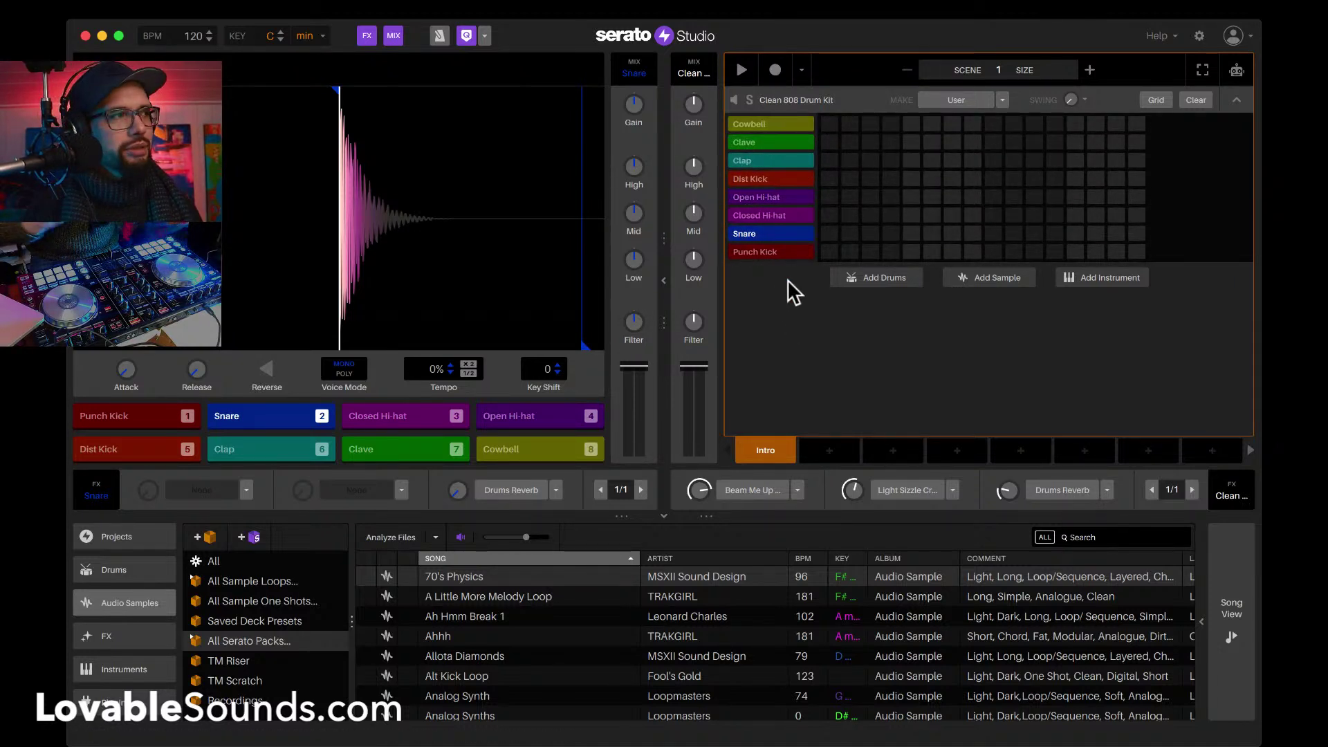
Step: Audition the Clean 808 Drum Kit's kick, snare and hi-hat pads
key("1")
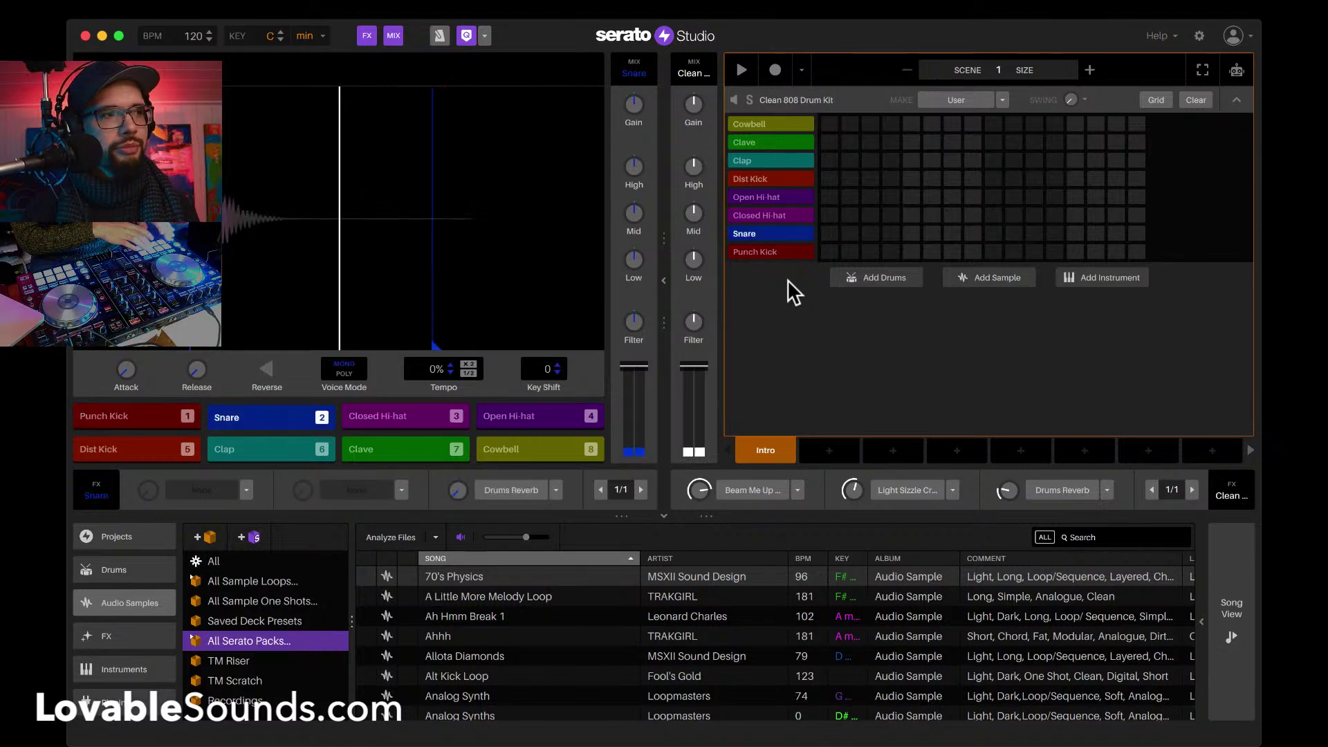
key("2")
key("3")
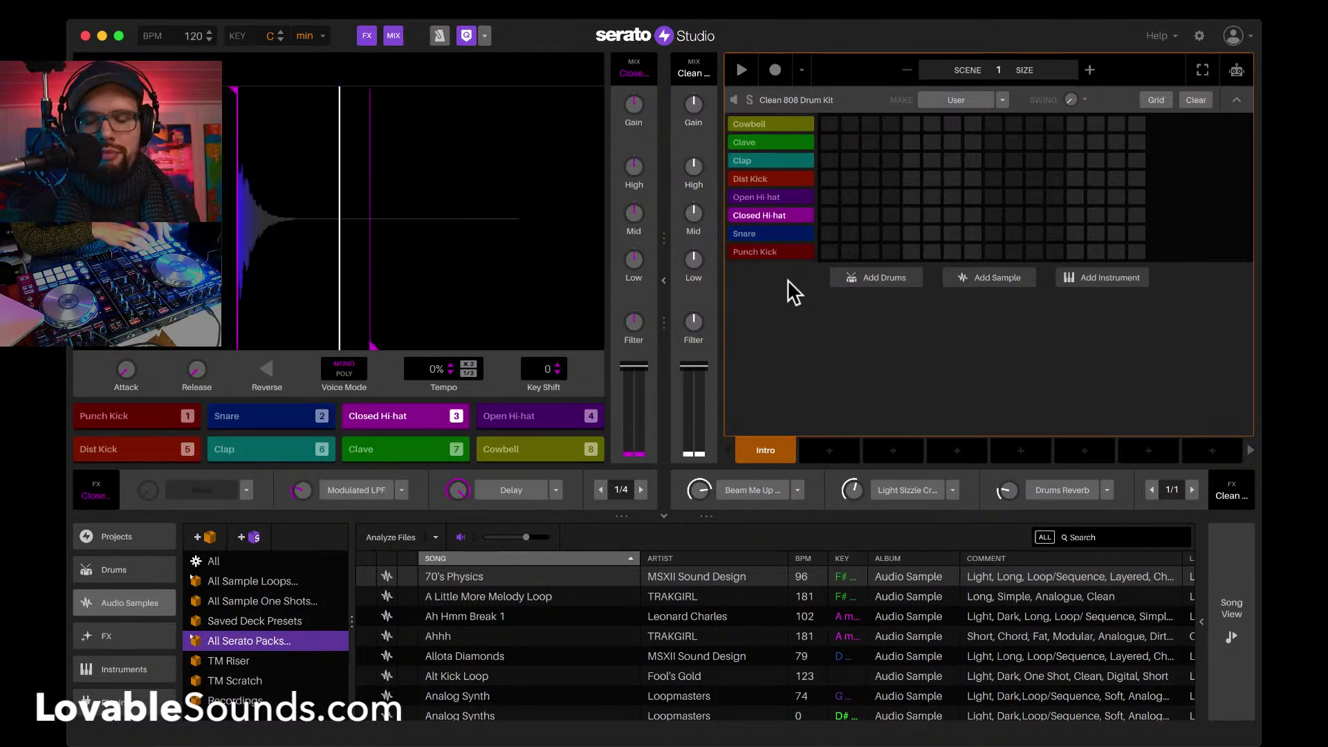
key("3")
key("1")
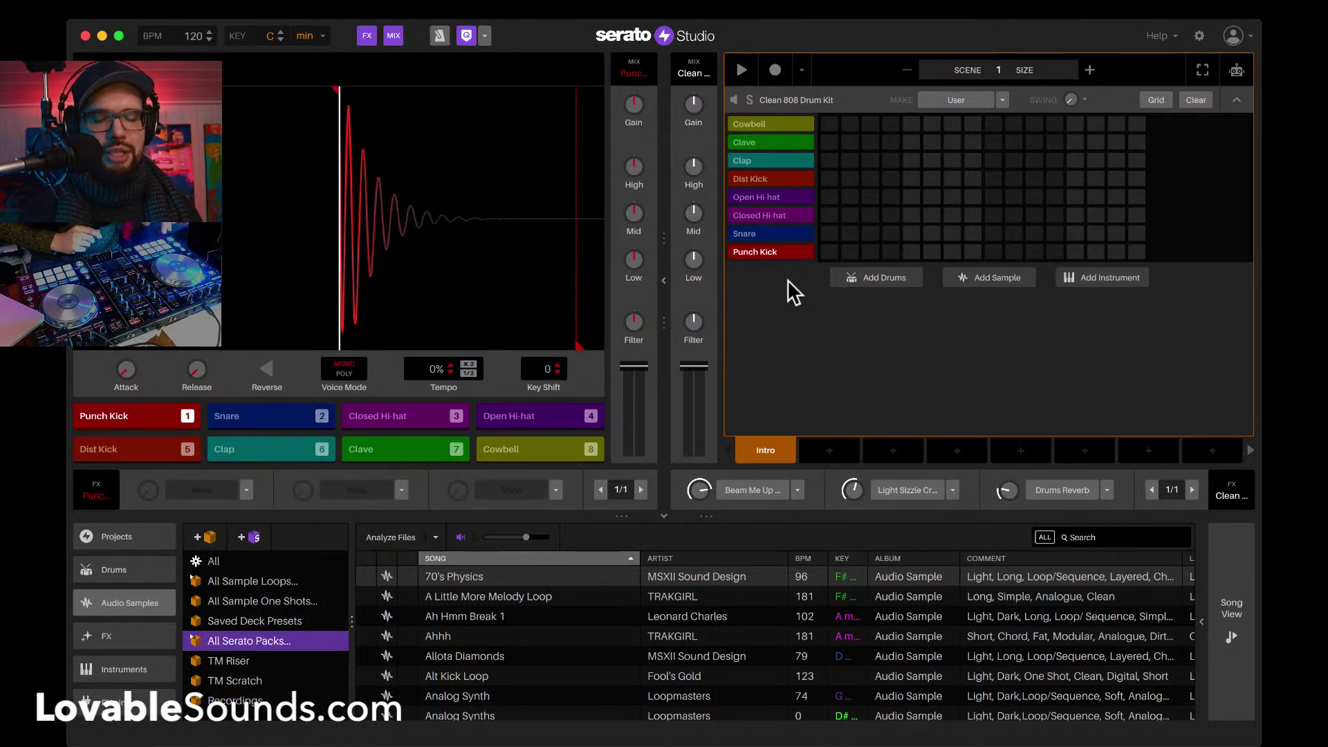
key("4")
key("1")
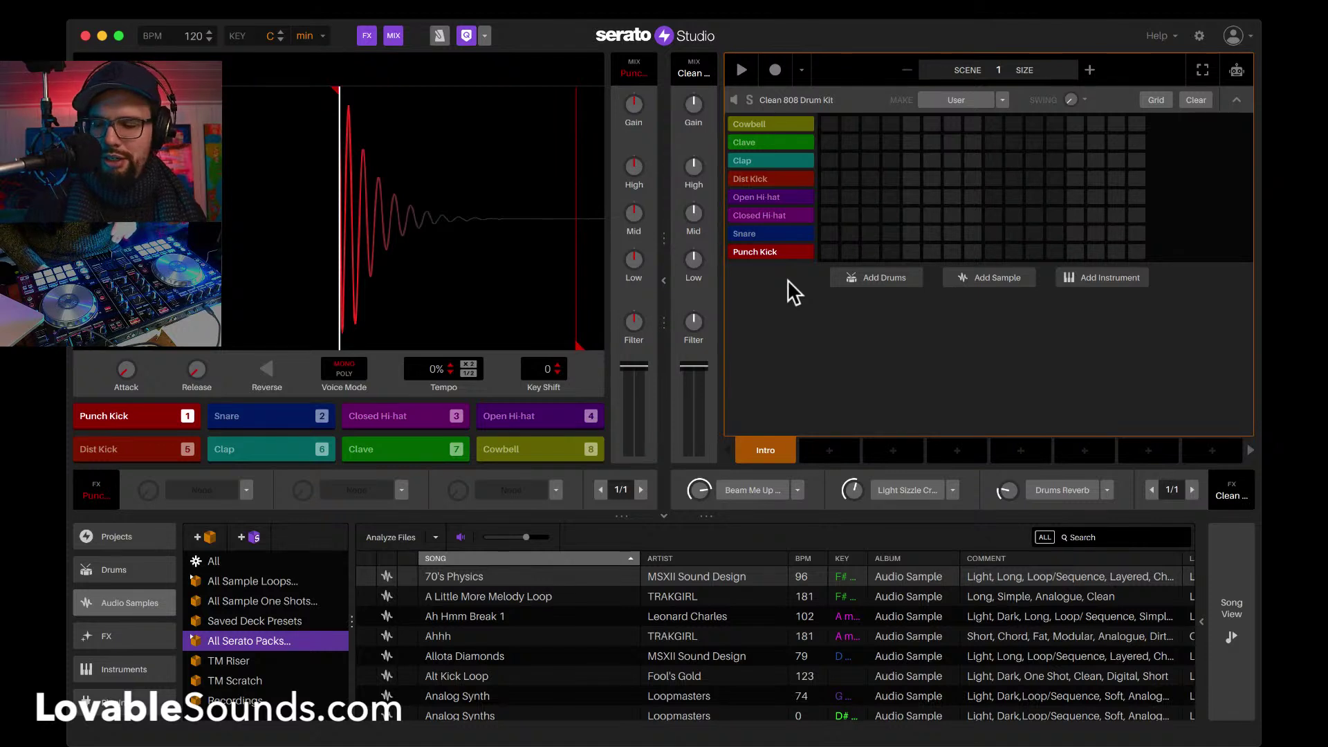
key("3")
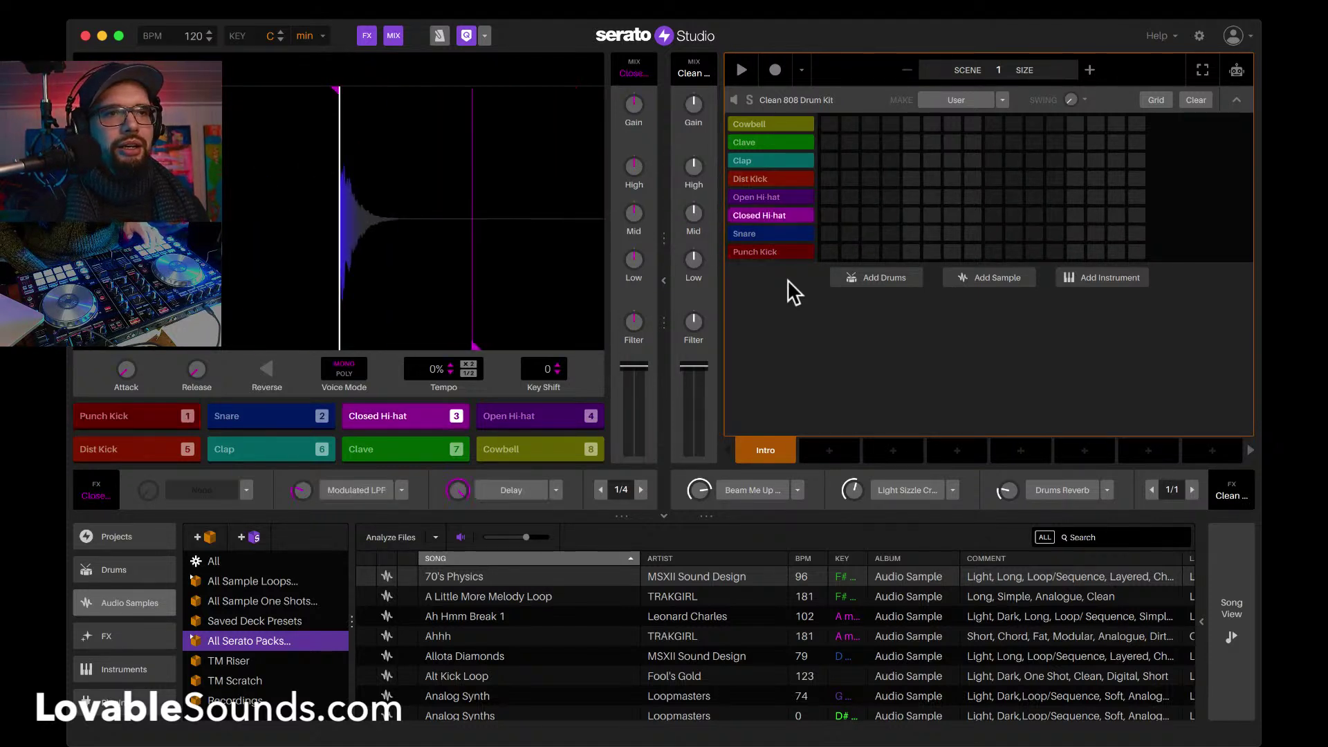
key("1")
key("3")
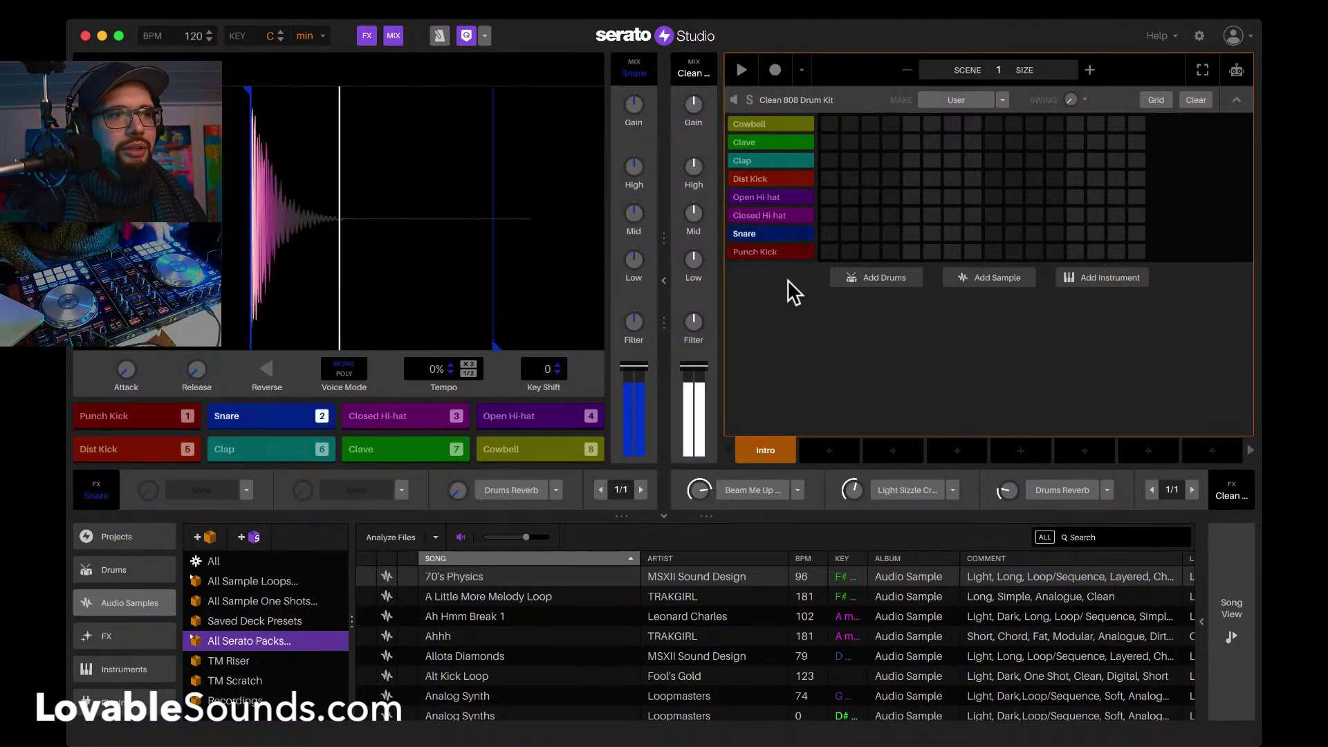
key("1")
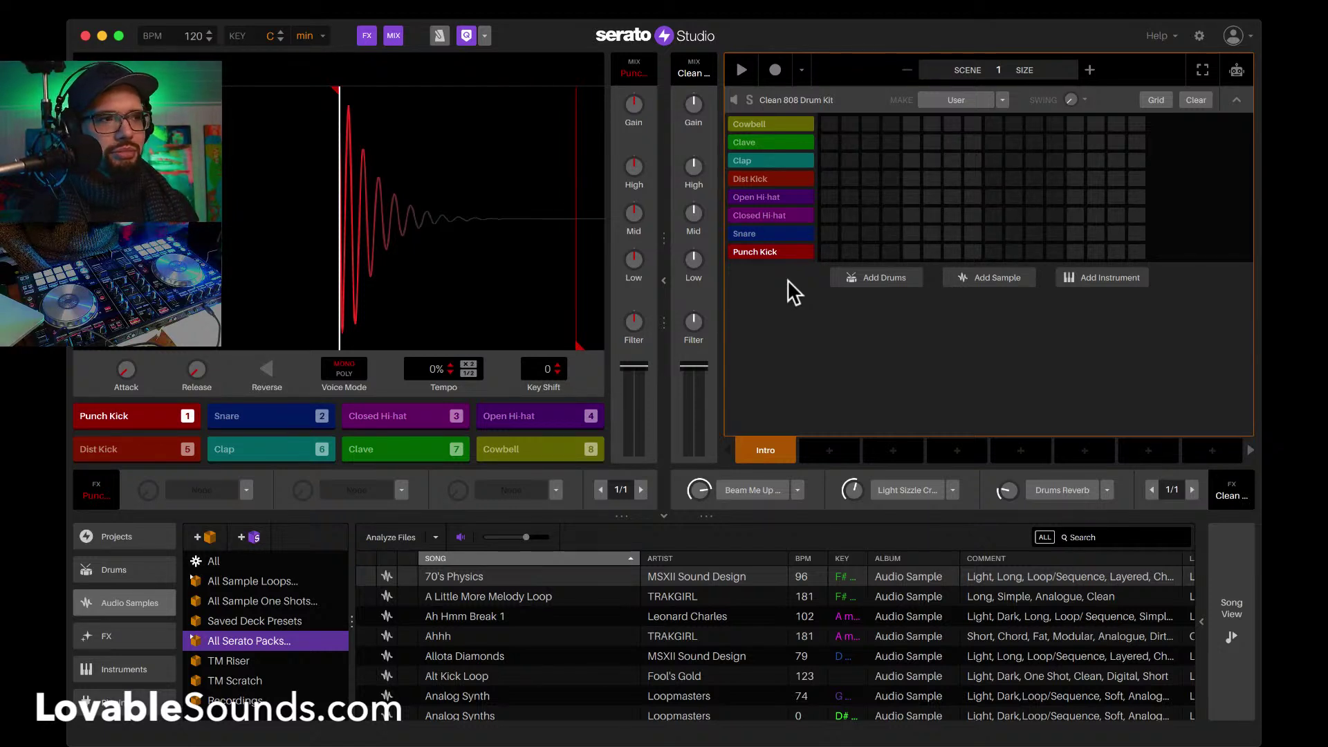
key("2")
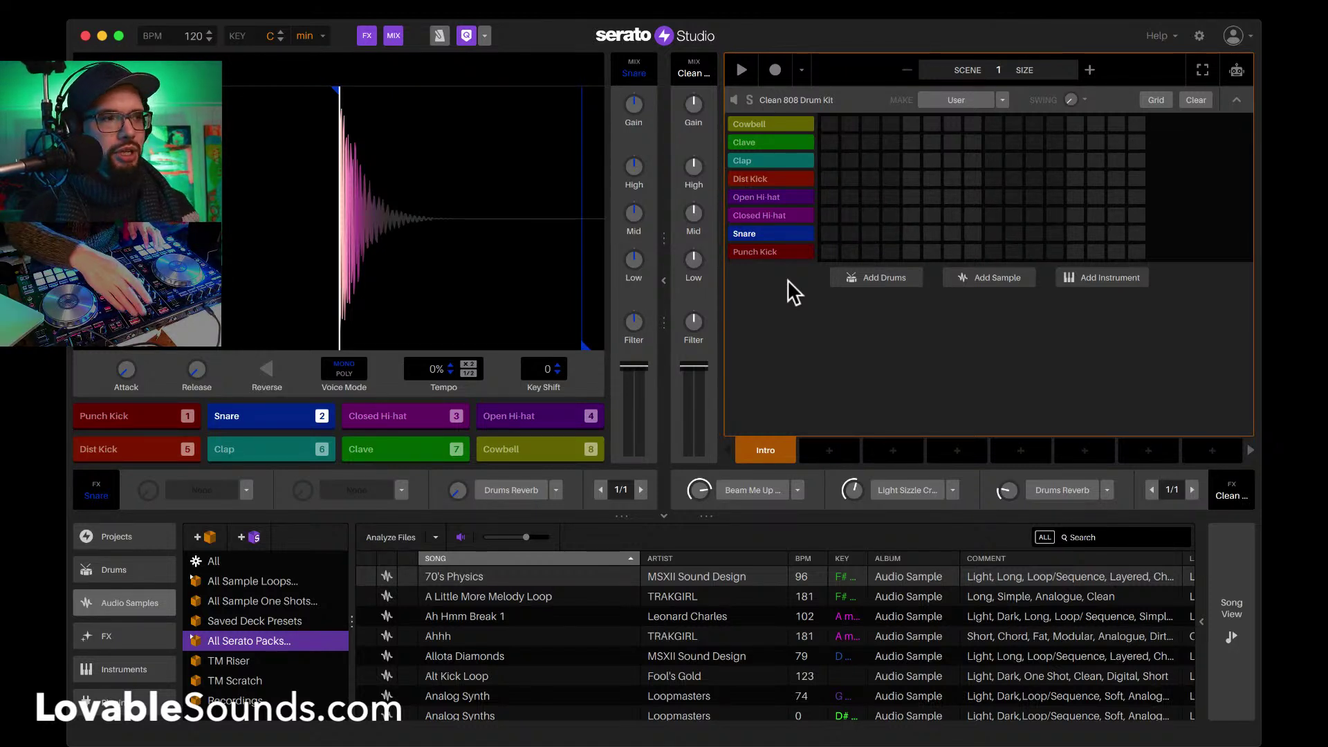
Step: Switch the library from audio samples to drums and open the Saved Deck Presets crate
key("Right")
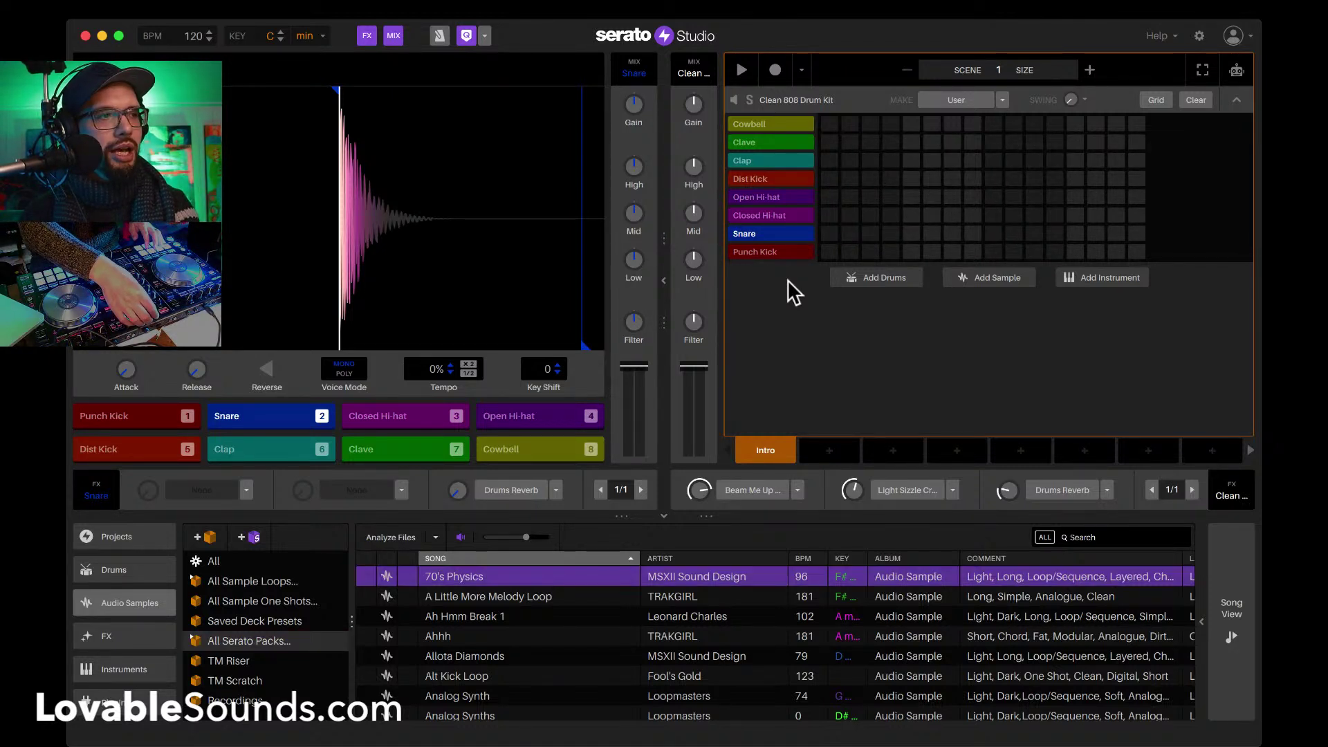
key("Left")
key("Left")
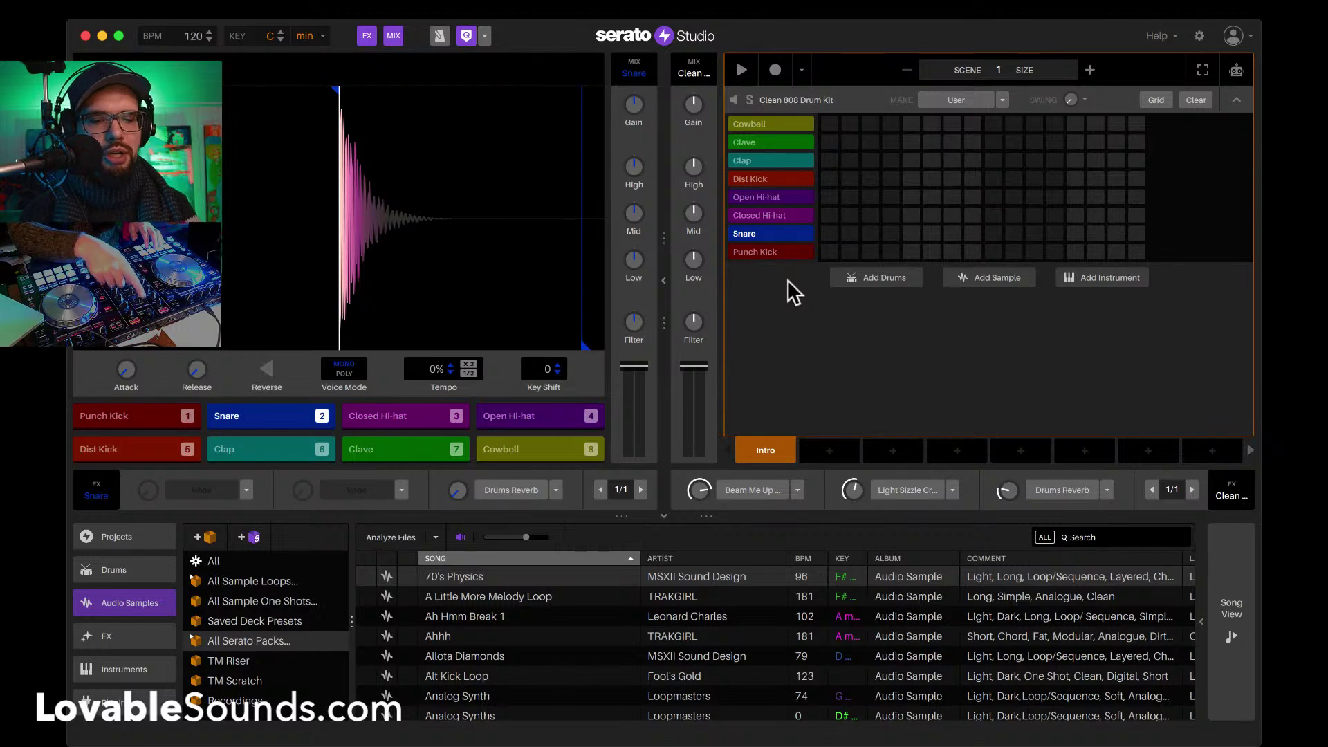
key("Up")
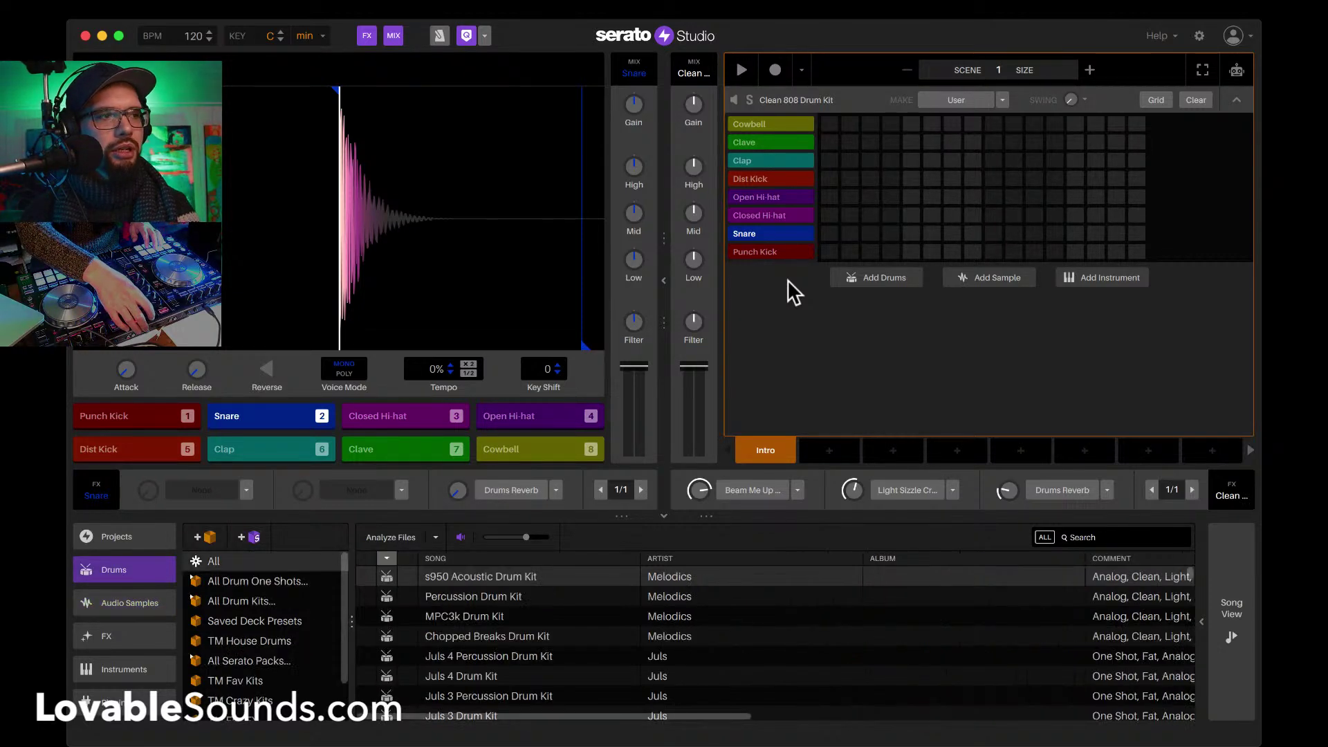
key("Right")
key("Down")
key("Down")
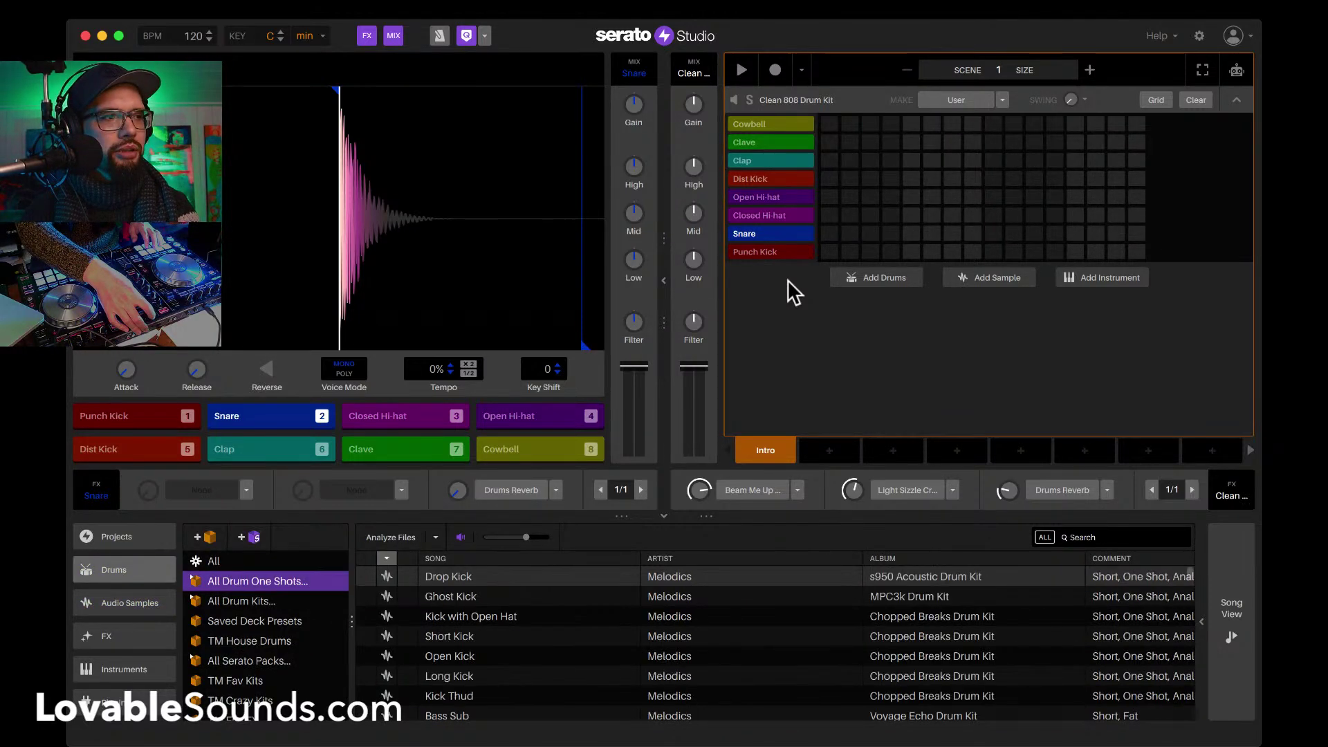
key("Down")
key("Right")
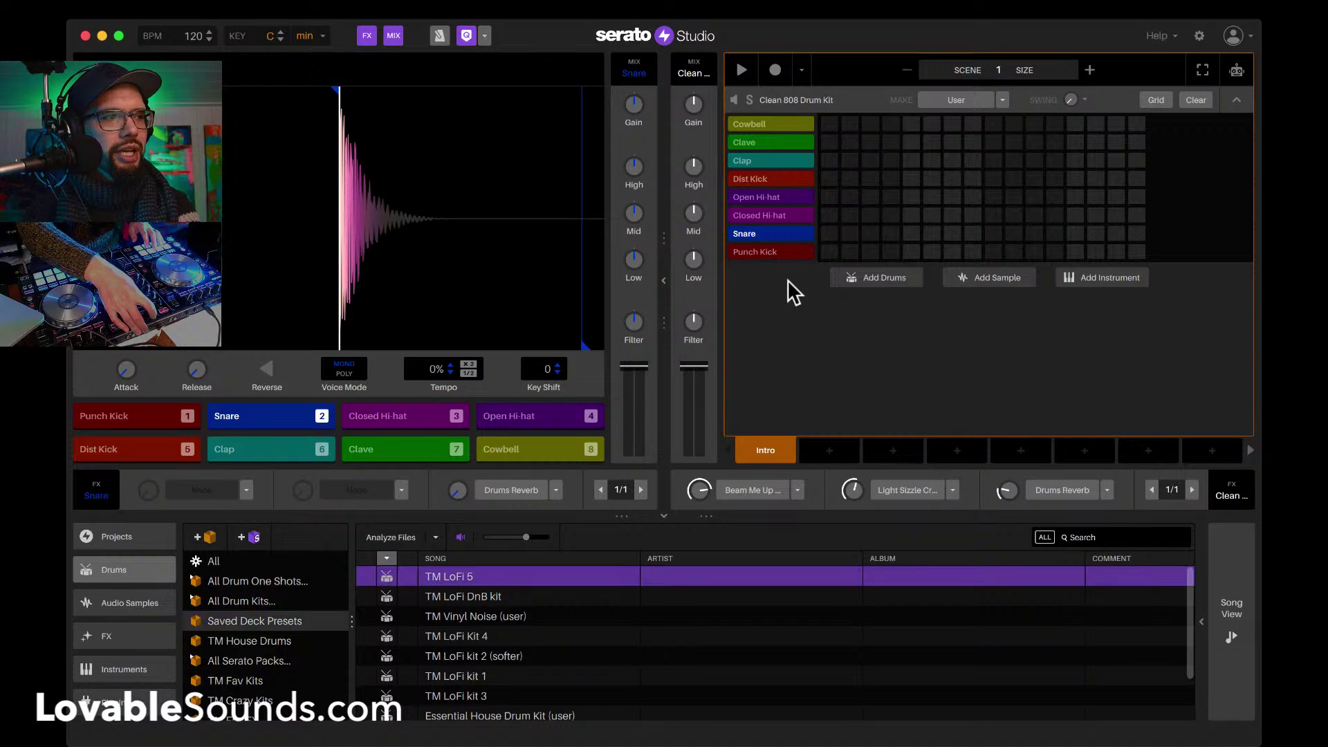
Step: Browse the saved drum deck presets and highlight TM LoFi DnB kit
key("Down")
key("Down")
key("Down")
key("Down")
key("Down")
key("Up")
key("Up")
key("Up")
key("Up")
key("Up")
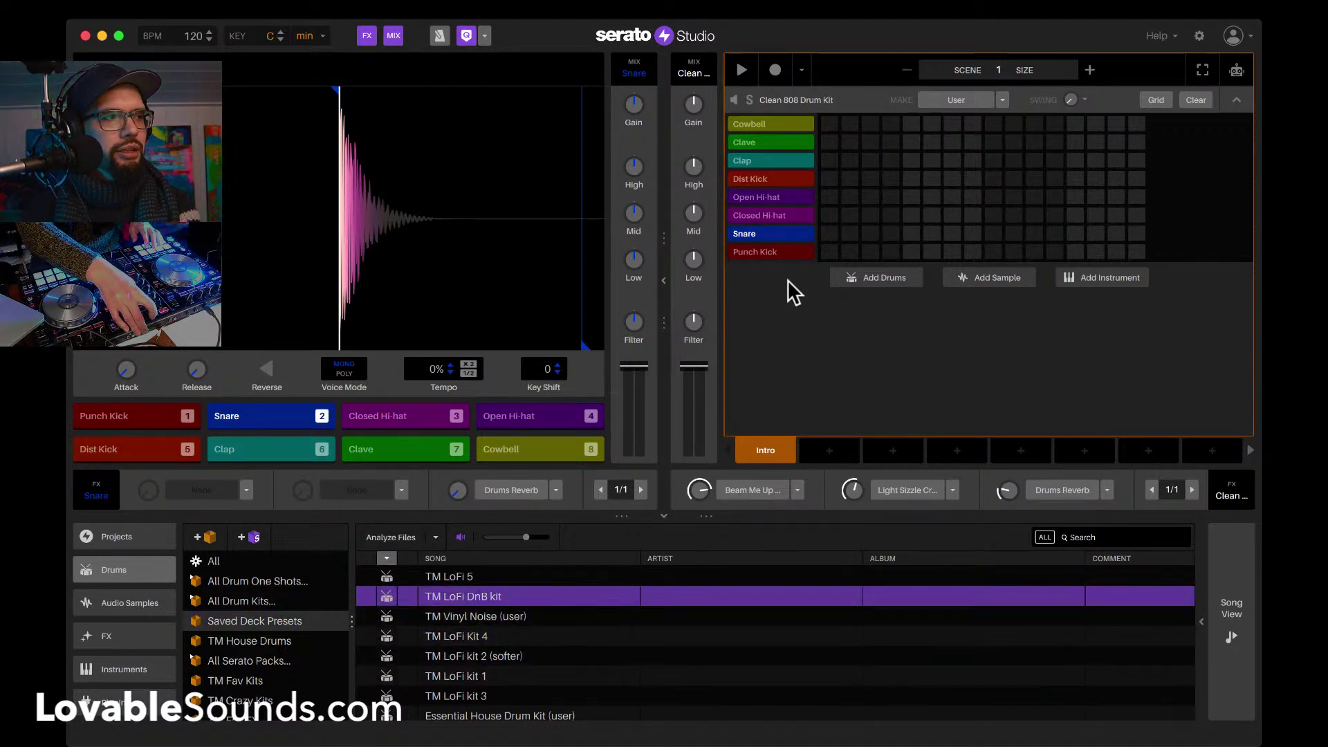
key("Down")
key("Left")
key("Left")
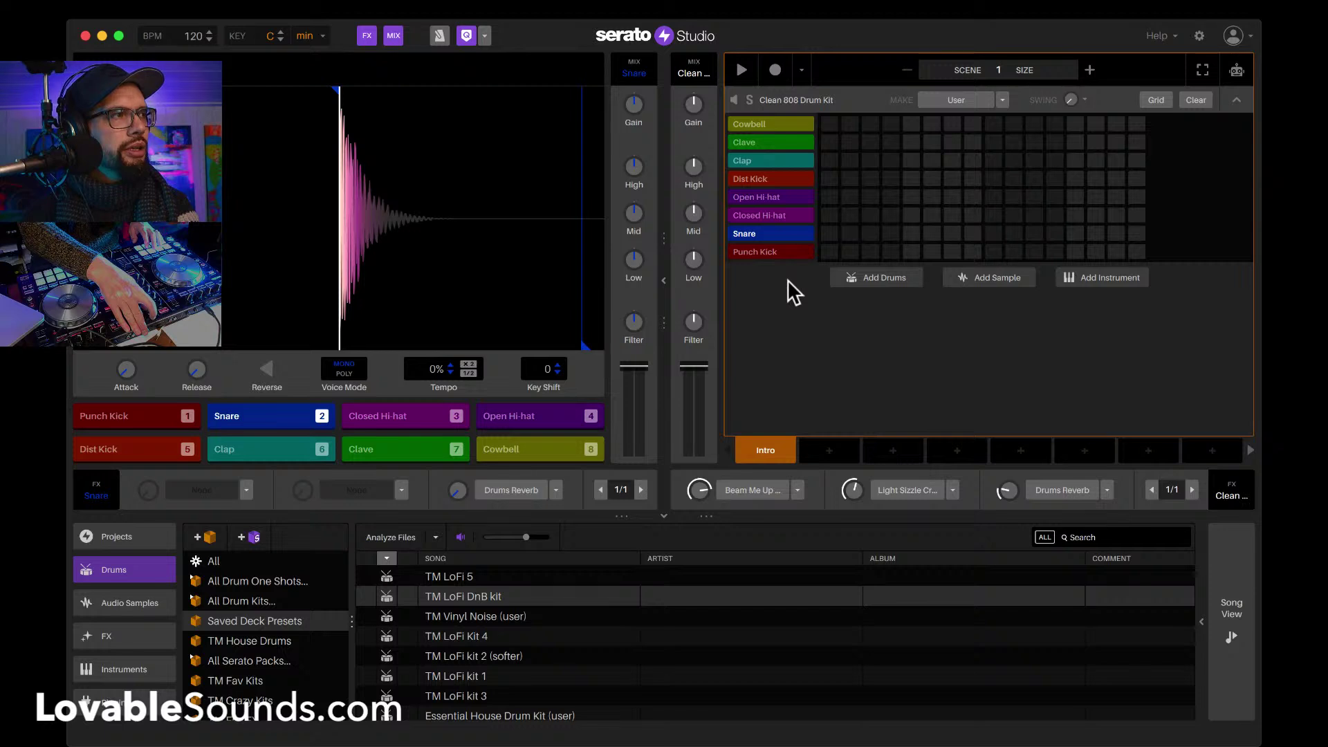
key("Down")
key("Up")
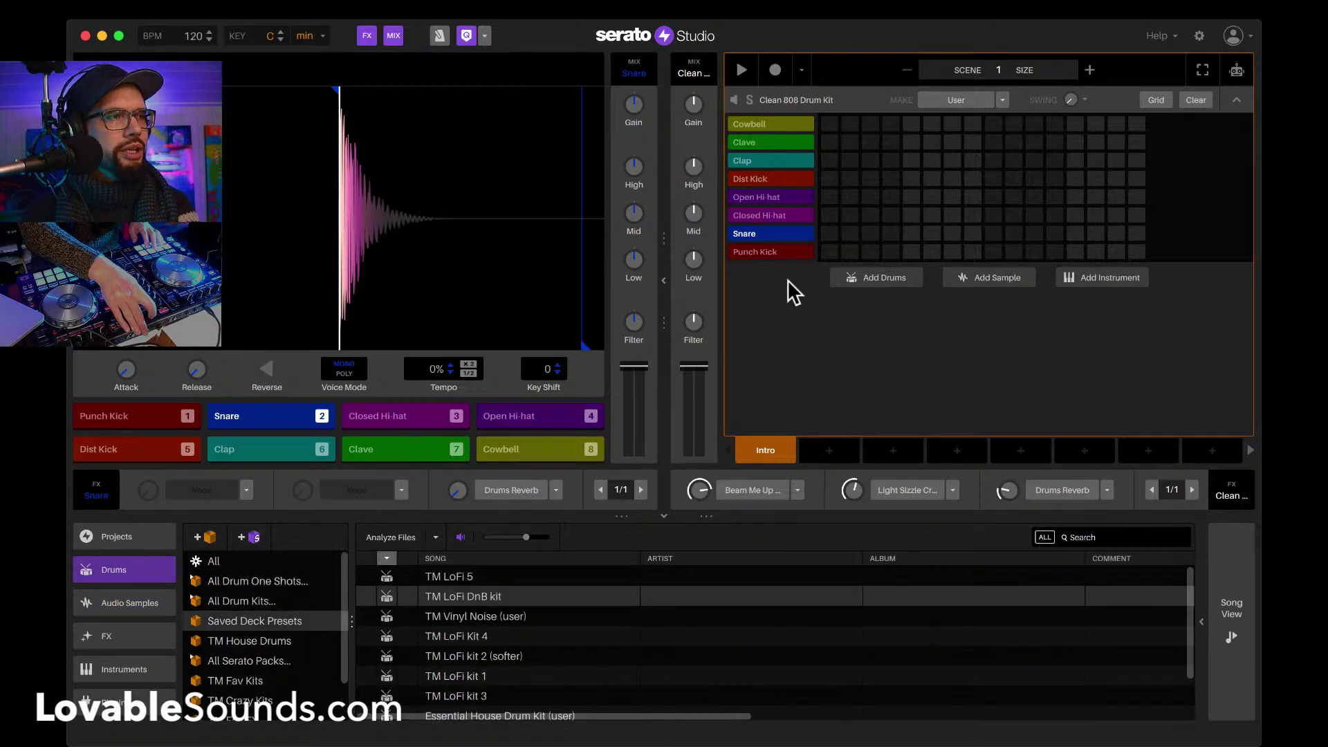
key("Right")
key("Right")
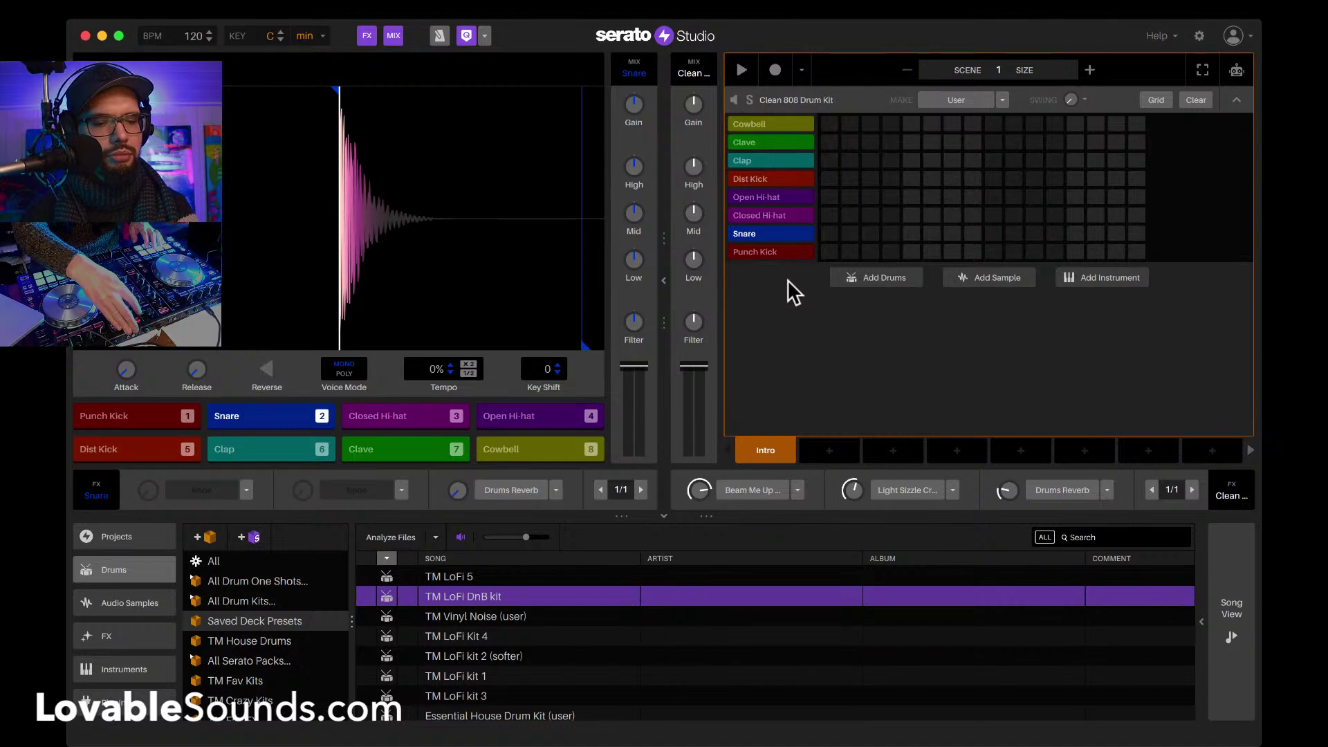
key("Left")
key("Left")
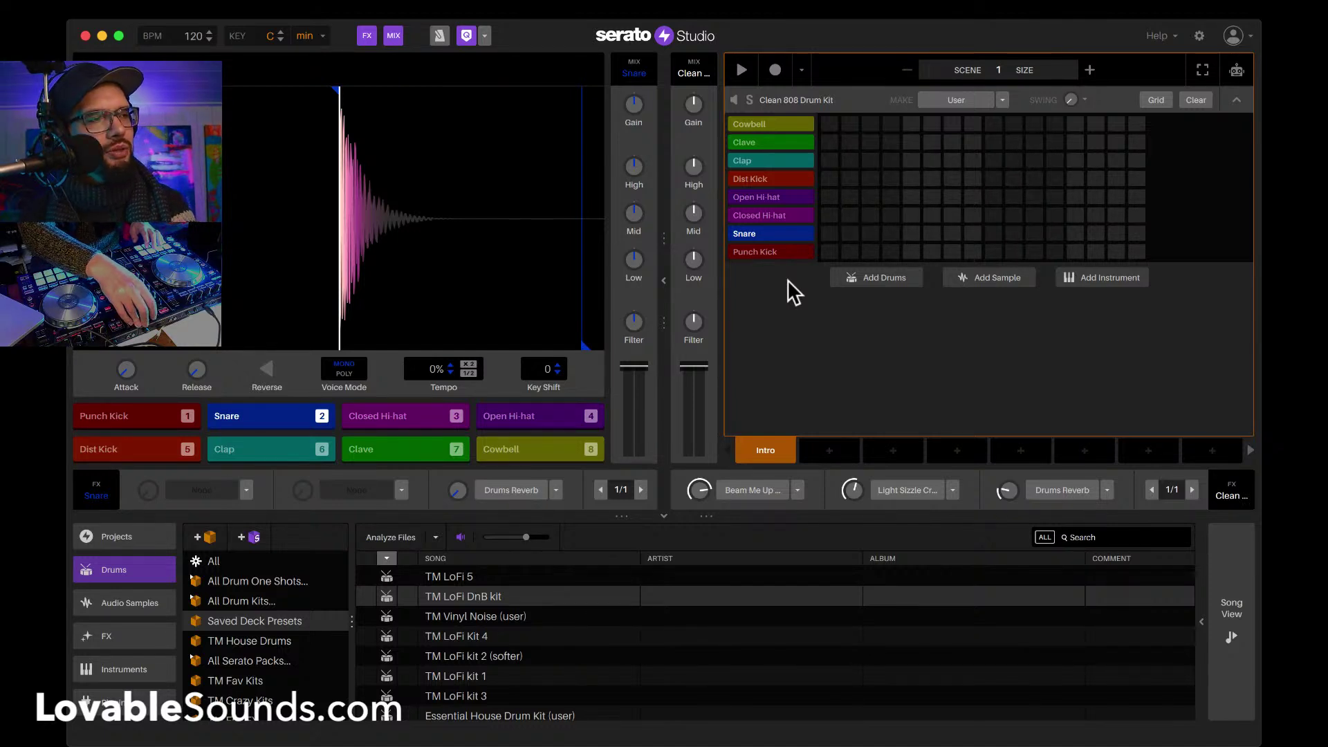
Step: Load the highlighted TM LoFi DnB kit as a second drum deck and delete that deck
key("Right")
key("Right")
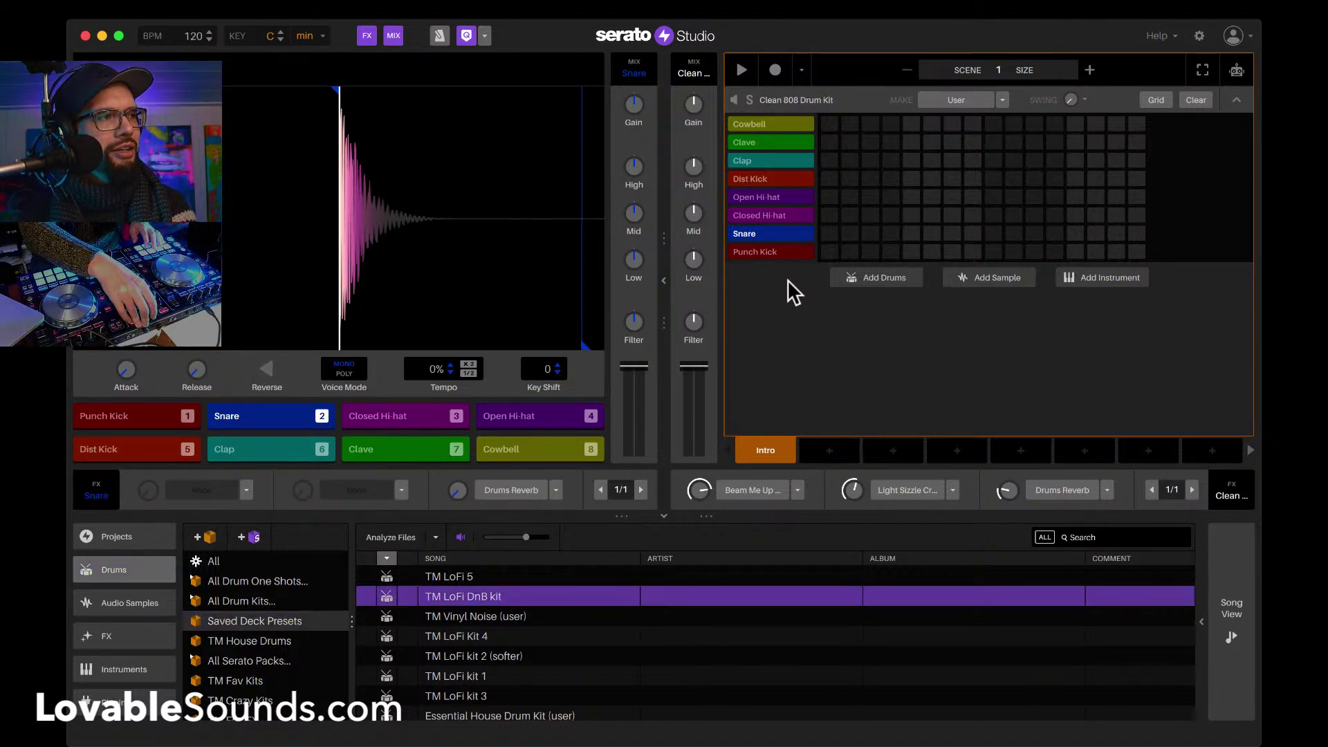
key("Down")
key("Up")
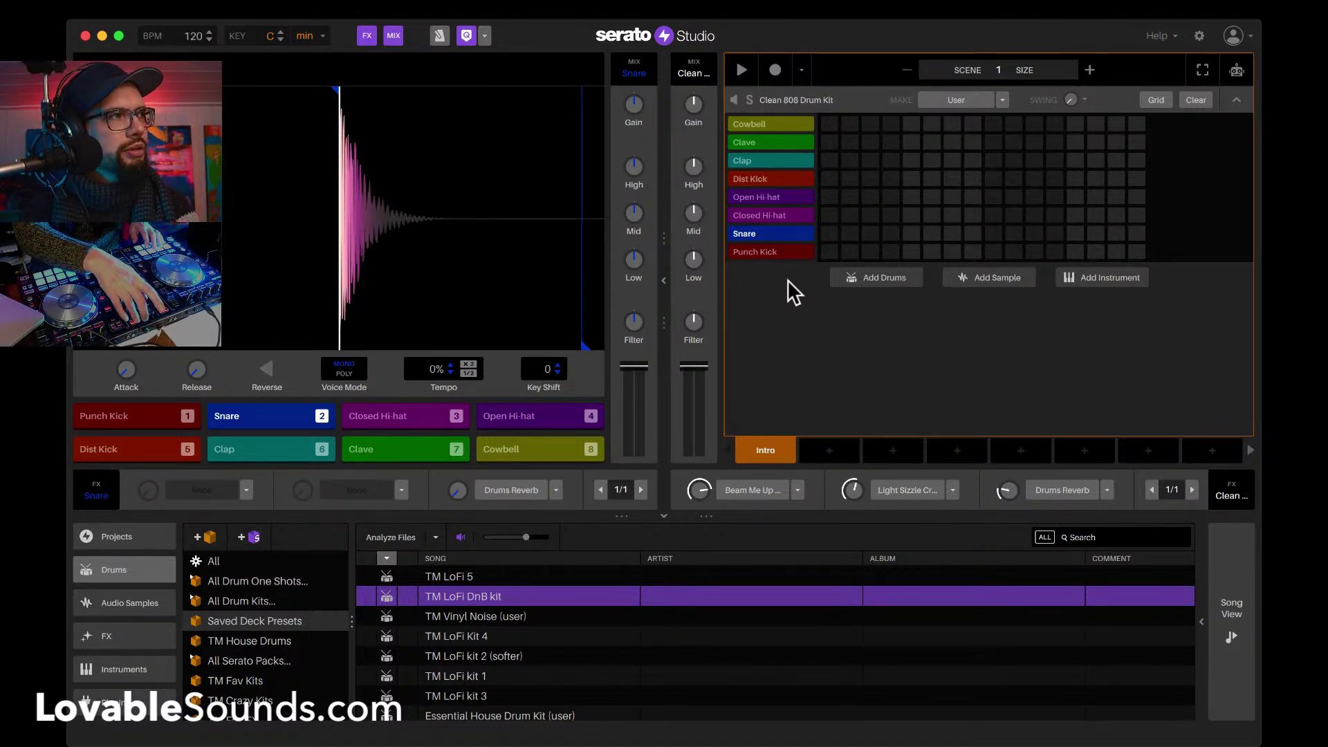
key("Return")
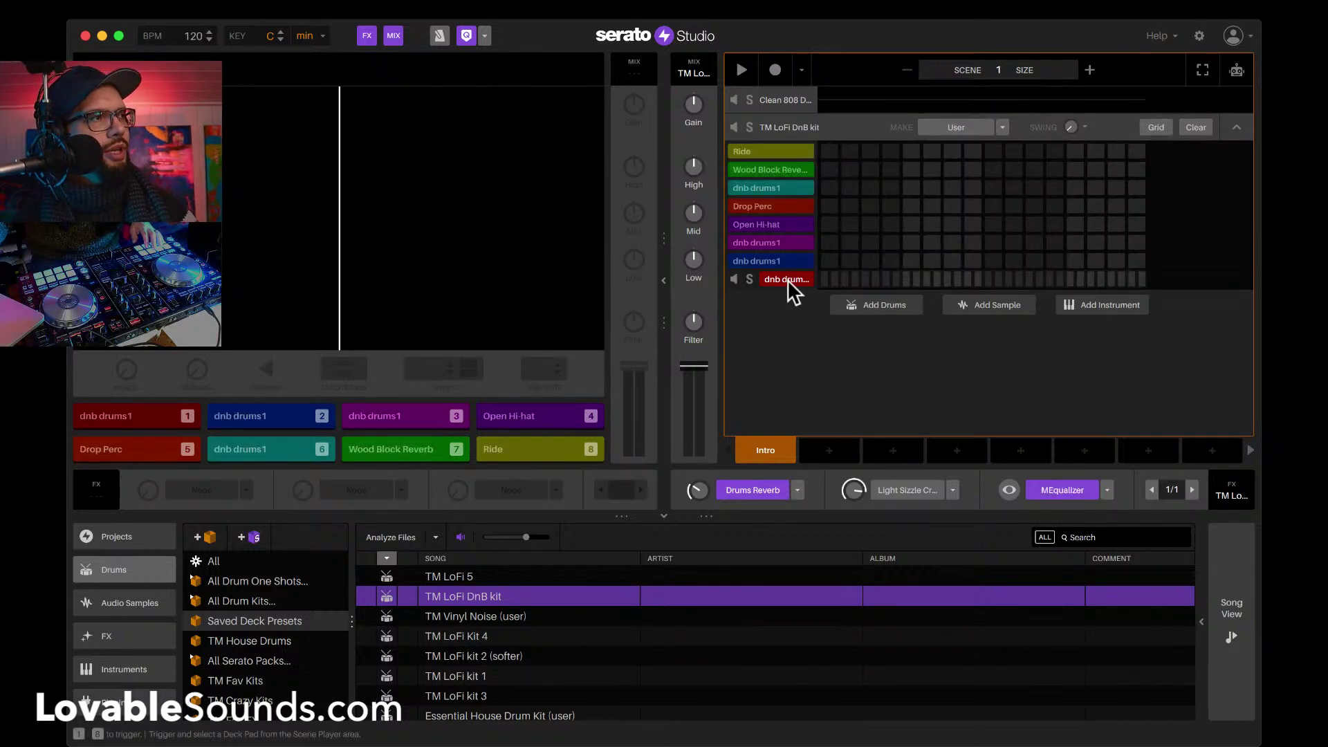
left_click(793, 126)
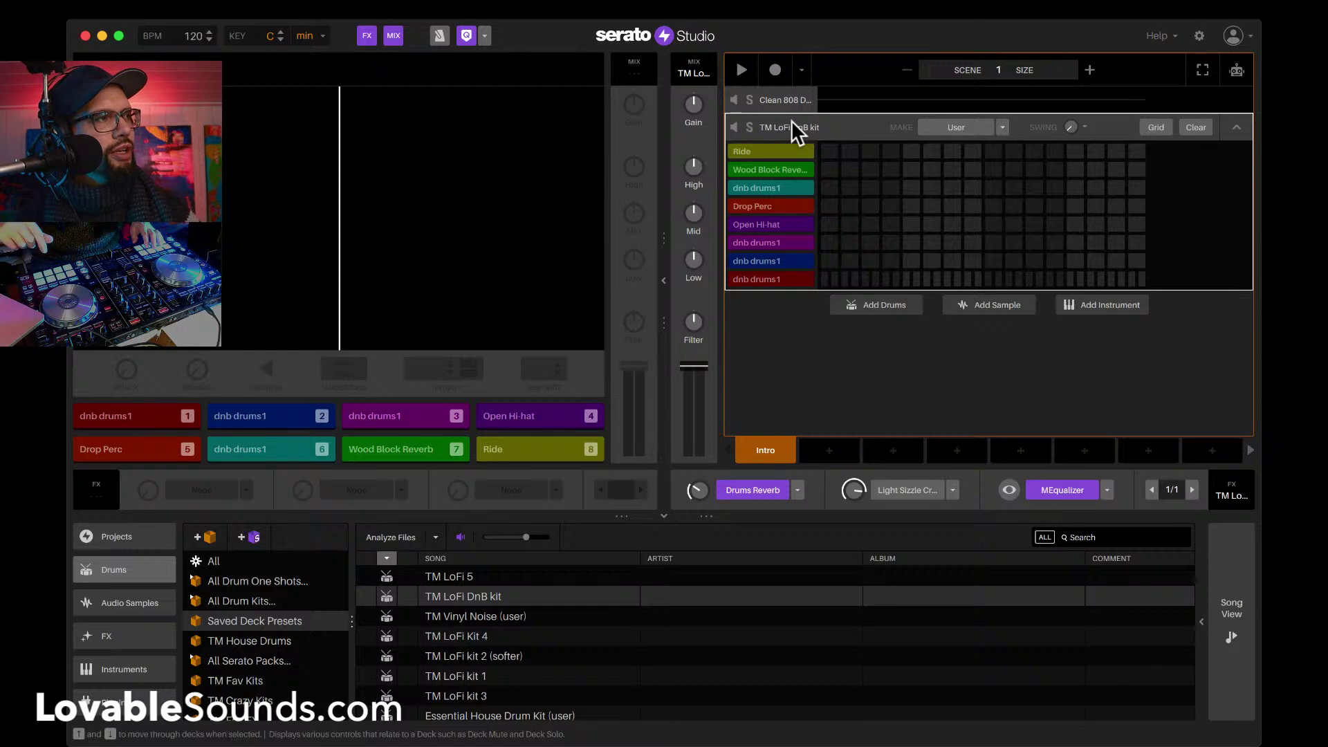
key("BackSpace")
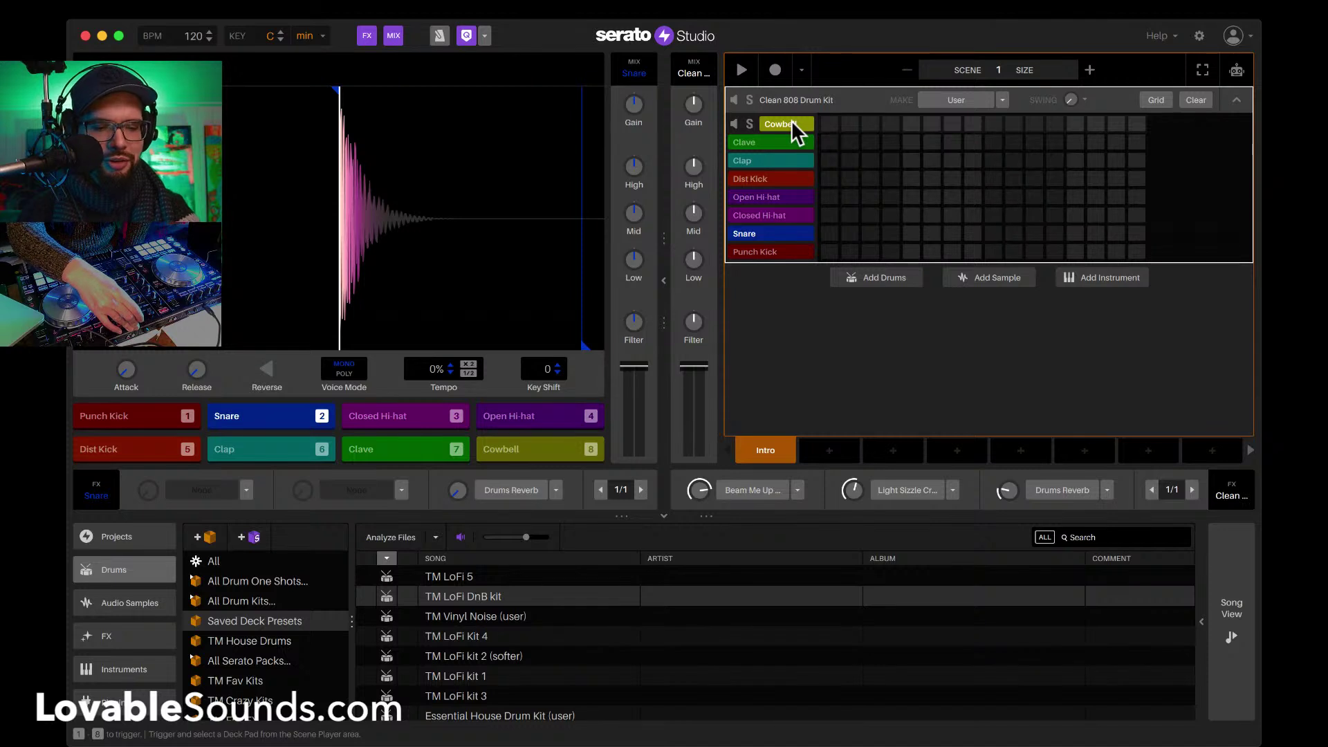
Step: Replace the Clean 808 Drum Kit in its deck with the TM LoFi DnB kit preset
key("Tab")
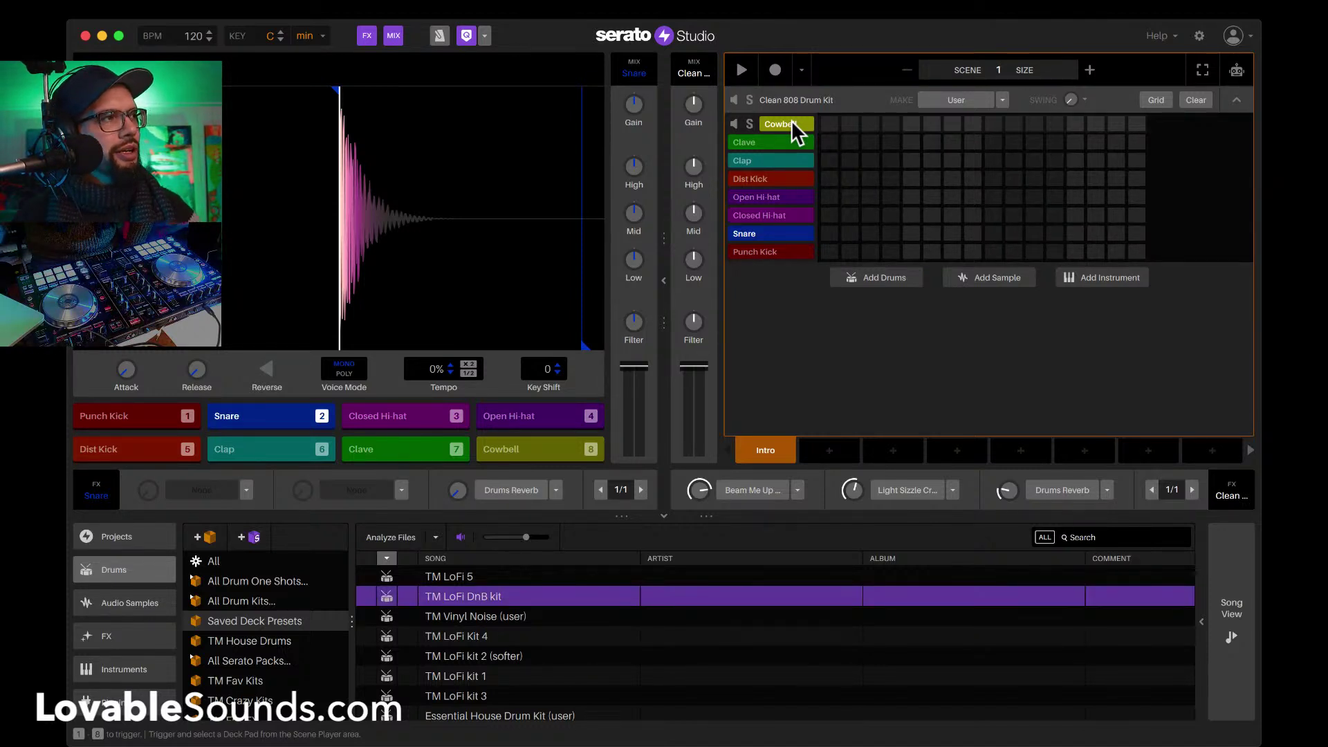
left_click(783, 99)
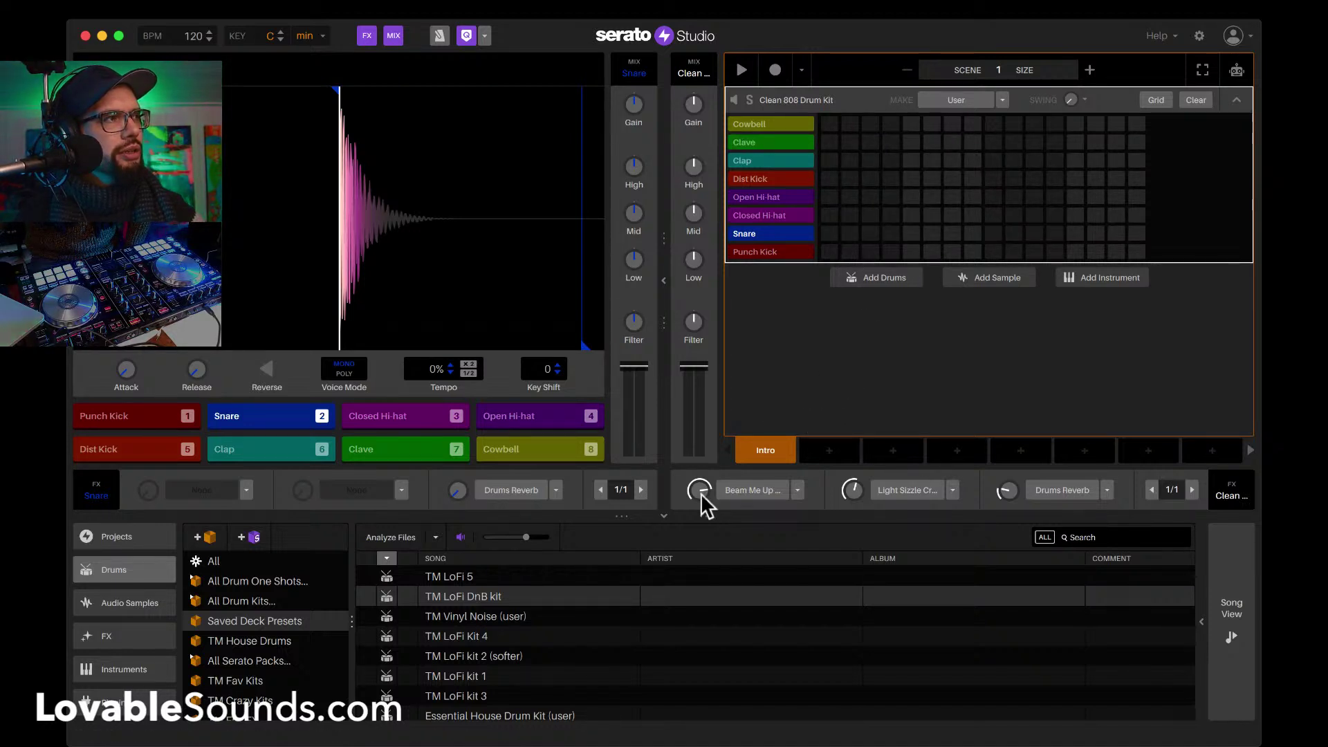
left_click_drag(472, 594, 885, 198)
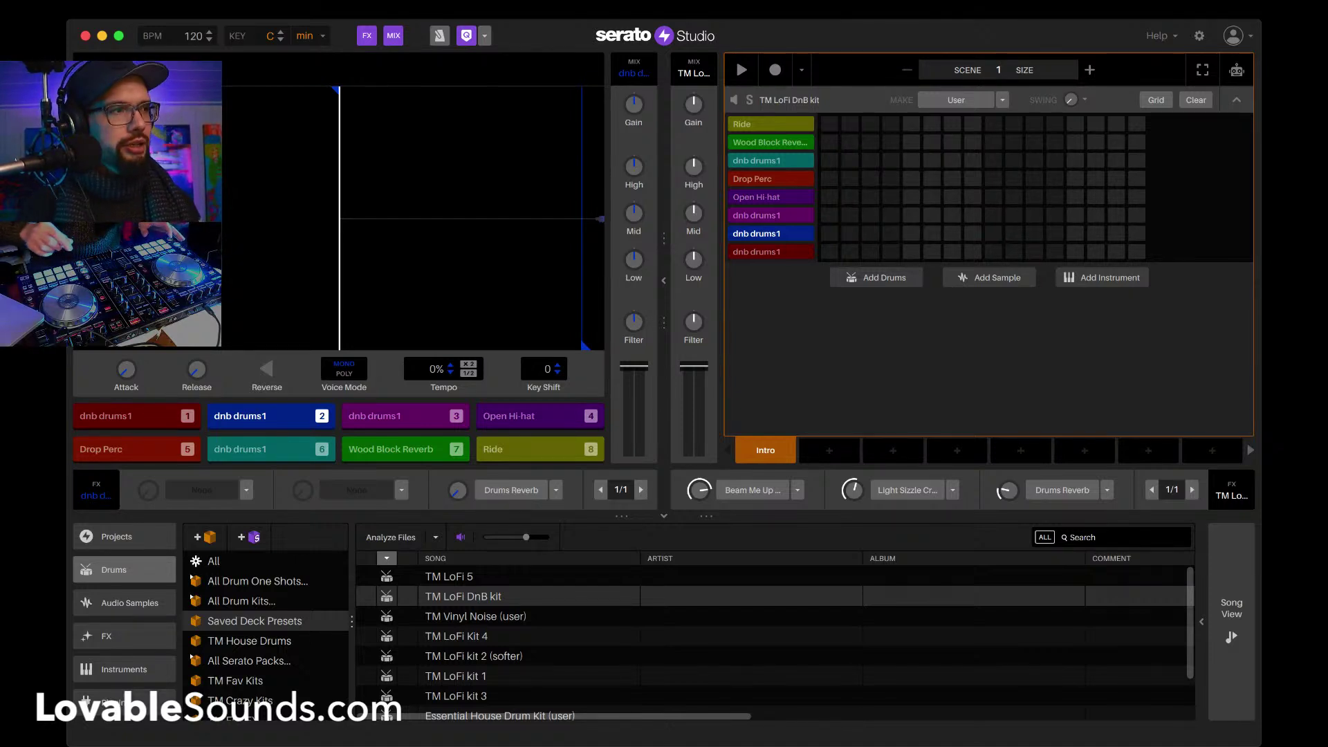
Step: Audition the first two pads of the TM LoFi DnB kit and shift the second pad's start marker forward in its waveform
left_click(464, 596)
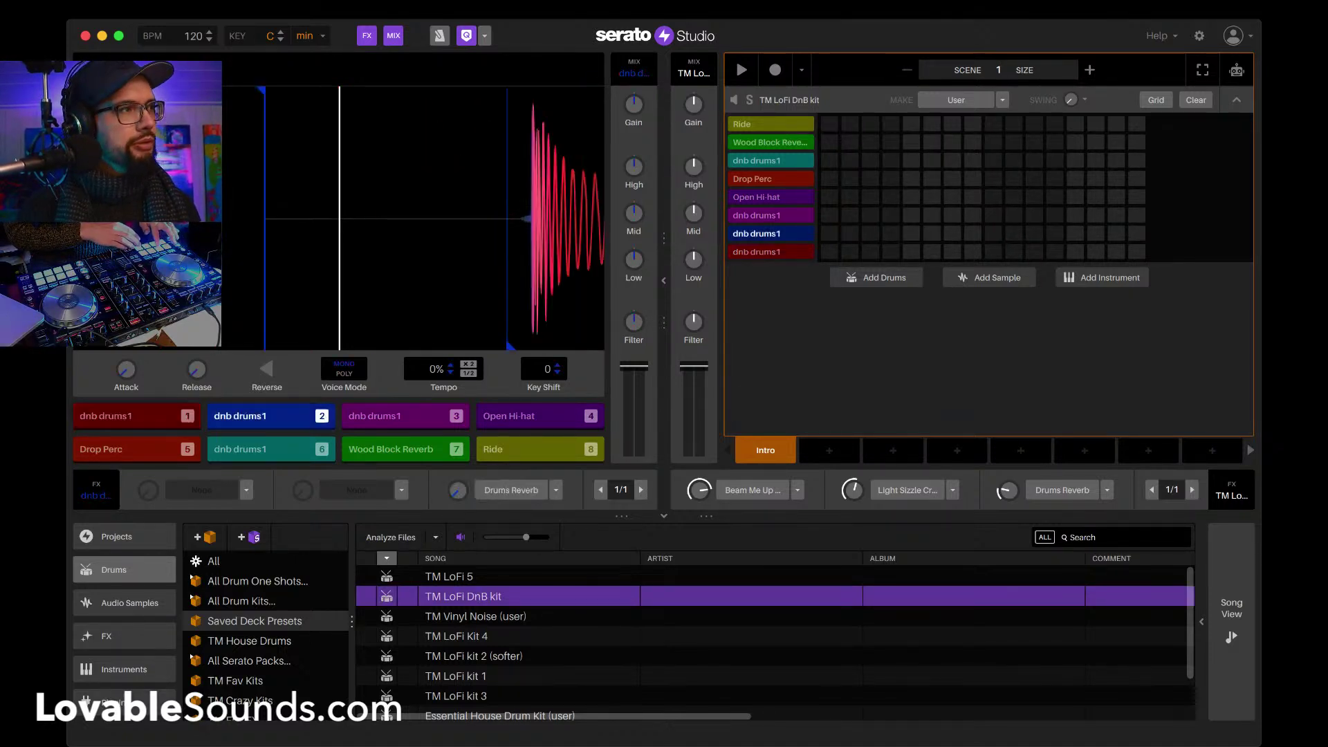
key("1")
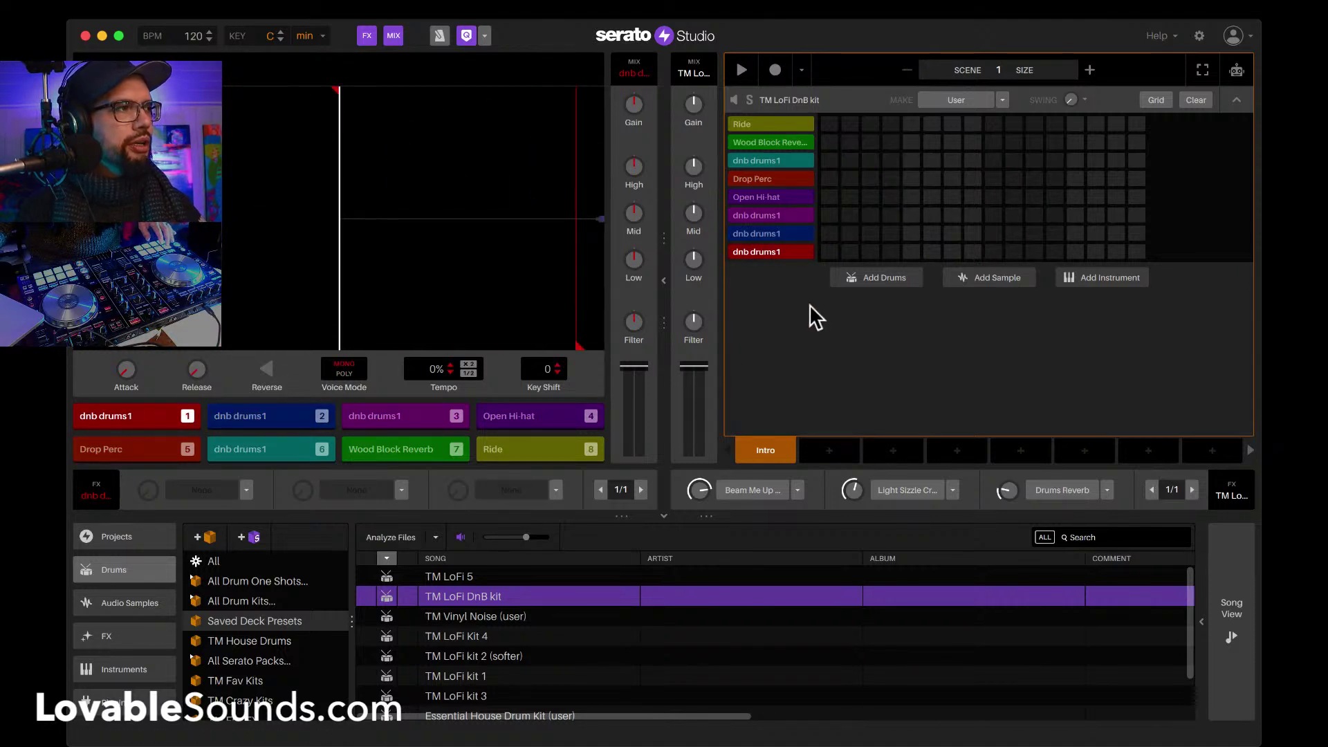
left_click(772, 252)
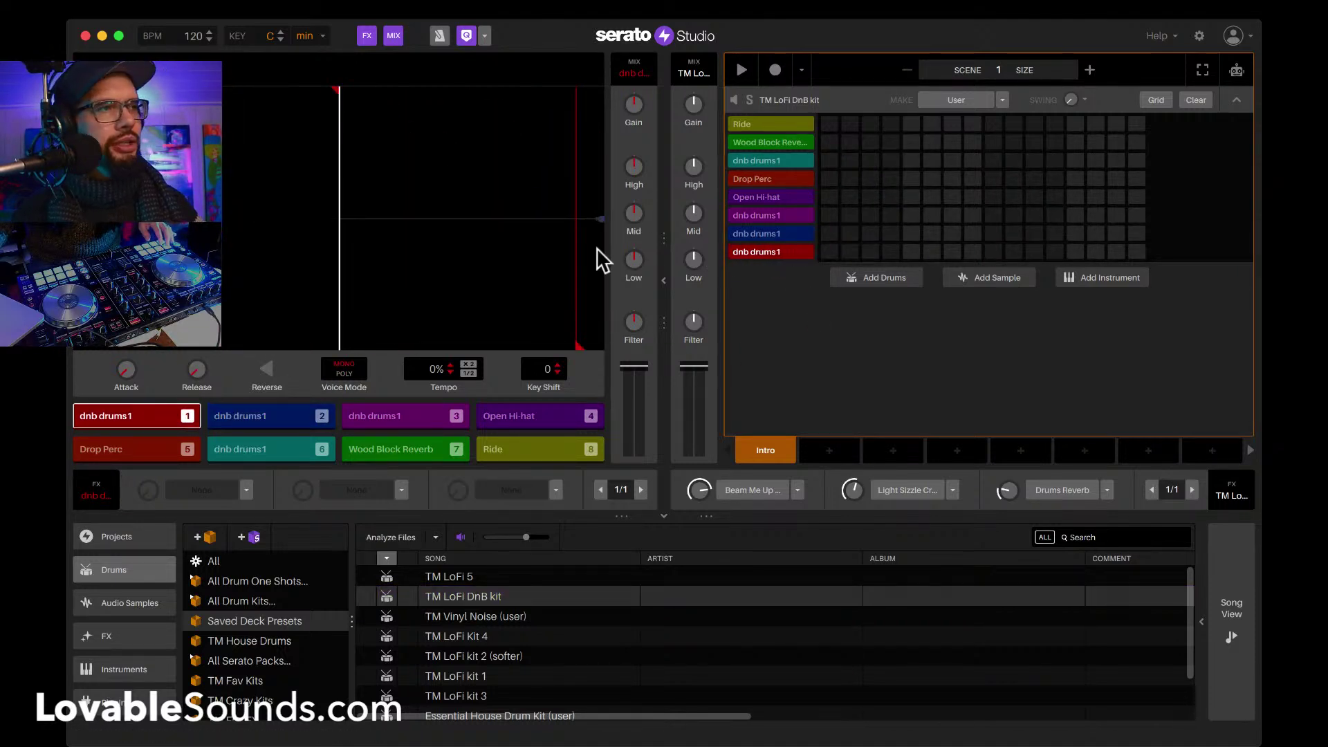
left_click(249, 417)
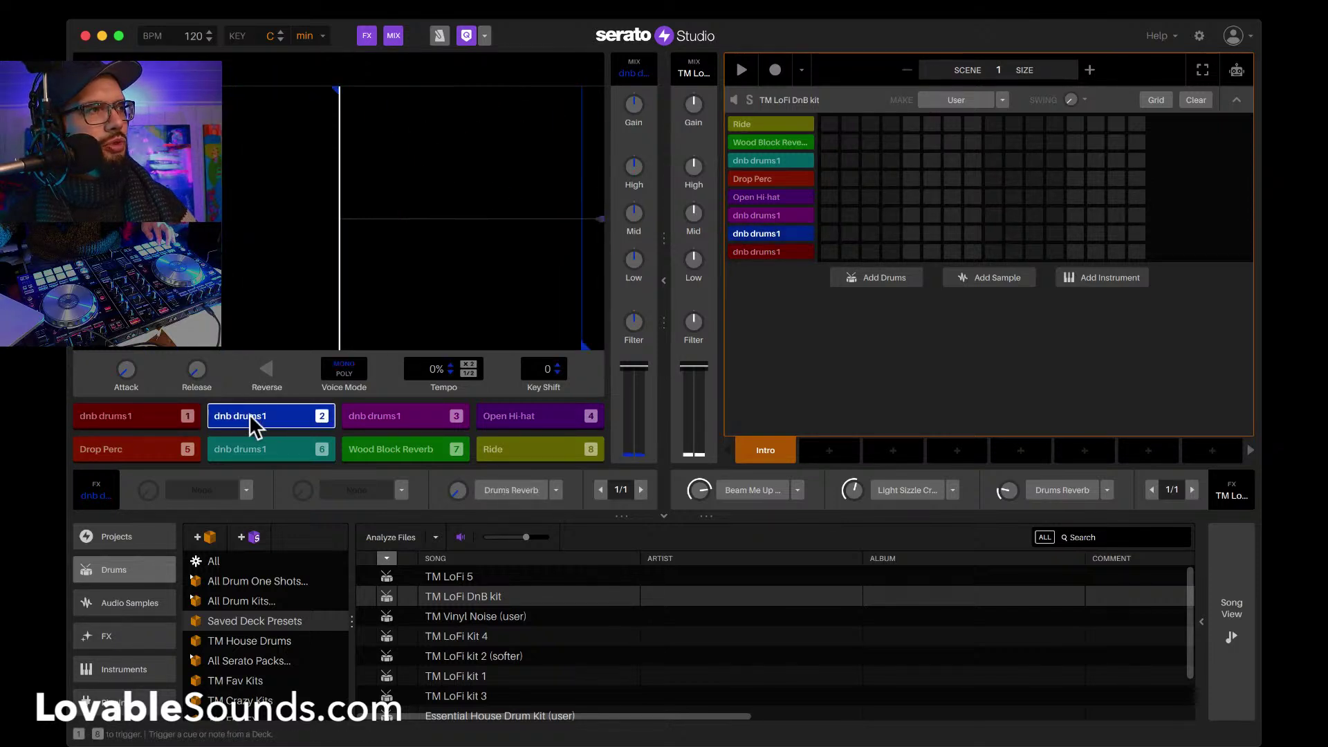
left_click_drag(335, 91, 548, 145)
Step: Replace the TM LoFi DnB kit deck with the TM LoFi 5 preset and move pad 2's Snare start marker back to the drum hit's onset
left_click(797, 96)
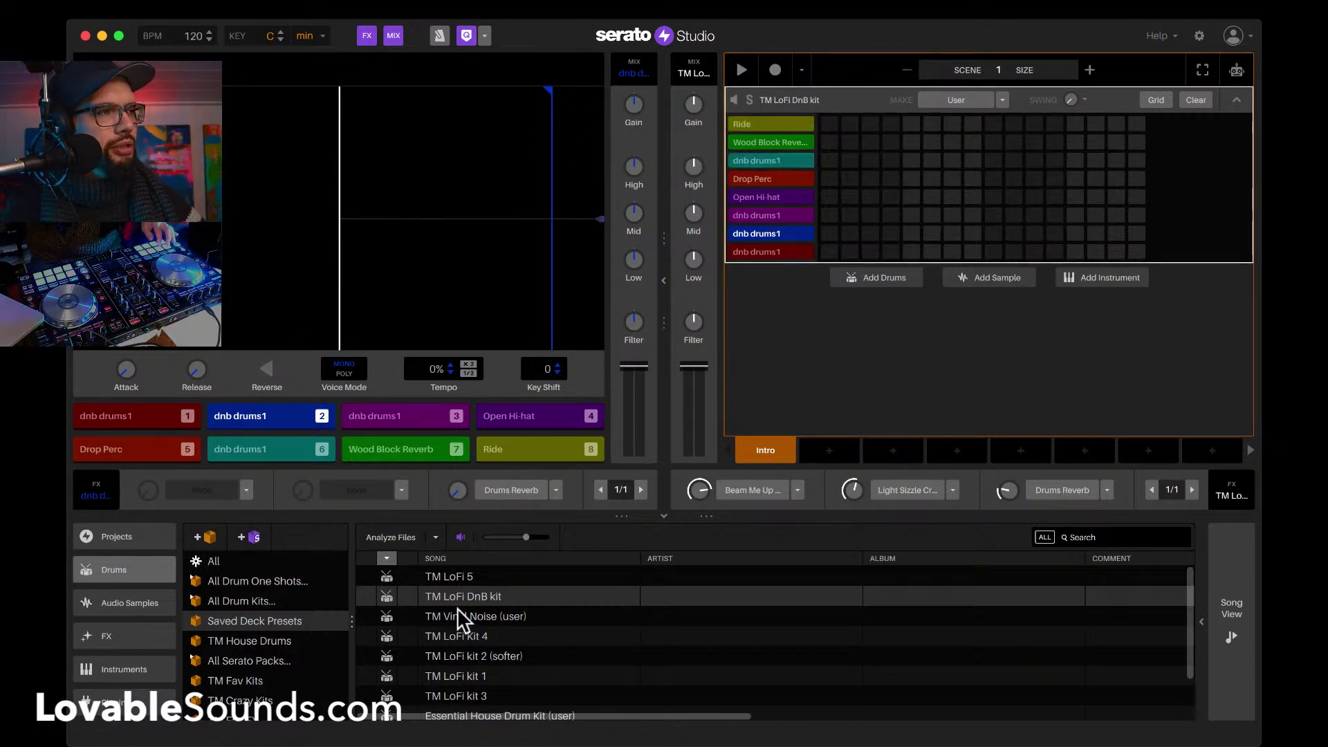
left_click(455, 576)
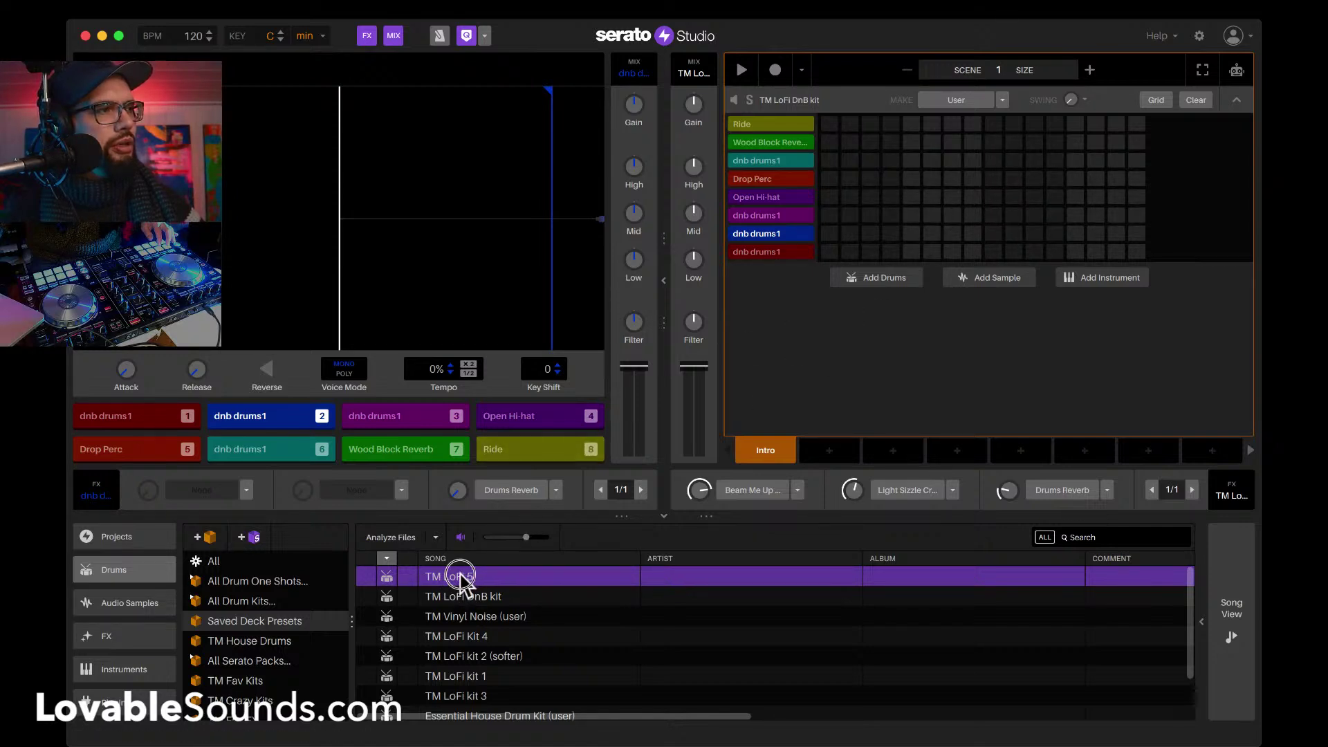
left_click_drag(460, 581, 873, 188)
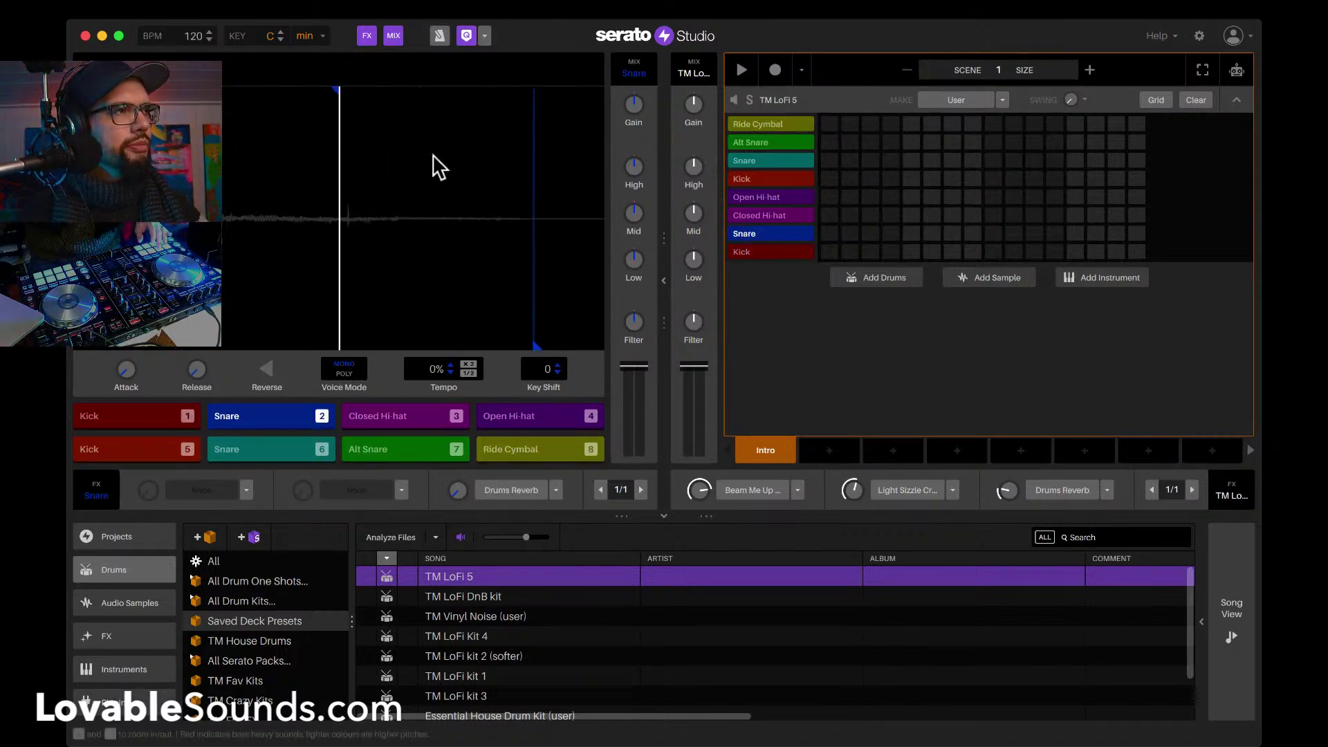
left_click_drag(335, 90, 226, 110)
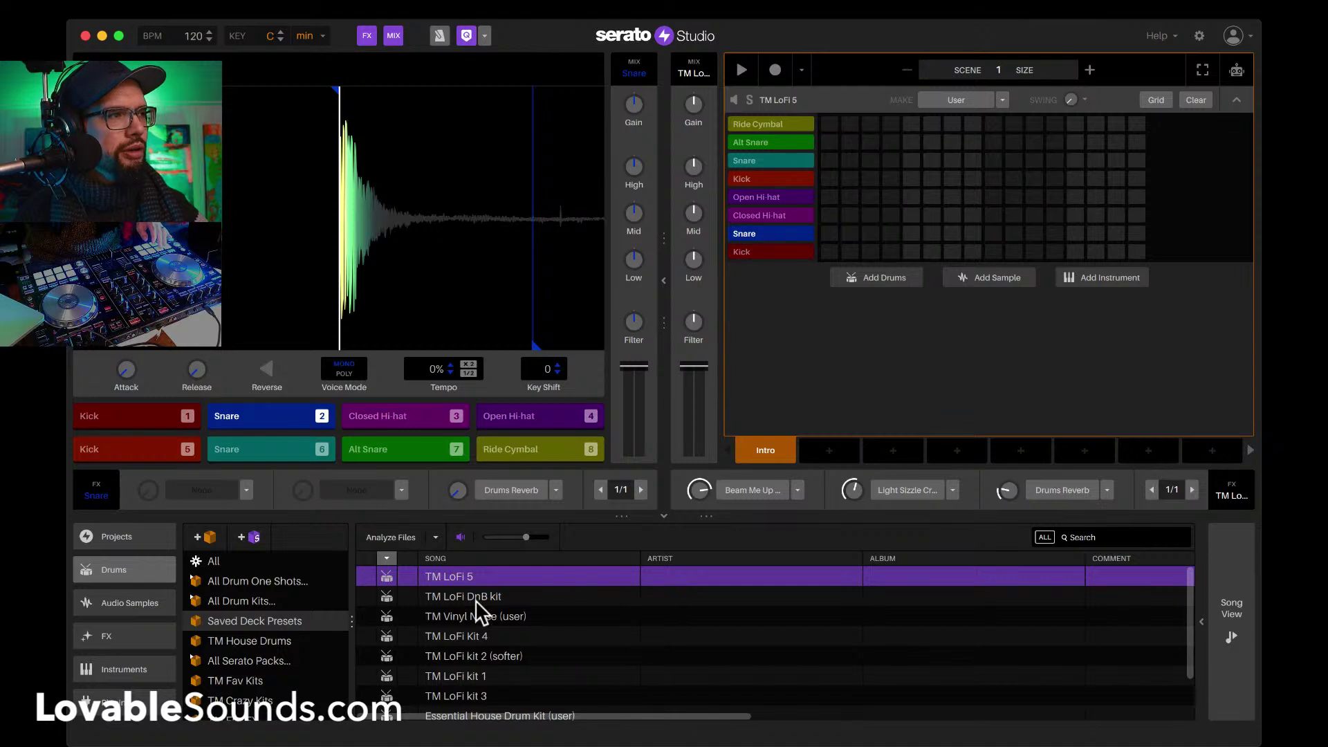
Step: Add the TM LoFi DnB kit preset as a second drum deck and extend the Alt Snare's end marker in the TM LoFi 5 deck
left_click_drag(475, 599, 825, 336)
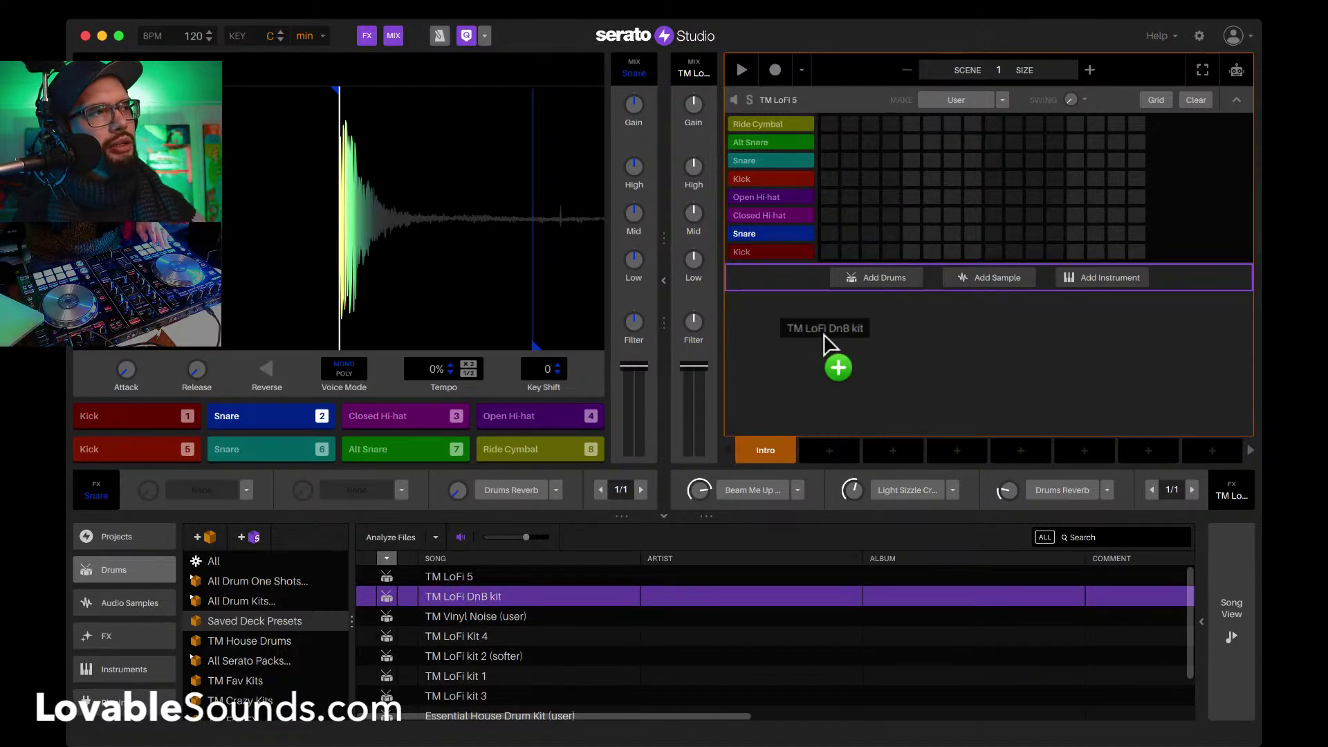
left_click_drag(824, 334, 825, 335)
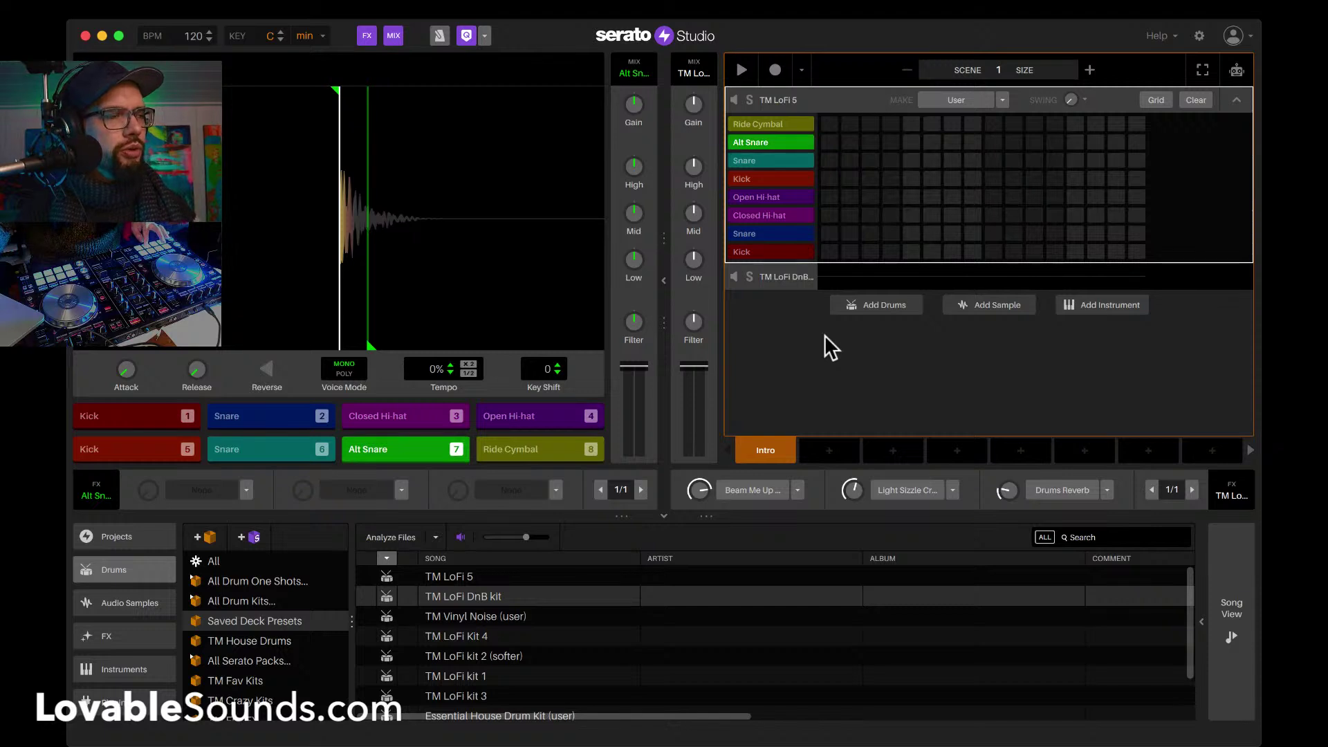
left_click_drag(374, 348, 430, 348)
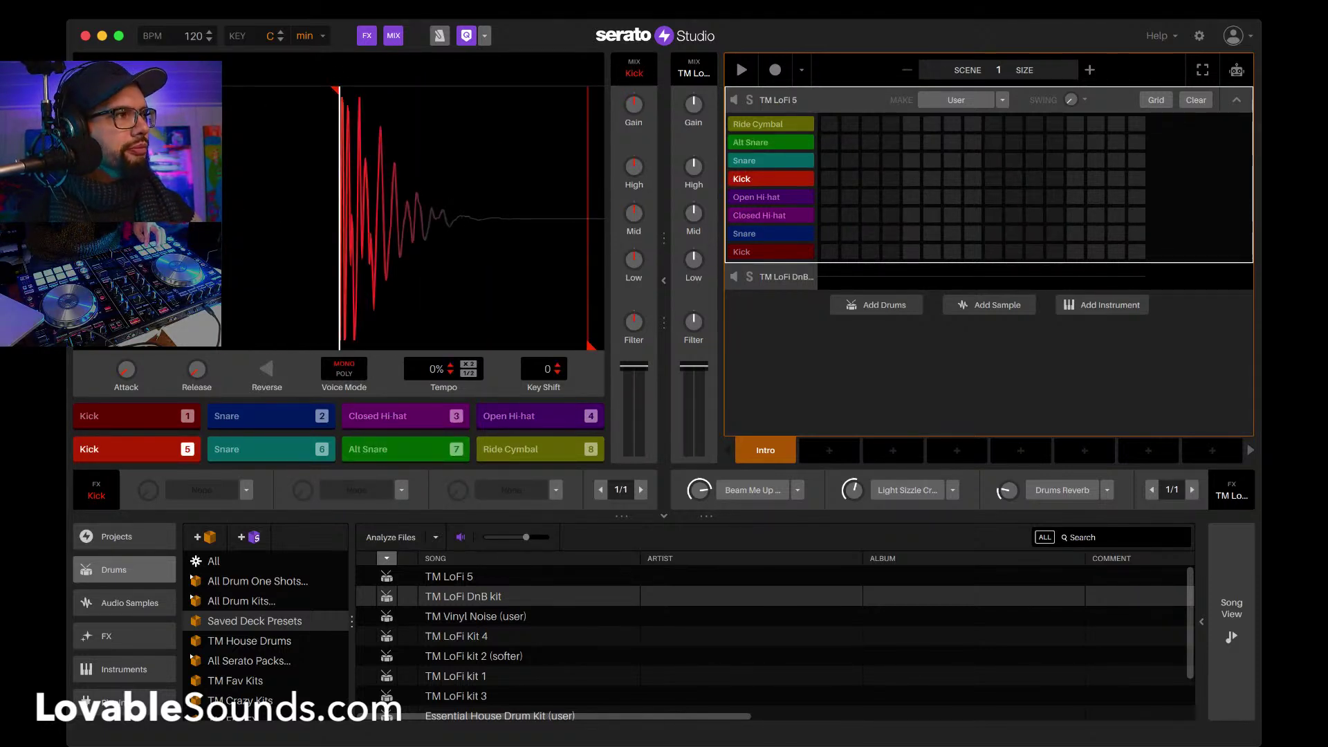
Step: Delete the TM LoFi DnB kit deck from the scene
left_click(783, 276)
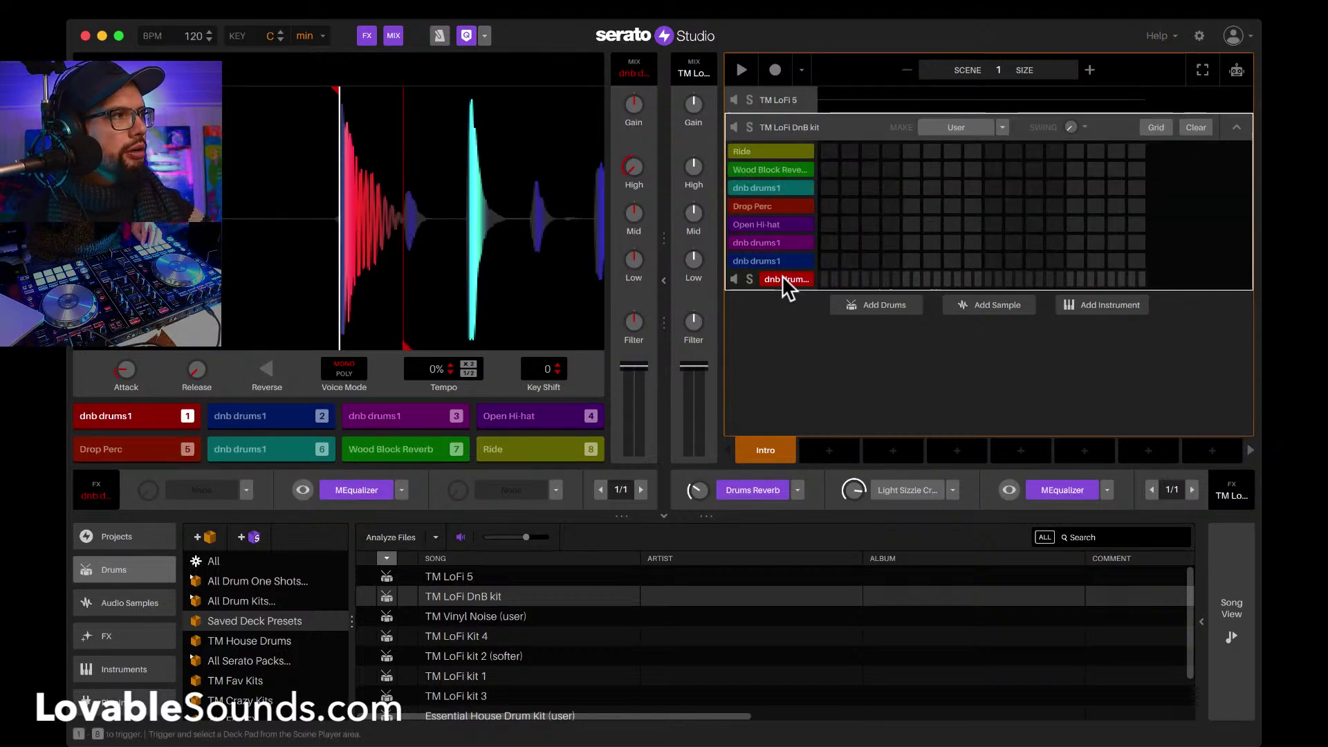
key("BackSpace")
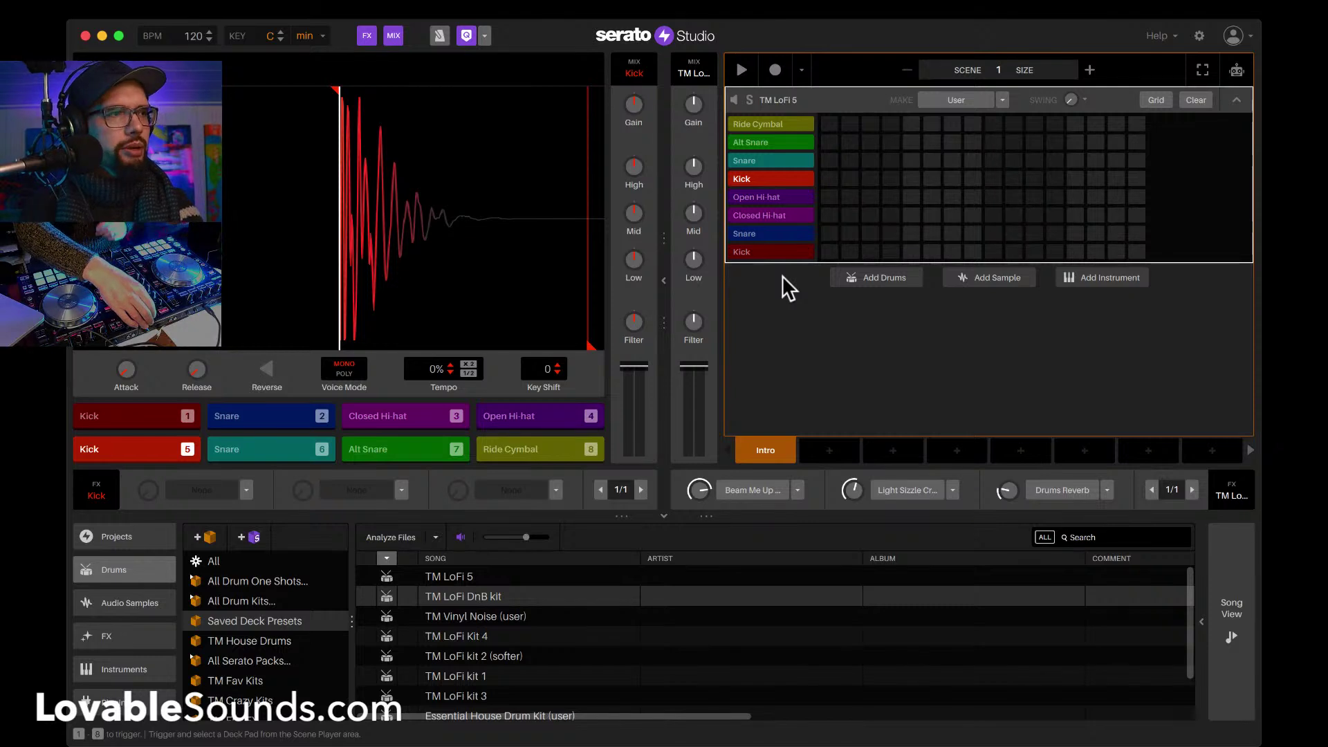
Step: Switch the library from Drums to Audio Samples and move the browsing focus to the All Serato Packs crate
key("Tab")
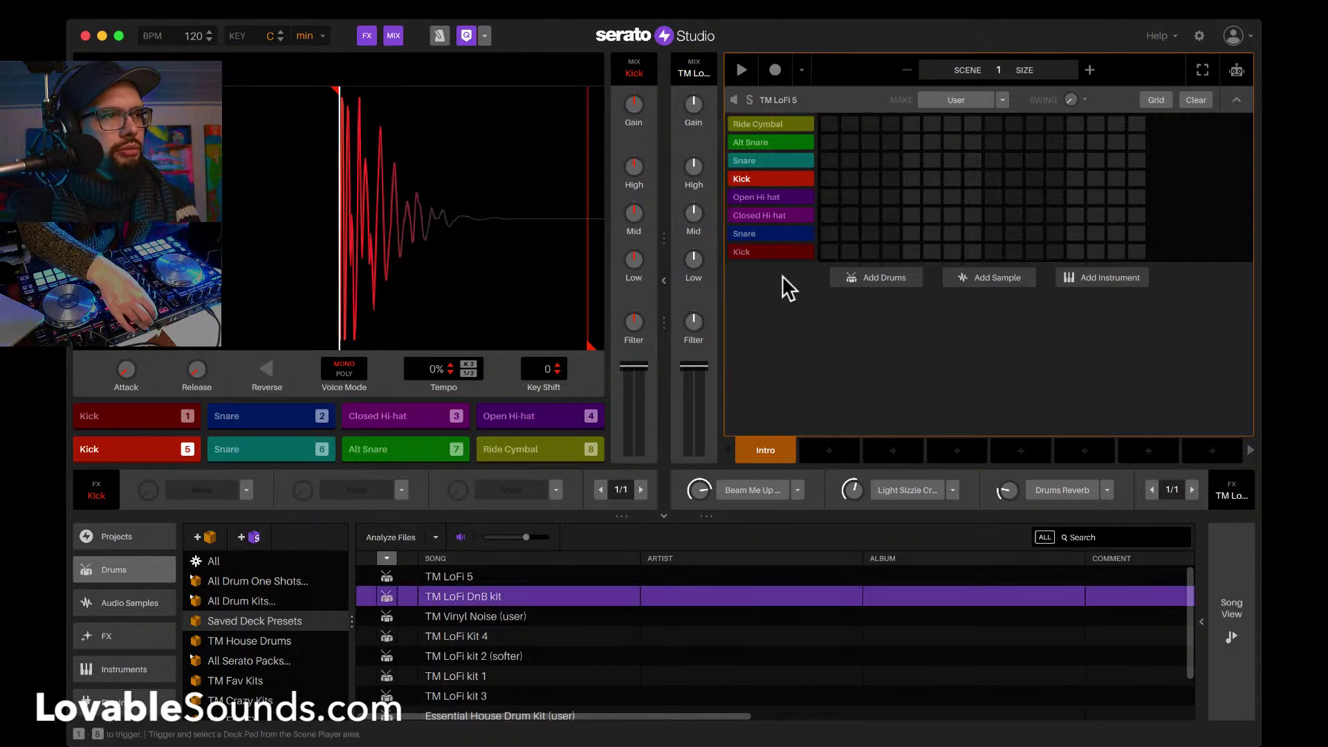
key("Tab")
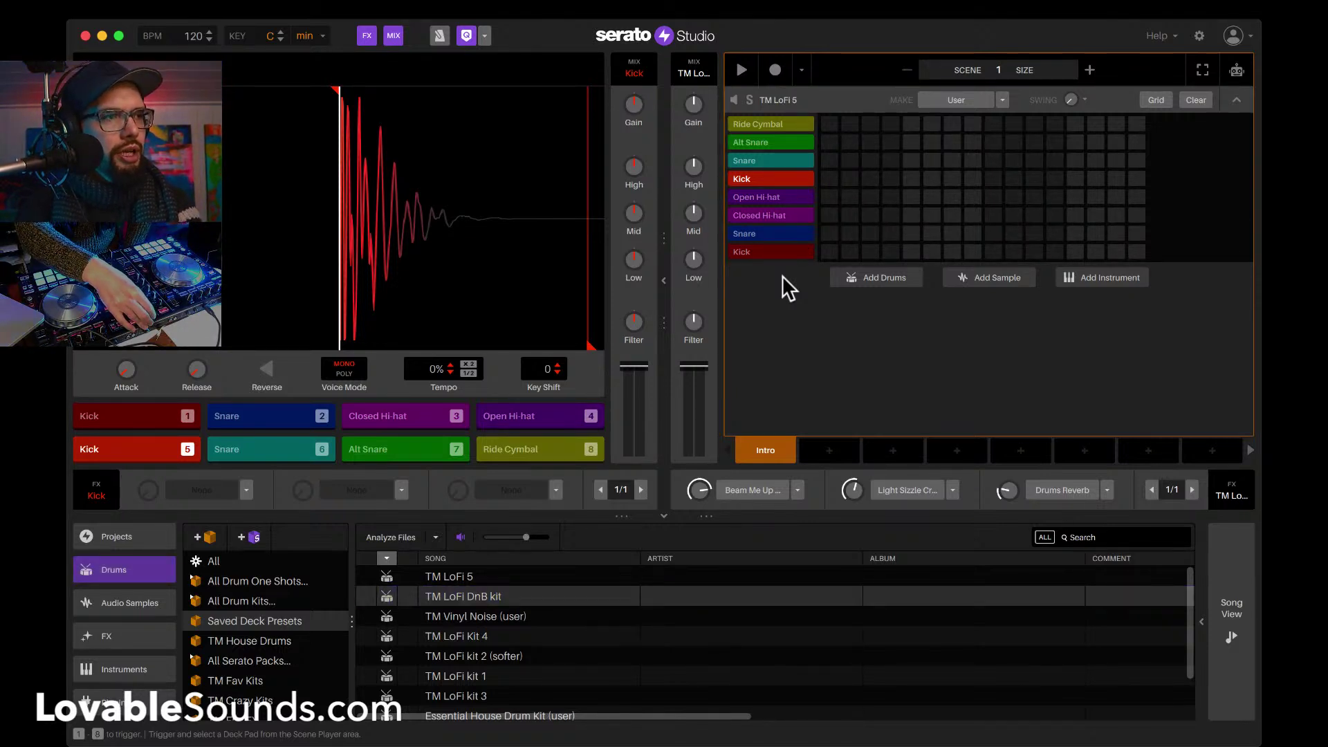
key("Down")
key("Up")
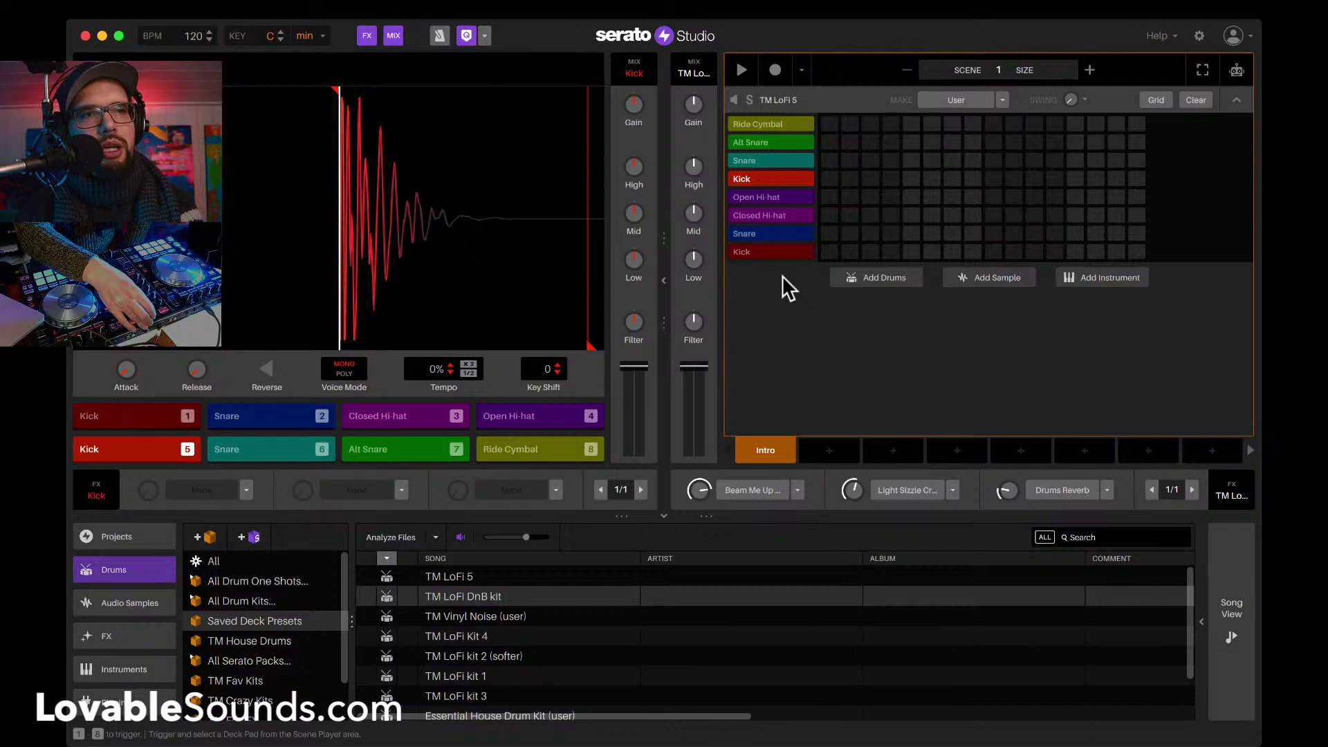
key("Down")
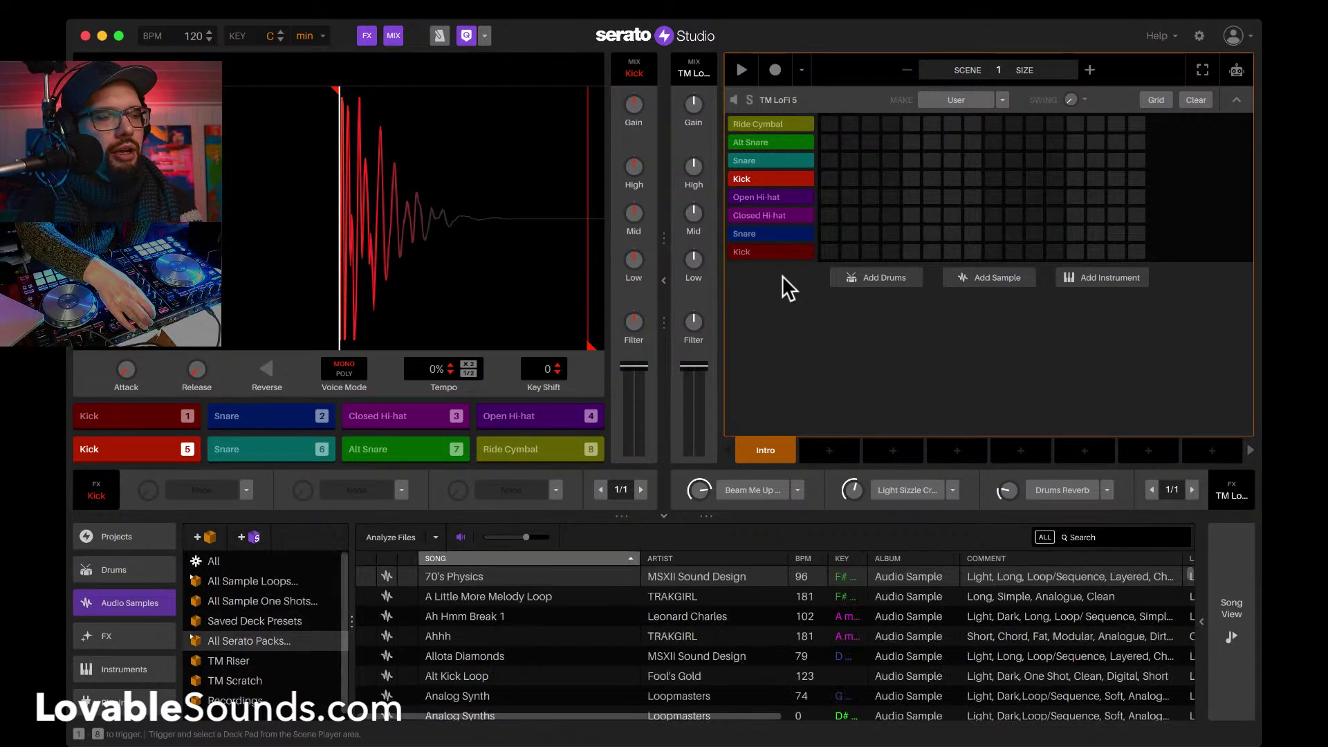
key("Up")
key("Down")
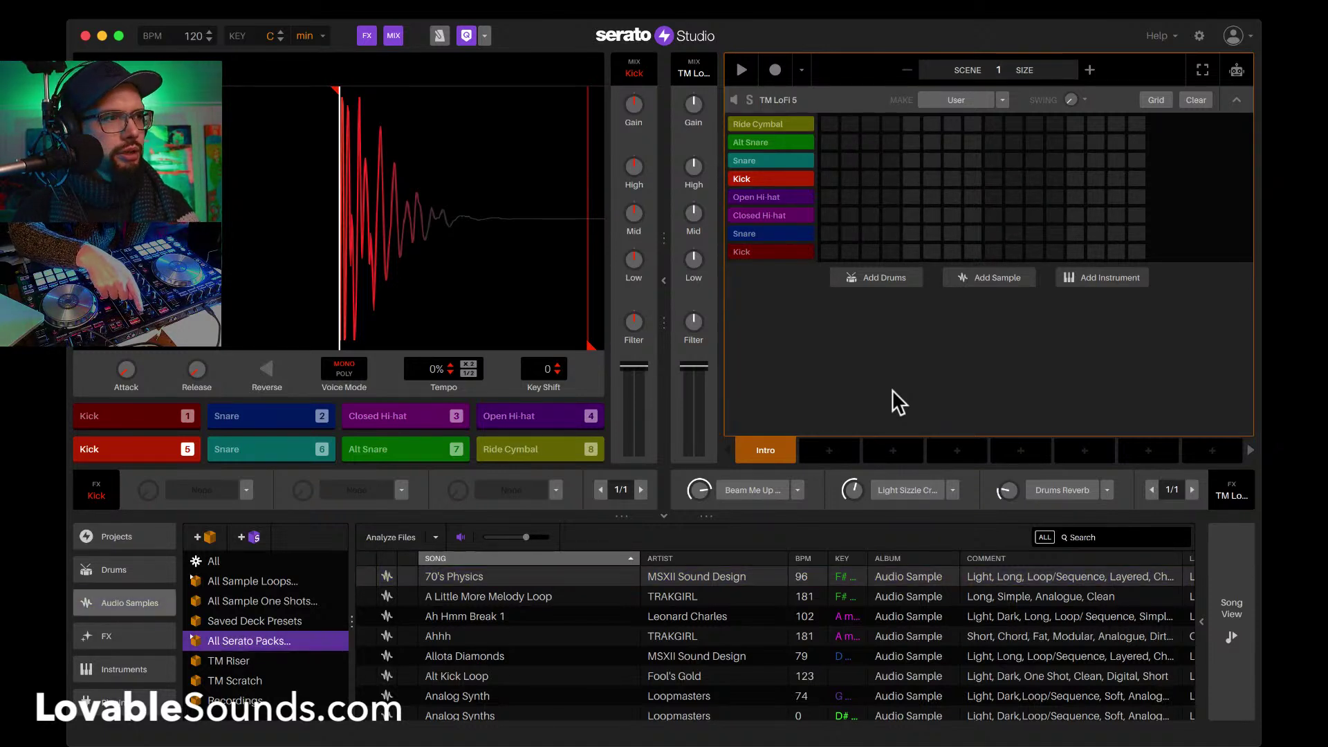
Step: Expand the All Serato Packs crate and browse its packs to select SP-1200 Swing
left_click(192, 641)
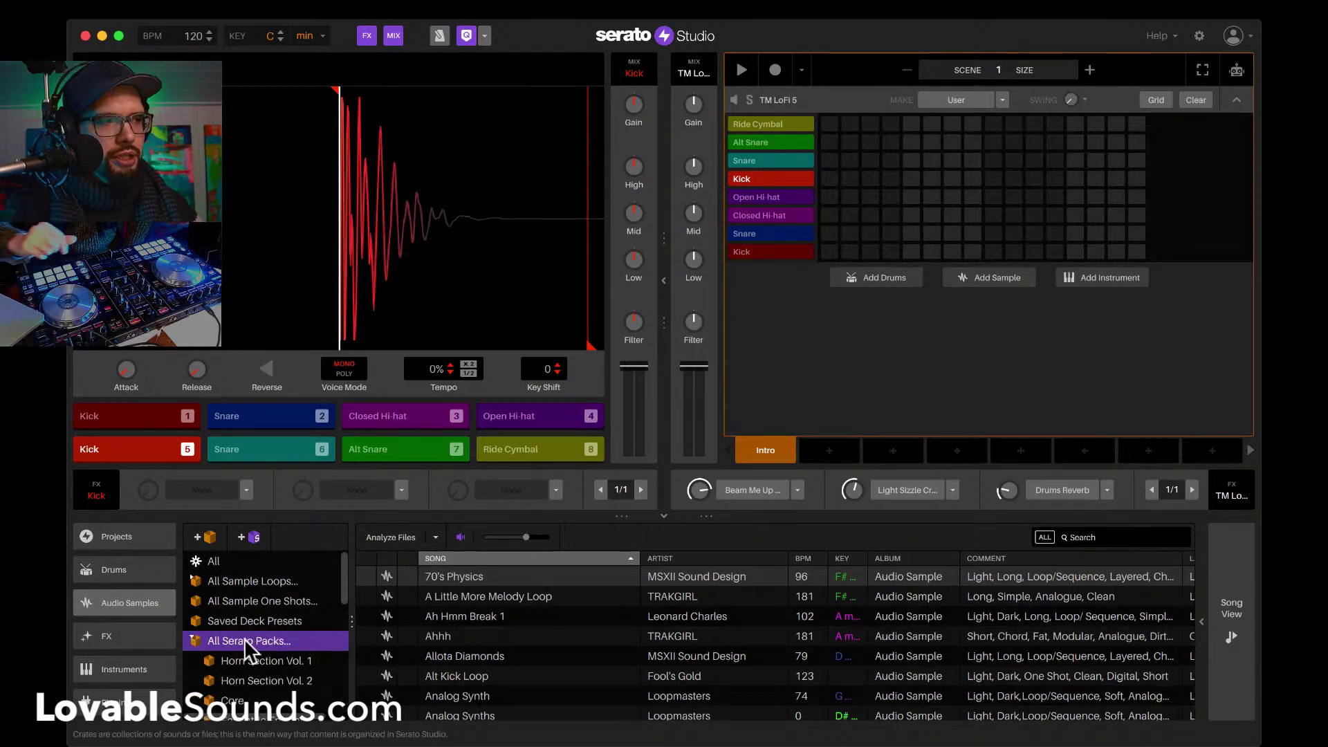
key("Down")
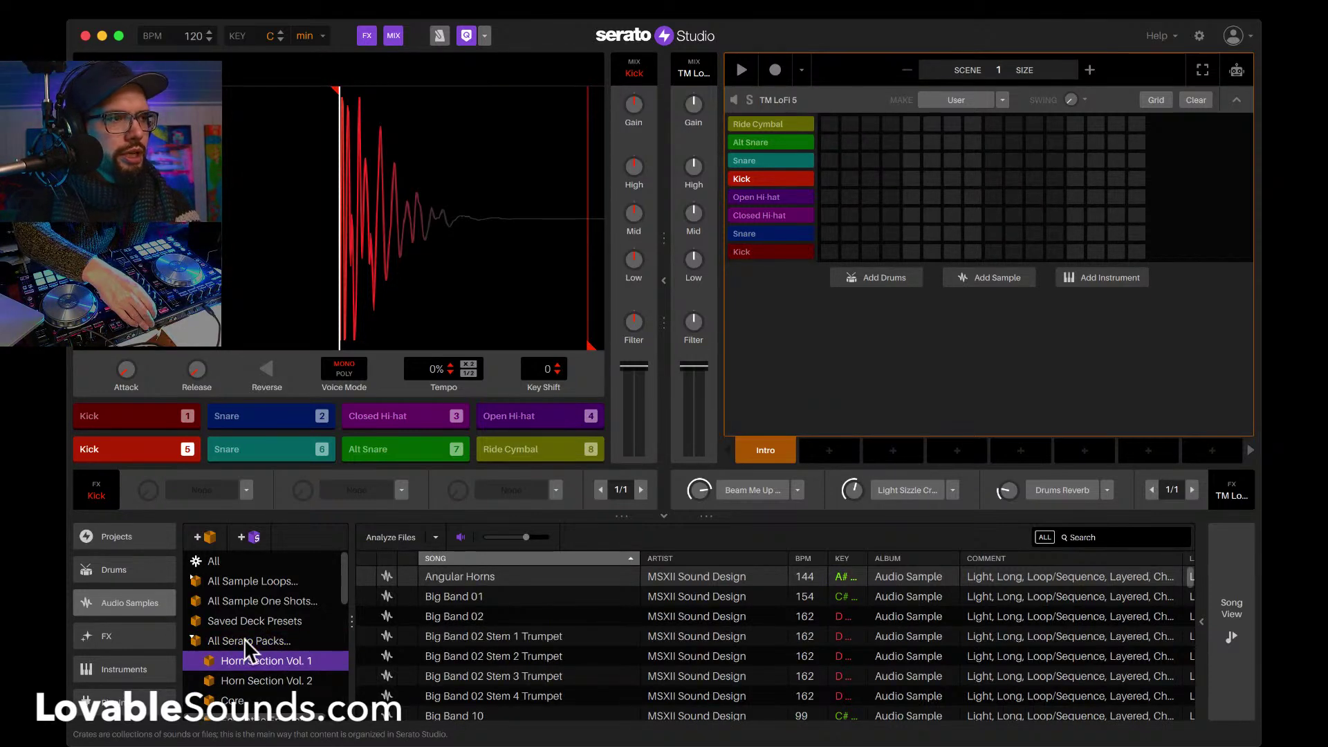
key("Down")
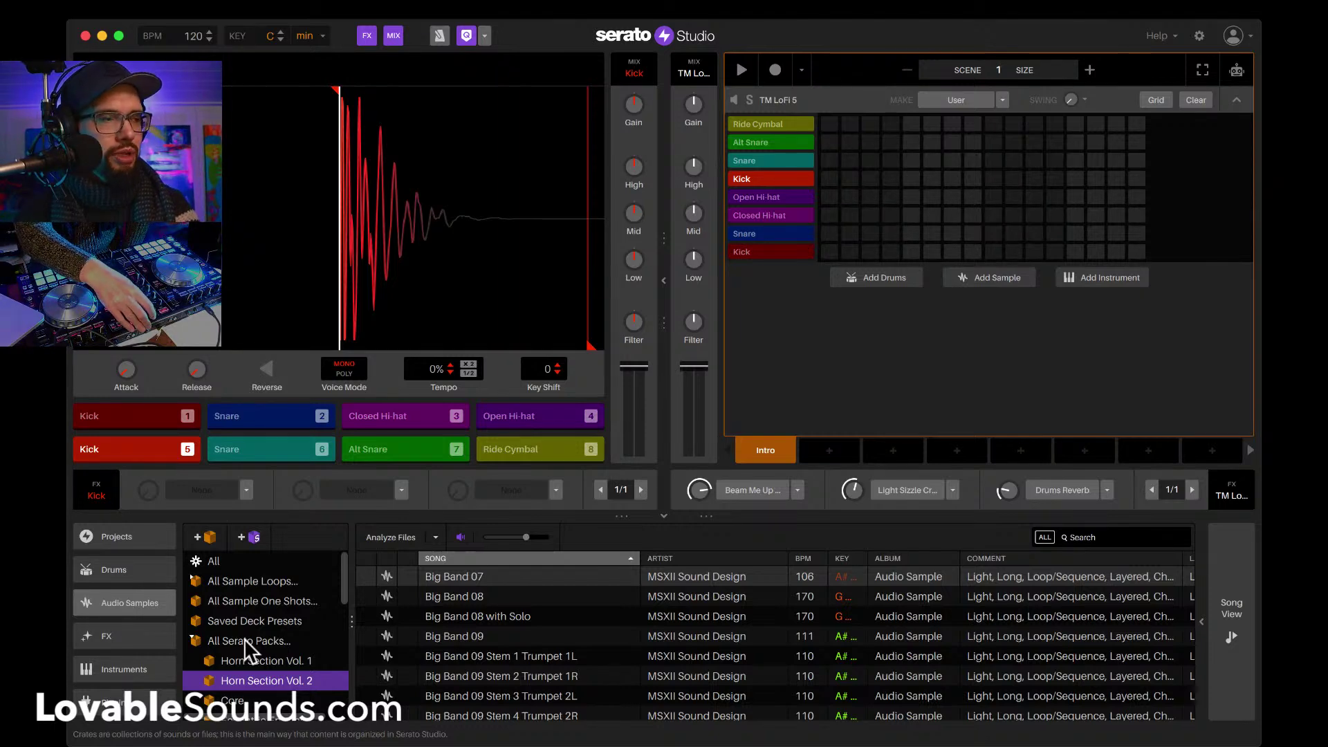
key("Down")
key("Down")
key("Down")
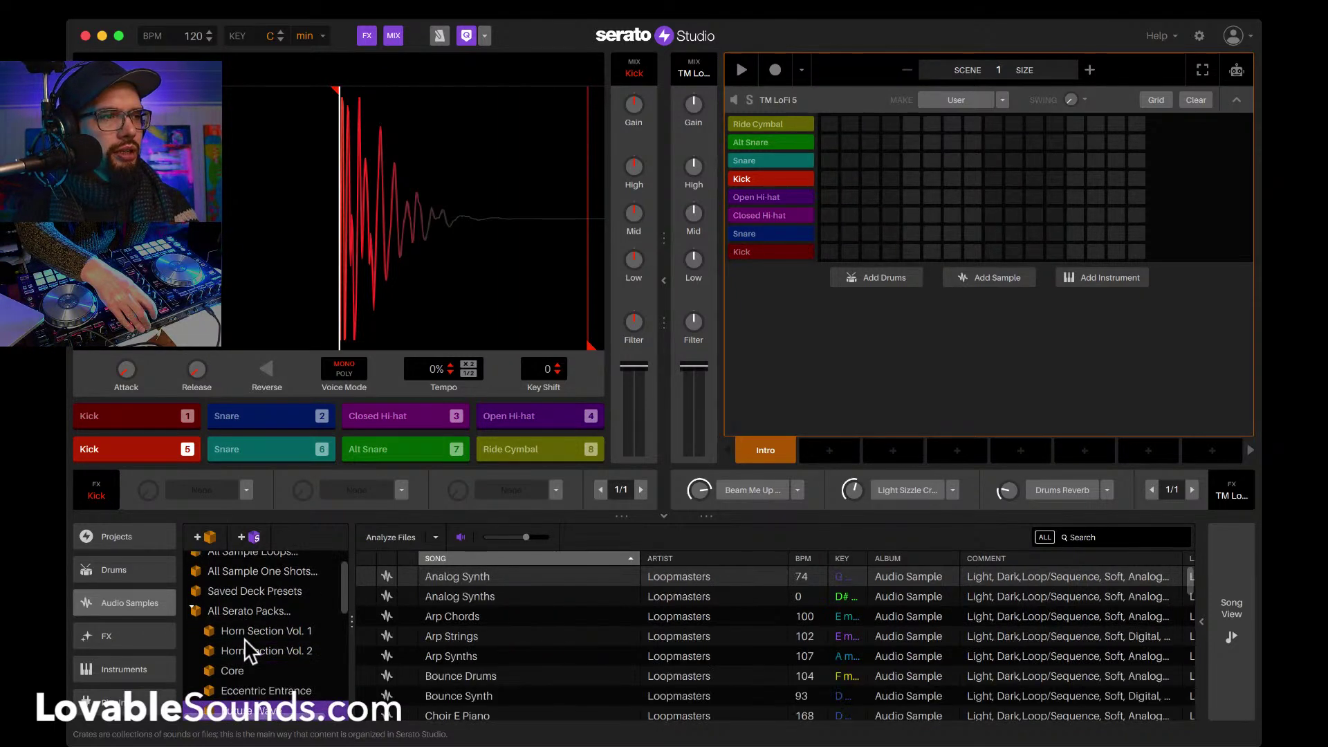
key("Down")
key("Down")
key("Down")
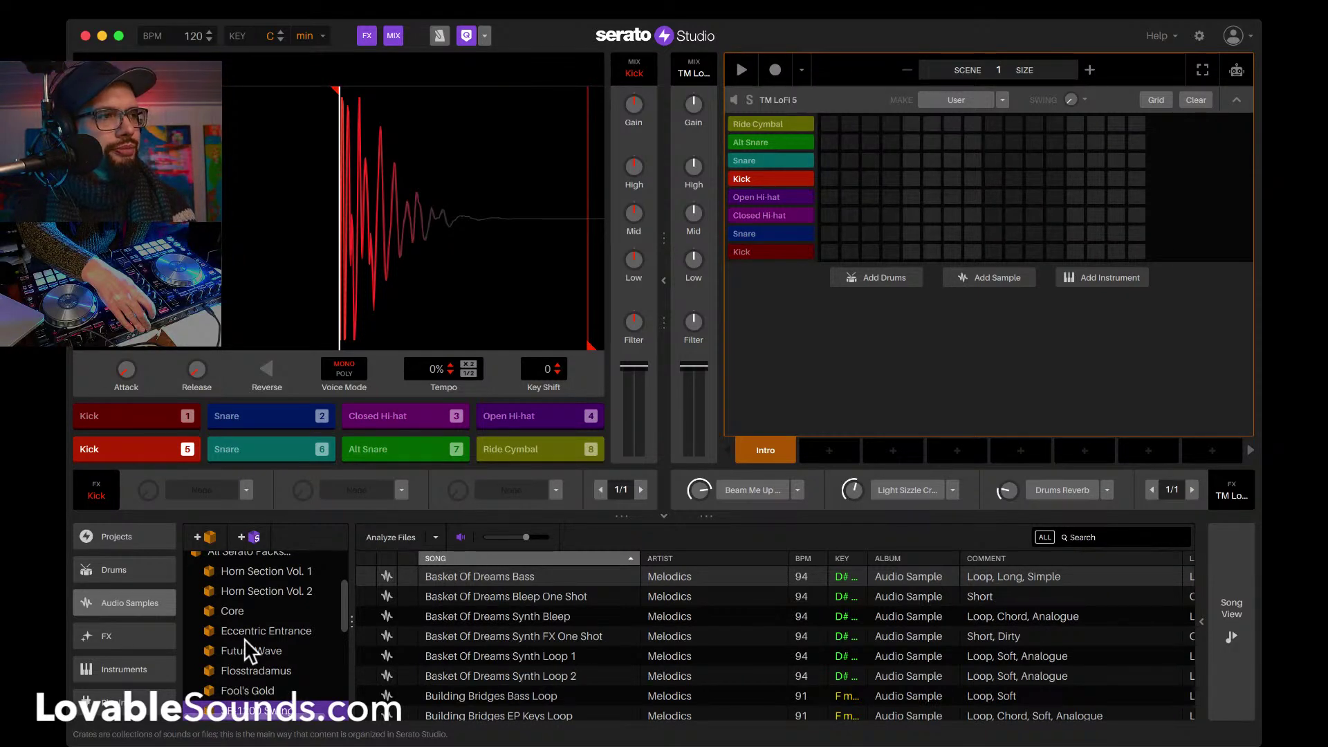
key("Down")
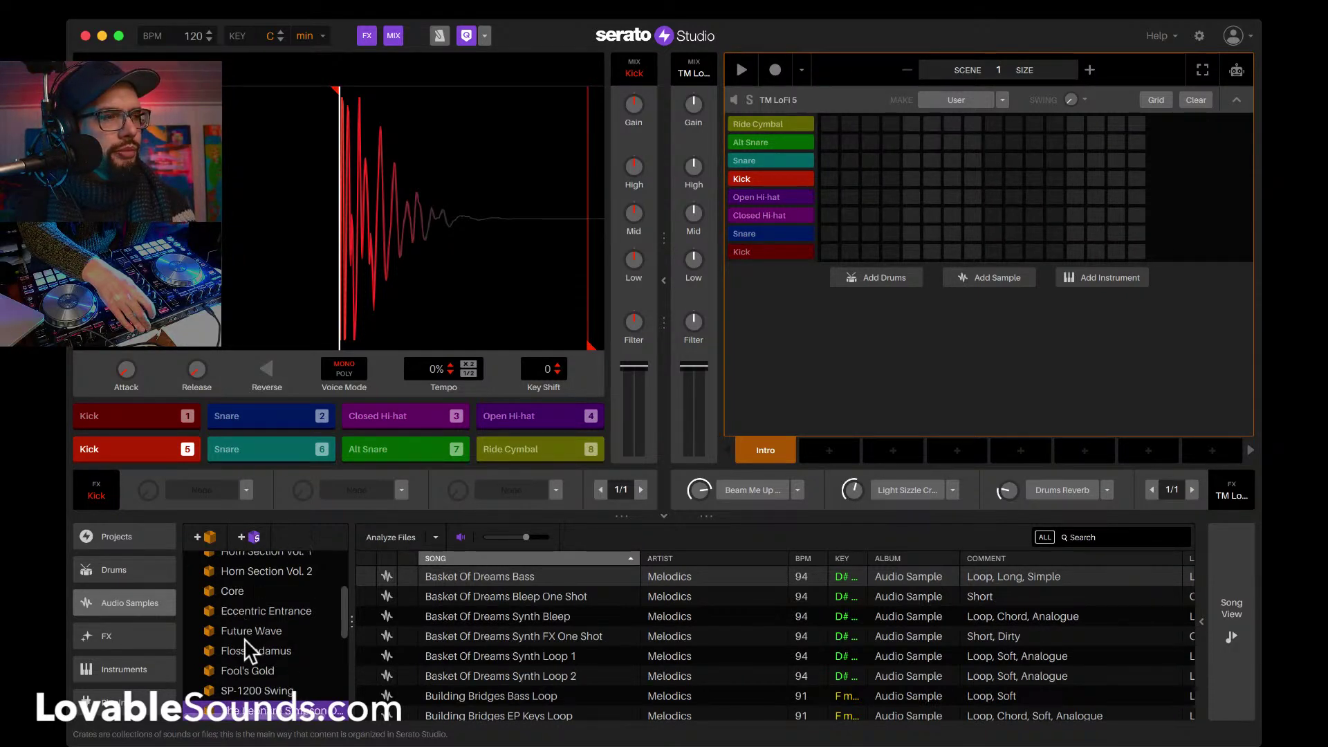
key("Up")
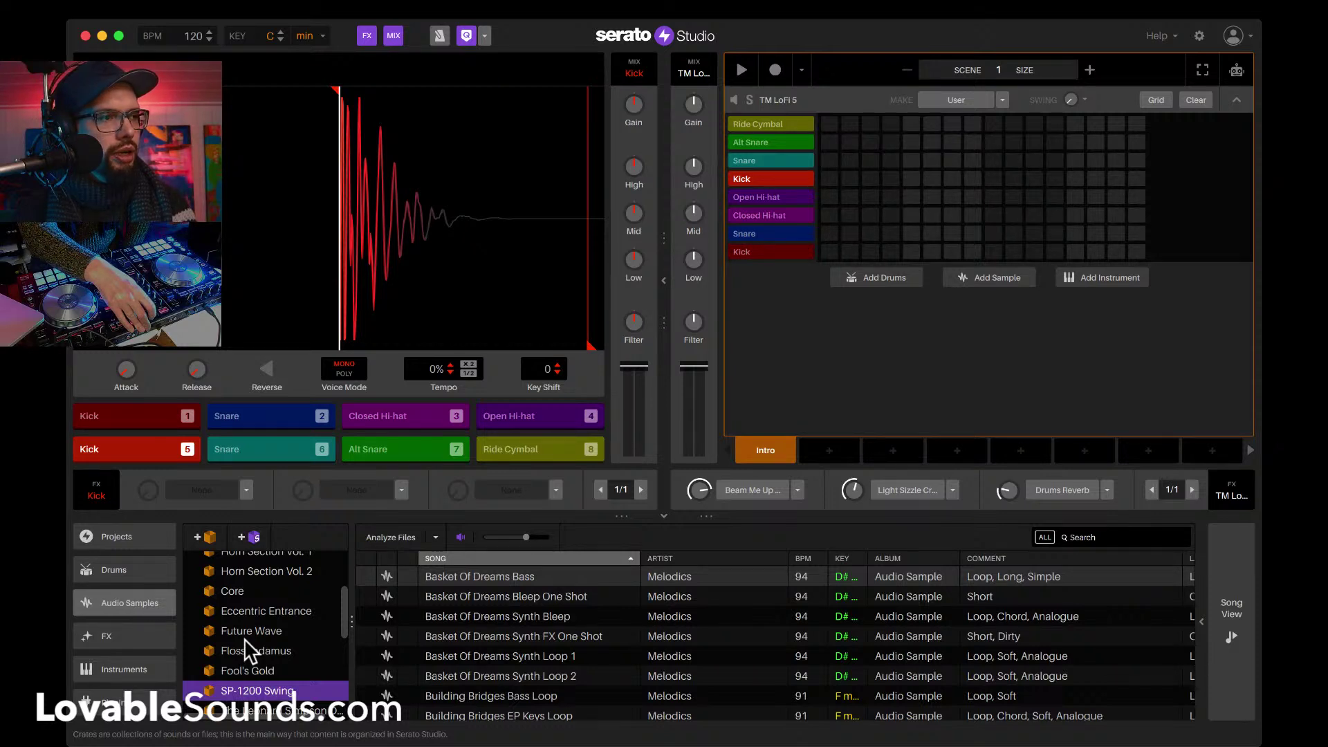
Step: Preview the Basket Of Dreams samples in the SP-1200 Swing pack, from the Bass down to Synth Loop 1
key("Tab")
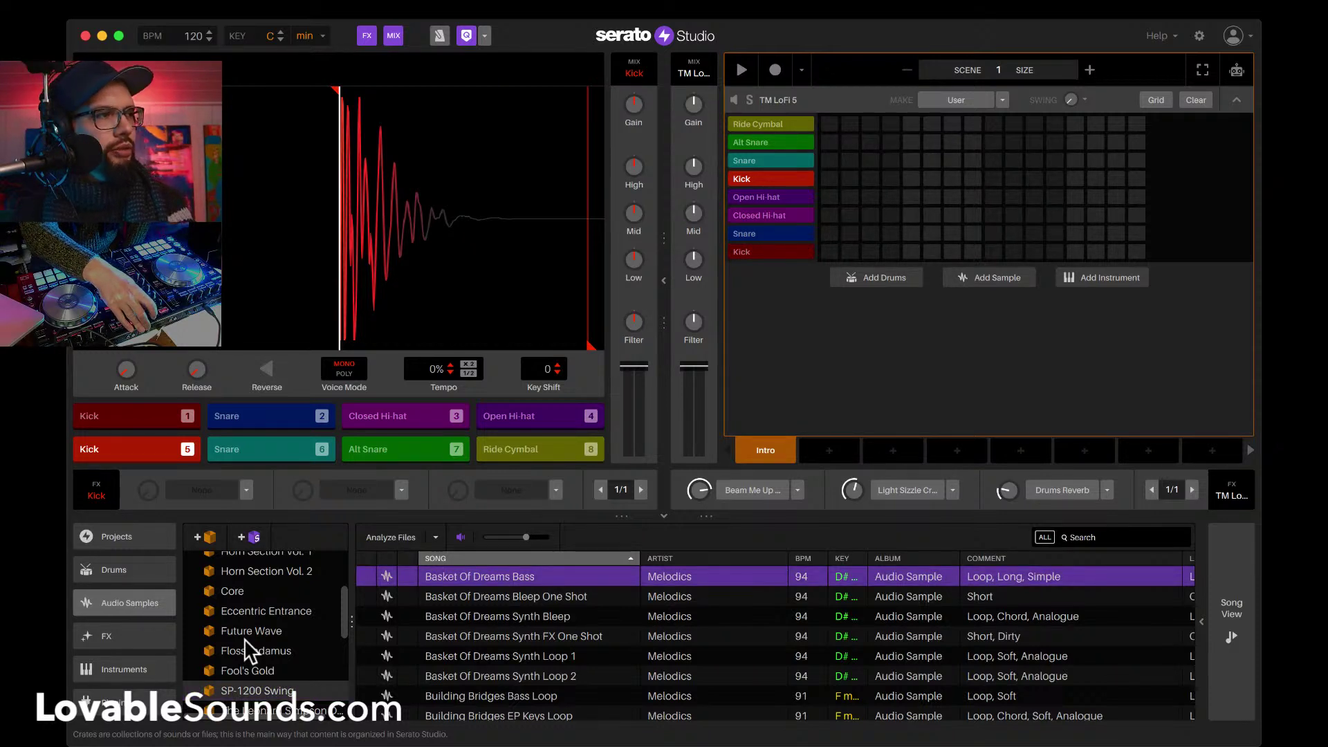
key("Down")
key("Up")
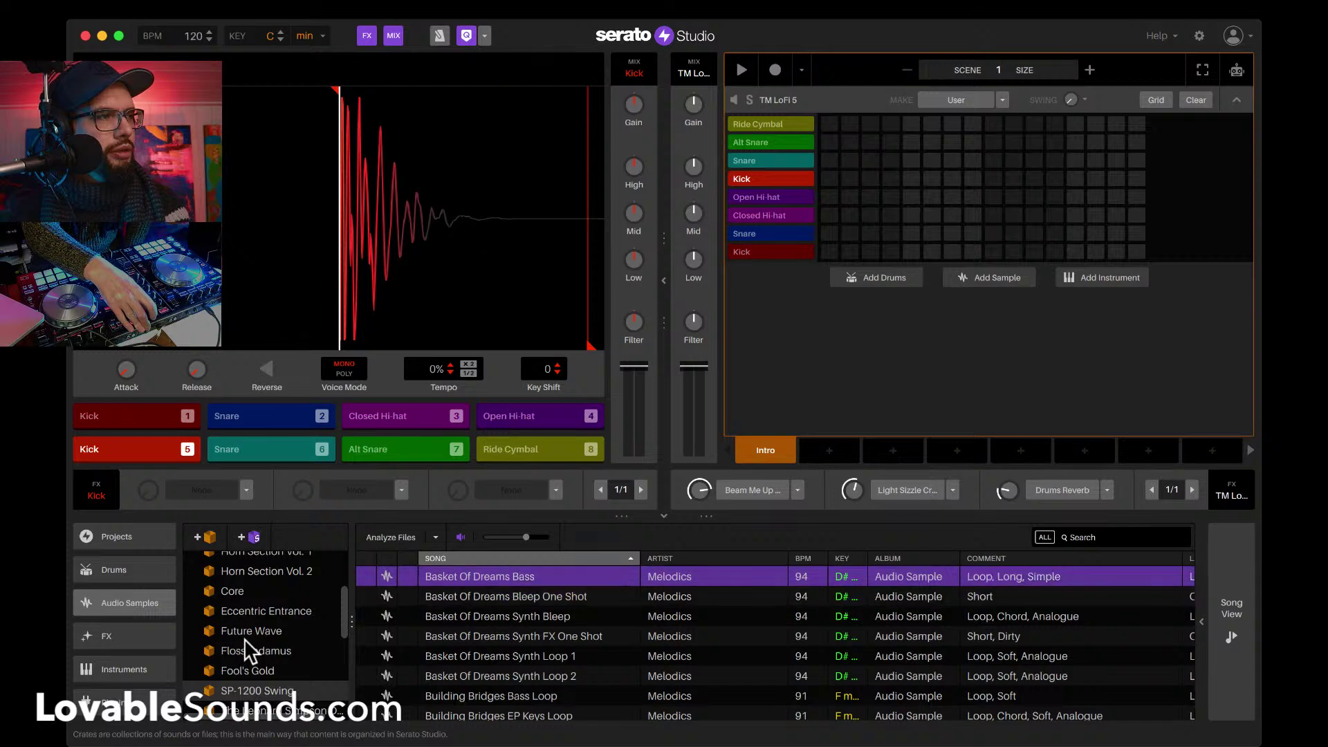
key("Down")
key("Down")
key("Down")
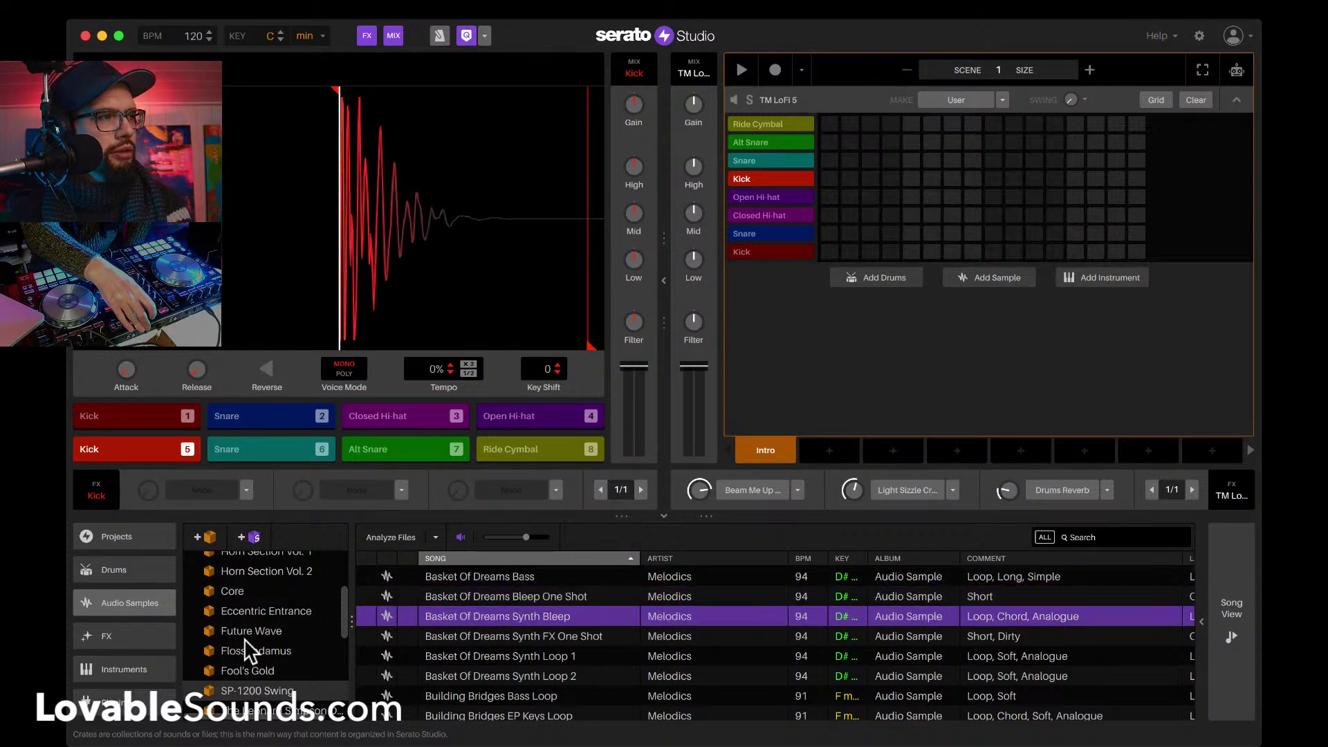
key("Down")
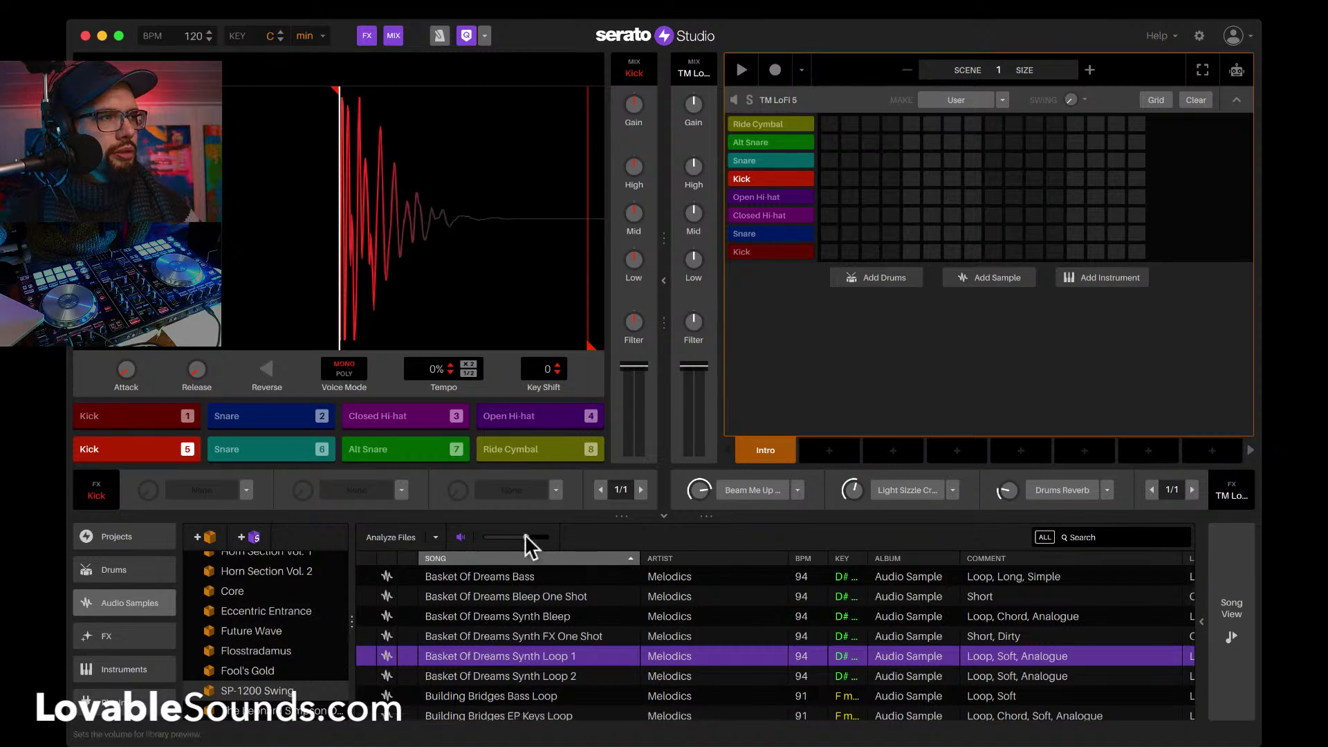
Step: Lower the library preview volume and audition the samples from Basket Of Dreams Synth Loop 2 through Building Bridges Synth Pad
left_click_drag(521, 536, 508, 536)
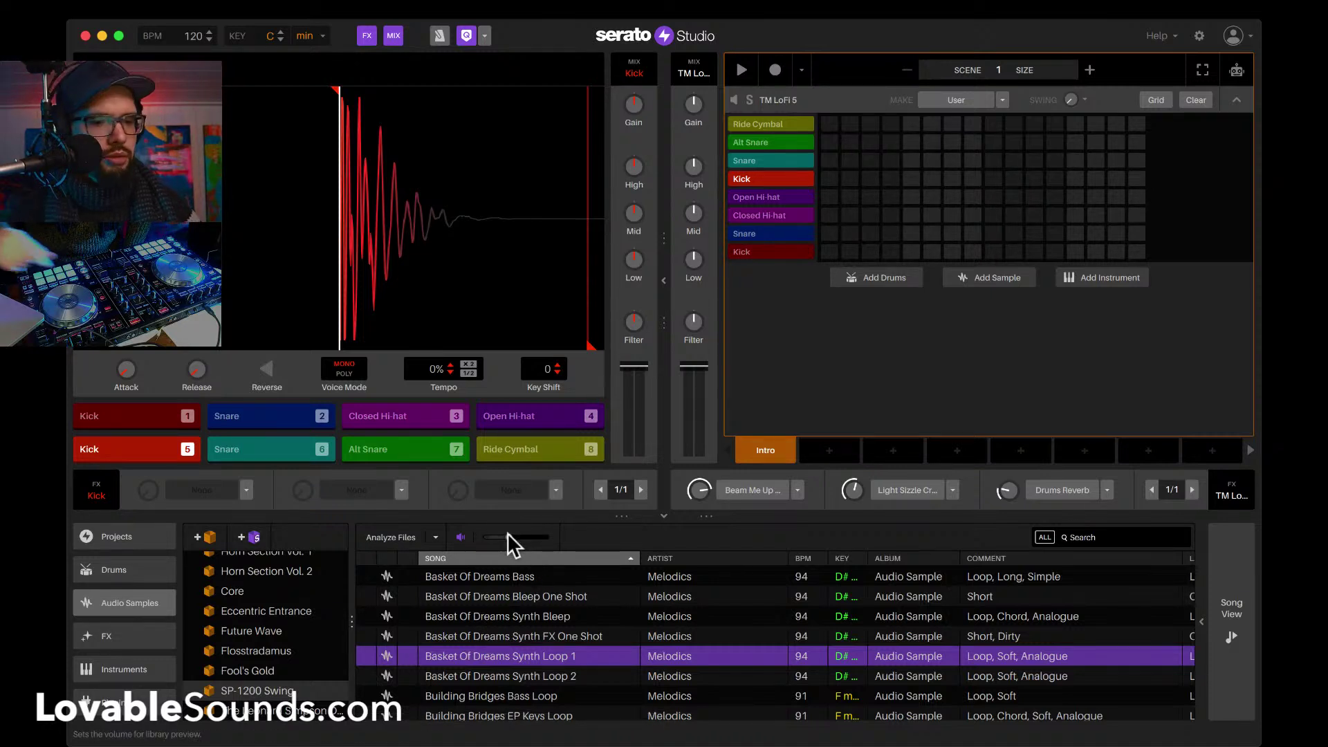
key("Down")
key("Down")
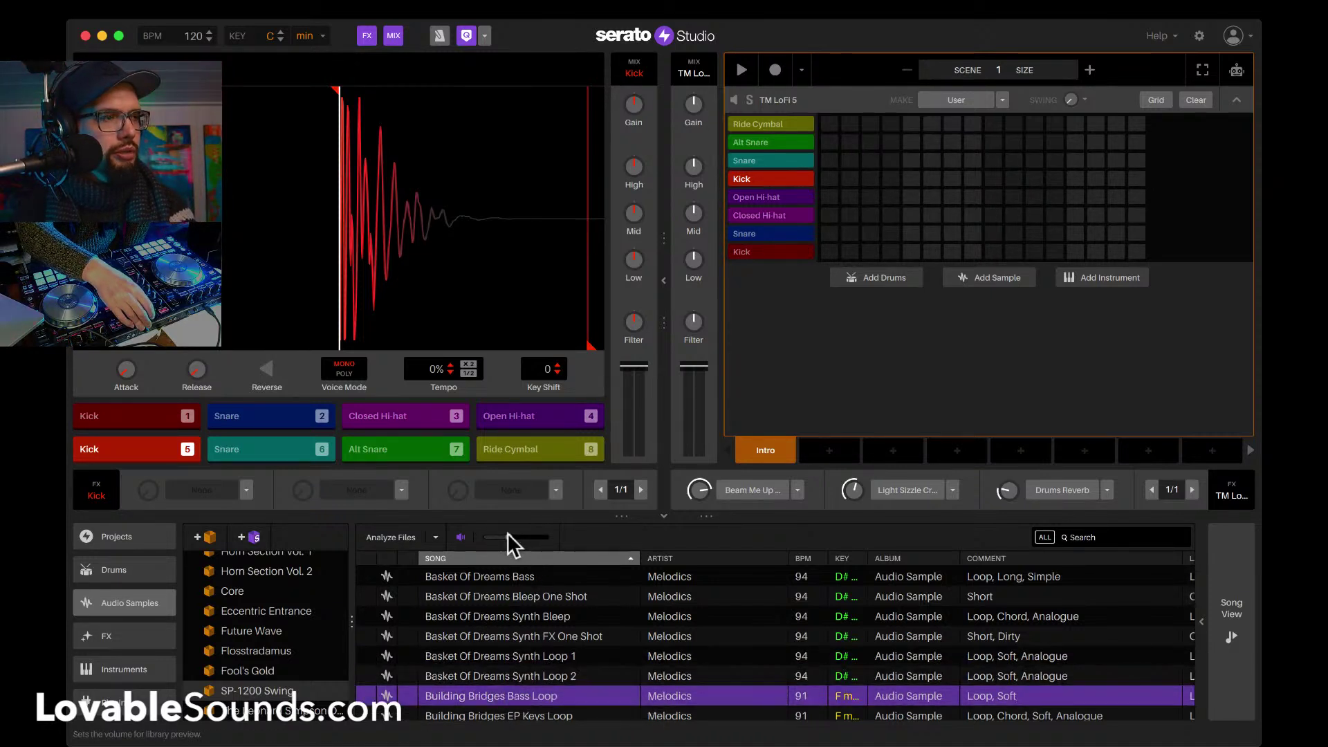
key("Down")
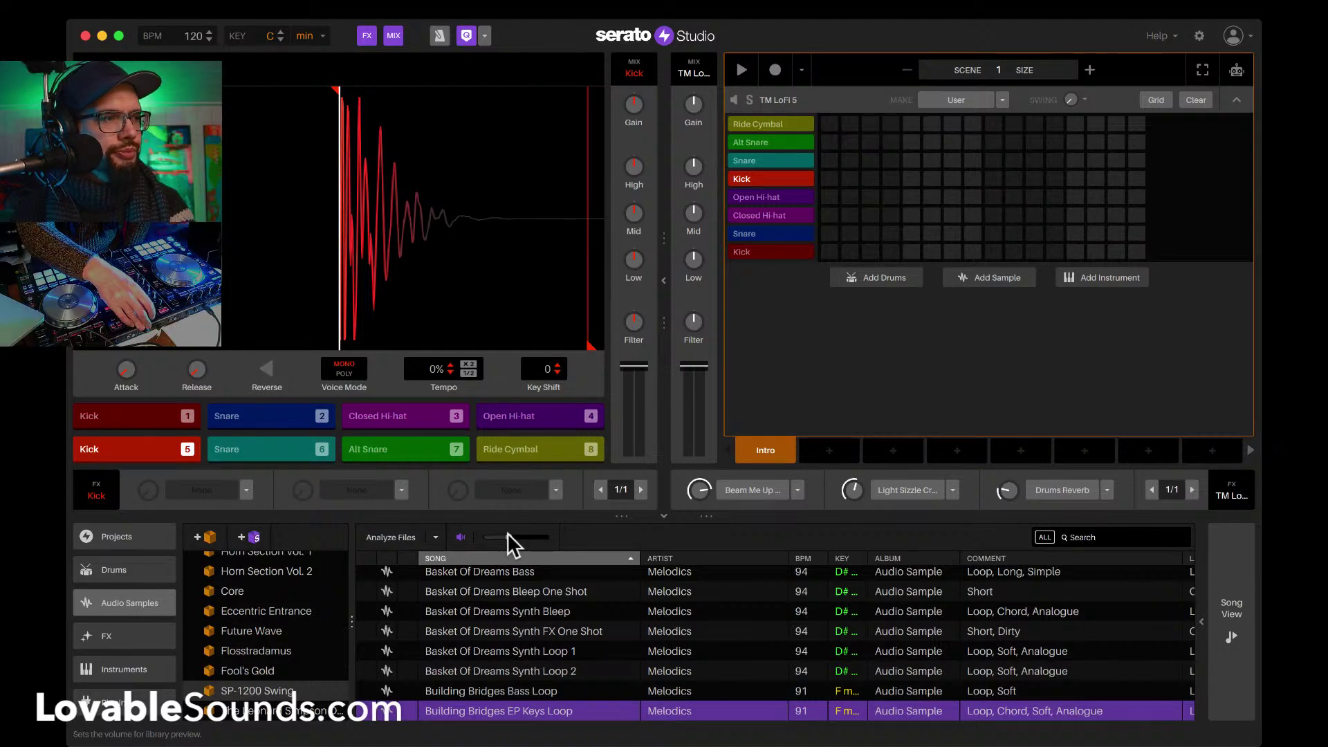
key("Down")
key("Down")
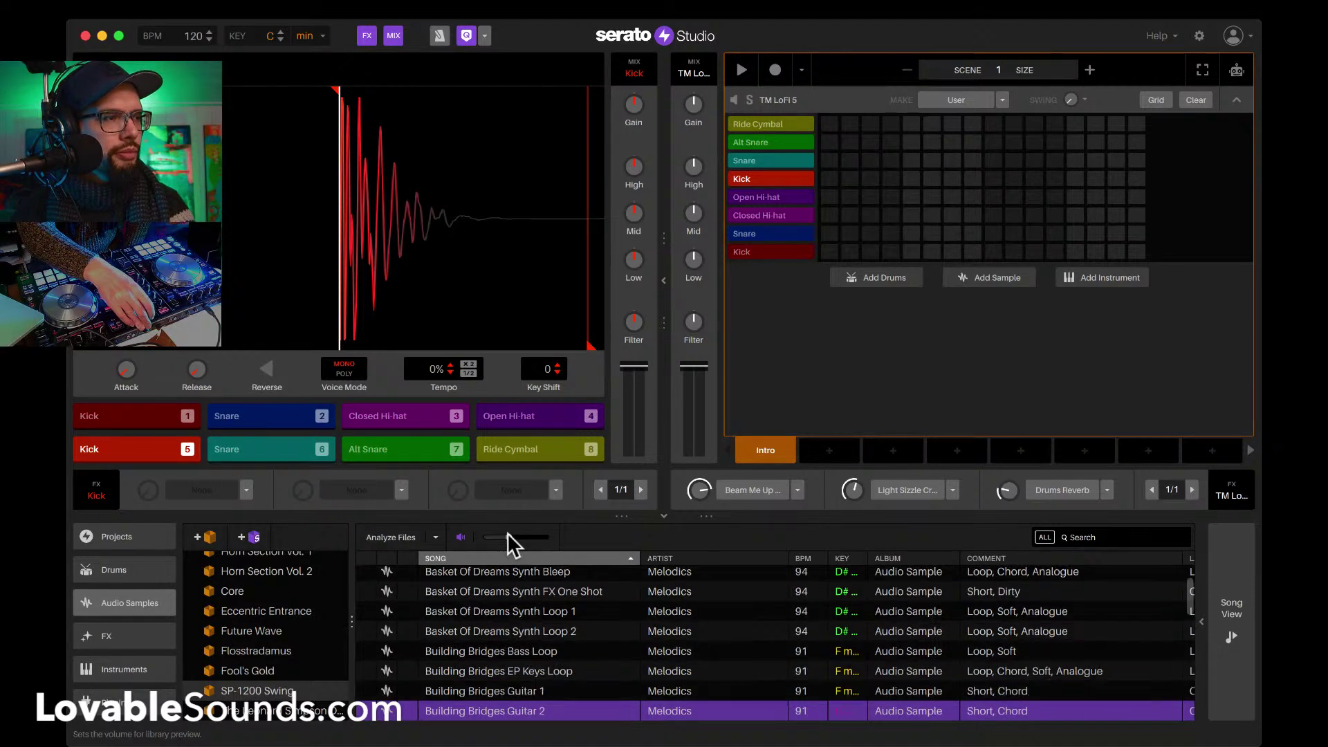
key("Down")
key("Down")
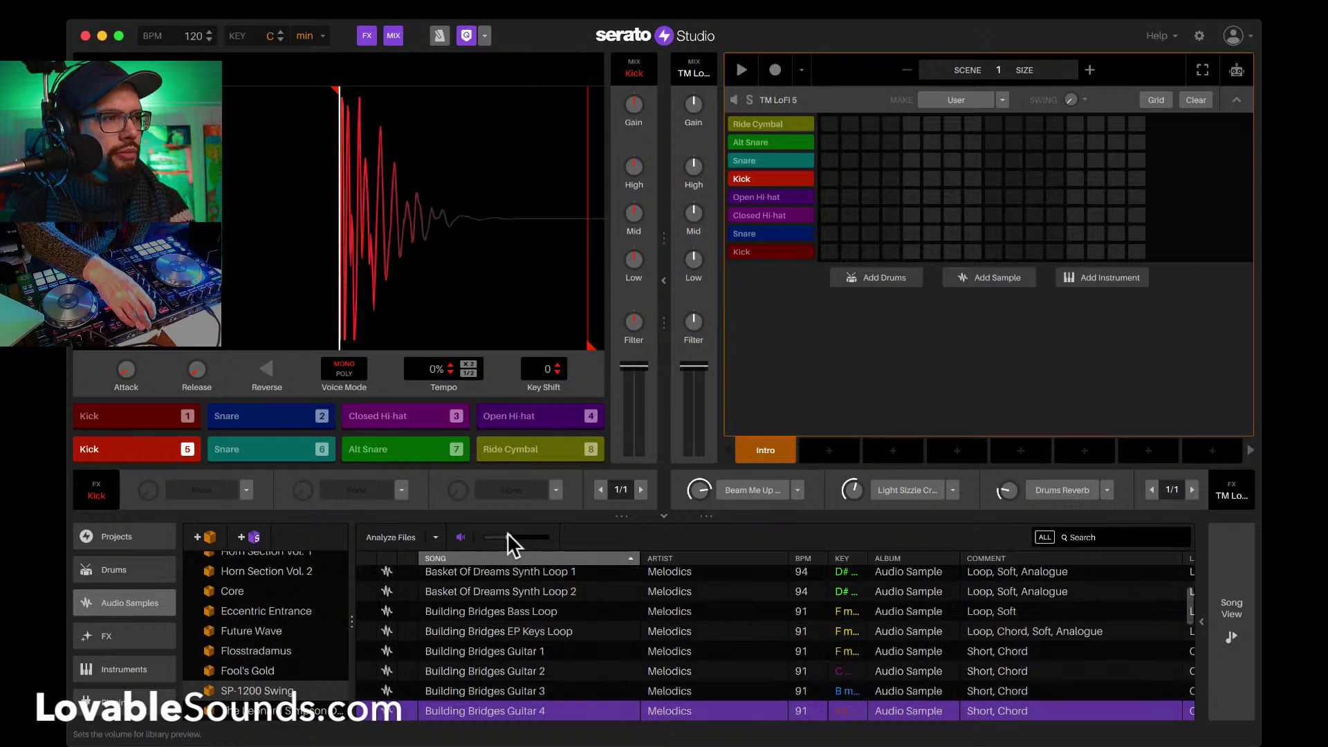
key("Down")
key("Down")
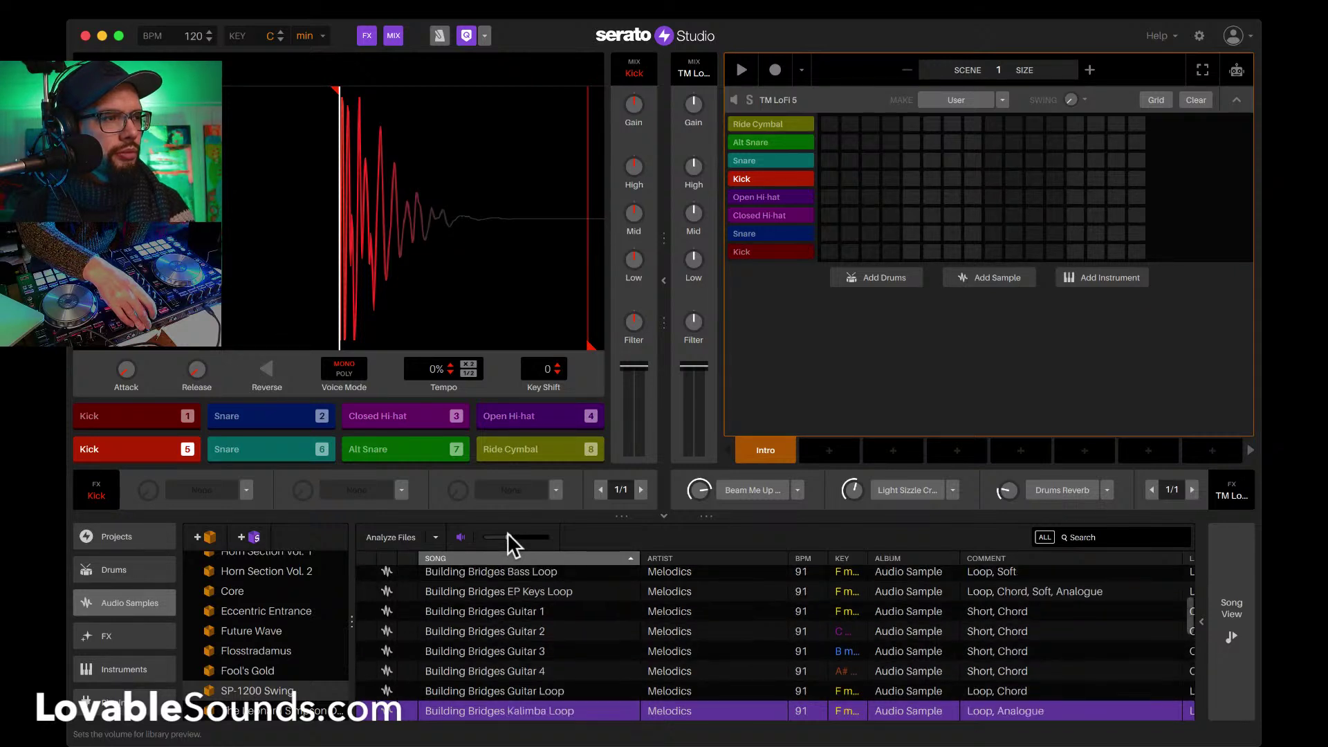
key("Down")
key("Down")
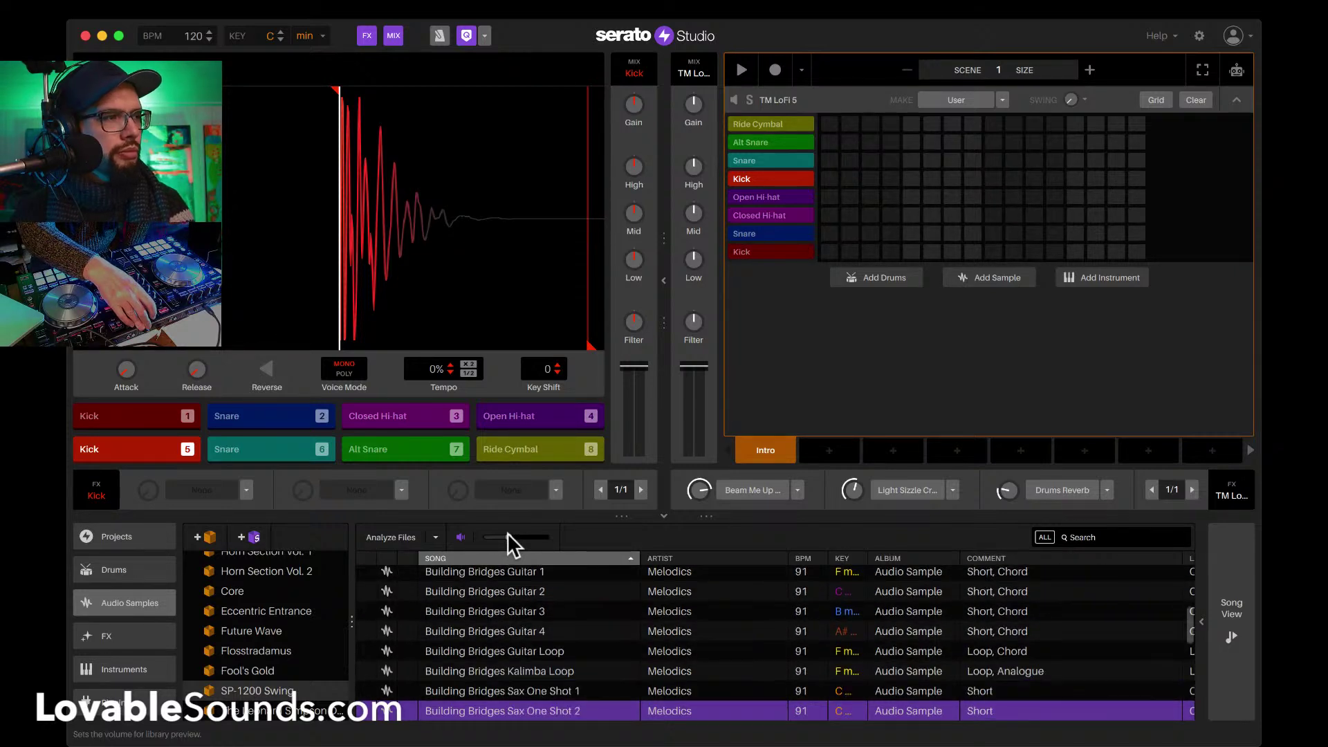
key("Down")
Step: Audition the Reminiscent Ride and Strongly Believe samples, from Reminiscent Ride Bass Loop down to Strongly Believe Kalimba Loop
key("Down")
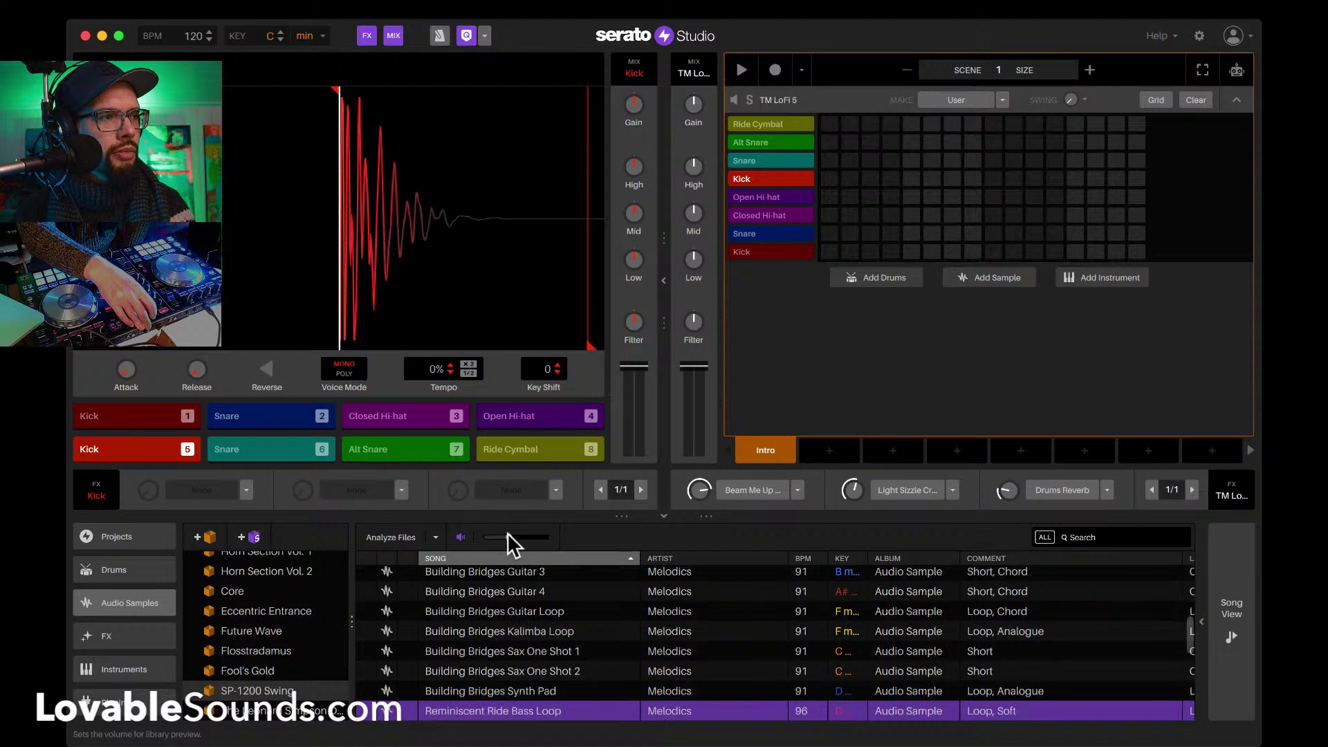
key("Down")
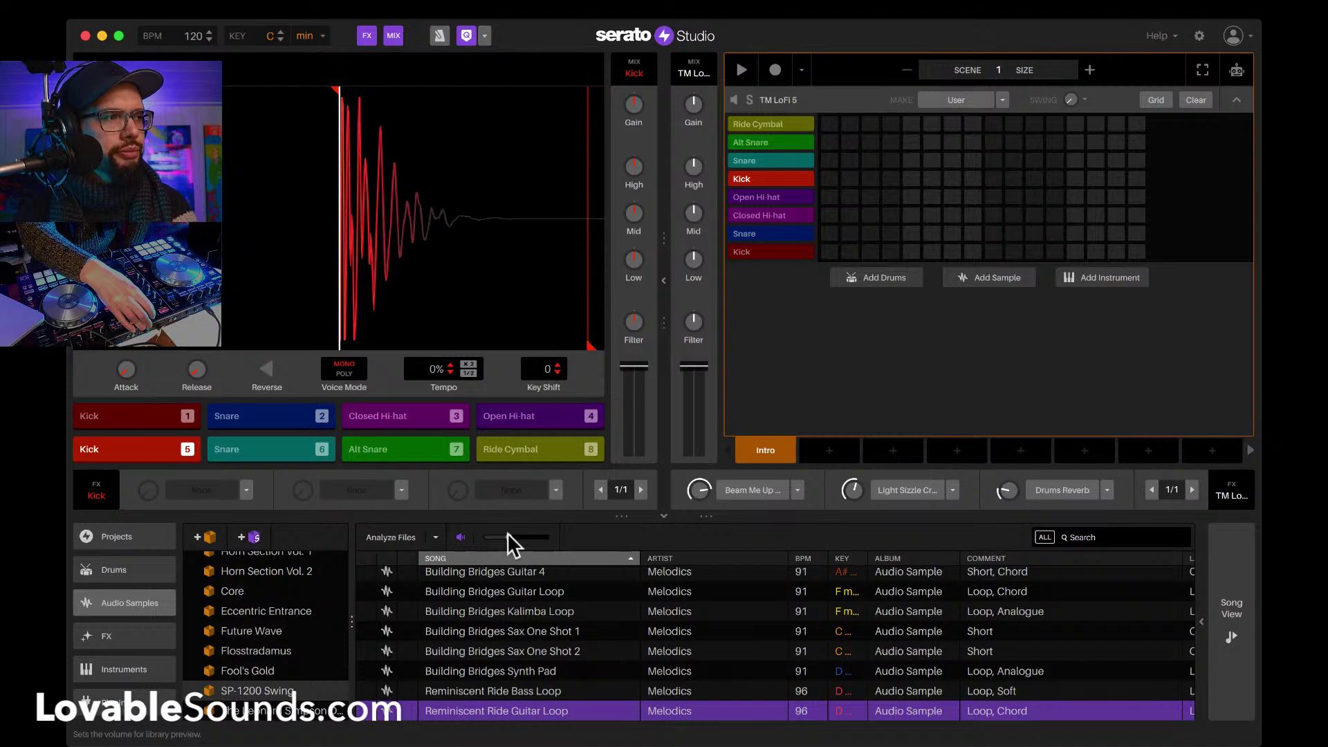
key("Down")
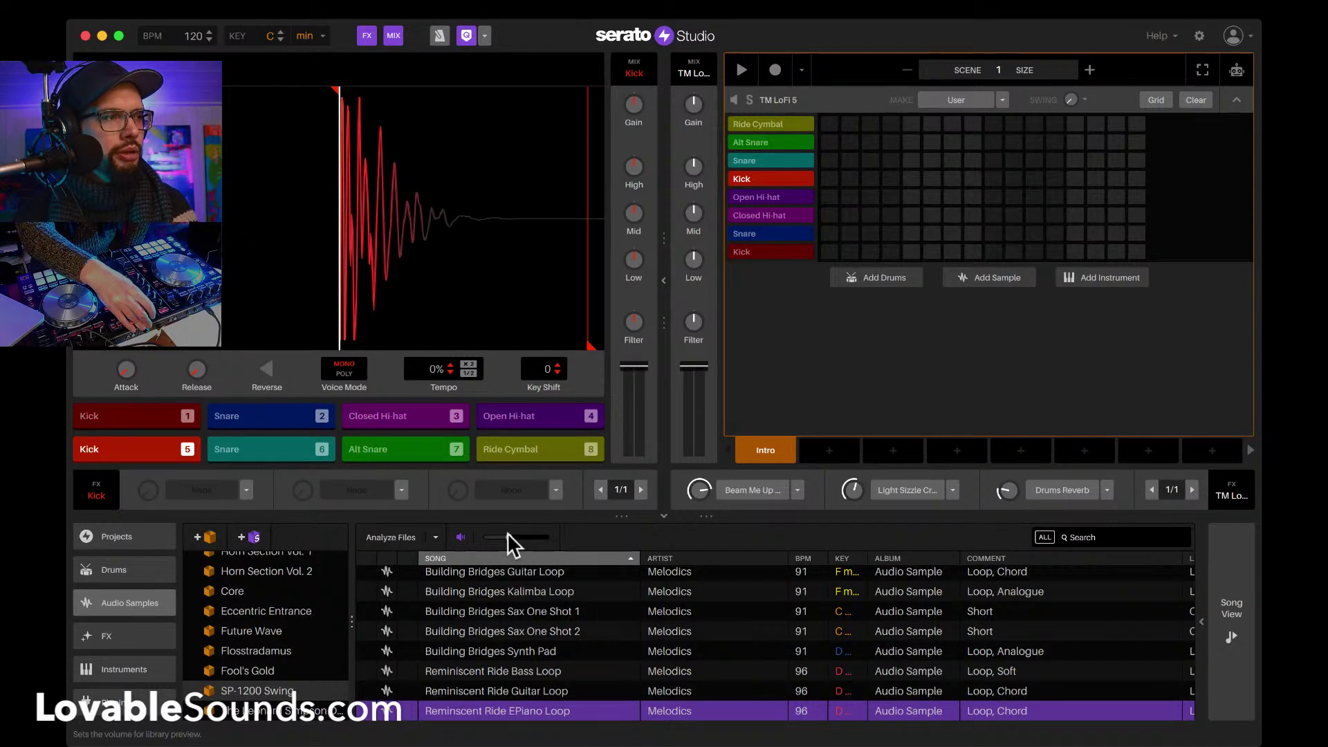
key("Down")
key("Down")
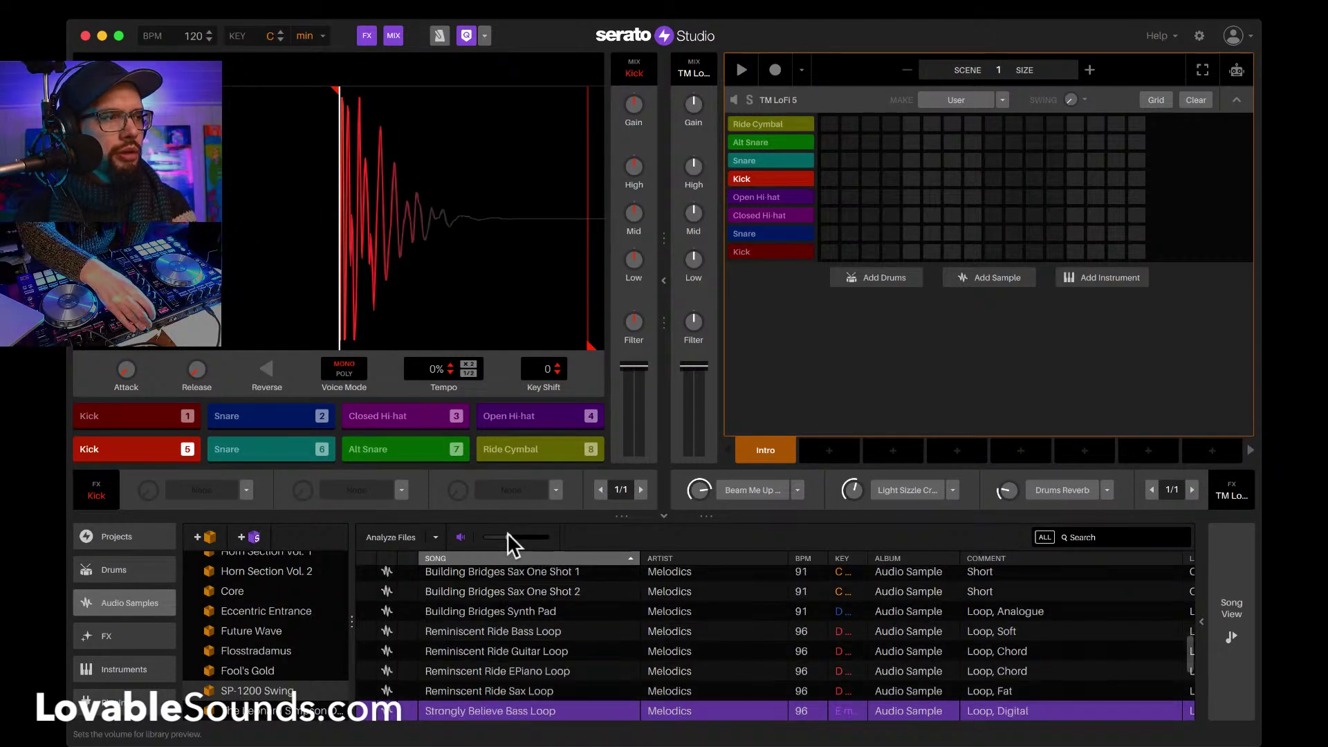
key("Down")
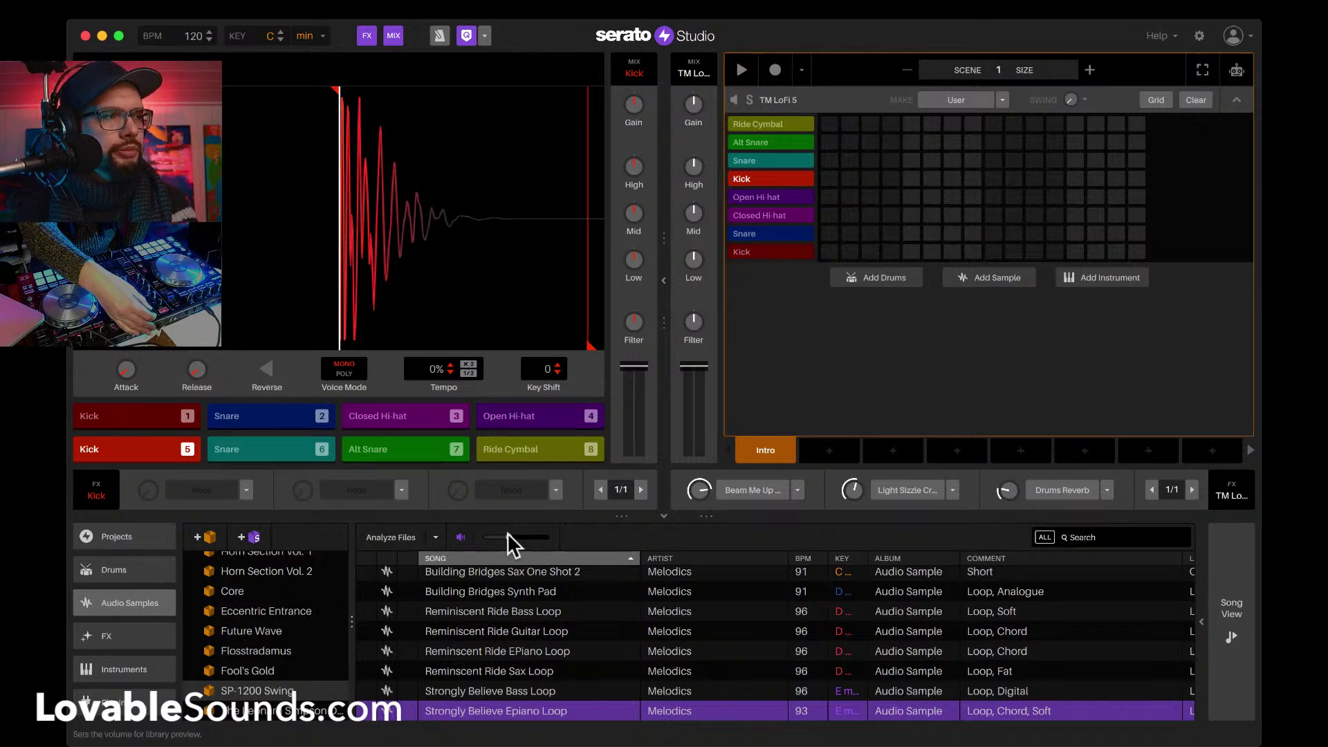
key("Down")
key("Down")
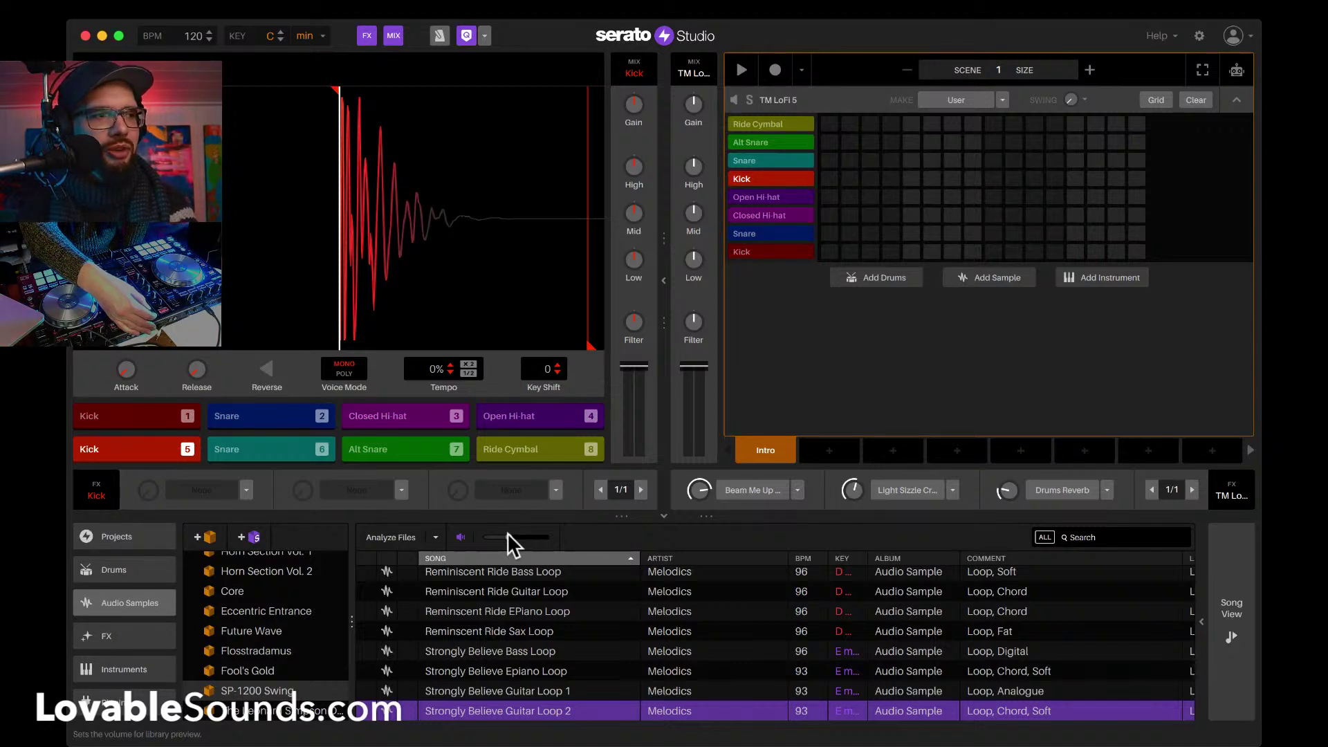
key("Down")
key("Down")
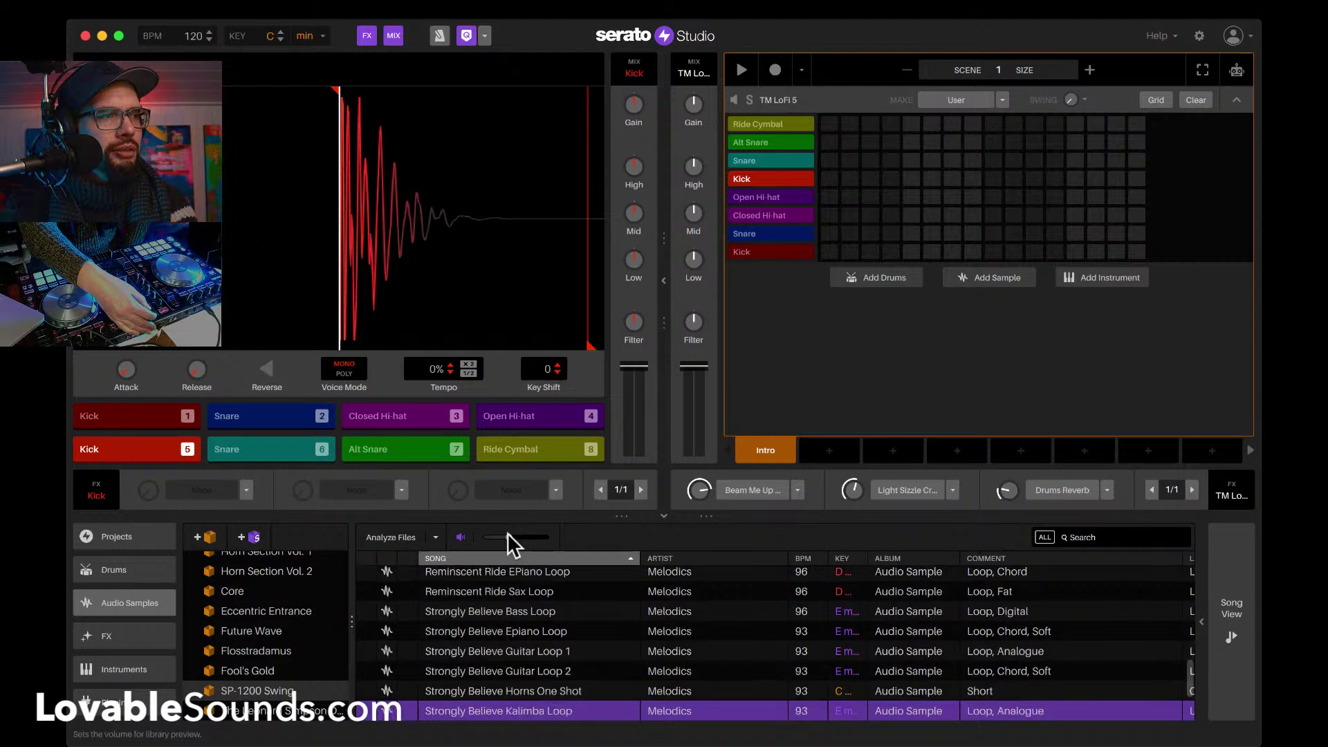
Step: Audition the SP-1200 Swing samples down to Unspoken Feelings Kalimba Loop, then go back over the Strongly Believe samples
key("Down")
key("Down")
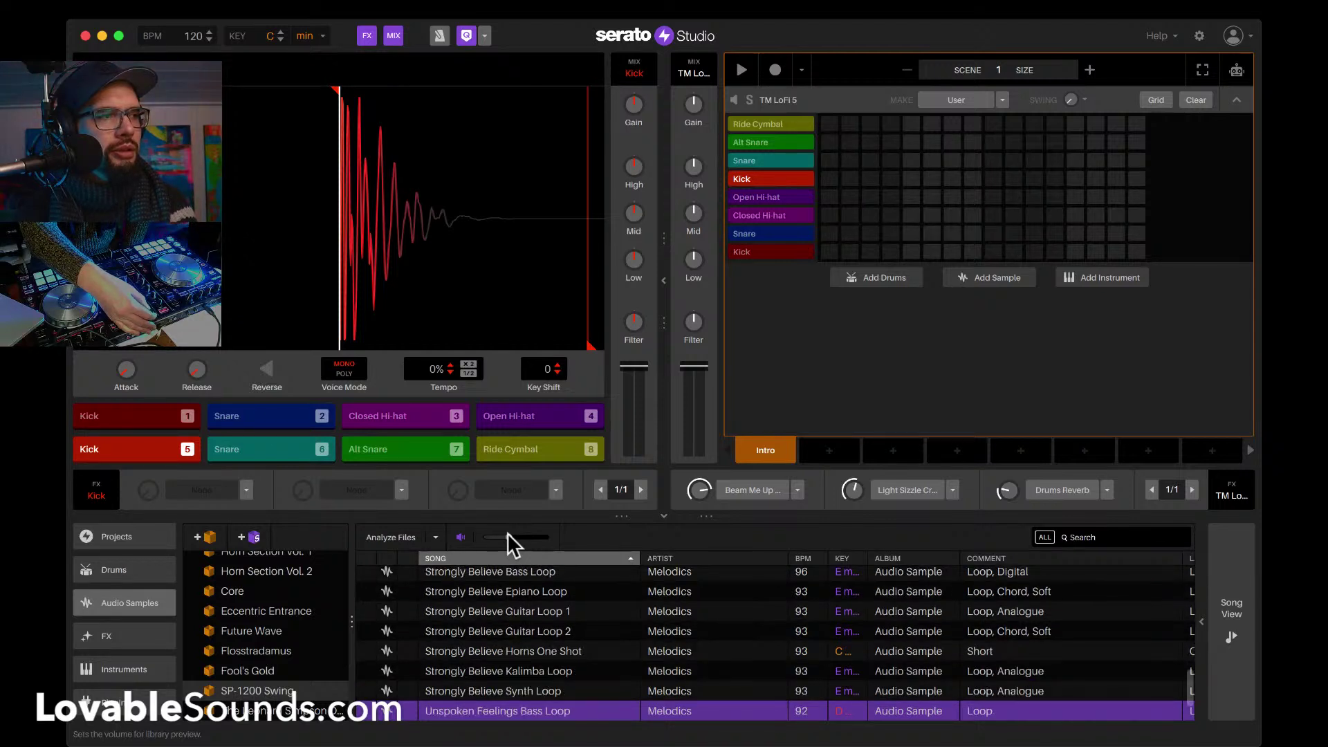
key("Down")
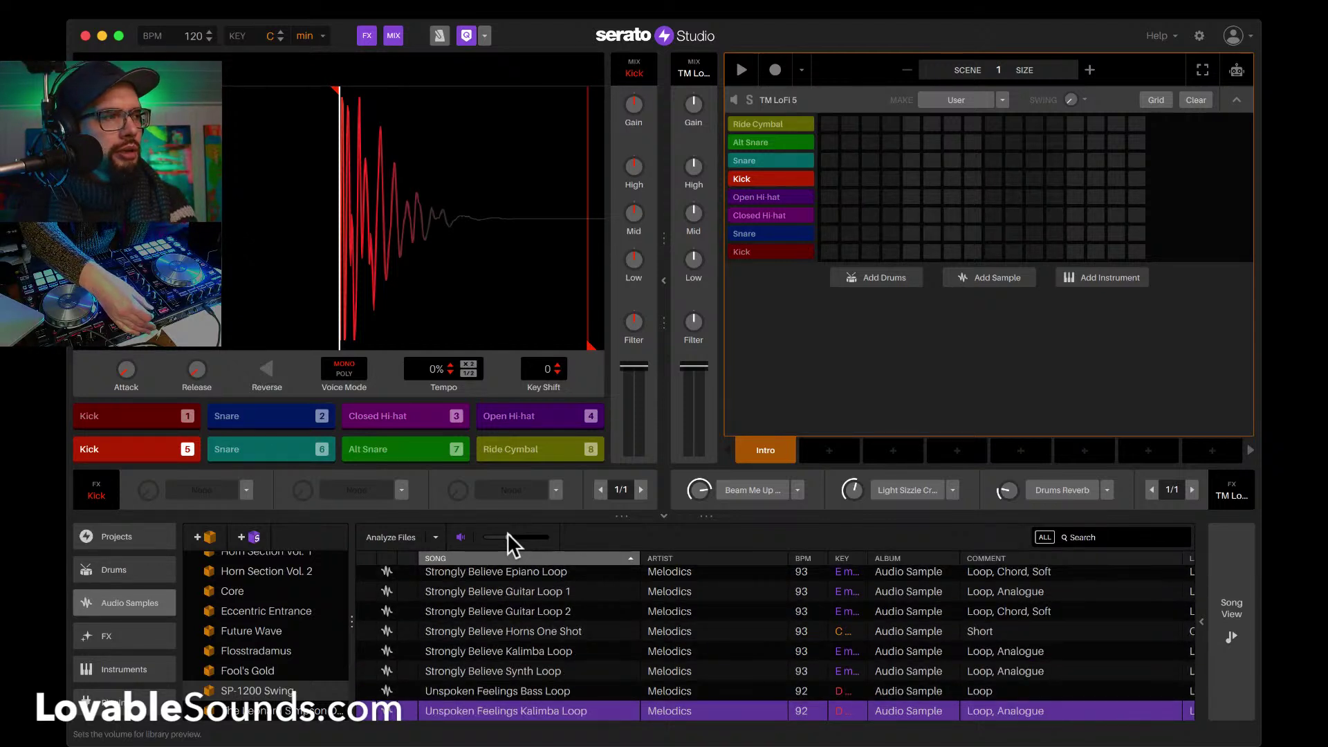
key("Up")
key("Up")
key("Up")
key("Up")
key("Up")
key("Up")
key("Up")
key("Down")
key("Down")
key("Down")
key("Down")
Step: Browse the sample packs below SP-1200 Swing, past 8-Bits and Pieces, Neo Synth and Juls, and select the pack right after Juls
key("Left")
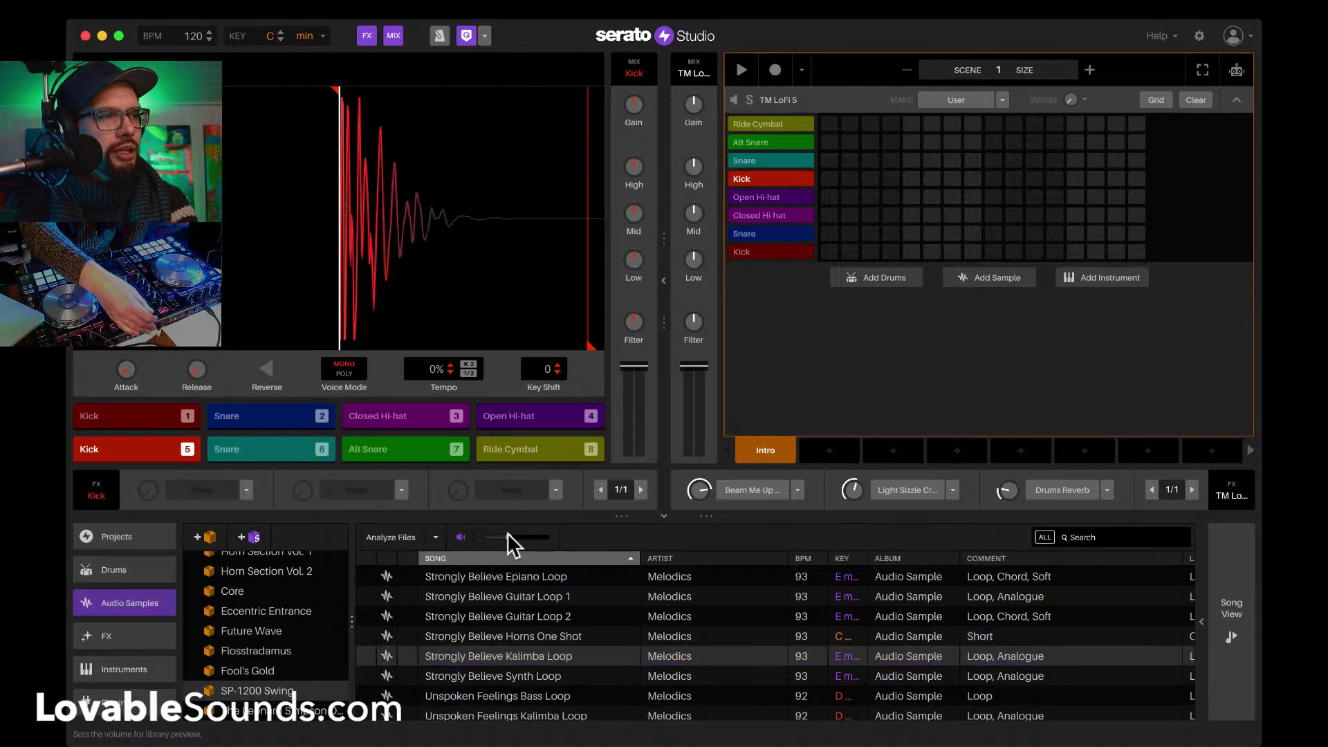
key("Right")
key("Down")
key("Down")
key("Down")
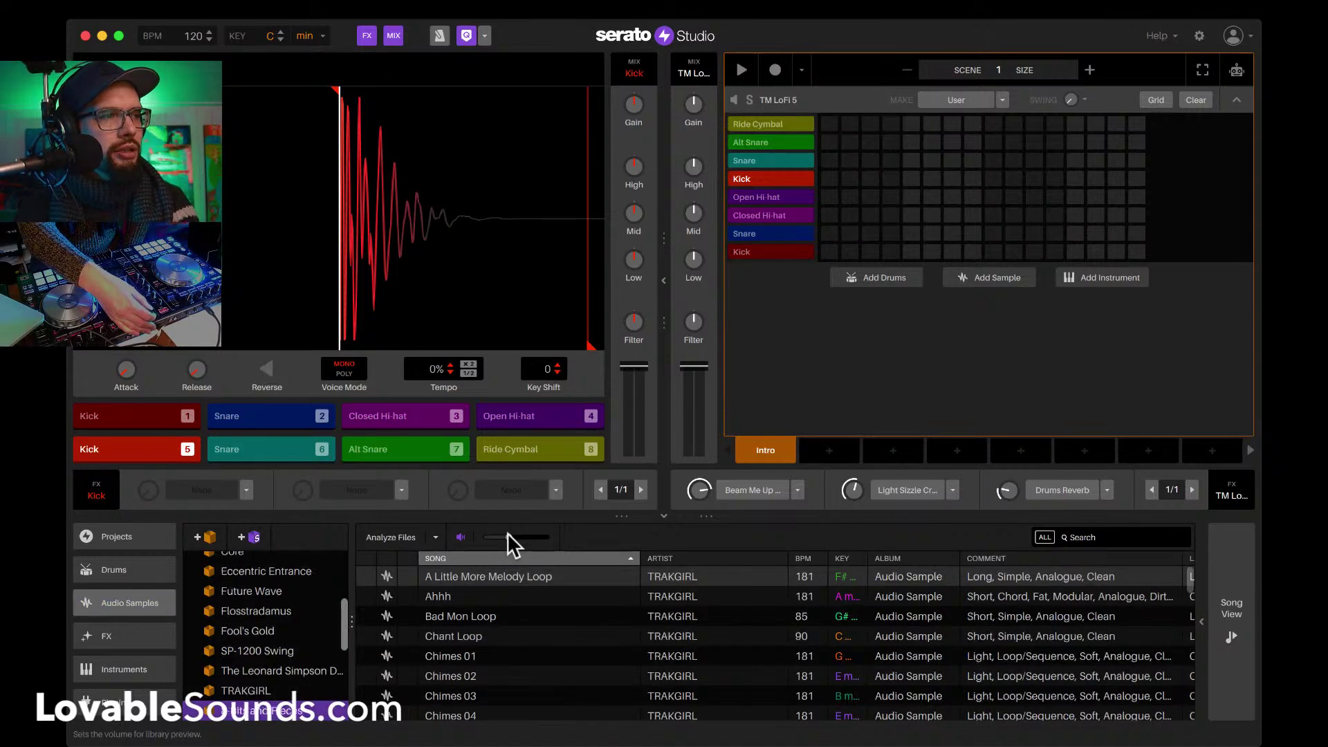
key("Down")
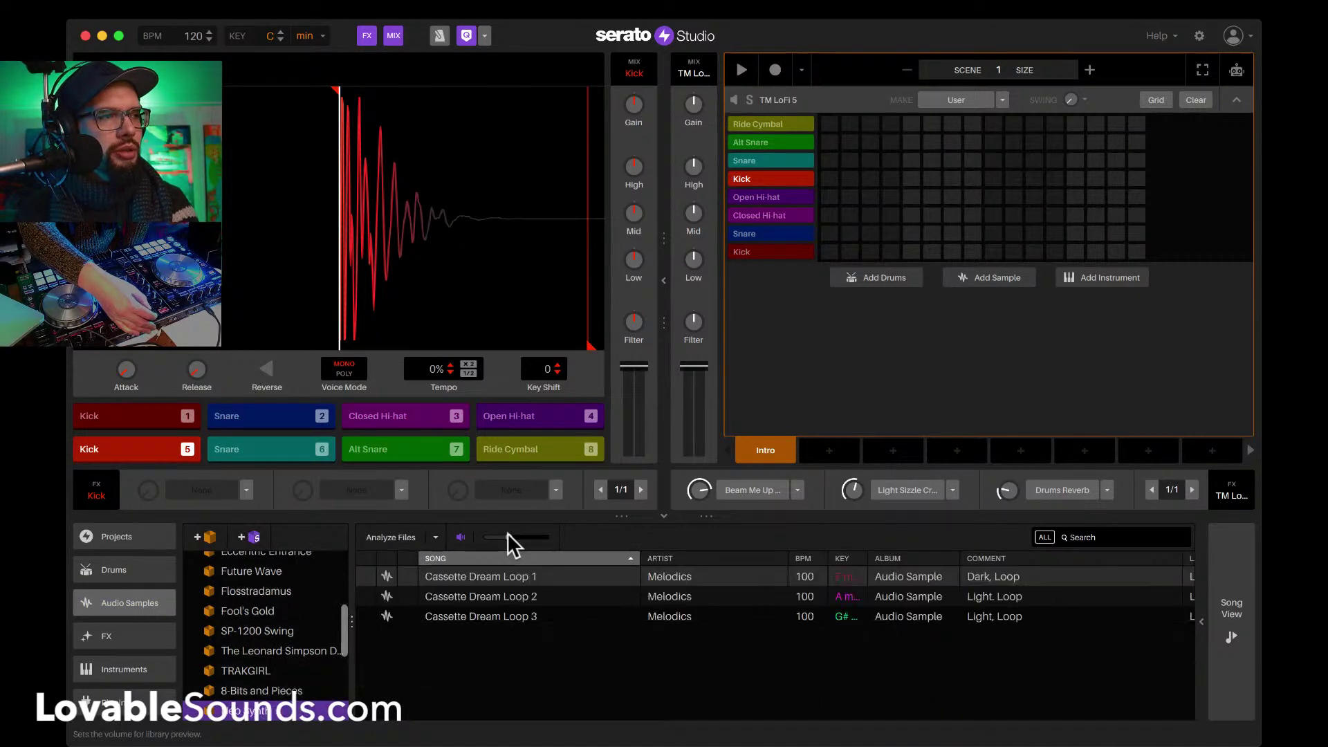
key("Down")
key("Down")
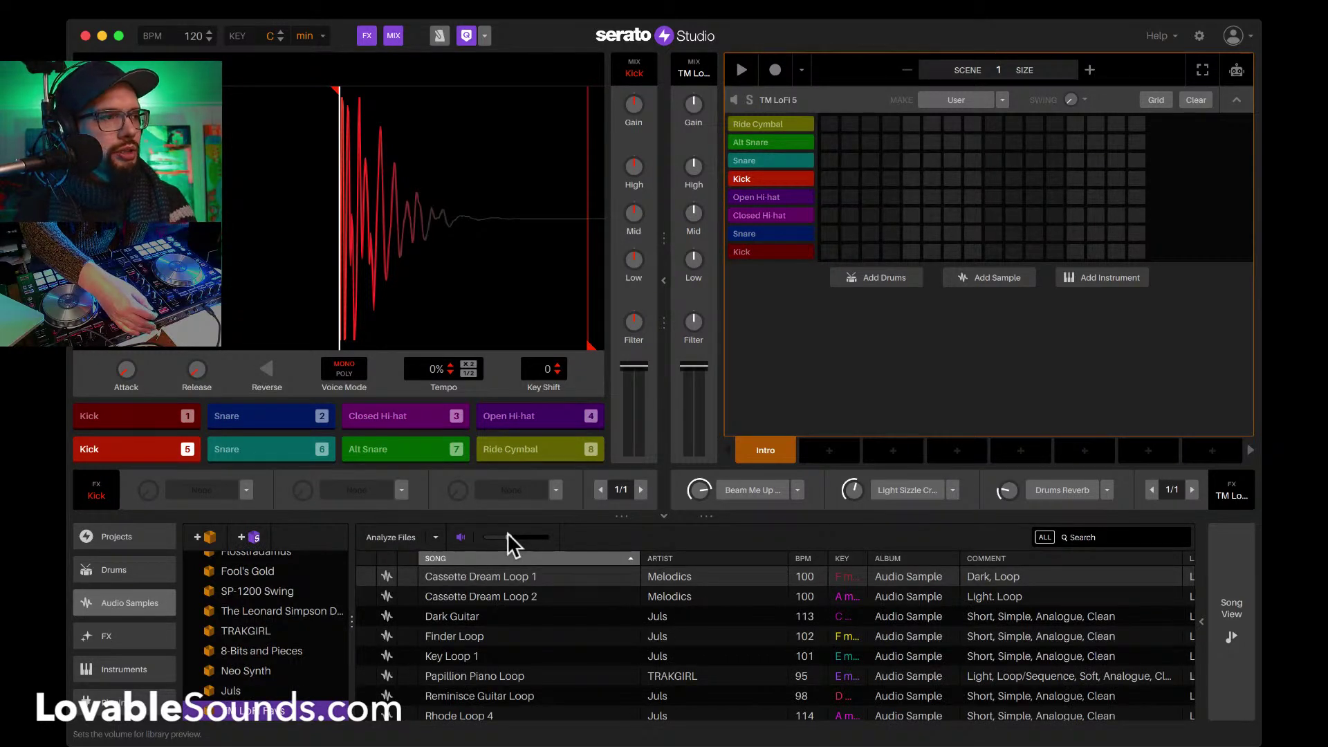
Step: Preview Cassette Dream Loop 1, Cassette Dream Loop 2 and Dark Guitar, and load Dark Guitar into a new sample deck
key("Tab")
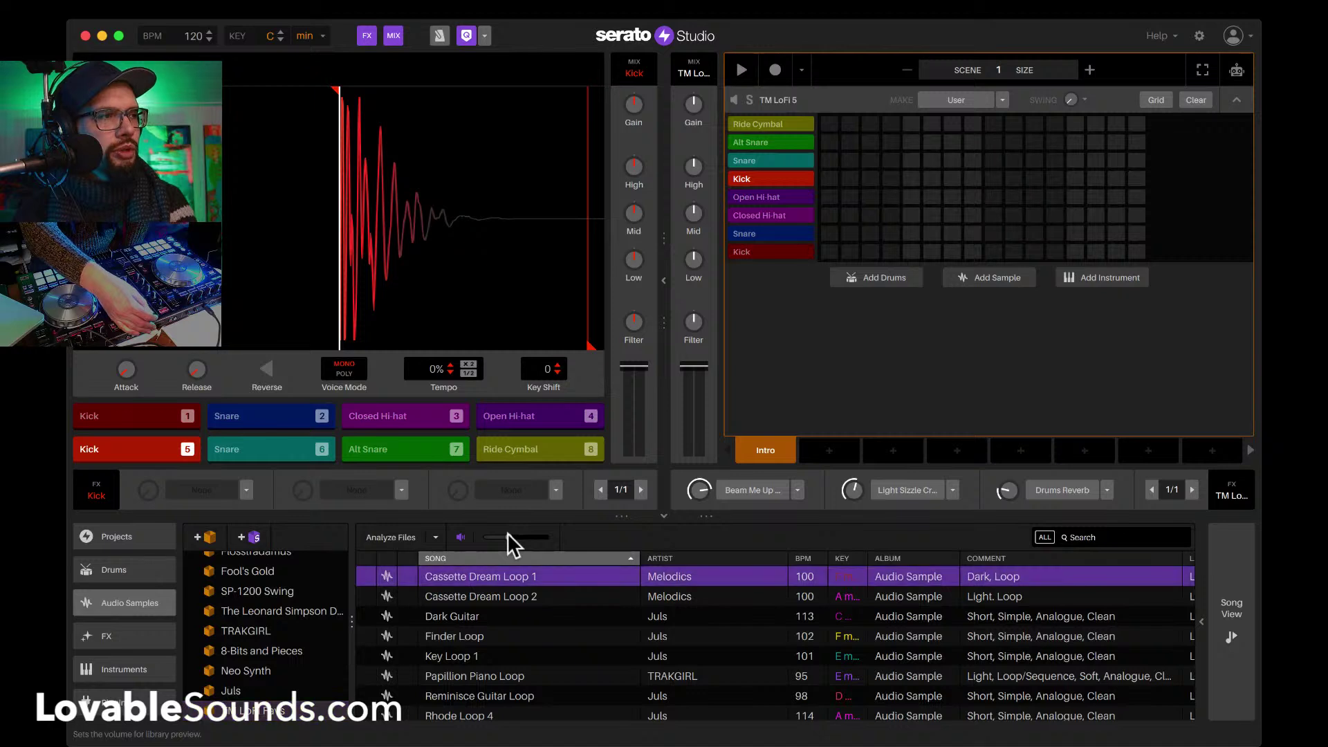
key("Down")
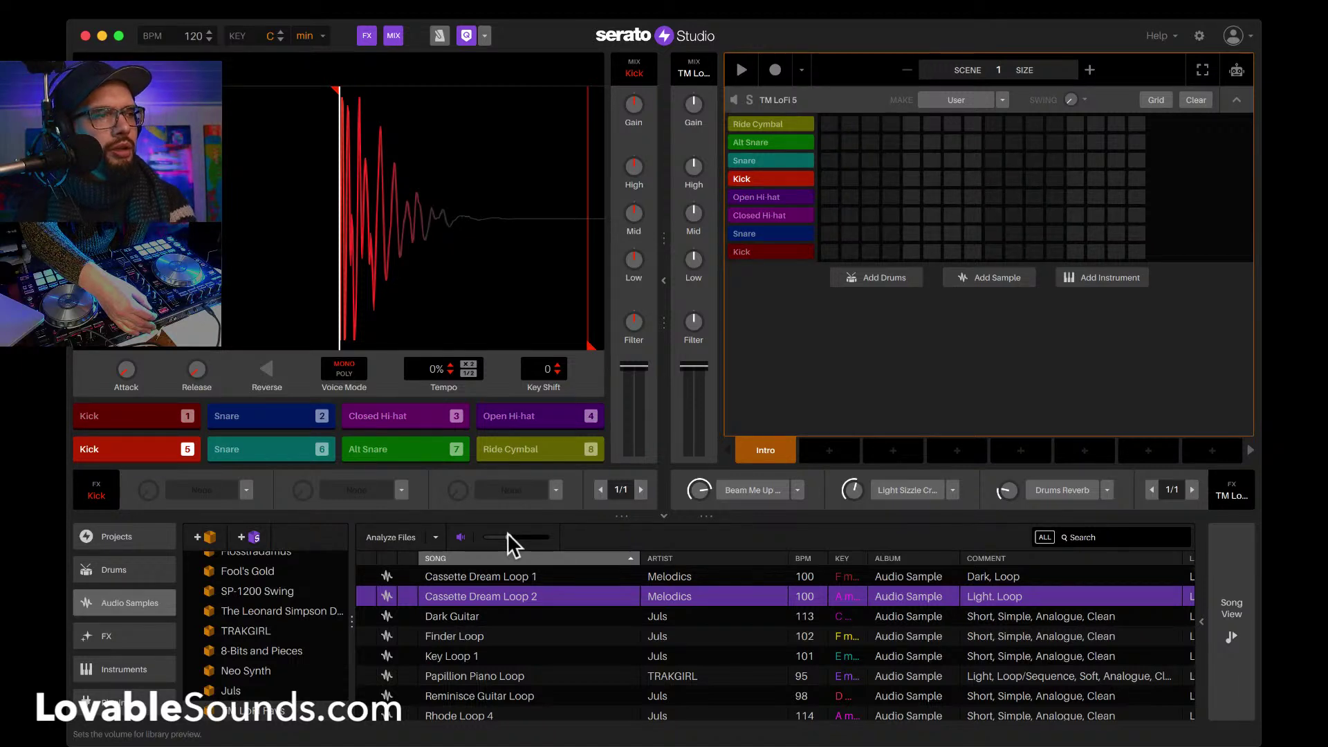
key("Down")
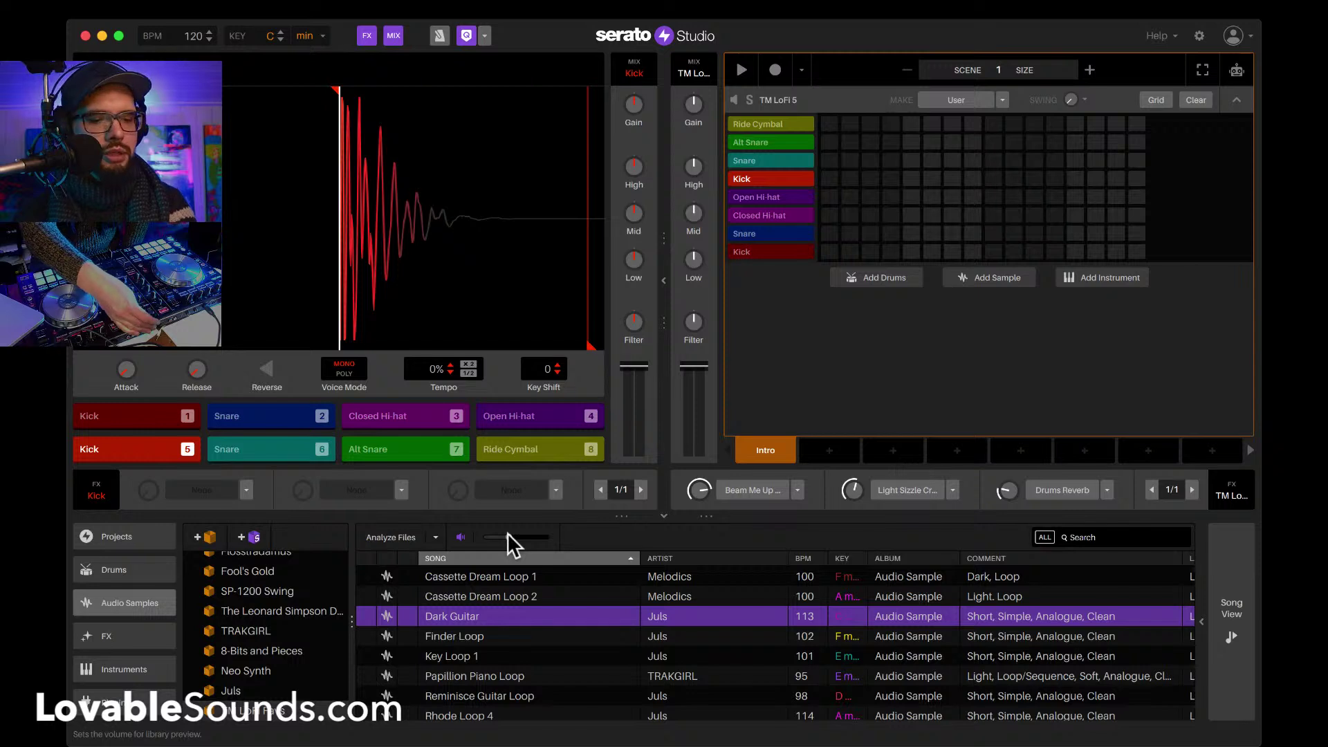
key("shift+Left")
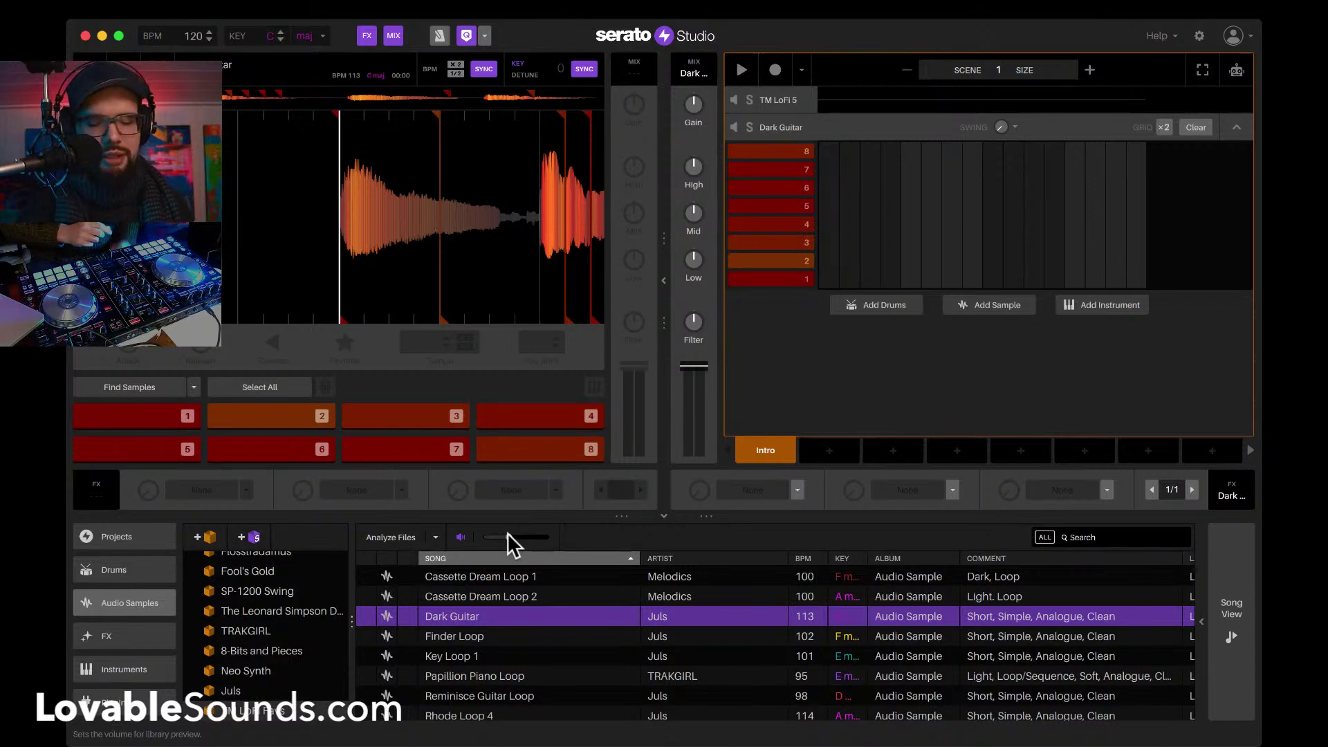
Step: Play the automatically sliced Dark Guitar cues on pads 1, 2, 3, 5 and 6
key("1")
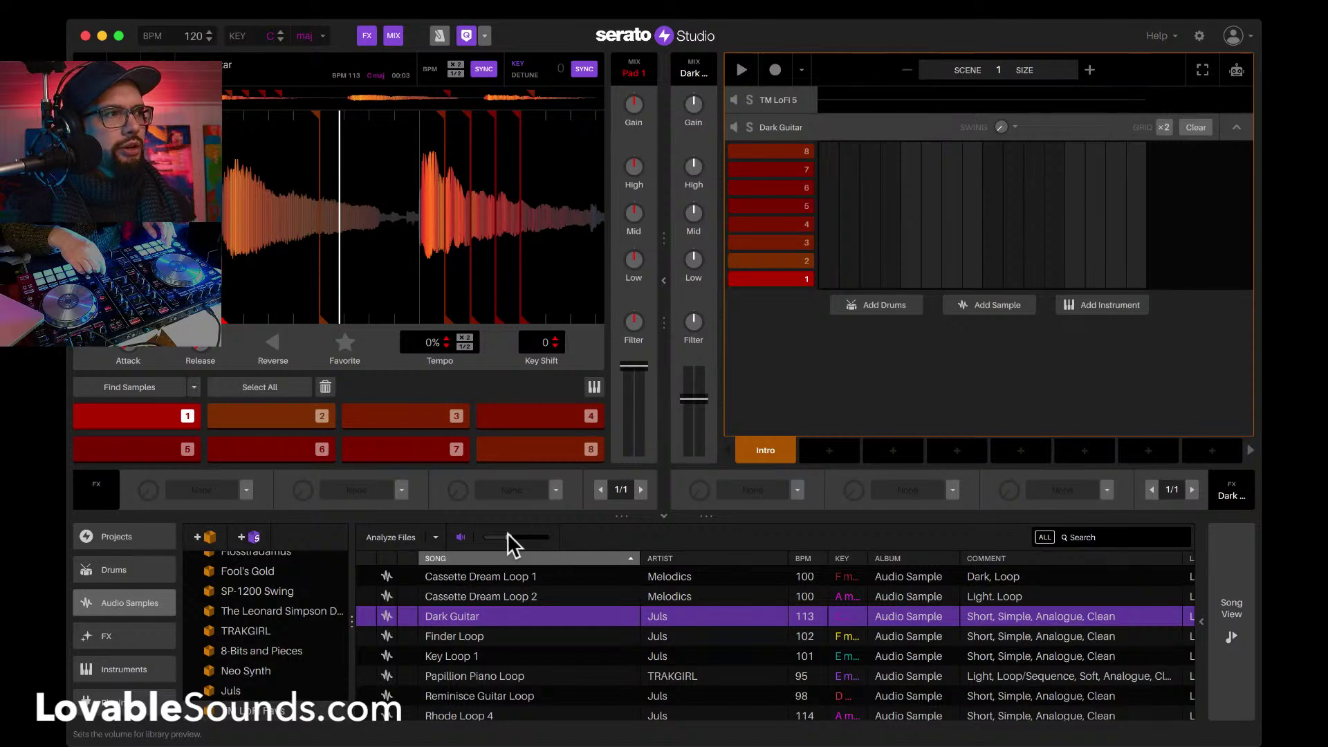
key("1")
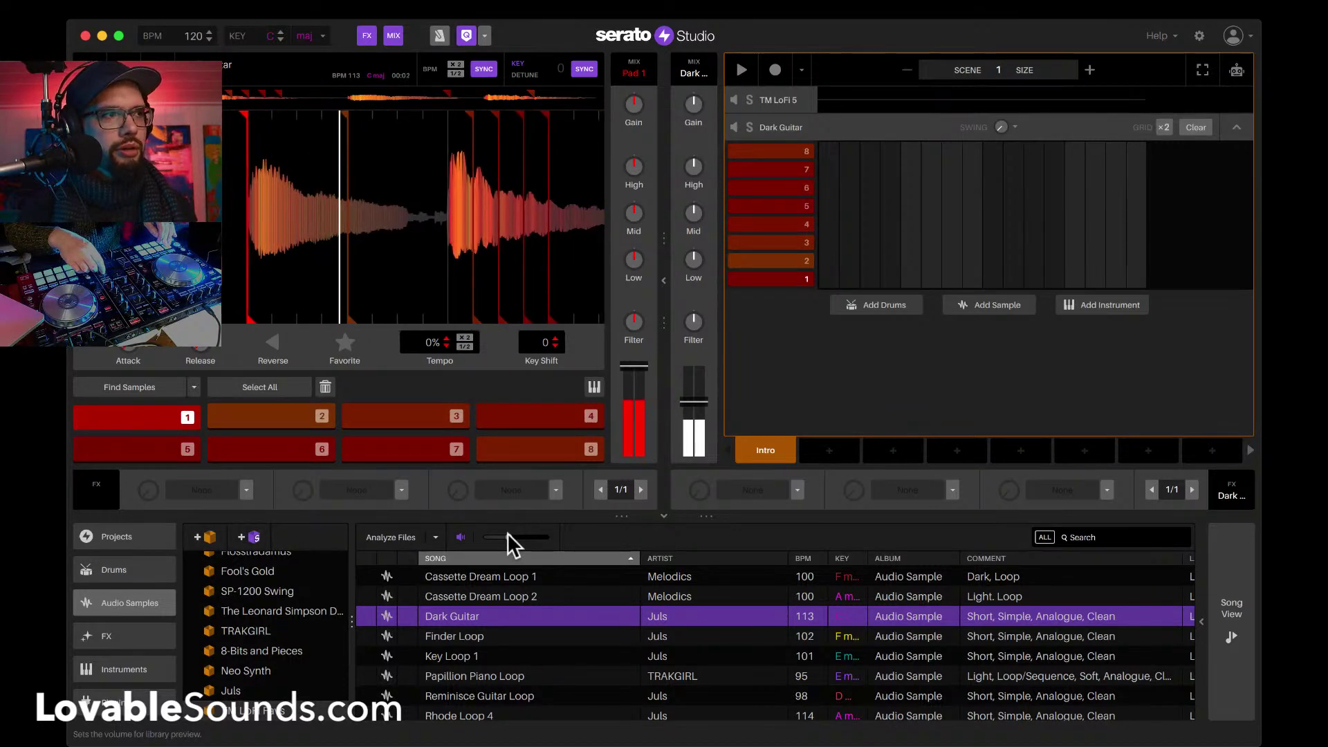
key("2")
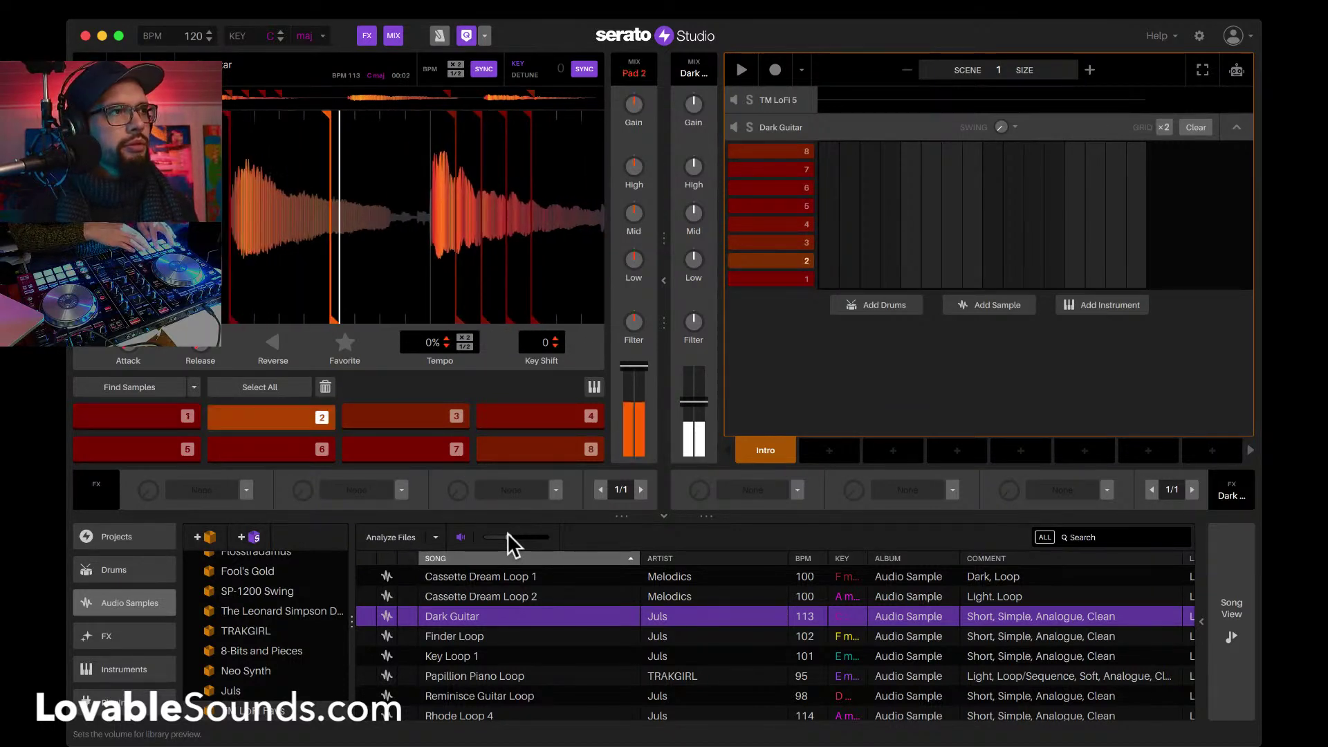
key("3")
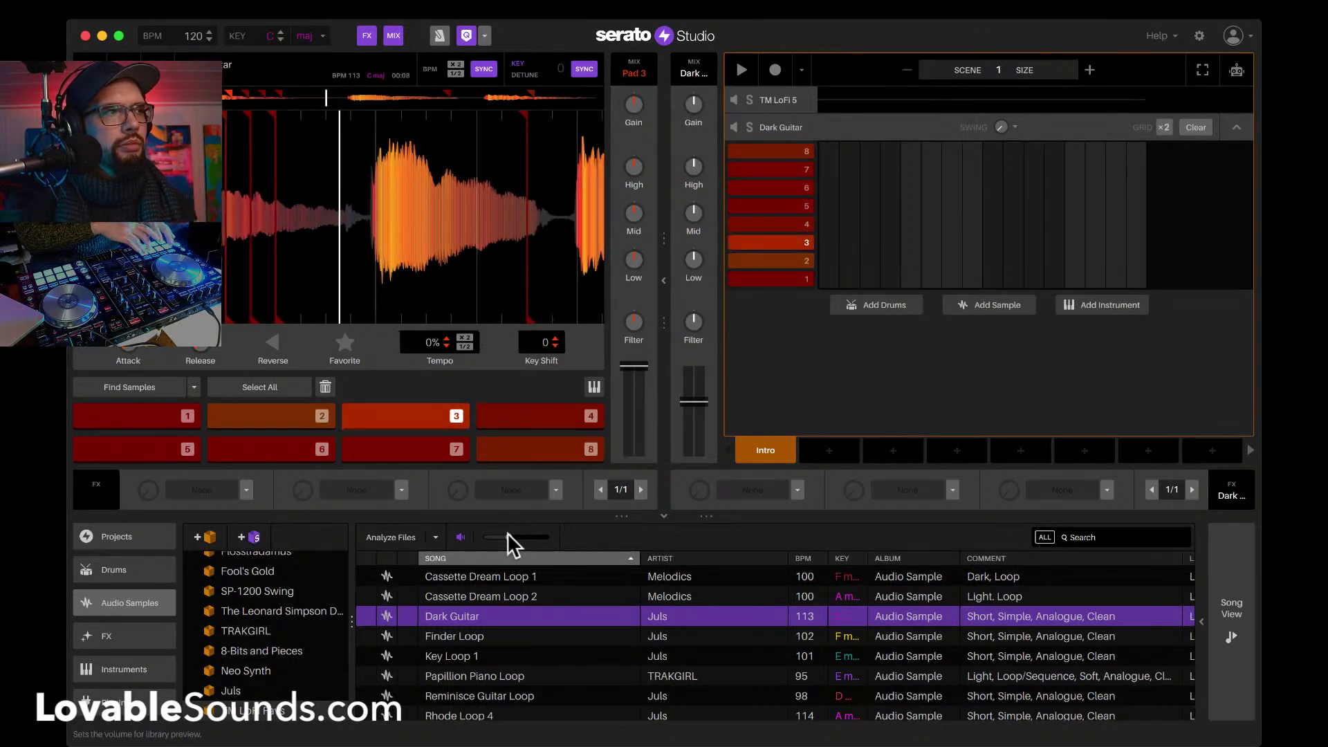
key("5")
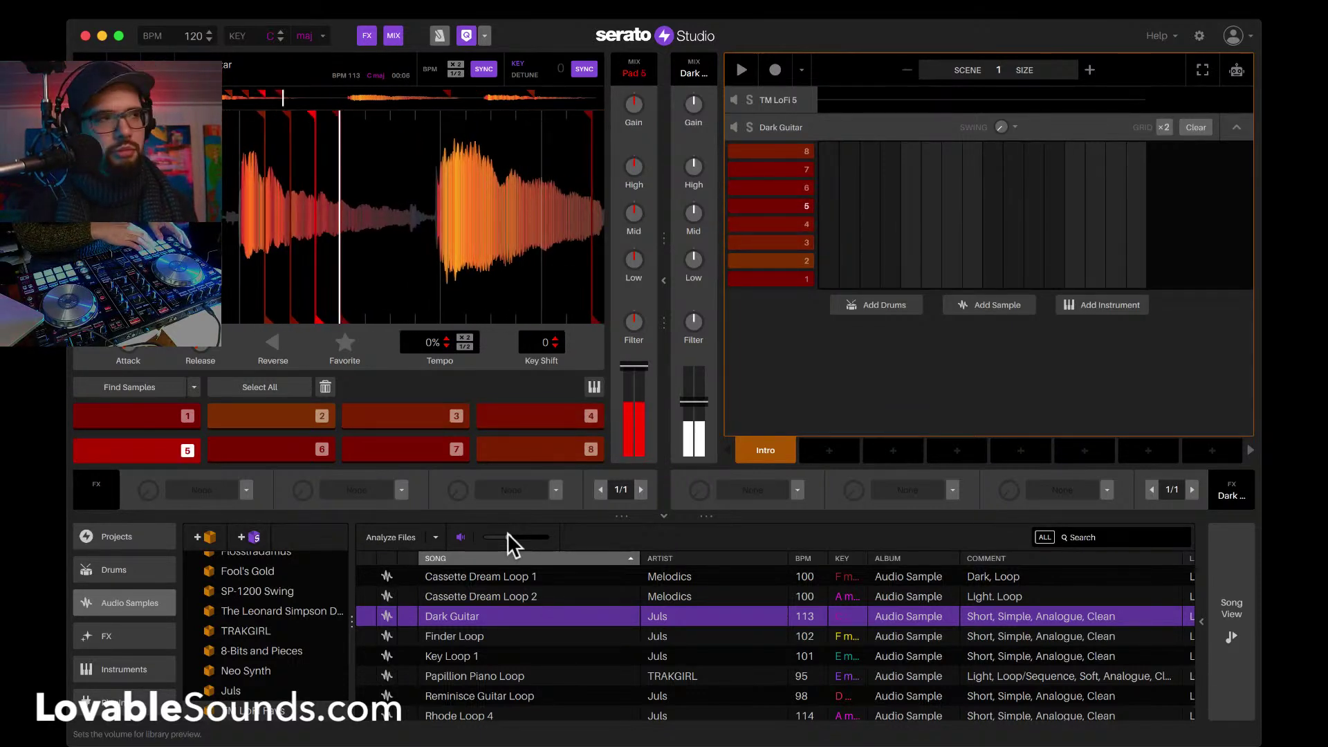
key("6")
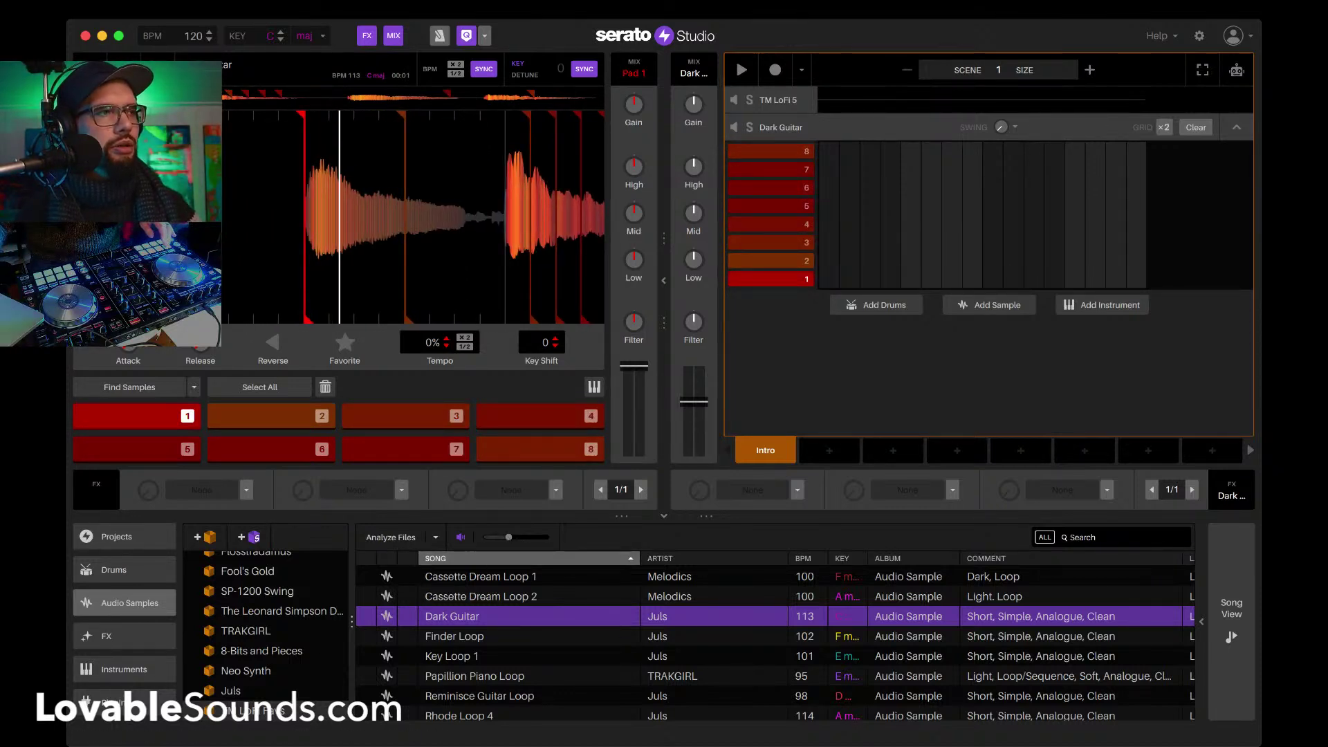
Step: Run Find Samples twice on Dark Guitar to regenerate its cue regions, and play pads 3 and 5
left_click(144, 386)
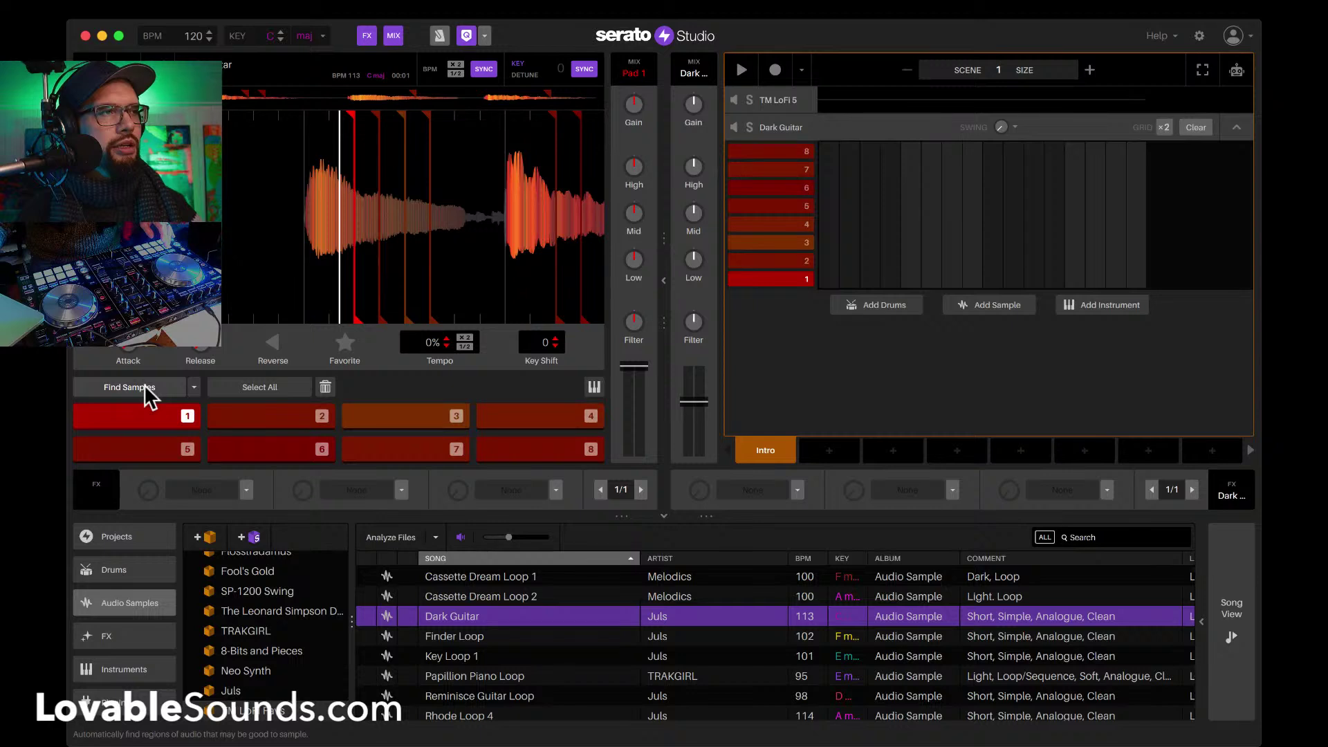
left_click(144, 384)
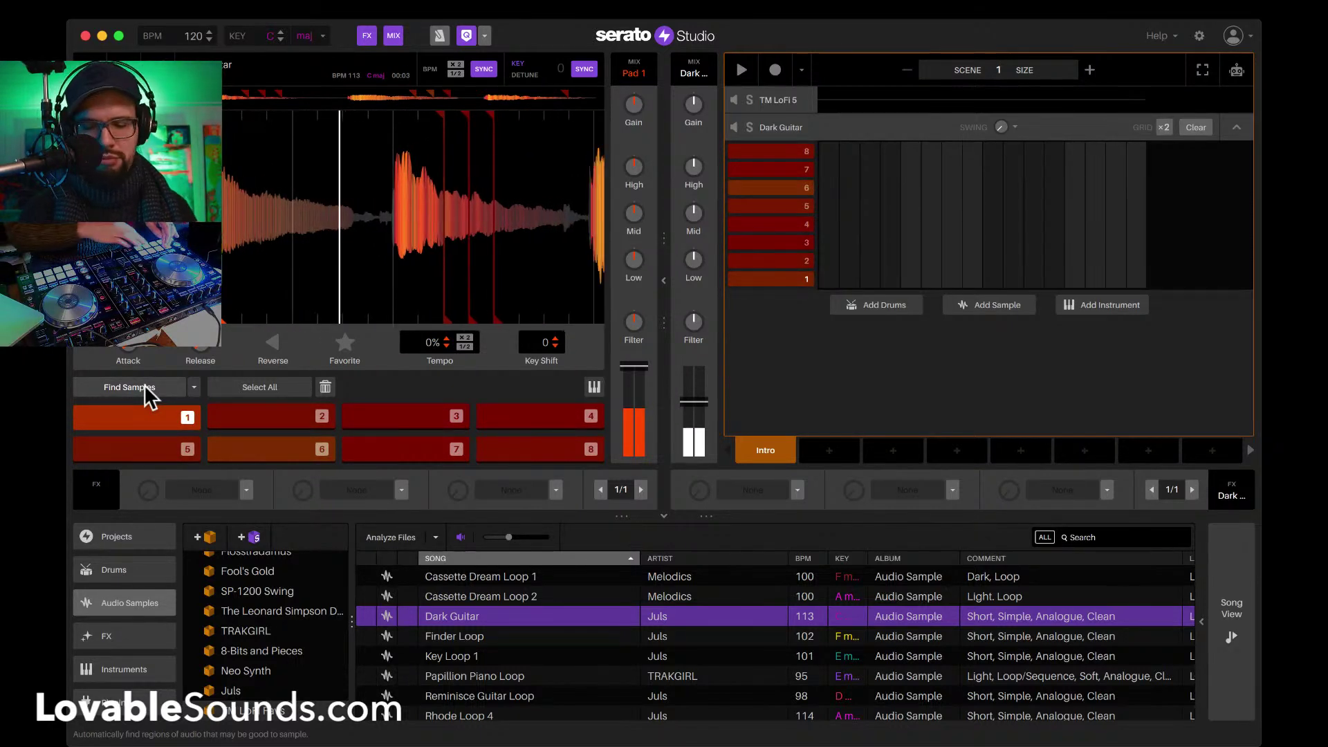
key("3")
key("5")
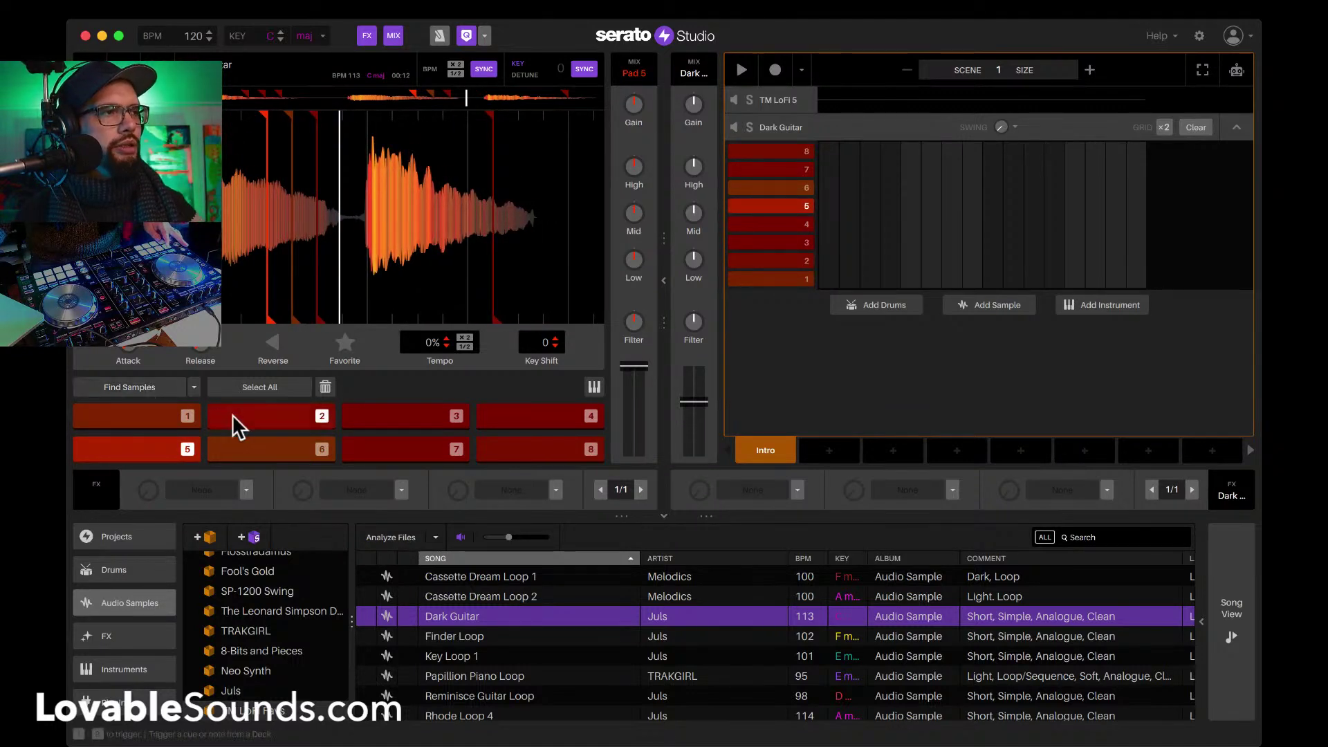
Step: Delete all automatically found cues of Dark Guitar and set new cues on pads 1 to 4 at the note onsets
left_click(267, 385)
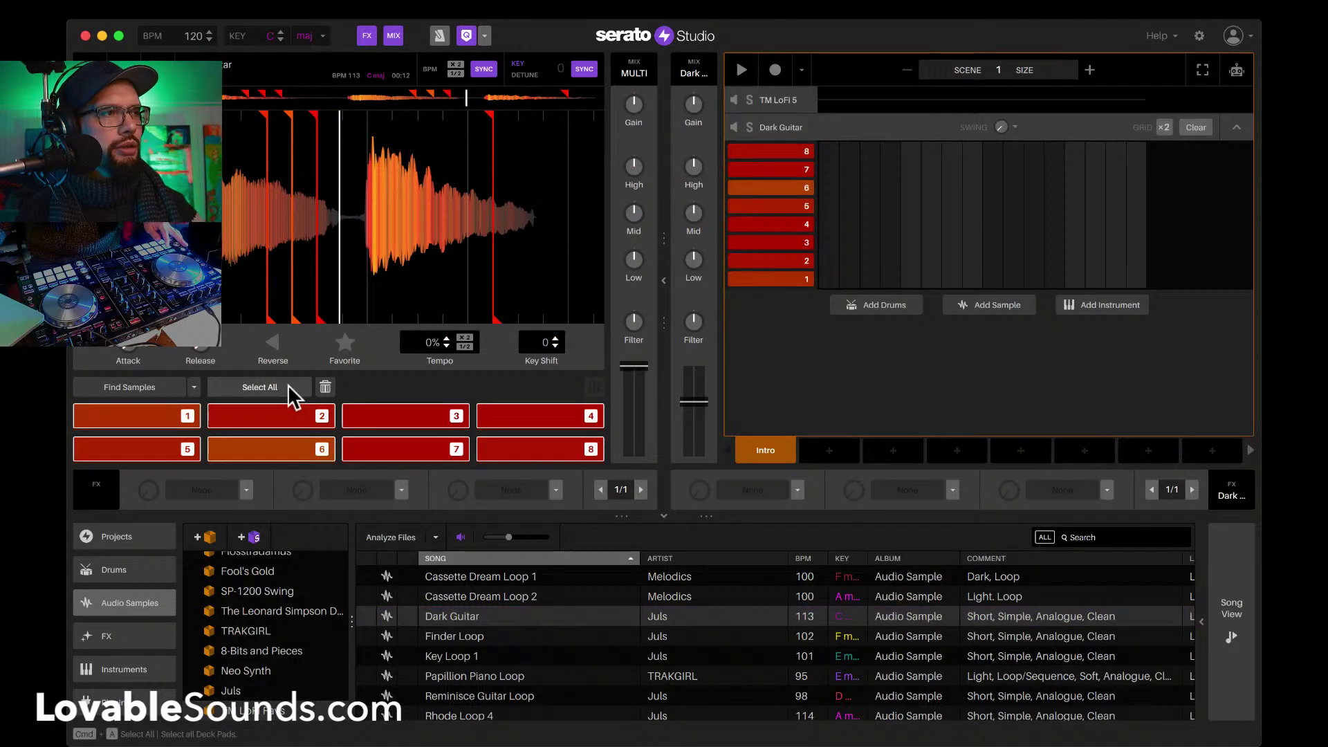
left_click(325, 388)
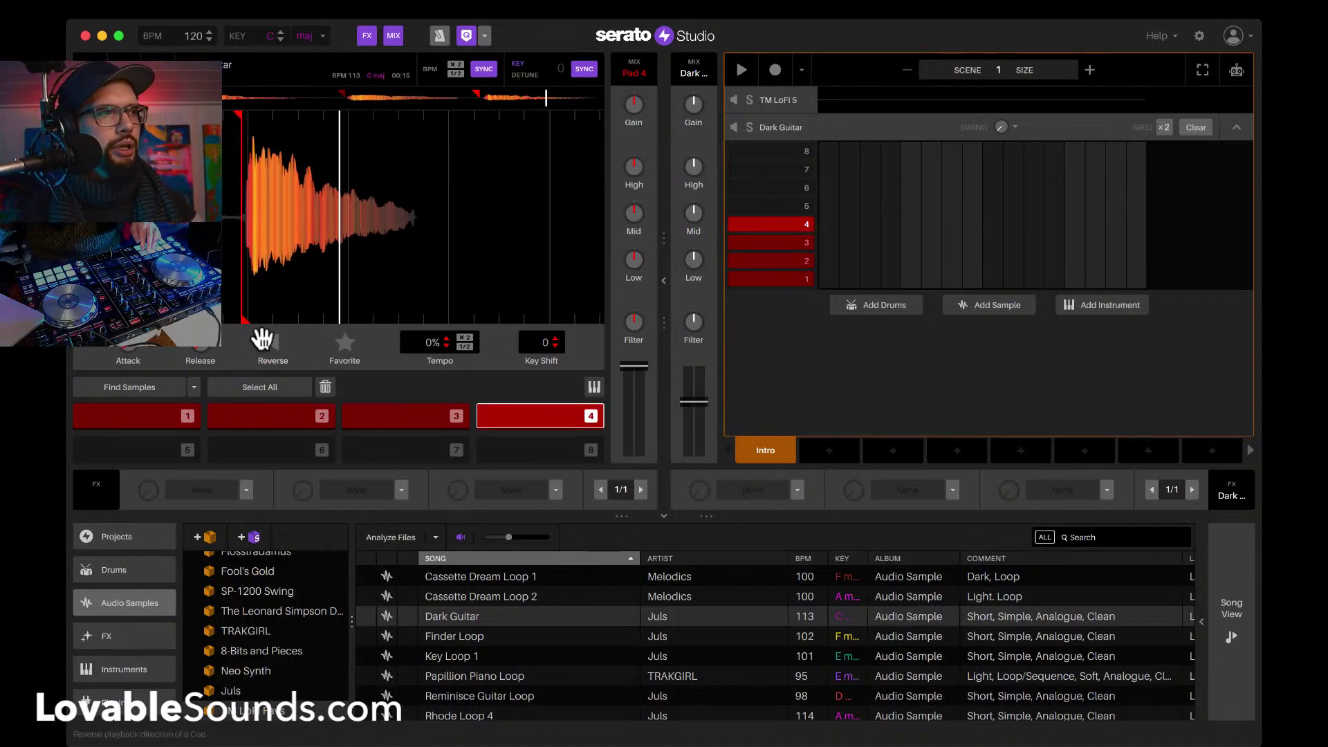
left_click(246, 384)
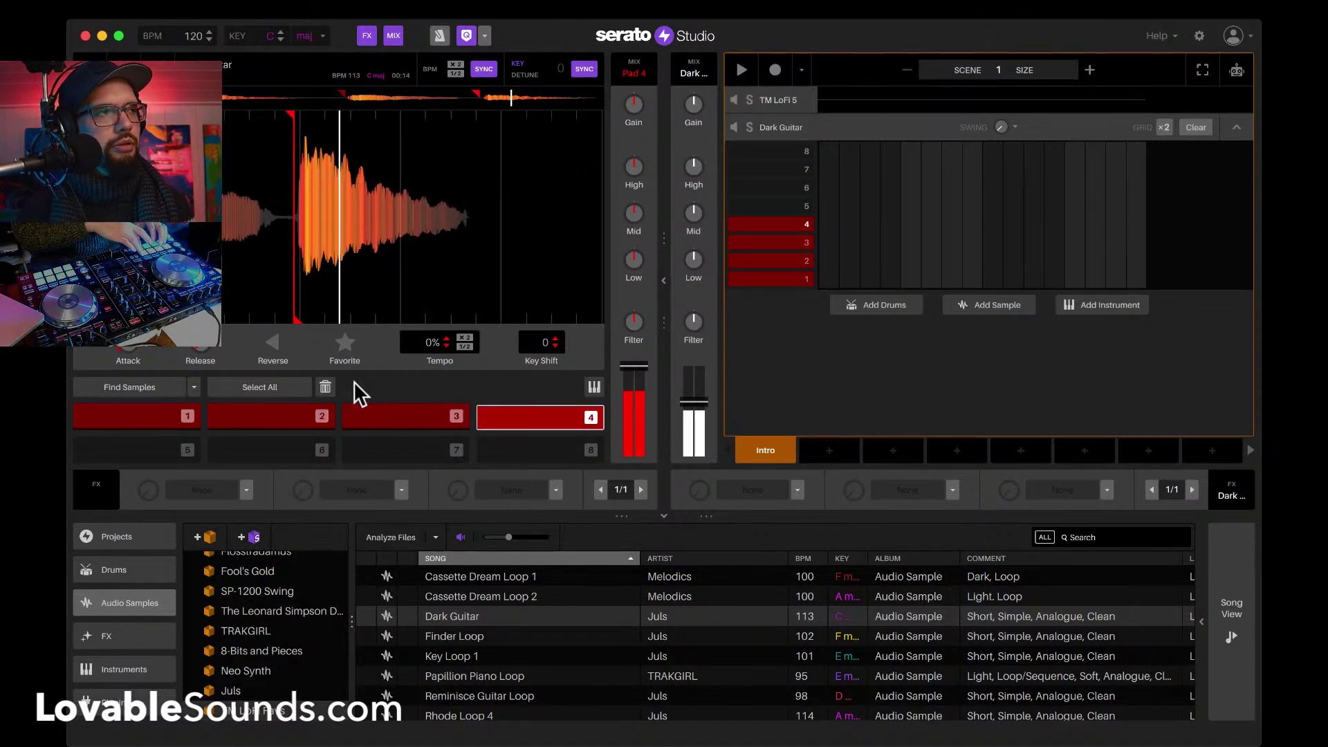
left_click(272, 385)
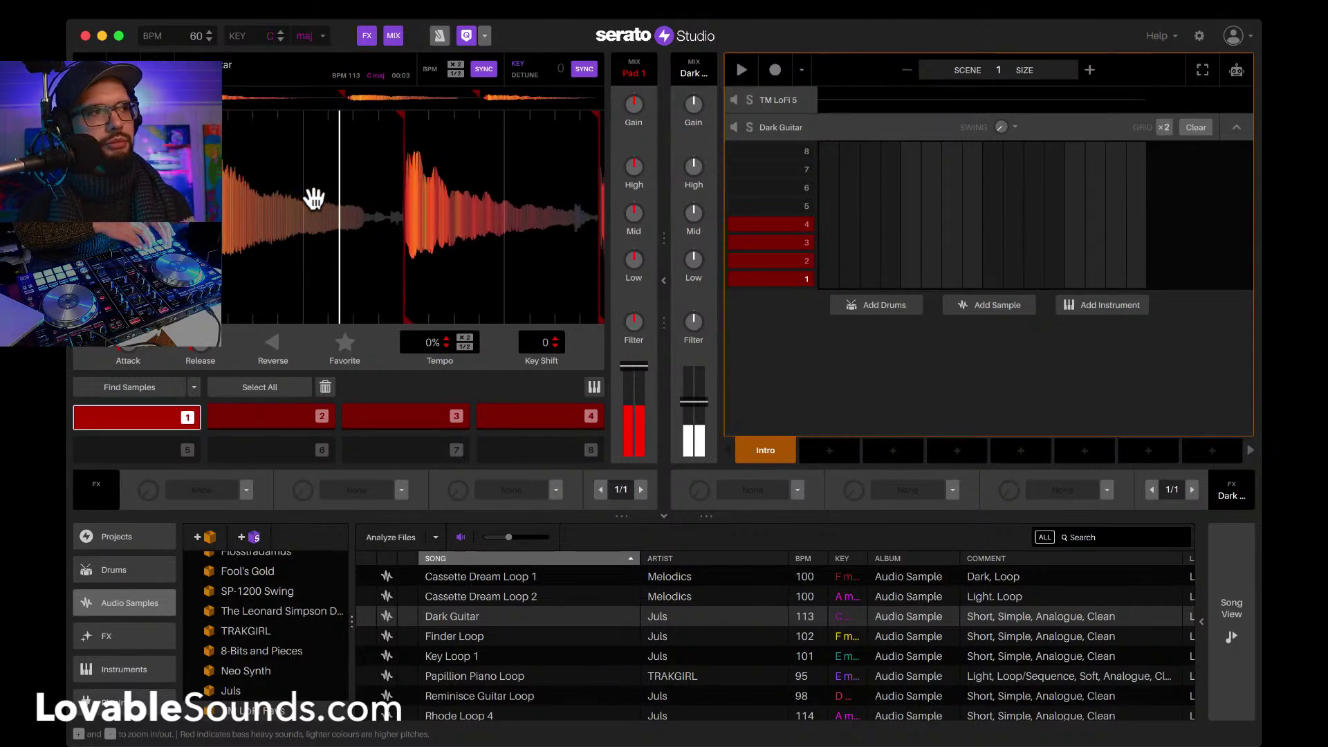
Step: Play the four Dark Guitar cues in varying order on pads 1 to 4, repeating pad 4
key("4")
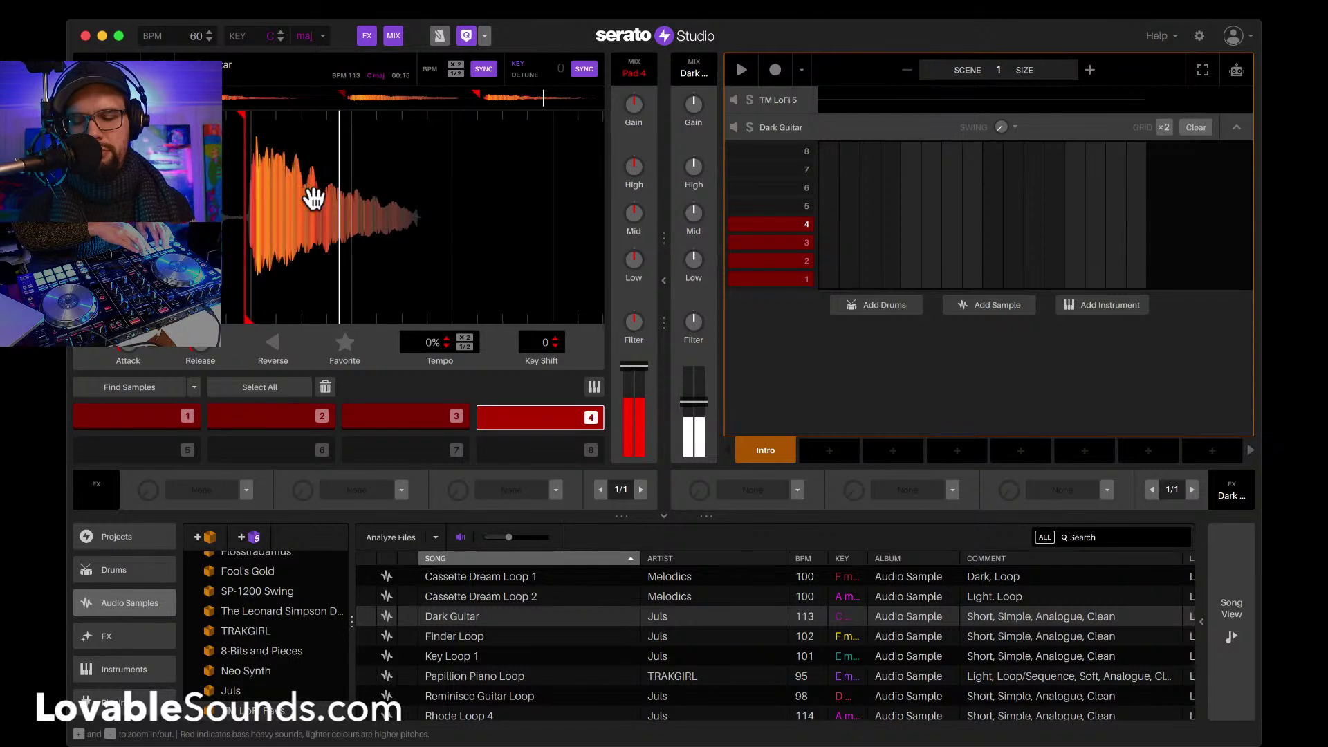
key("2")
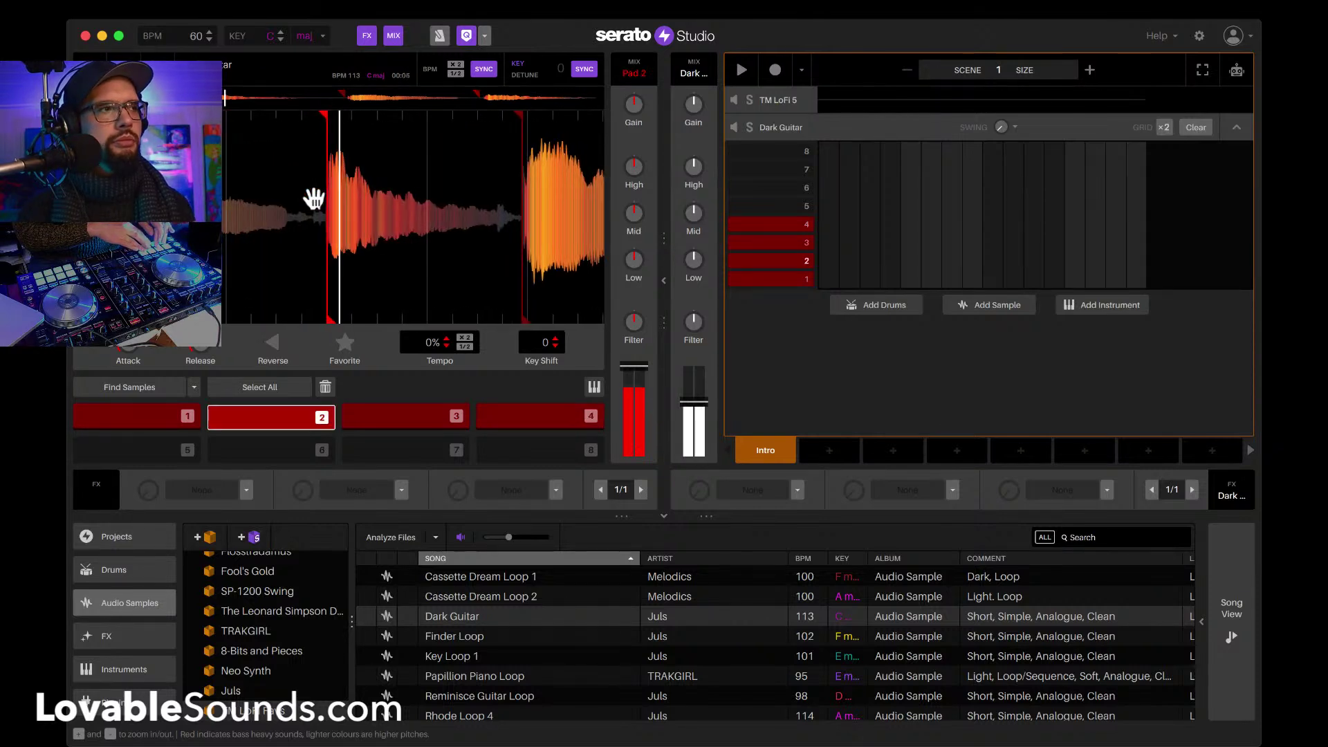
key("3")
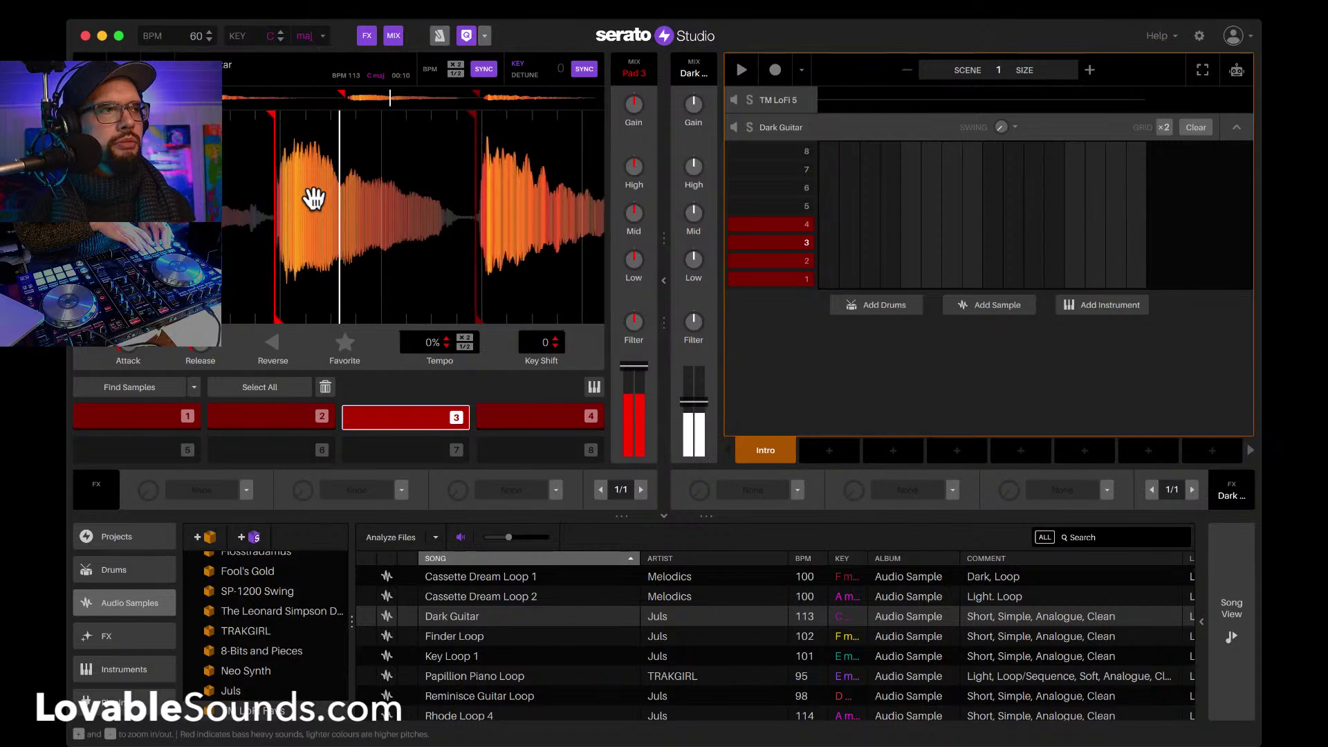
key("1")
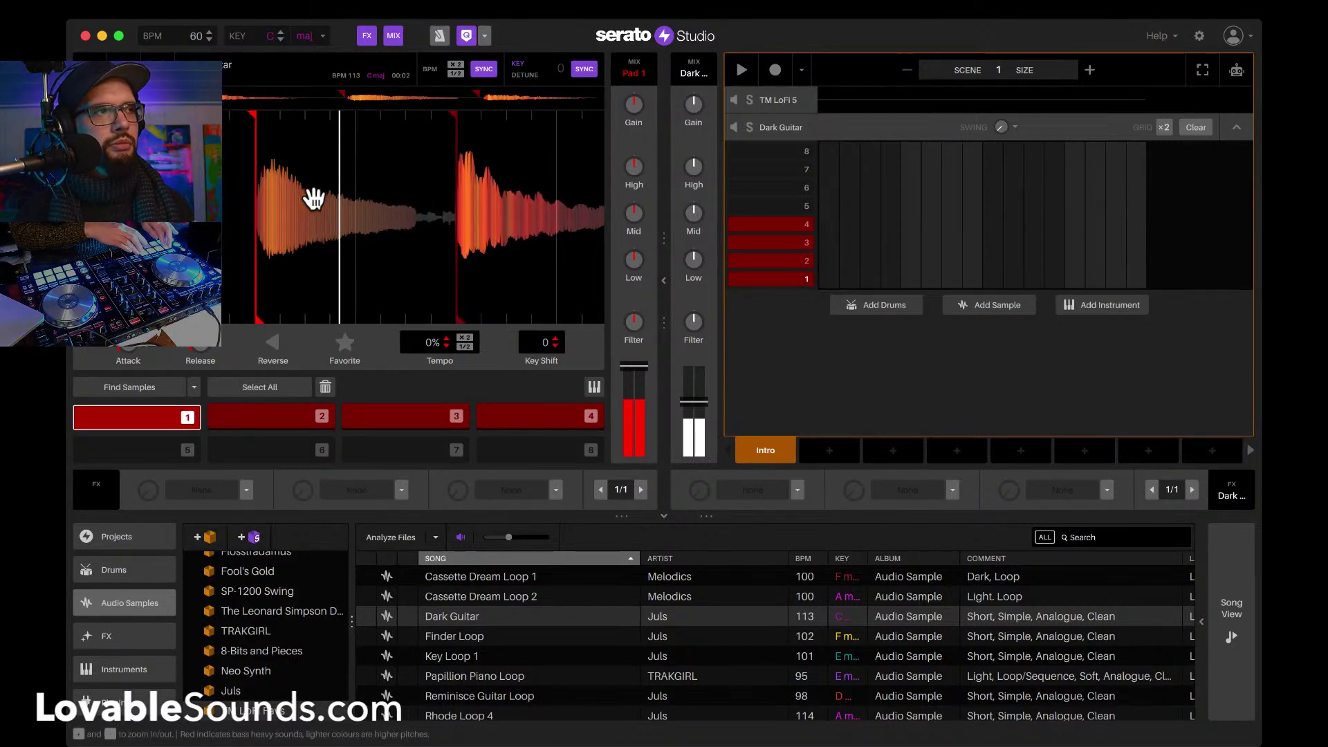
key("4")
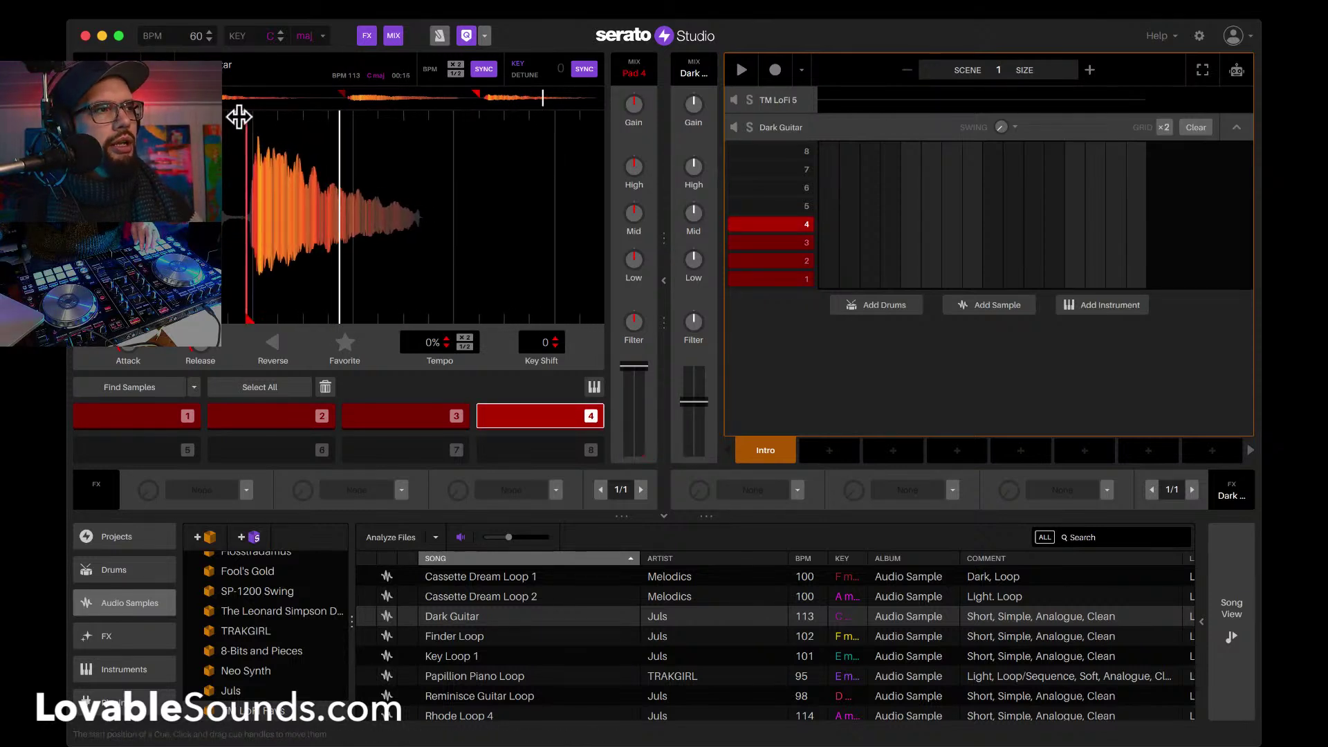
key("4")
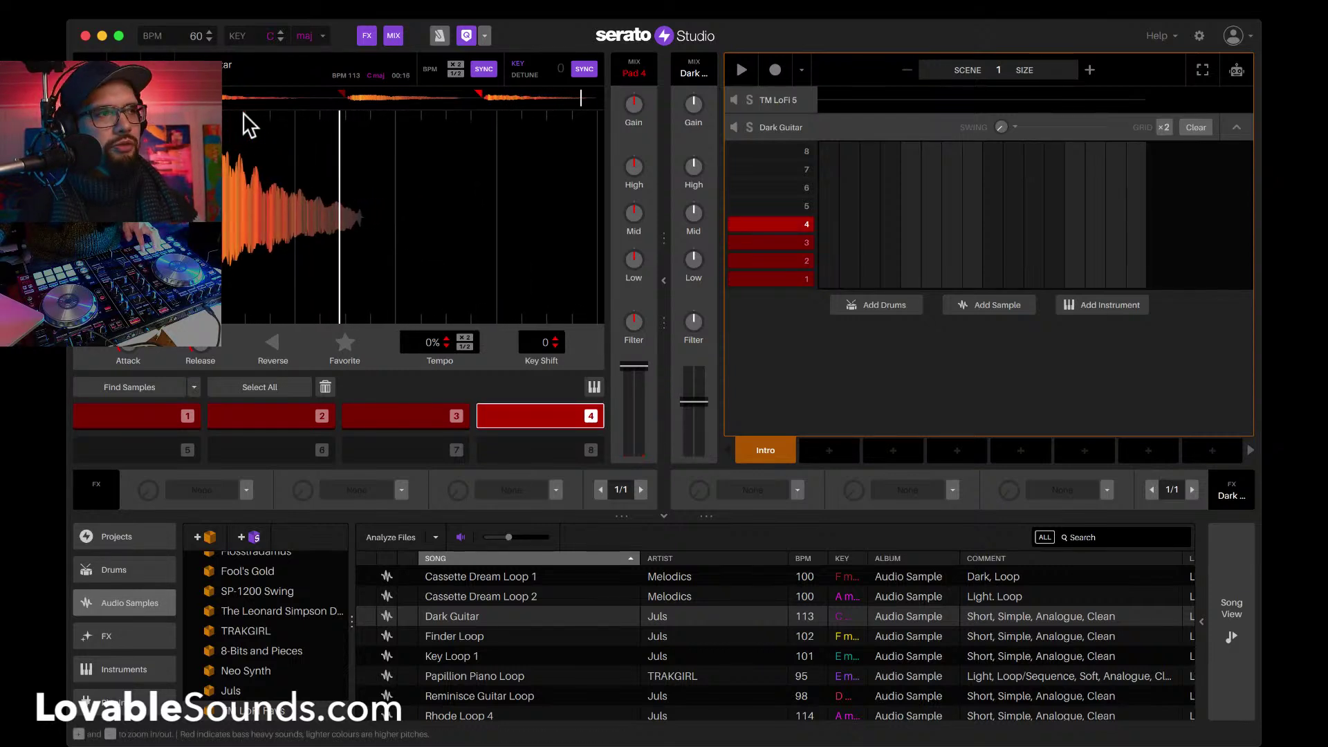
key("4")
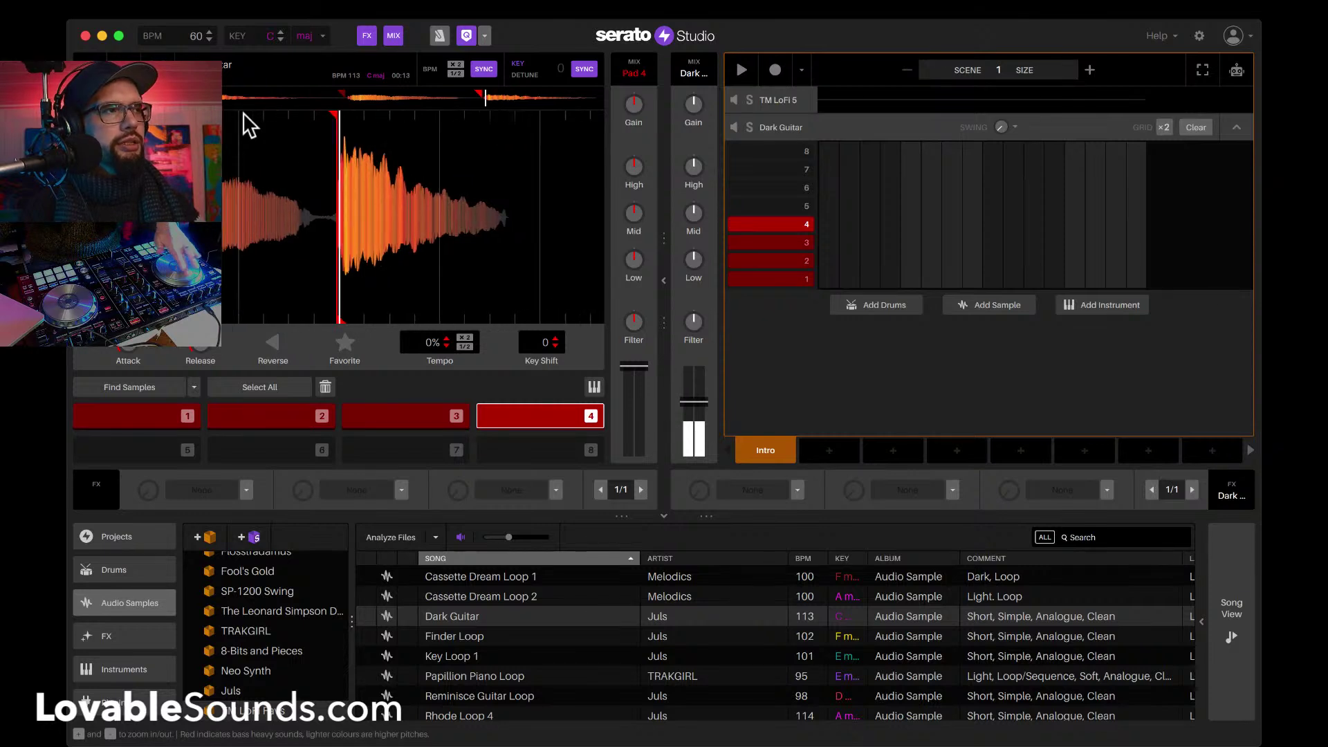
key("4")
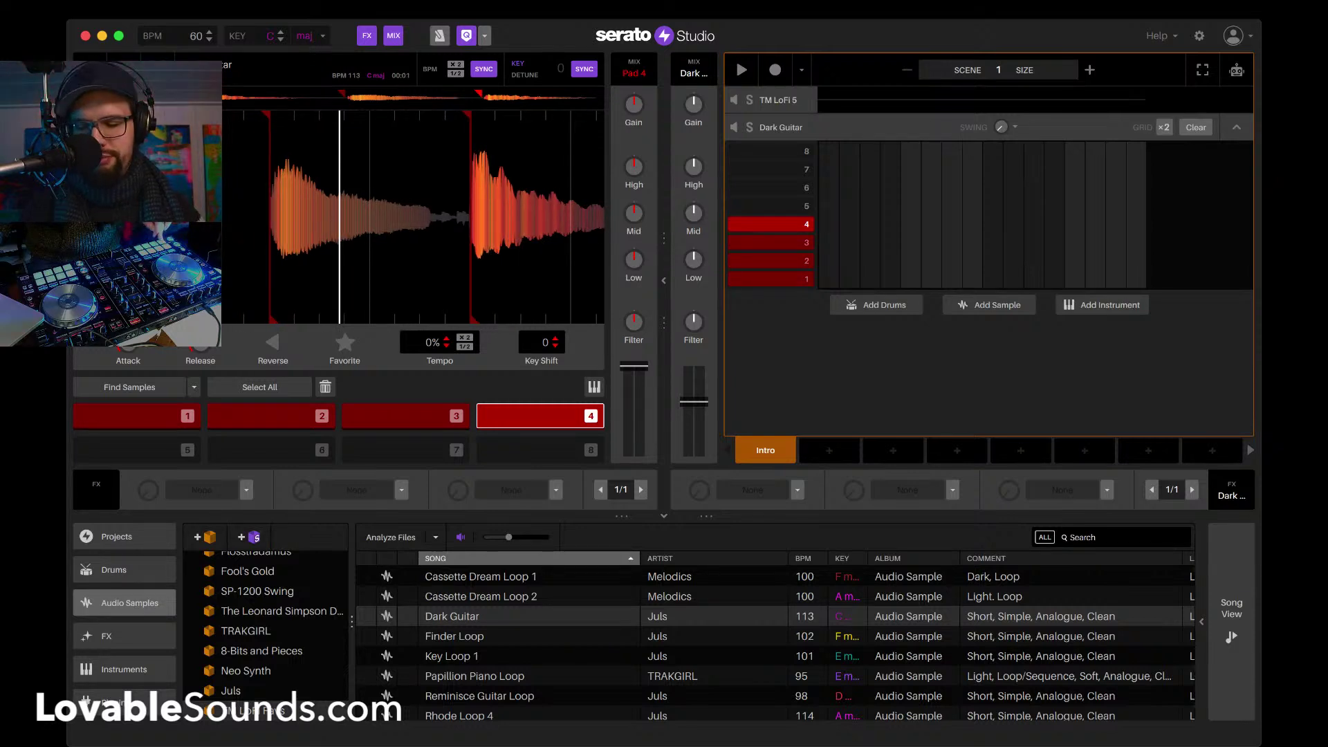
Step: Set extra Dark Guitar cues on pads 5, 6 and 7, each partway through the decay of the first, second and third notes
key("5")
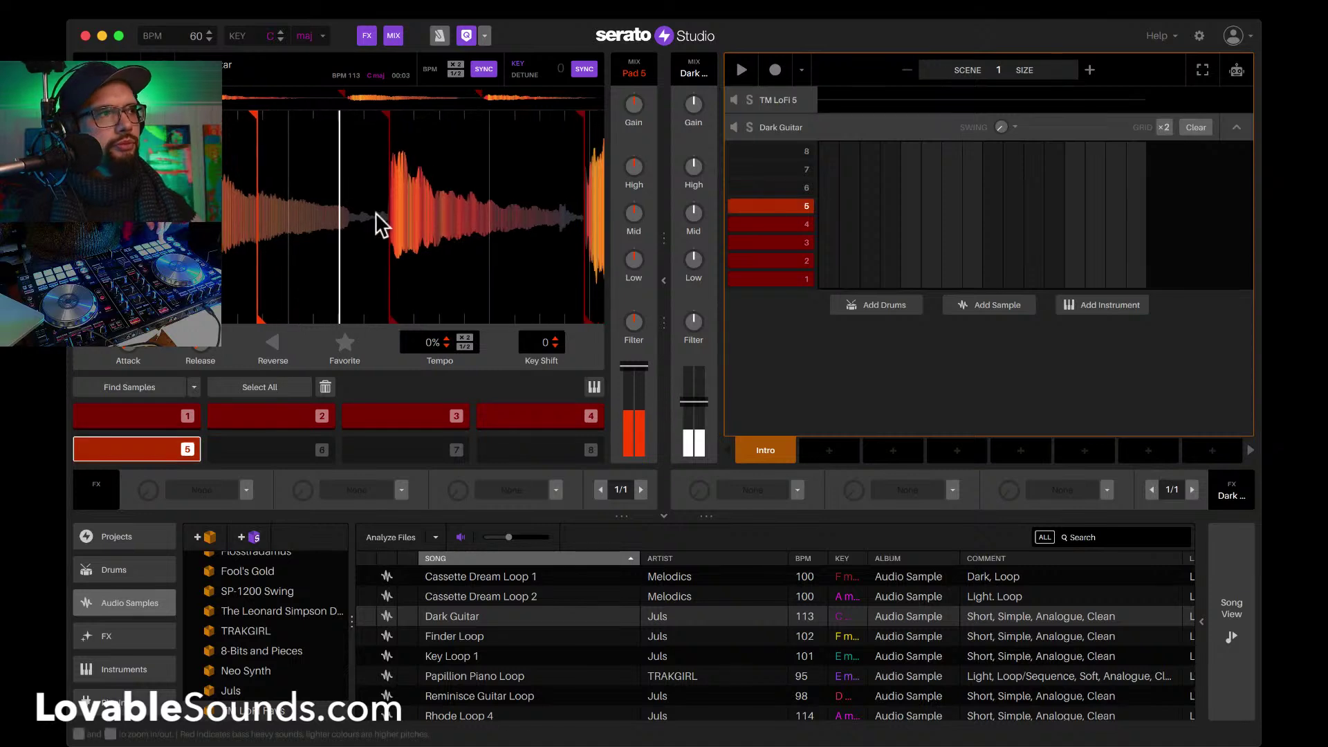
left_click_drag(427, 228, 312, 233)
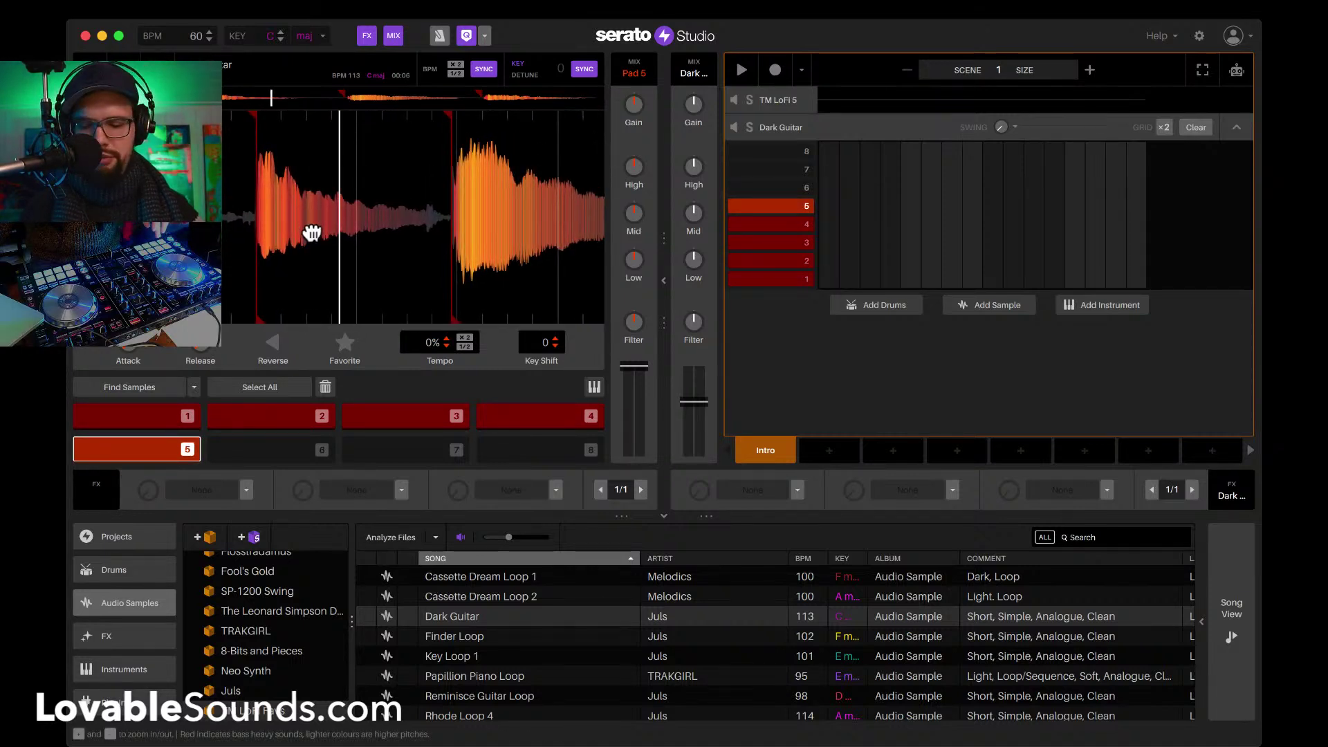
key("6")
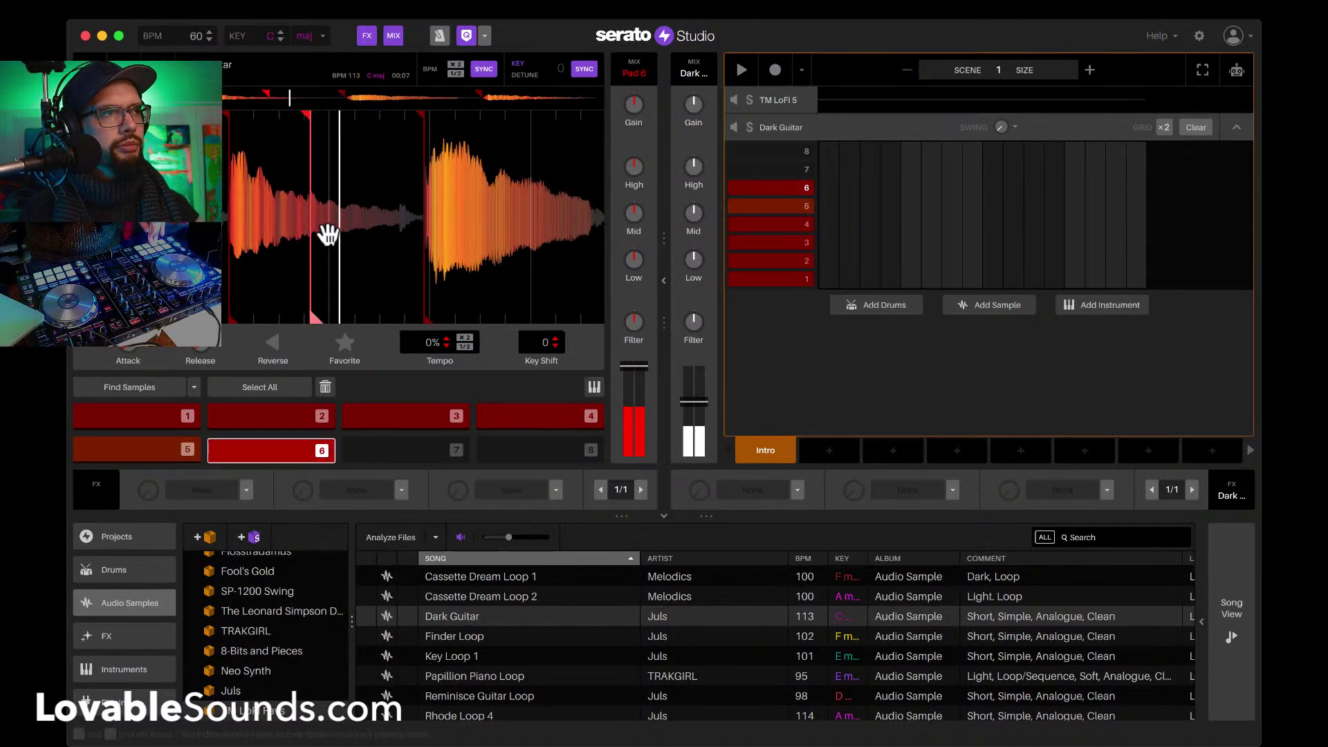
left_click_drag(468, 272, 336, 274)
key("7")
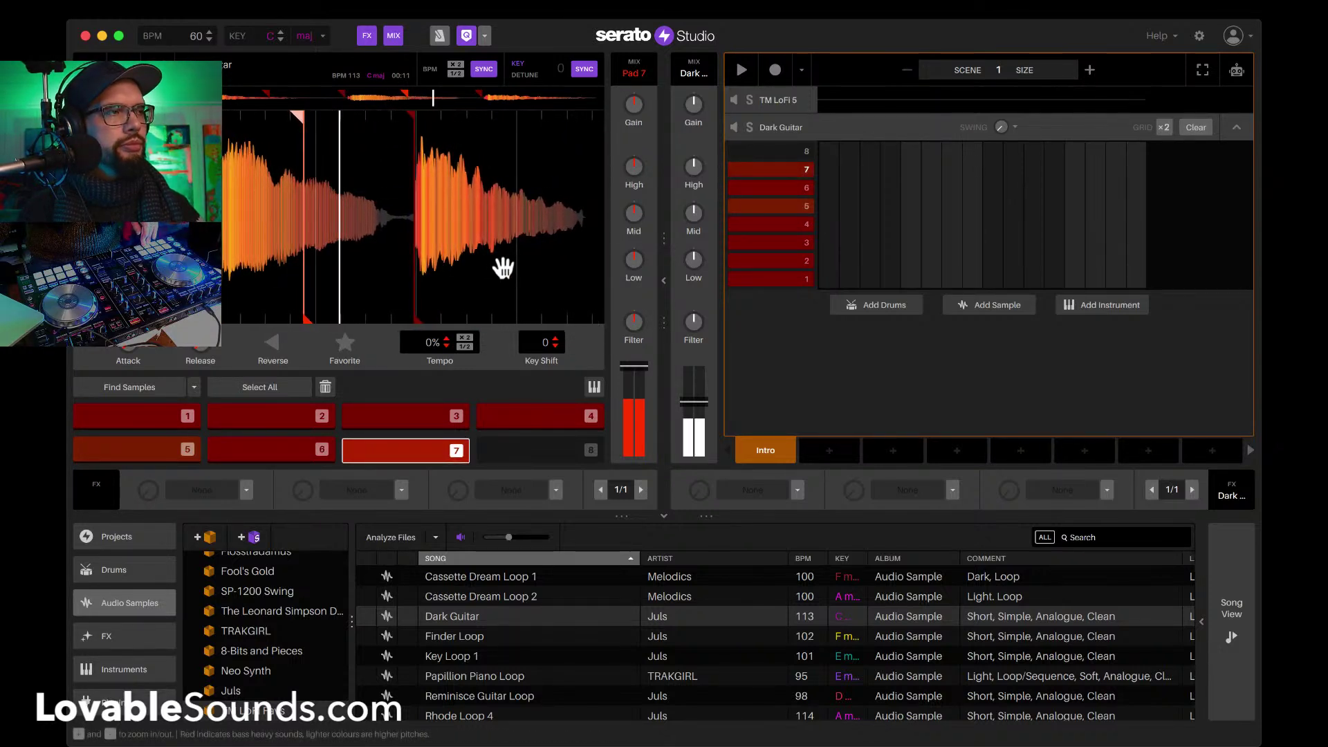
Step: Set a cue on pad 8 partway through the fourth note's decay and give all eight pads a release of about 847
left_click_drag(503, 268, 432, 268)
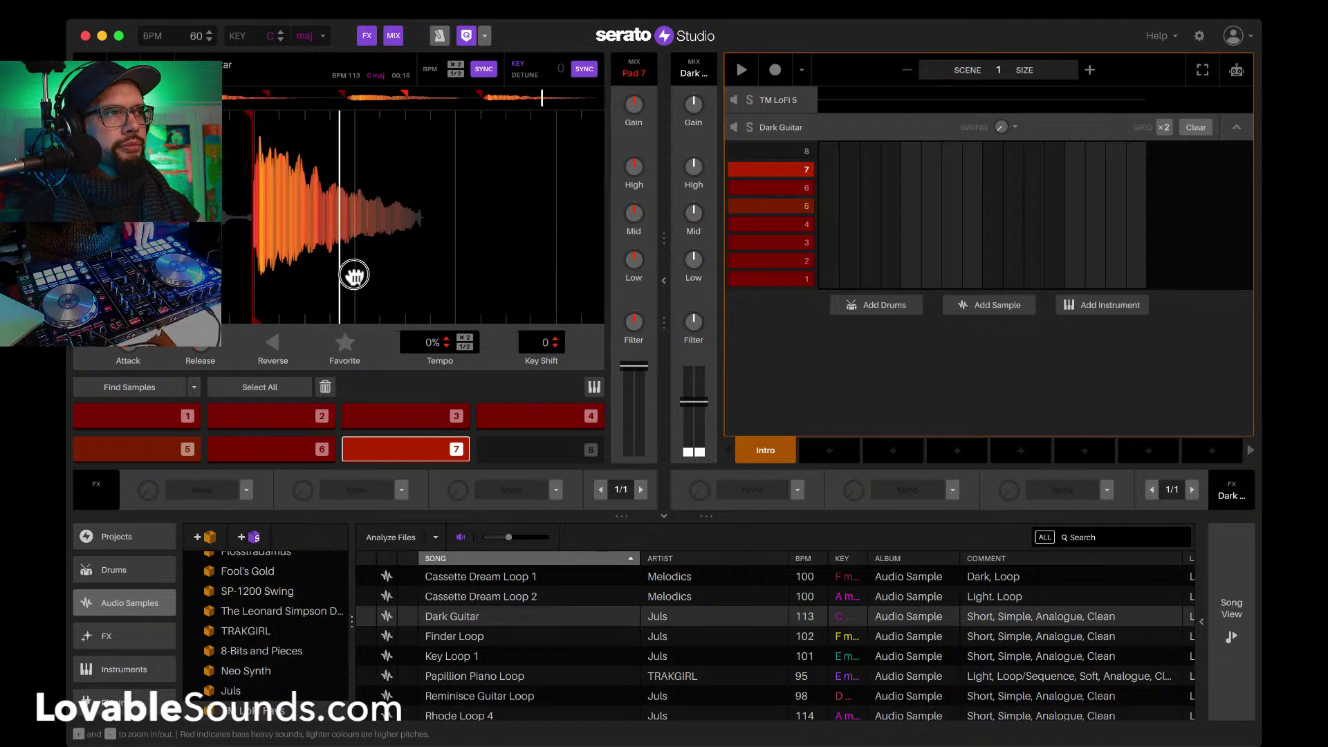
key("8")
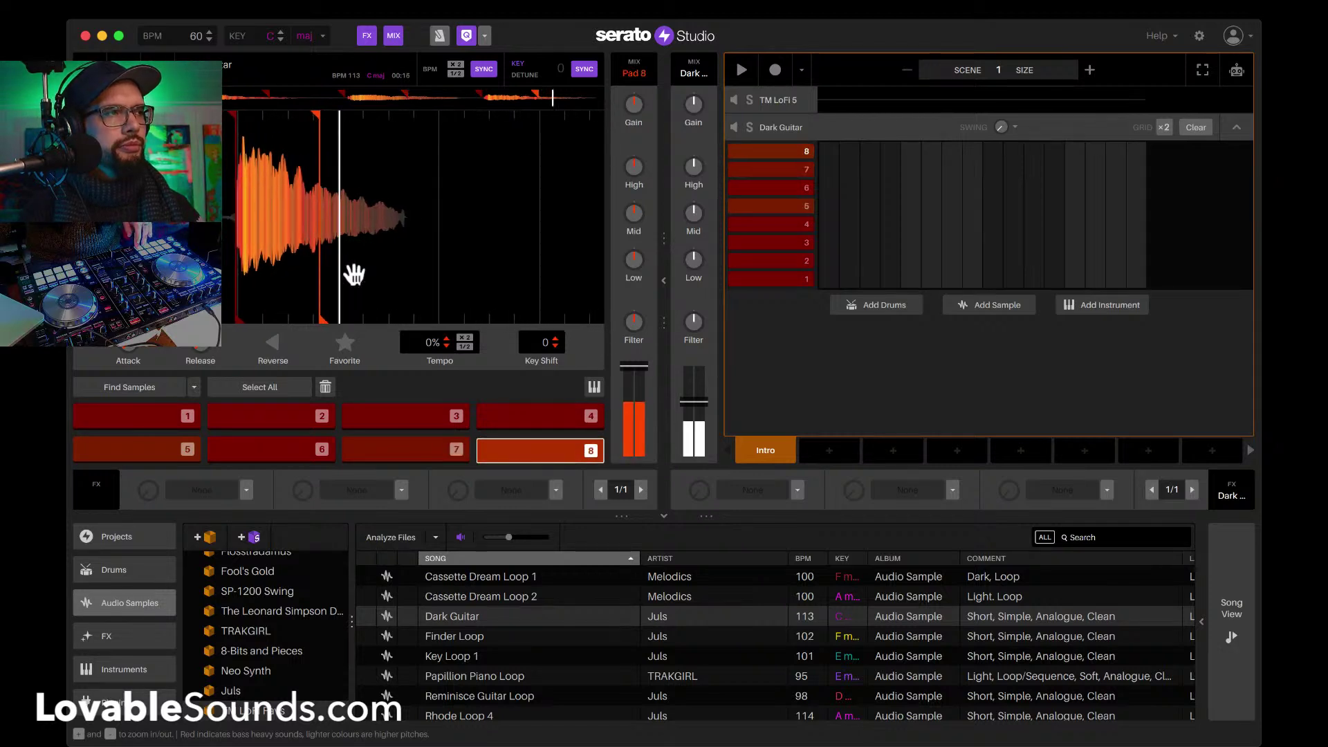
left_click(270, 386)
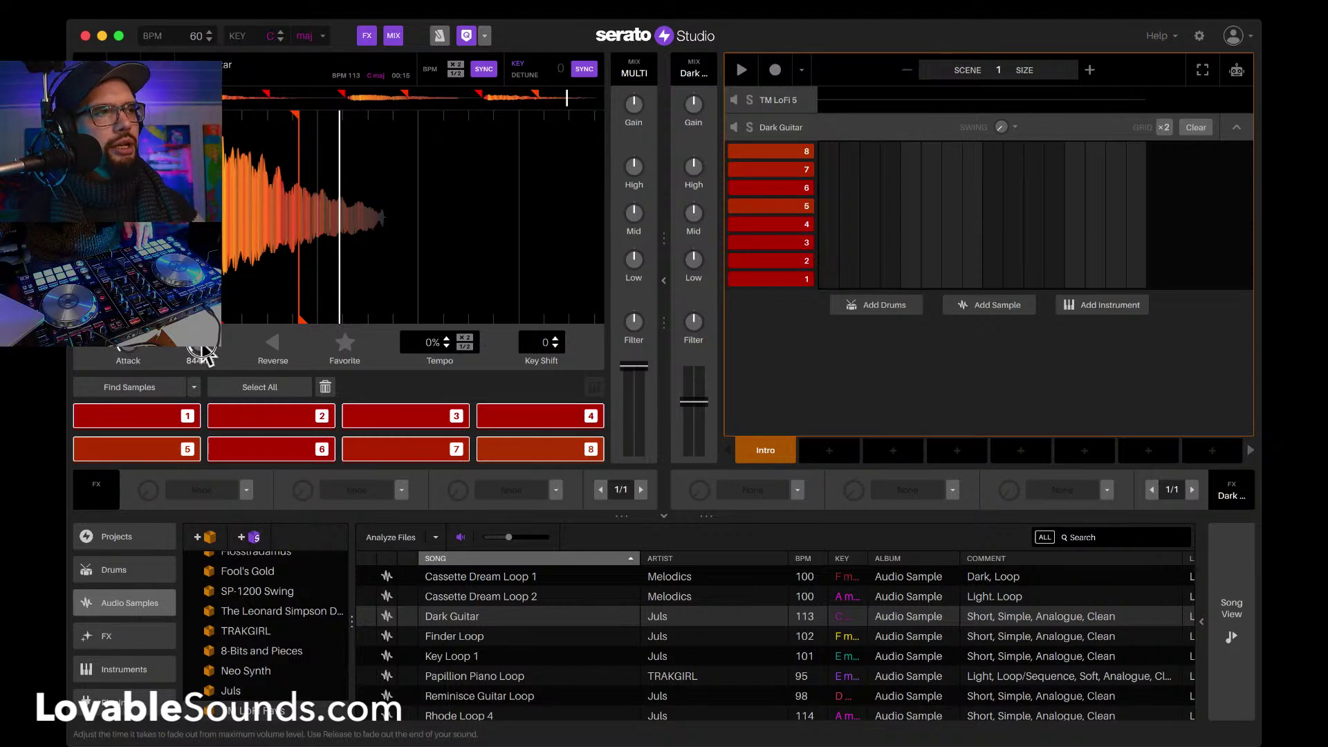
Step: Audition the pads with the longer release, mainly pads 5 to 8, with pads 2 and 4 mixed in
key("5")
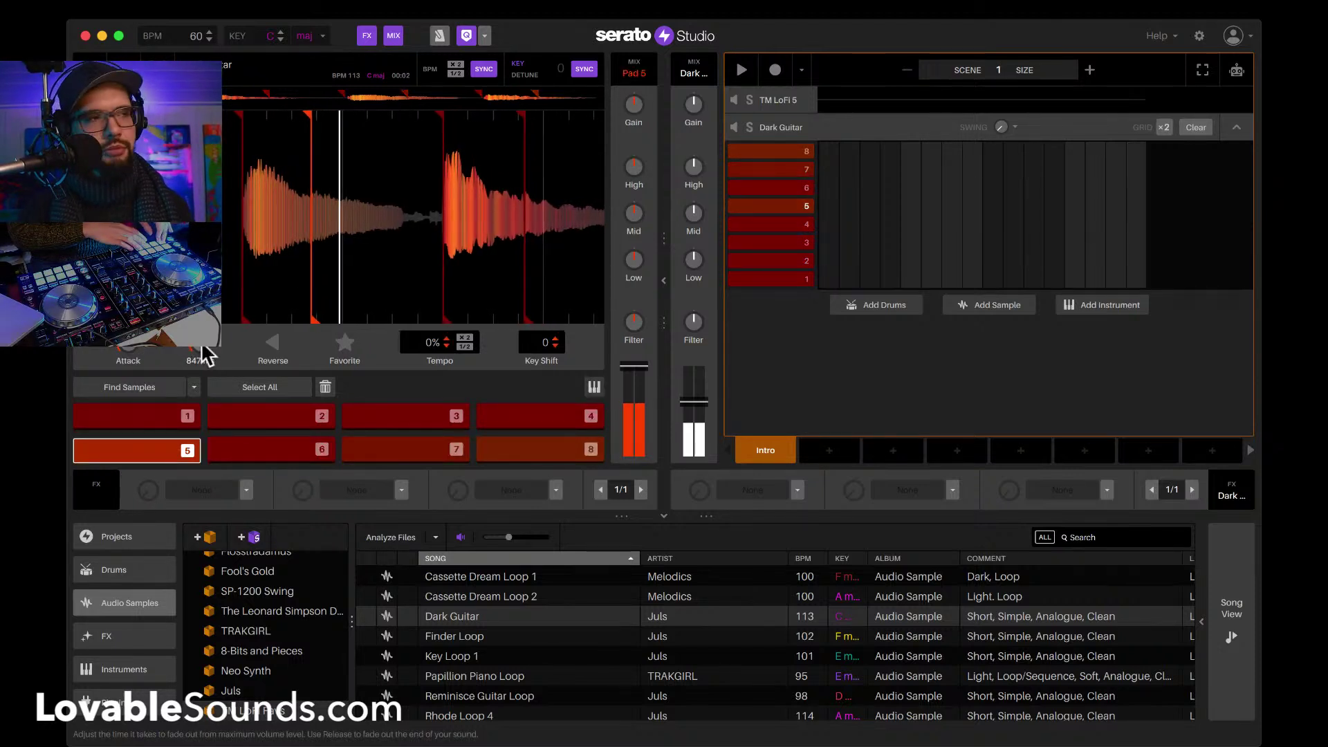
key("6")
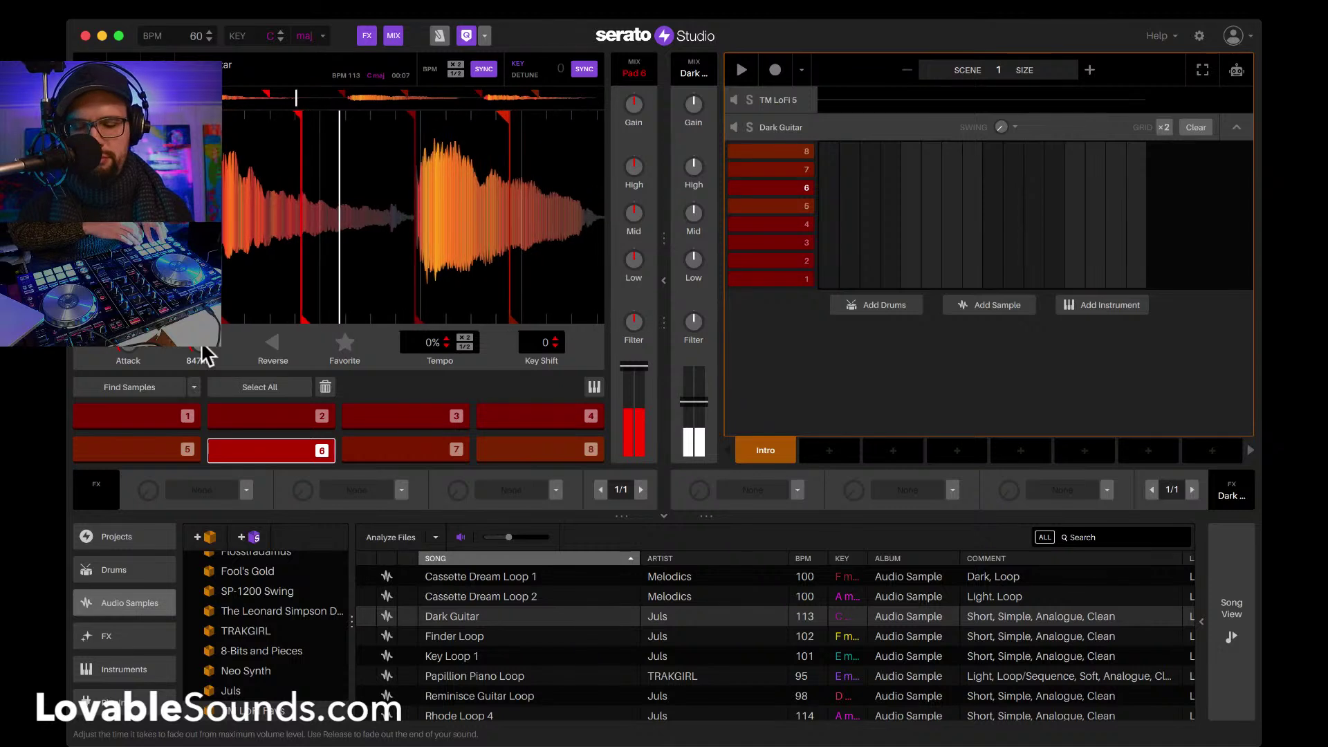
key("8")
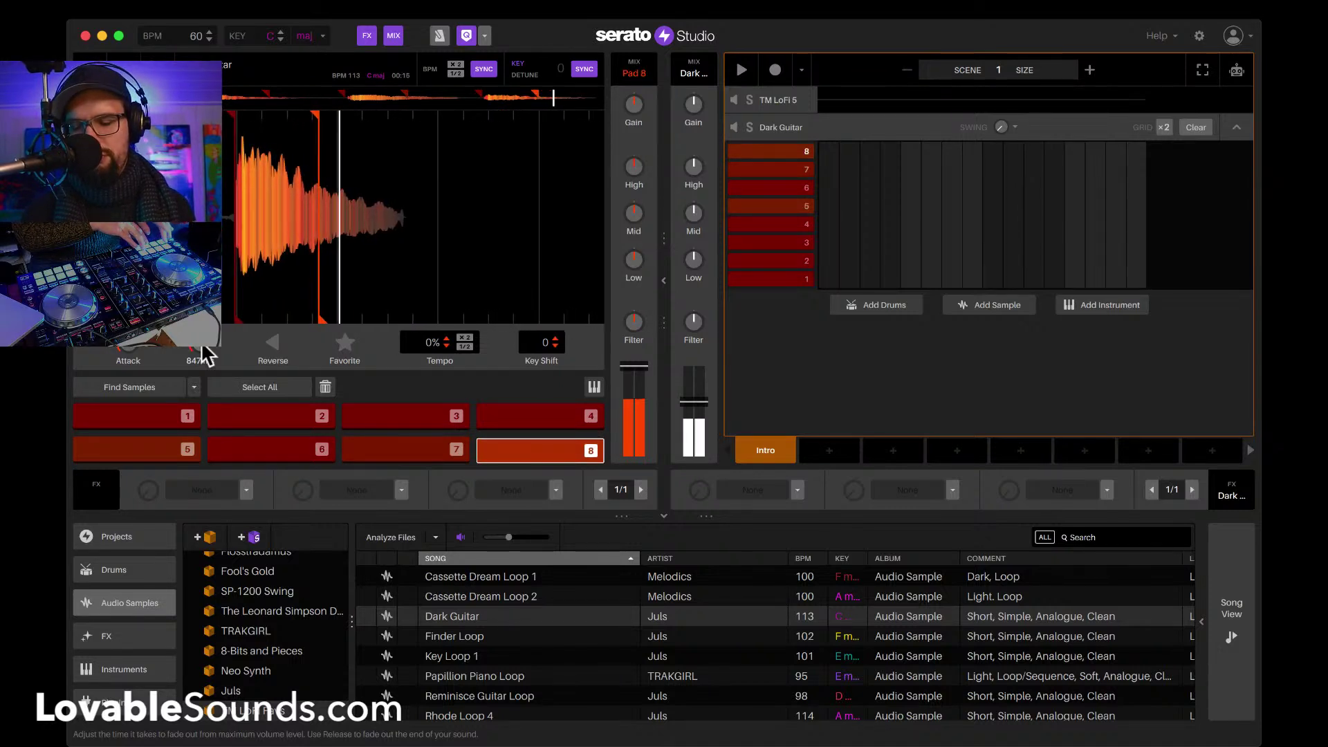
key("2")
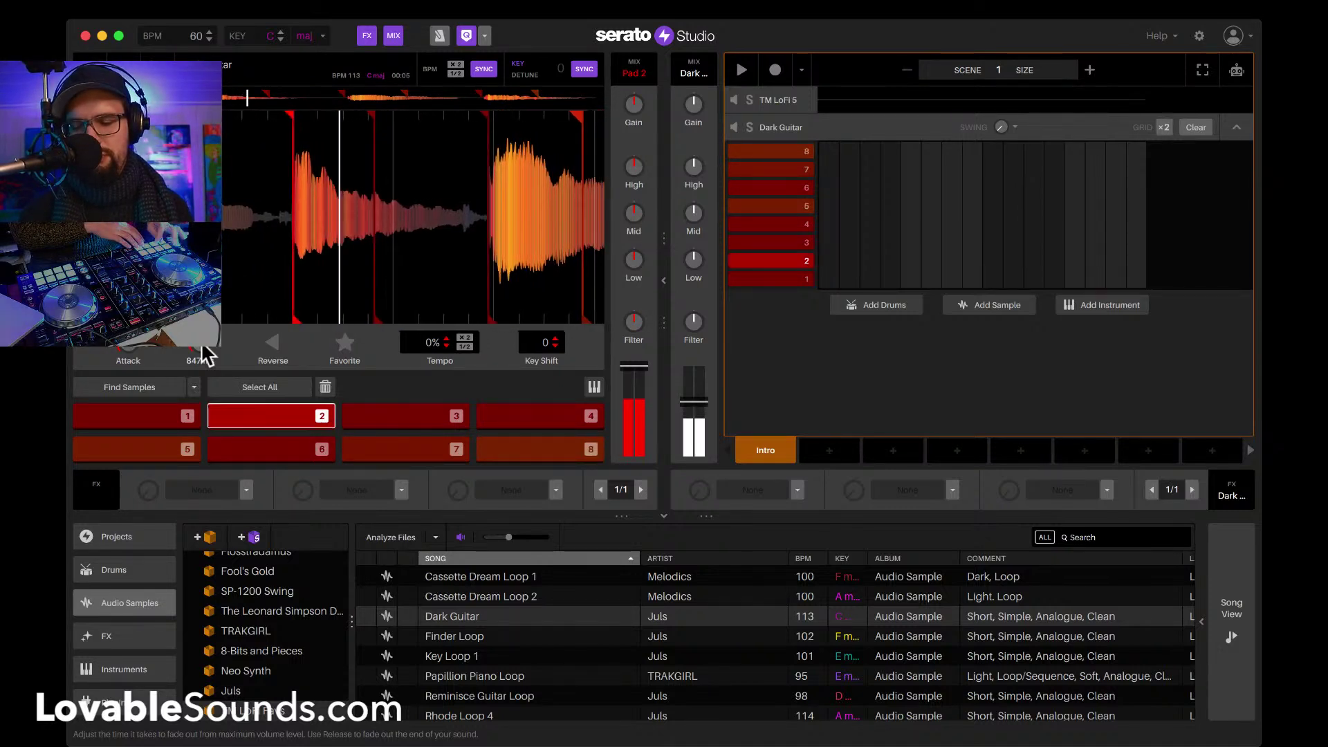
key("5")
key("6")
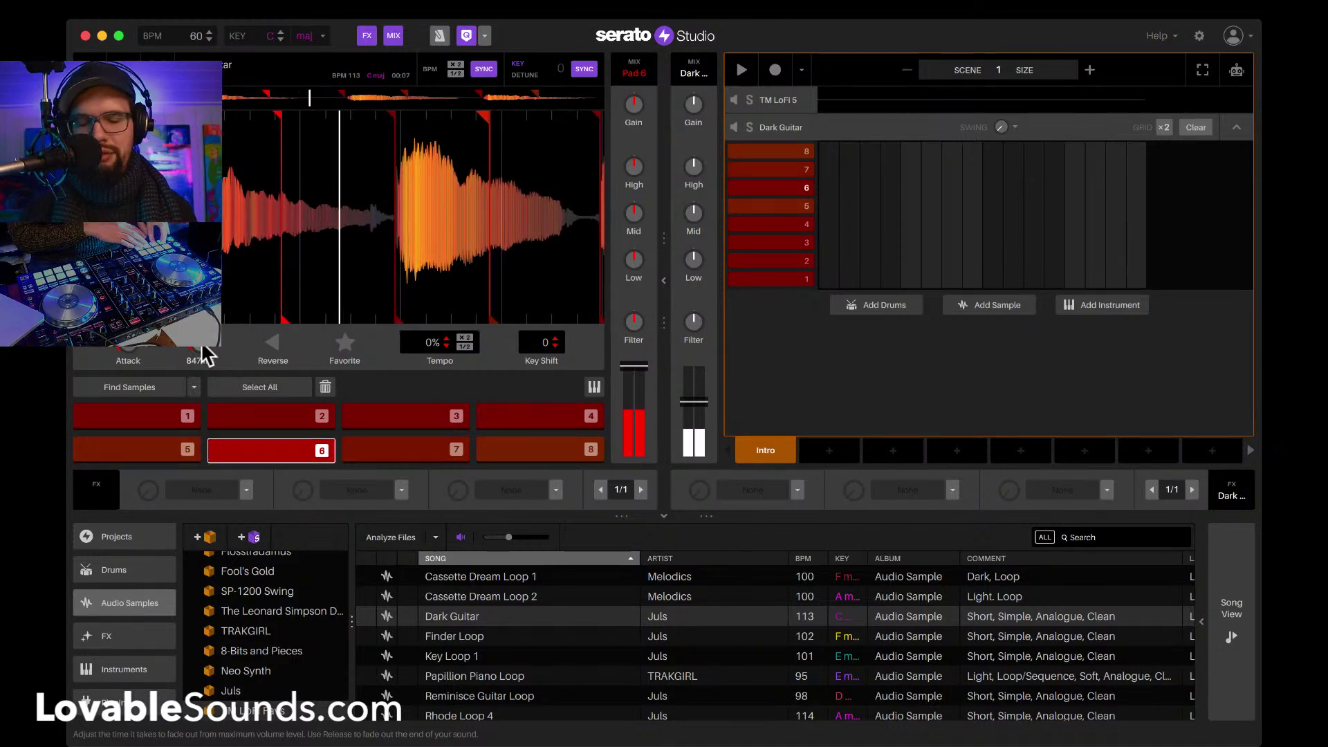
key("7")
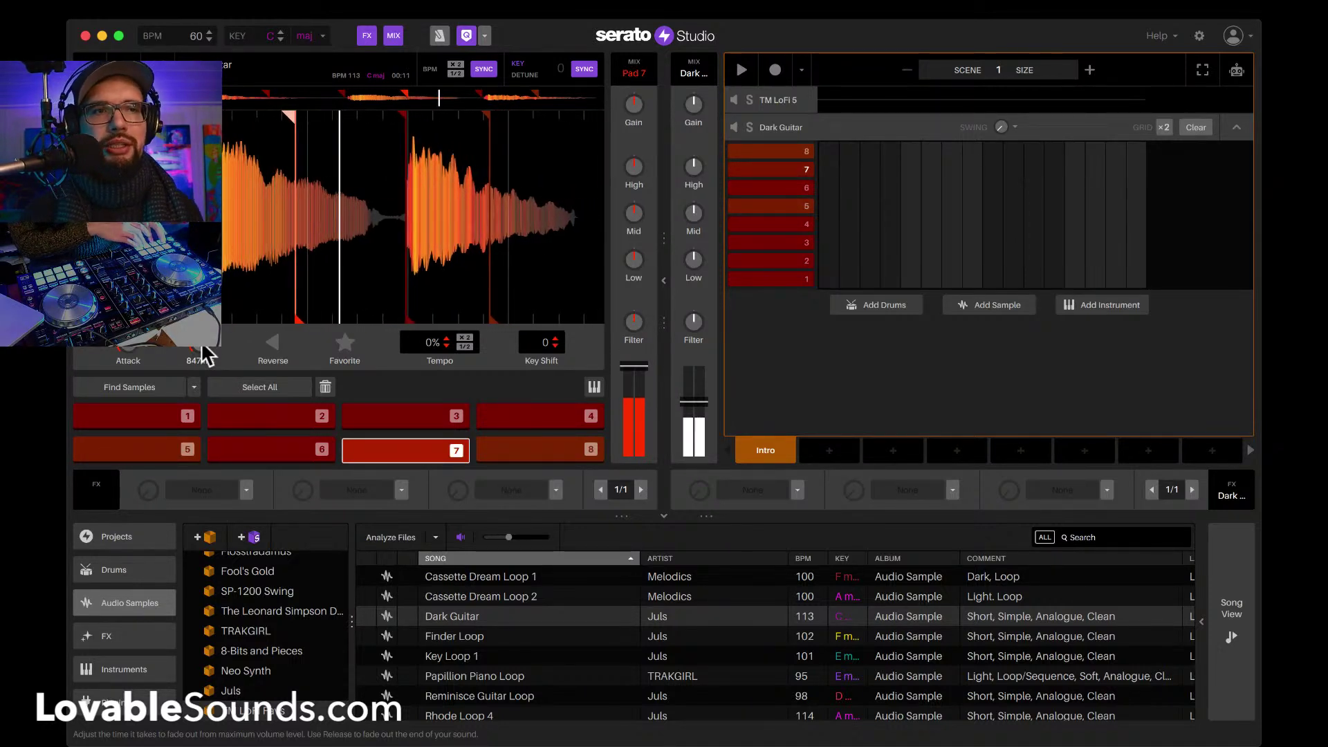
key("8")
key("5")
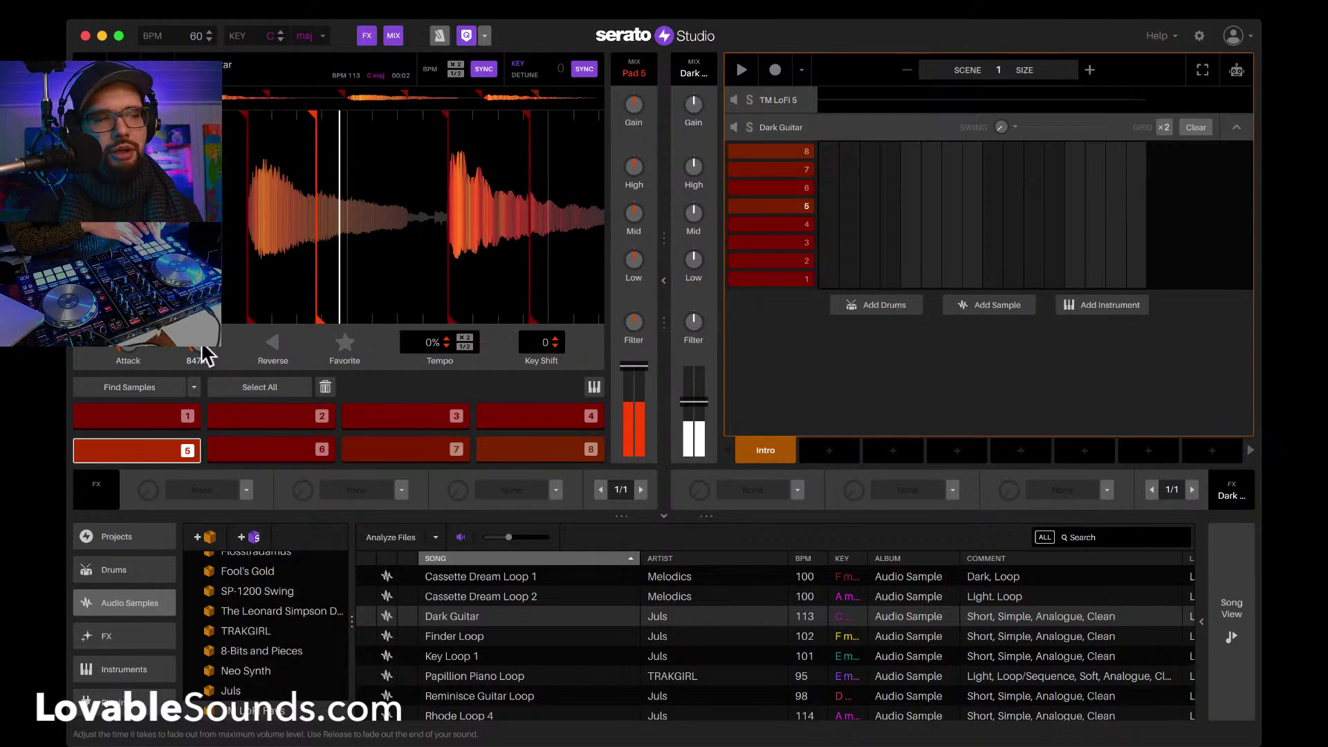
key("4")
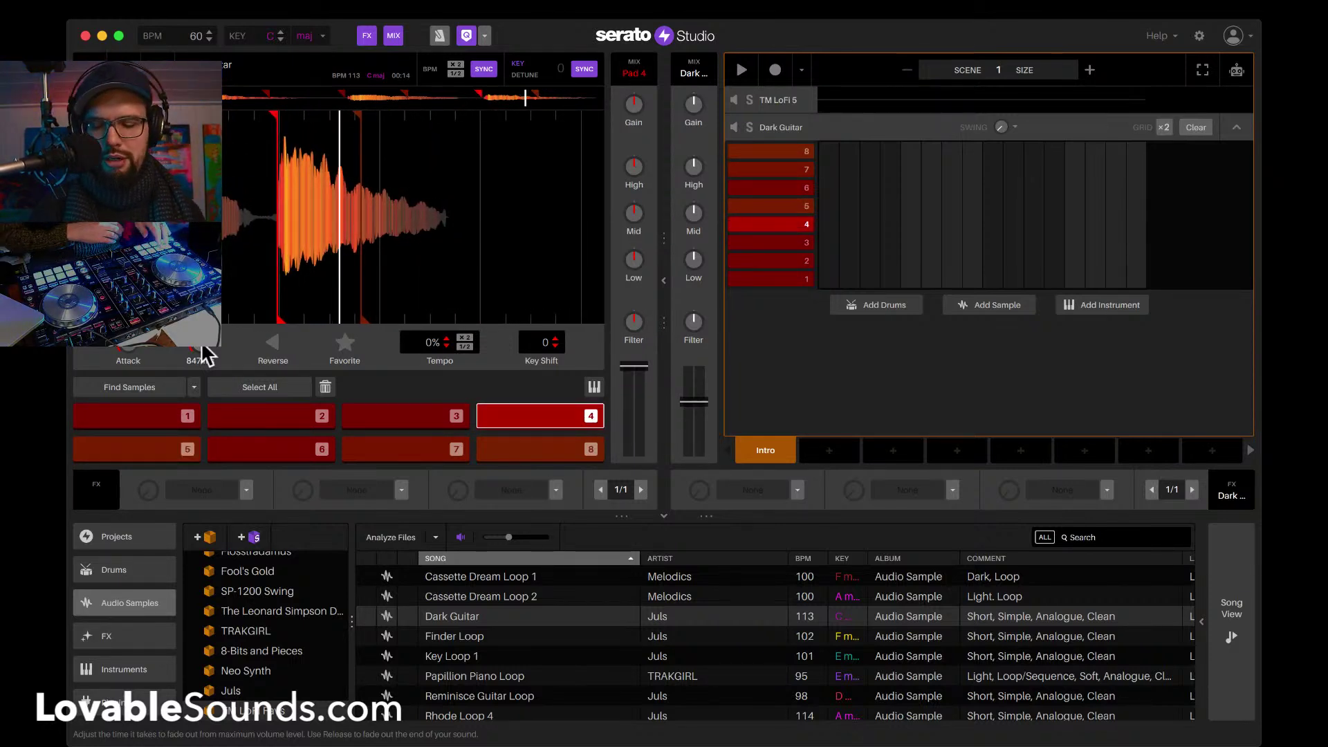
Step: Play pads 2, 5, 6, 7 and 3 to compare the loudness of the onset cues with the decay cues
key("2")
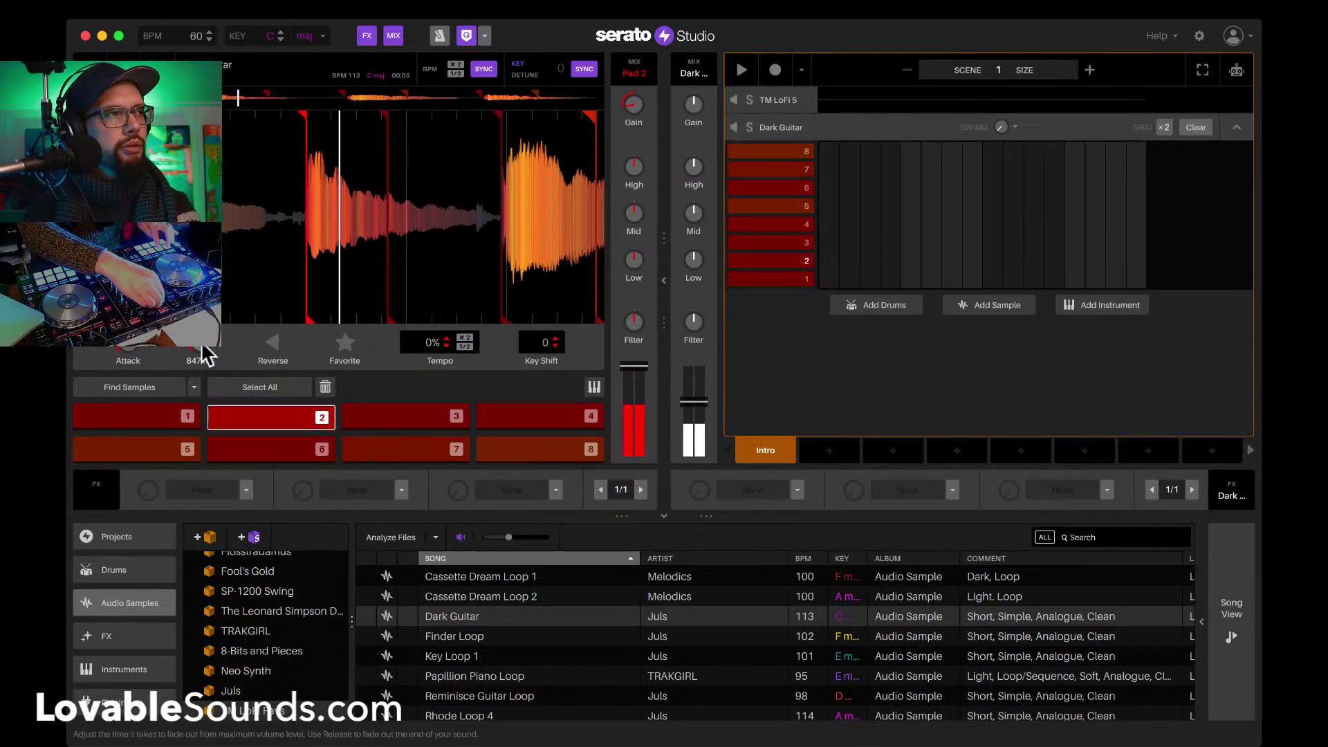
key("5")
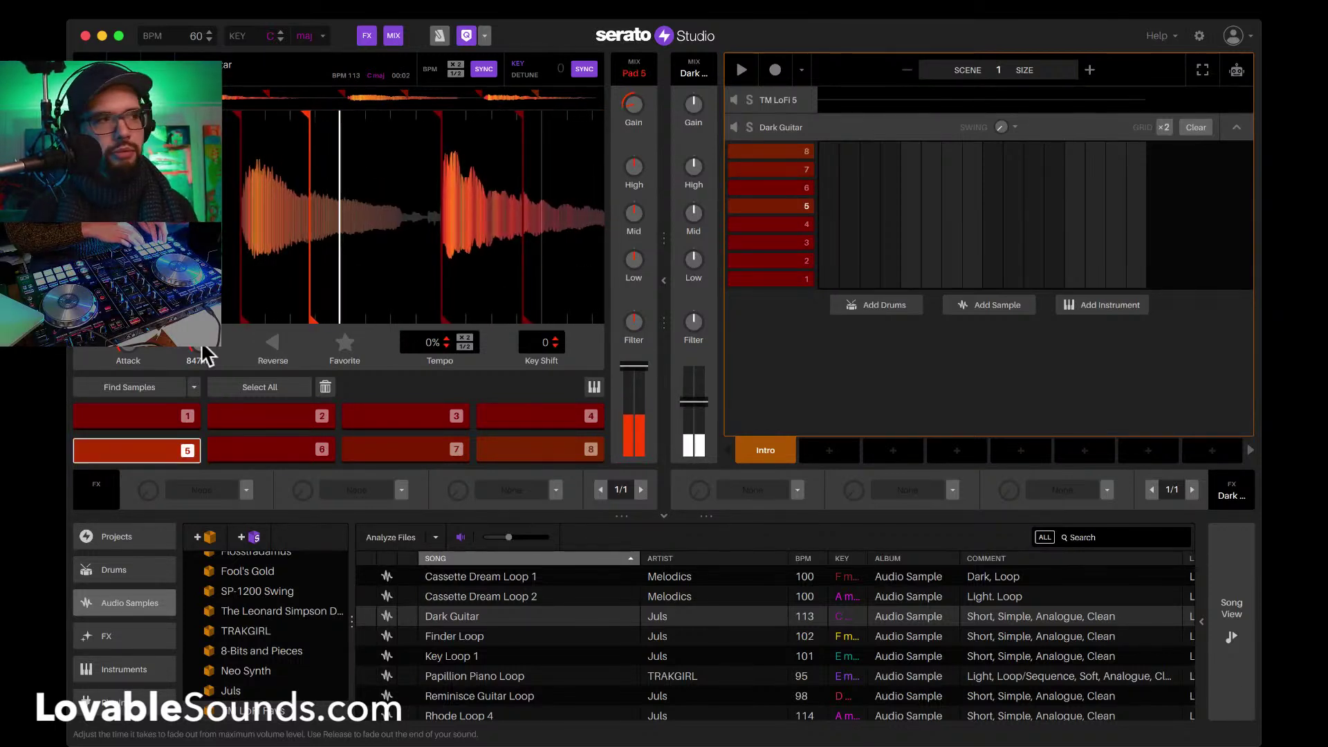
key("6")
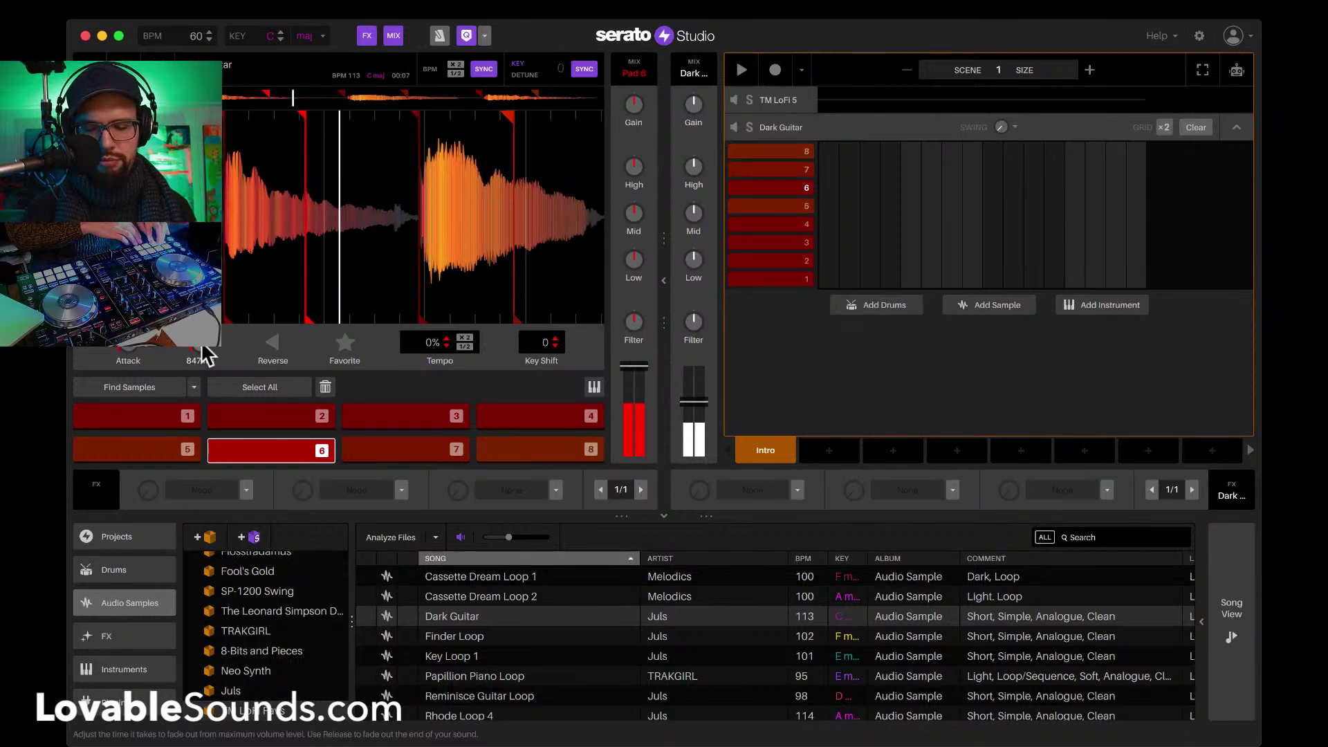
key("2")
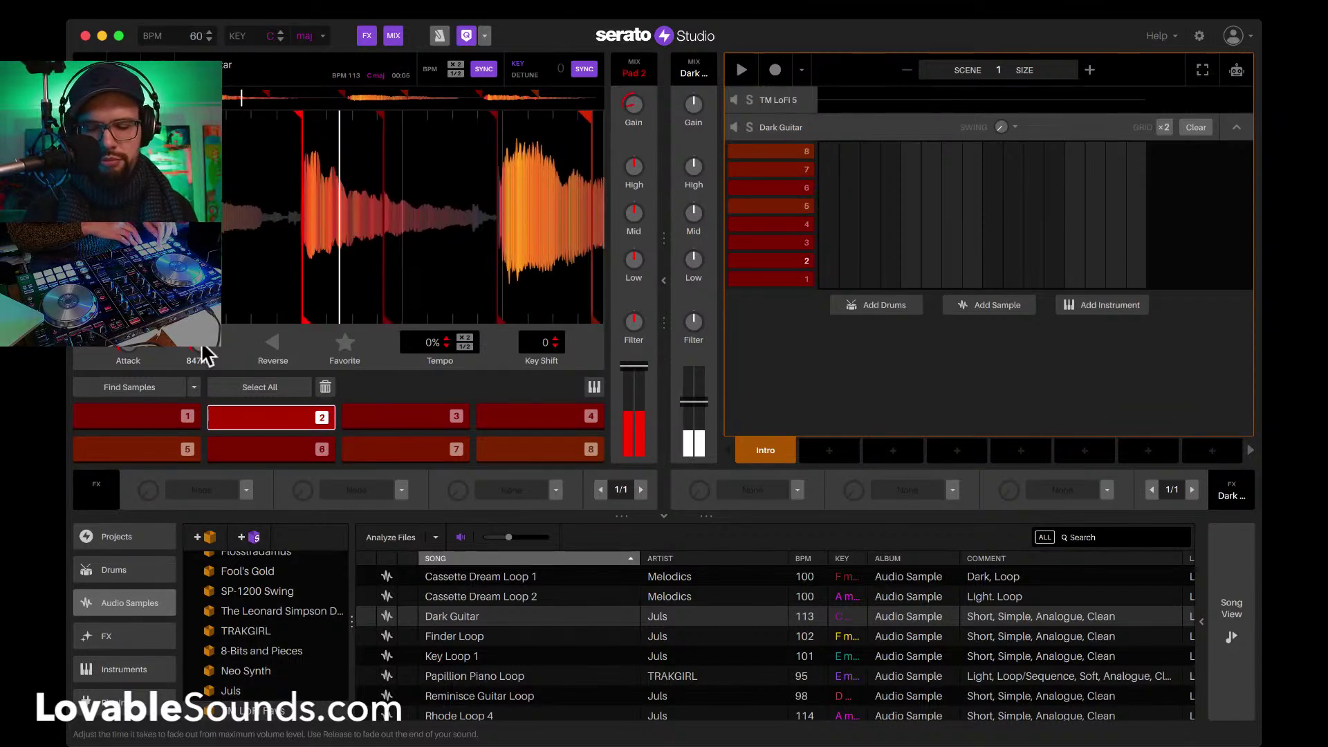
key("6")
key("7")
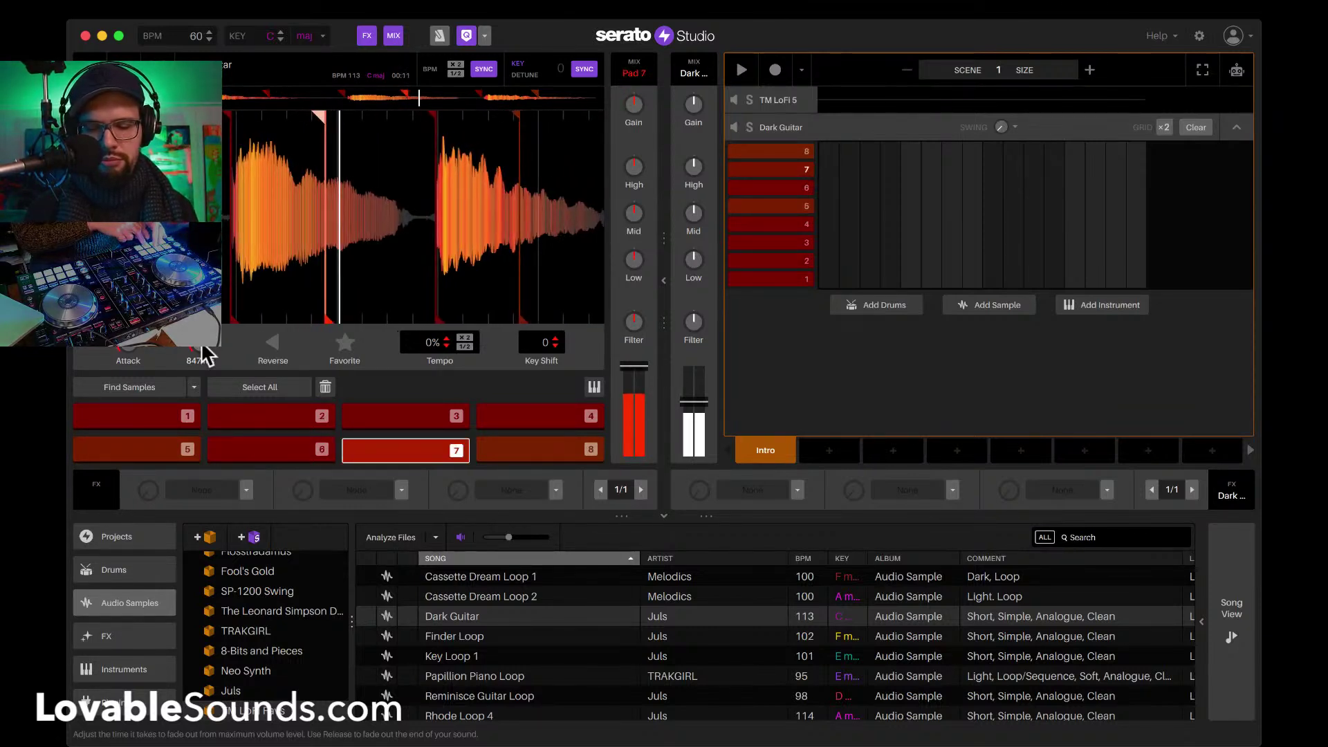
key("3")
key("3")
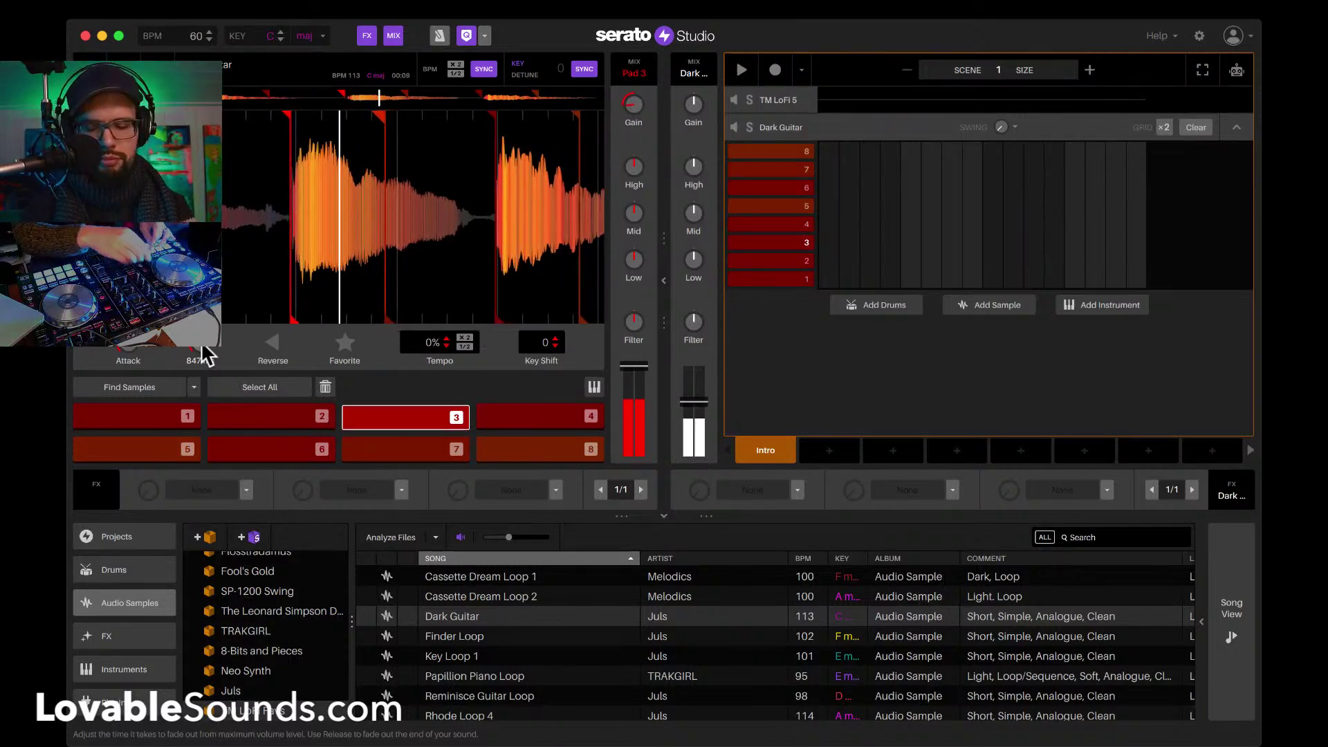
Step: Reset the gain of pad 5 to its centre position and play the decay cues on pads 5 to 8 in order
key("5")
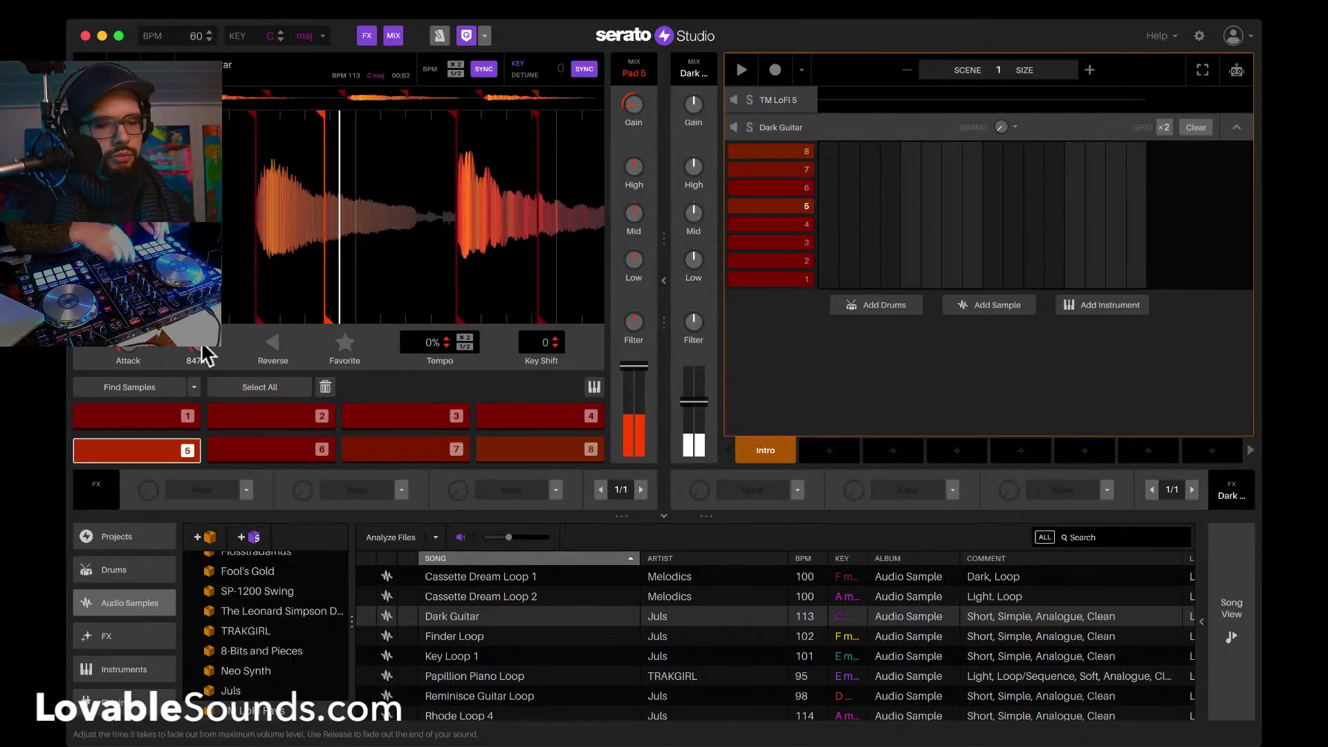
key("5")
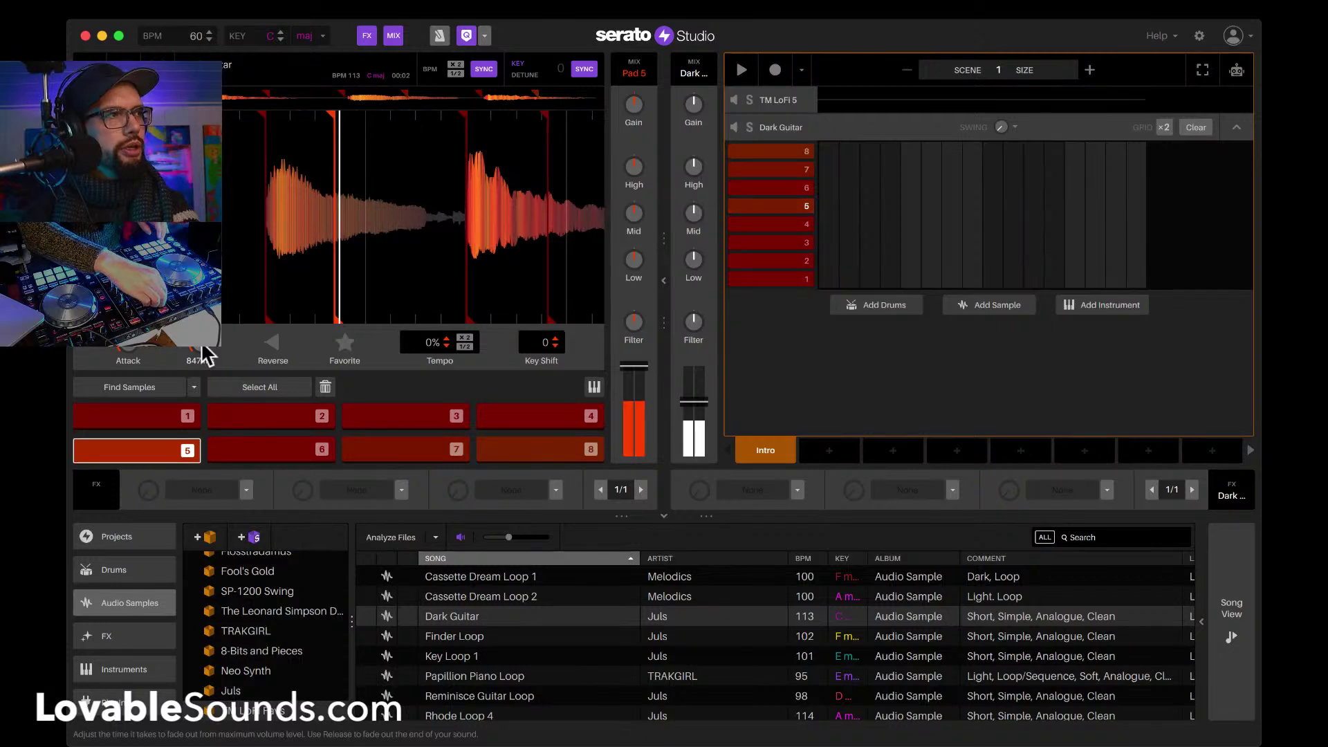
key("6")
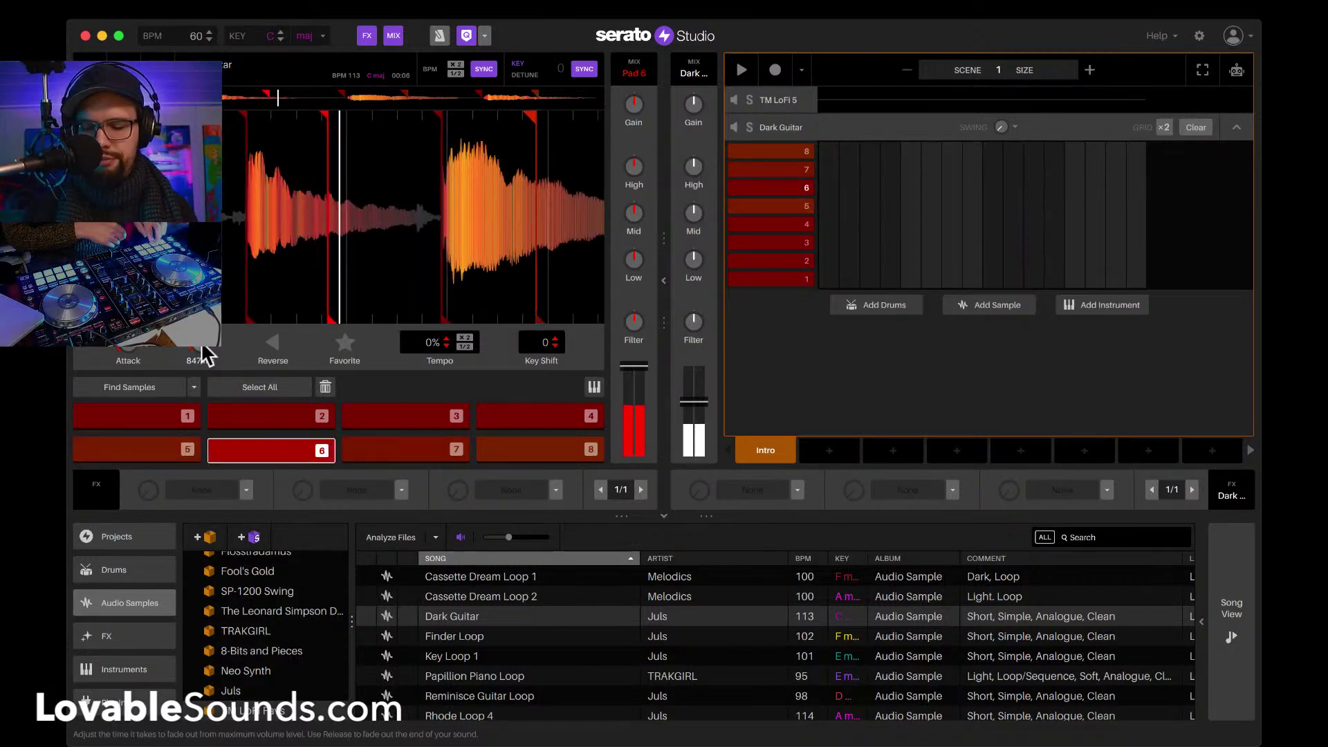
key("7")
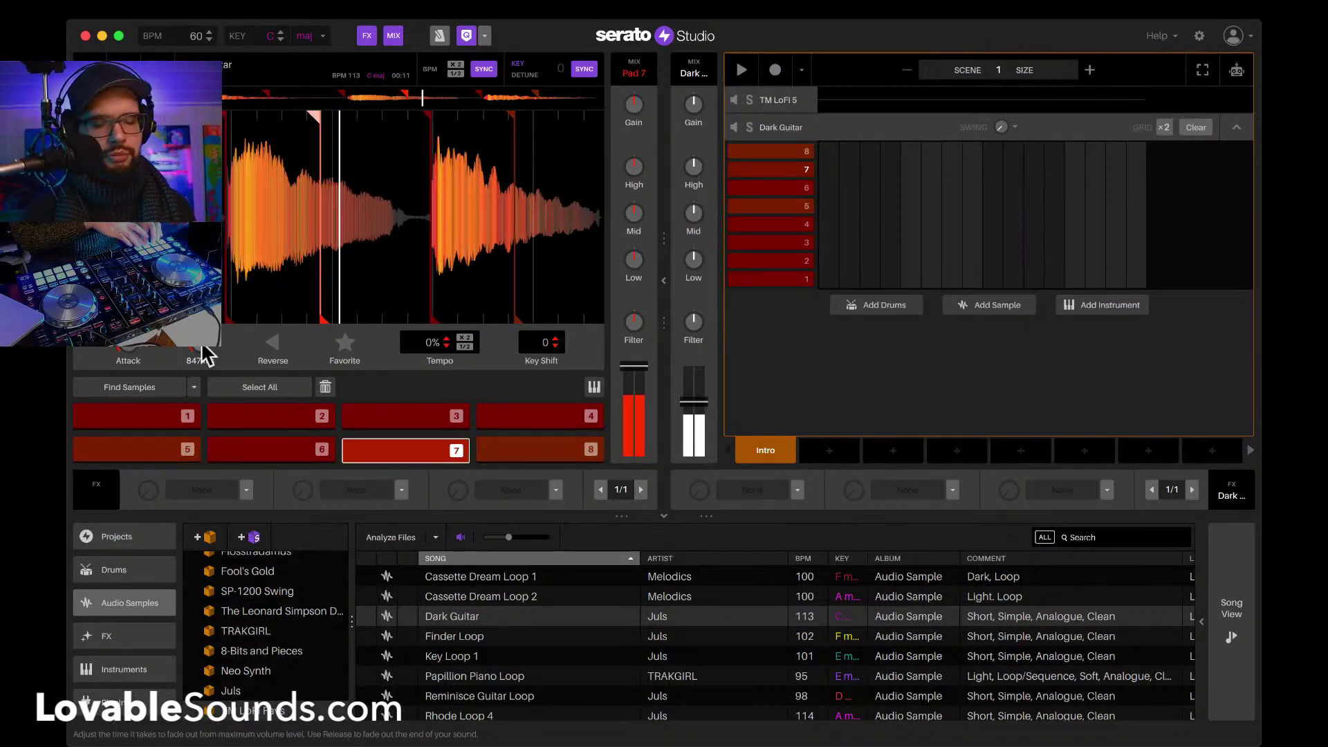
key("8")
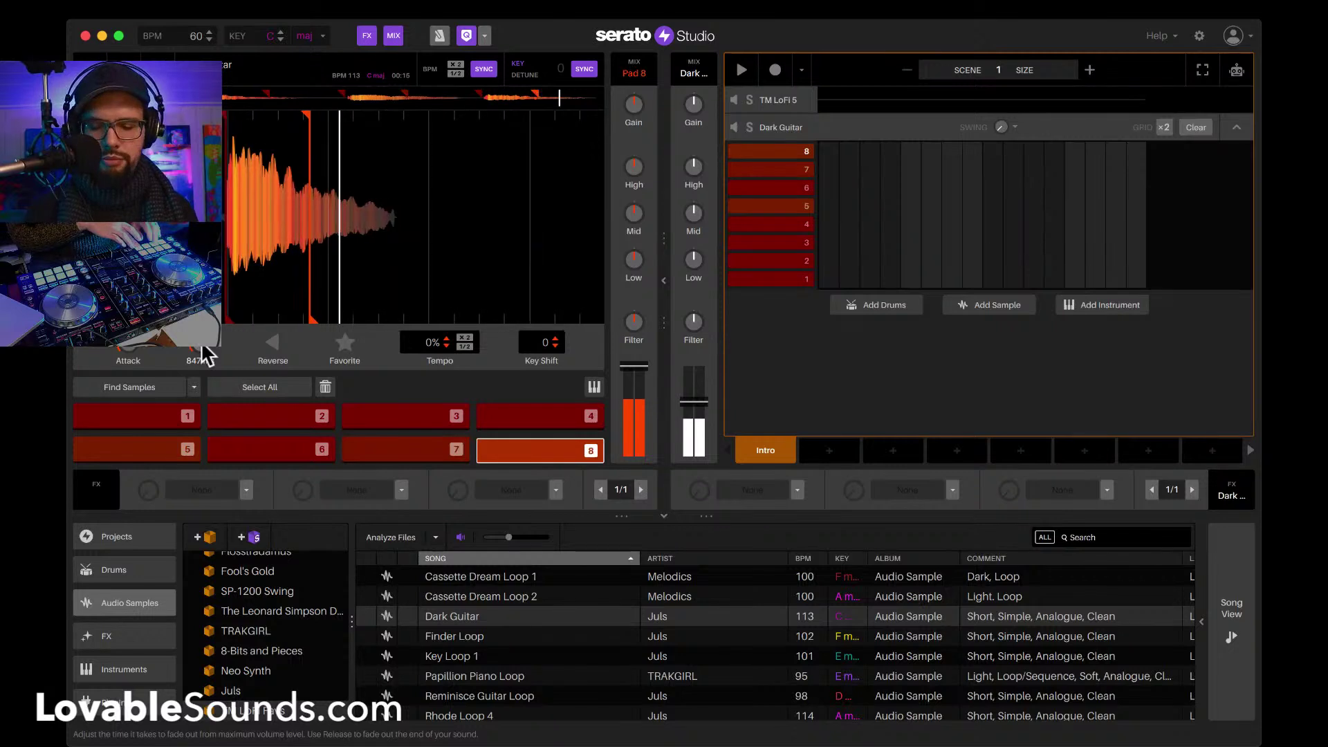
Step: Alternate decay cues with onset cues on pads 6, 3, 7, 4 and 8, and run back down to pads 1 and 5
key("6")
key("3")
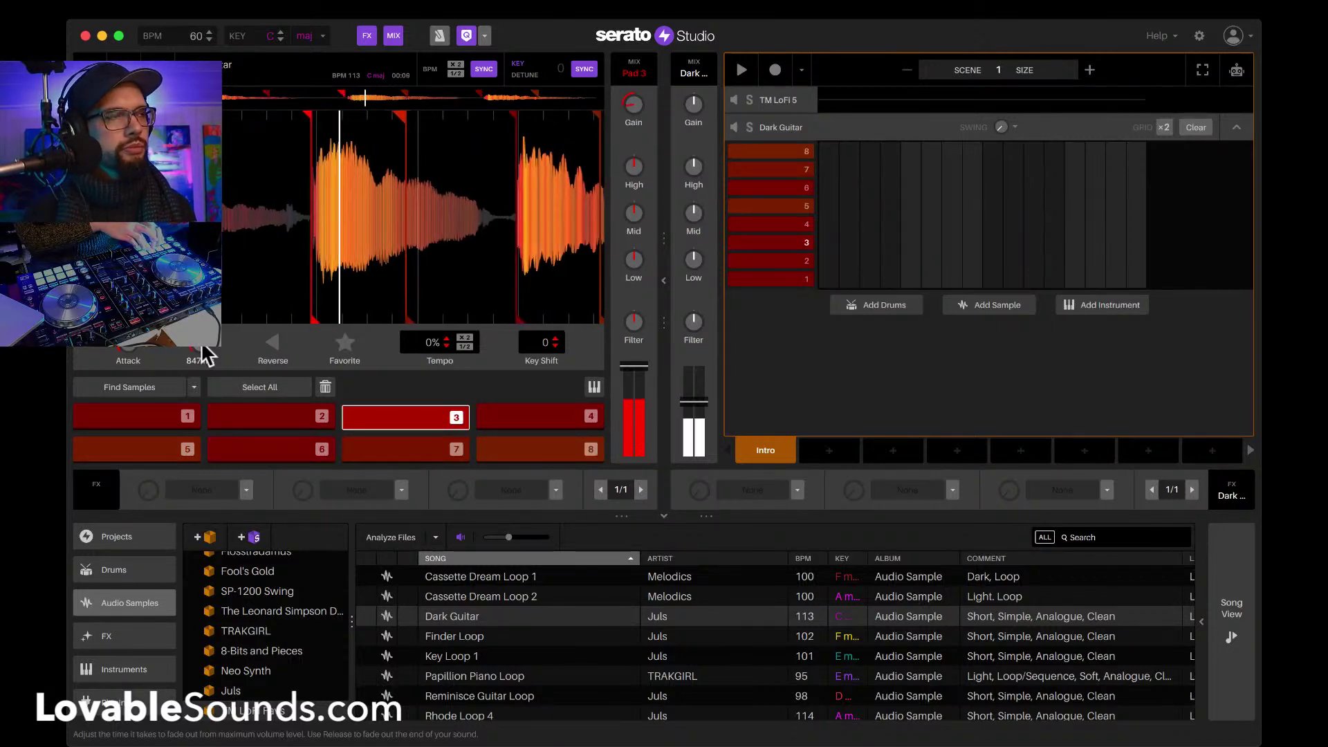
key("7")
key("4")
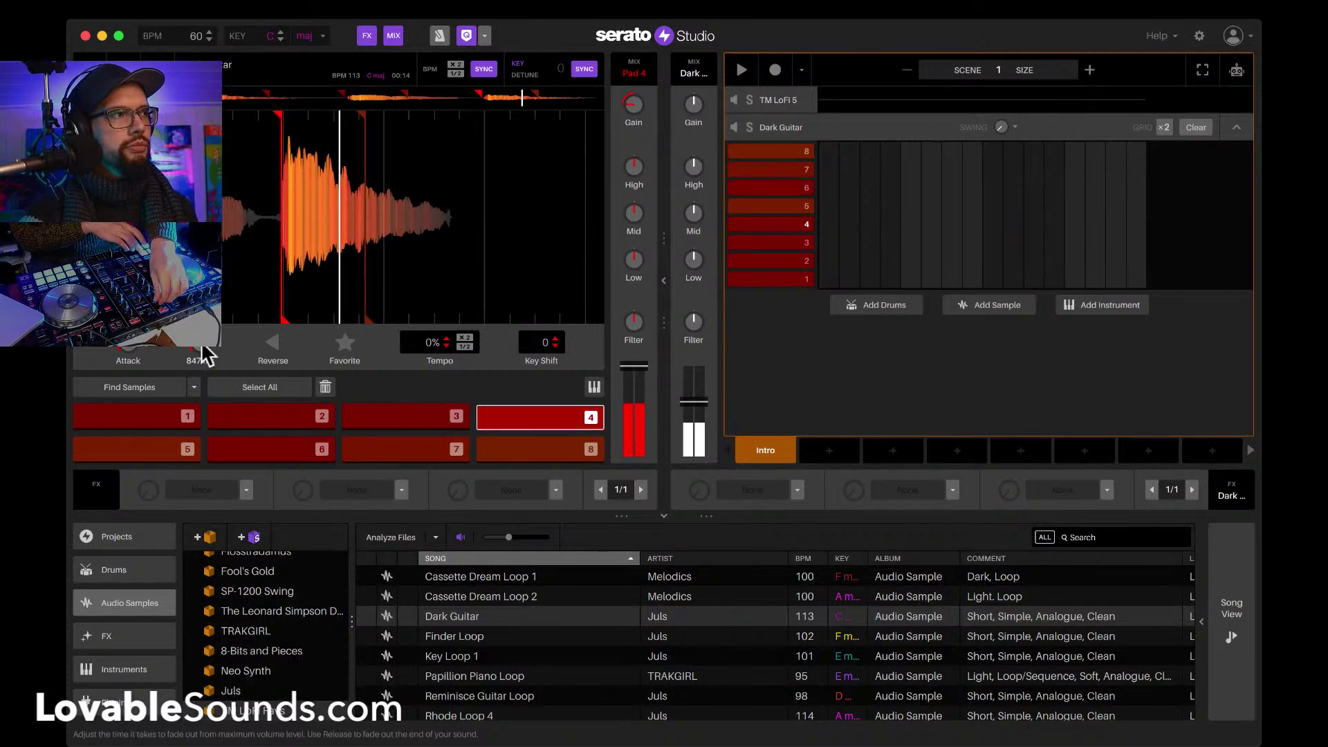
key("8")
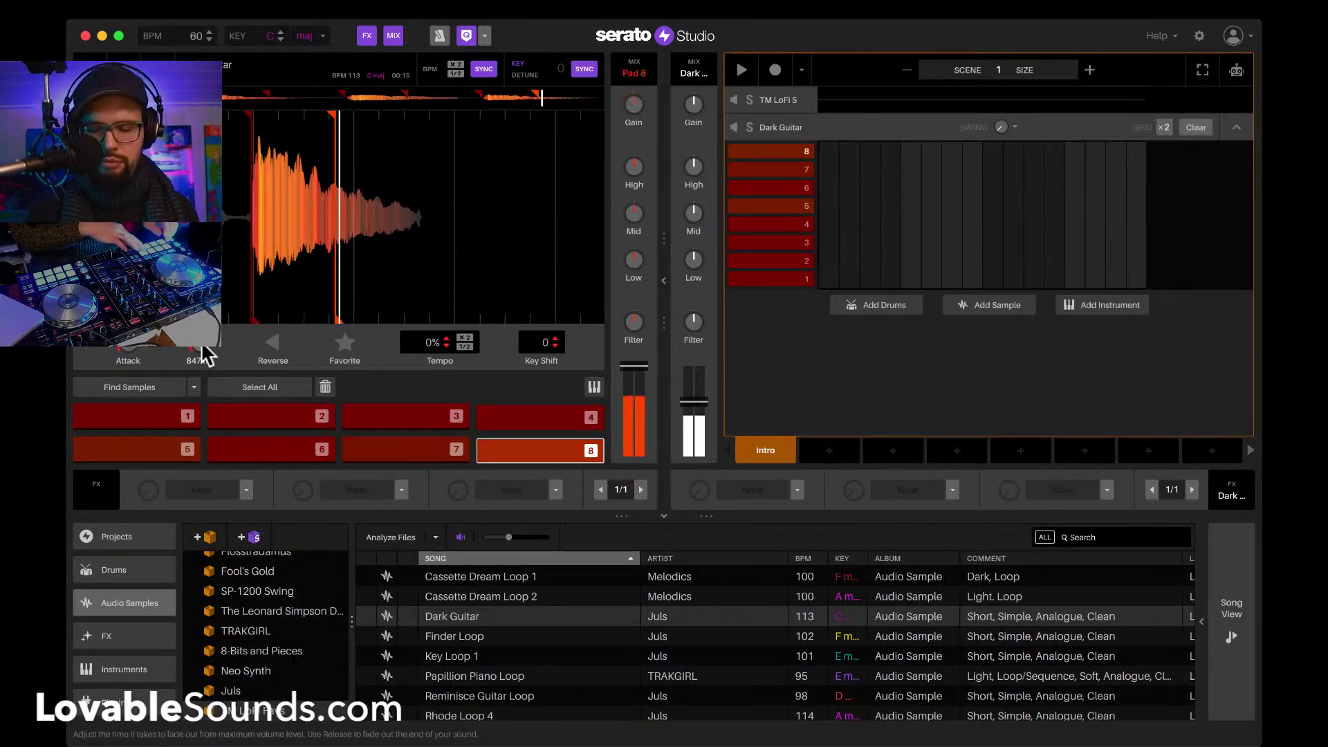
key("7")
key("4")
key("3")
key("2")
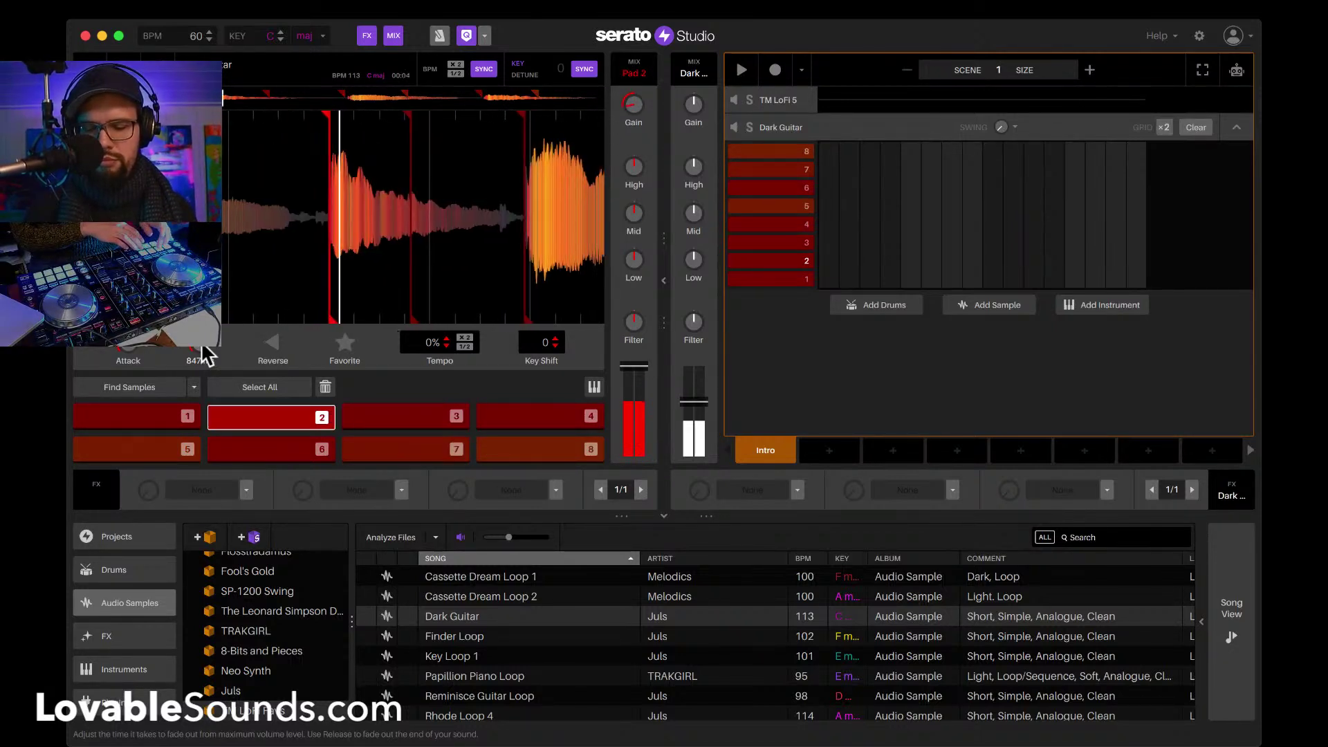
key("1")
key("5")
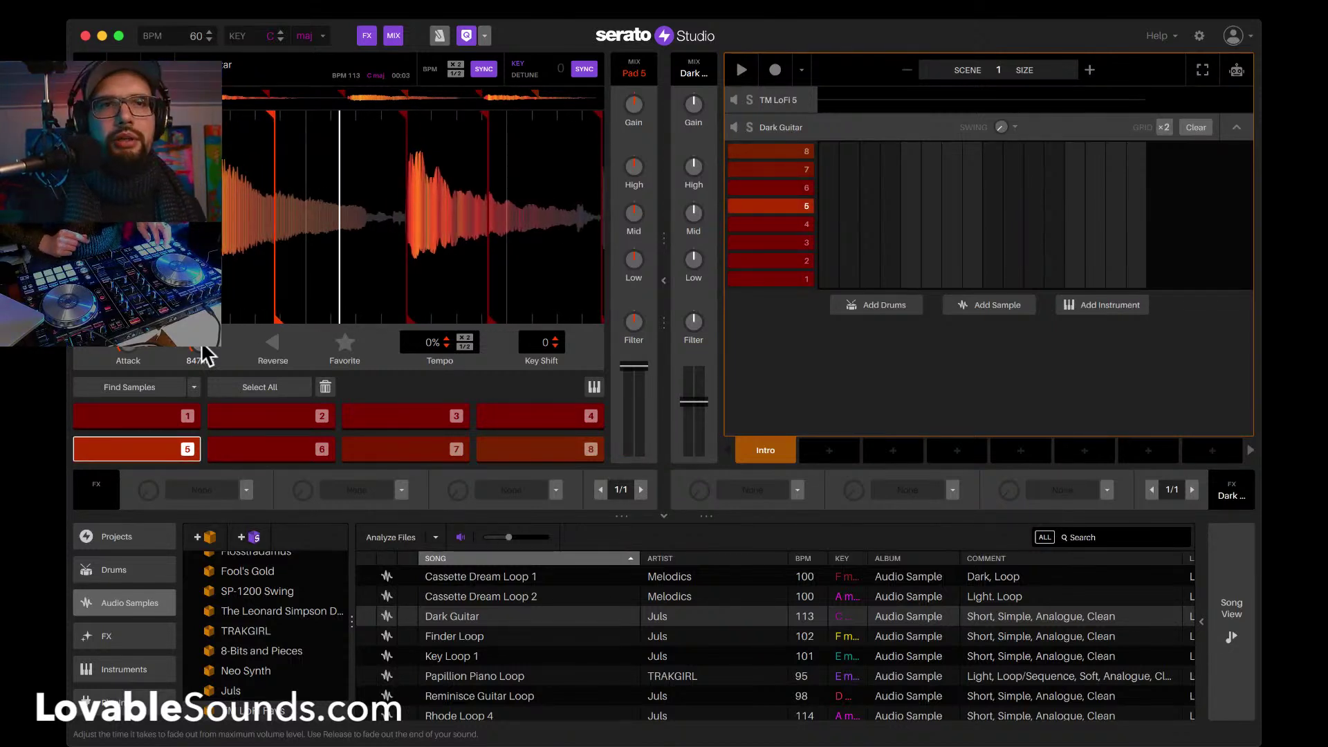
Step: Compare pad 1 with pad 5, and play a softer pattern on pads 5 to 8 ending on pad 5
key("1")
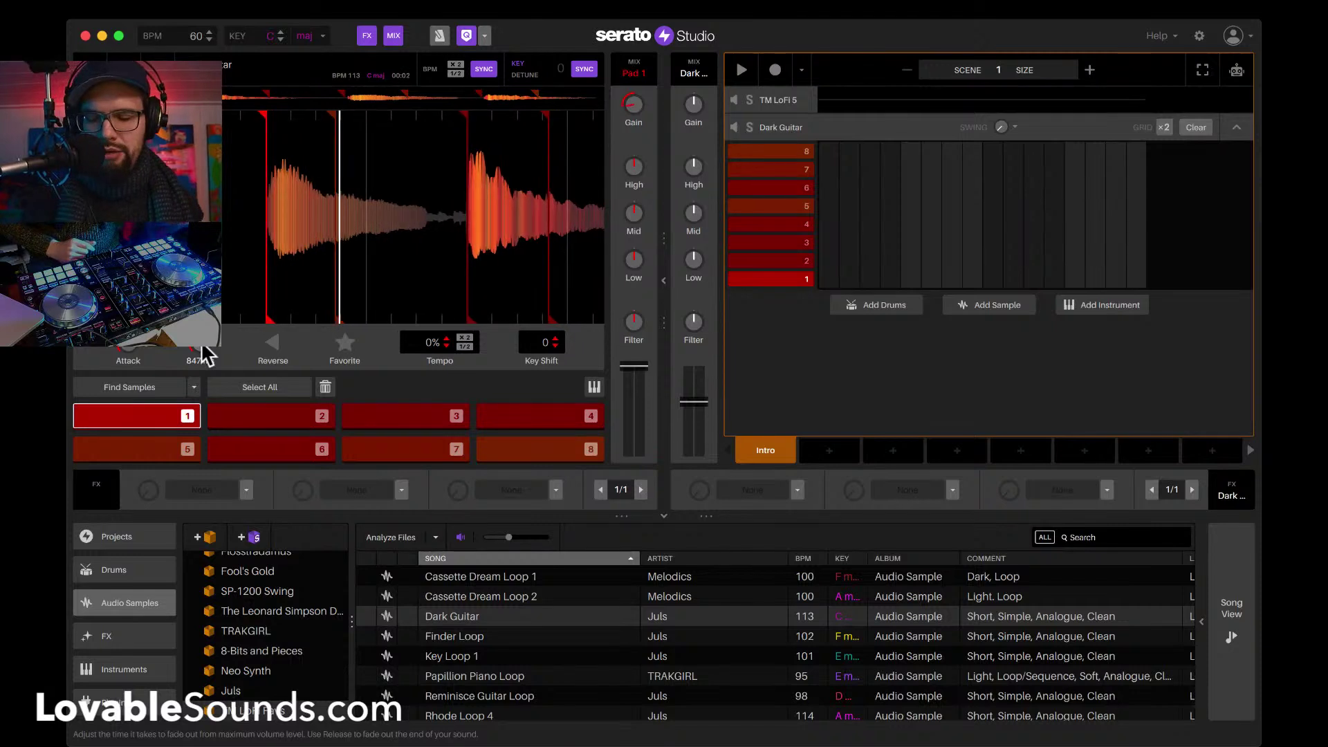
key("5")
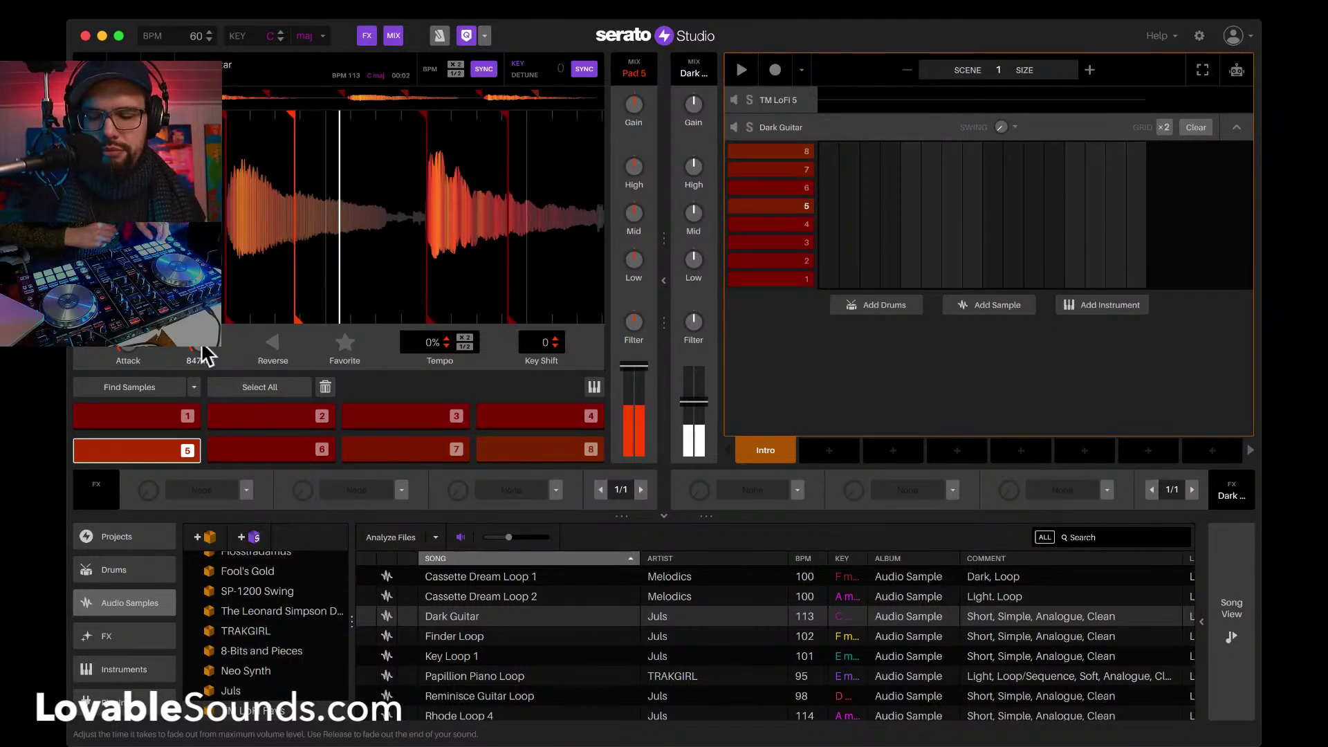
key("8")
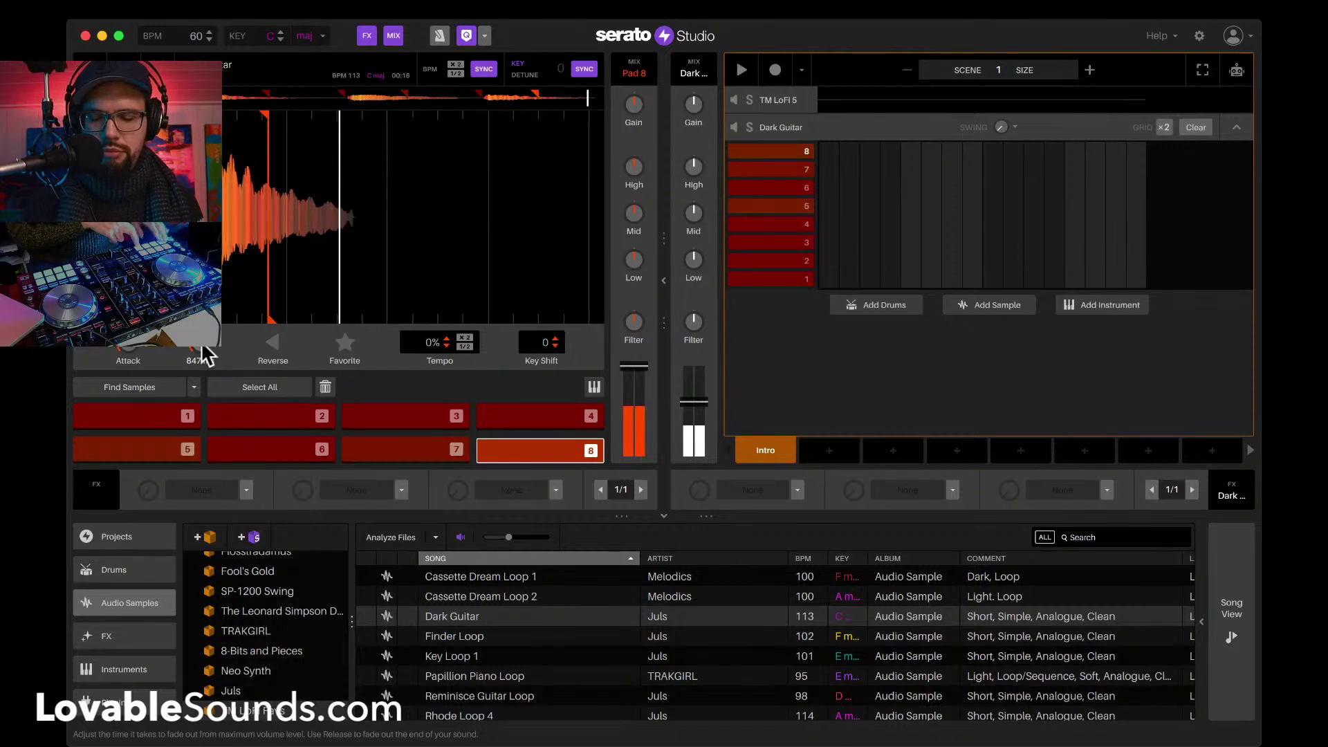
key("5")
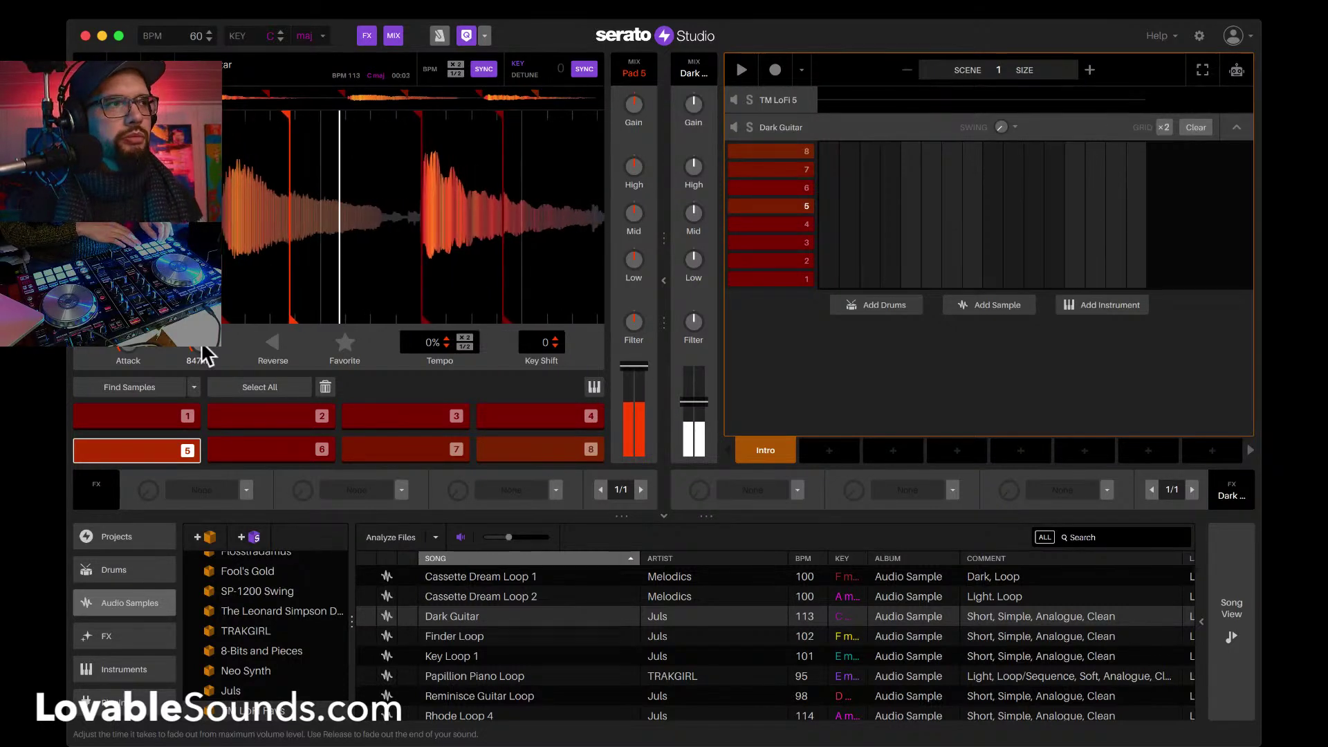
key("6")
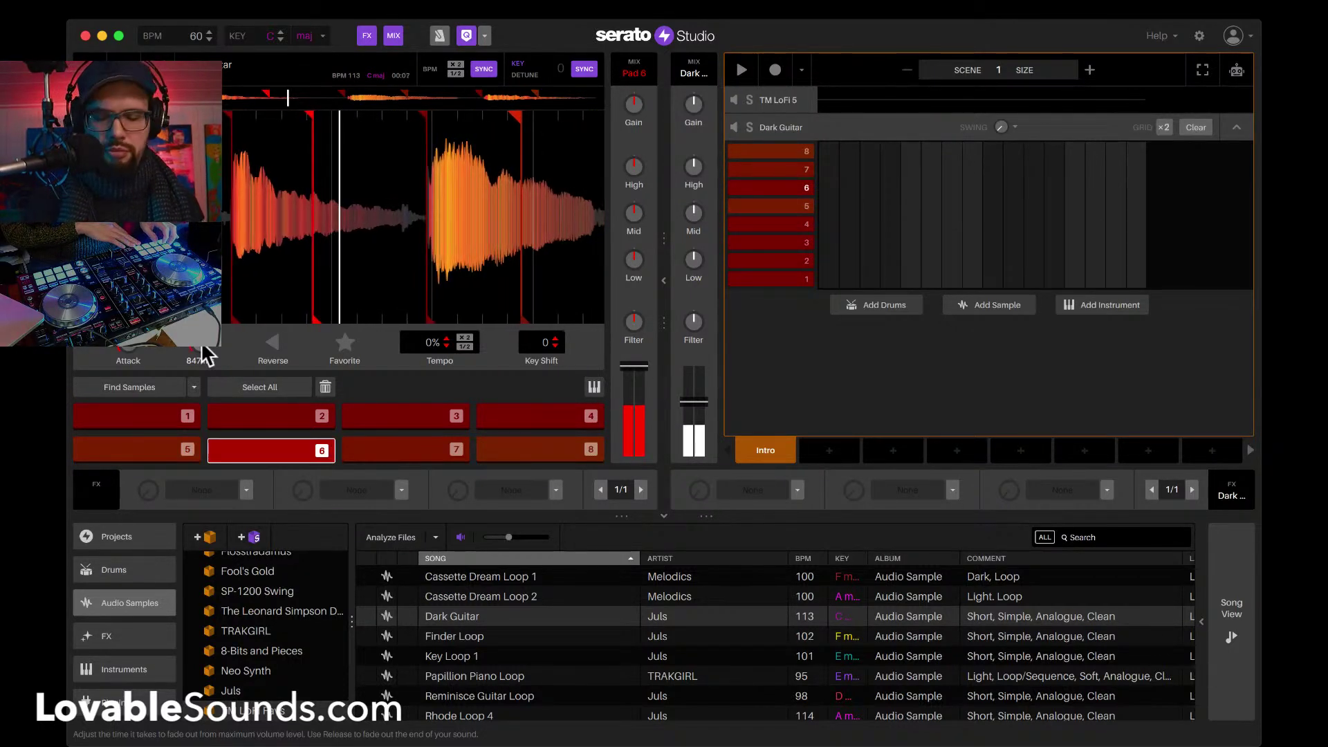
key("7")
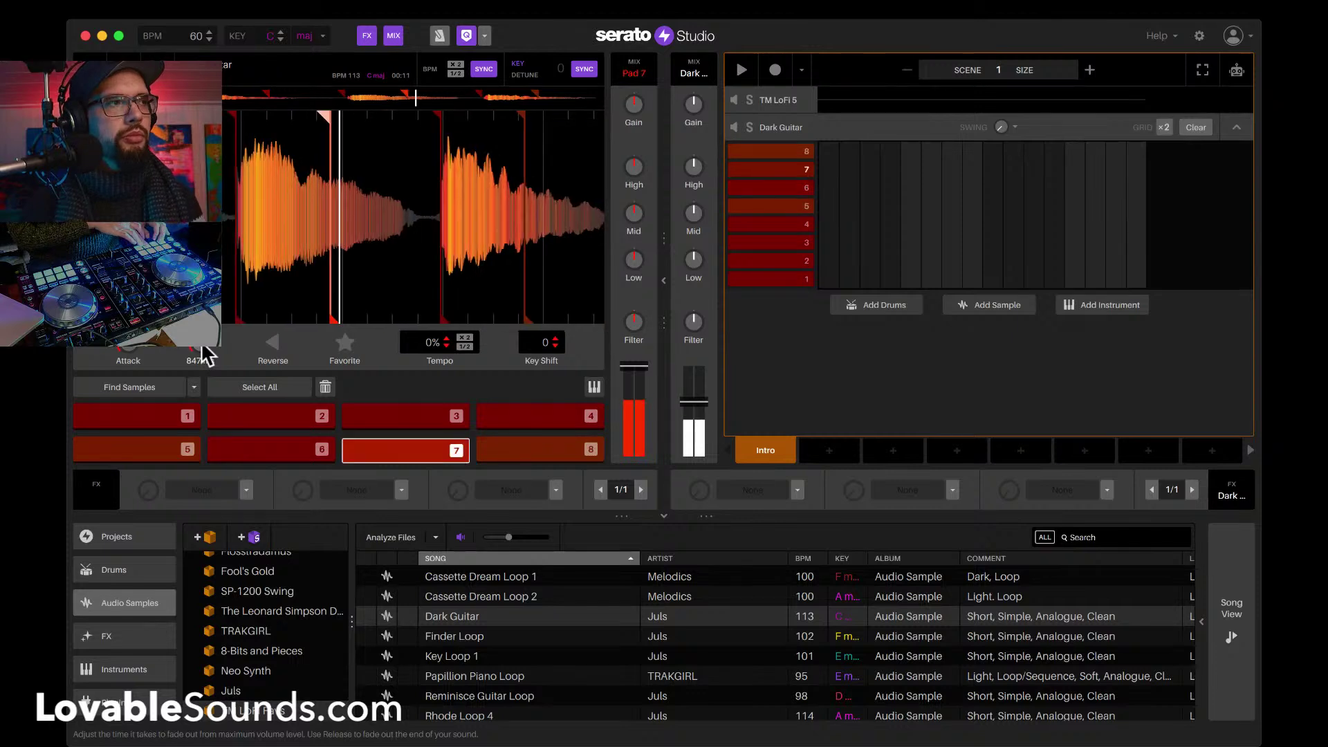
key("5")
key("8")
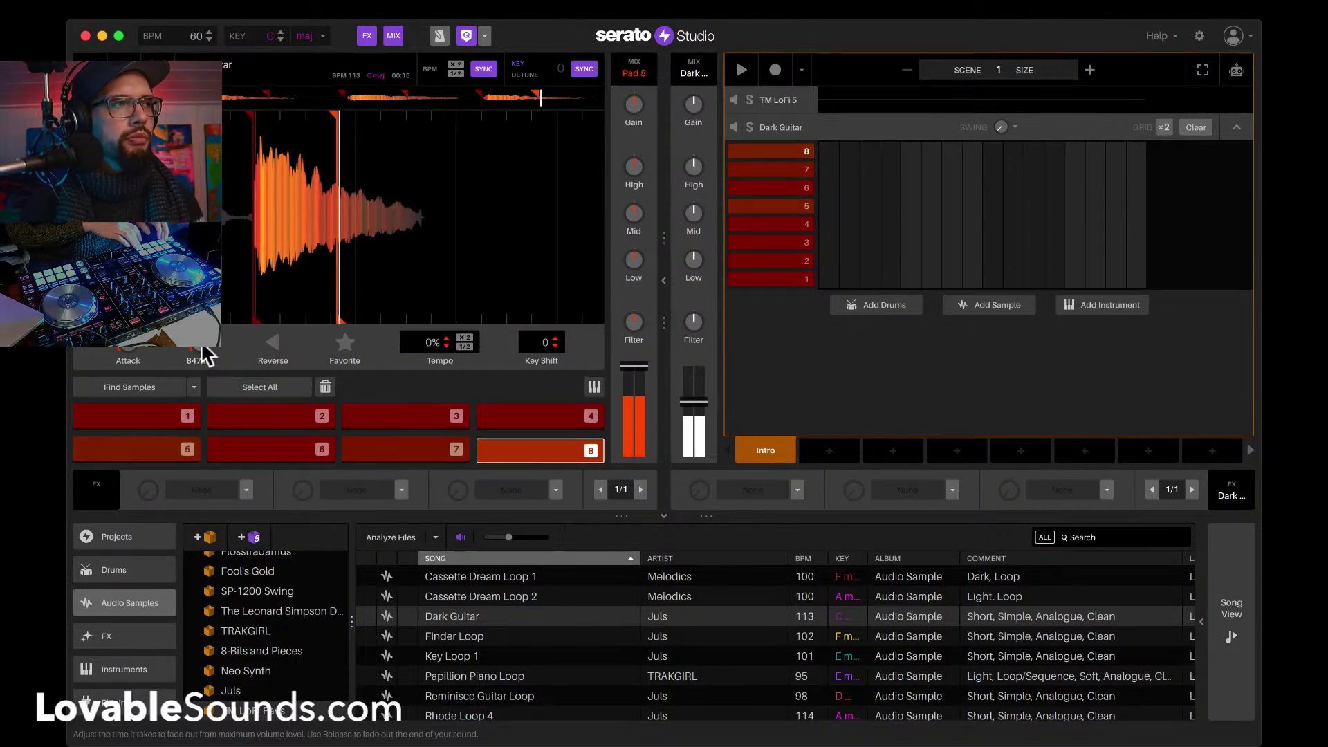
key("5")
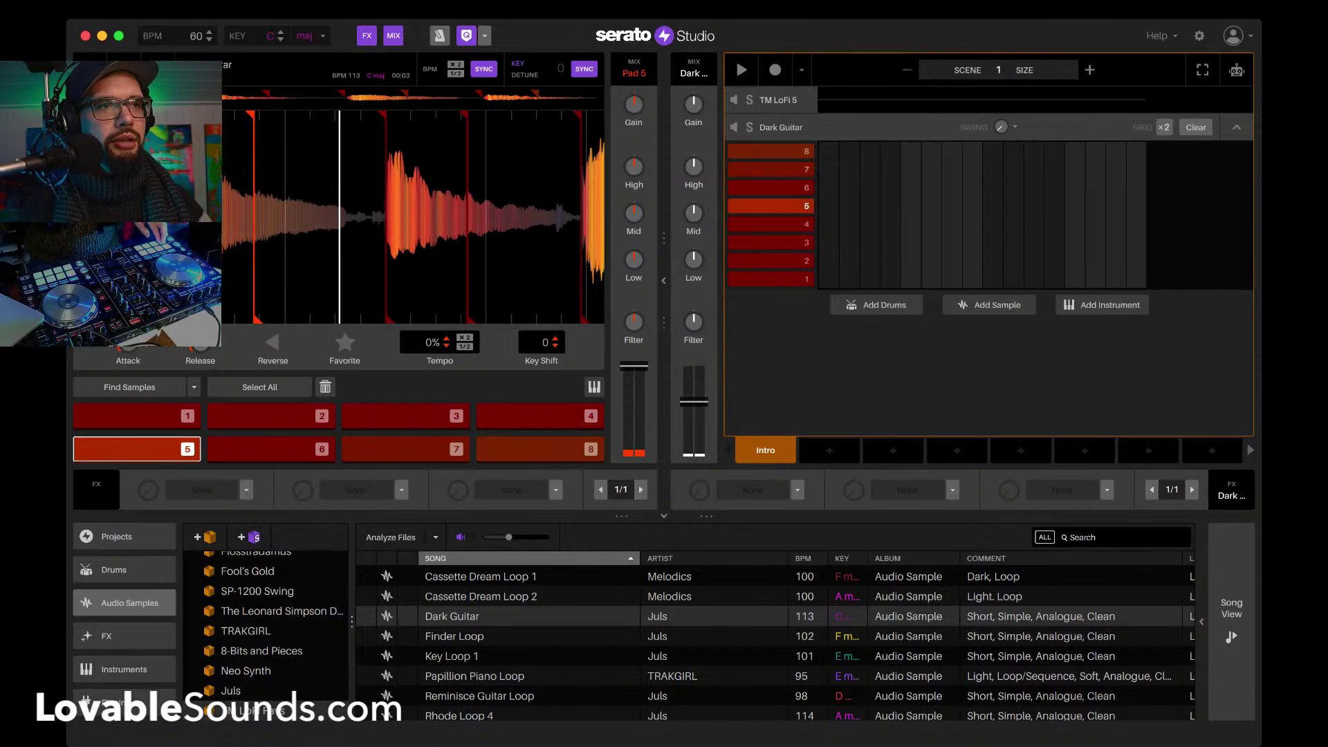
Step: Play the decay cues on pads 5 to 8, returning repeatedly to pads 5 and 7 before ending on pad 8
key("5")
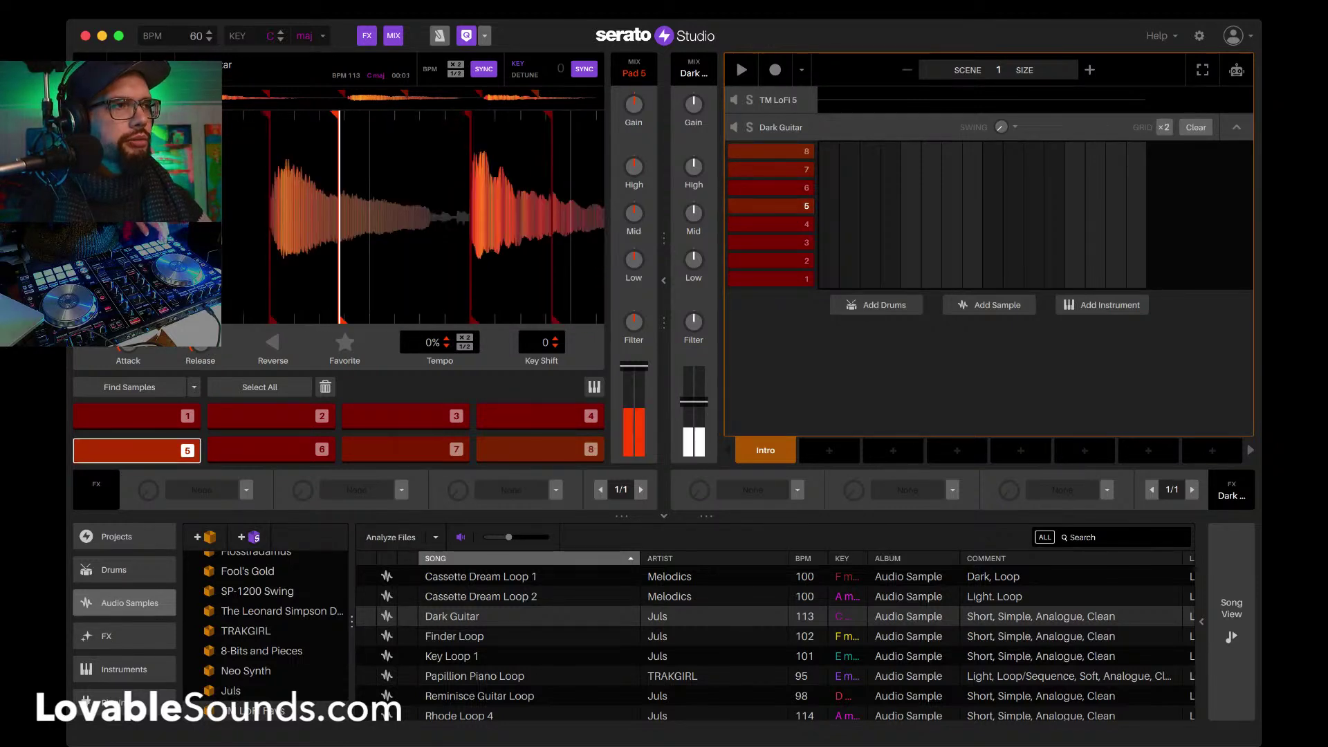
key("6")
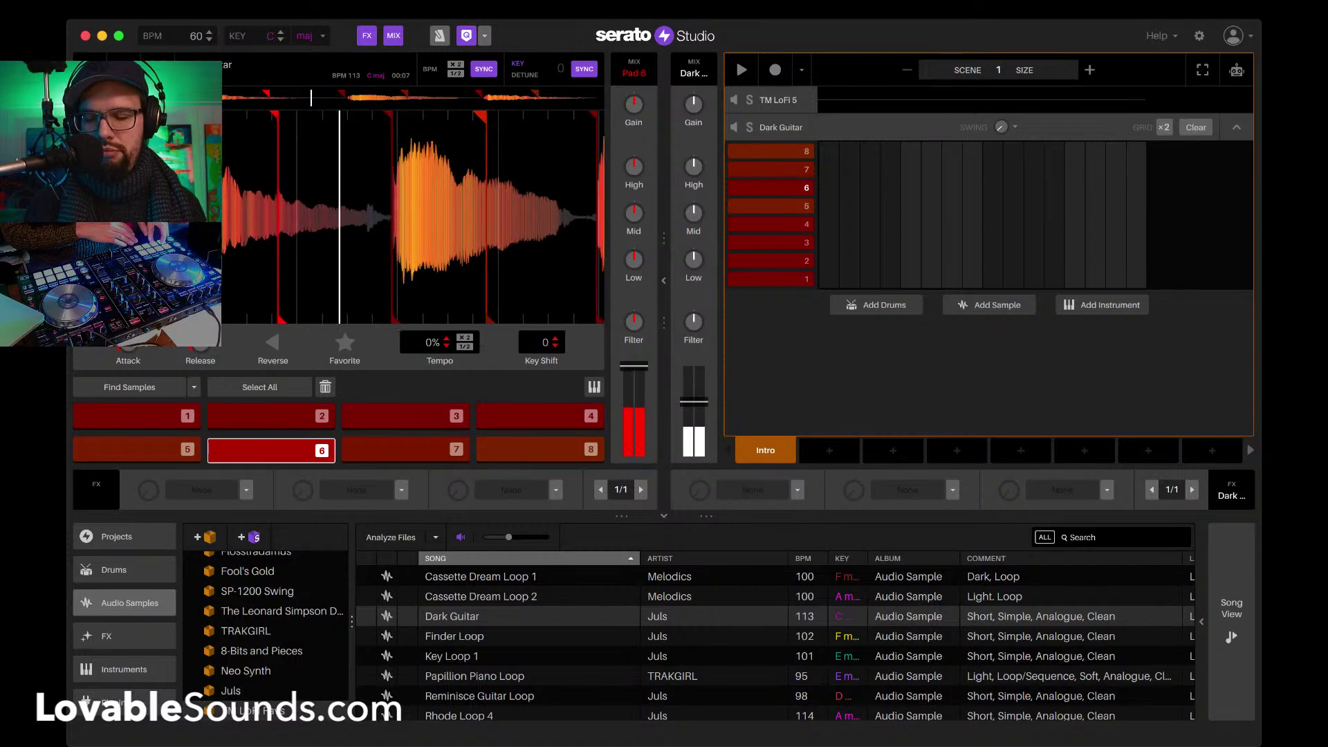
key("7")
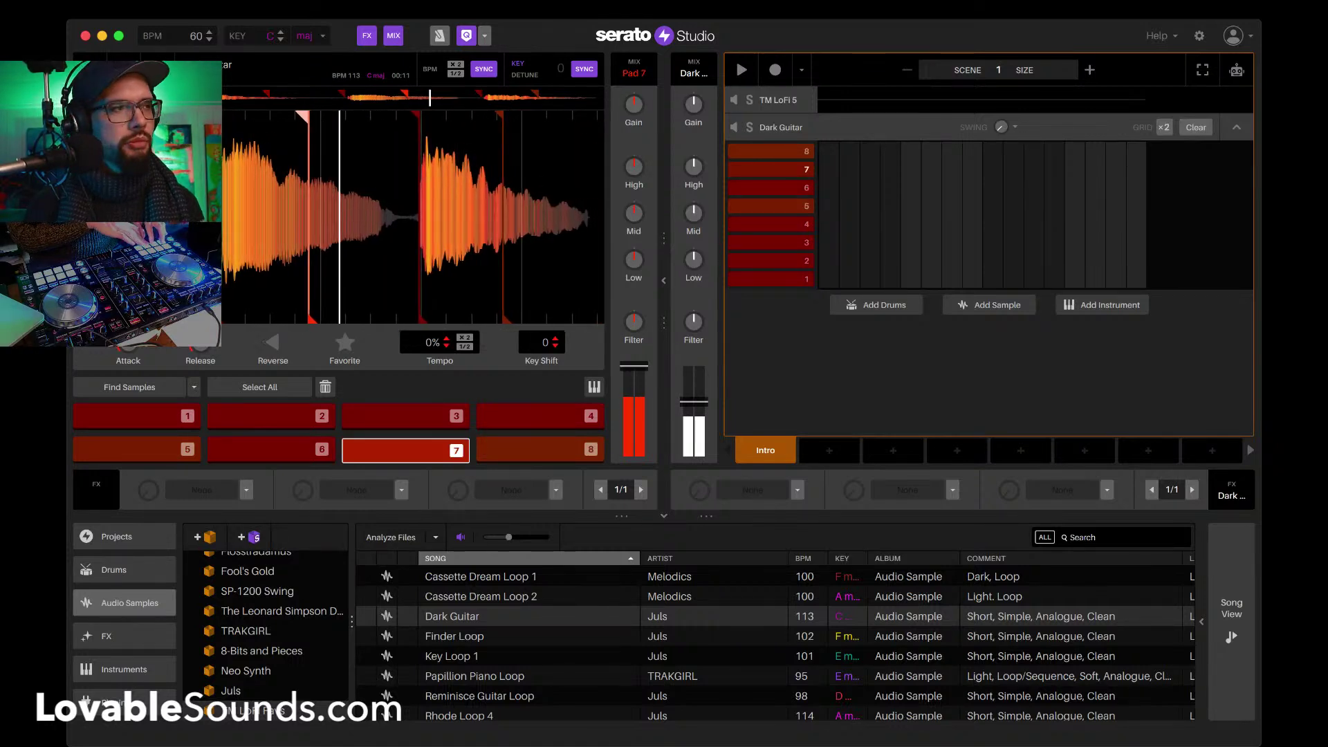
key("5")
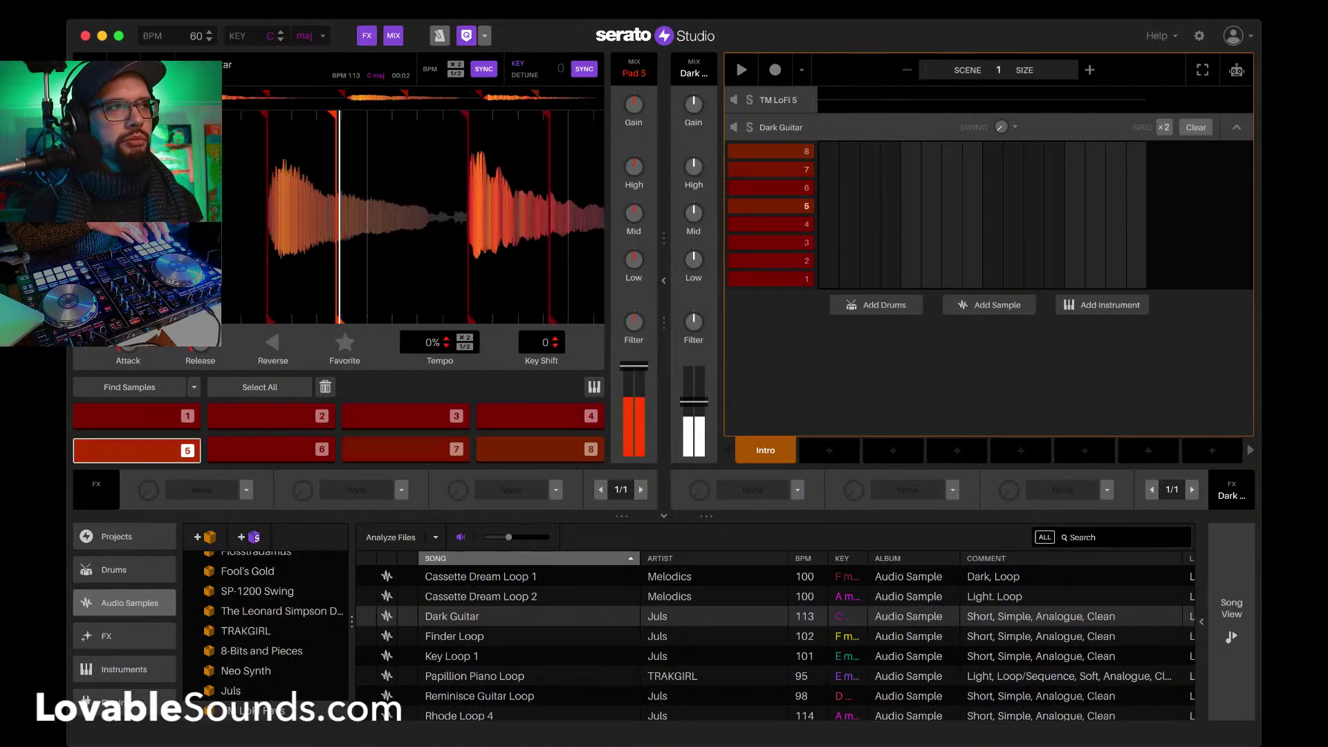
key("7")
key("5")
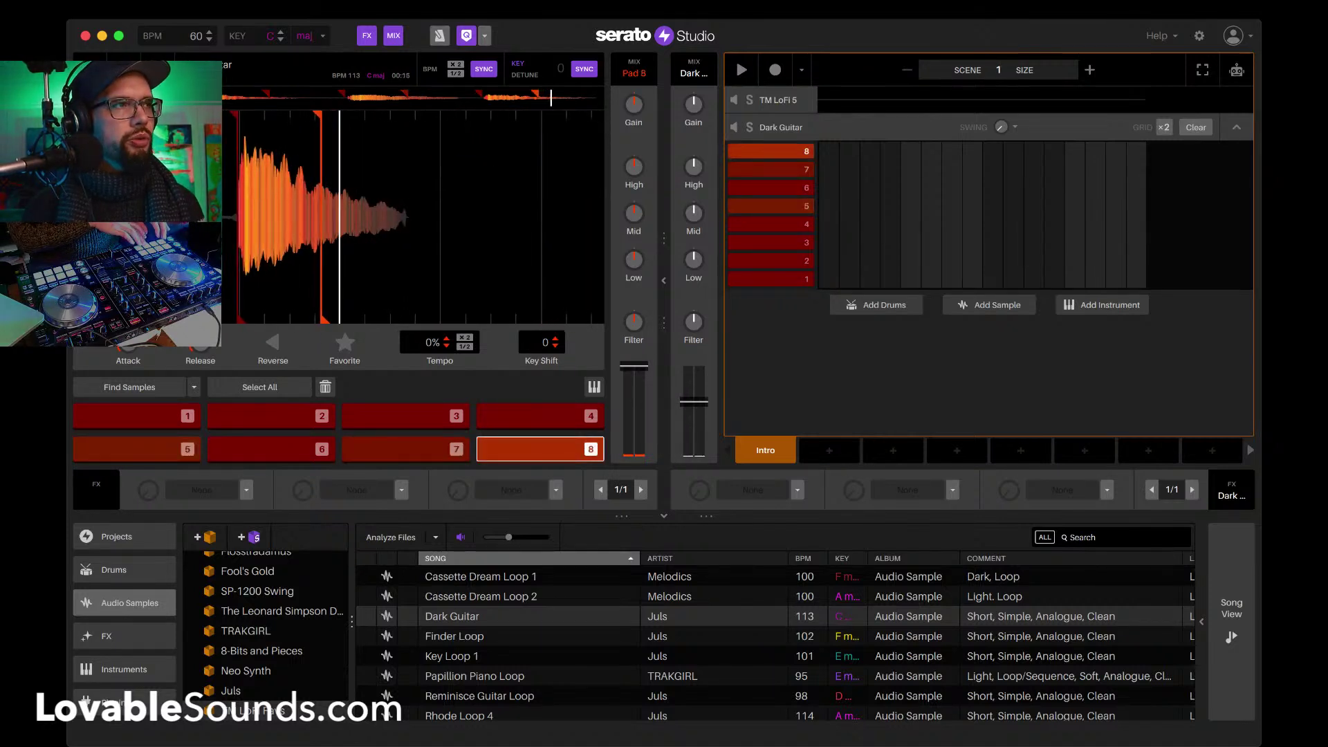
key("7")
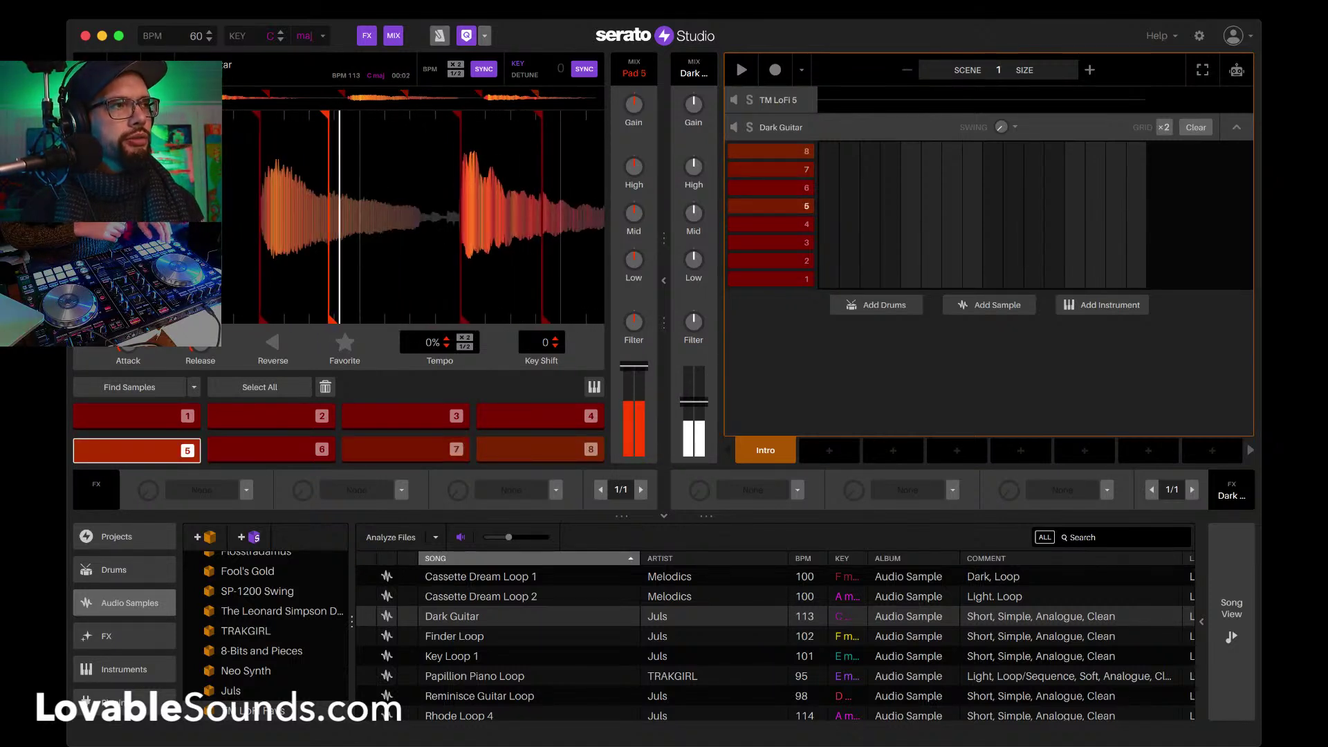
key("6")
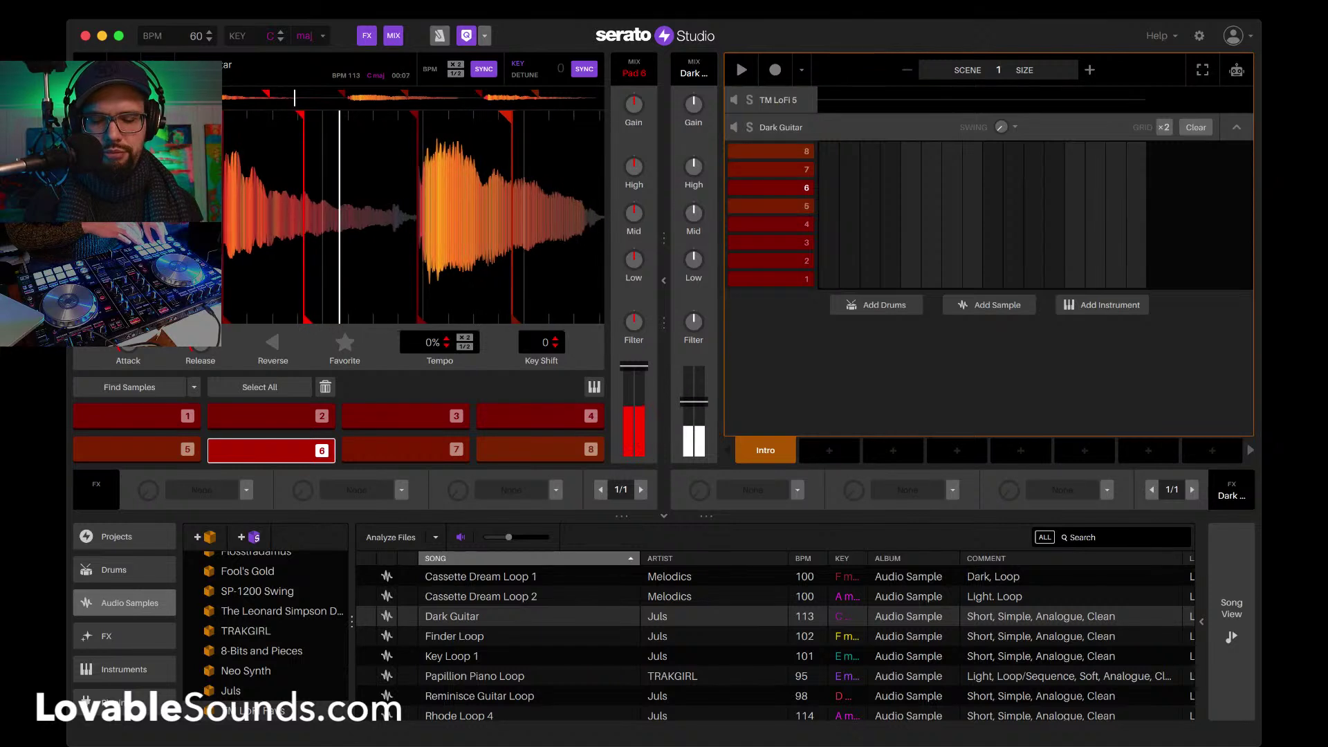
key("8")
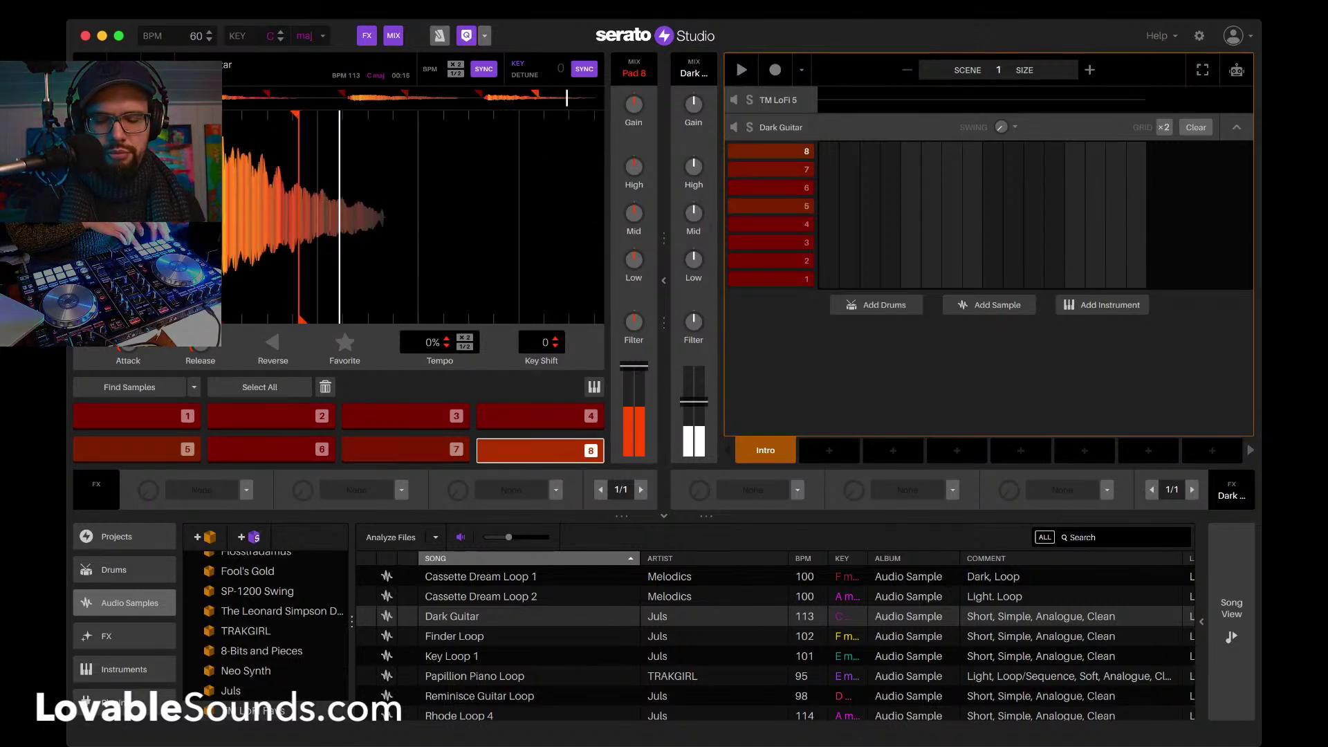
Step: Play the onset cues on pads 1, 4, 1 and 2 for comparison with the decay cues
key("1")
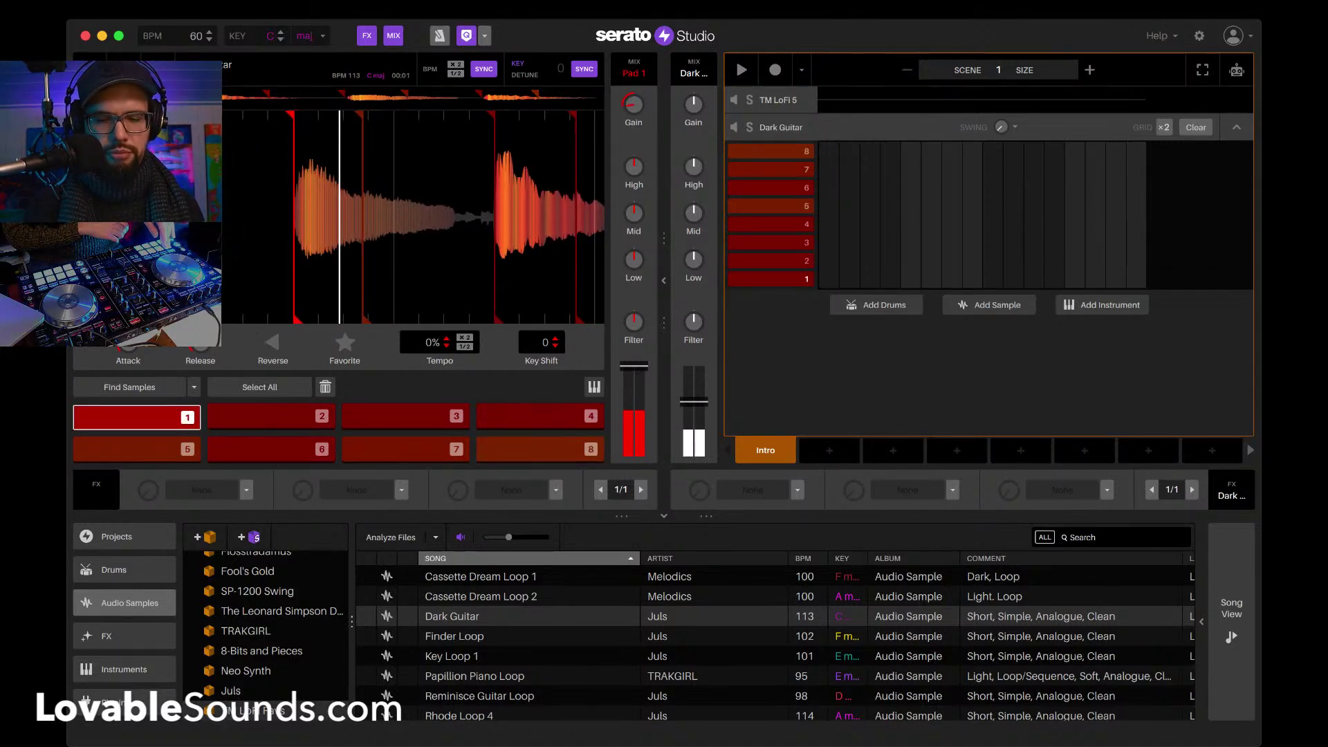
key("4")
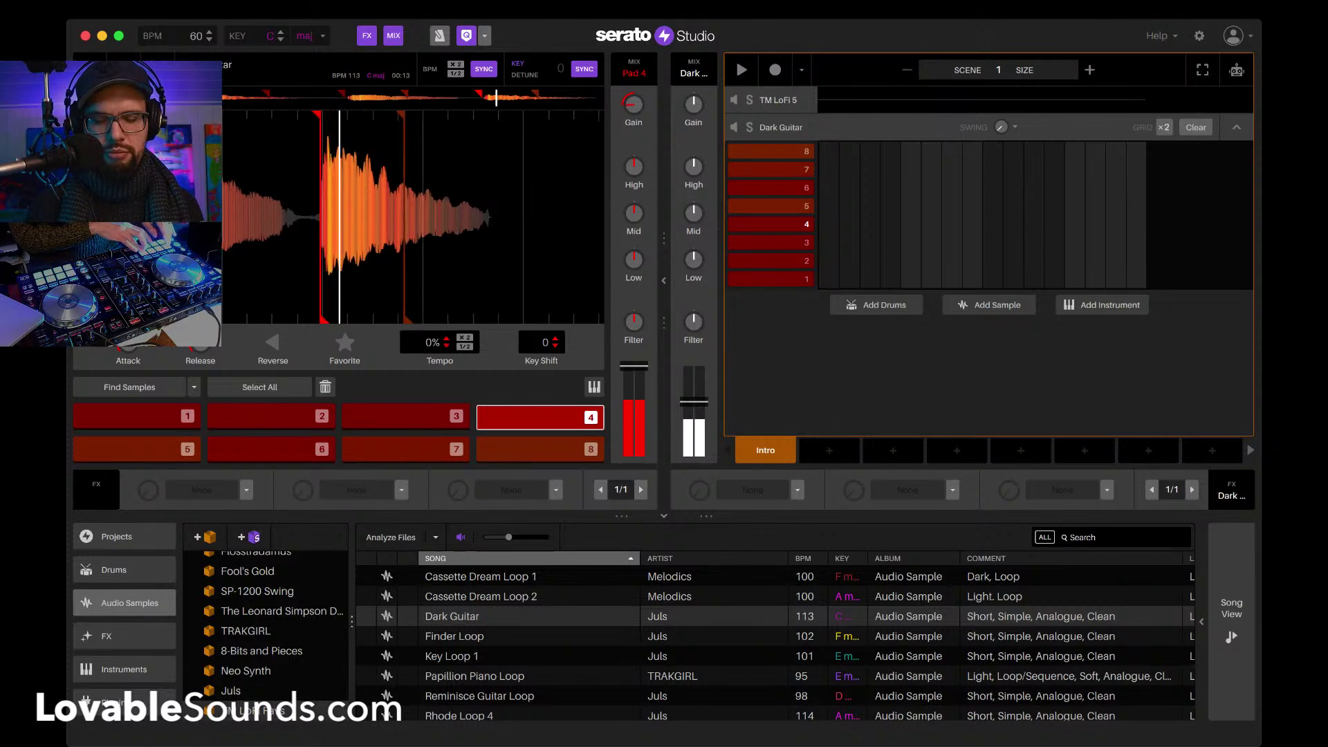
key("1")
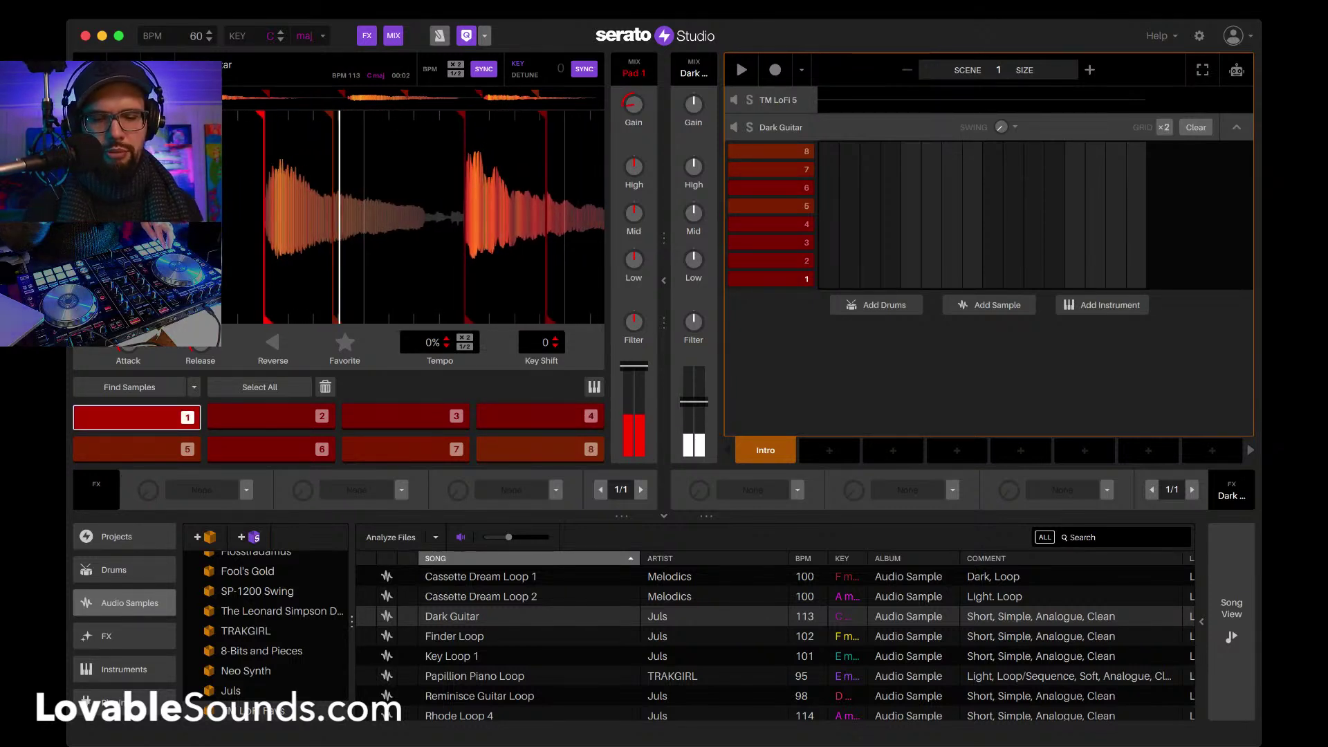
key("2")
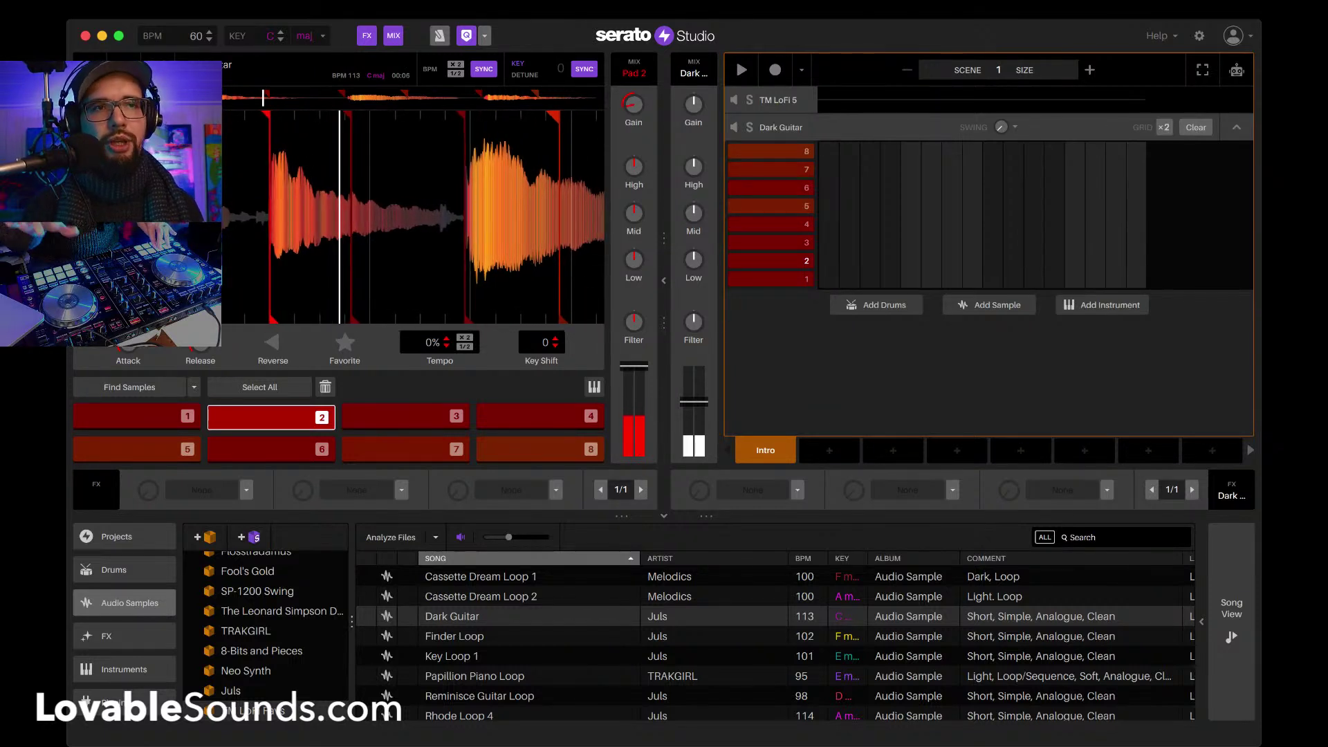
Step: Retrigger pads 5 and 6 several times, and compare pad 6 with pad 1
key("5")
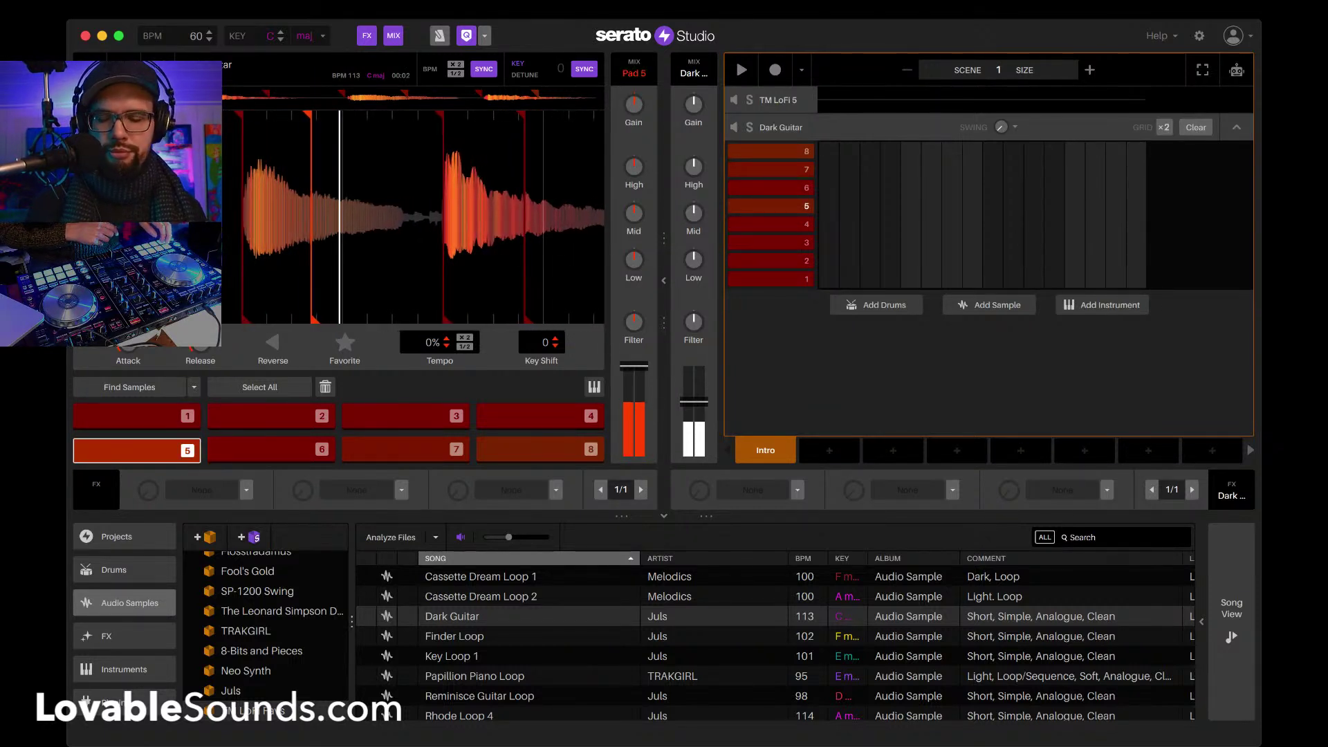
key("5")
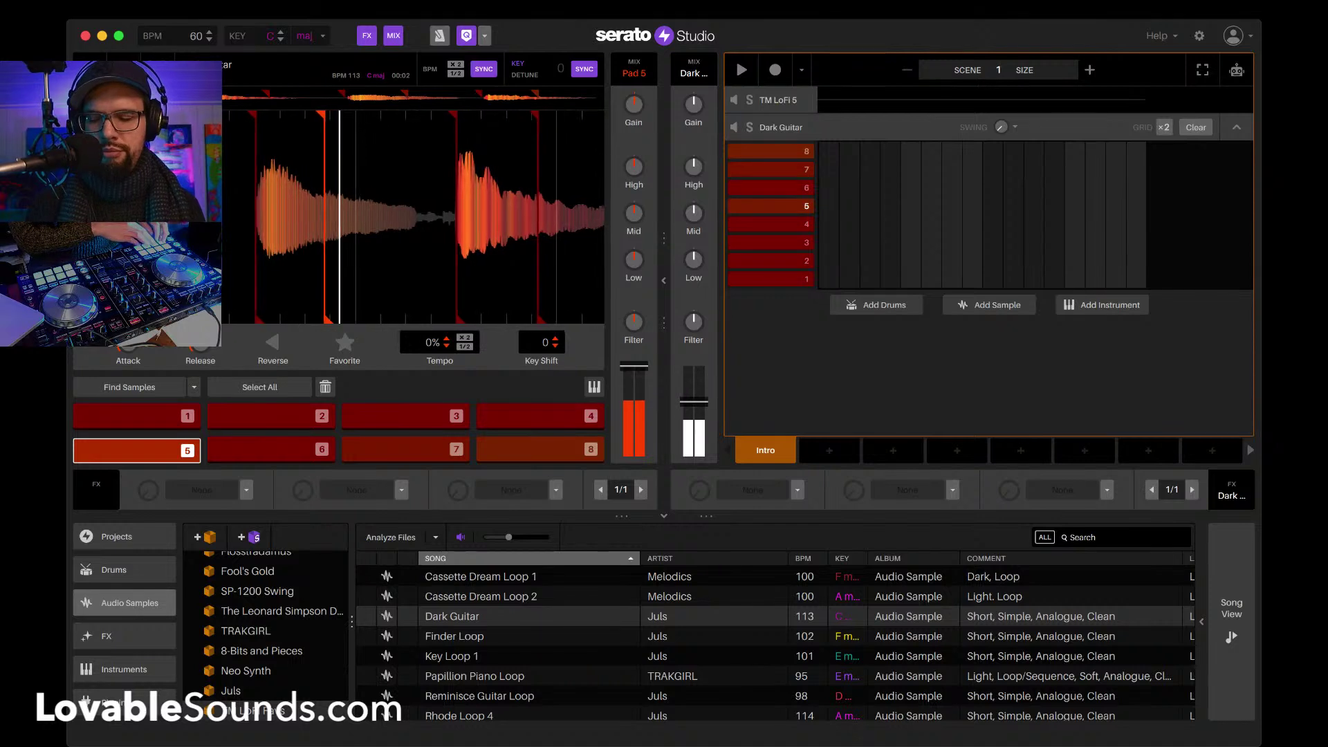
key("6")
key("6")
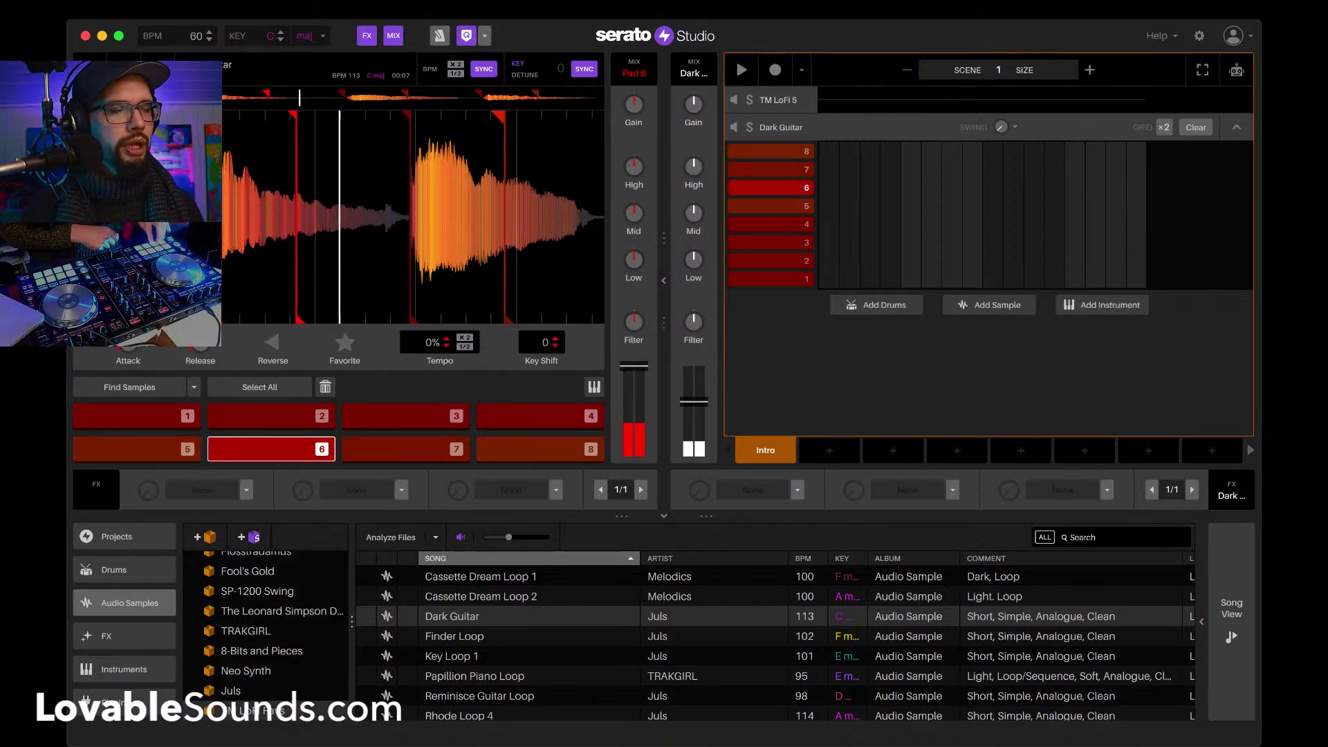
key("6")
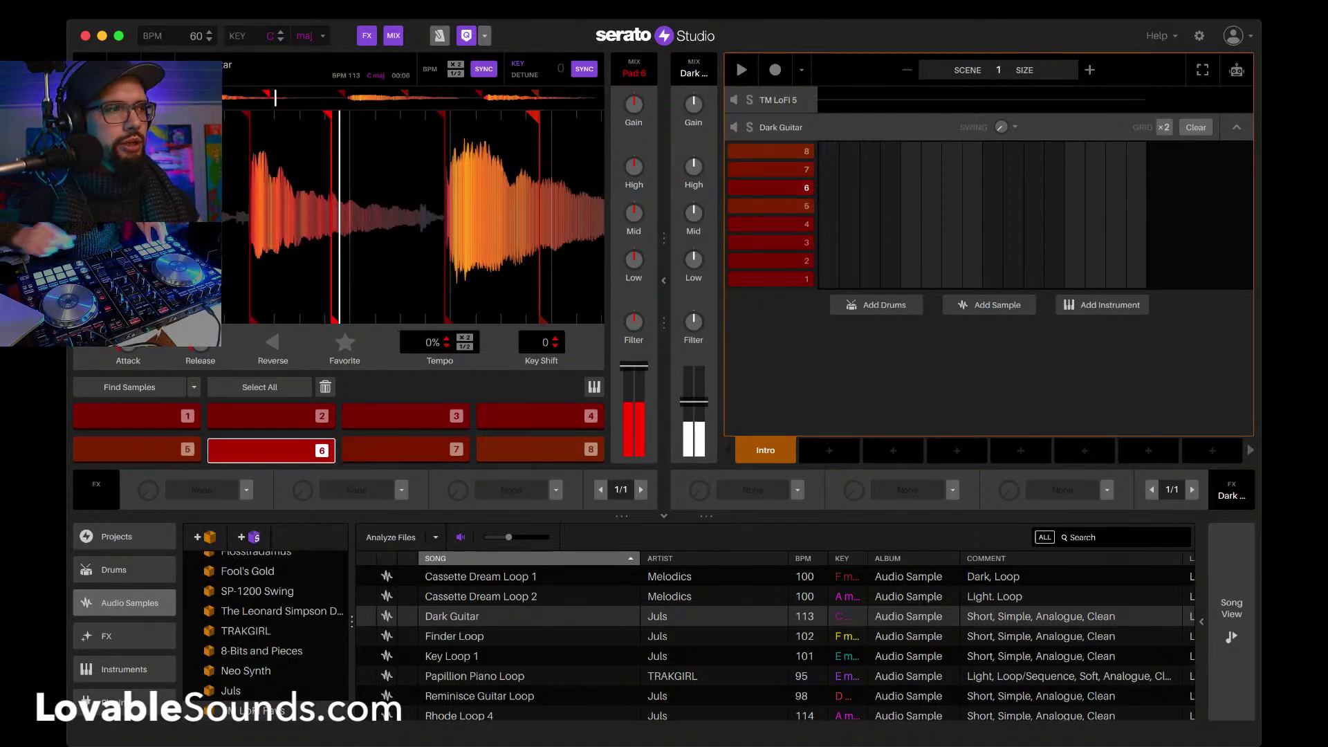
key("1")
key("6")
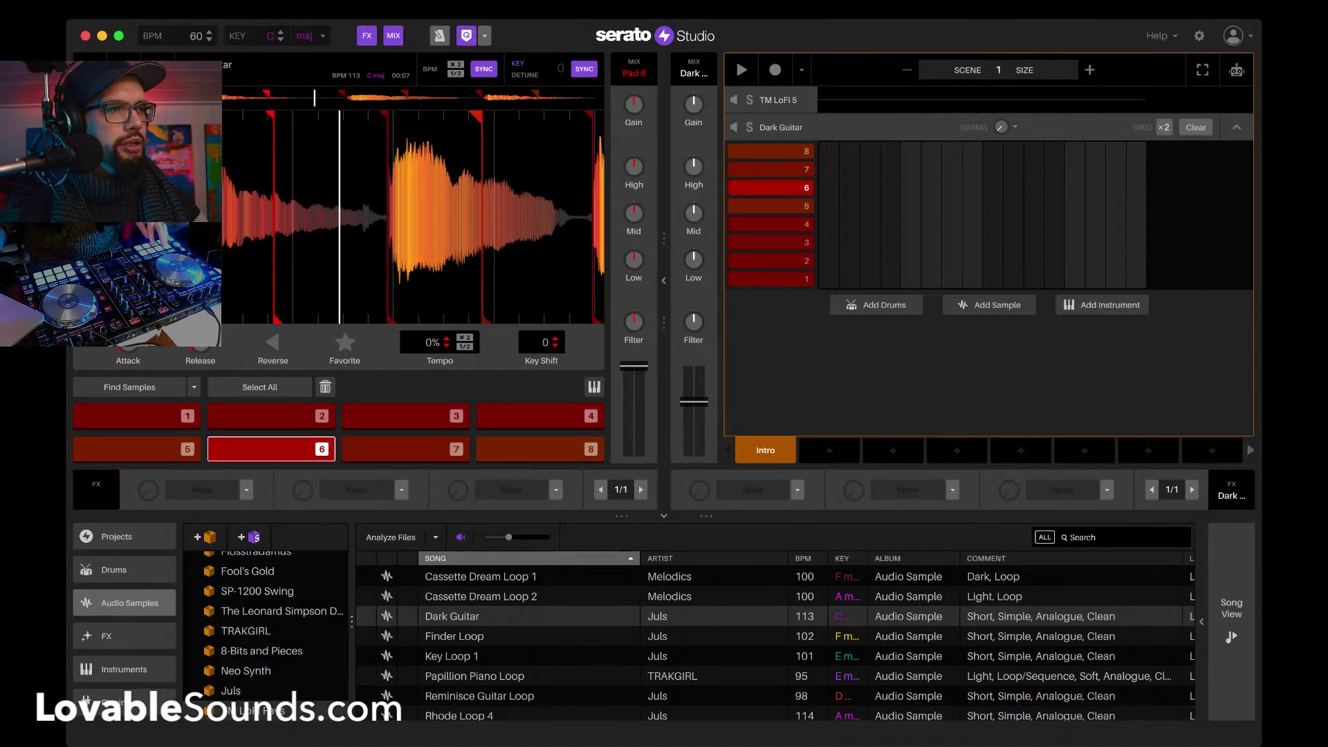
Step: Load MEqualizer from the Fav Effects crate into the middle effect slot of the Dark Guitar deck
left_click(124, 702)
left_click(244, 638)
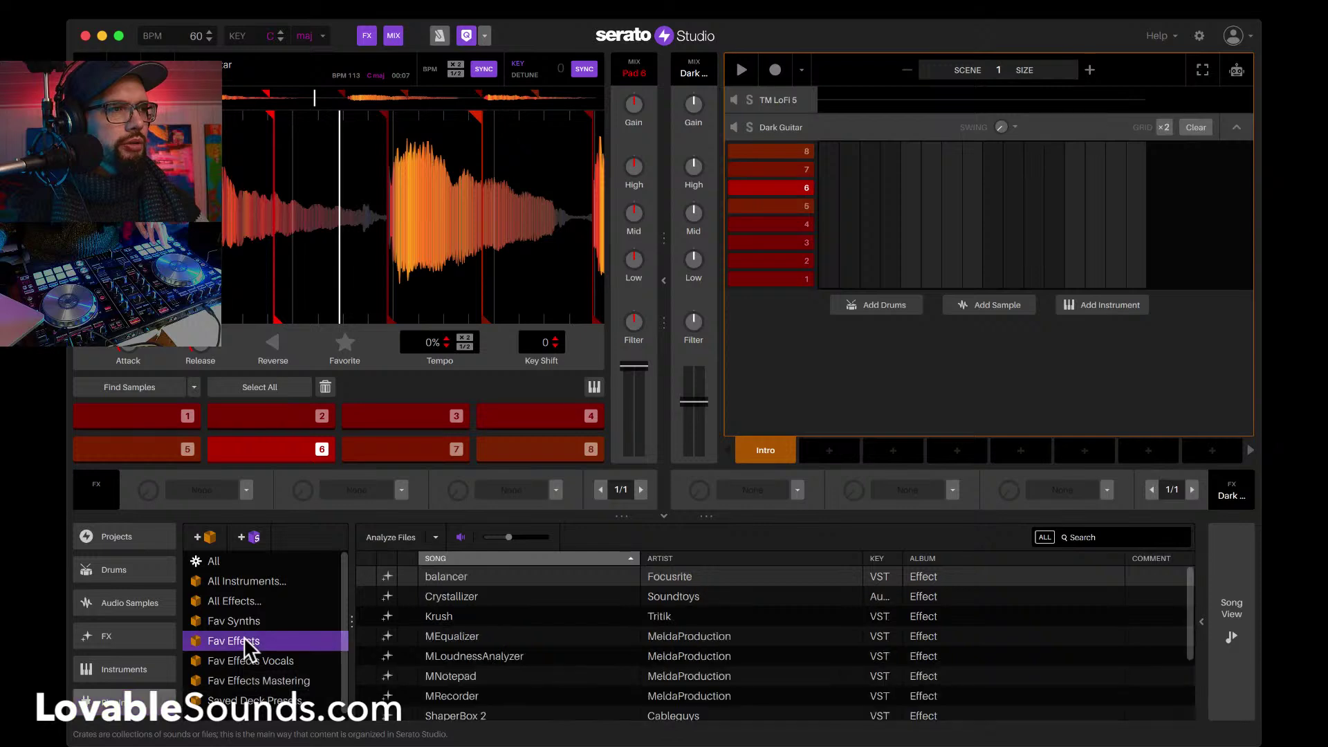
left_click_drag(459, 637, 893, 495)
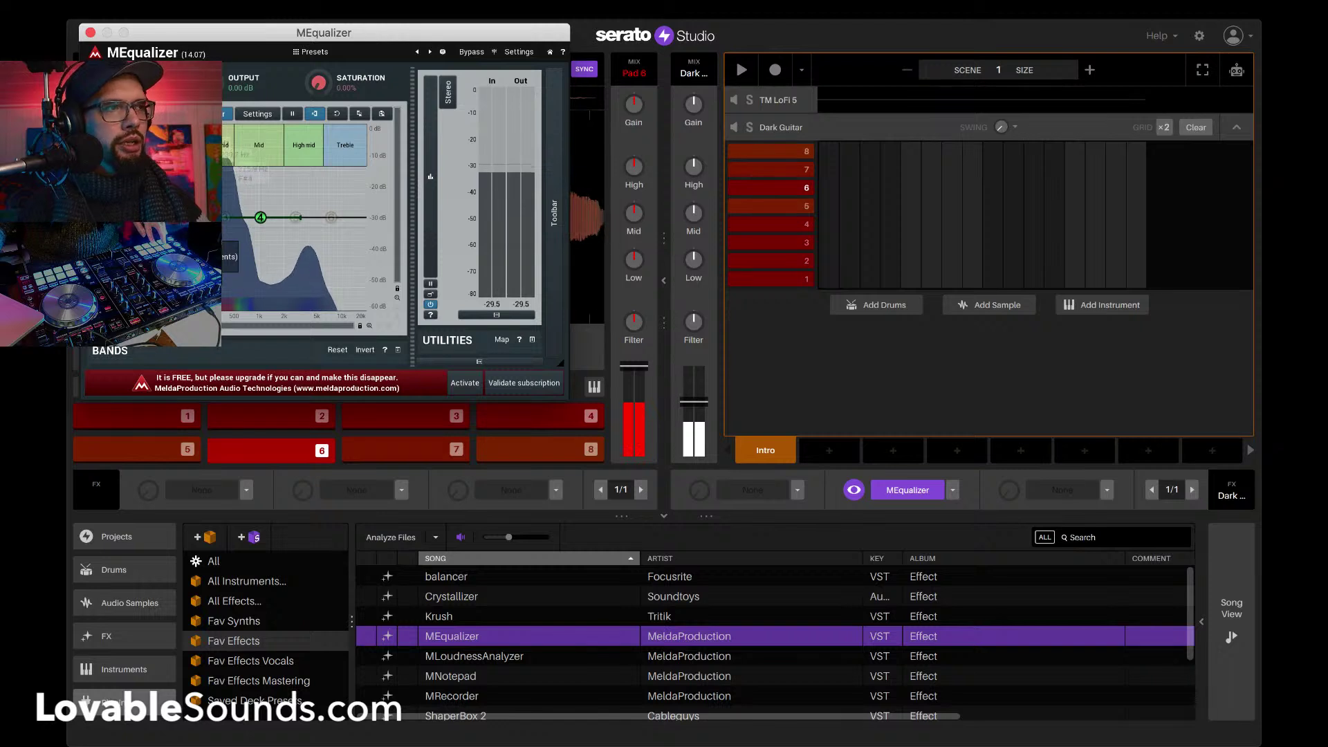
Step: Play pads 3, 2, 4, 1 and 6 to examine their frequency spectrum in MEqualizer
key("3")
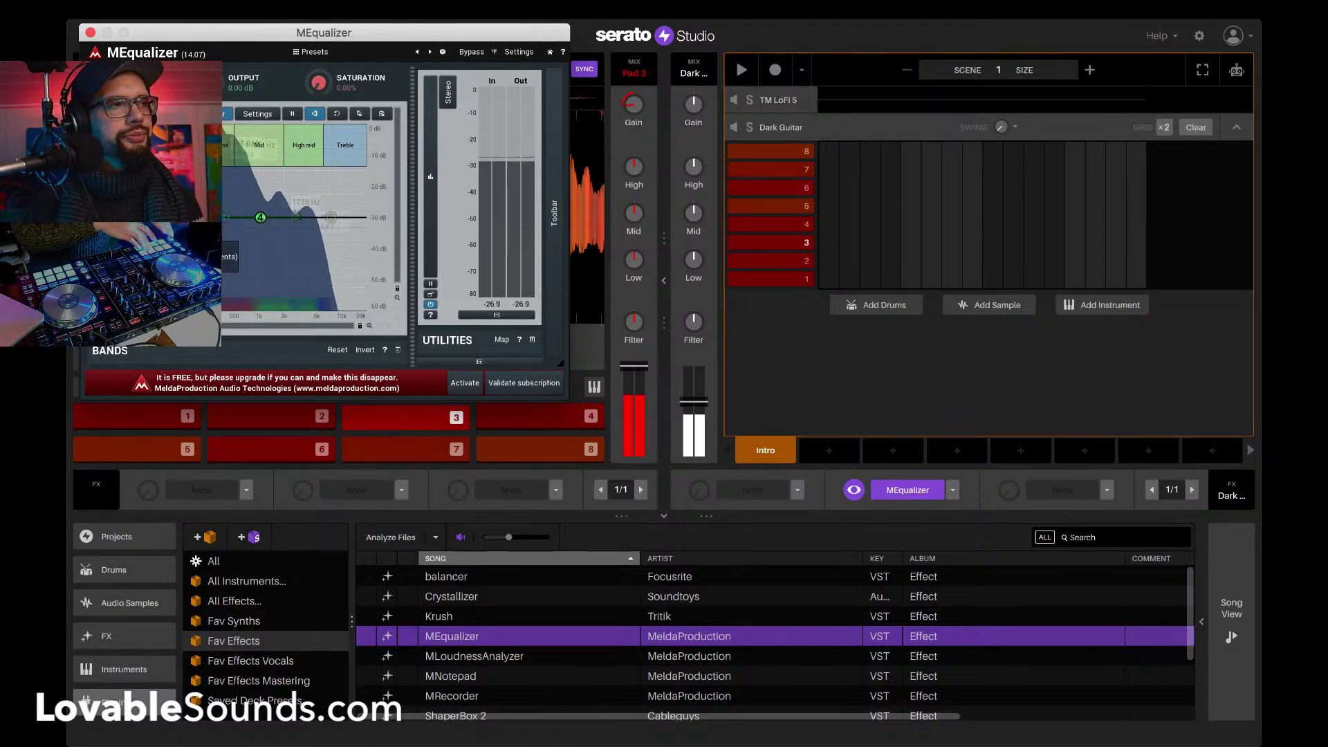
key("2")
key("4")
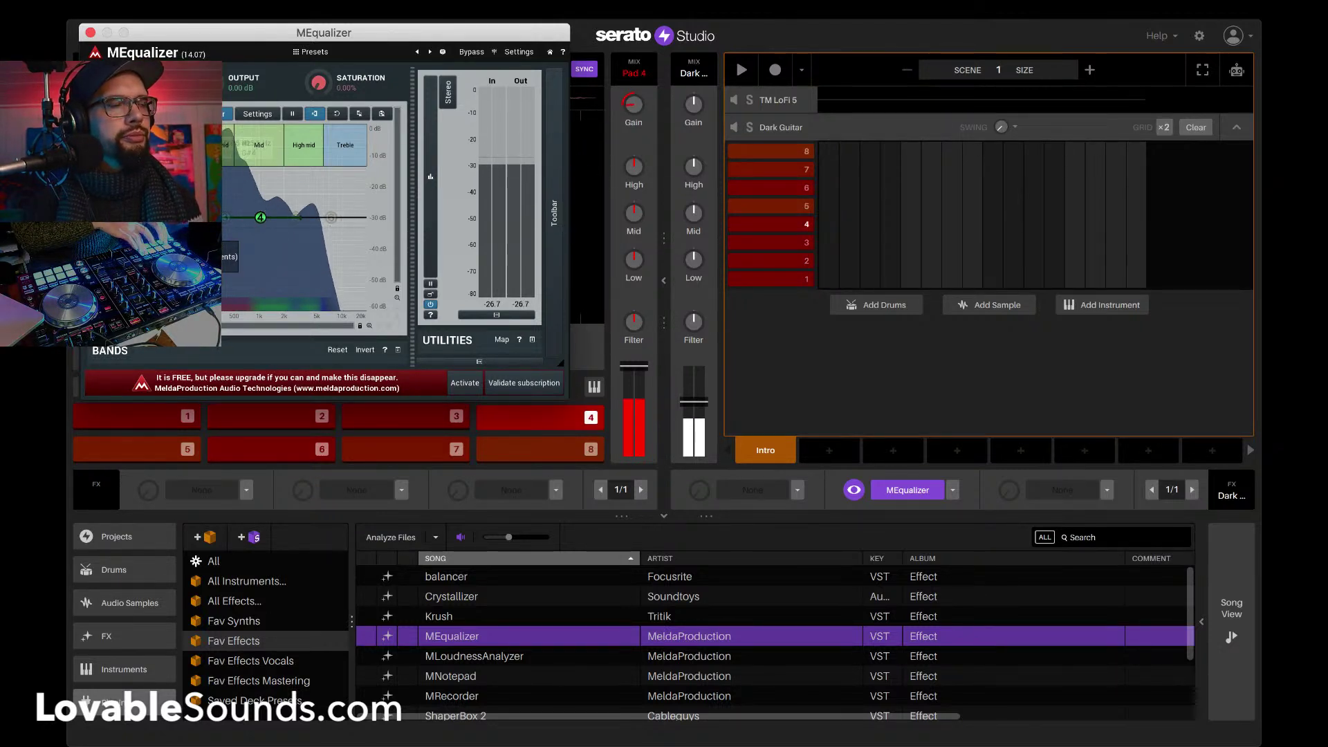
key("1")
key("6")
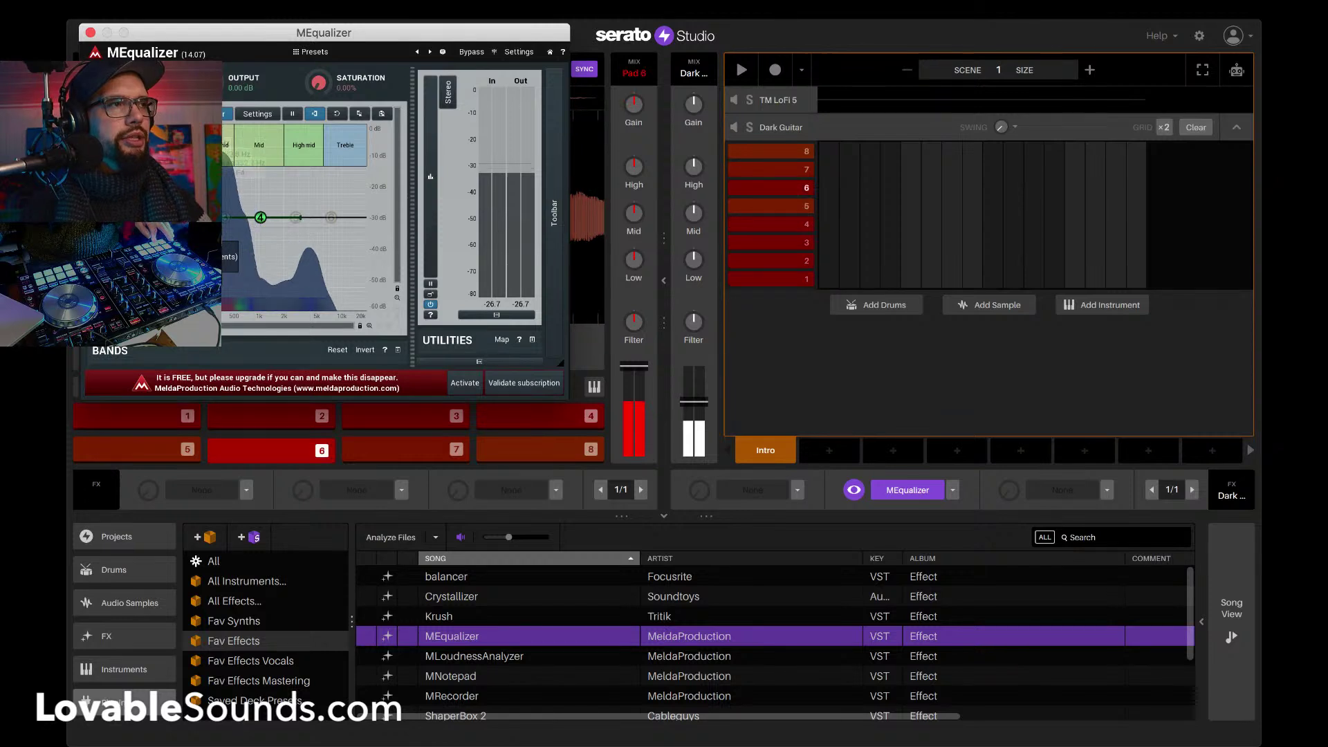
Step: Roll off the low frequencies in MEqualizer and audition the result with pads 2, 1, 5, 7, 6 and 8
key("2")
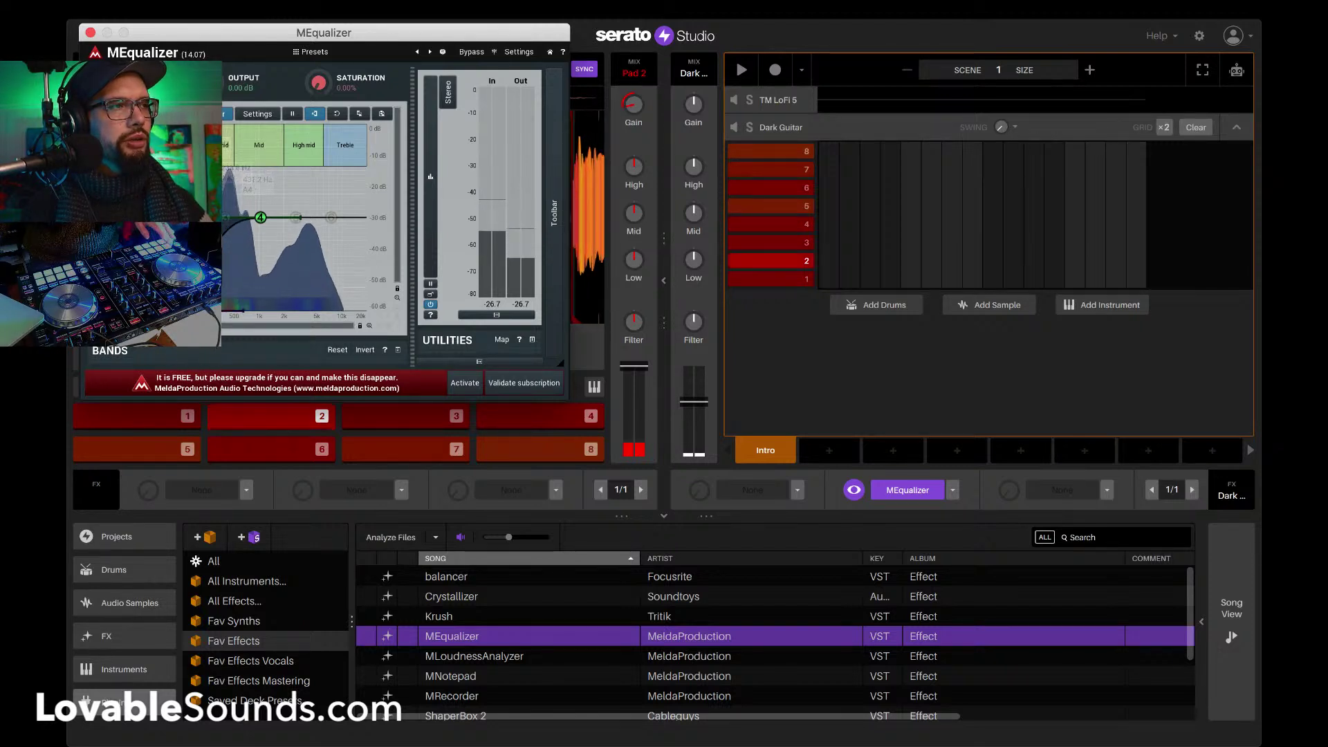
key("1")
key("2")
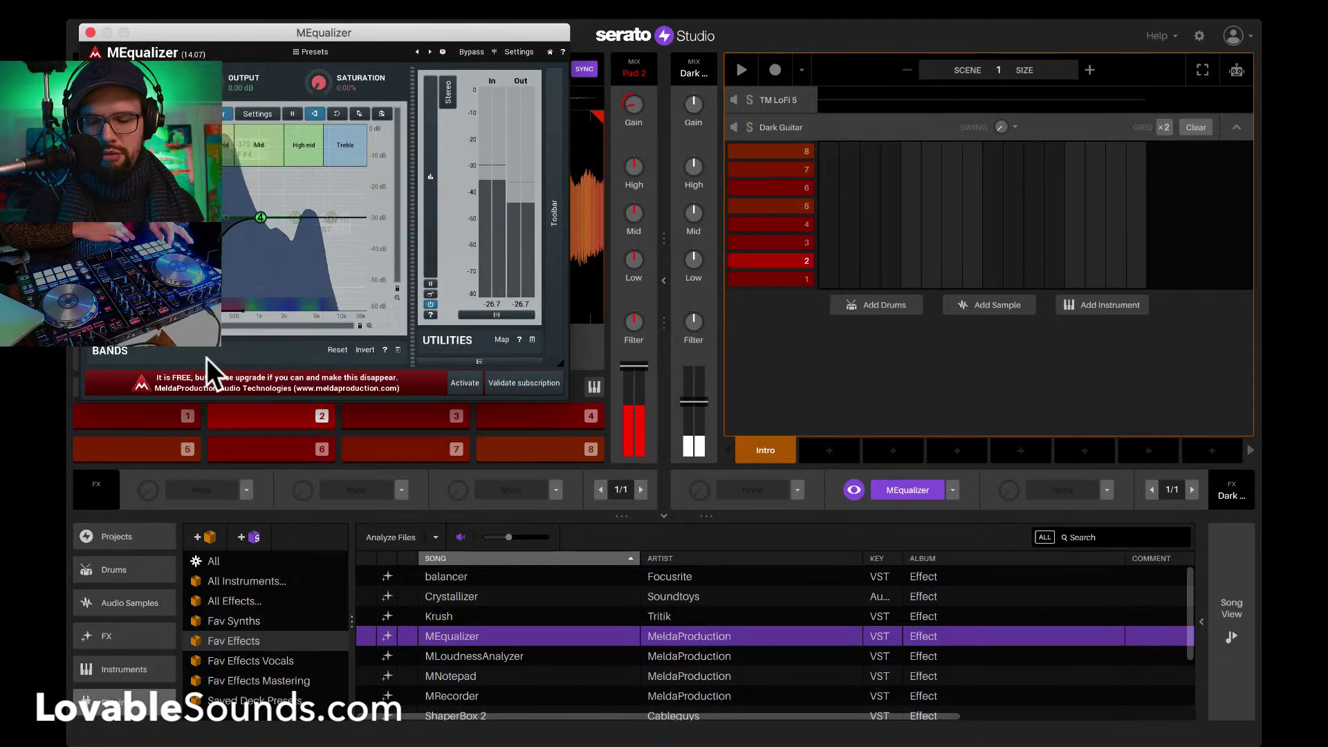
key("5")
key("7")
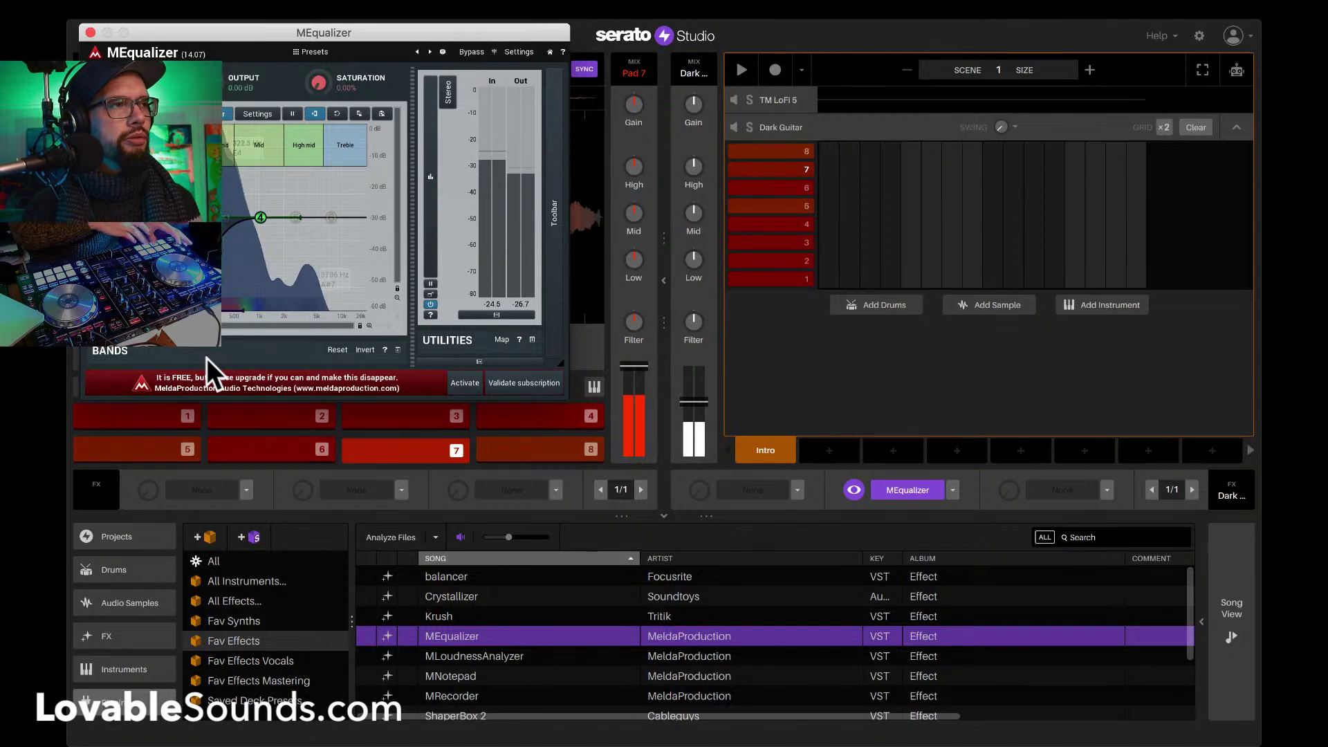
key("6")
key("8")
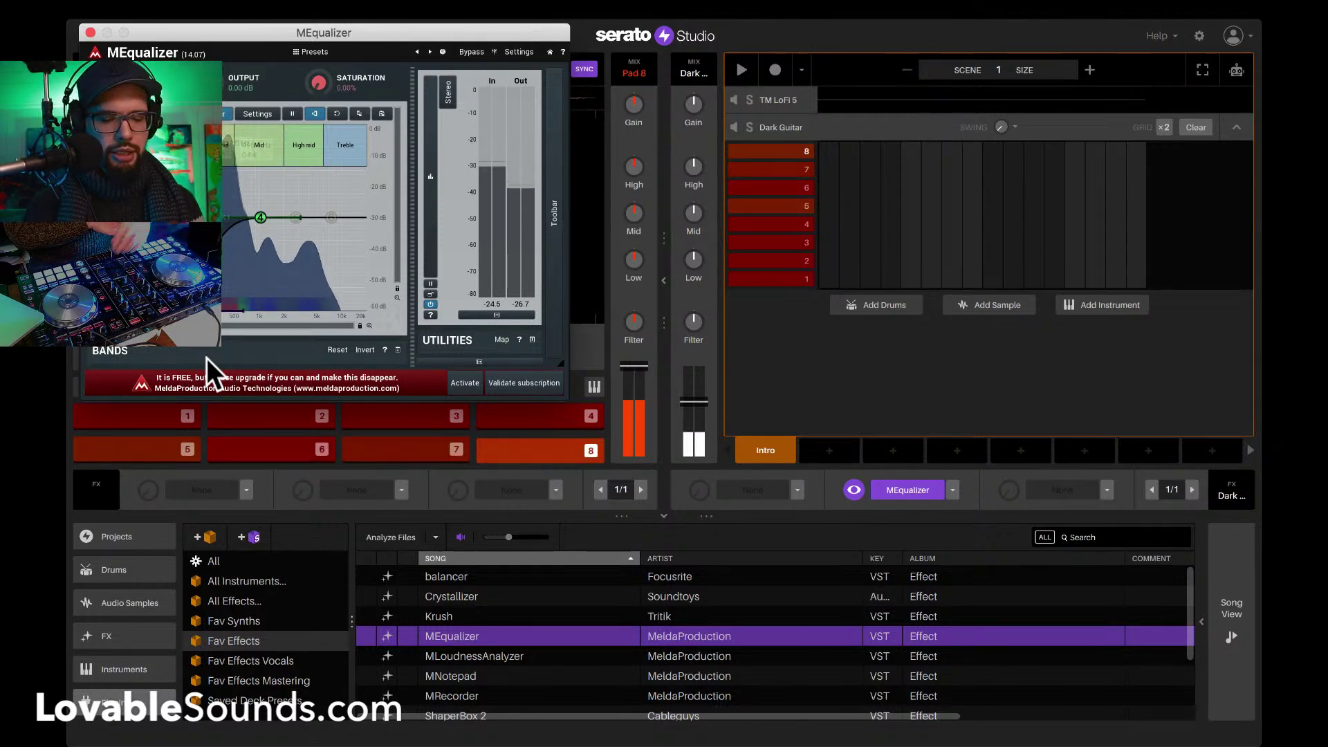
key("5")
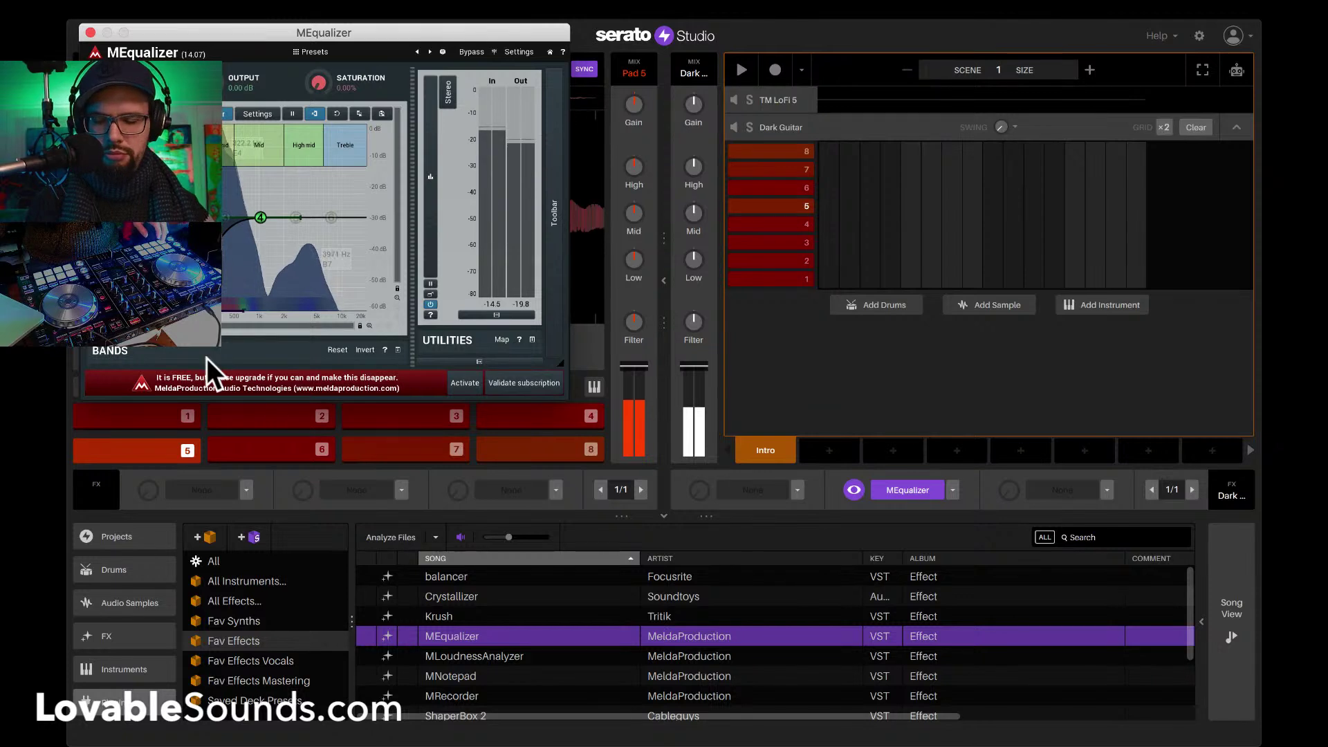
key("1")
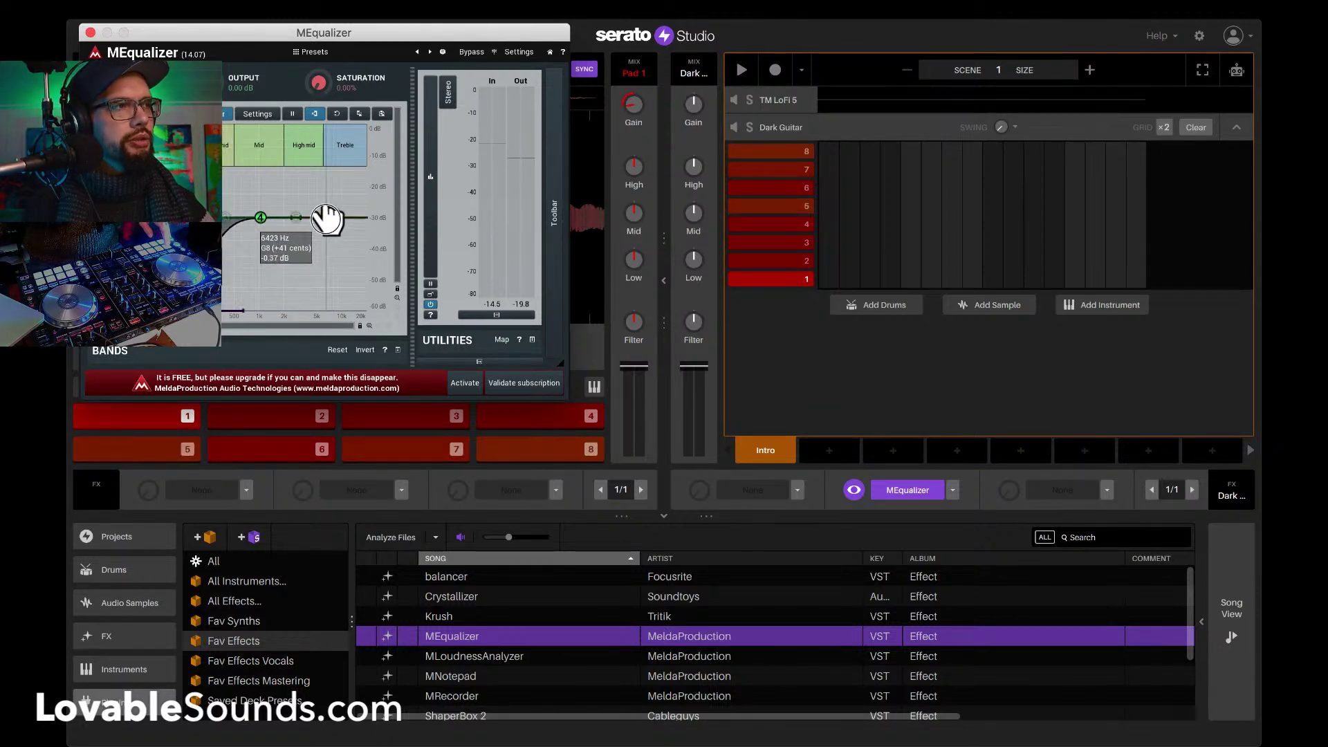
Step: Lower MEqualizer's treble band 6 to about -11 dB near 3.3 kHz, and close the plug-in window
left_click_drag(329, 218, 297, 262)
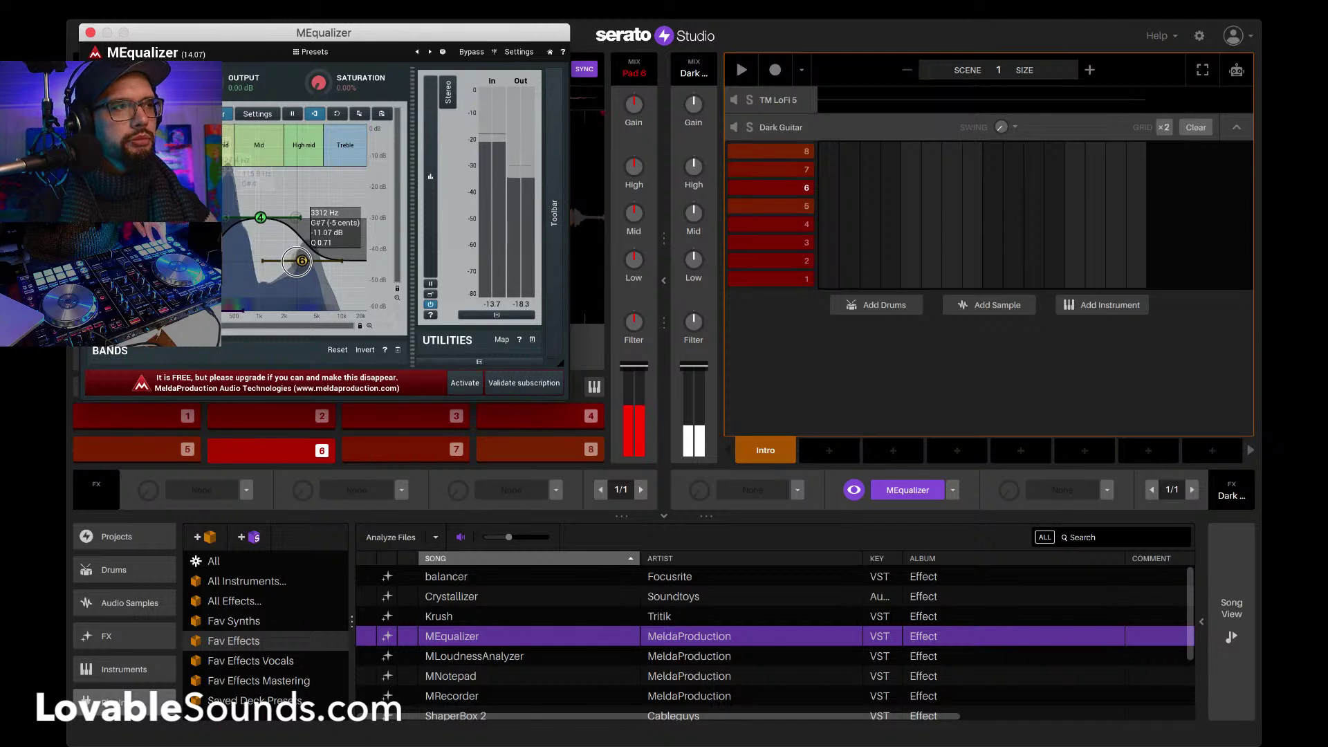
left_click_drag(297, 262, 298, 262)
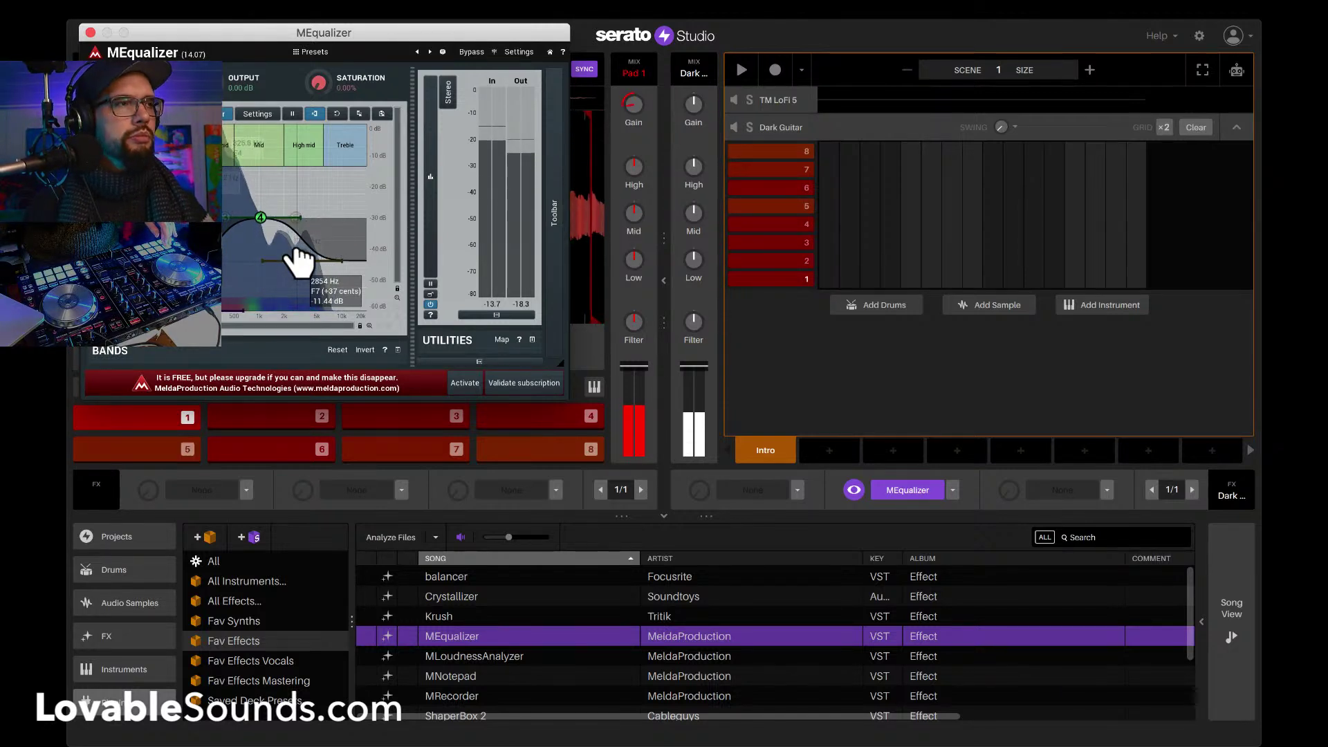
left_click(90, 32)
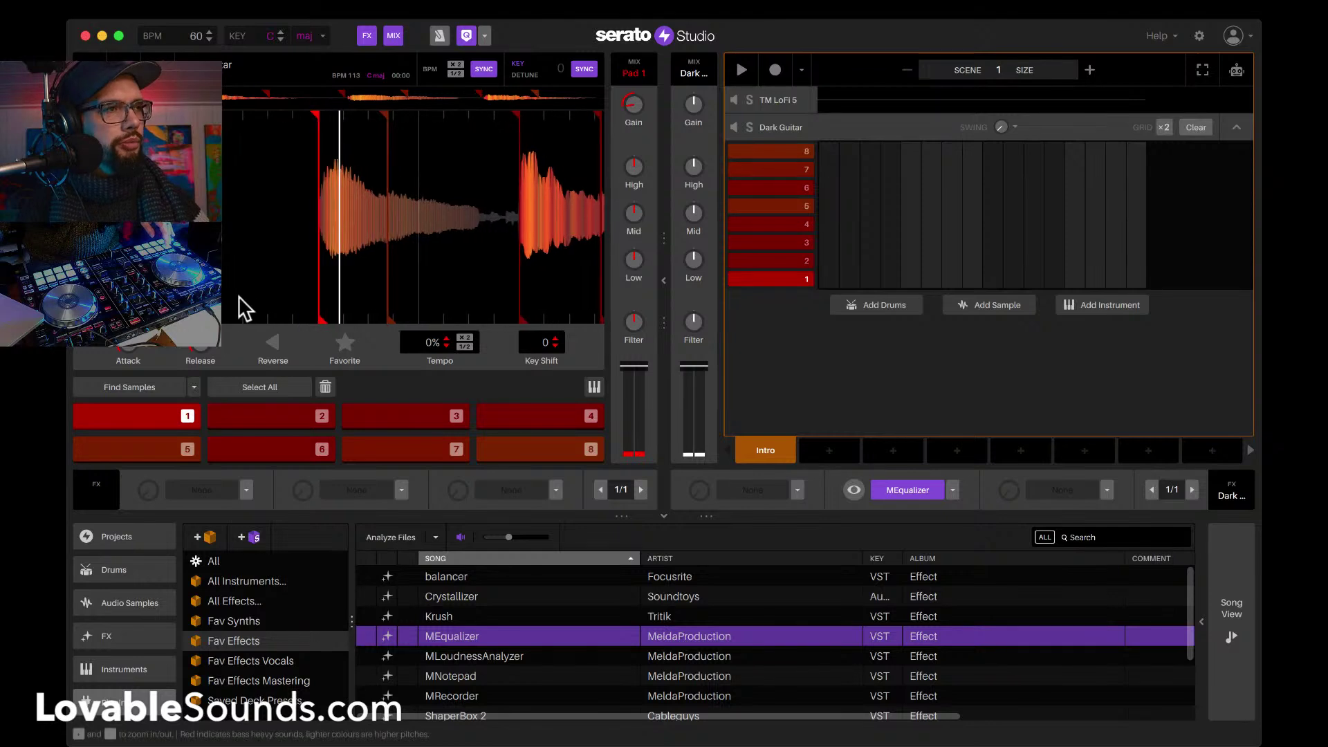
Step: Select pads 1 to 4 together to inspect their release time, and retrigger pad 1 to hear its fade-out
left_click(167, 414)
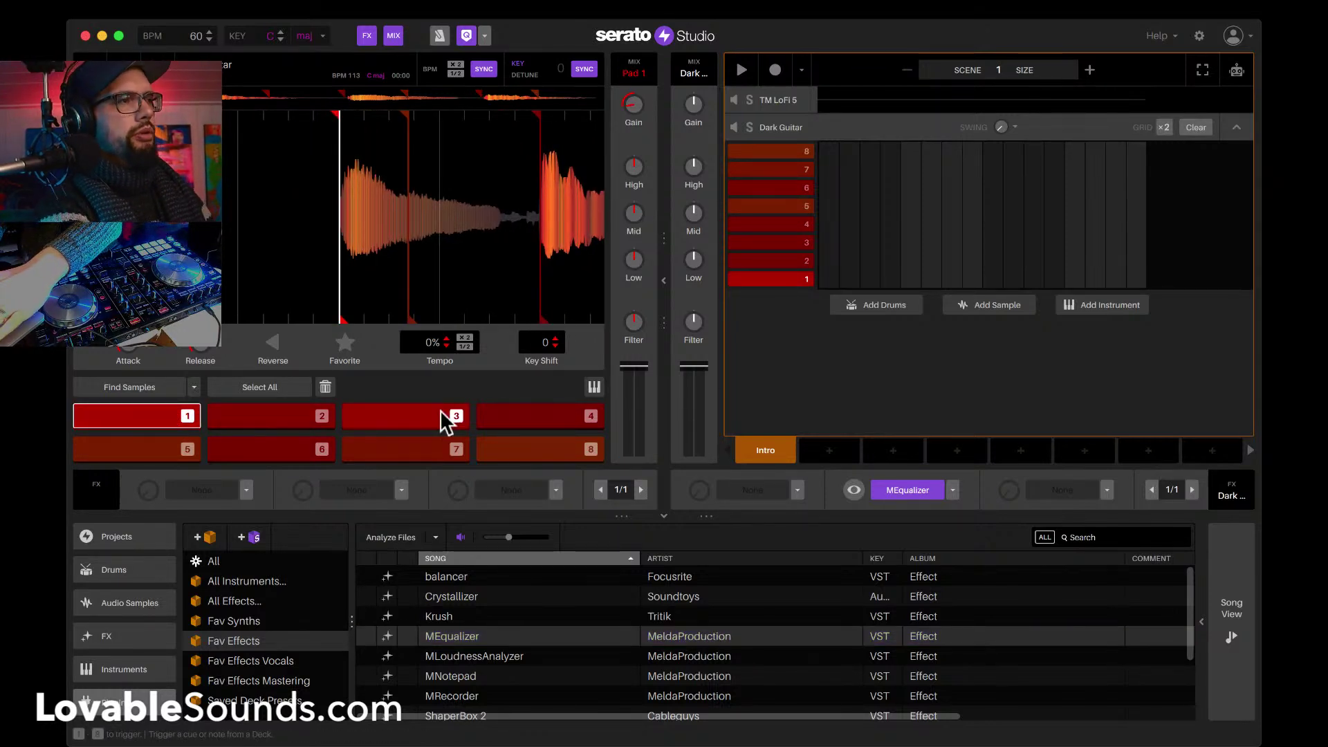
left_click(512, 416, "shift")
mouse_move(201, 351)
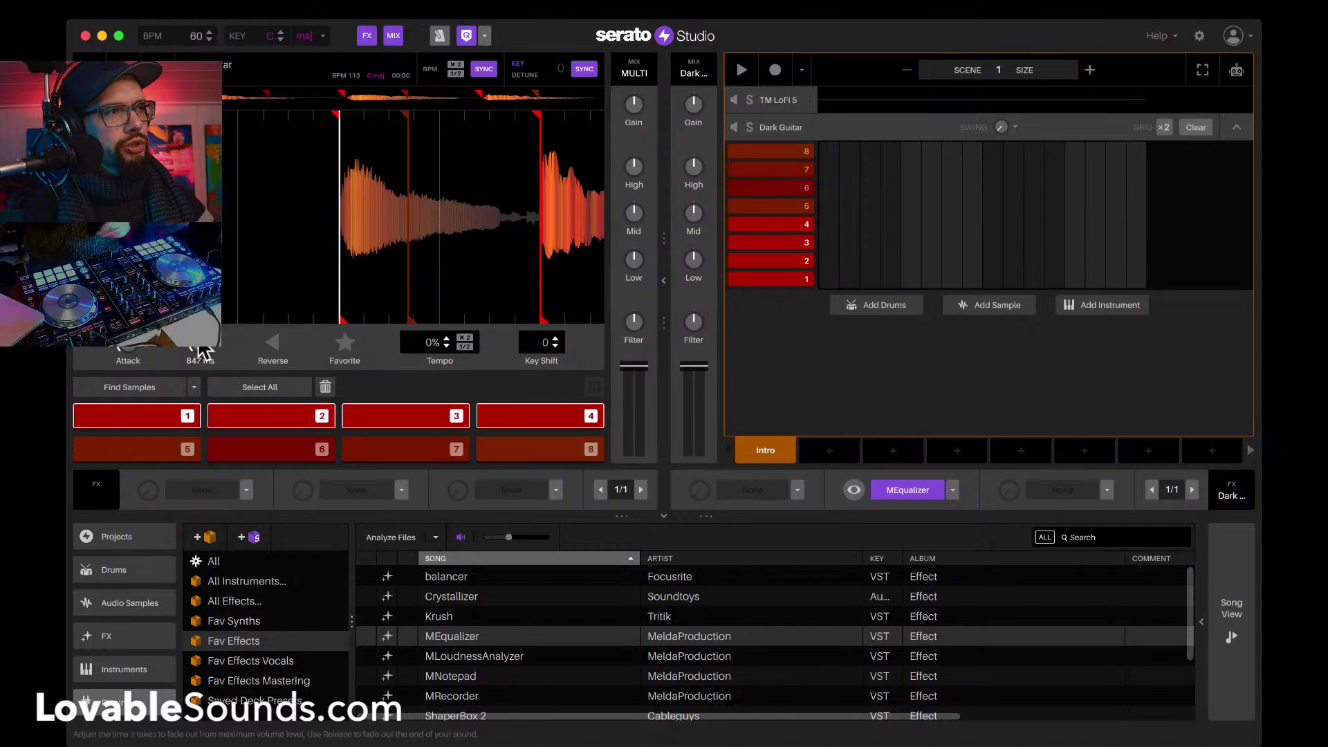
key("1")
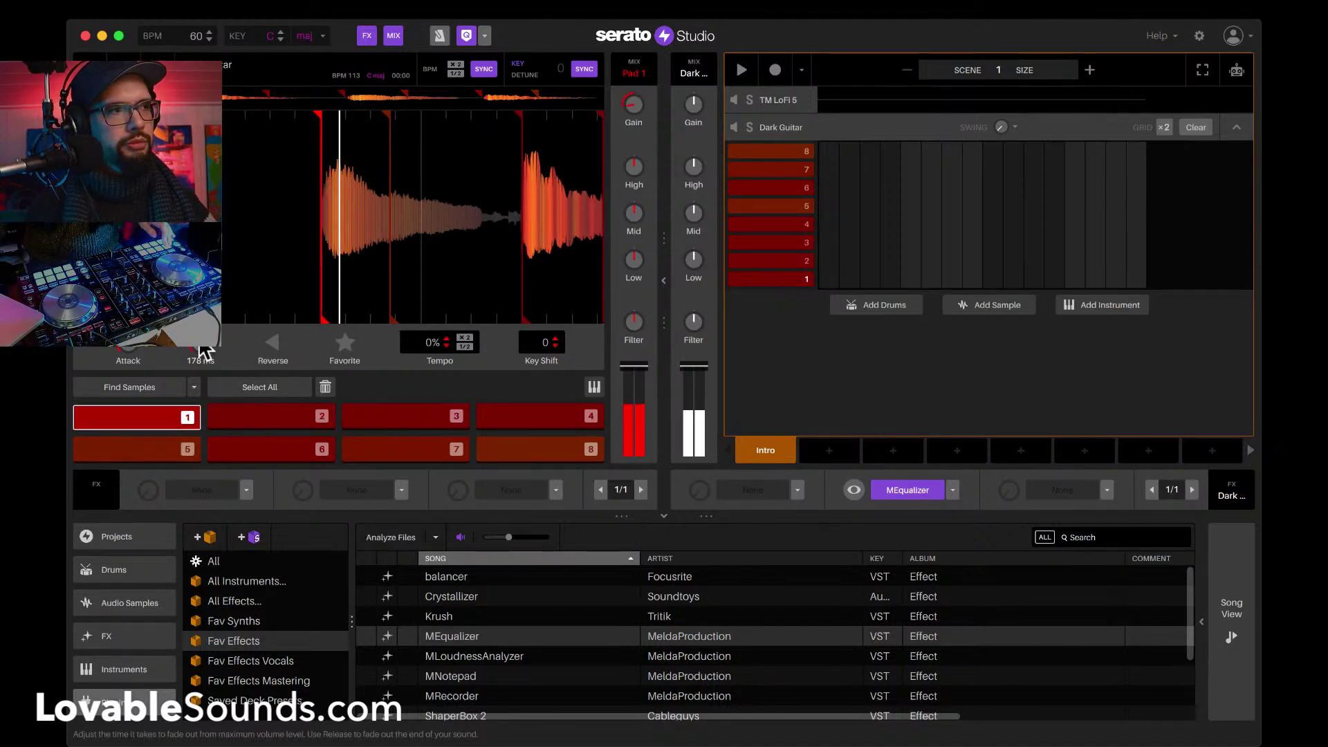
key("1")
key("1")
key("1")
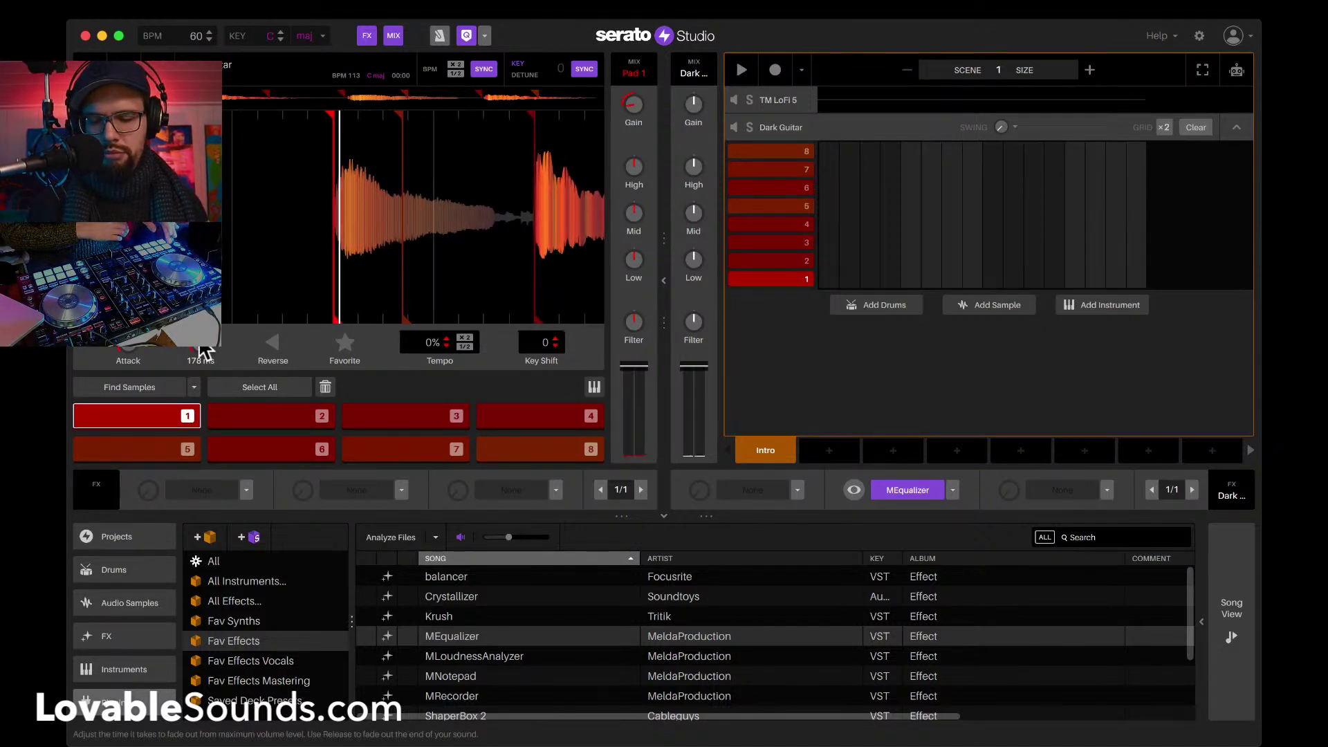
Step: Audition Dark Guitar's pads 1, 2 and 5, and finish on pad 1 to hear the fade-outs
key("1")
key("1")
key("1")
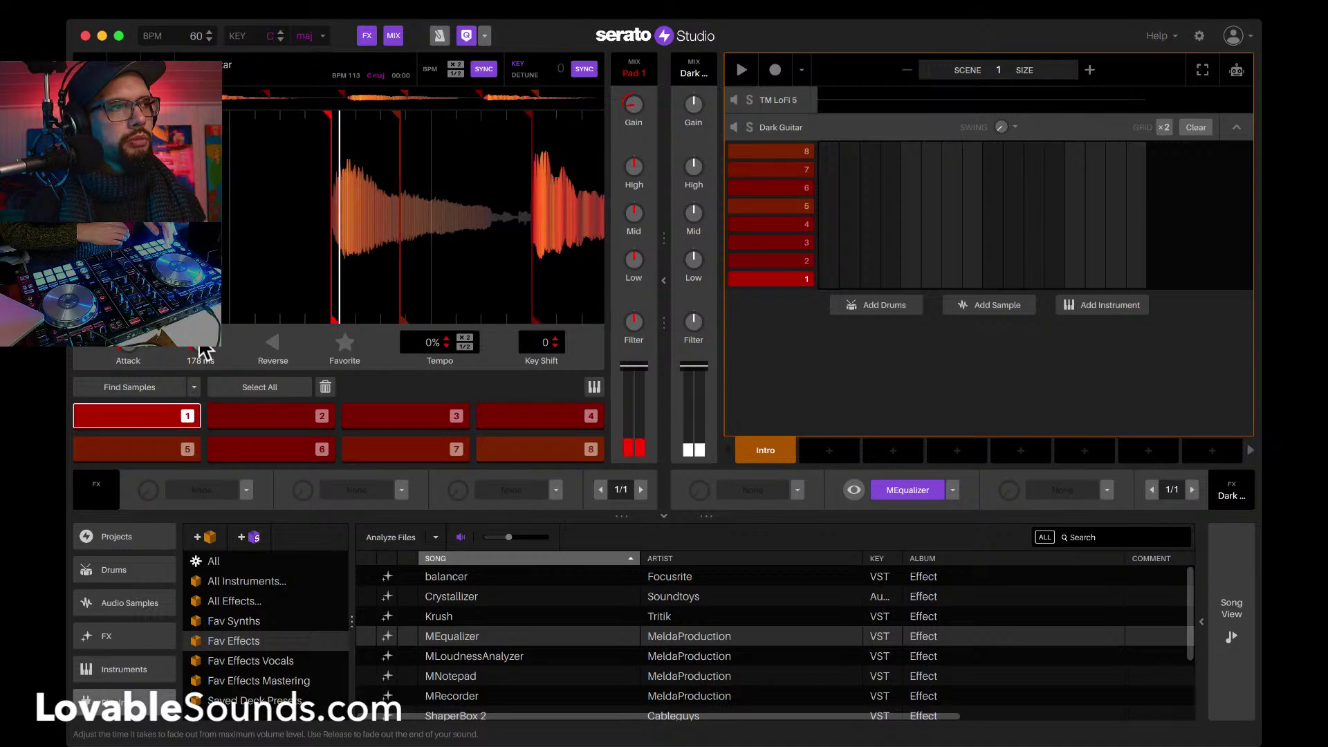
key("1")
key("2")
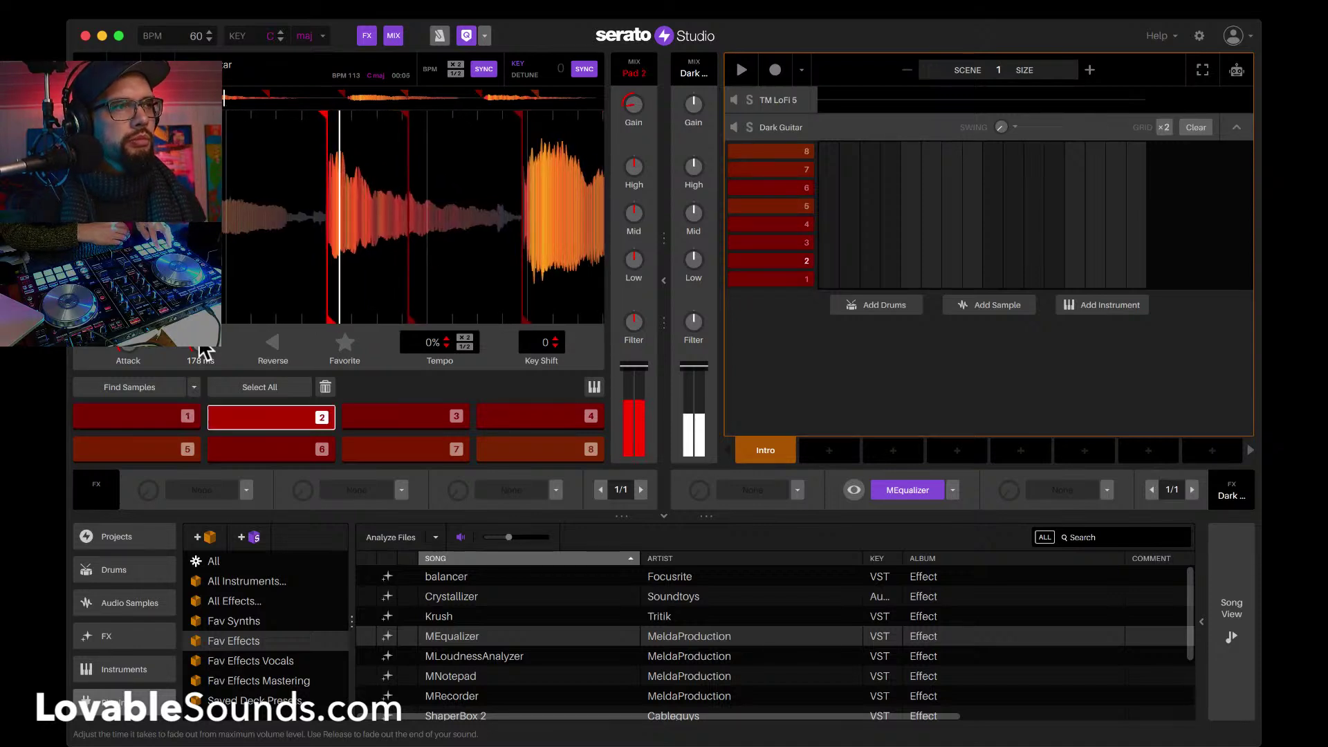
key("2")
key("2")
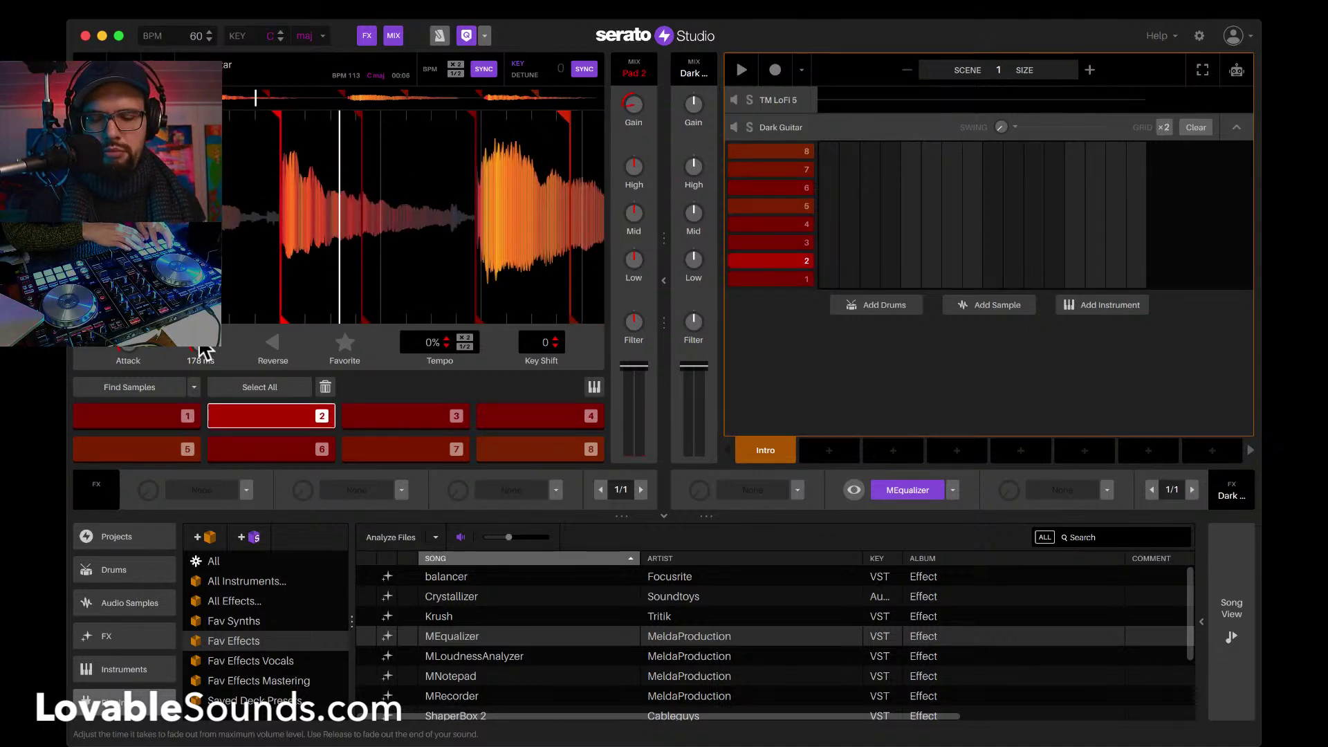
key("5")
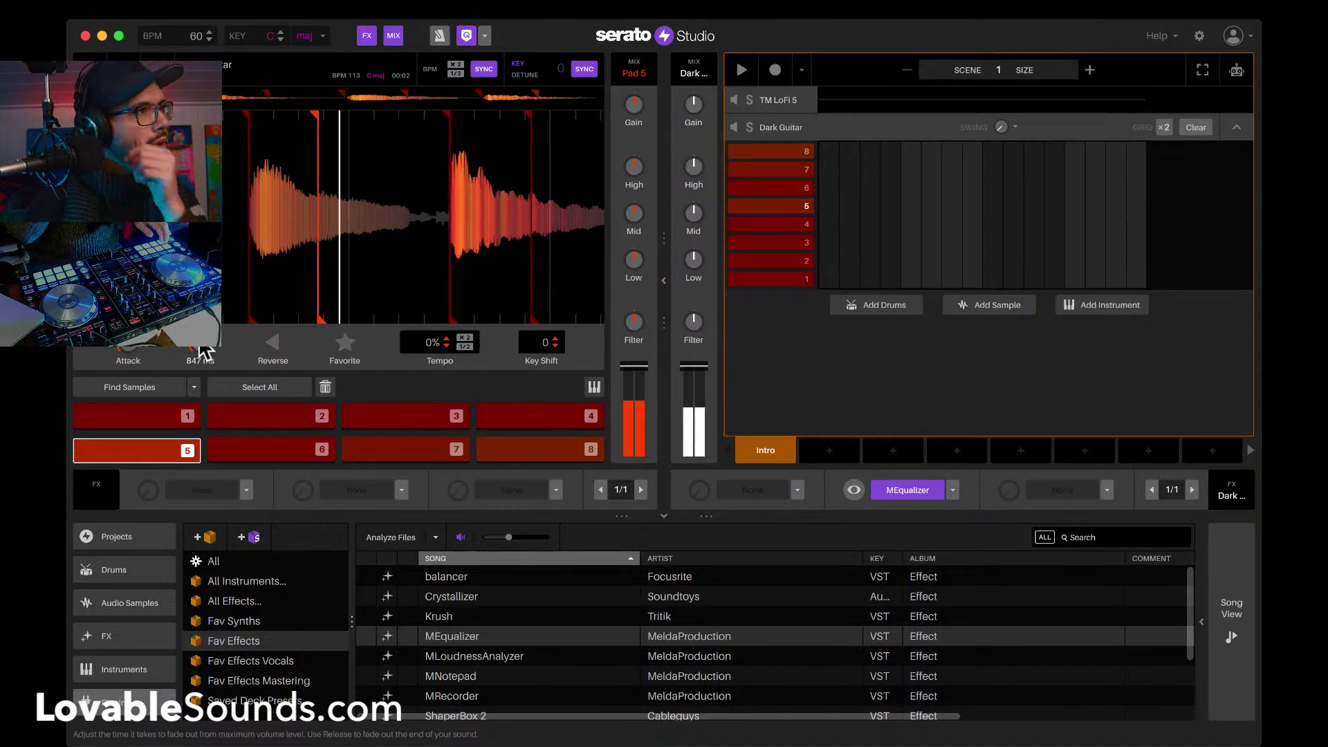
key("1")
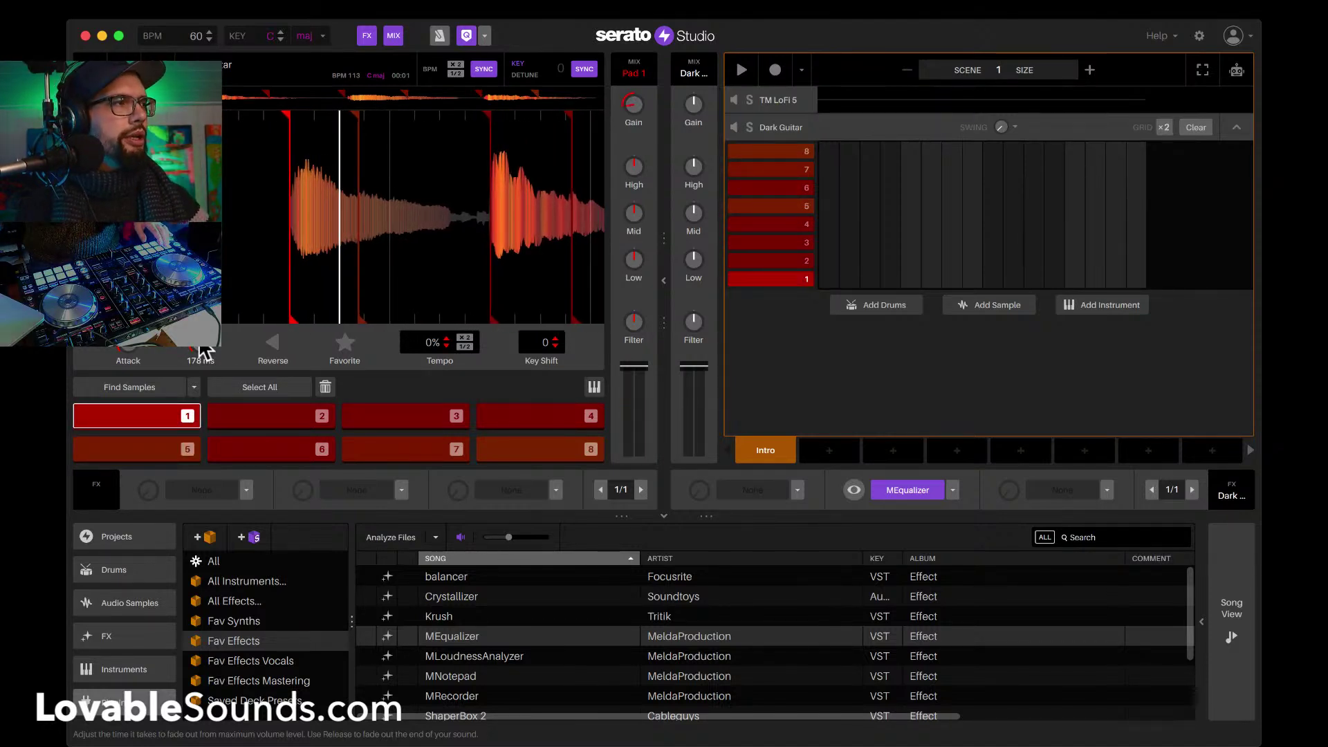
Step: Program TM LoFi 5 with the pad 1 kick on steps 1 and 9 and the Alt Snare on steps 5 and 13
left_click(797, 99)
left_click(828, 251)
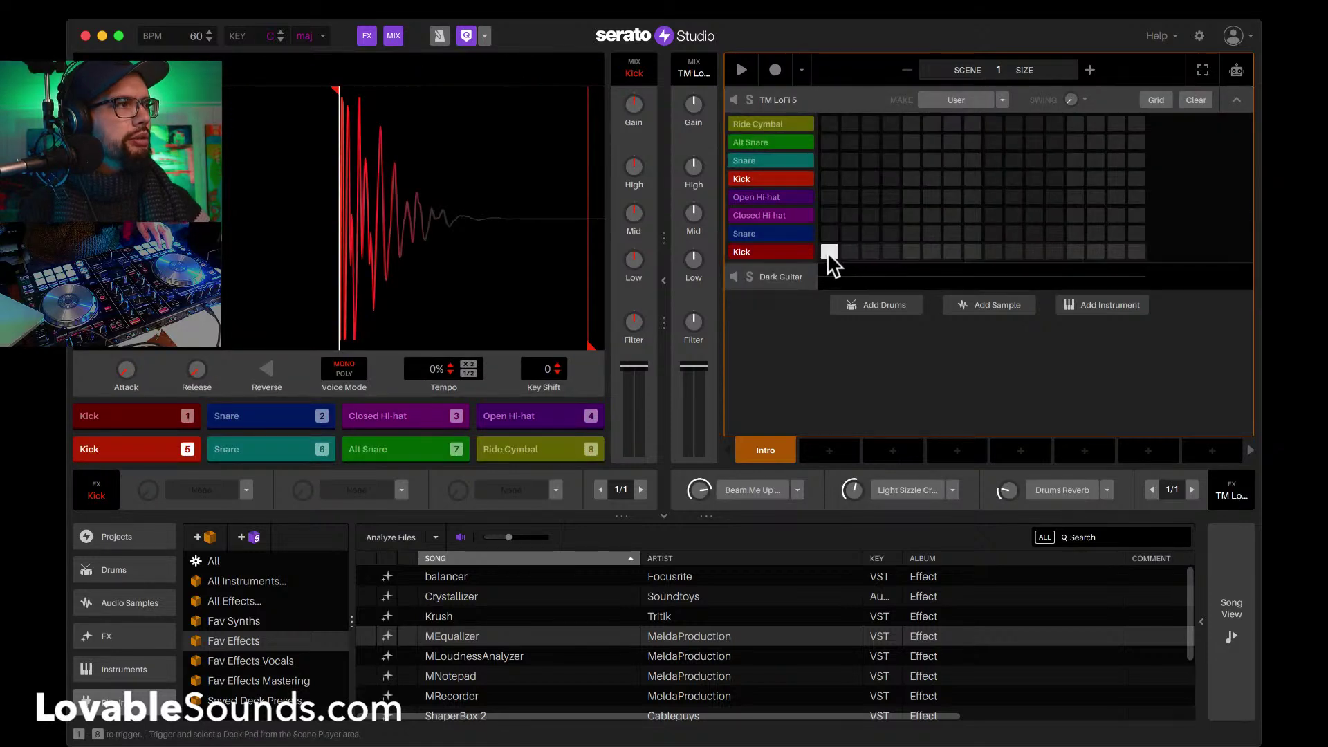
left_click(912, 233)
left_click(992, 251)
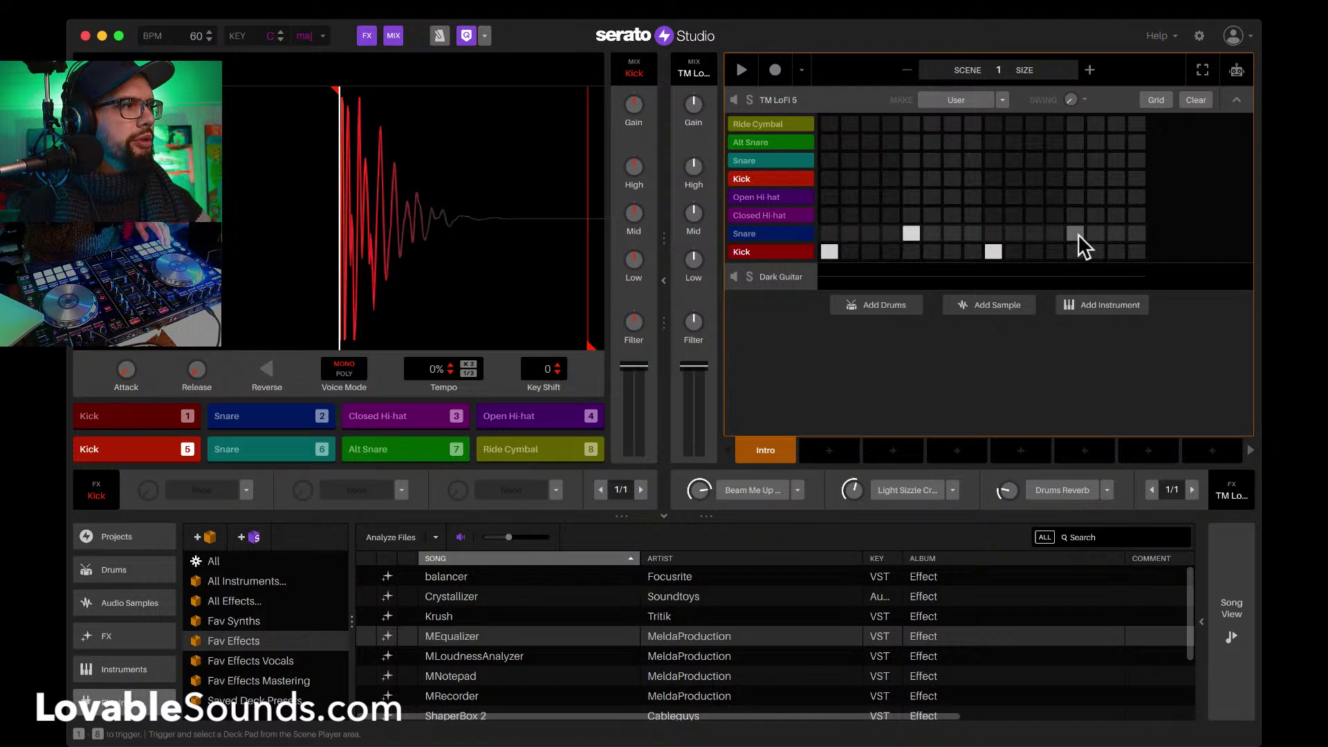
left_click(912, 146)
left_click(1075, 142)
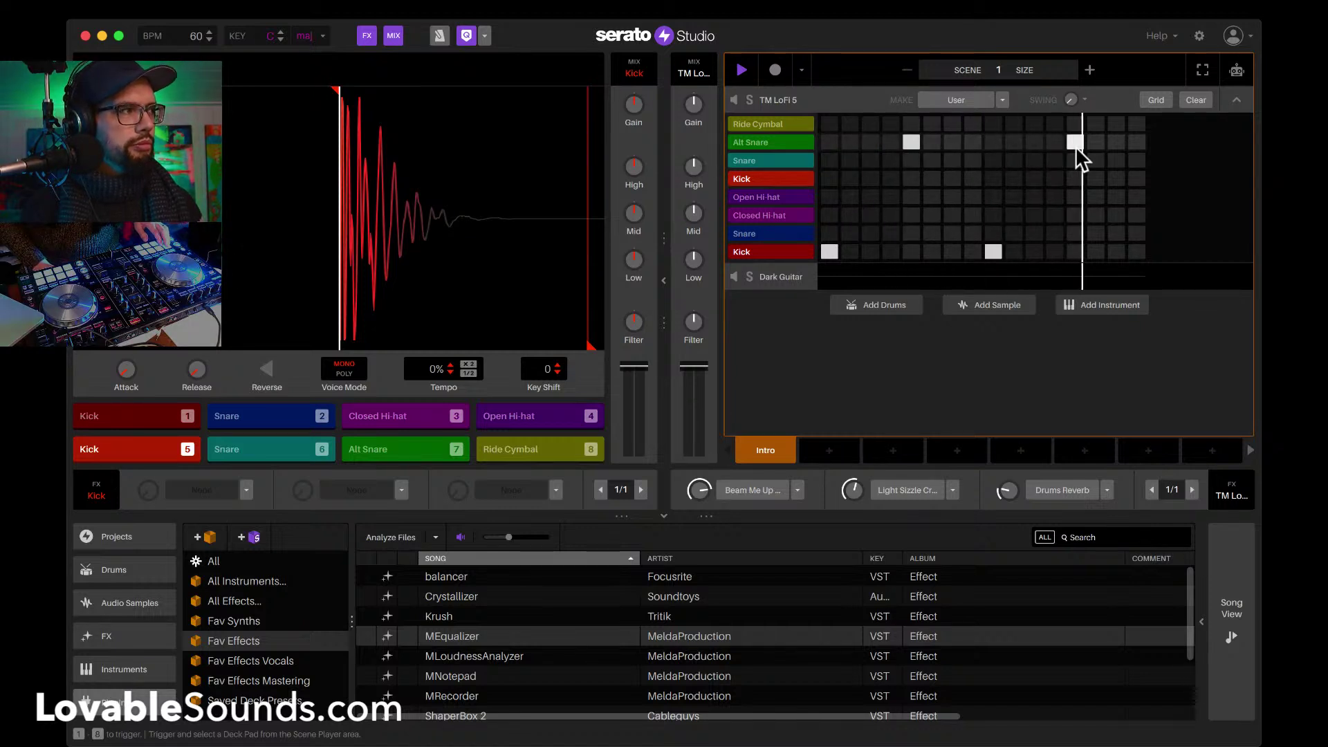
Step: Expand the scene to four pages on the Dark Guitar deck, and lengthen page 4's pad 4 note to the bar's end
key("Down")
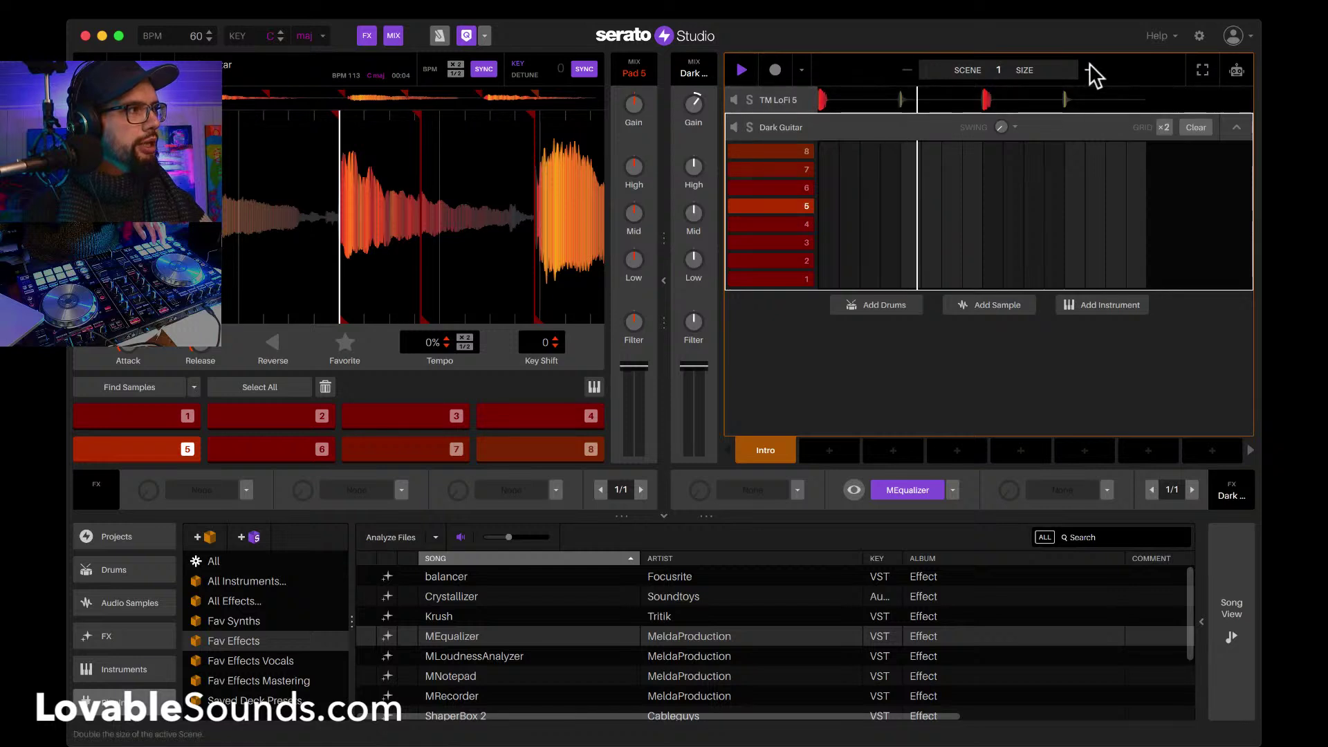
mouse_move(1093, 73)
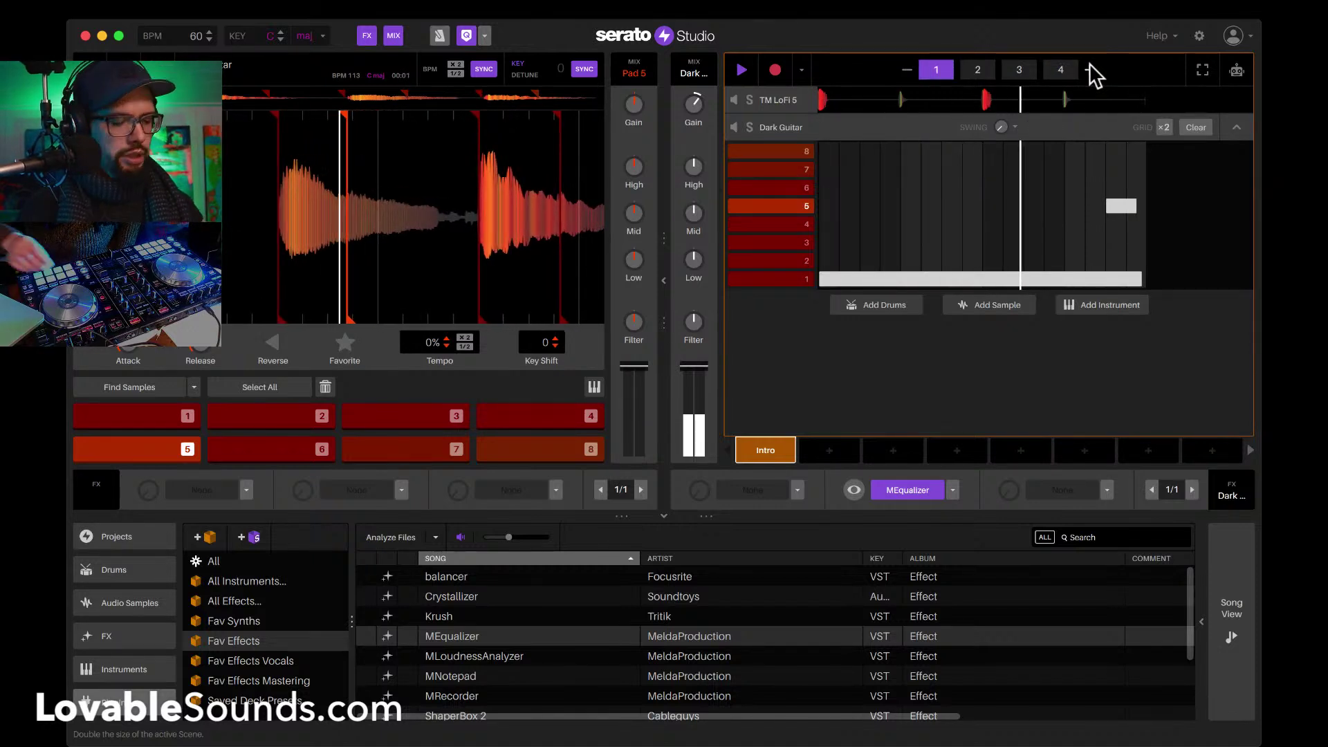
left_click(1052, 68)
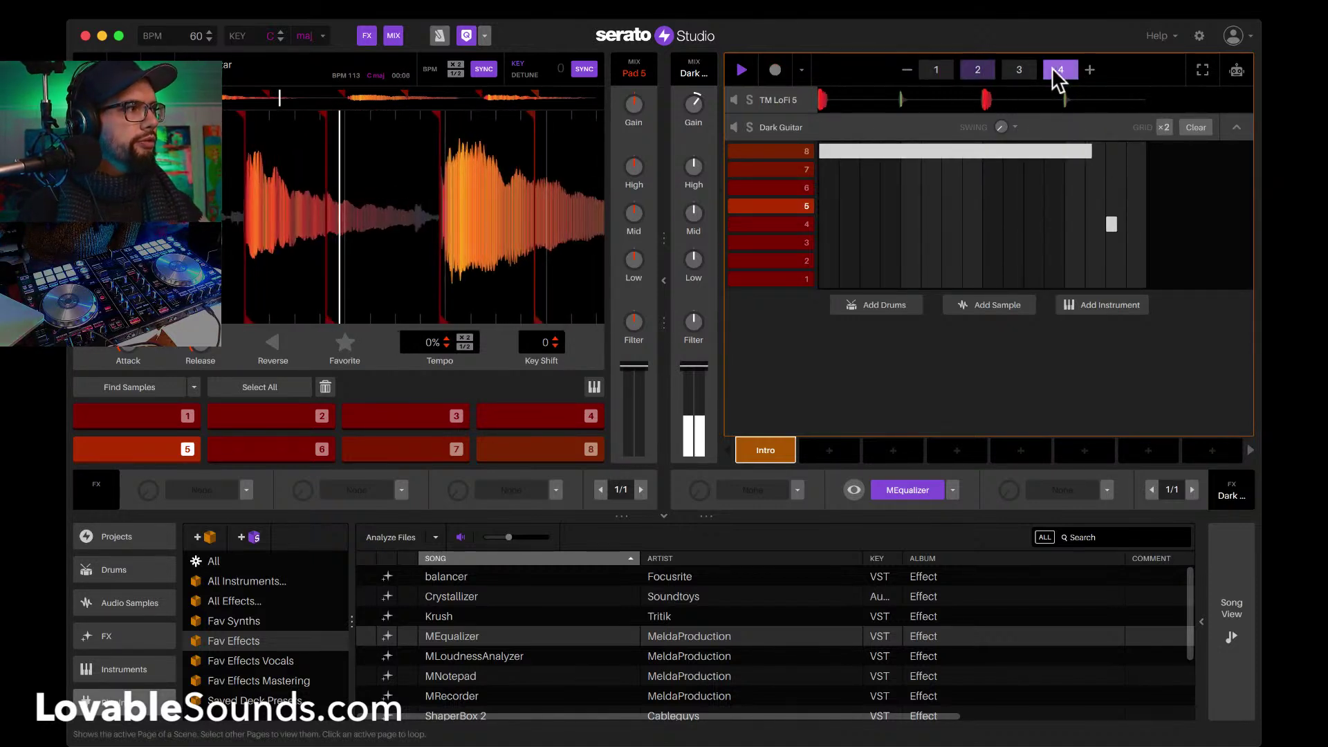
left_click(1118, 225)
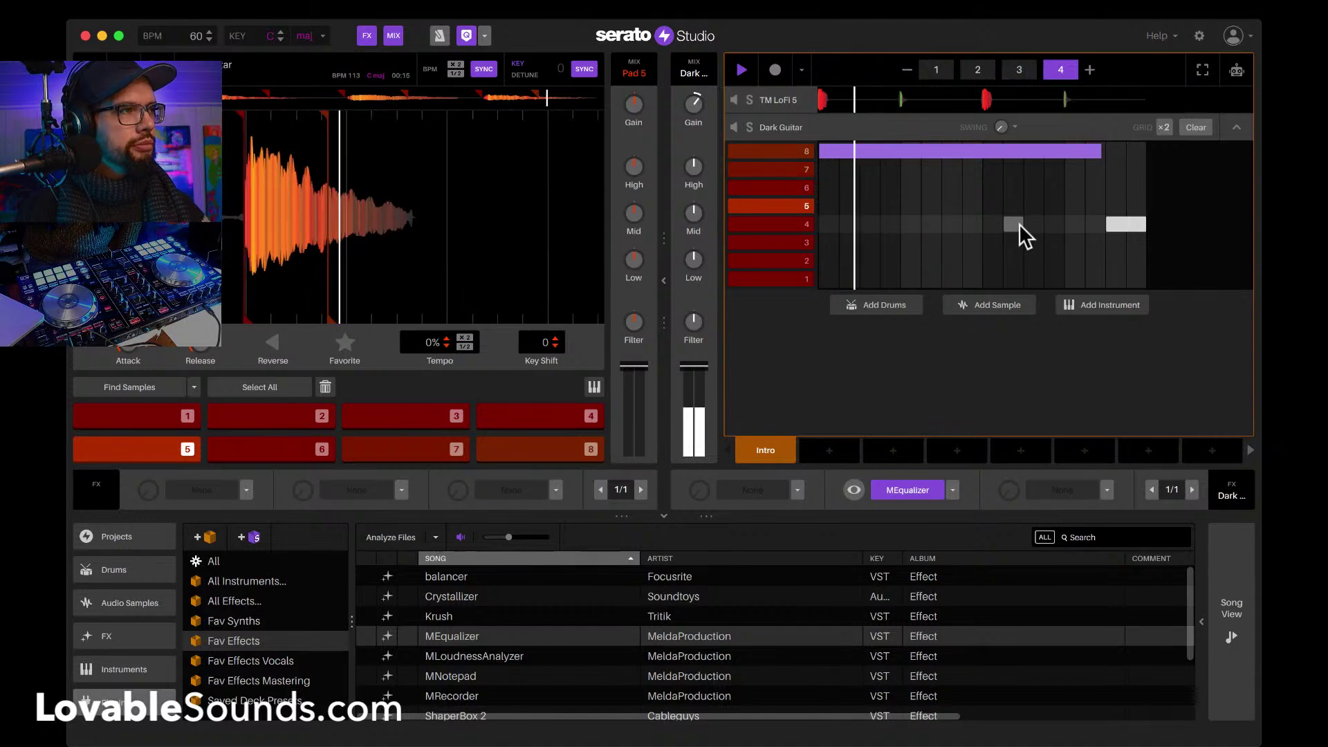
Step: Load Light Tail Reverb into the Dark Guitar deck's empty effect slot ahead of MEqualizer
left_click(796, 490)
mouse_move(767, 543)
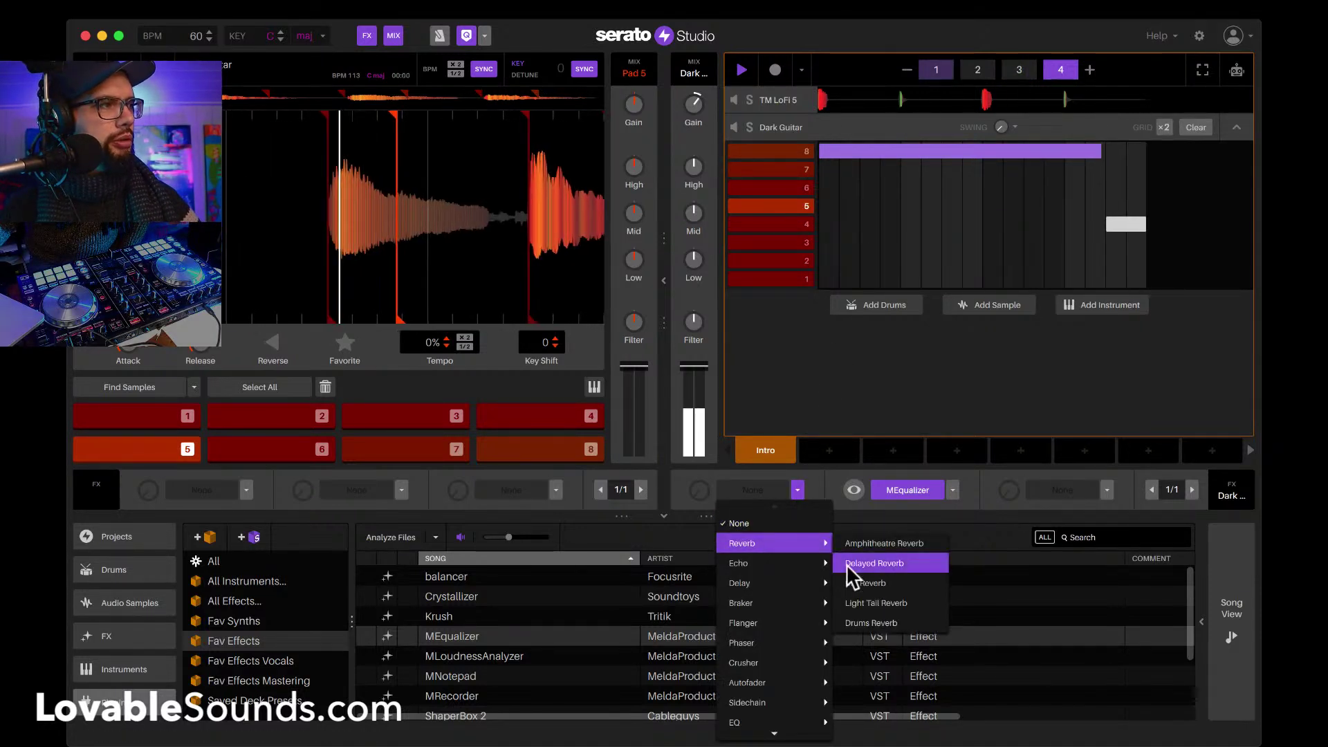
left_click(874, 603)
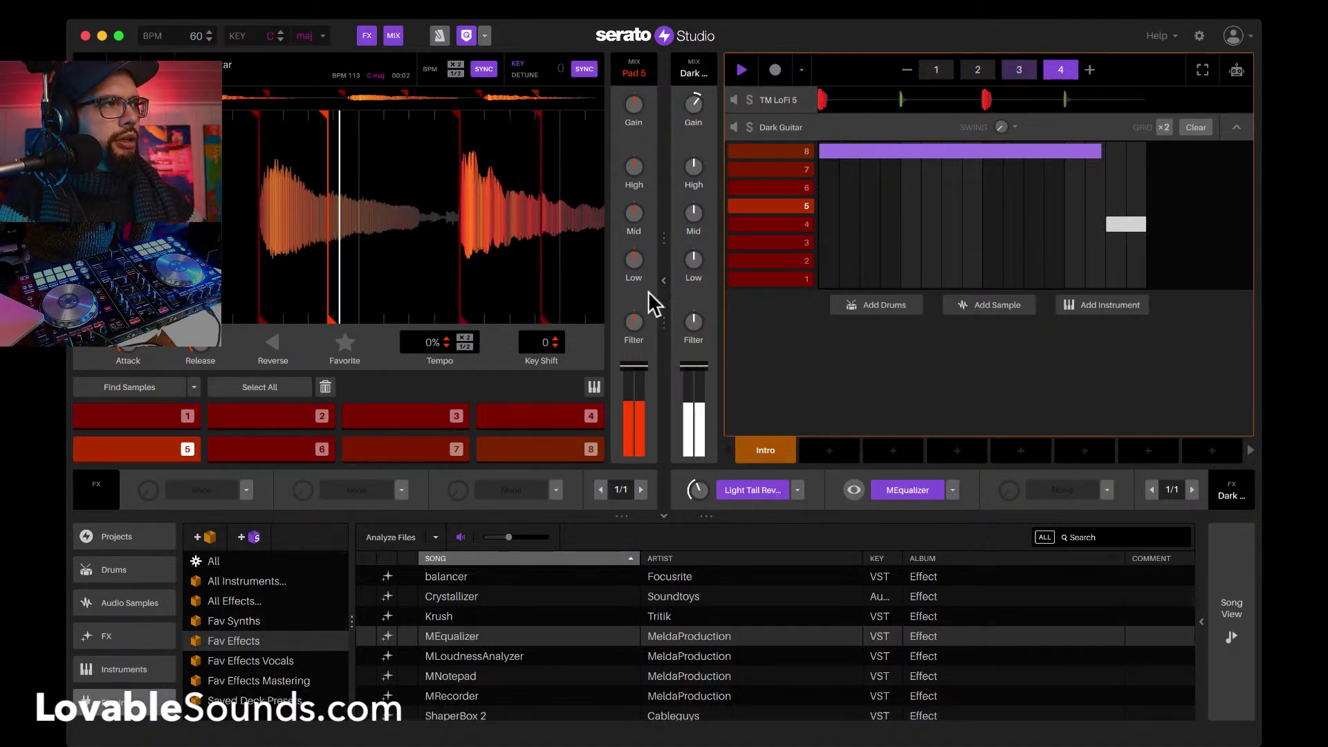
Step: Lower the TM LoFi 5 drum deck's gain to slightly below 0 dB
left_click(782, 104)
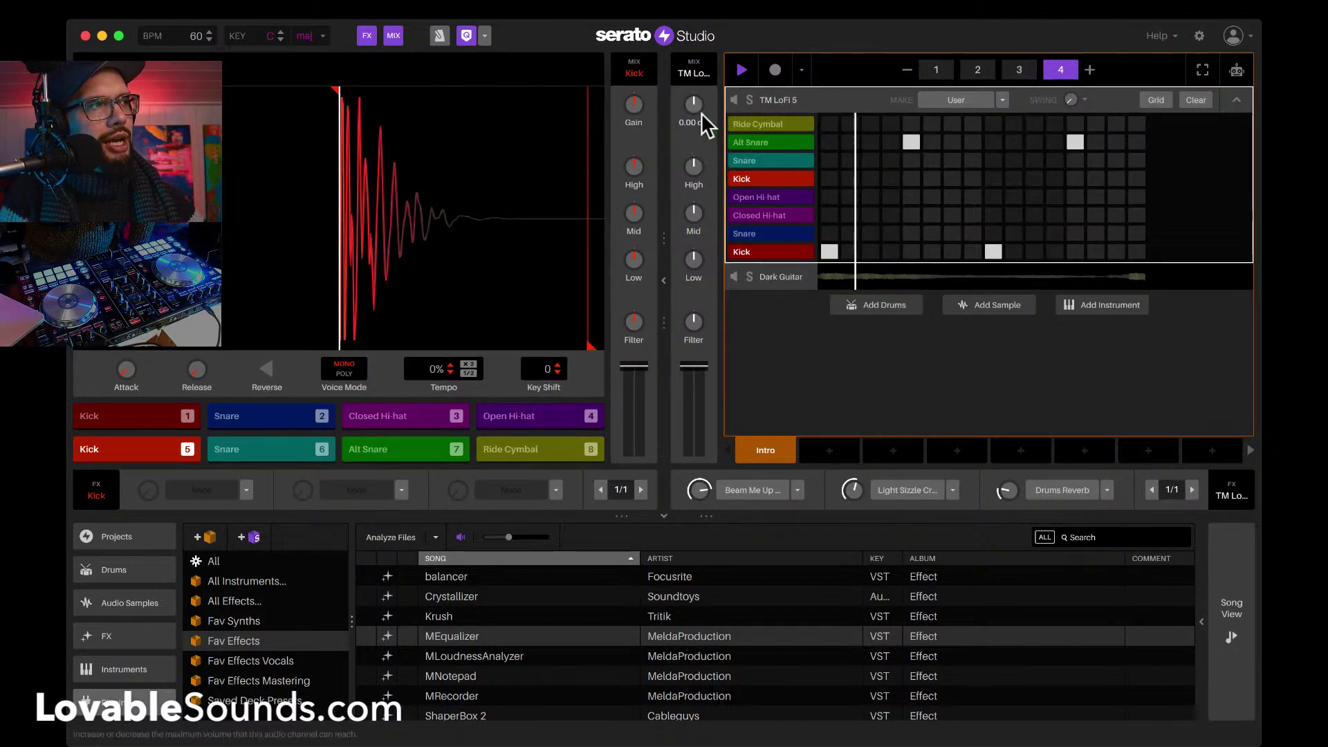
scroll(699, 105, "up", 3)
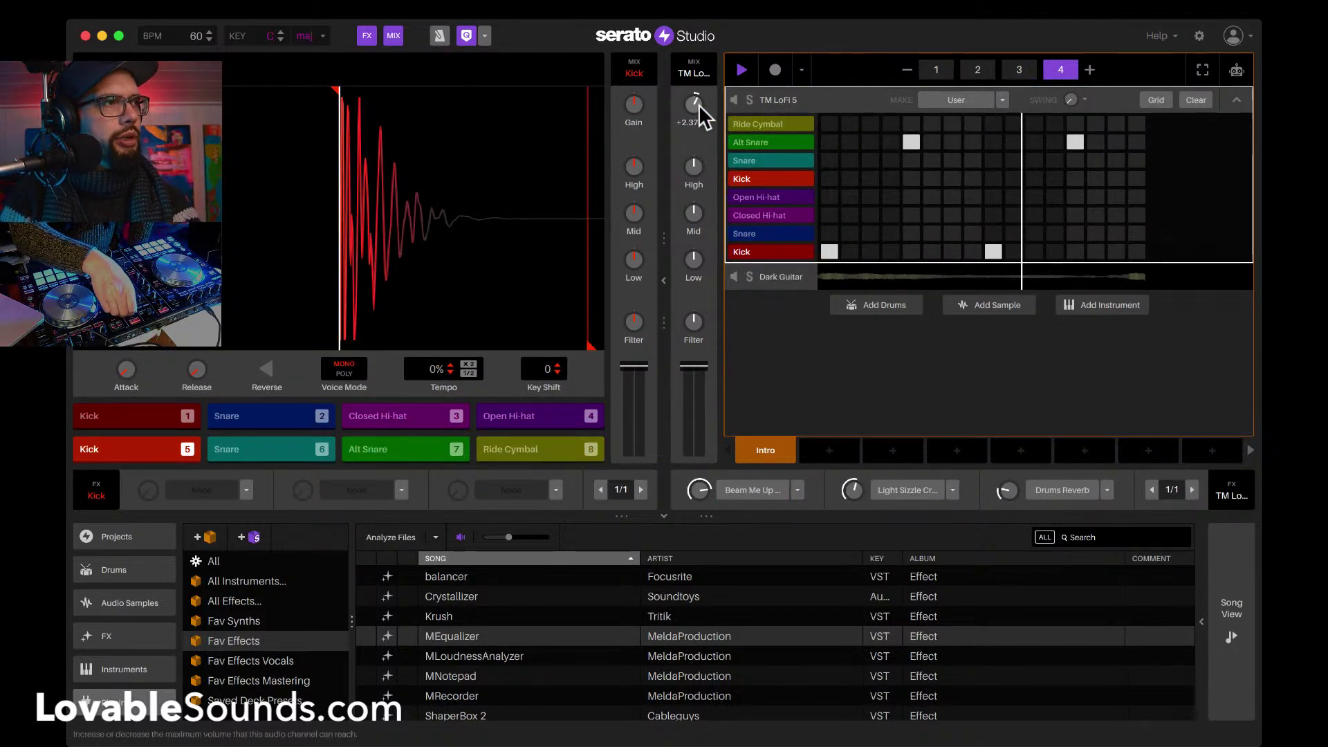
scroll(699, 105, "down", 1)
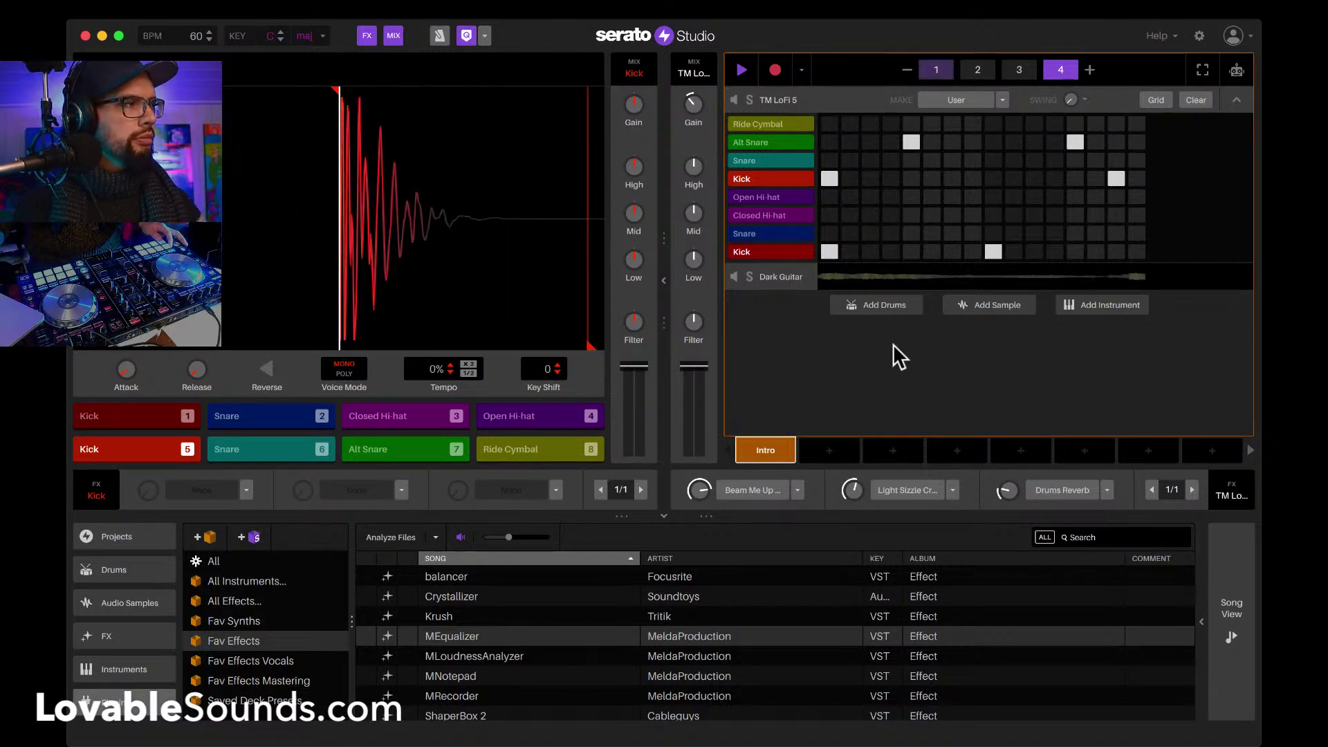
Step: Turn off recording and place a pad 1 kick on step 15 of page 3 with velocity 76
left_click(770, 70)
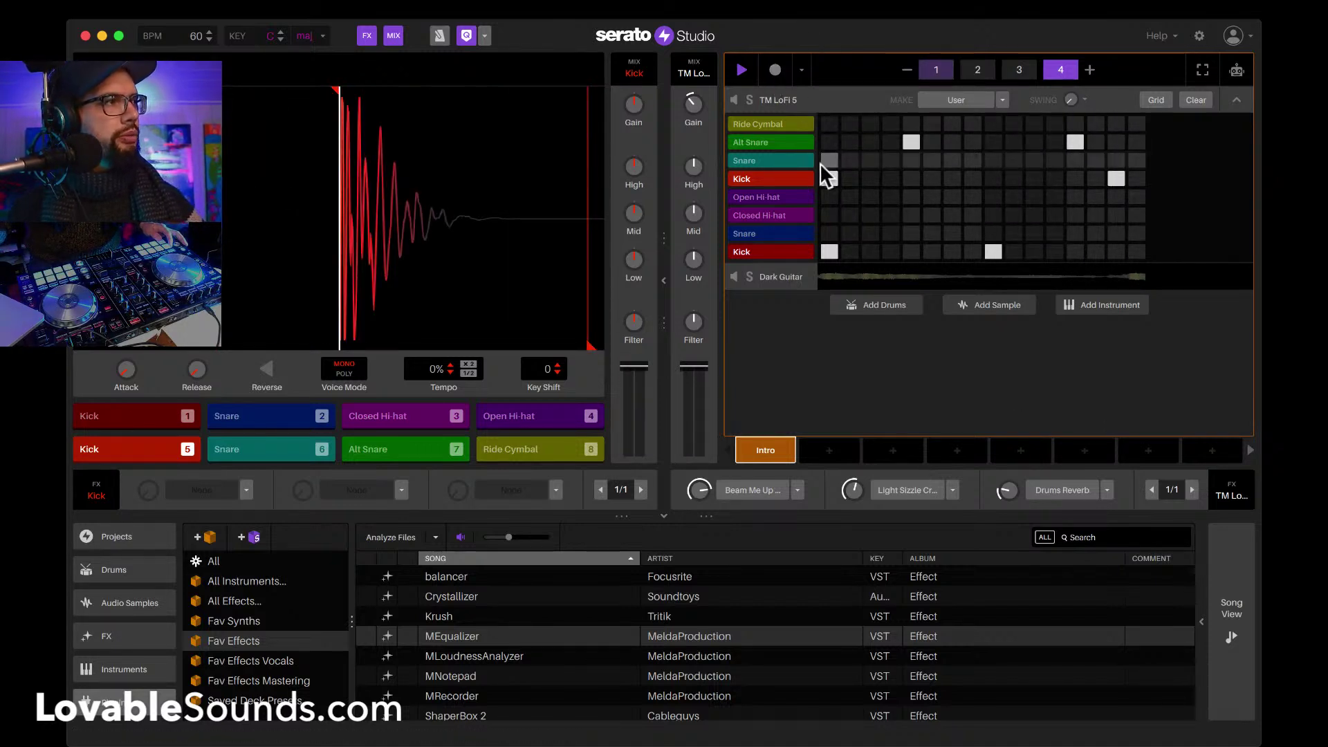
left_click(1019, 69)
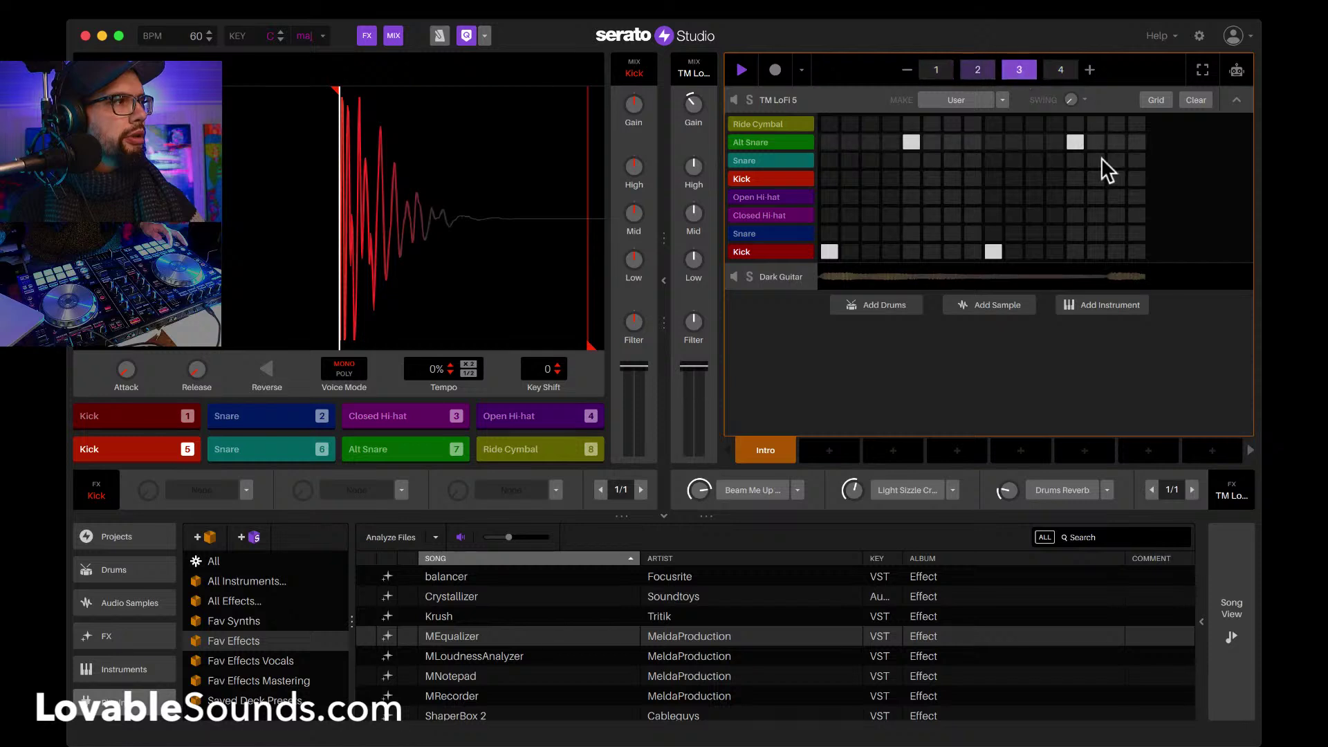
left_click(1136, 179)
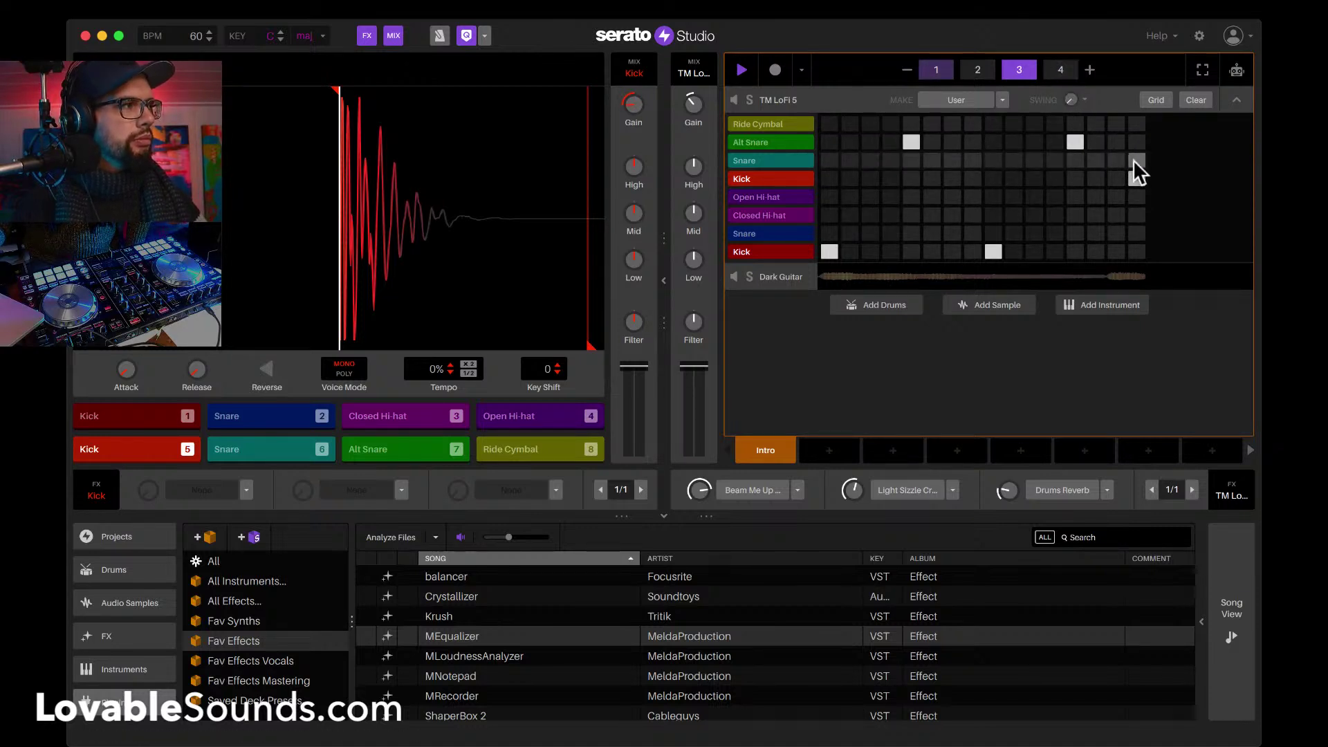
left_click(1115, 251)
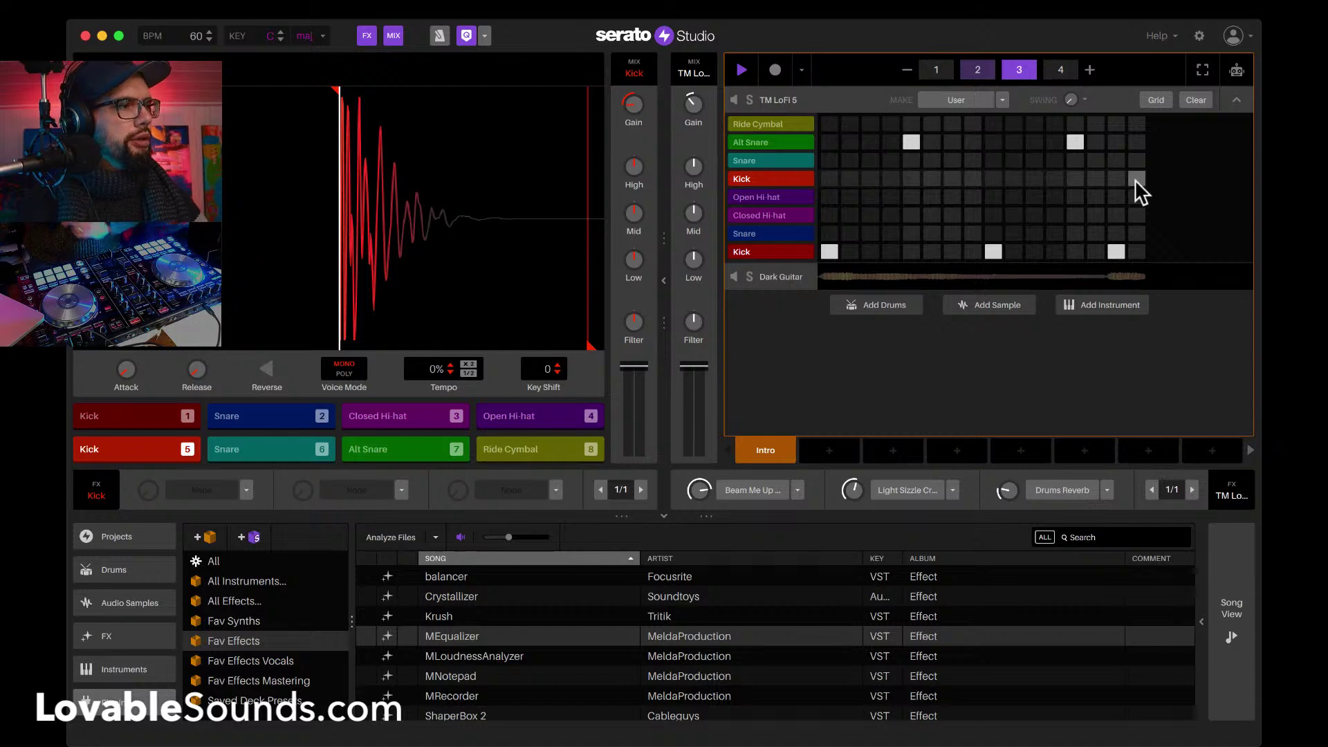
left_click_drag(1117, 251, 1119, 254)
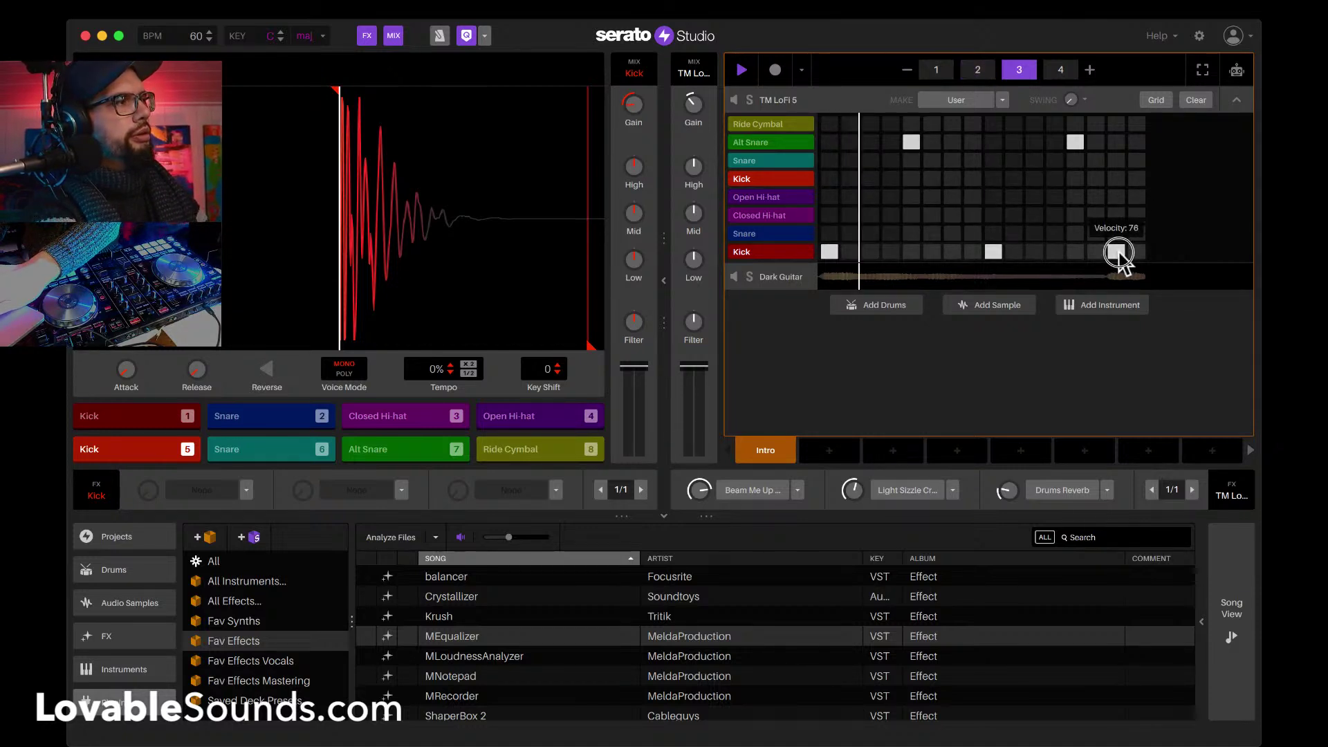
Step: Replace the pad 5 kick on step 15 of page 4 with a pad 1 kick on the same step
left_click(1064, 73)
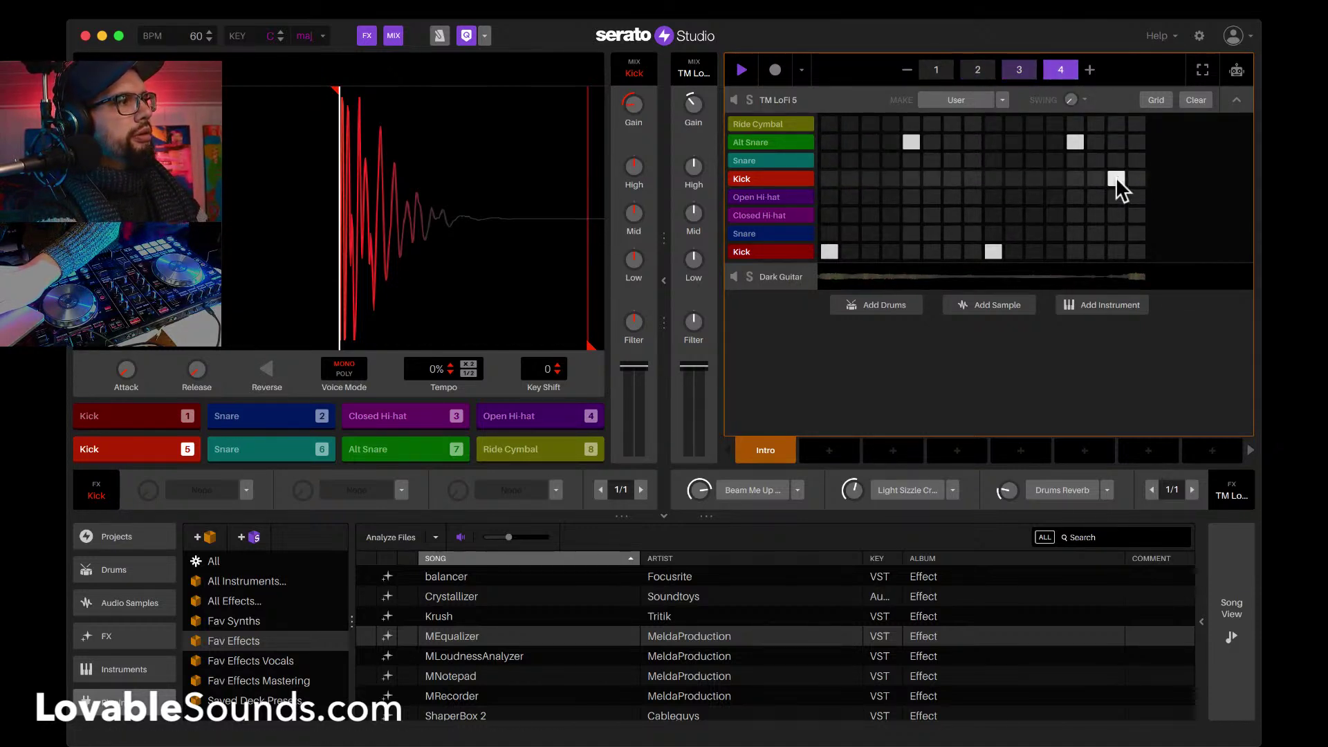
left_click(1139, 179)
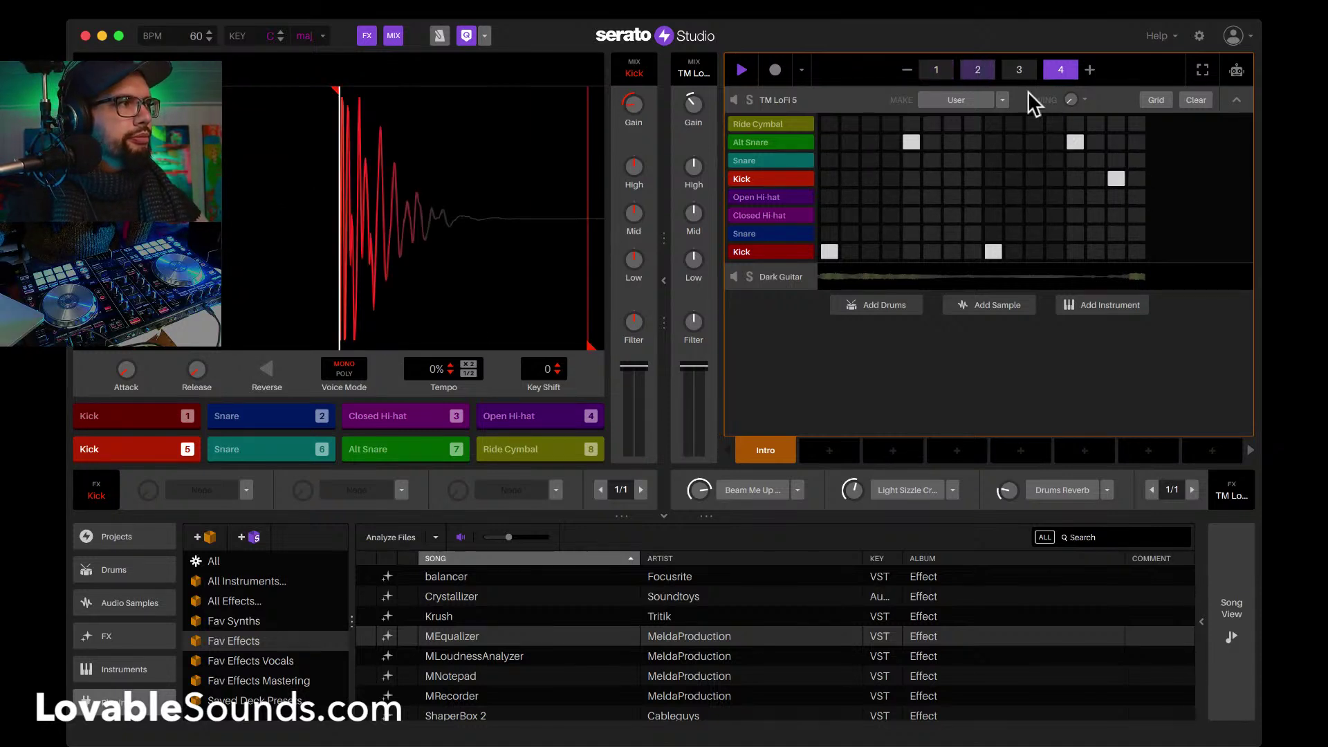
left_click(1015, 73)
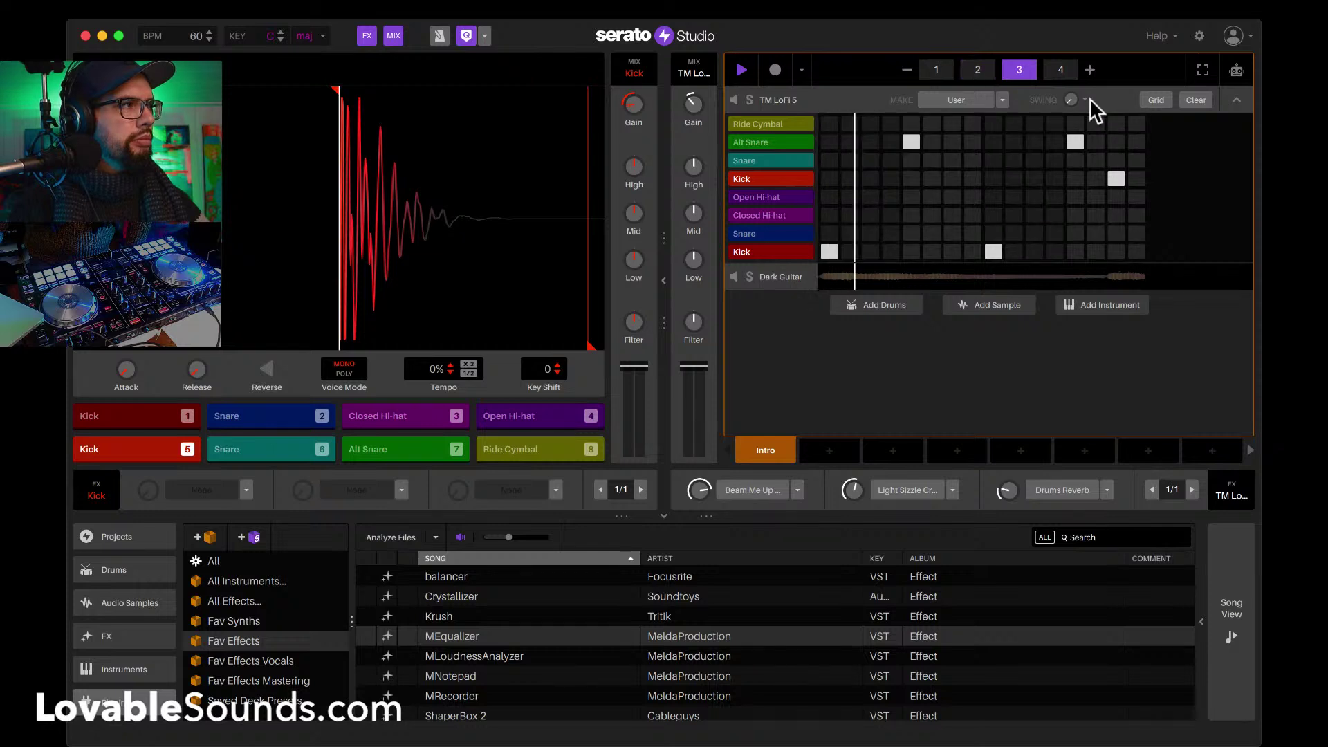
left_click(1060, 70)
left_click(1116, 252)
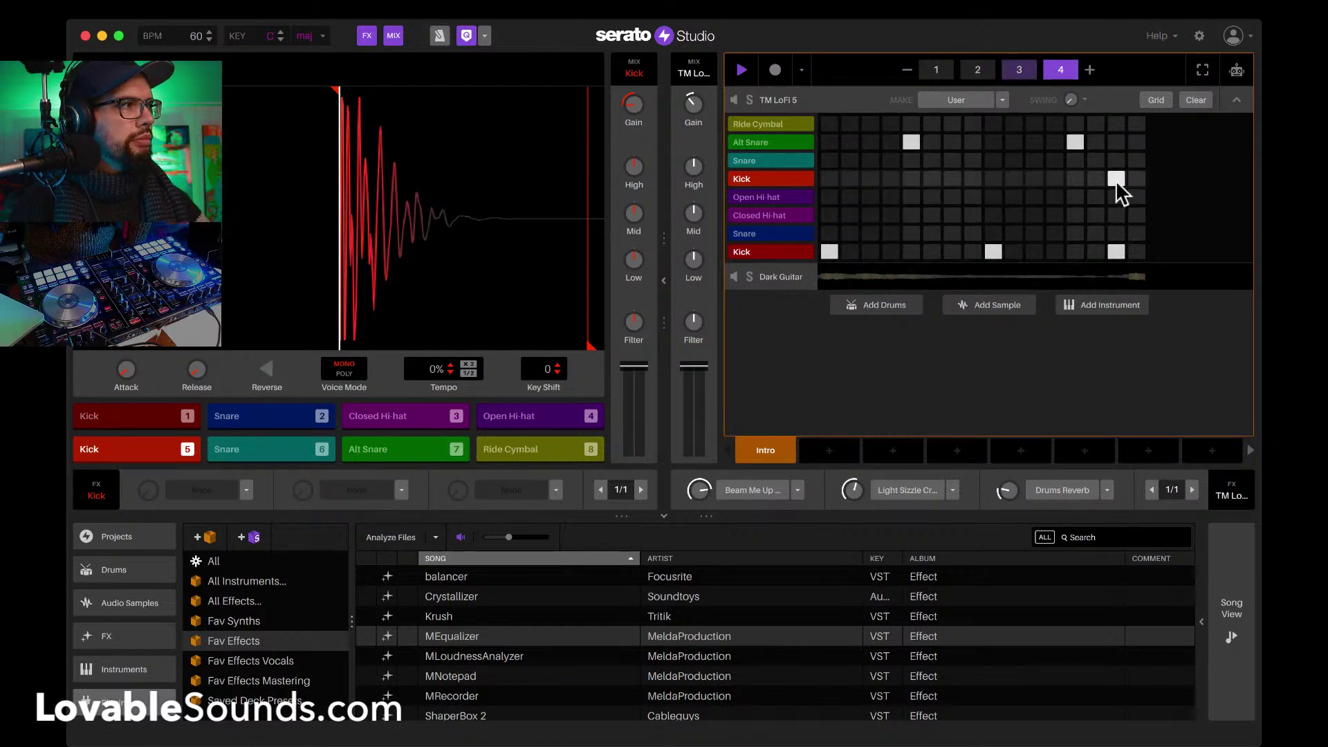
left_click(1115, 180)
key("space")
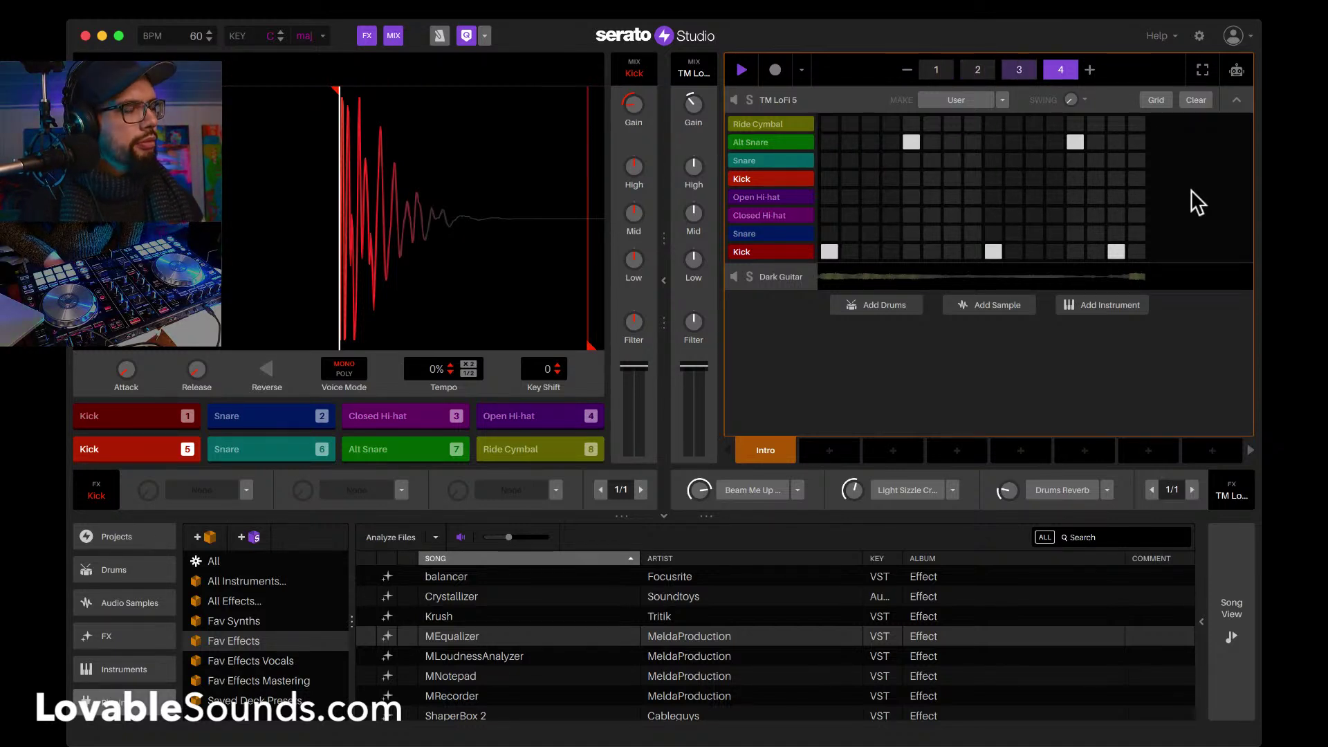
Step: Audition the drum kit's closed hi-hat, ride cymbal, alt snare, pad 6 snare and pad 5 kick
key("3")
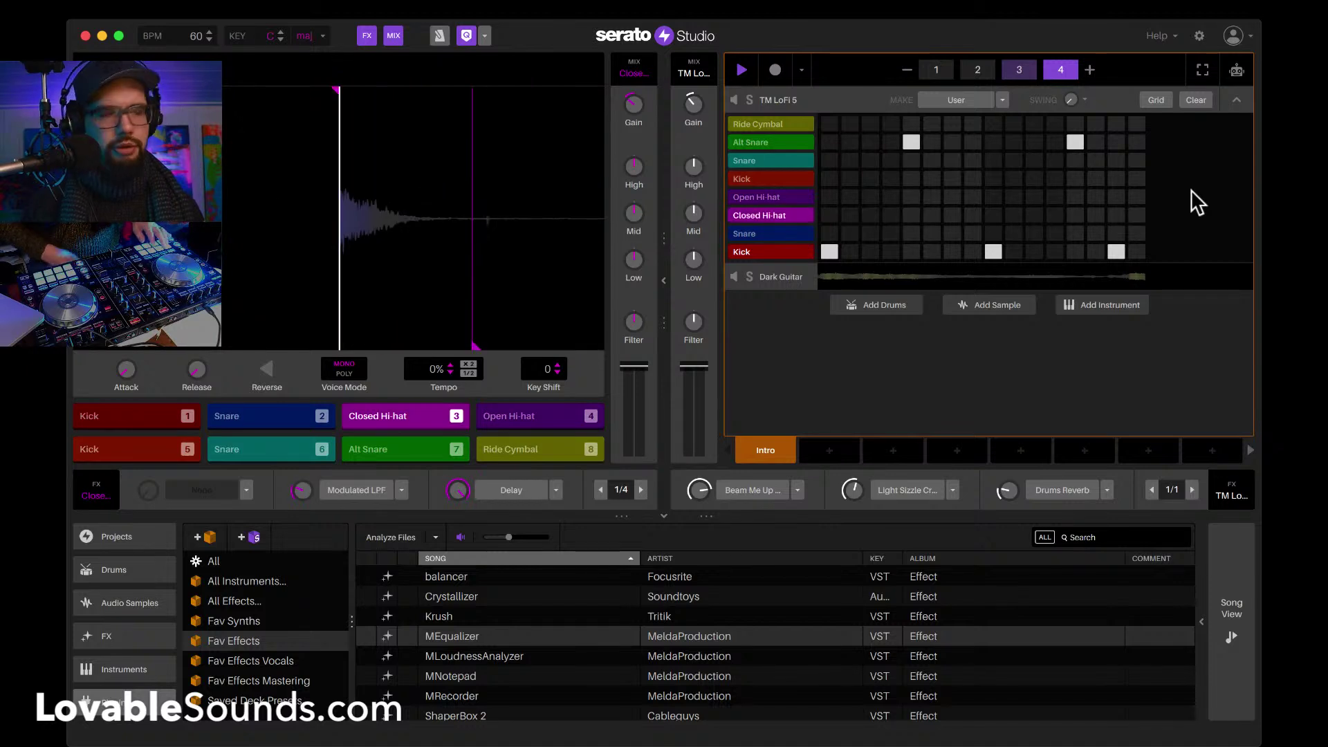
key("8")
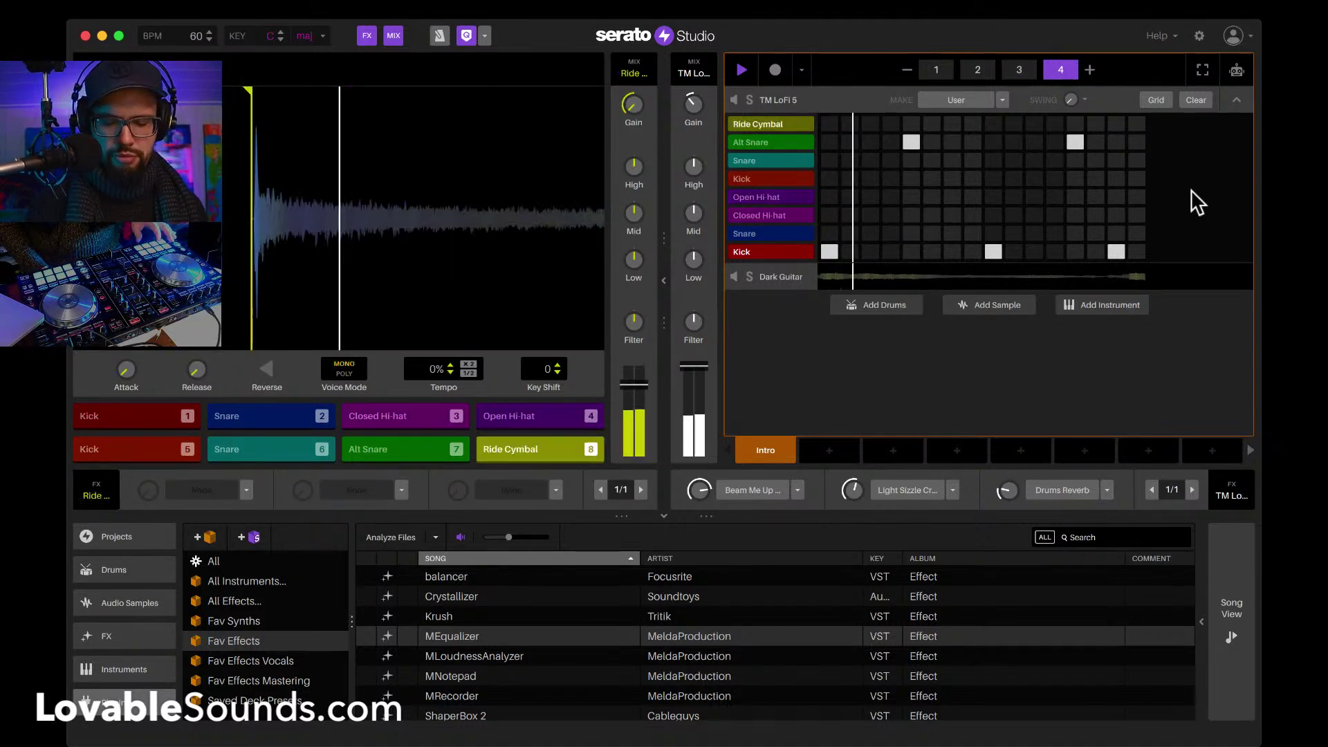
key("7")
key("6")
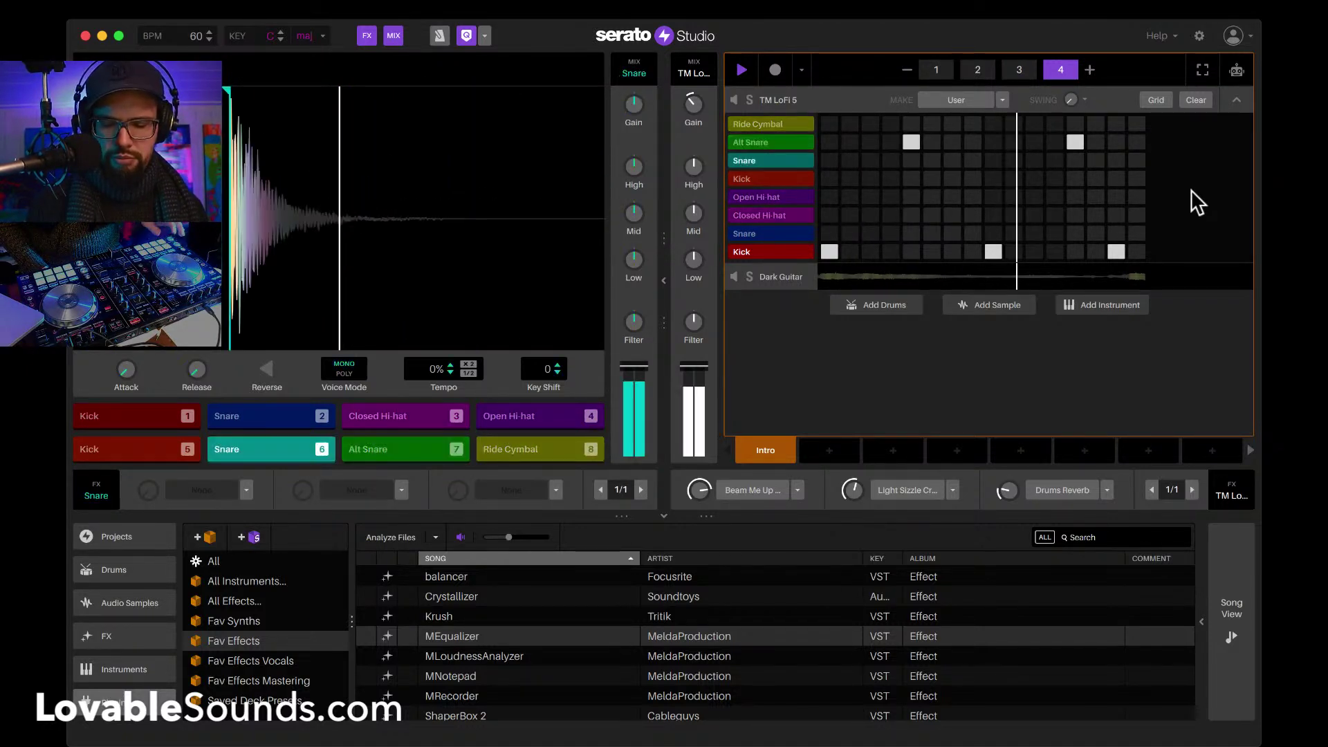
key("5")
key("3")
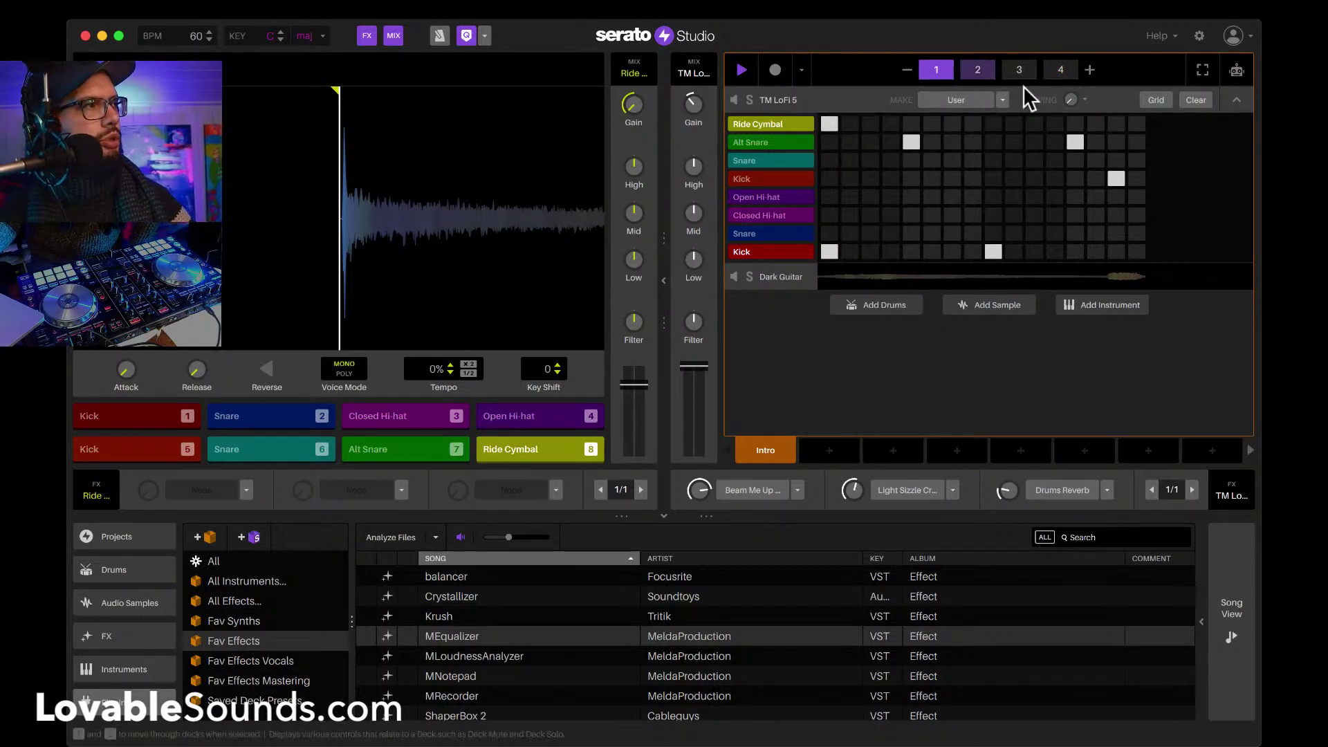
Step: Add a Ride Cymbal hit on step 1 of page 3 in the TM LoFi 5 pattern
left_click(1022, 69)
left_click(829, 123)
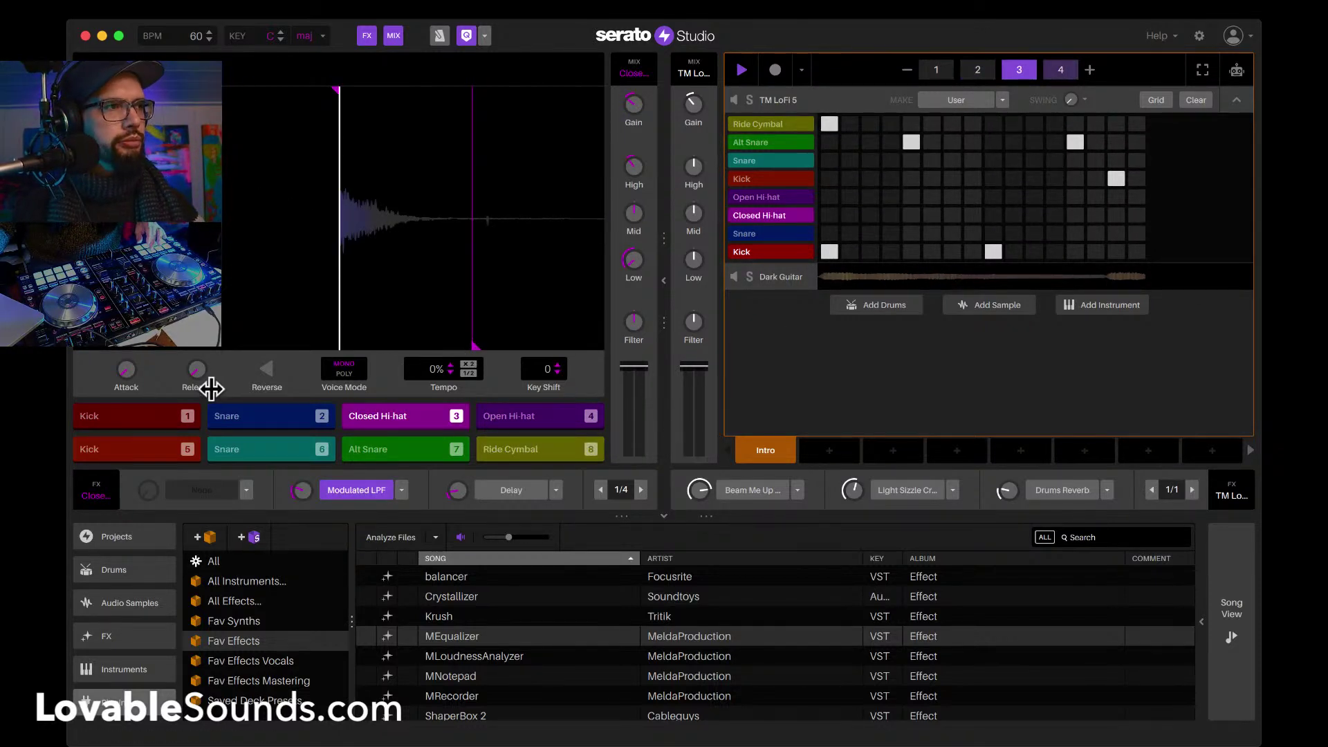
Step: Adjust the Closed Hi-hat's attack time to soften the start of the sound
scroll(125, 376, "down", 5)
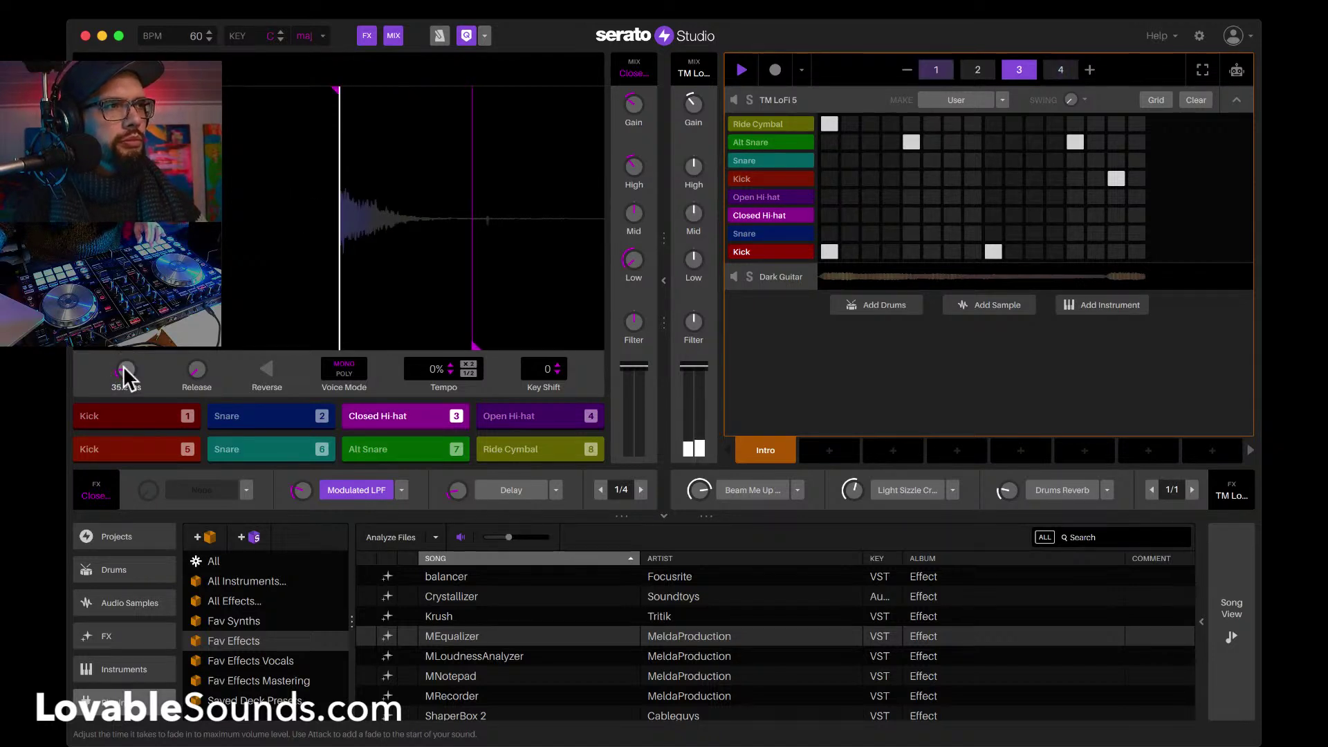
scroll(125, 374, "down", 1)
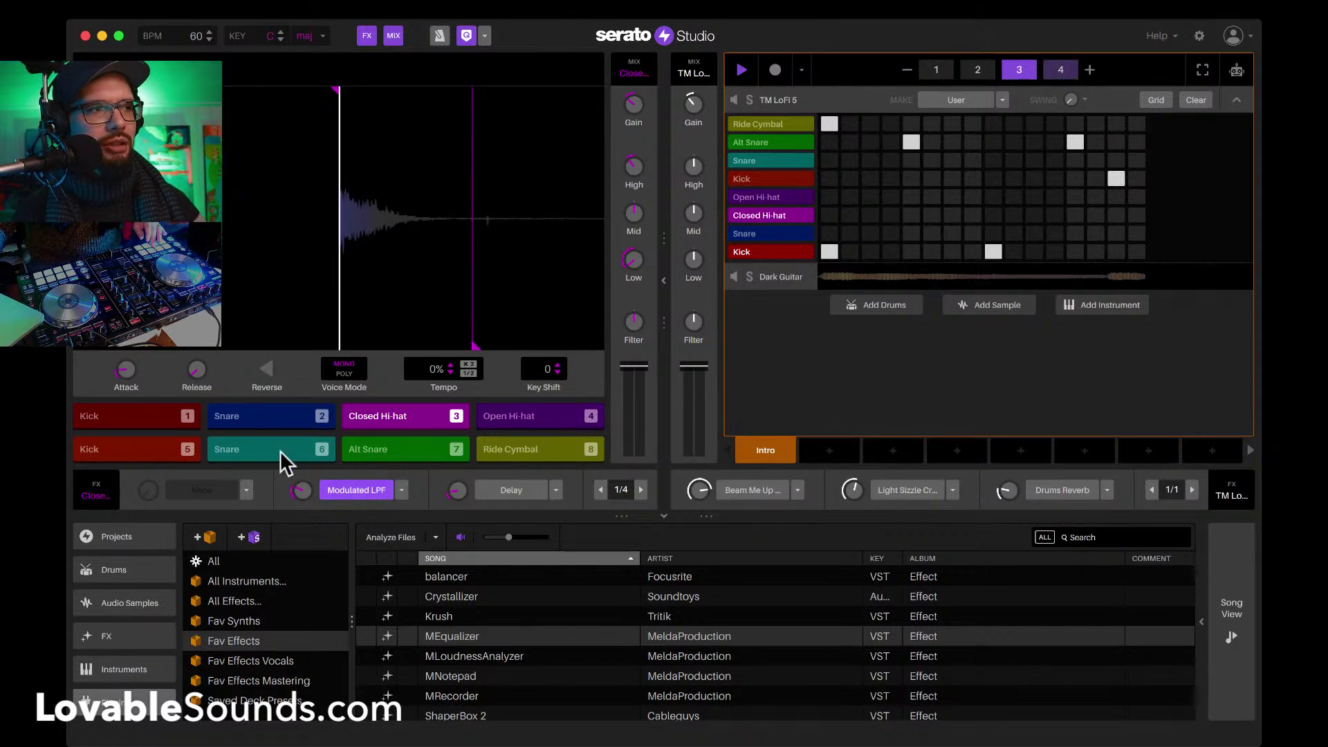
mouse_move(127, 375)
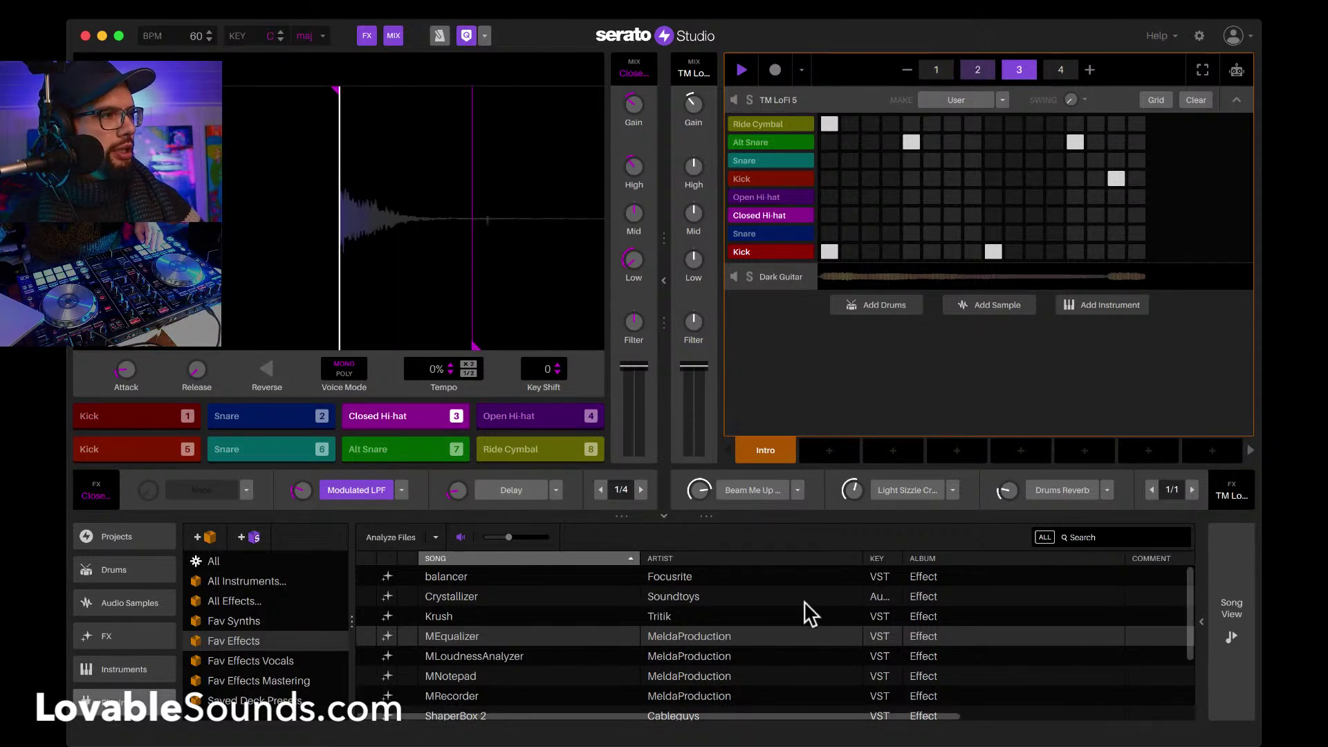
Step: Replace the Drums Reverb in the TM LoFi 5 deck's third effect slot with MEqualizer and close its plug-in window
left_click_drag(456, 636, 1068, 493)
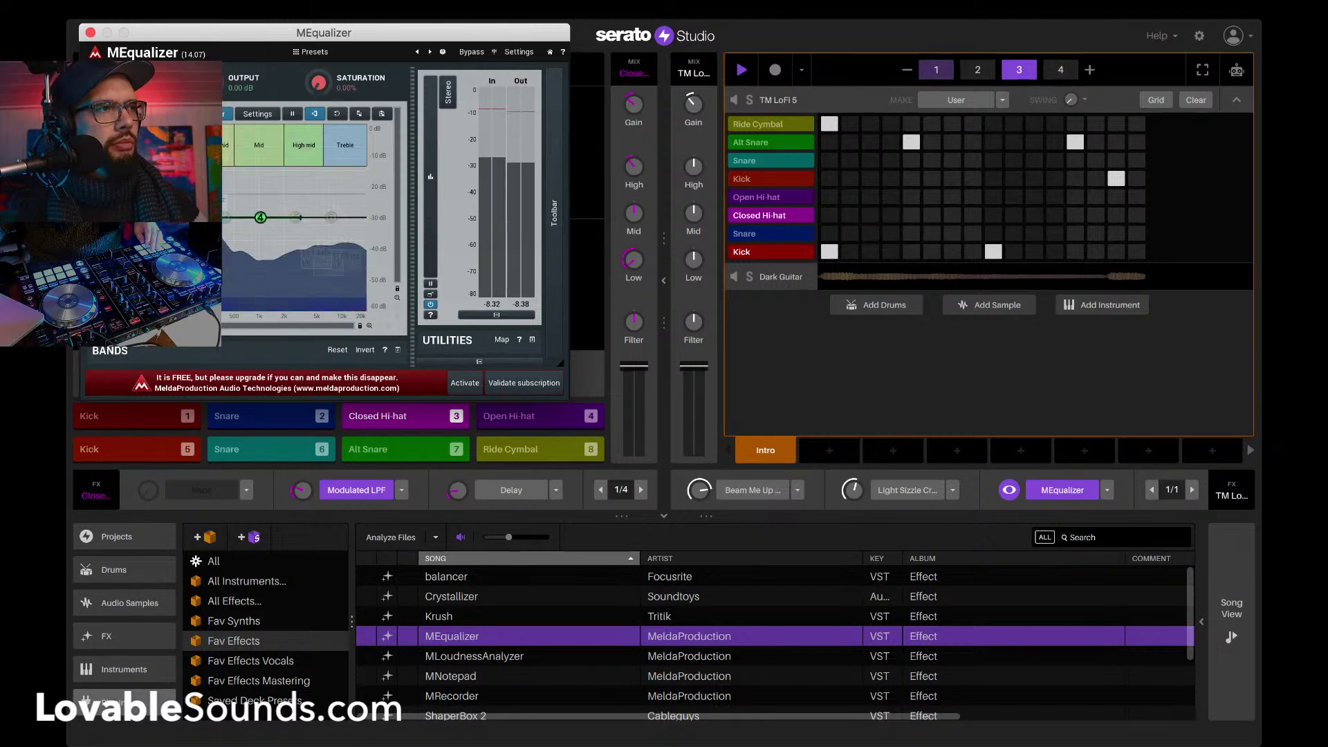
key("super+w")
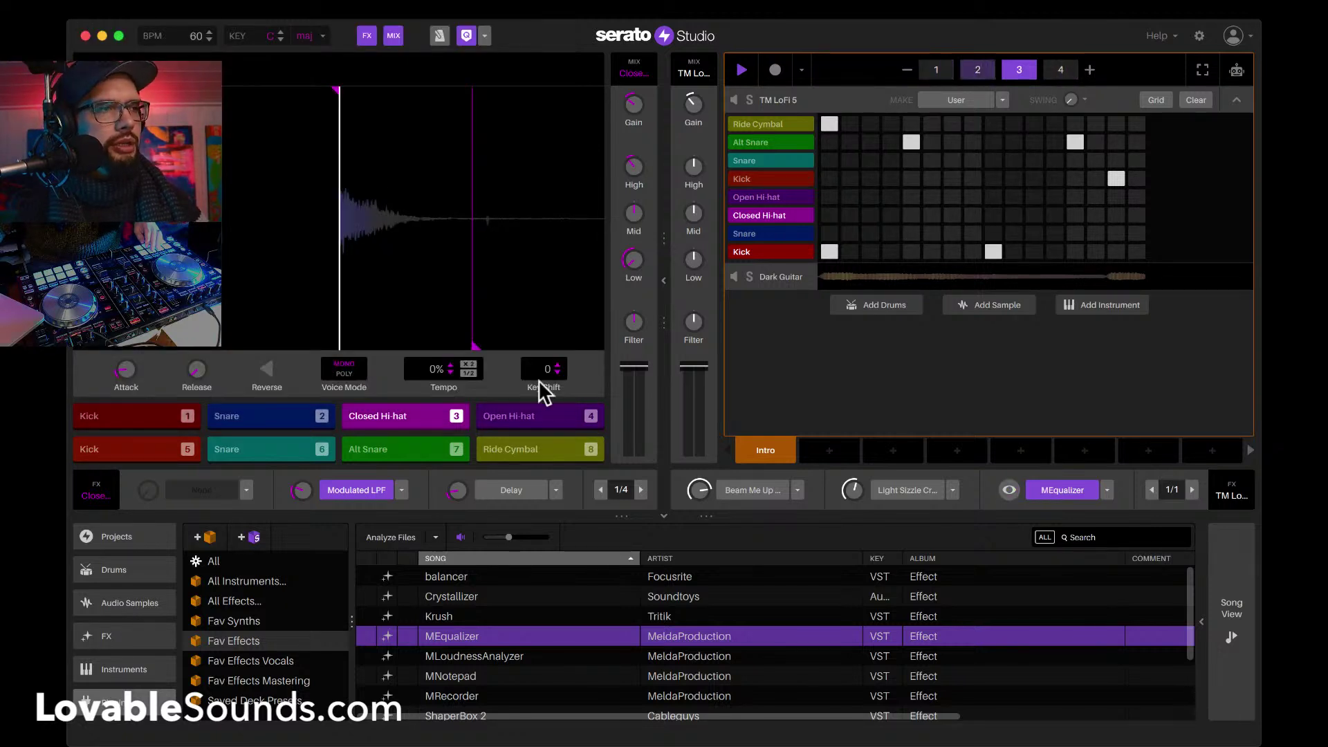
Step: Add the TM Vinyl Noise (user) kit from the TM Vinyl crate of the drum library as a new deck
scroll(284, 635, "down", 1)
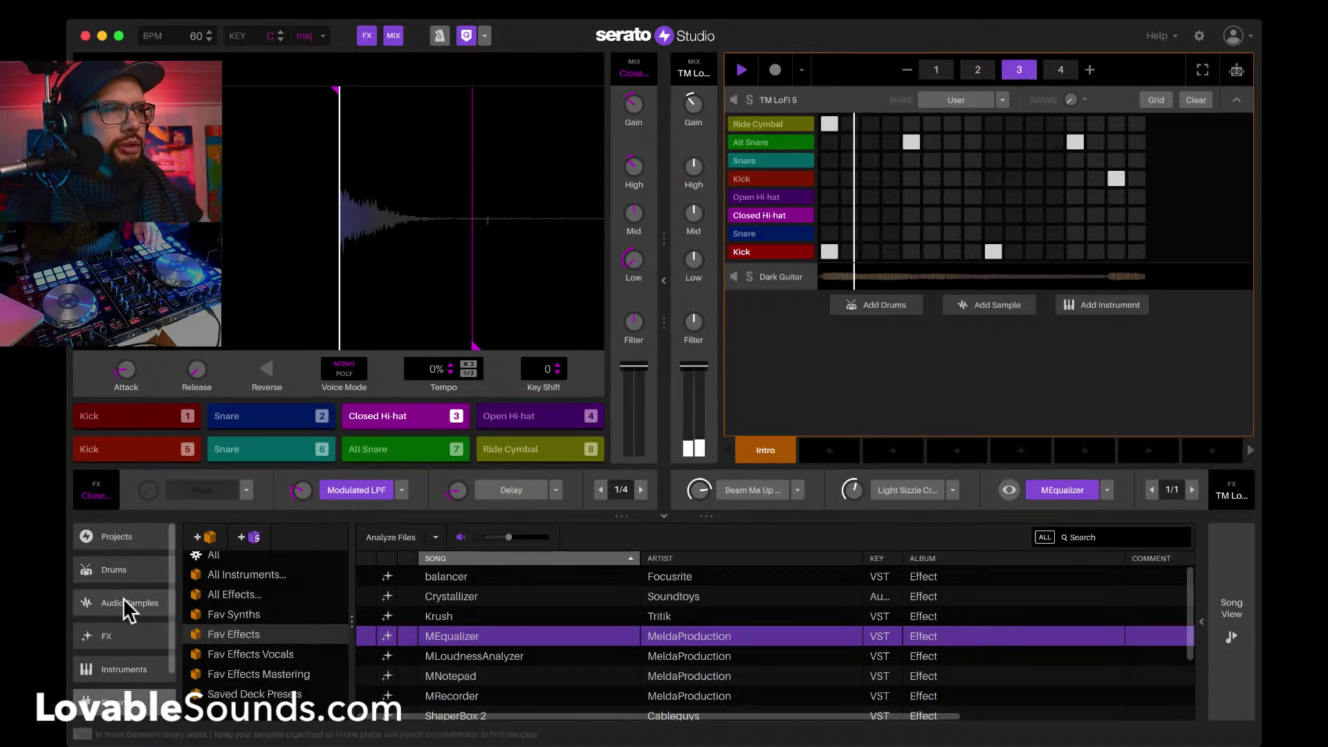
left_click(119, 573)
scroll(276, 650, "down", 1)
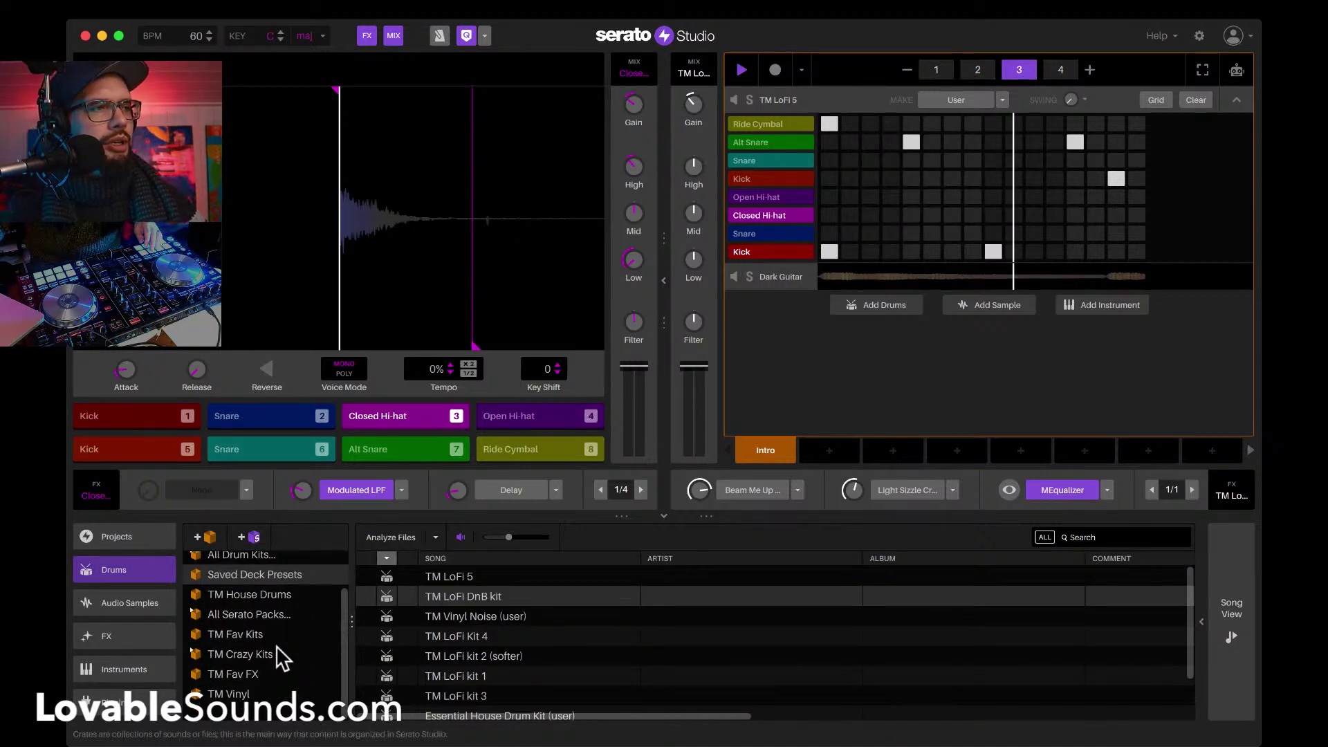
left_click(232, 694)
left_click_drag(460, 592, 799, 374)
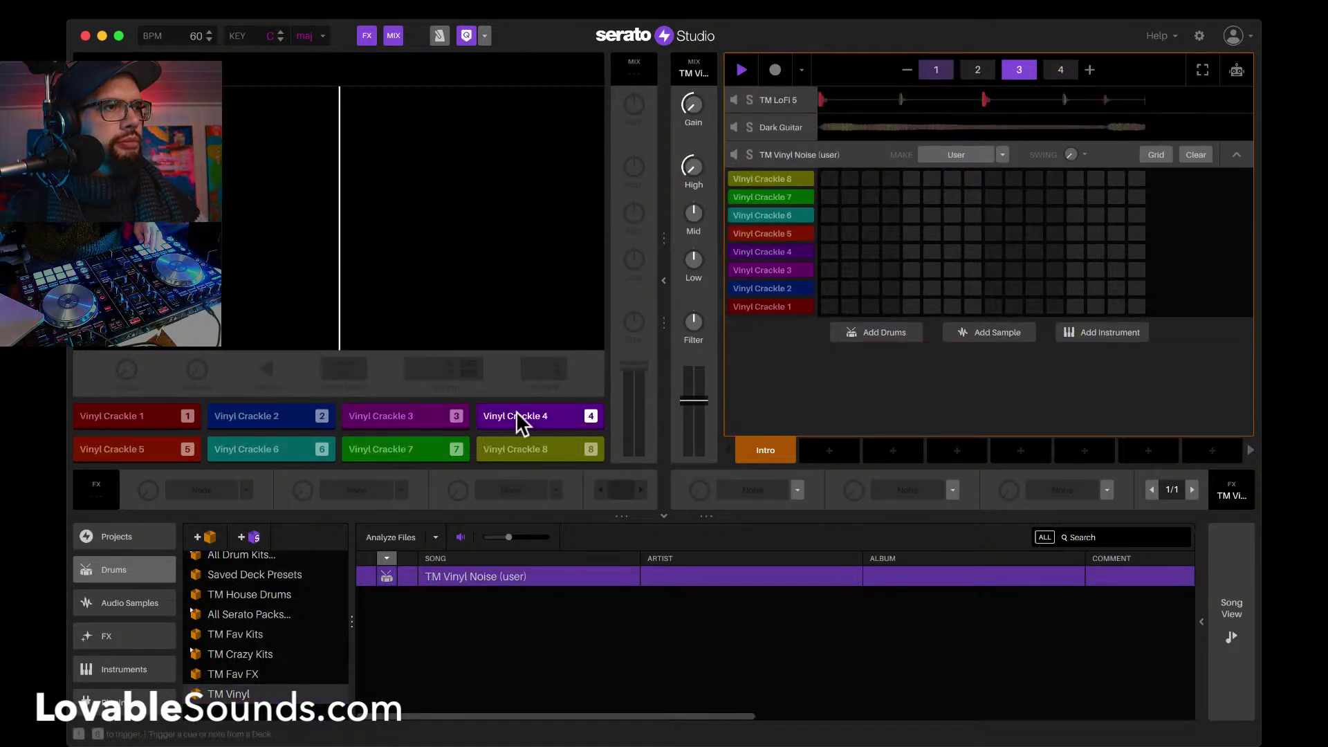
Step: Sequence Vinyl Crackle 1 on step 1 of pages 1 and 3 and on step 7 of pages 2 and 4
left_click(936, 70)
left_click(833, 306)
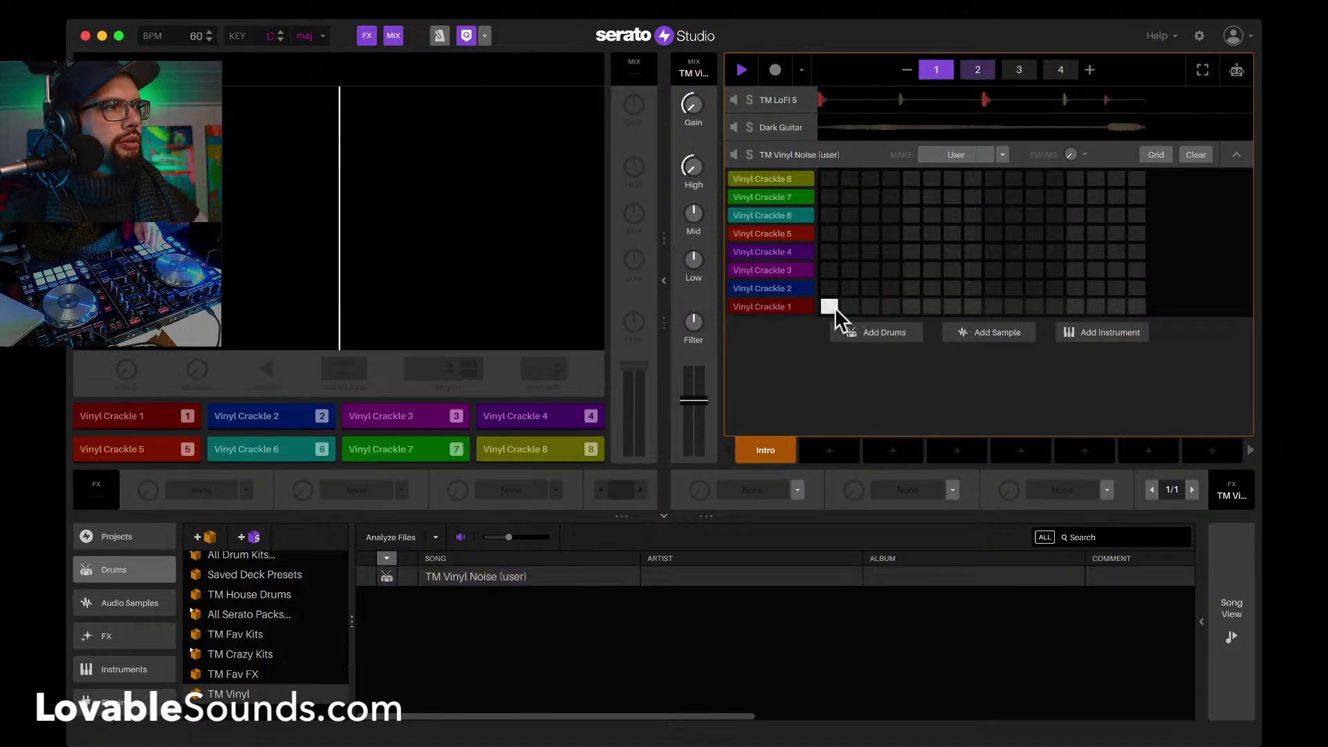
left_click(977, 70)
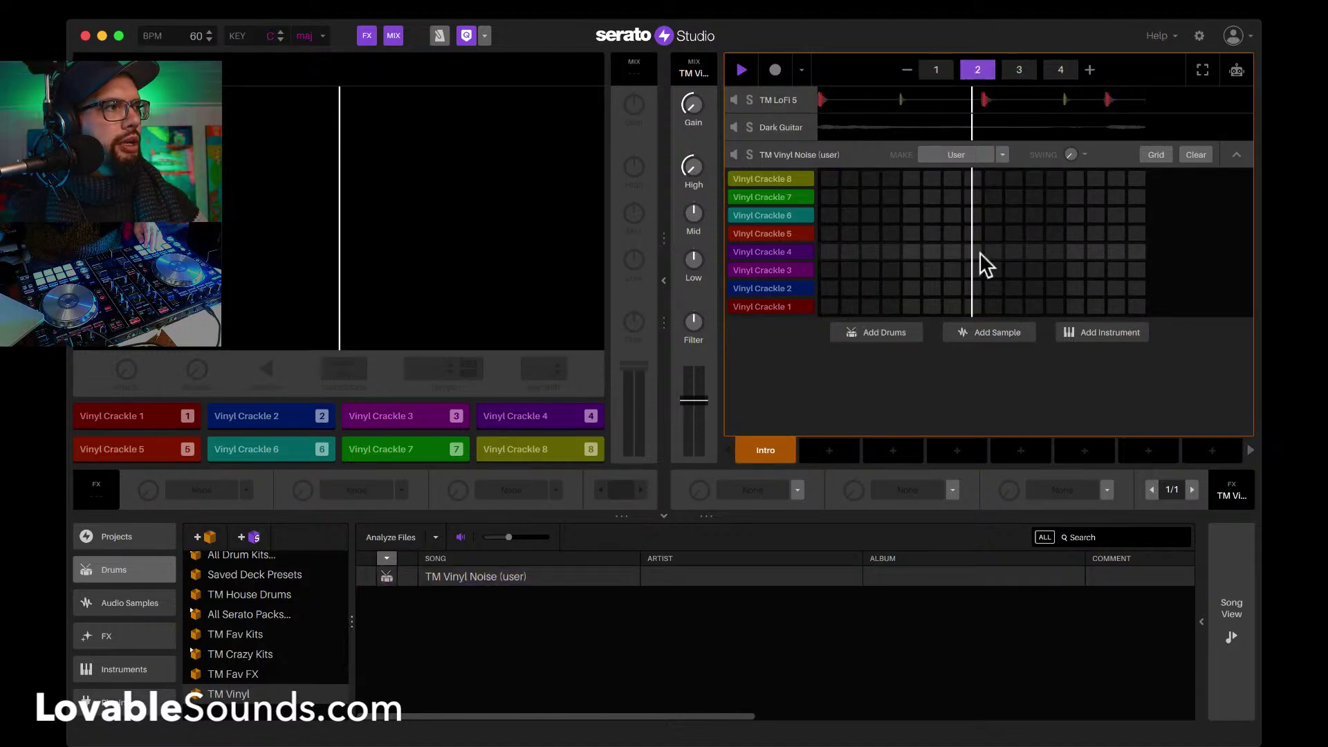
left_click(953, 306)
left_click(1020, 69)
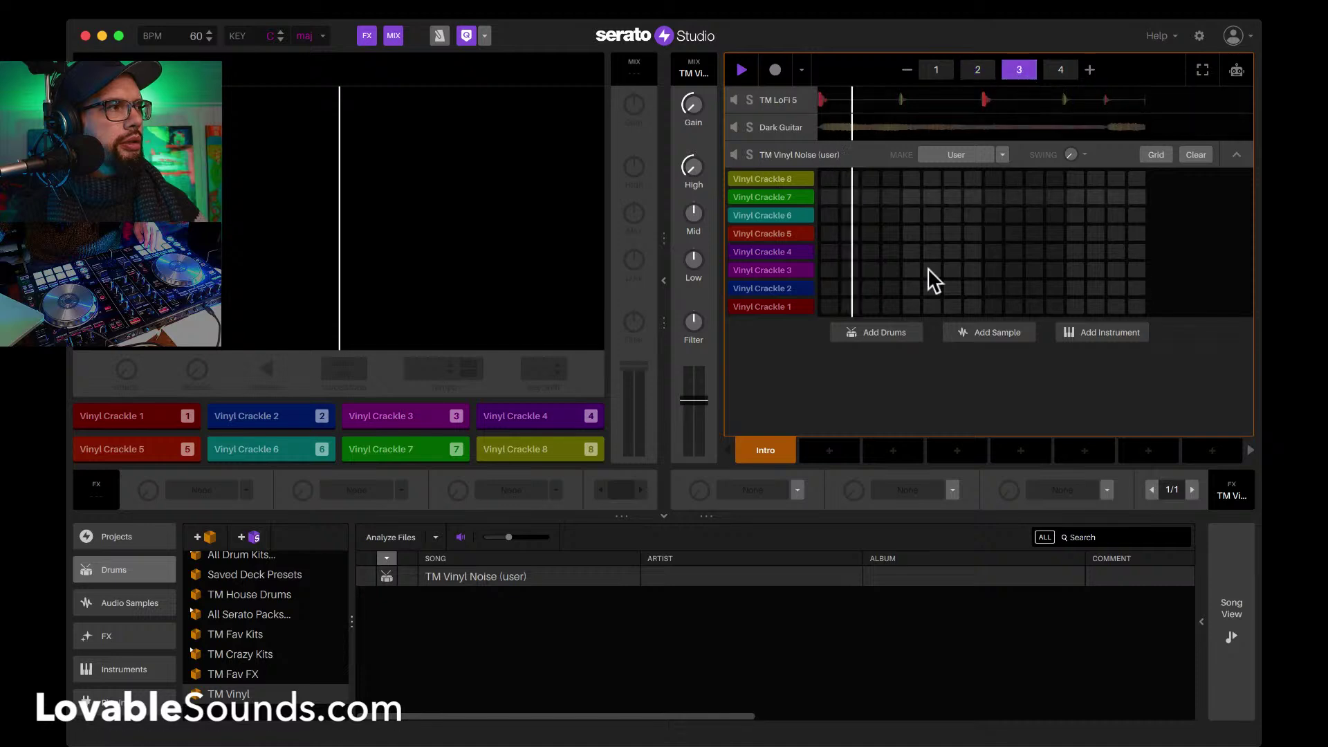
left_click(833, 306)
left_click(1059, 70)
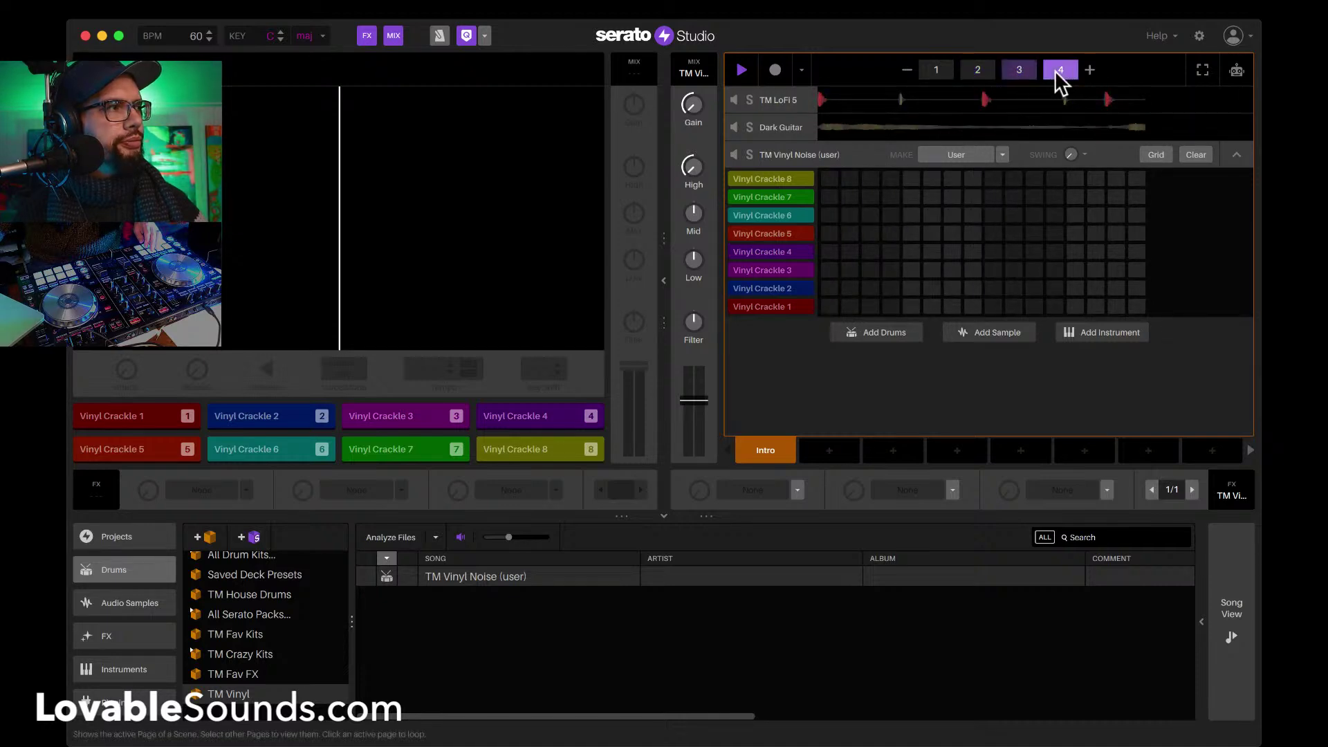
left_click(952, 306)
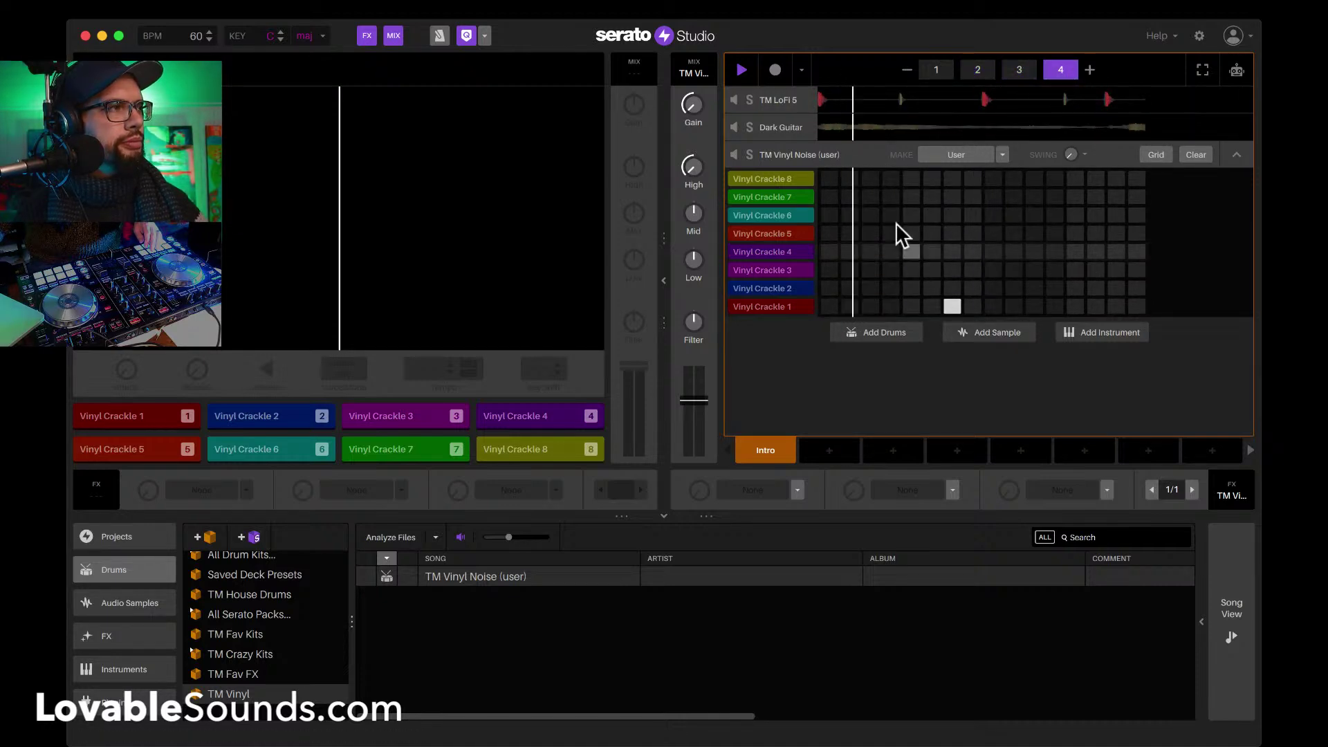
left_click(850, 233)
key("super+z")
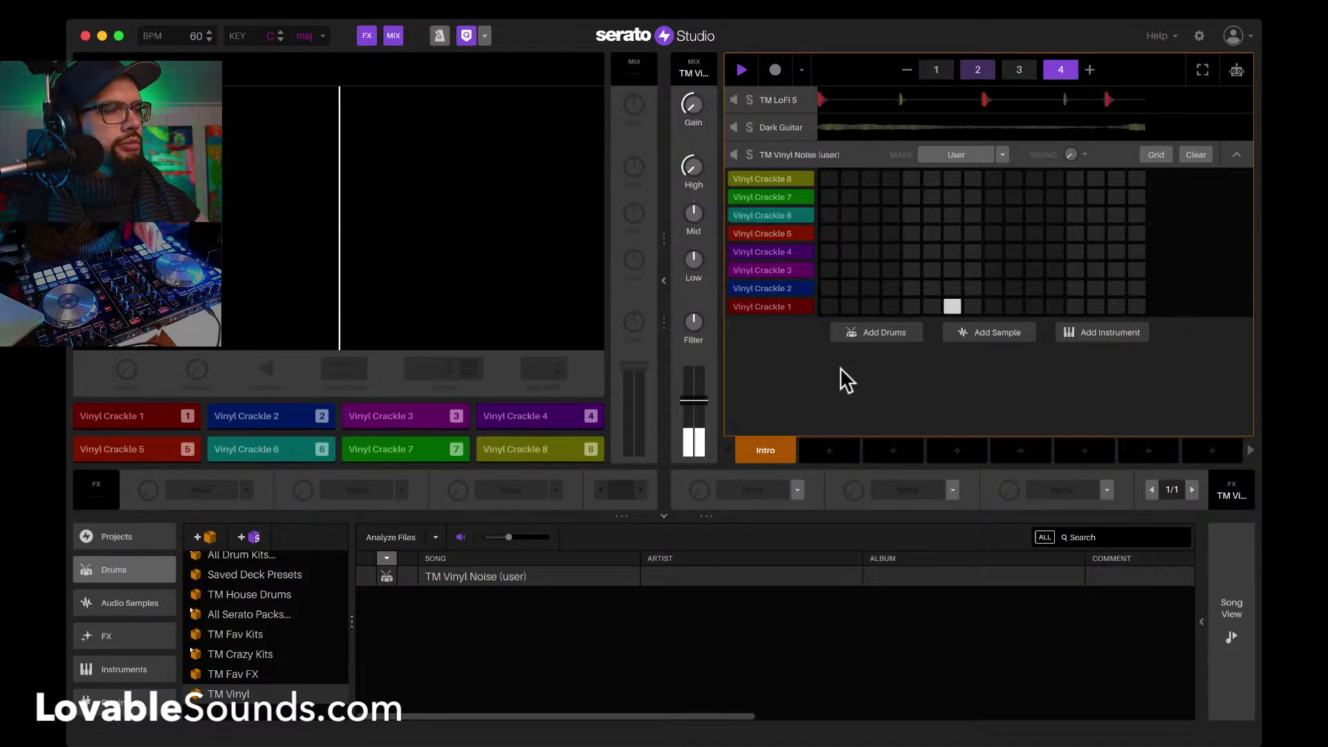
Step: Save the project as LoFi Soaking 21-10-10 in the Serato Studio folder
key("super+shift+s")
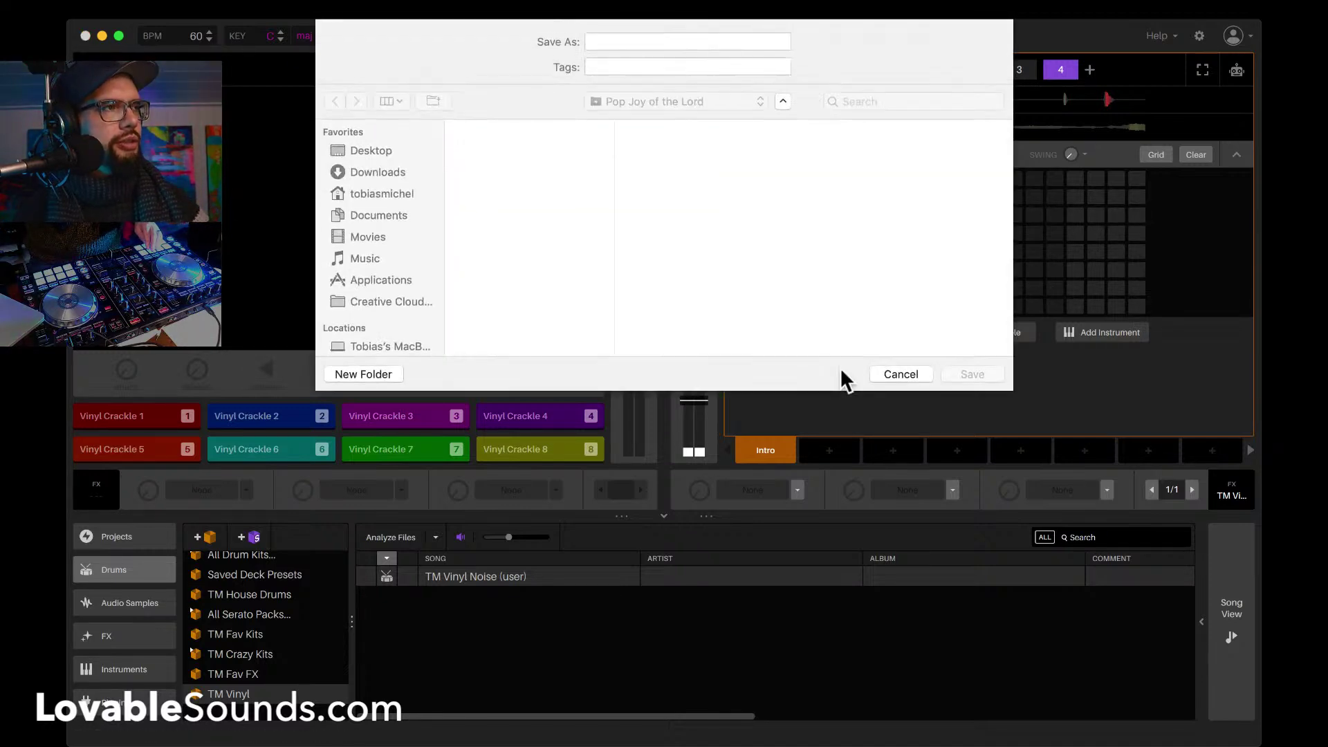
left_click(637, 98)
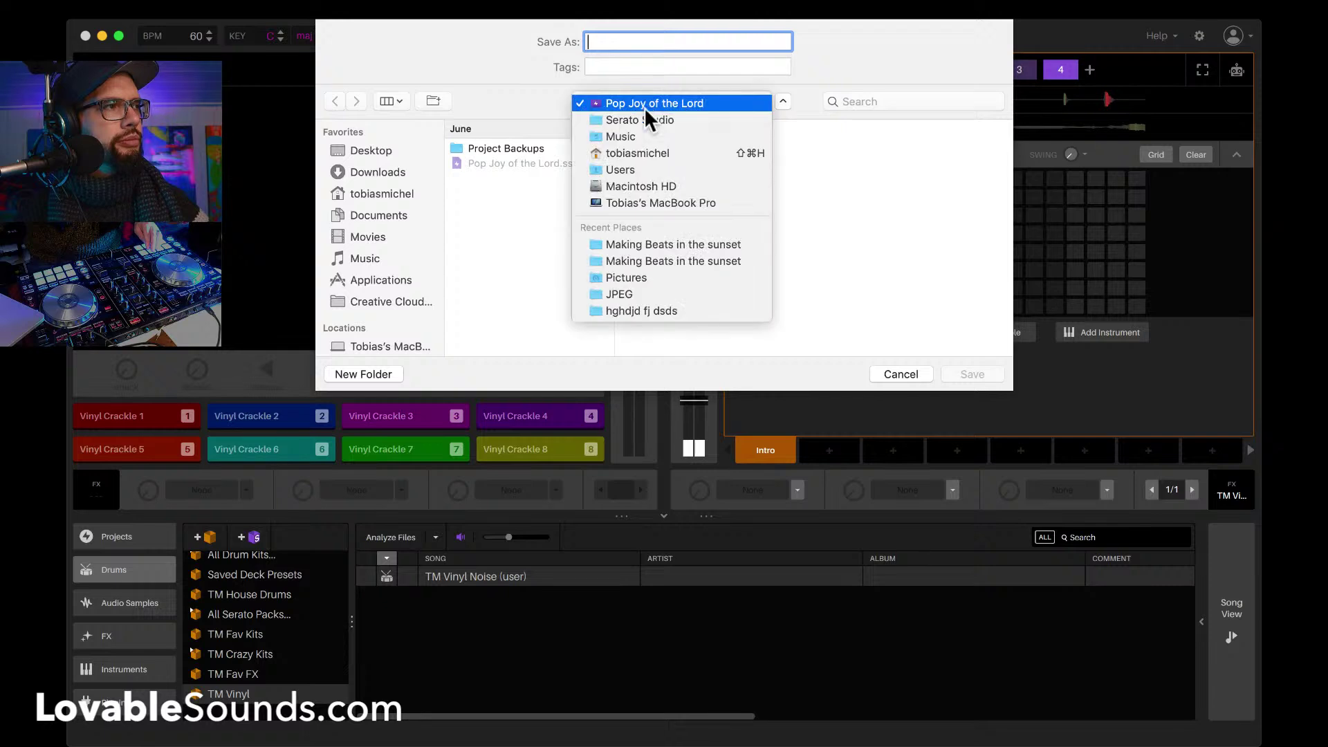
key("Escape")
key("super+Up")
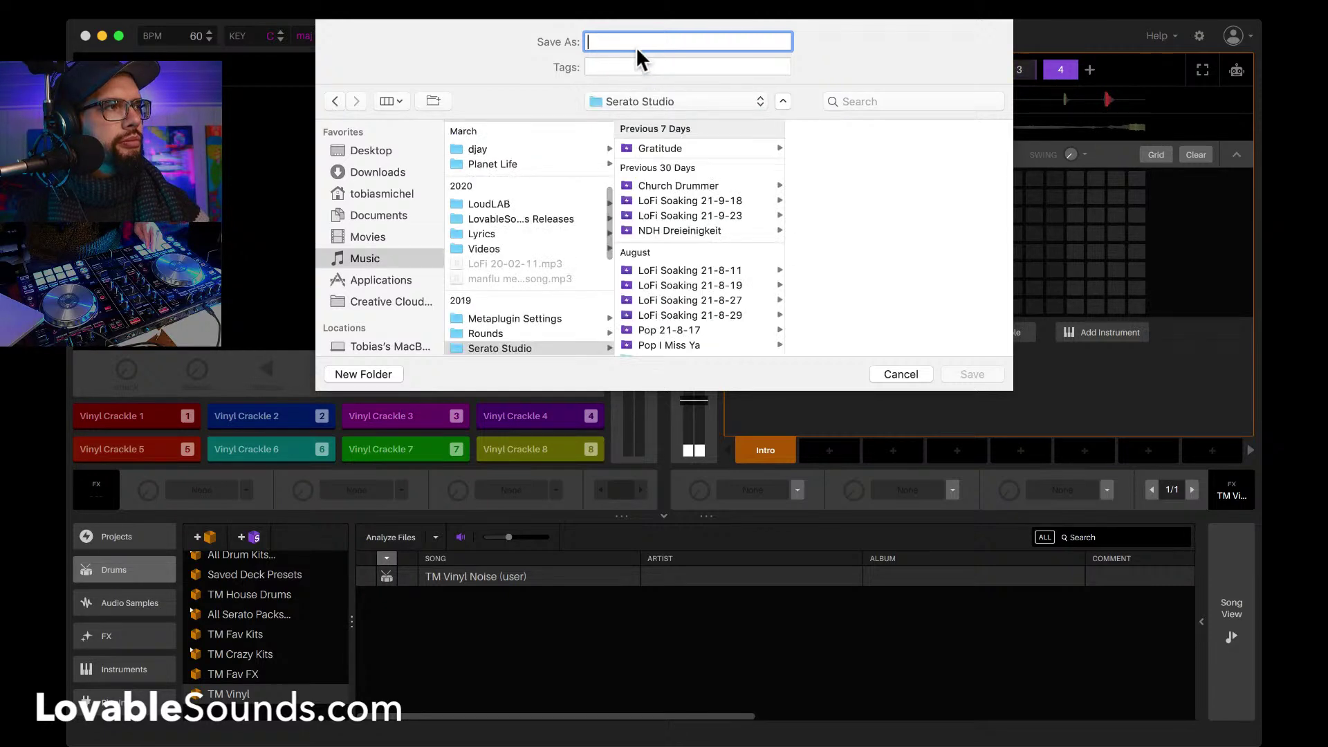
type("Lo")
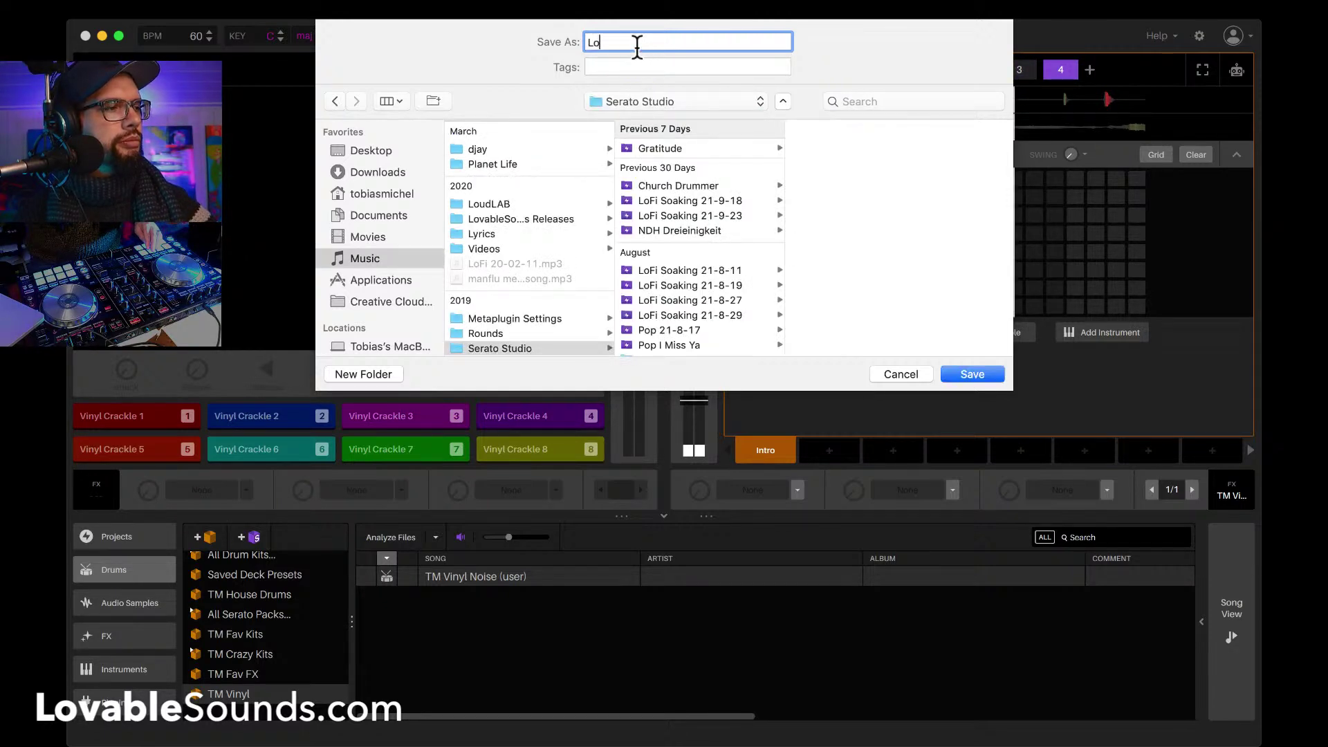
type("Fi Soaking 21-10-10")
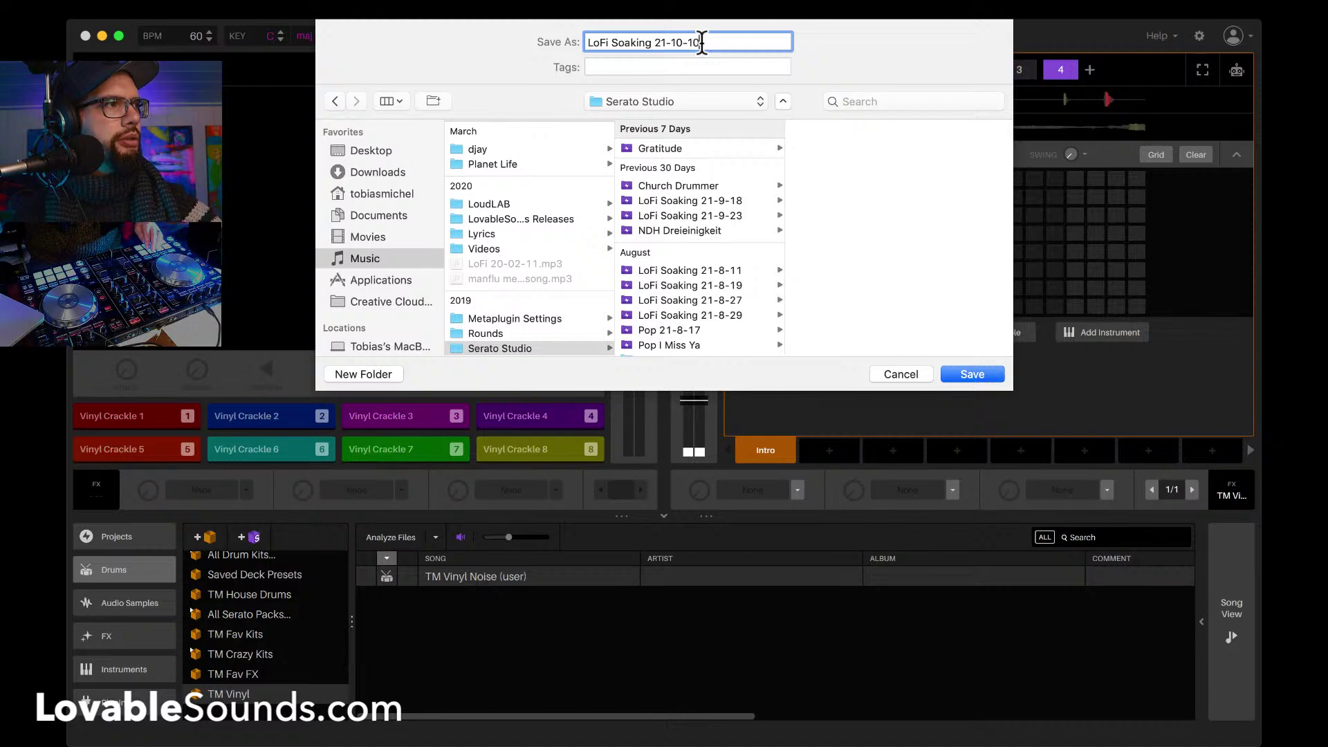
key("Return")
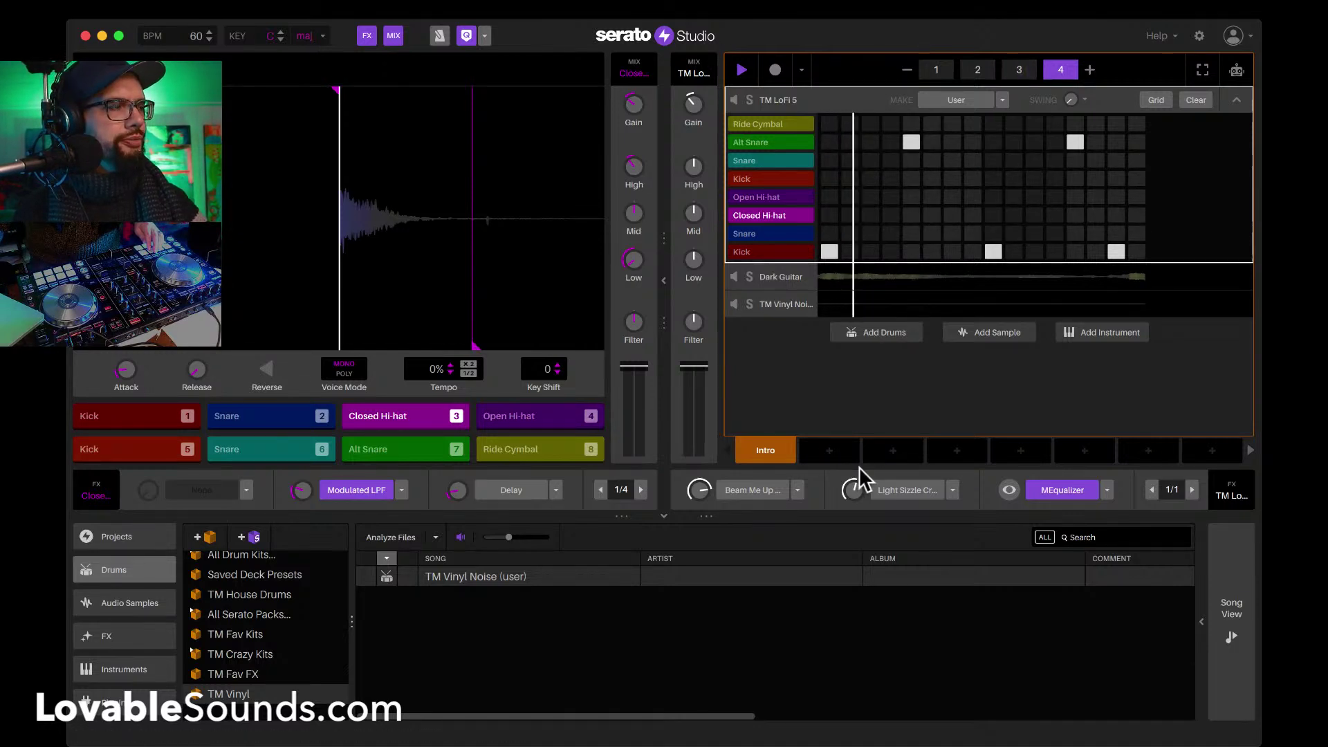
Step: Copy the Intro scene into the second scene slot, clear the TM LoFi 5 pattern from the Intro and play it back
left_click(826, 451)
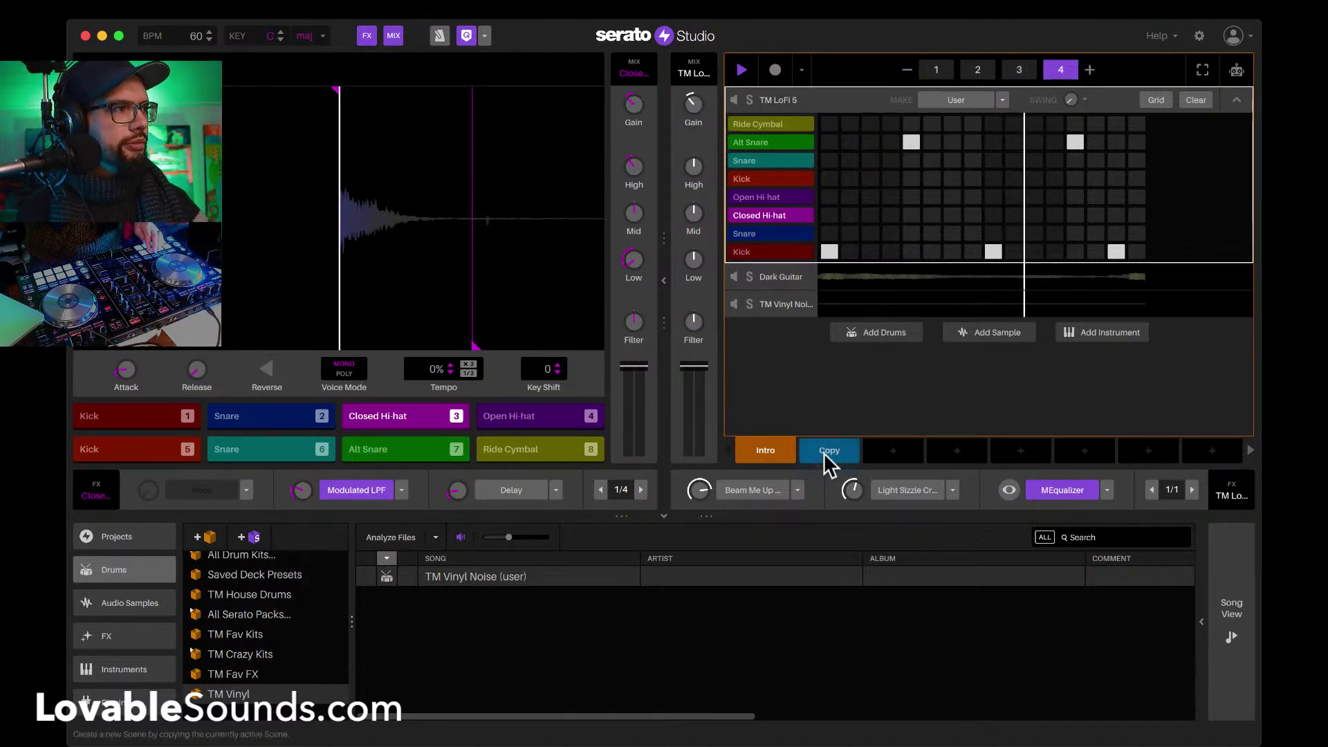
left_click(769, 454)
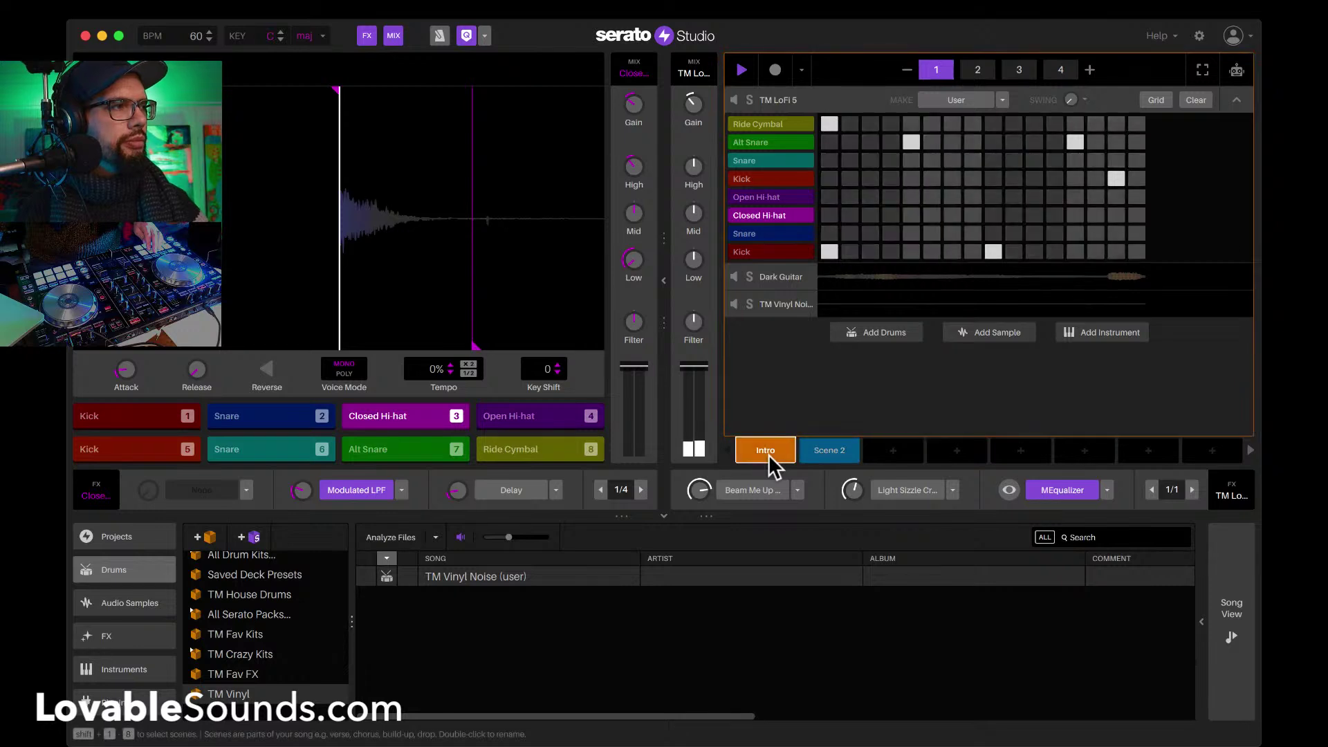
left_click(786, 101)
left_click(1196, 101)
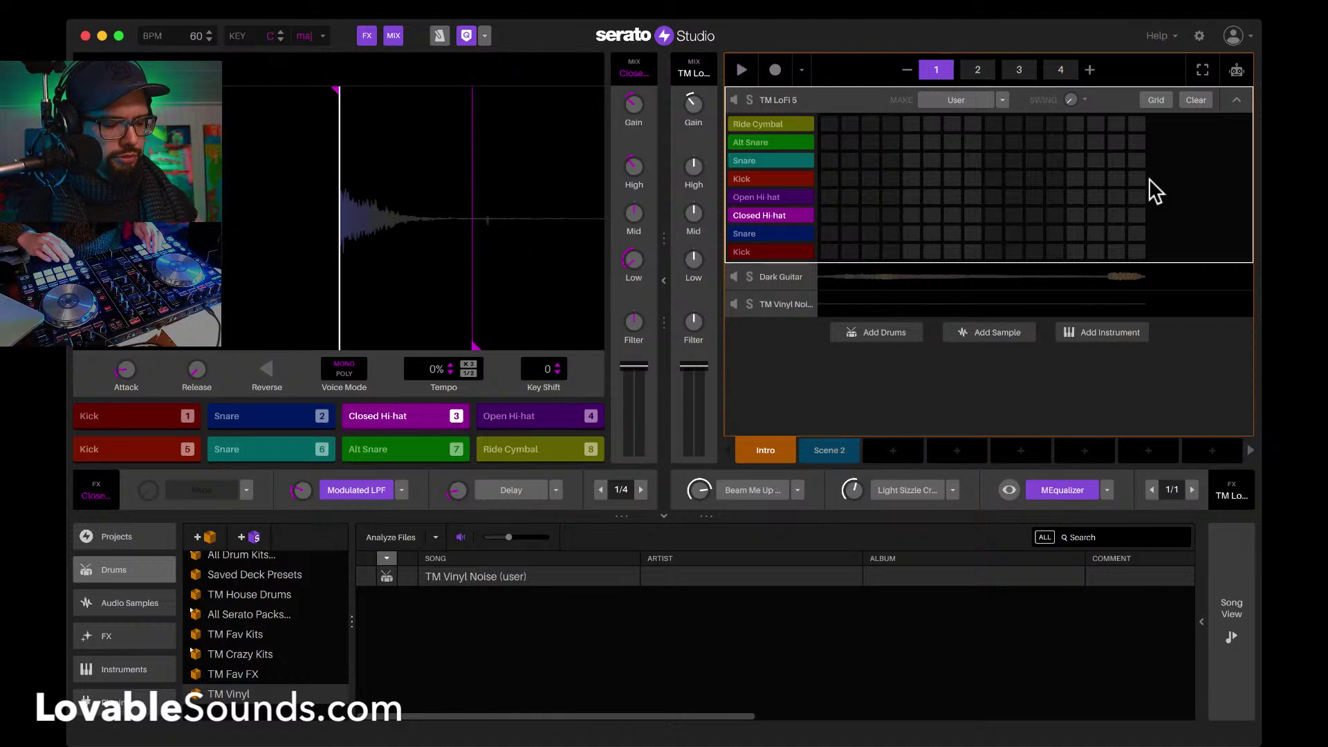
key("space")
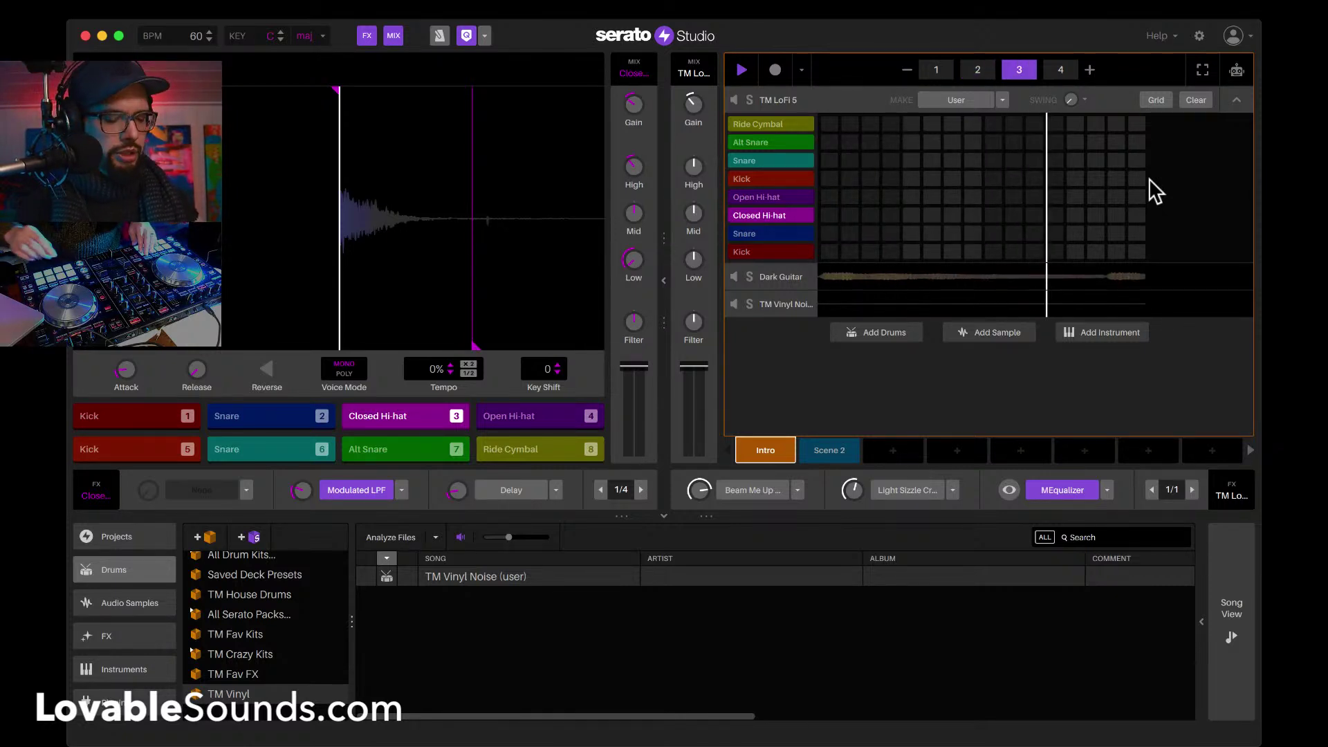
Step: Load Drums Reverb into the second effect slot of the Alt Snare while Scene 2 plays
key("Down")
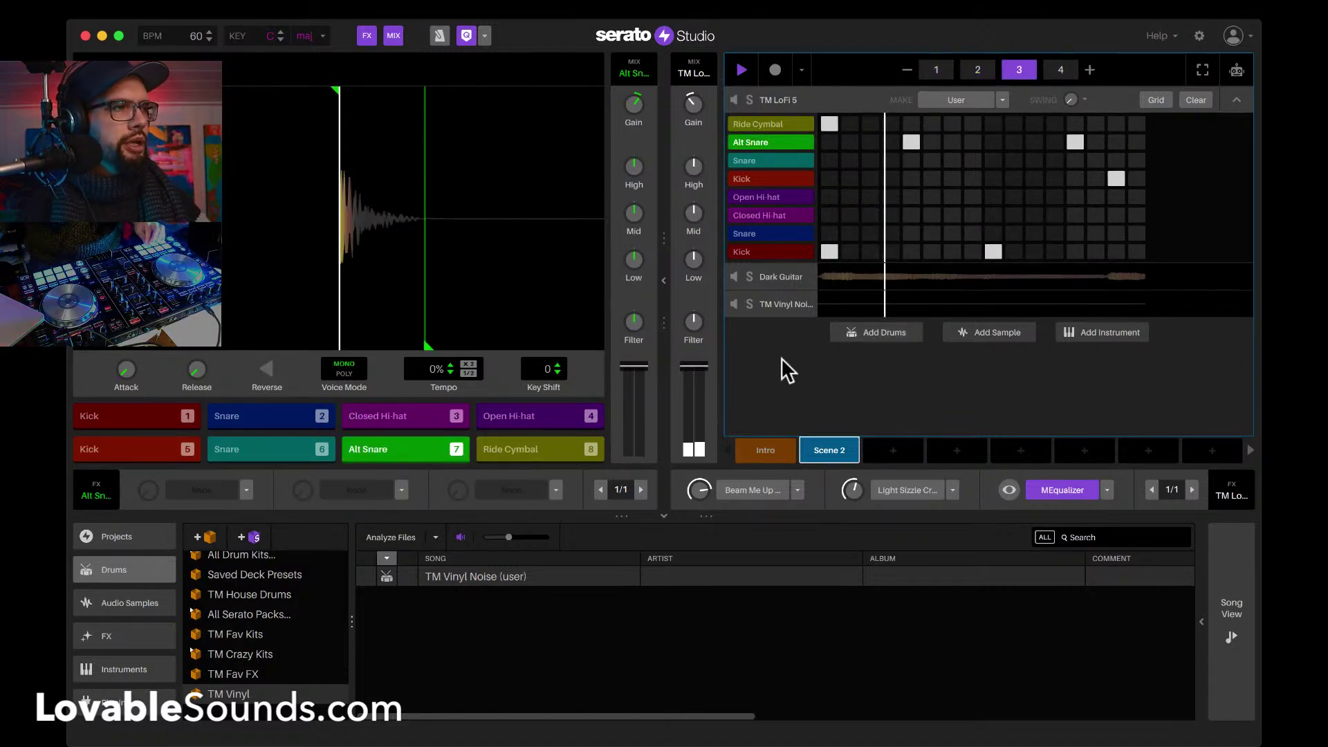
left_click(399, 489)
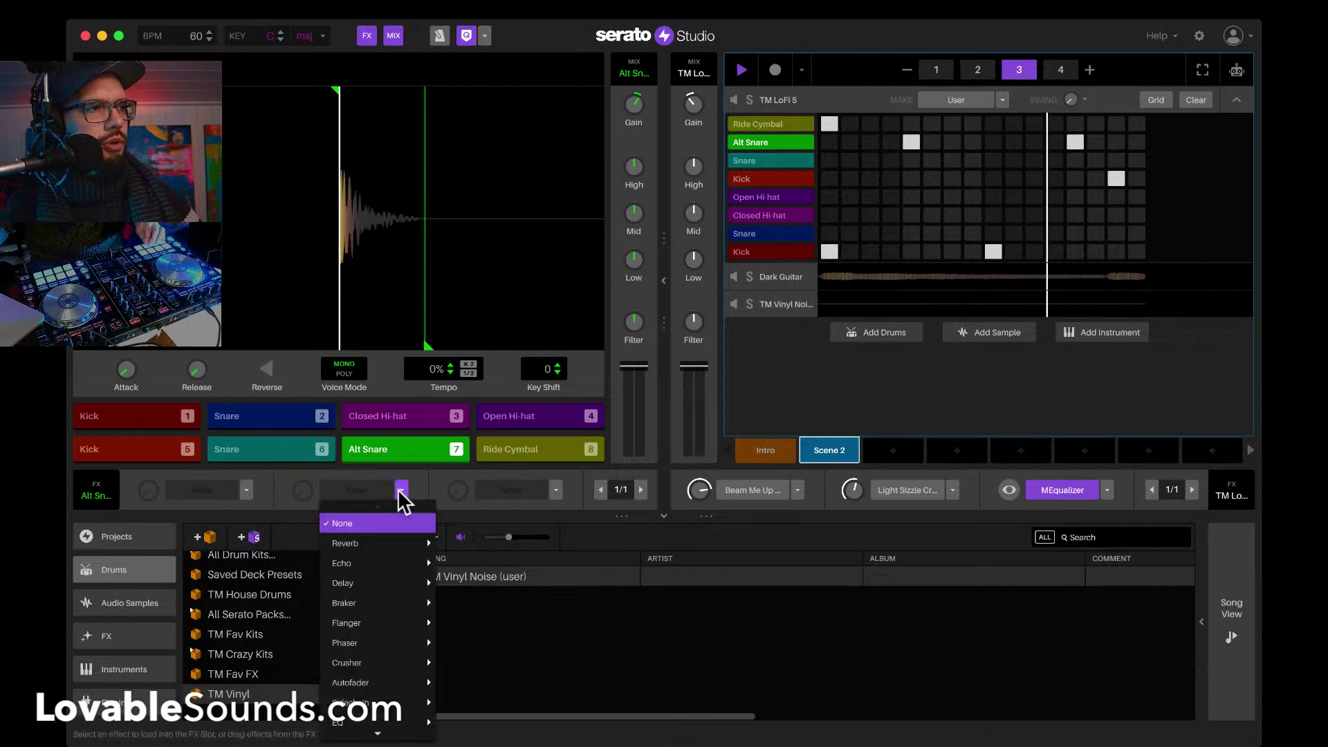
mouse_move(377, 543)
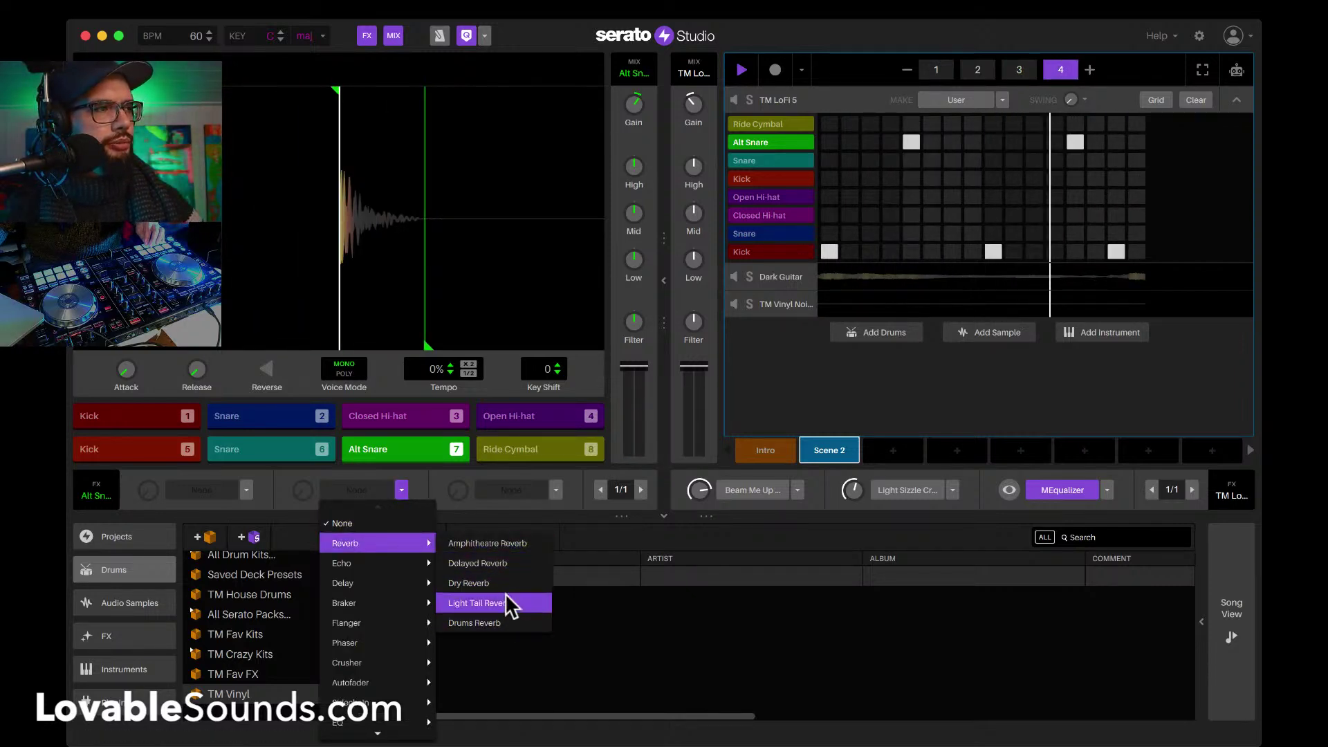
left_click(491, 624)
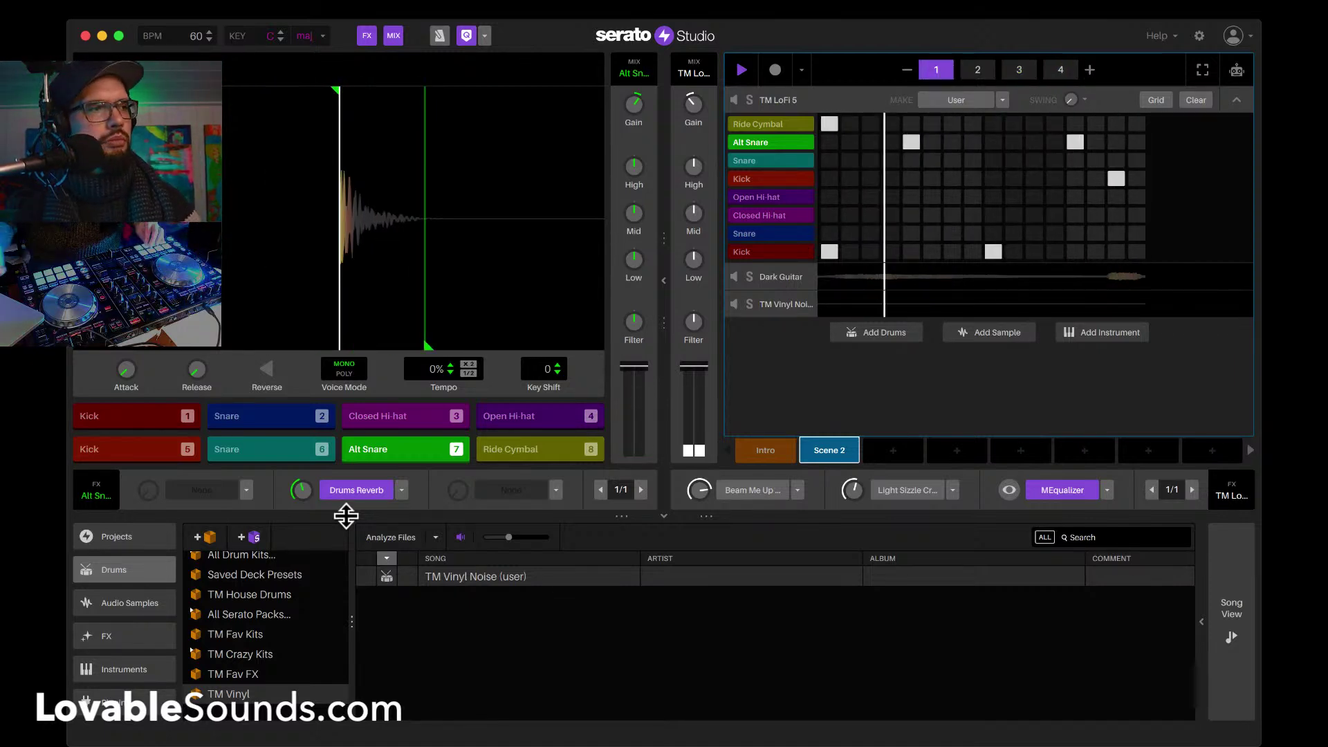
Step: Fine-tune the Alt Snare's attack time to soften the start of the hit
mouse_move(125, 372)
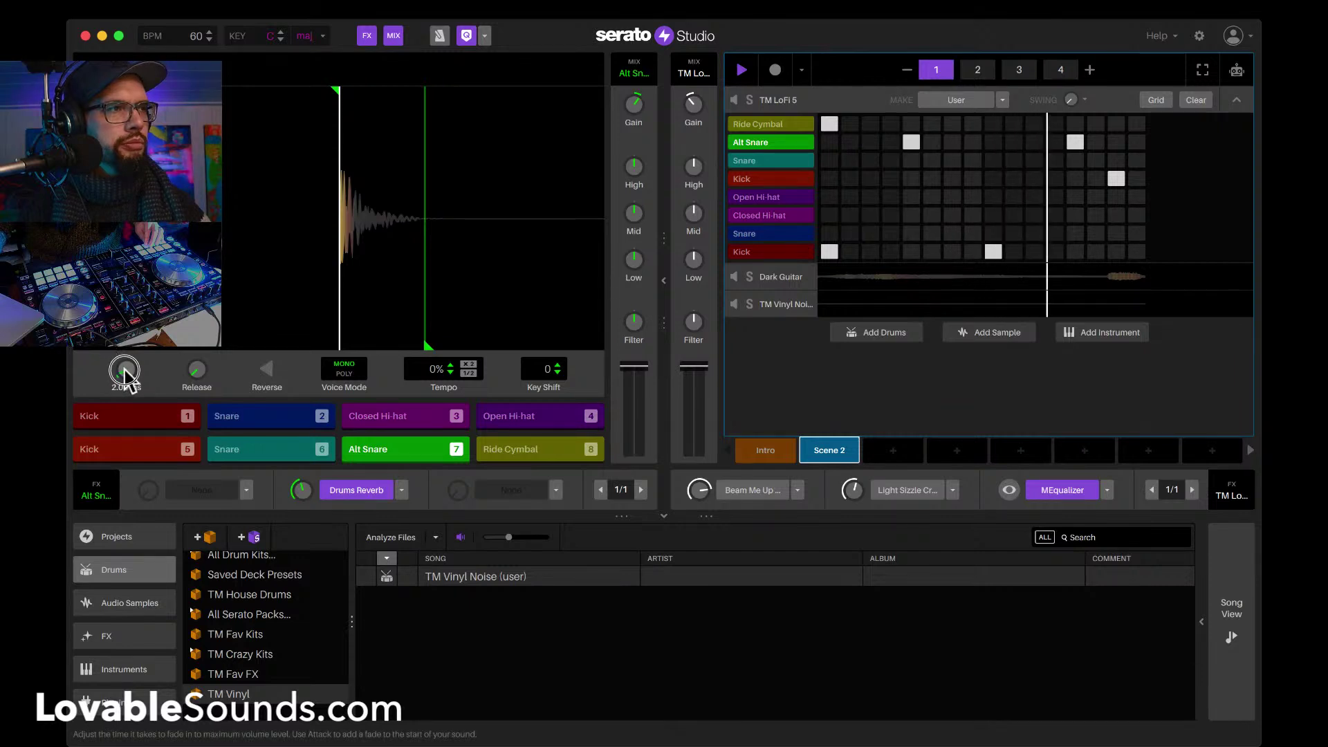
scroll(125, 374, "up", 3)
scroll(125, 374, "down", 1)
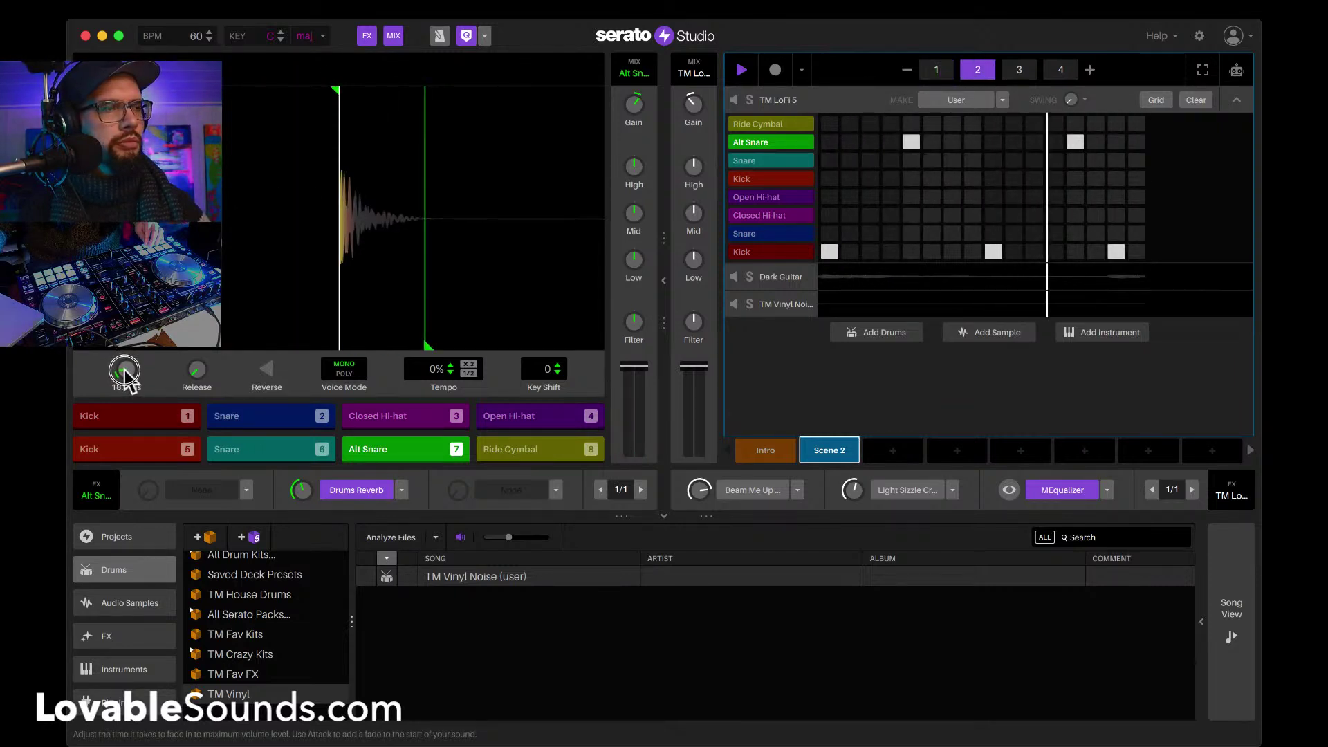
scroll(125, 374, "up", 1)
scroll(125, 373, "up", 1)
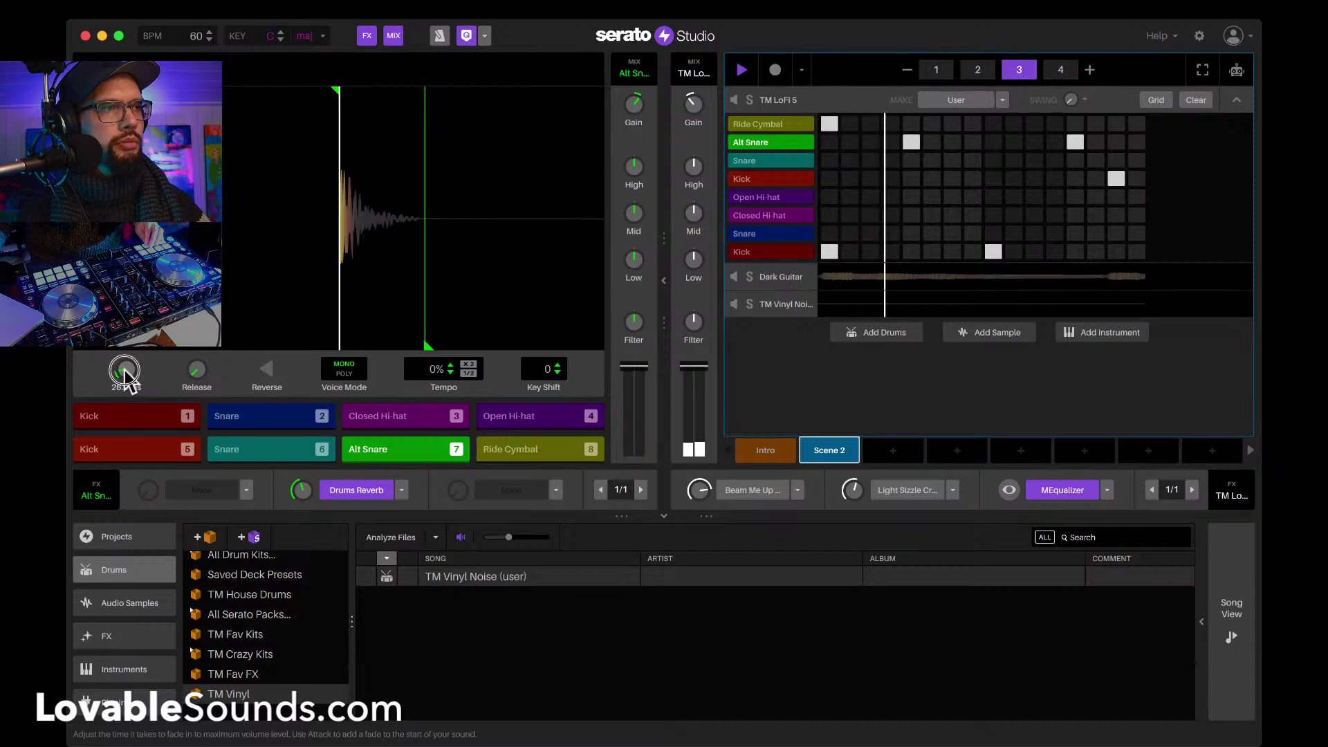
scroll(125, 373, "down", 5)
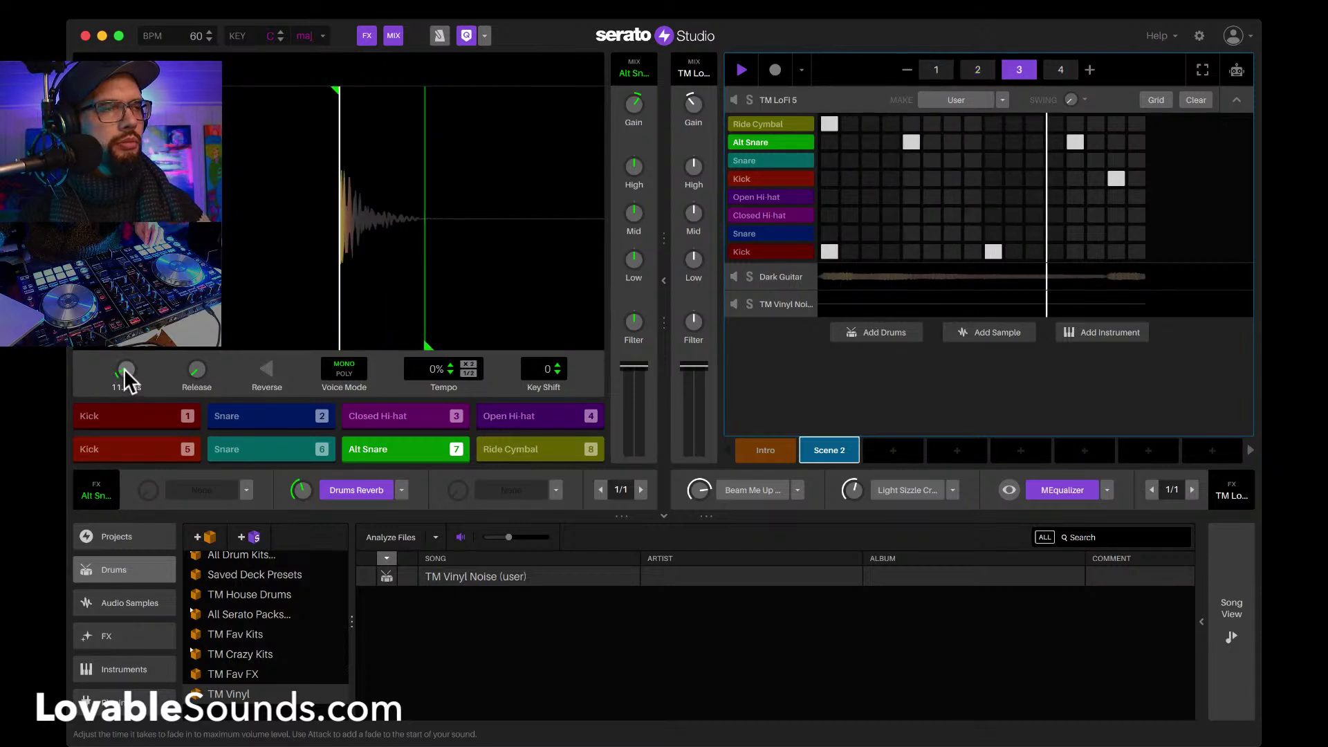
scroll(124, 374, "down", 1)
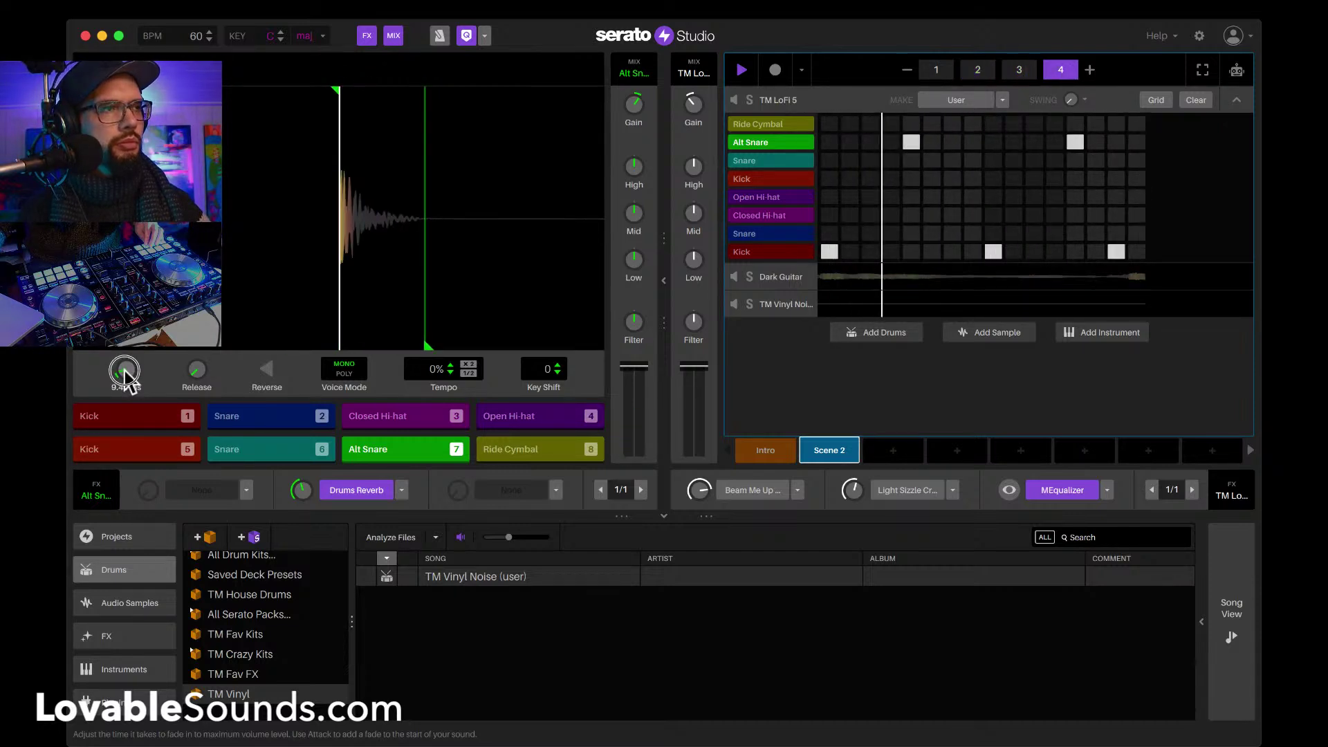
scroll(124, 374, "down", 1)
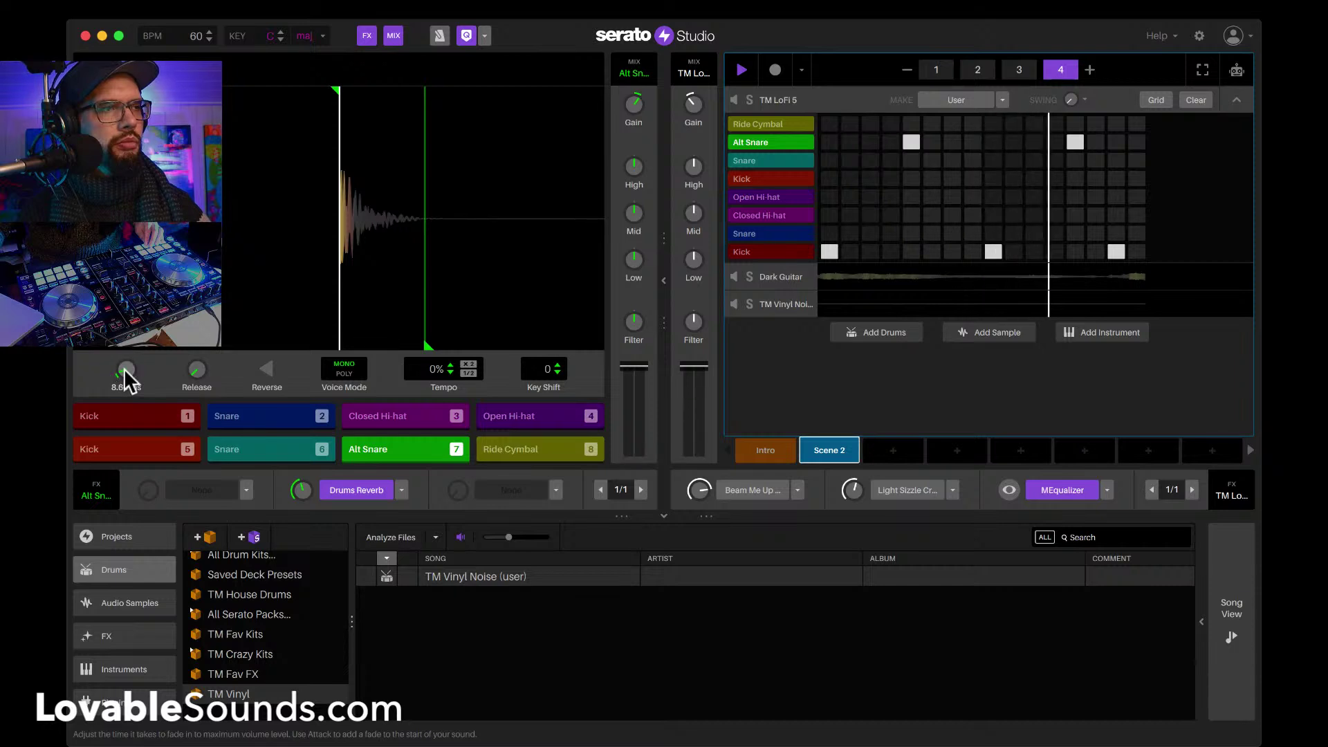
scroll(125, 373, "down", 1)
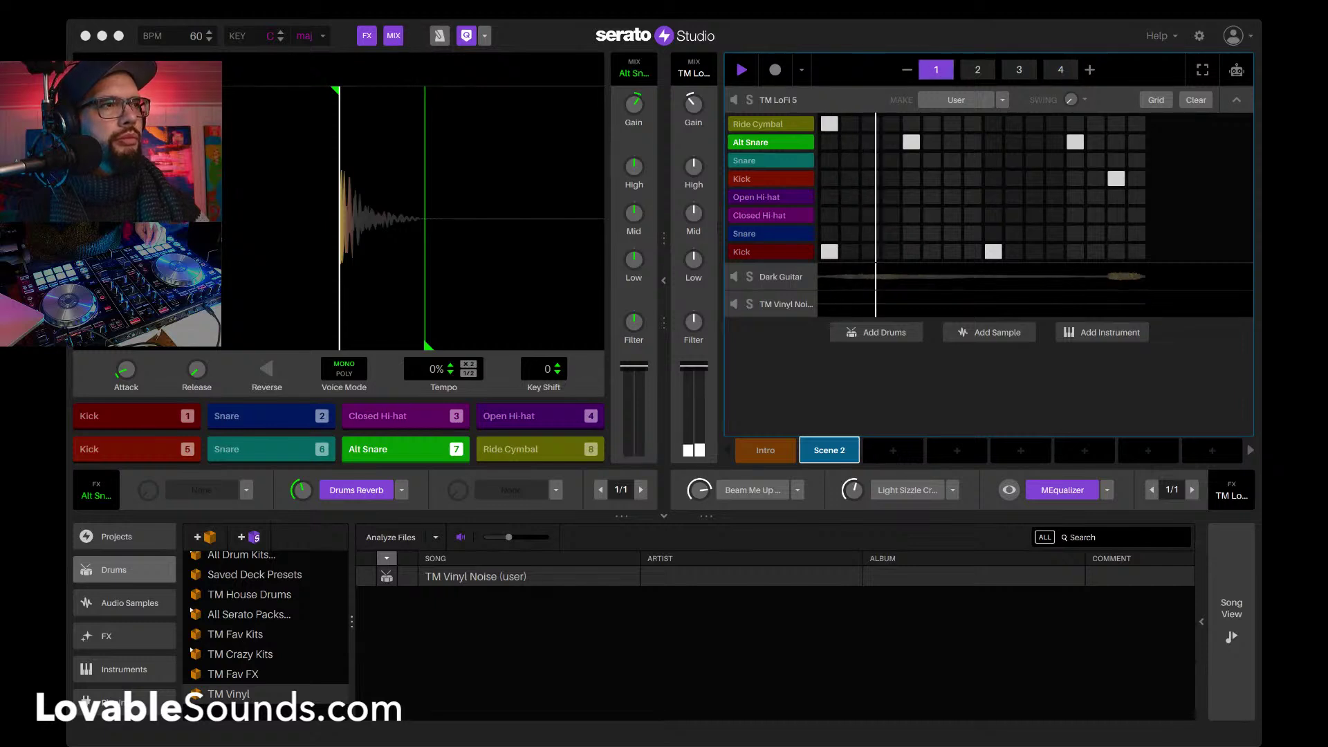
left_click(439, 36)
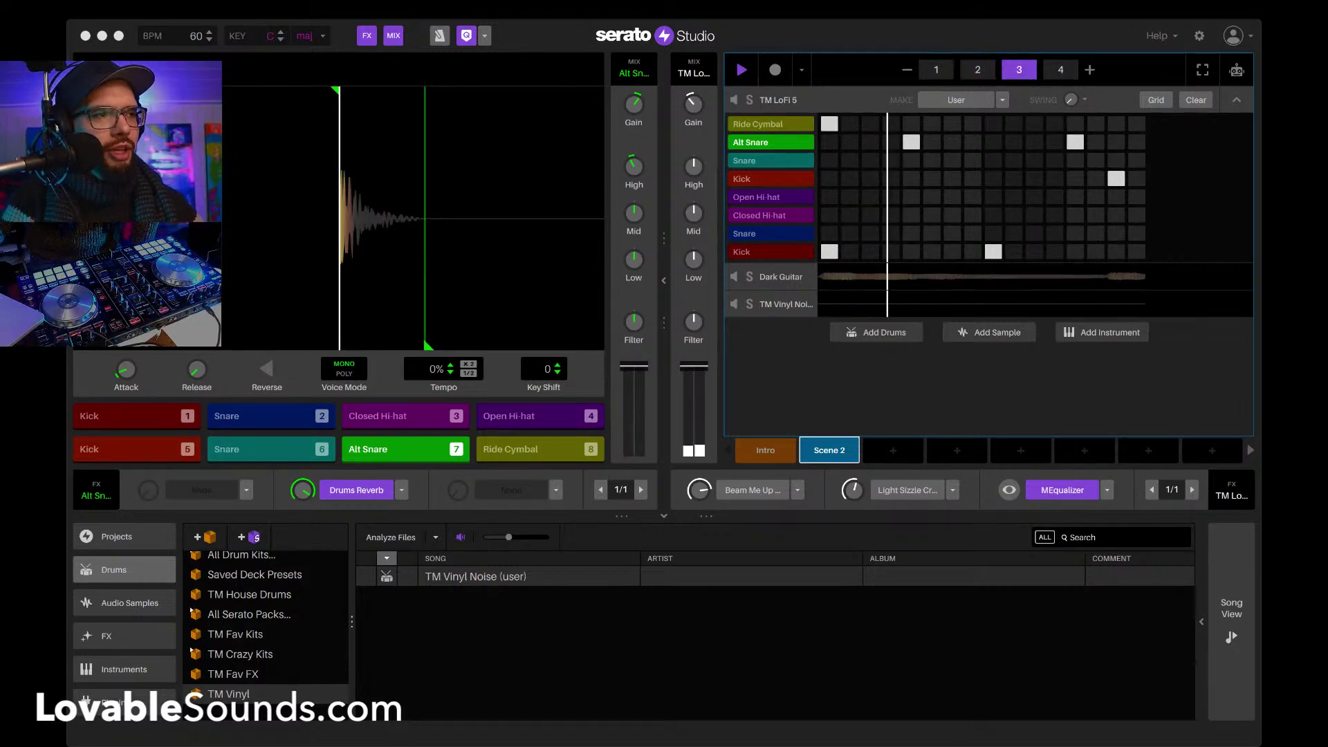
Step: Browse the Piano & Keys instruments and select Arpy Mello Bright Synth from the Dusty Crates group
left_click(115, 670)
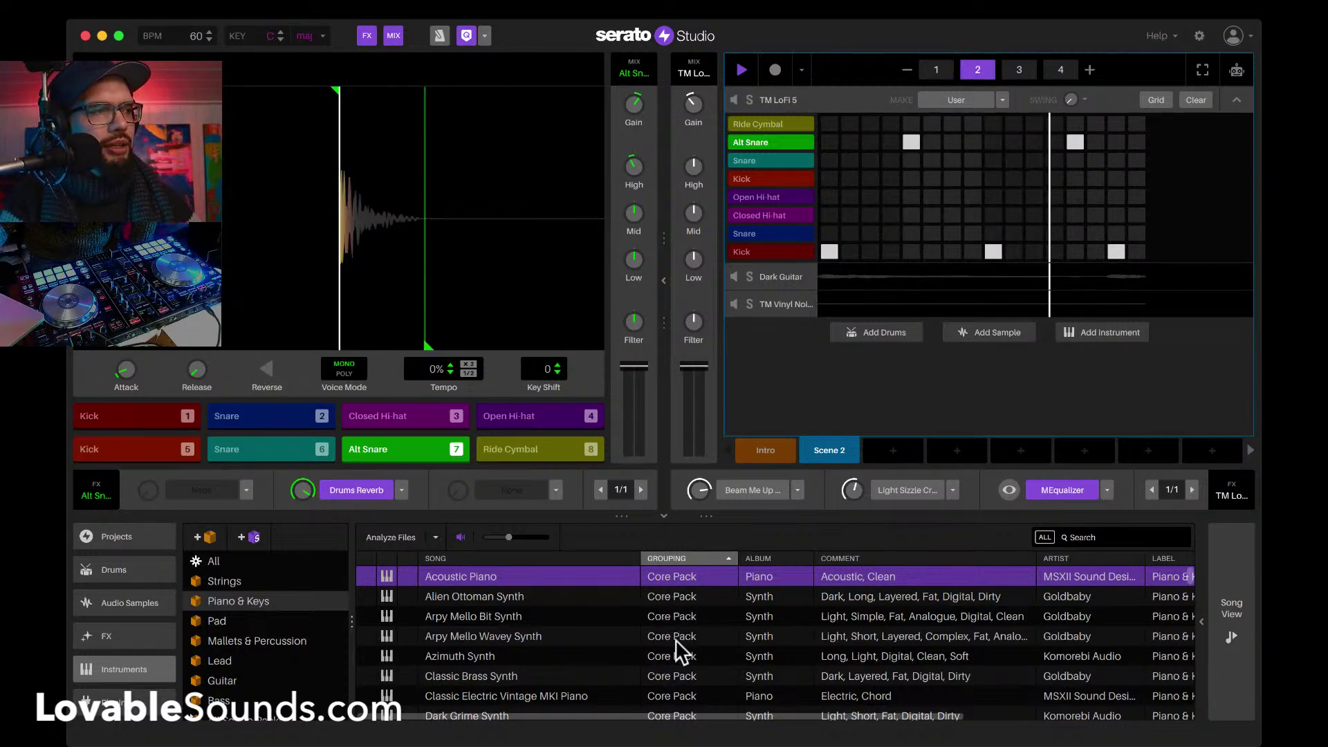
scroll(609, 641, "down", 10)
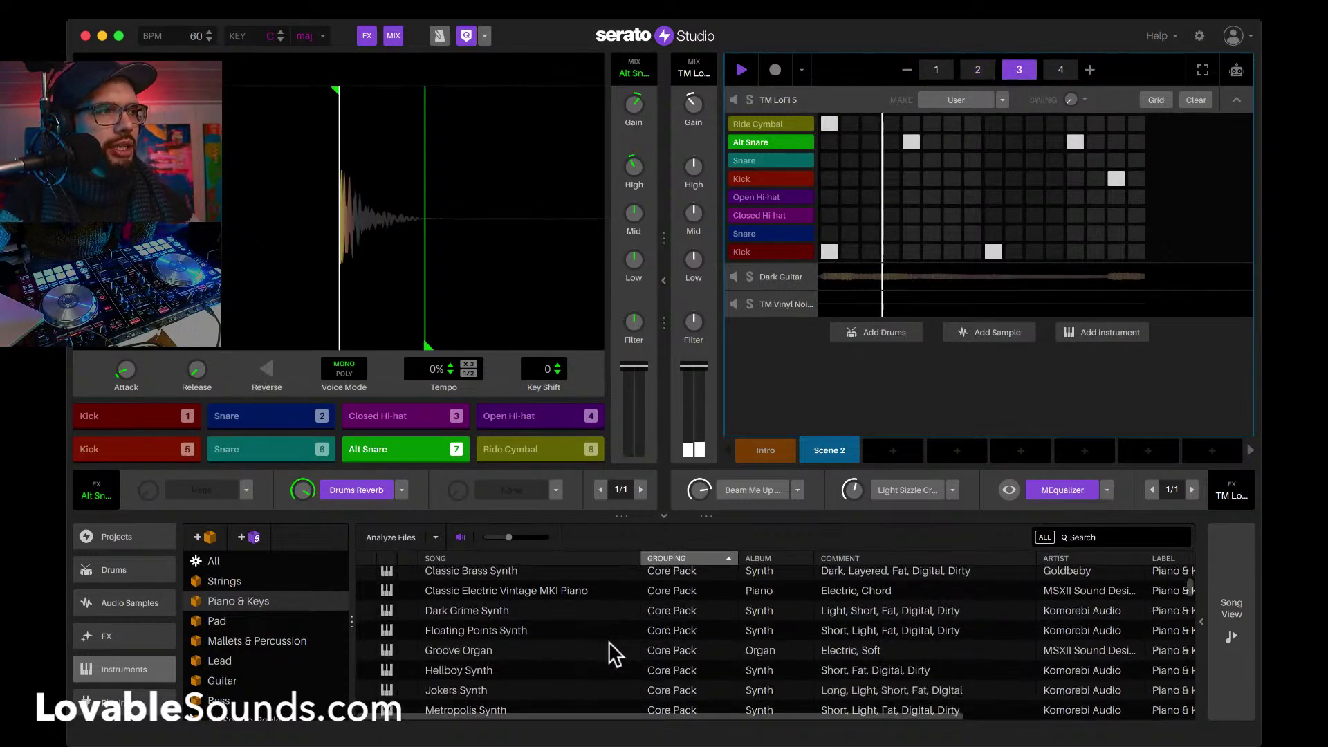
scroll(609, 642, "down", 1)
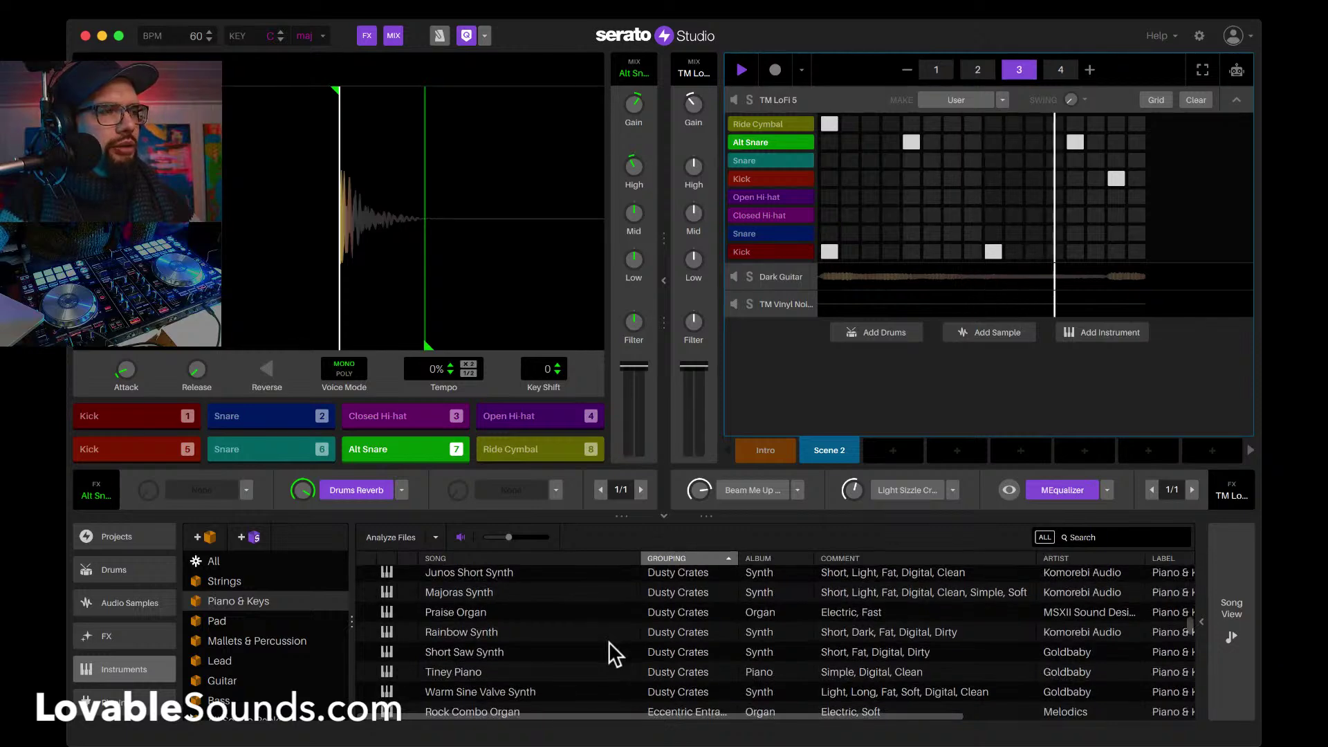
scroll(609, 641, "up", 3)
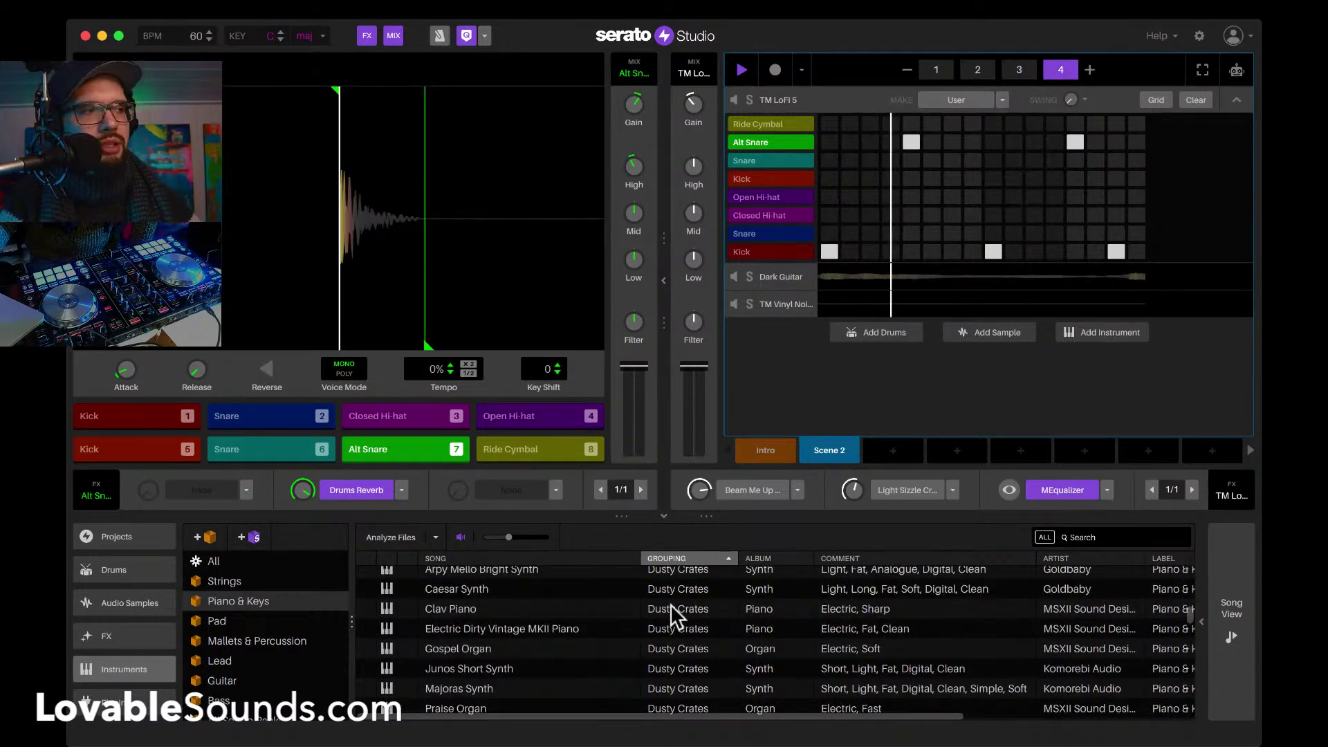
scroll(670, 603, "up", 4)
left_click(700, 645)
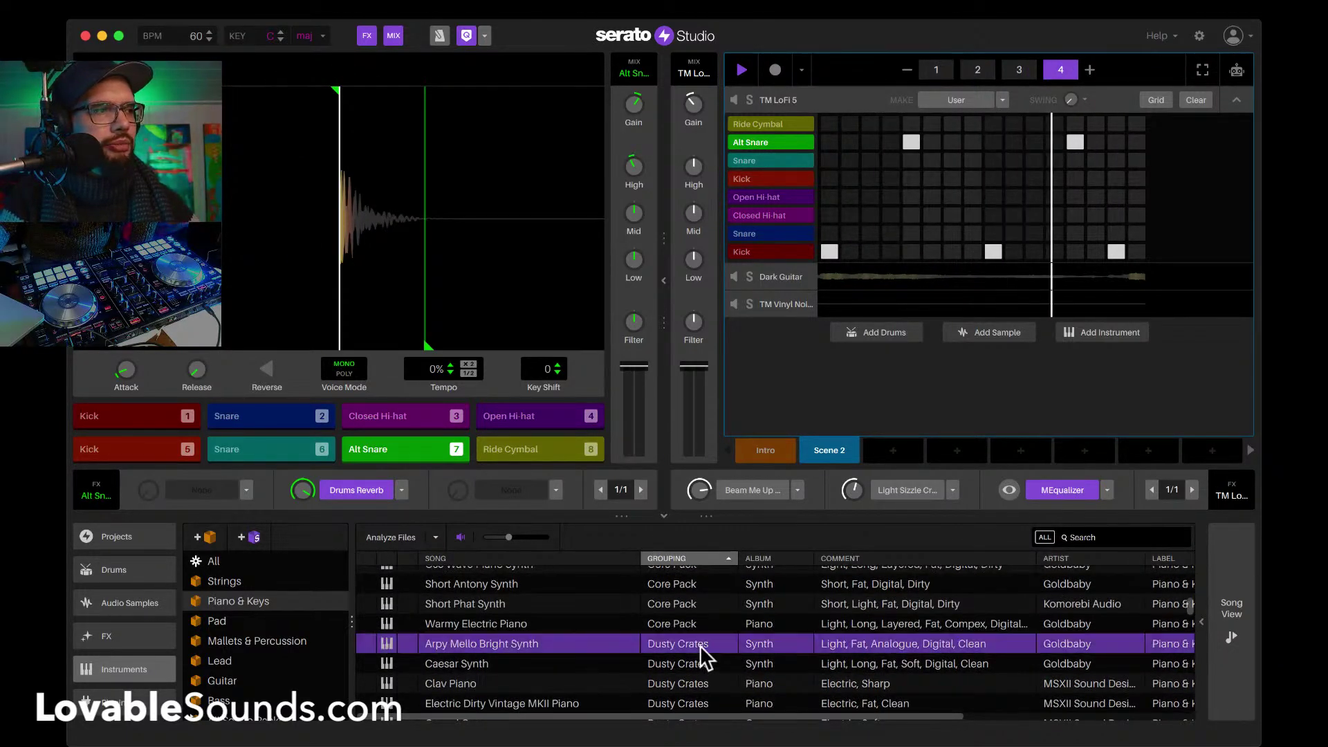
Step: Audition the Dusty Crates piano presets with the preview volume raised and load Electric Dirty Vintage MKII Piano as a new instrument track
key("Down")
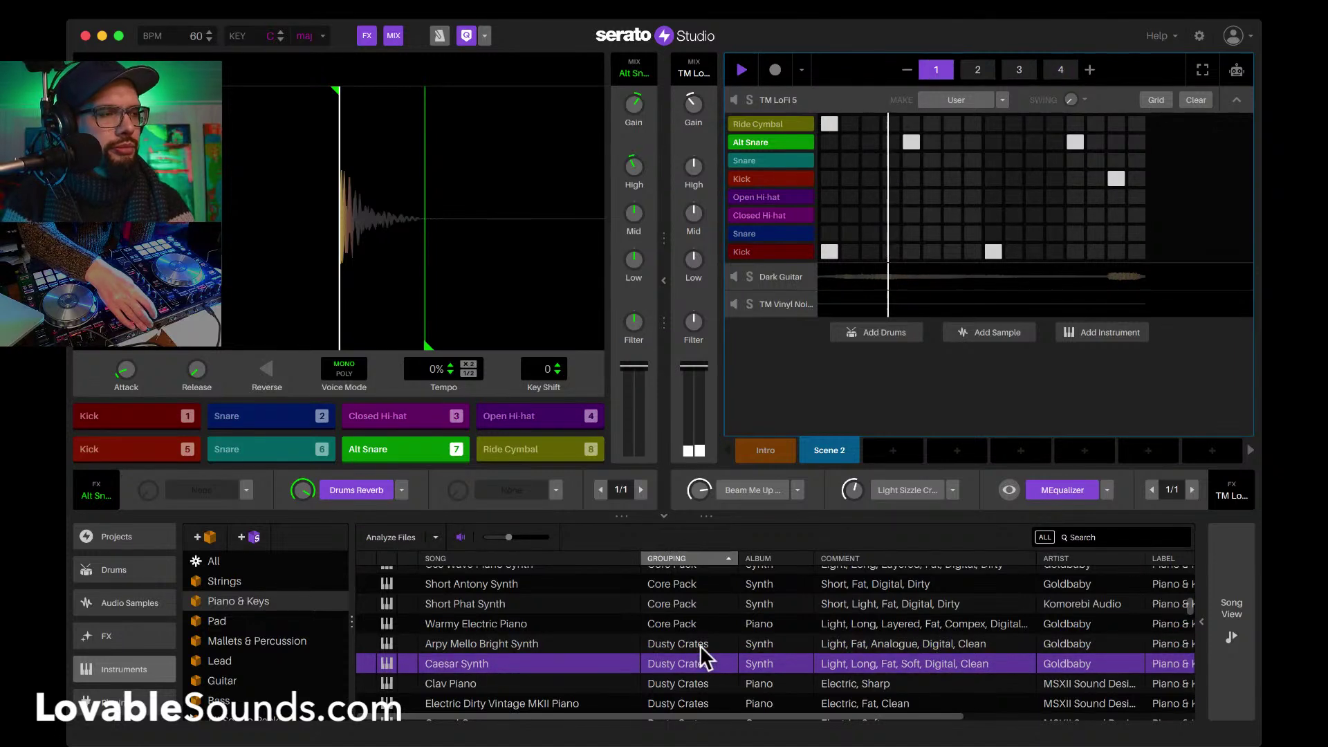
key("Down")
key("Down")
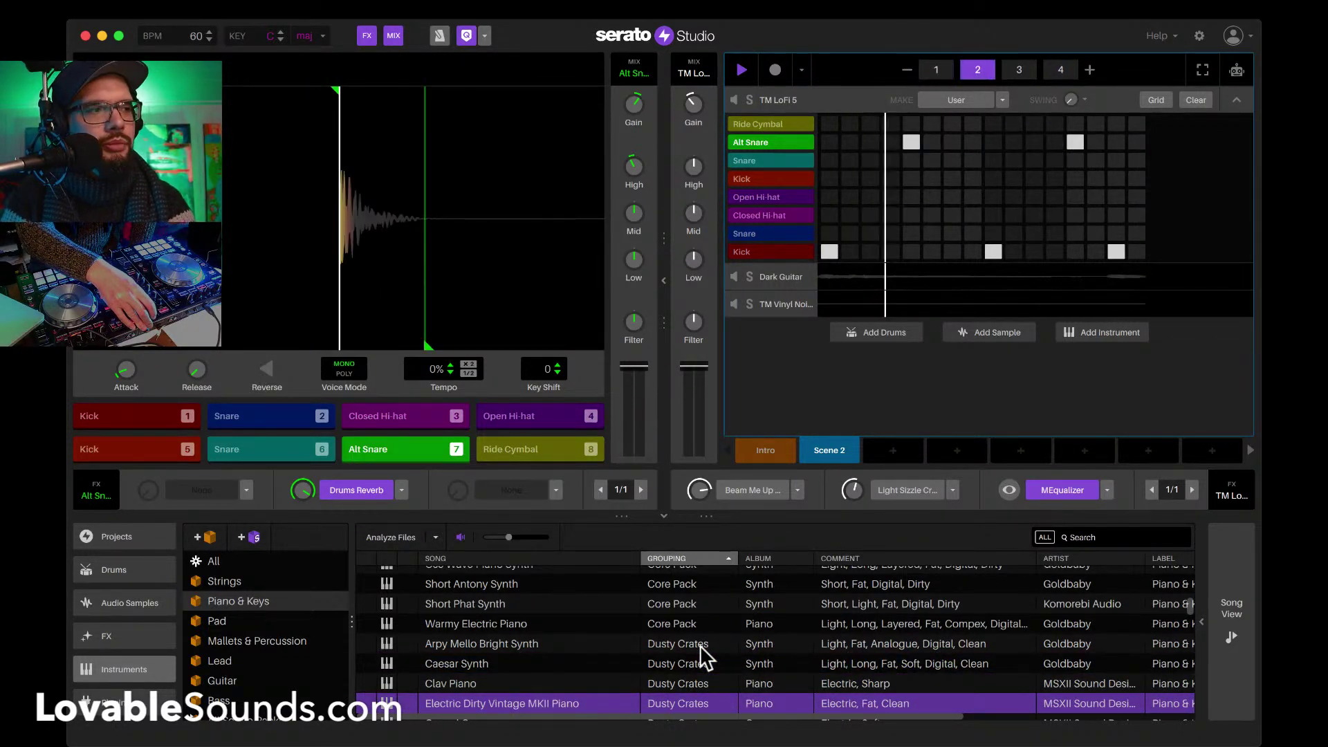
scroll(700, 645, "down", 1)
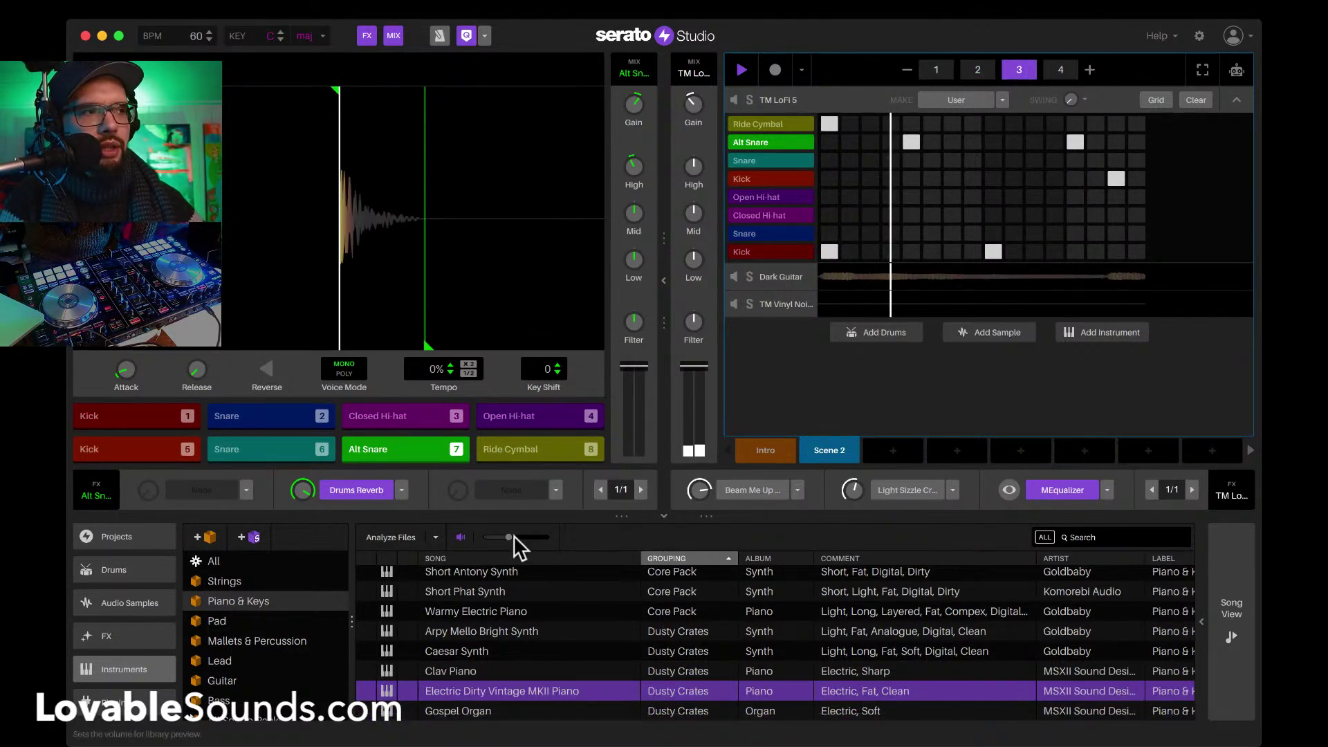
left_click_drag(510, 537, 527, 538)
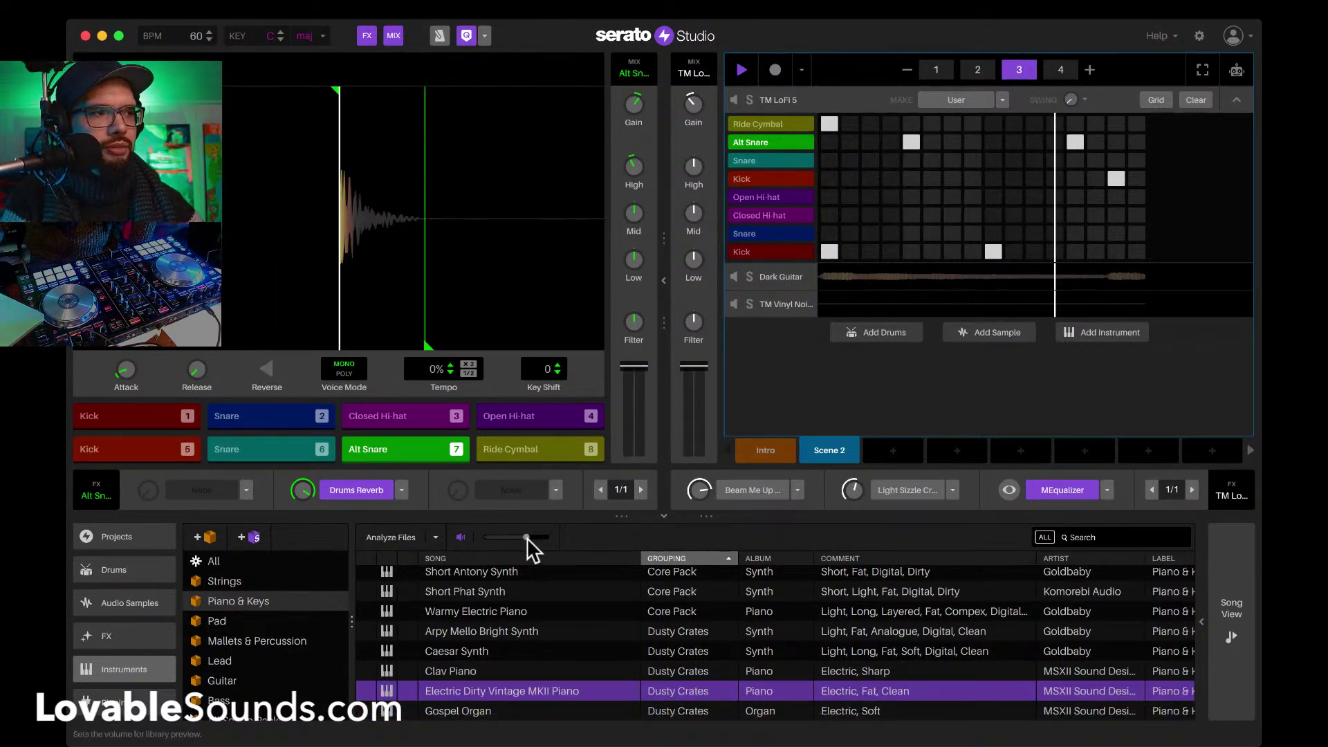
key("Down")
key("Up")
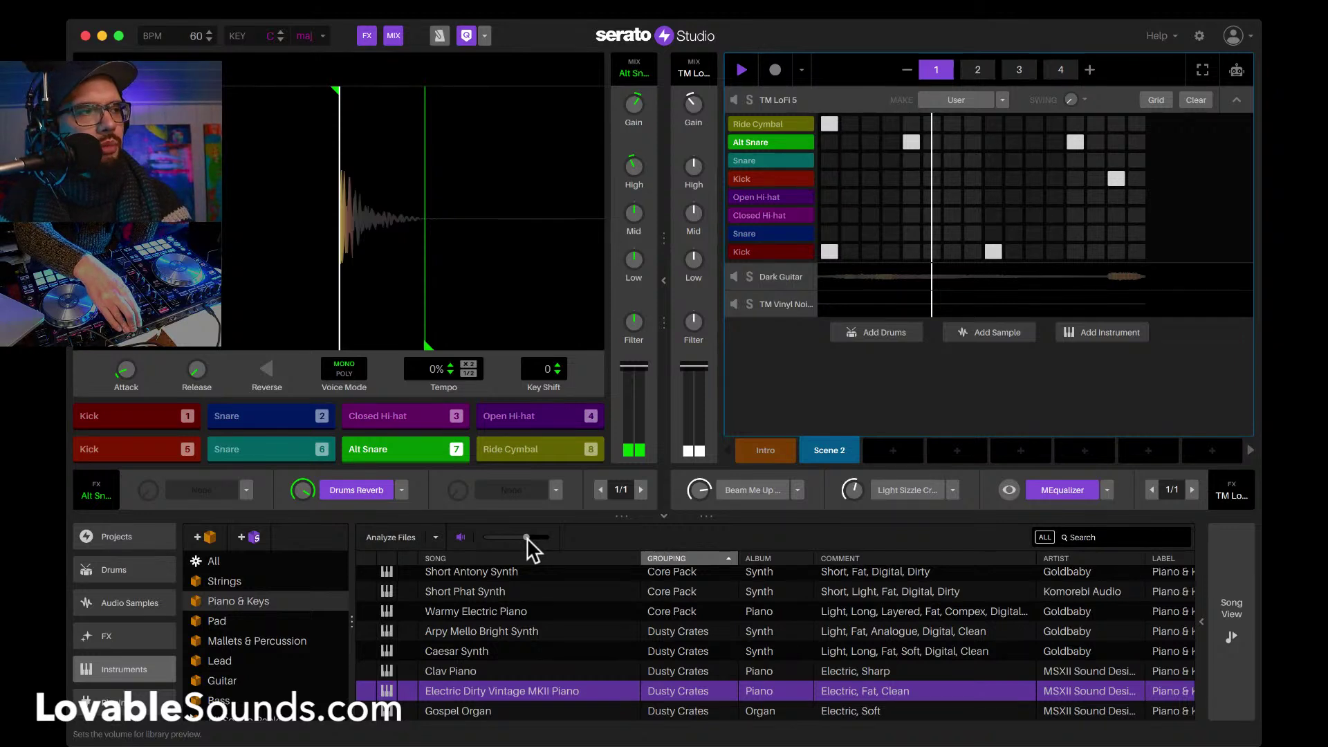
key("Return")
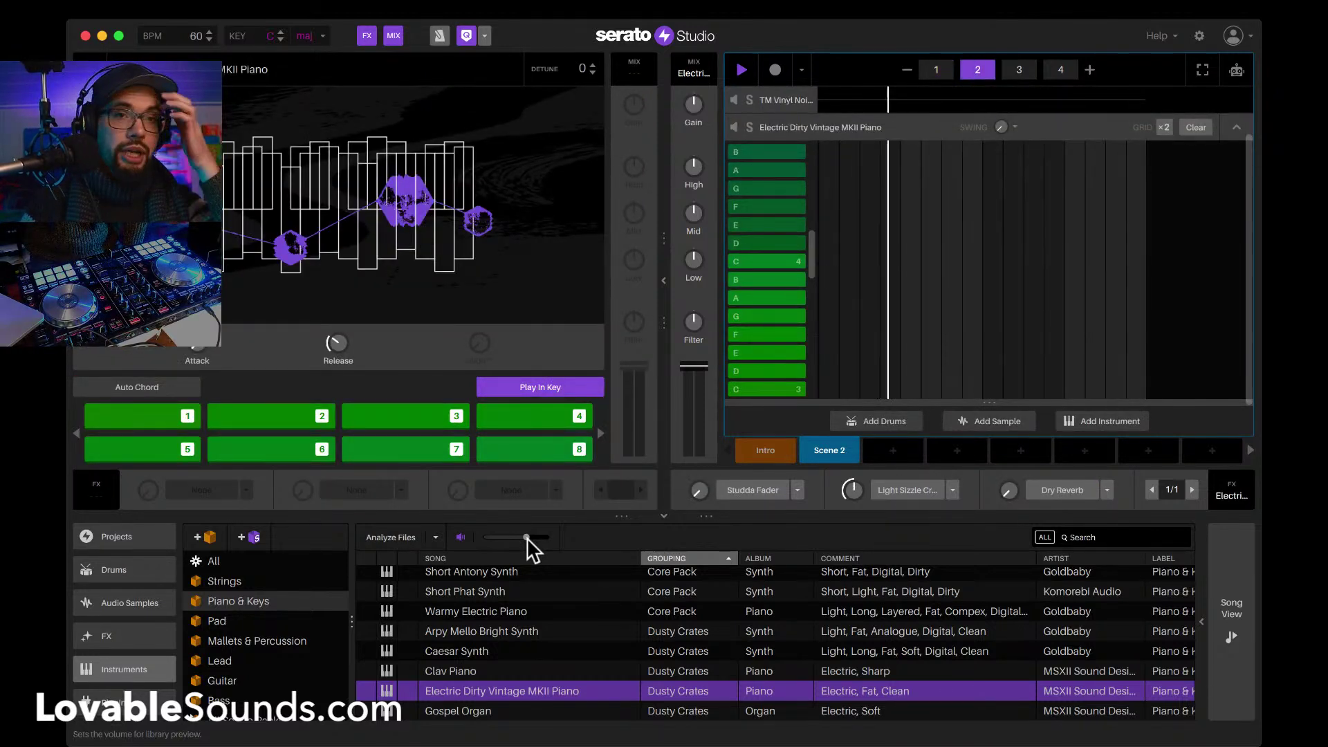
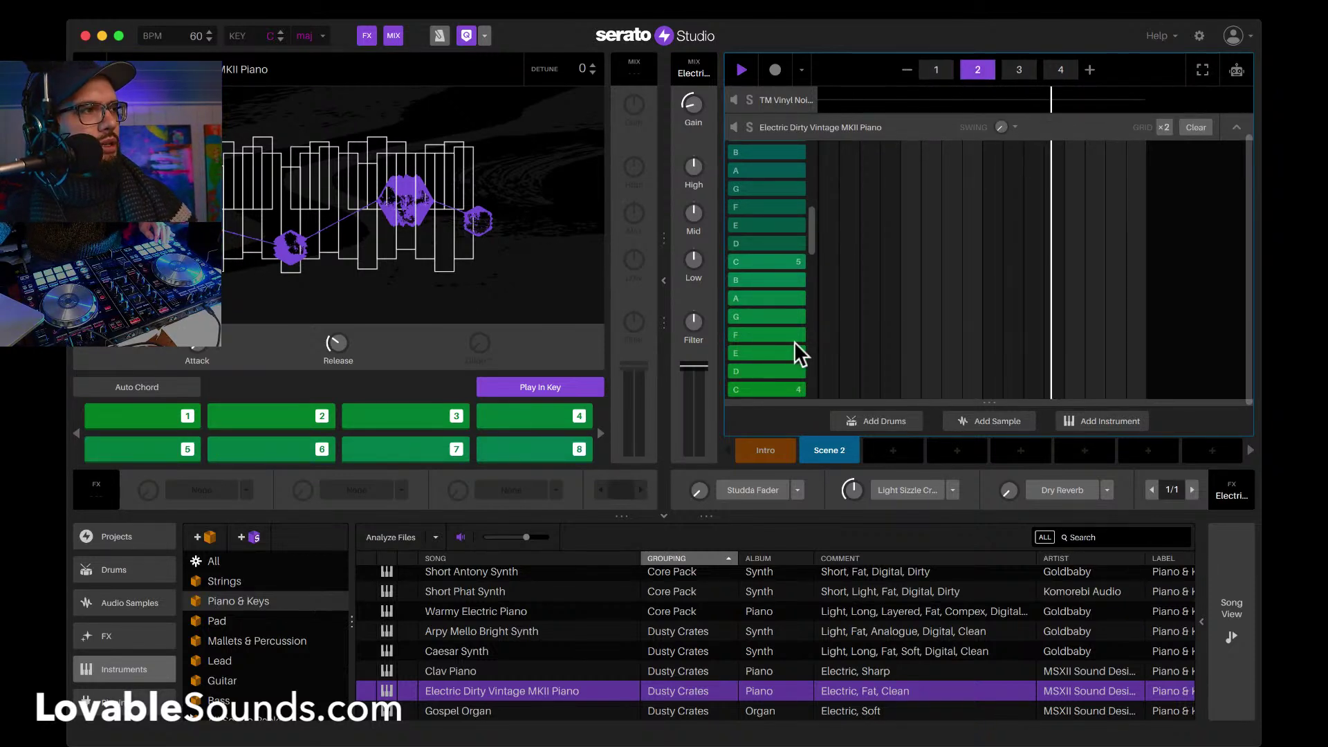
Step: Create Scene 3 after Scene 2 and add a little swing to its Electric Dirty Vintage MKII Piano track
left_click(889, 449)
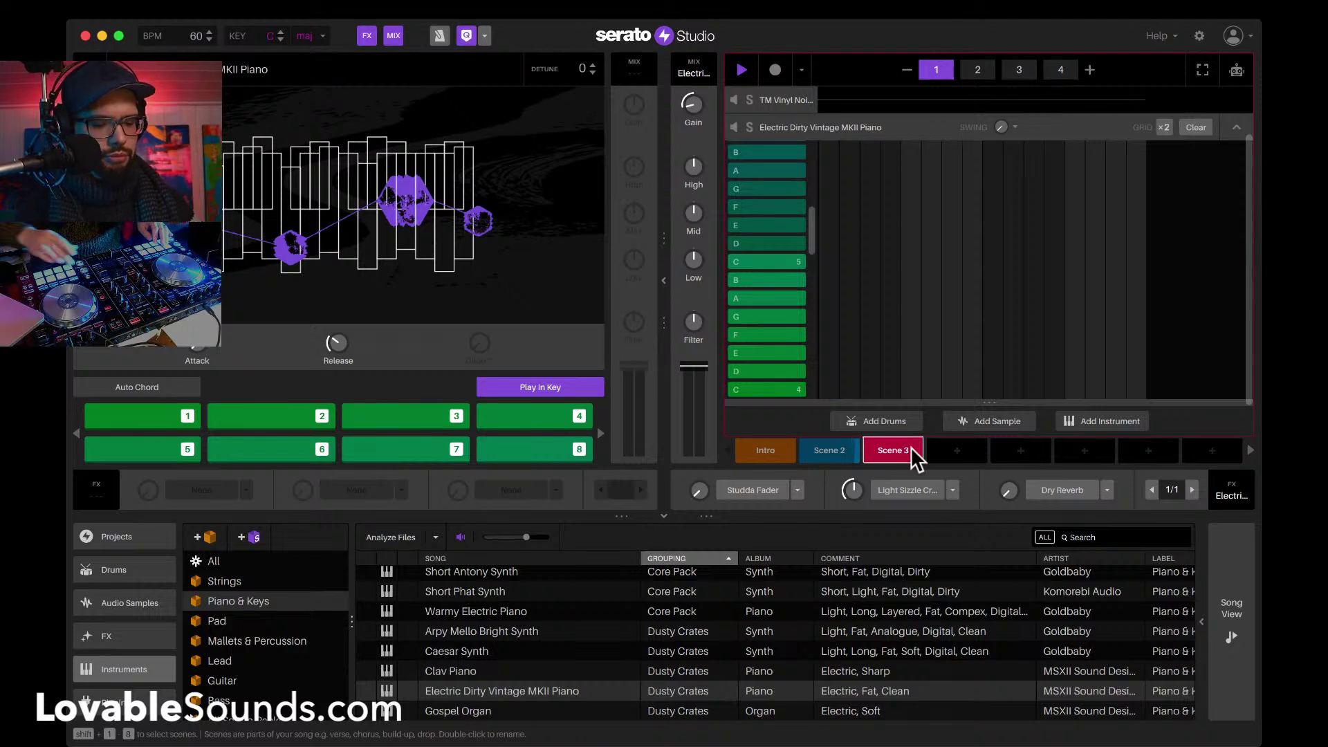
key("space")
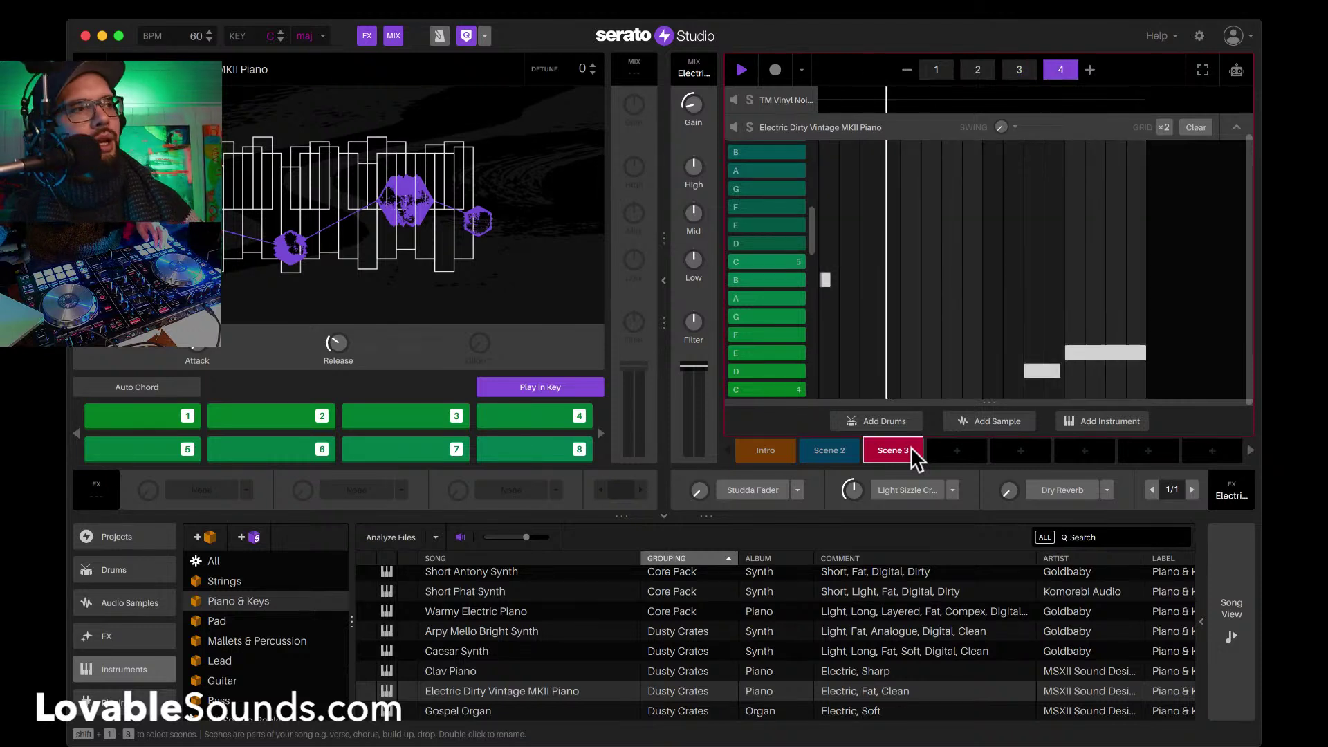
mouse_move(1002, 129)
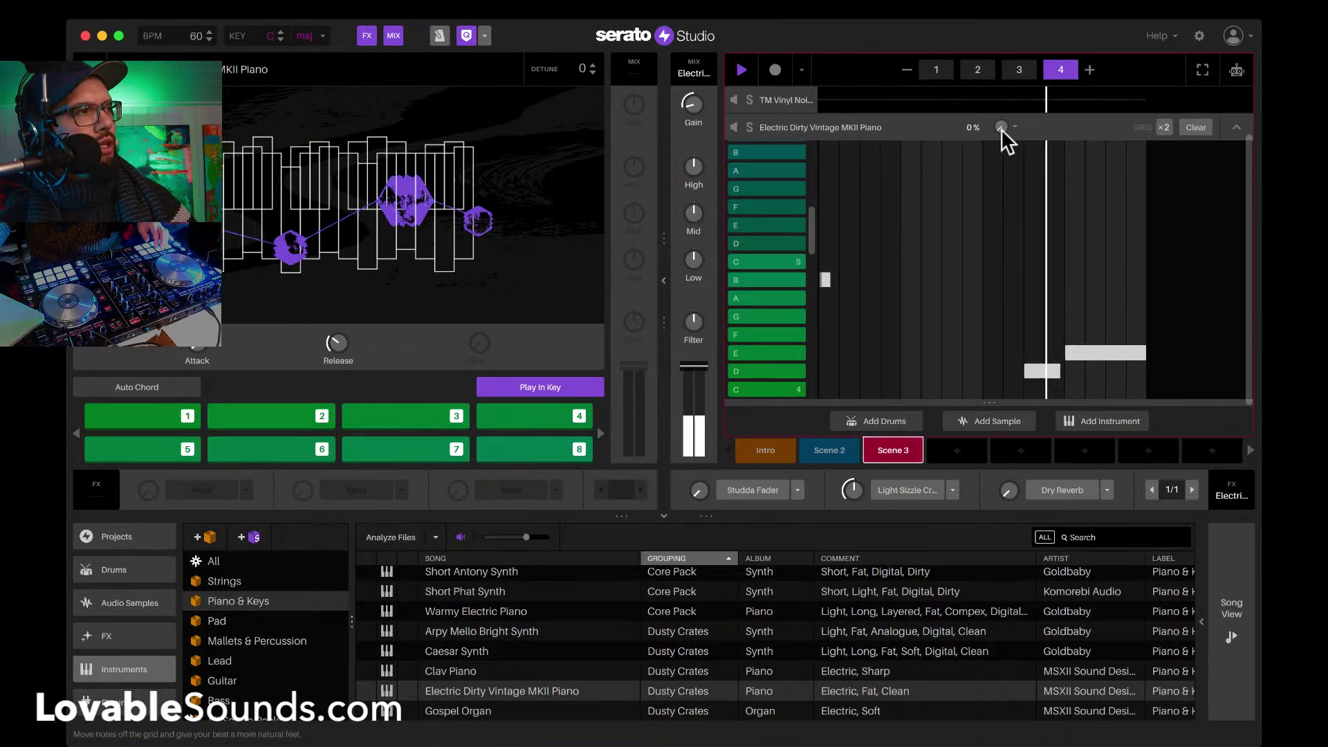
scroll(1002, 128, "up", 5)
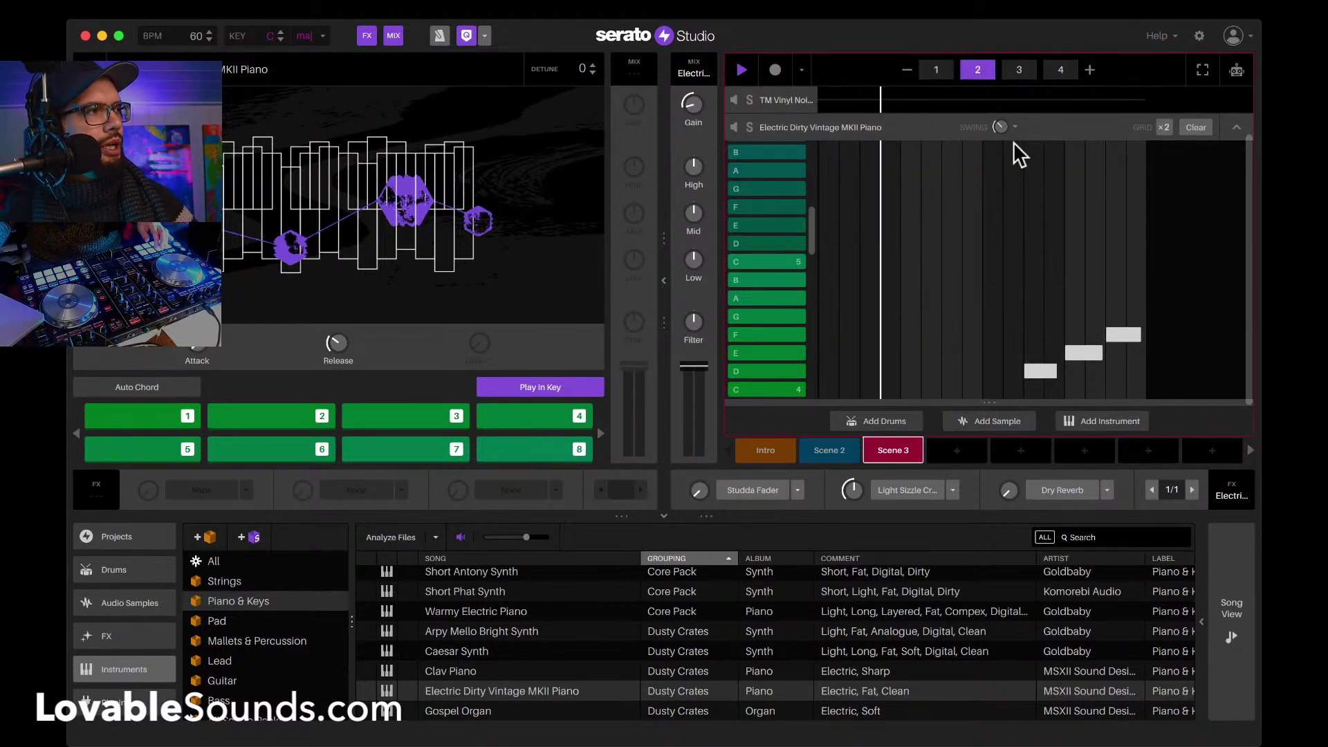
Step: Extend the final B note of the piano's page 1 through the first four grid columns of page 2
left_click(935, 72)
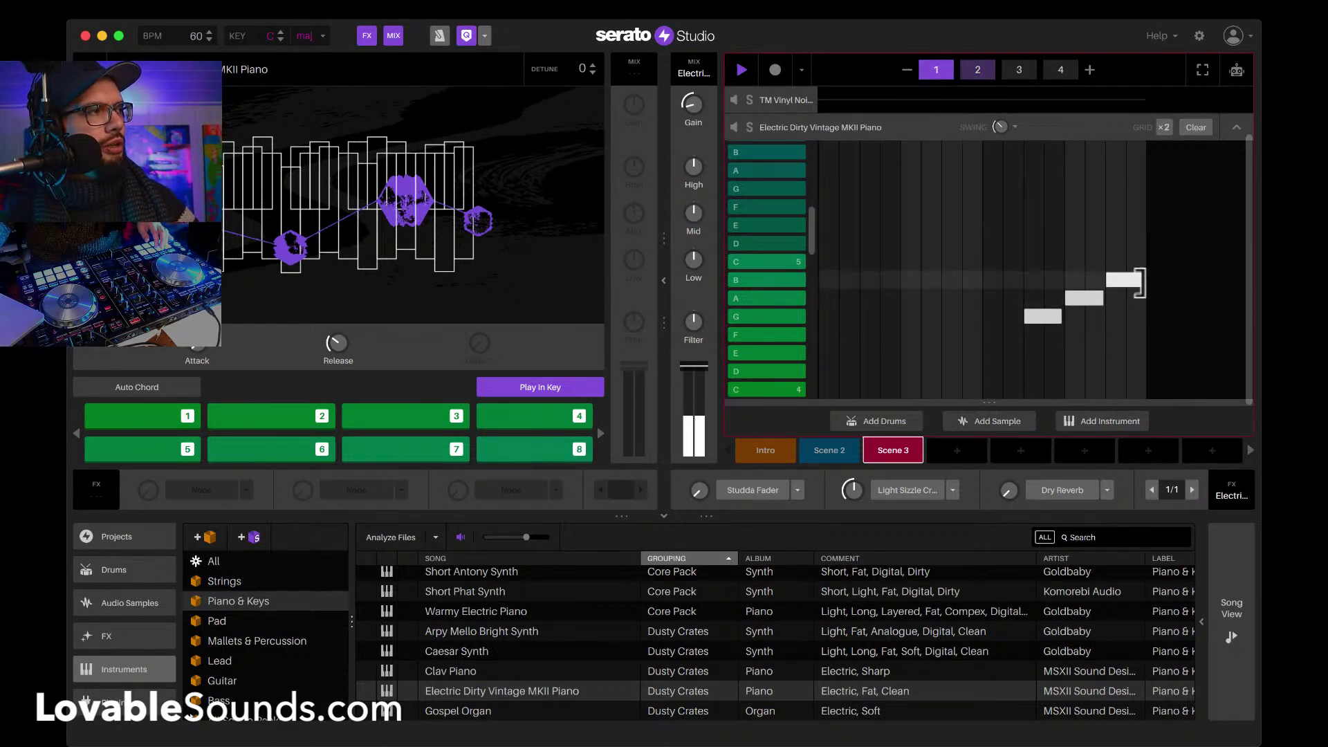
left_click_drag(1179, 283, 977, 286)
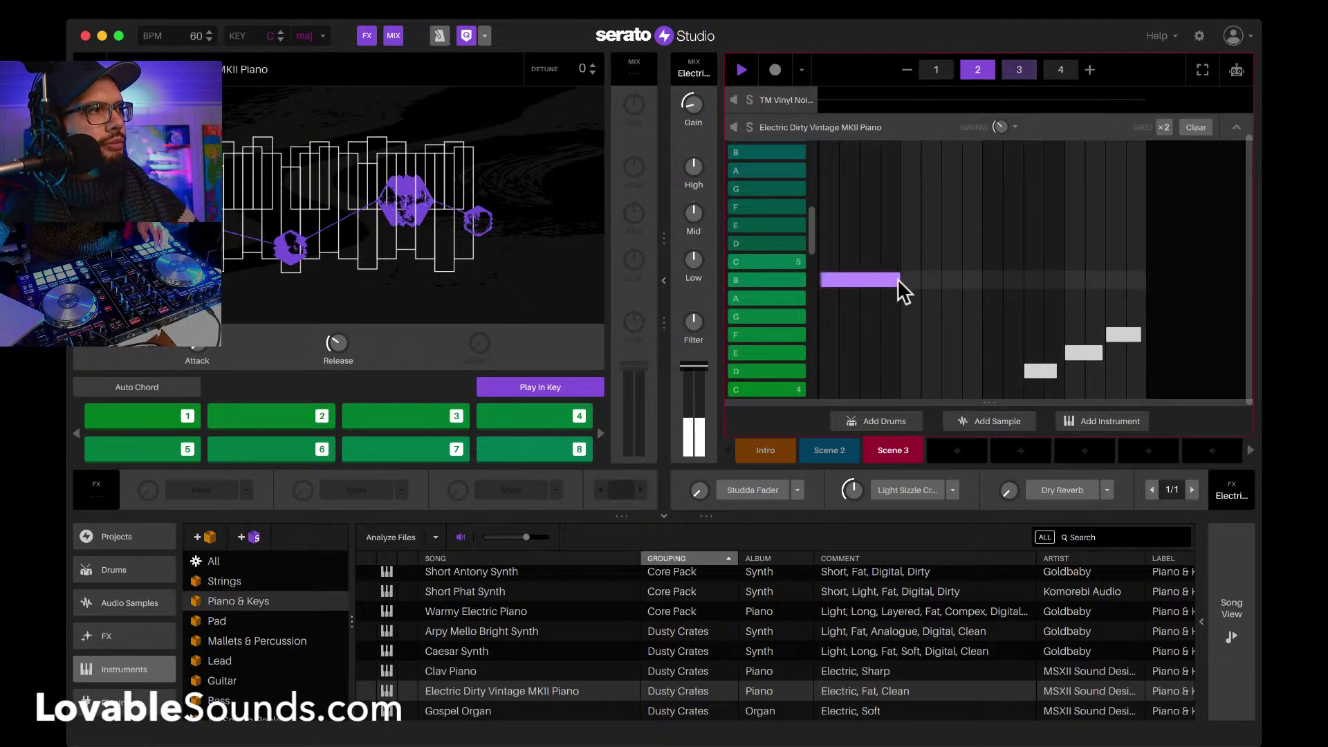
left_click_drag(898, 278, 898, 278)
Step: Look through the piano notes on all four pages of Scene 3
left_click(1031, 73)
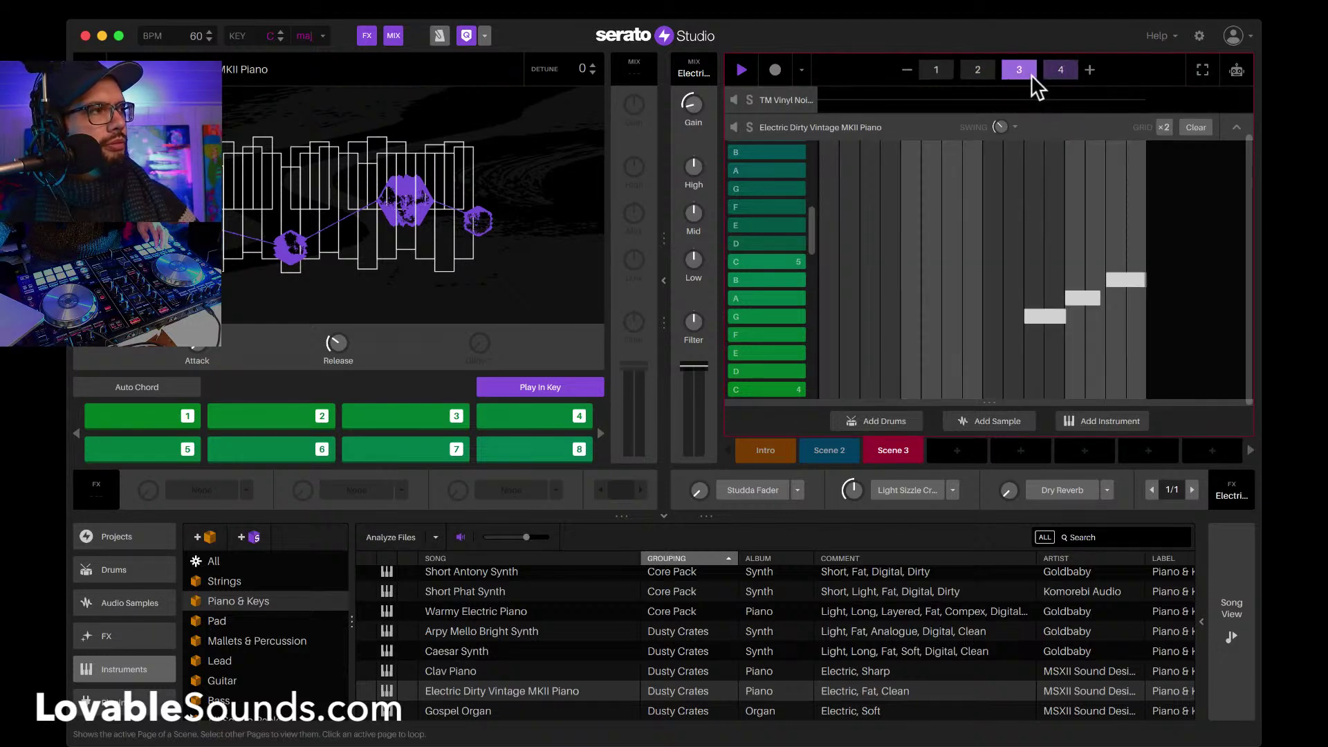
left_click(989, 72)
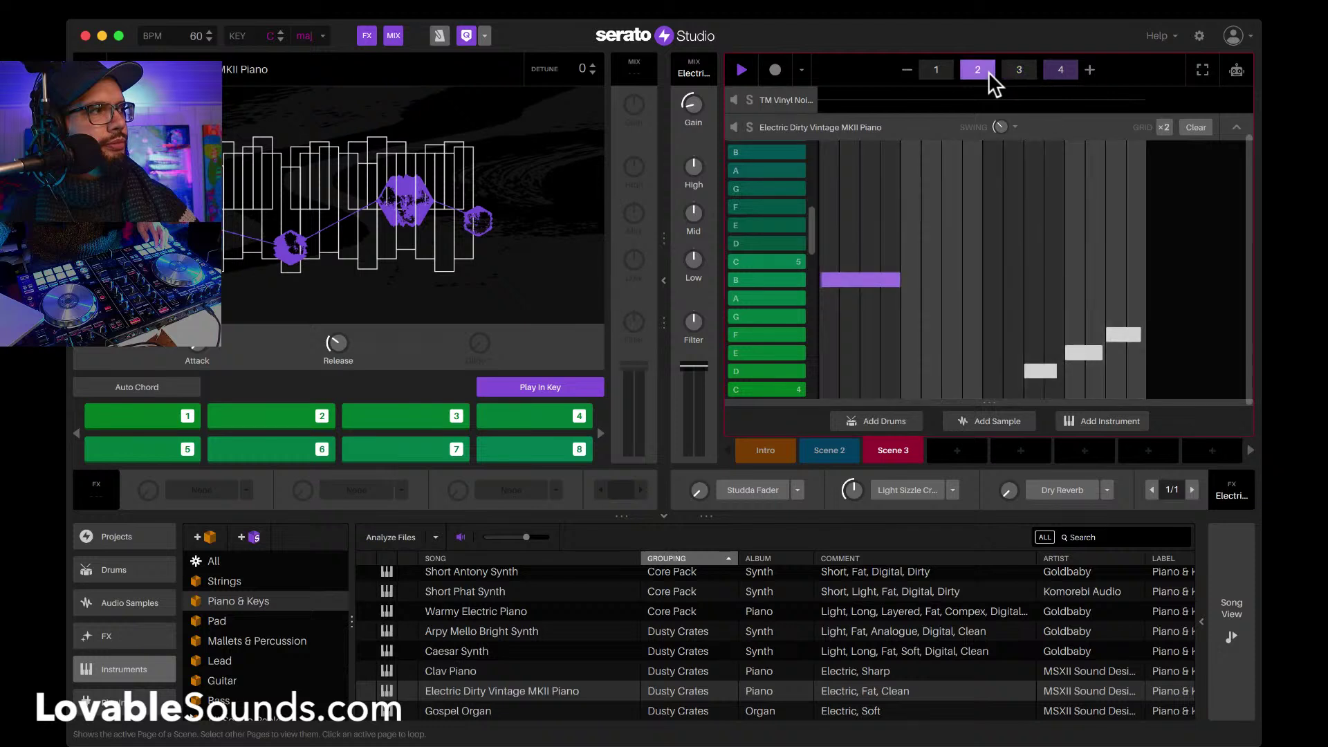
left_click(1027, 76)
left_click(1047, 76)
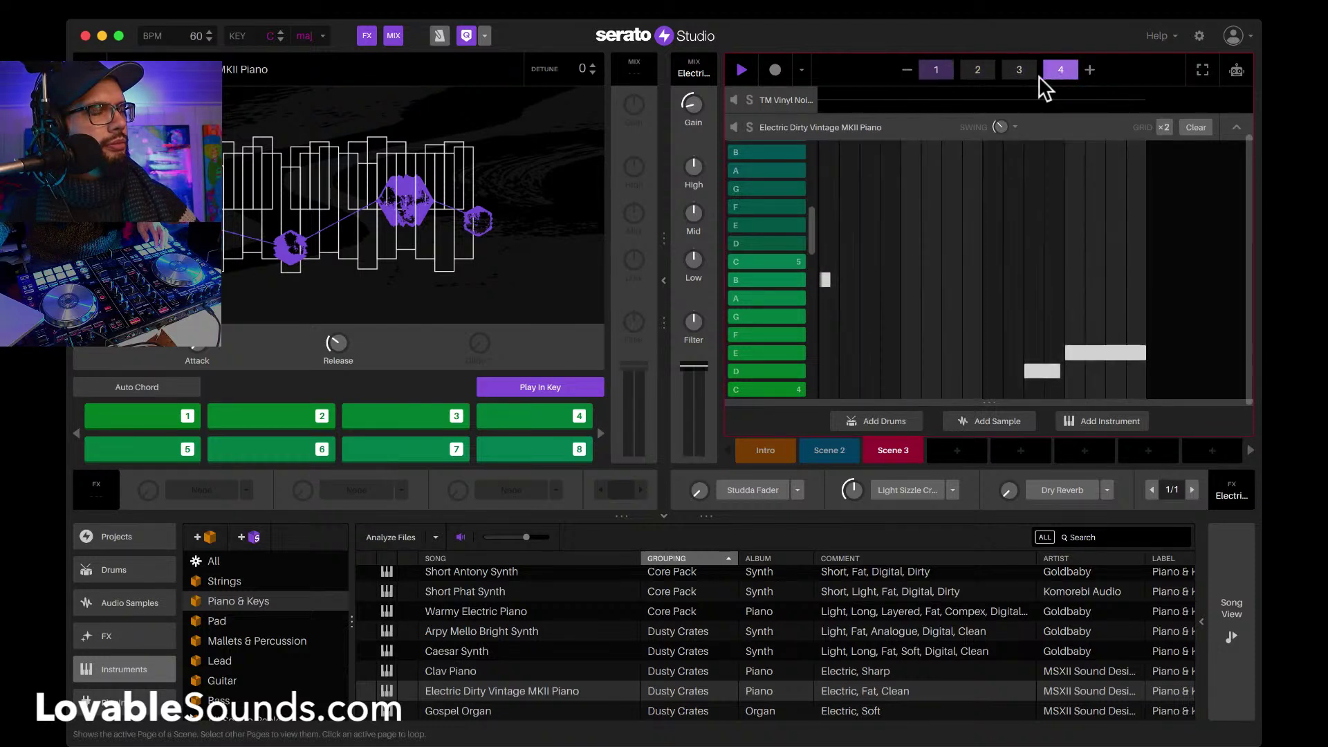
left_click(941, 70)
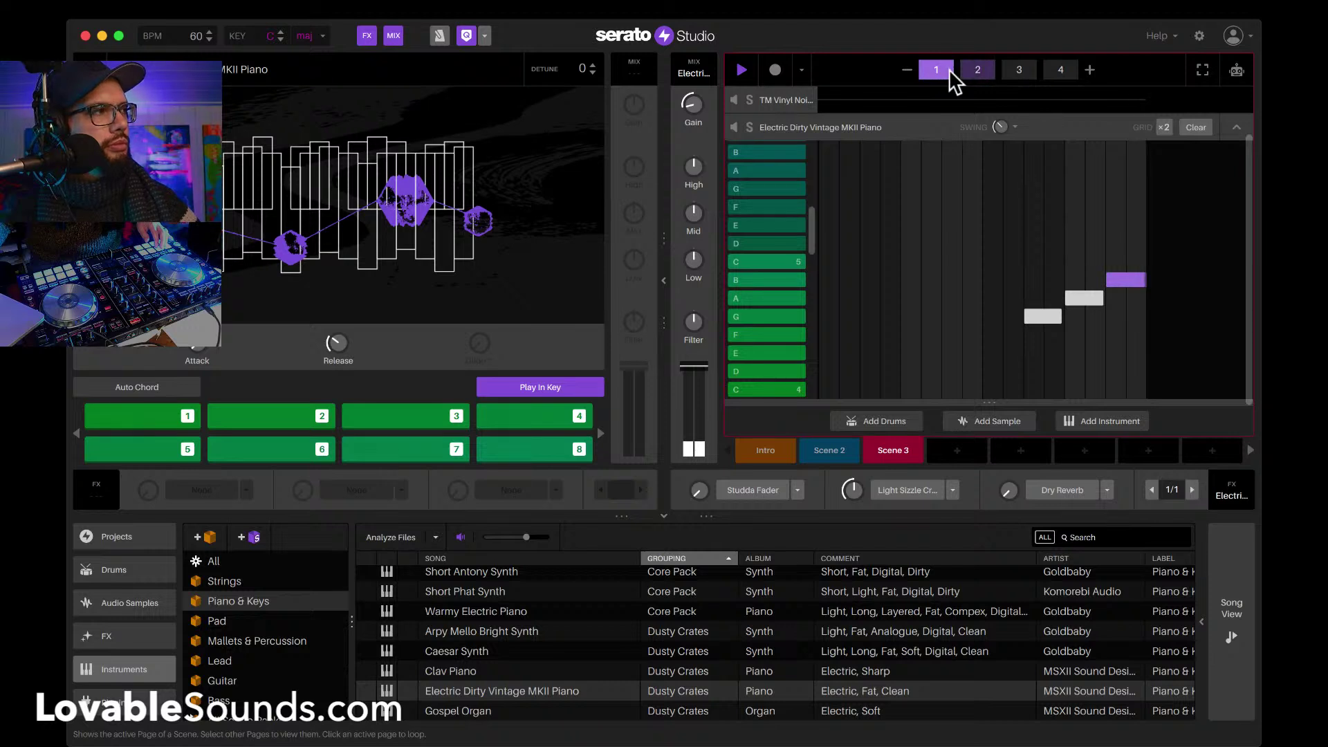
Step: On page 2 of the piano track, set the D note's velocity to 71 and adjust the velocity of the following E note
left_click(971, 69)
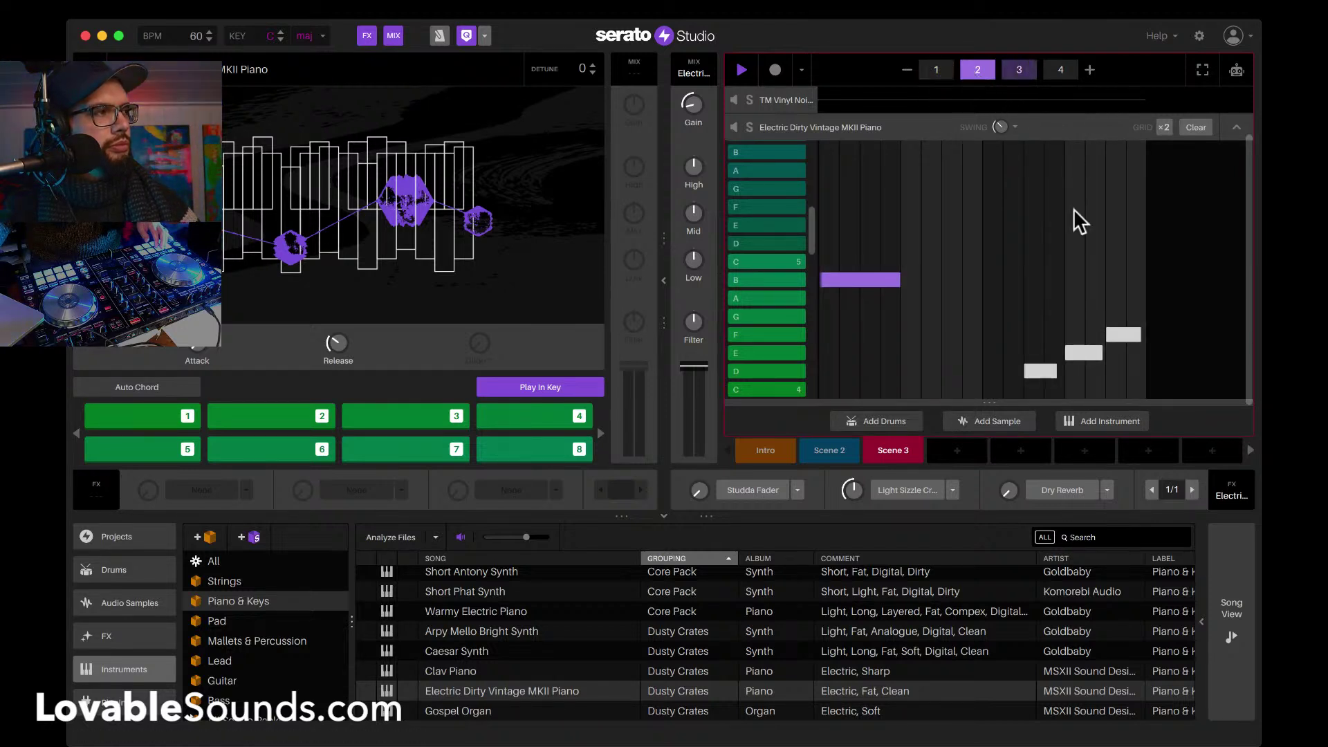
left_click(1041, 374)
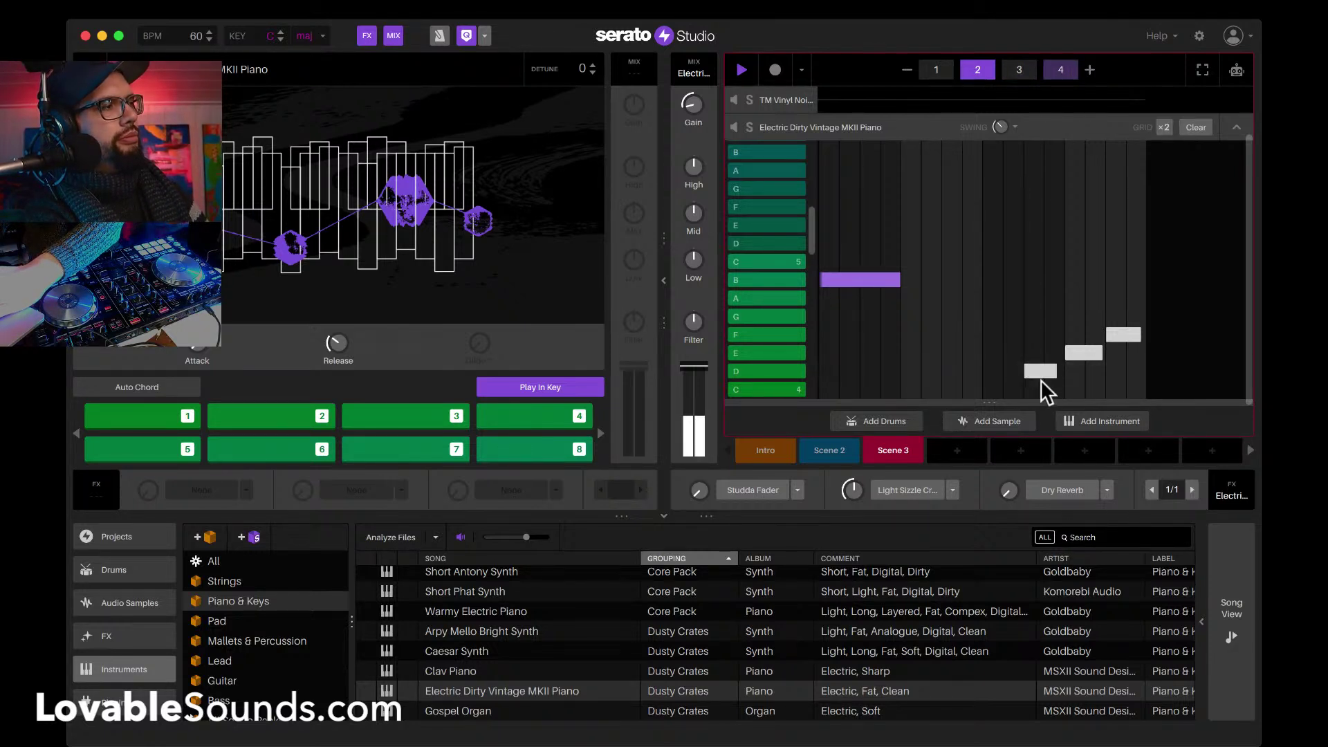
left_click_drag(1042, 381, 1042, 383)
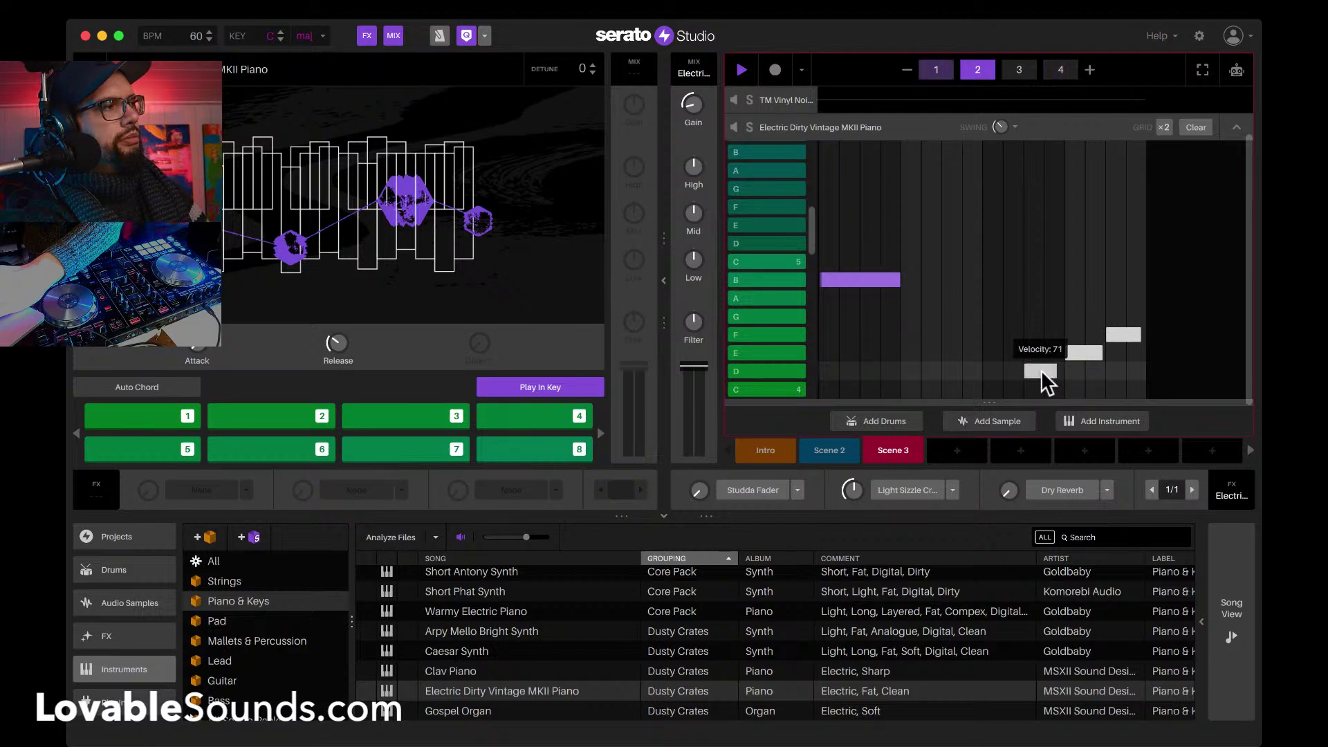
left_click(1072, 354)
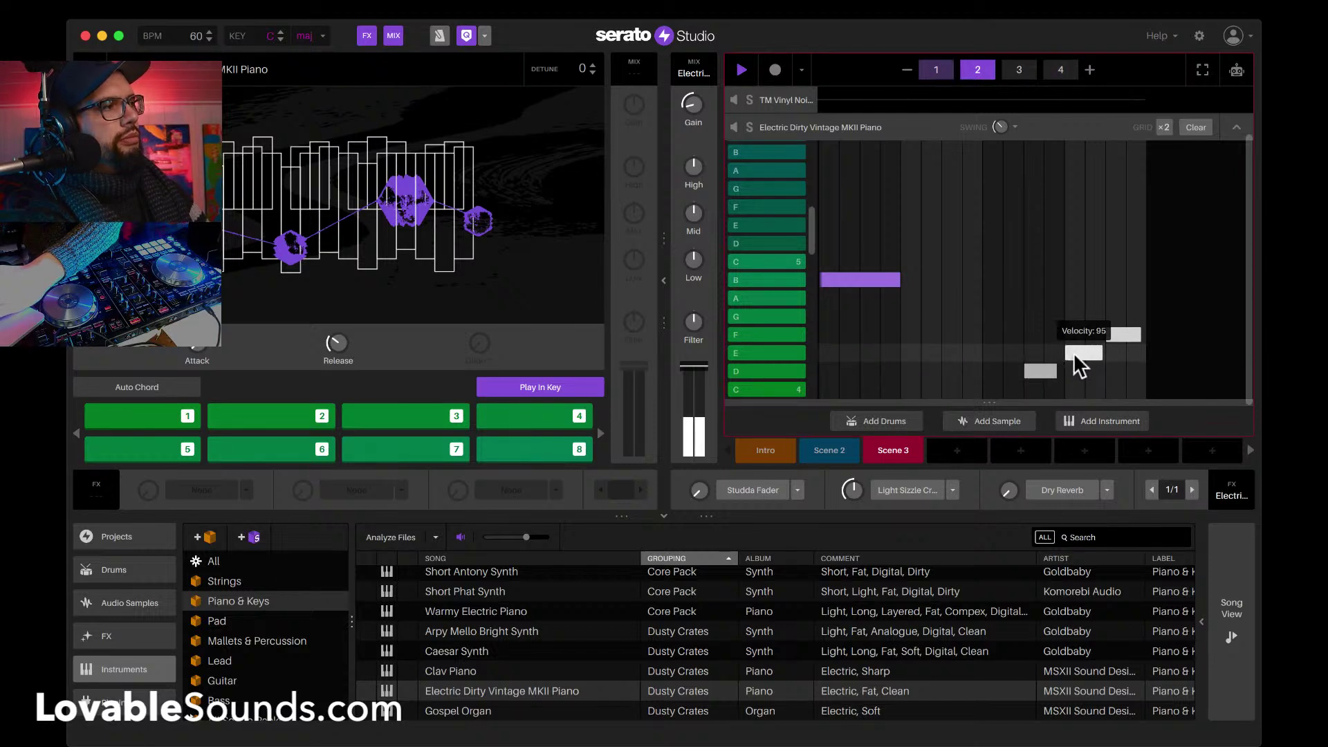
key("space")
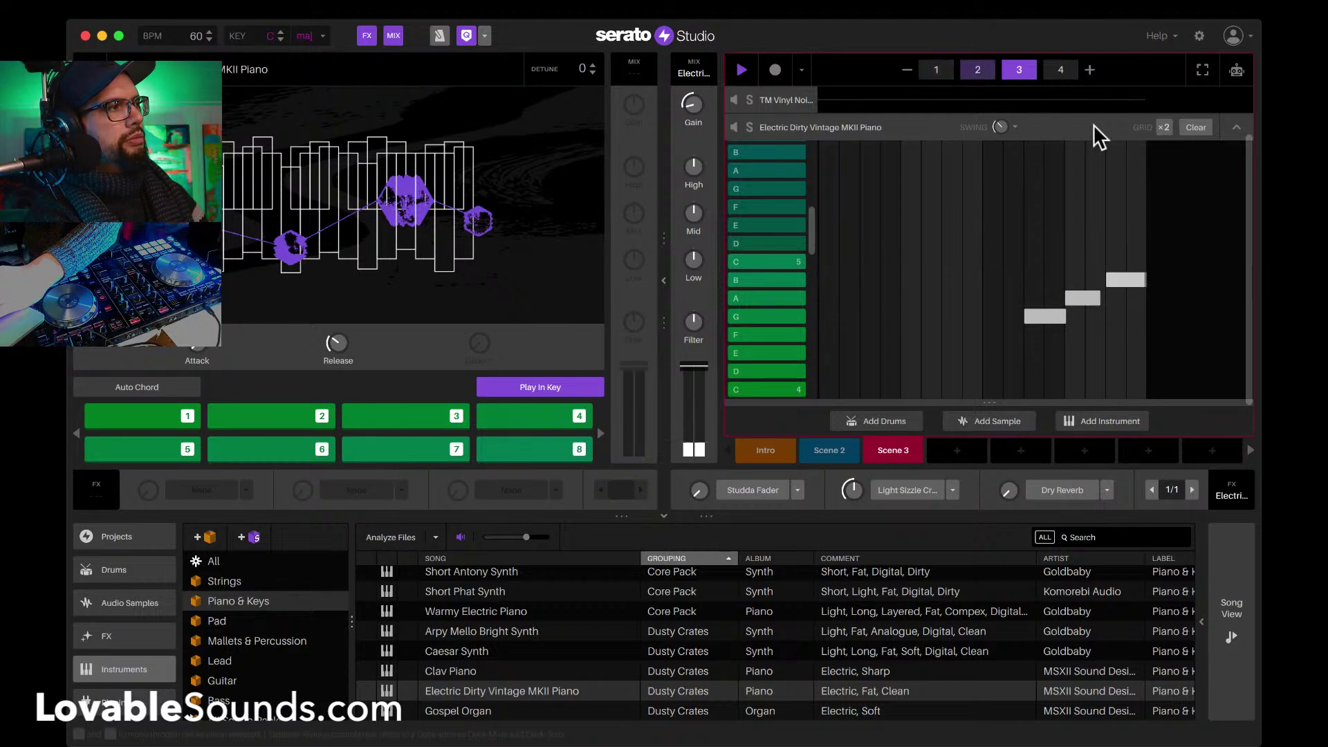
Step: On page 4 of the piano track, adjust the D note's velocity and move the long E note up to G
left_click(1066, 70)
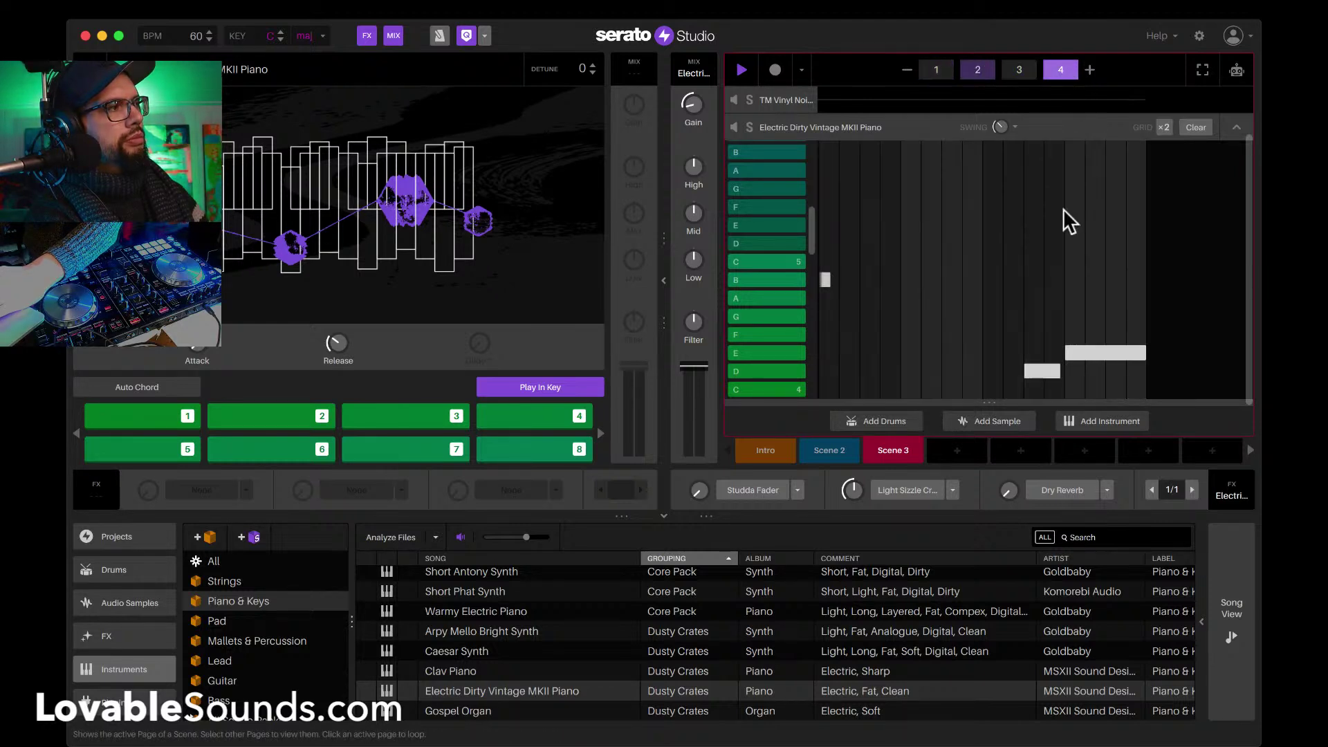
left_click(1040, 374)
left_click_drag(1039, 374, 1039, 375)
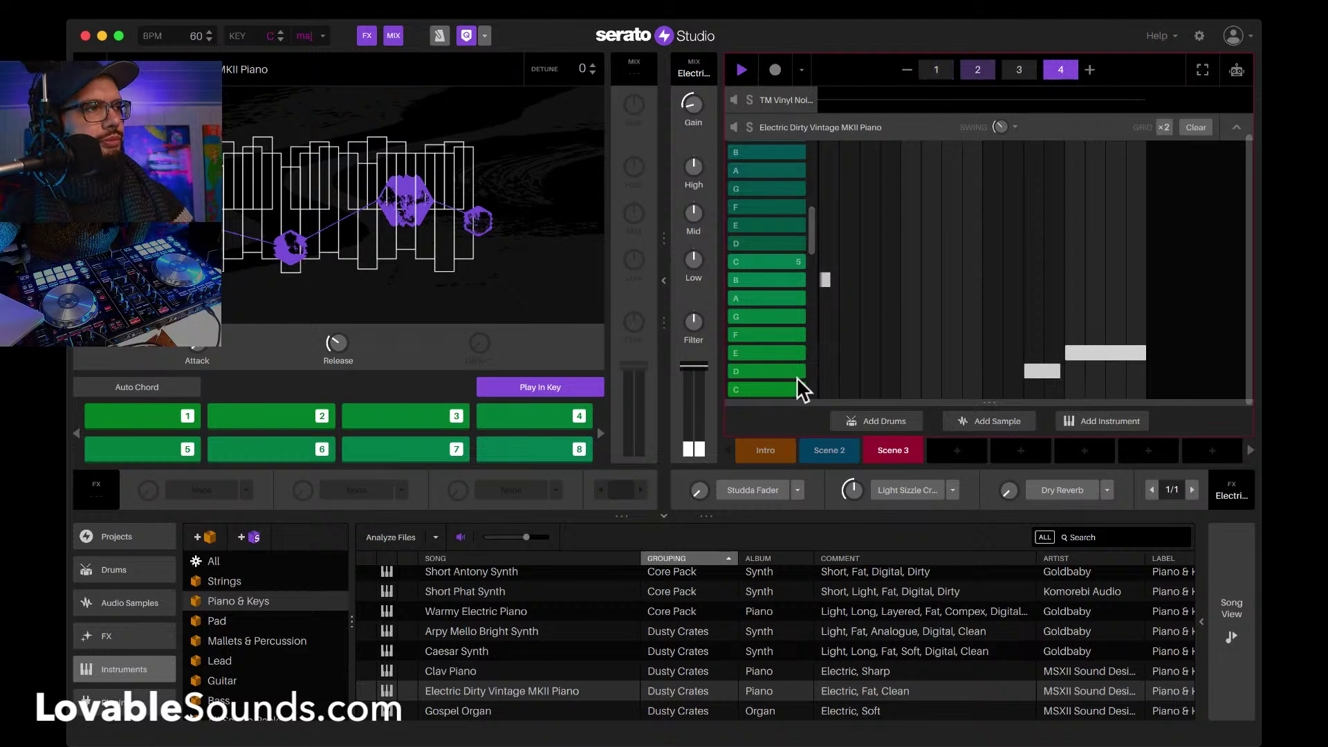
left_click(773, 374)
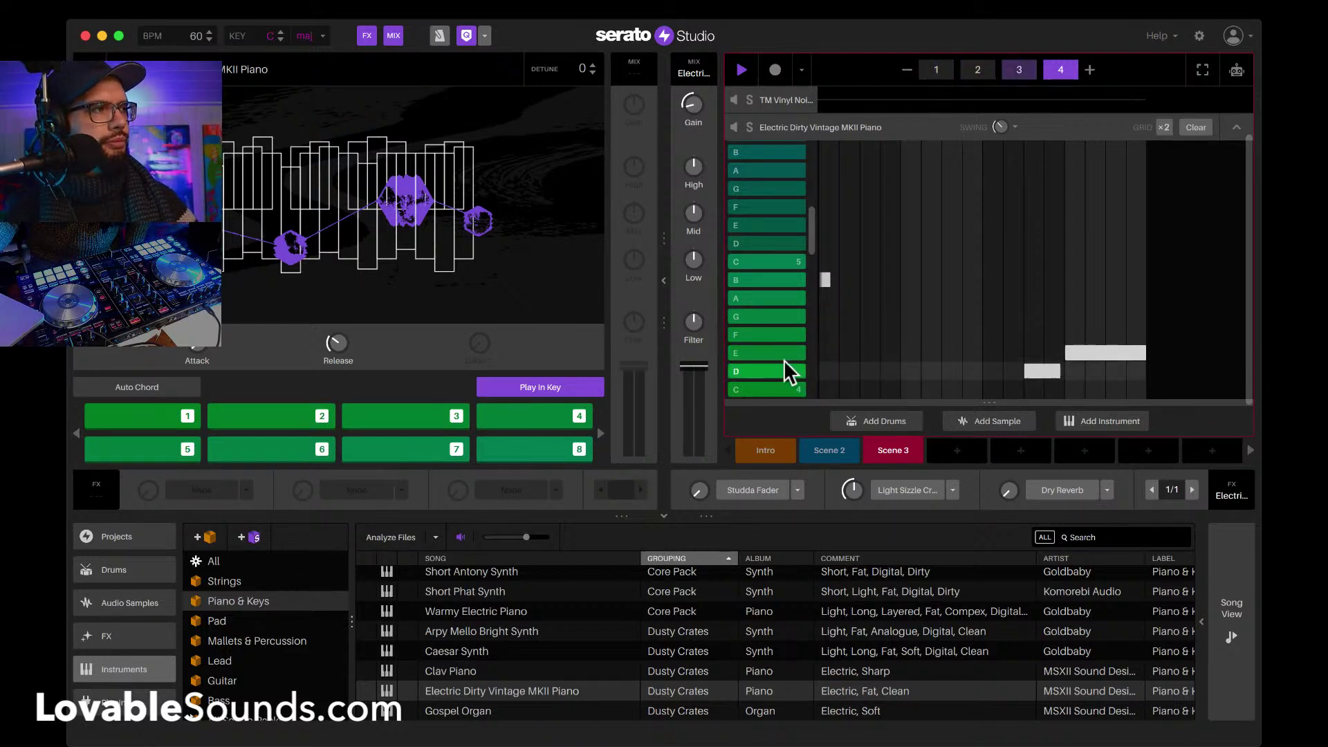
left_click_drag(1089, 350, 1090, 321)
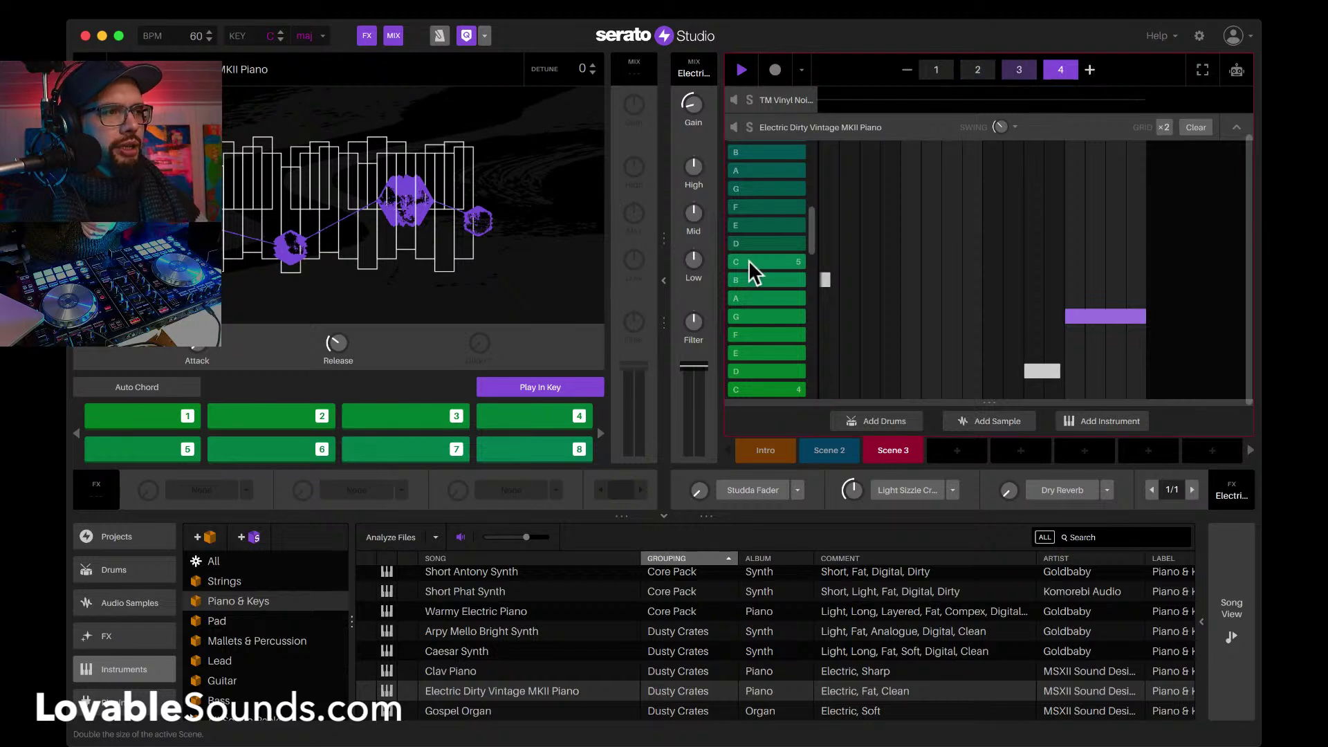
Step: Add the TM 808 Rumble Bass from Saved Deck Presets to Scene 3 as a new instrument track
scroll(256, 643, "down", 3)
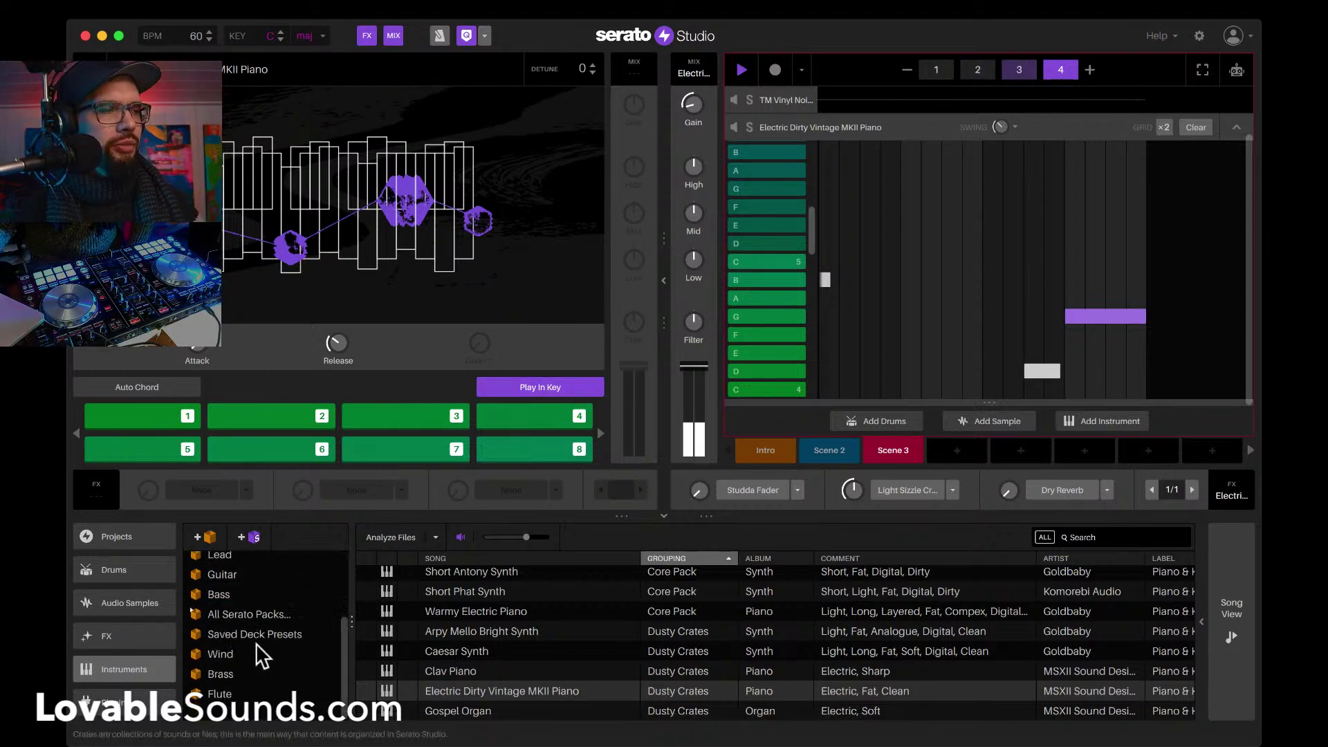
left_click(259, 634)
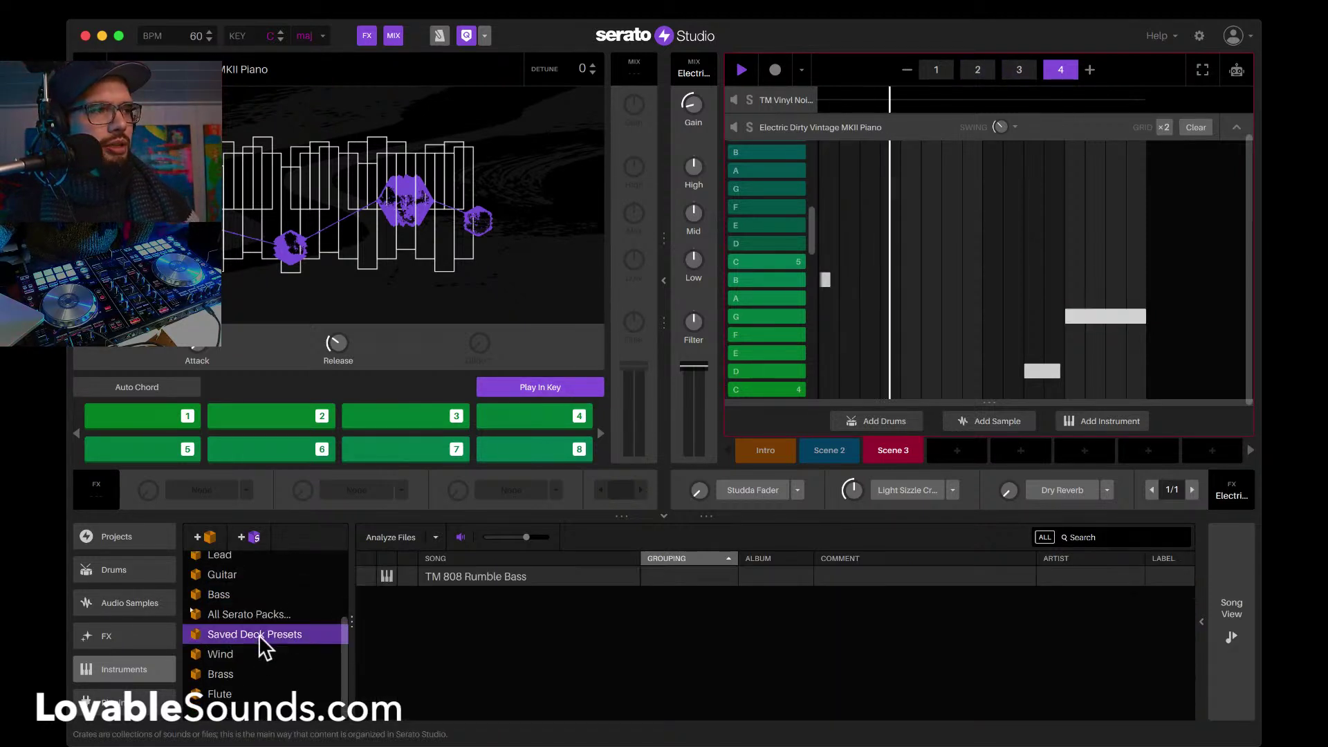
left_click_drag(446, 580, 779, 434)
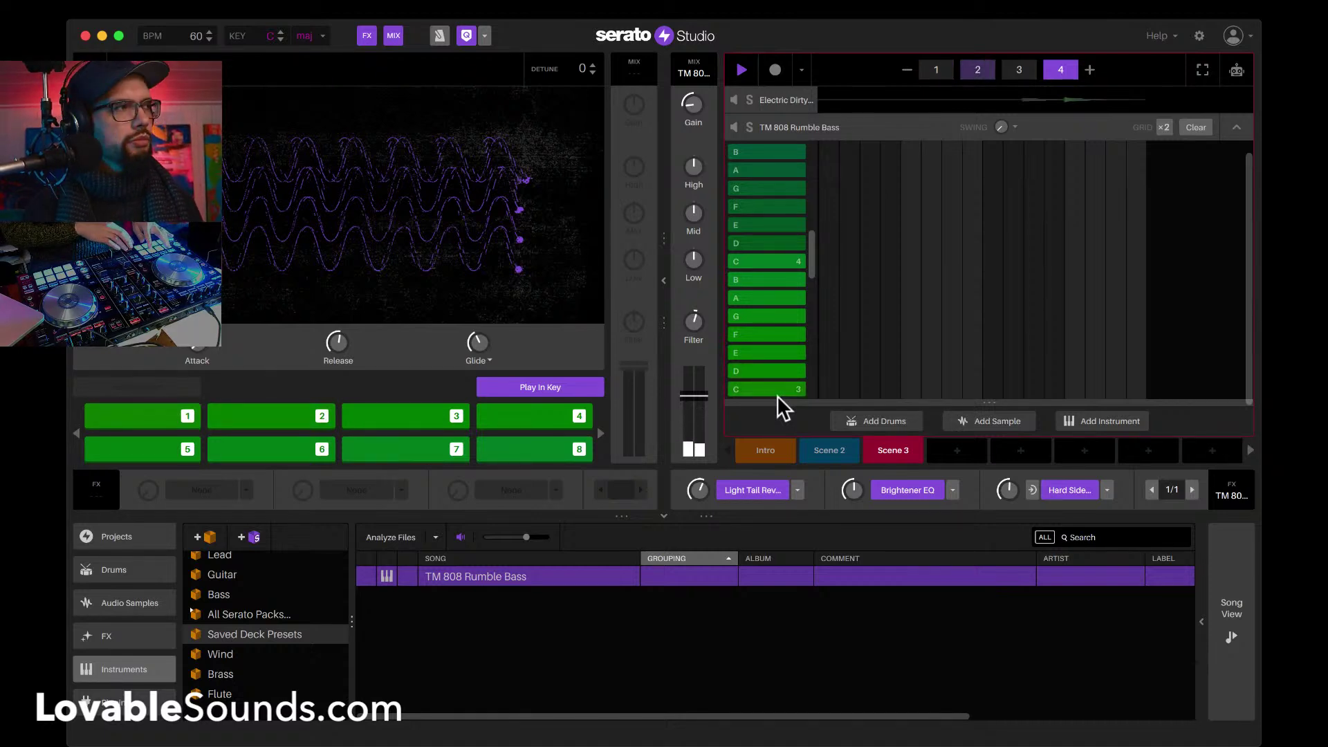
Step: Record a bass line of E, C and D notes on the TM 808 Rumble Bass track across all four pages of Scene 3
scroll(777, 396, "up", 2)
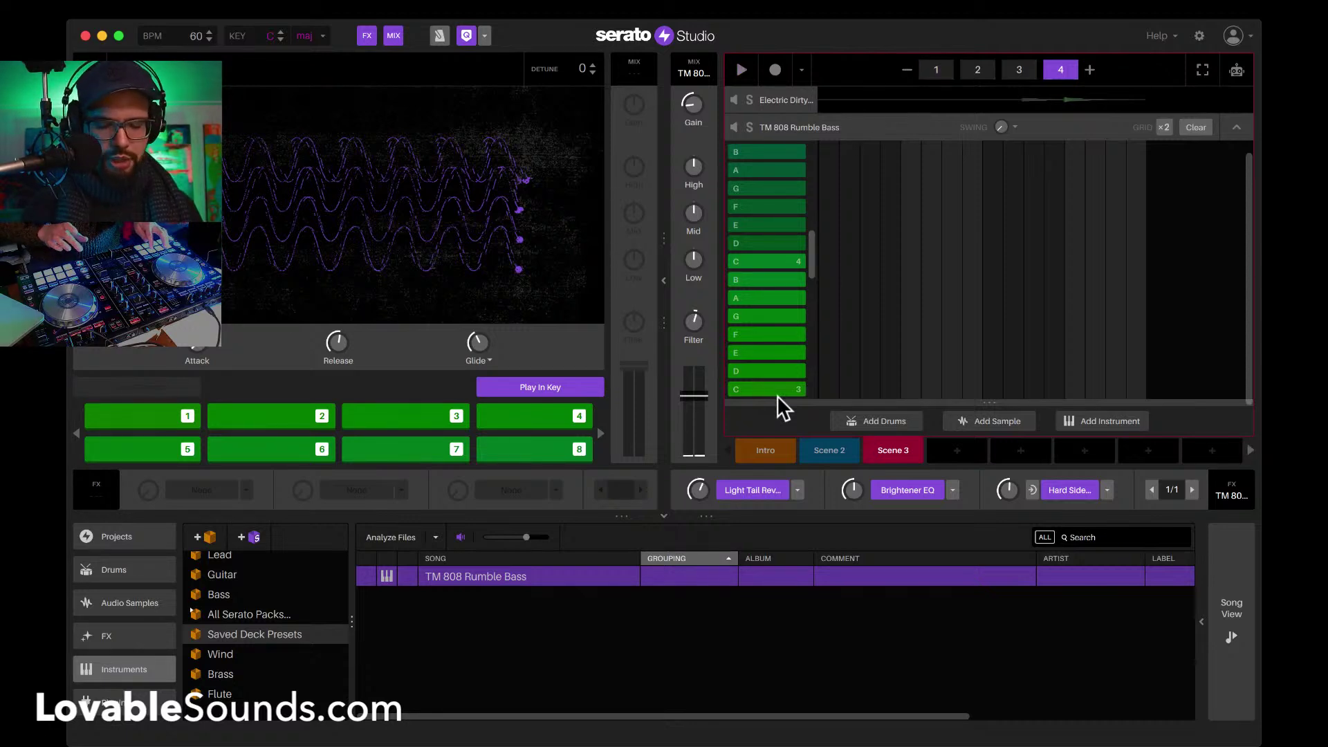
key("r")
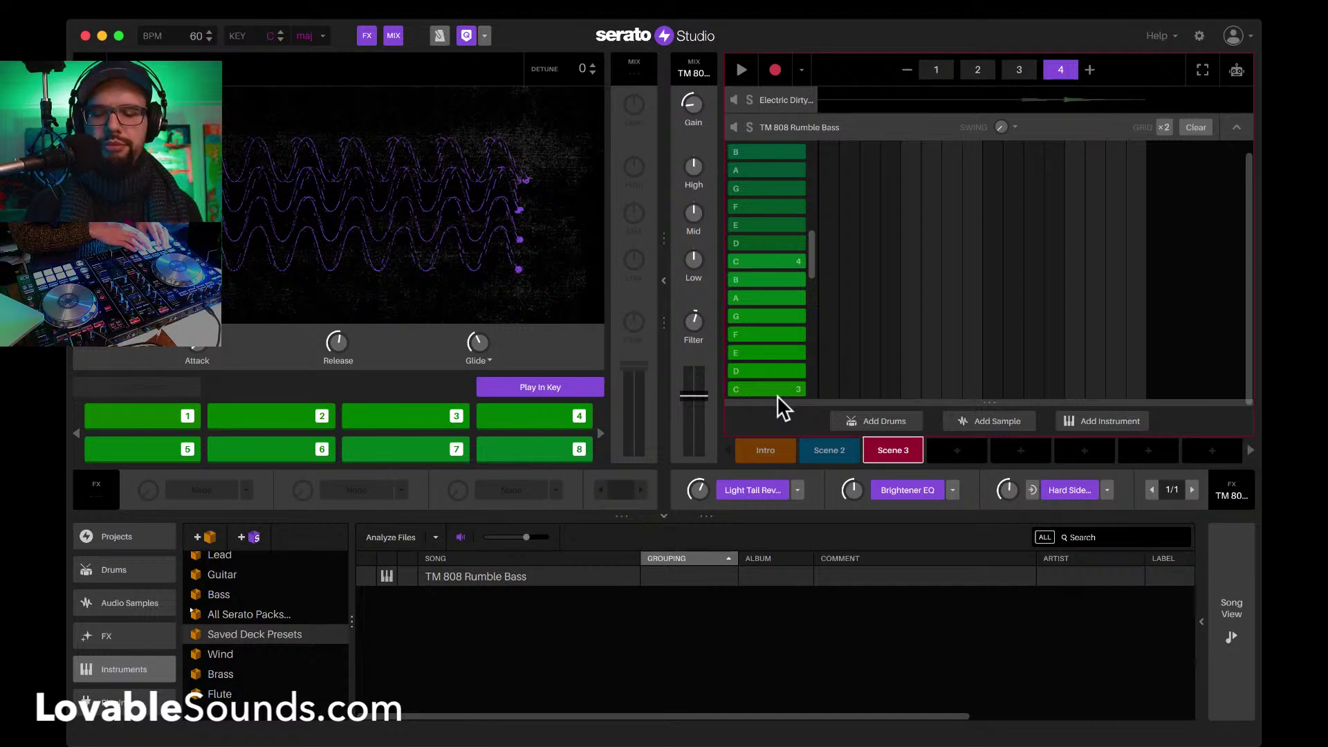
key("space")
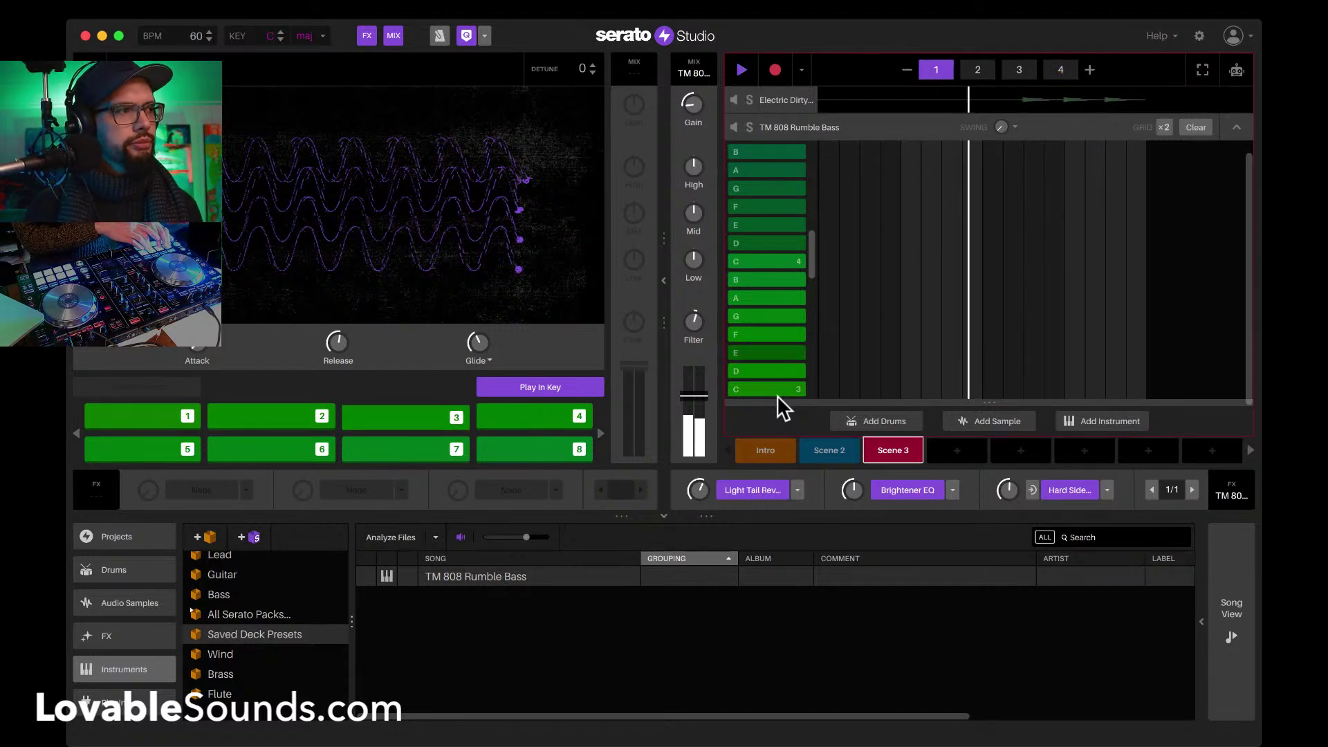
key("d")
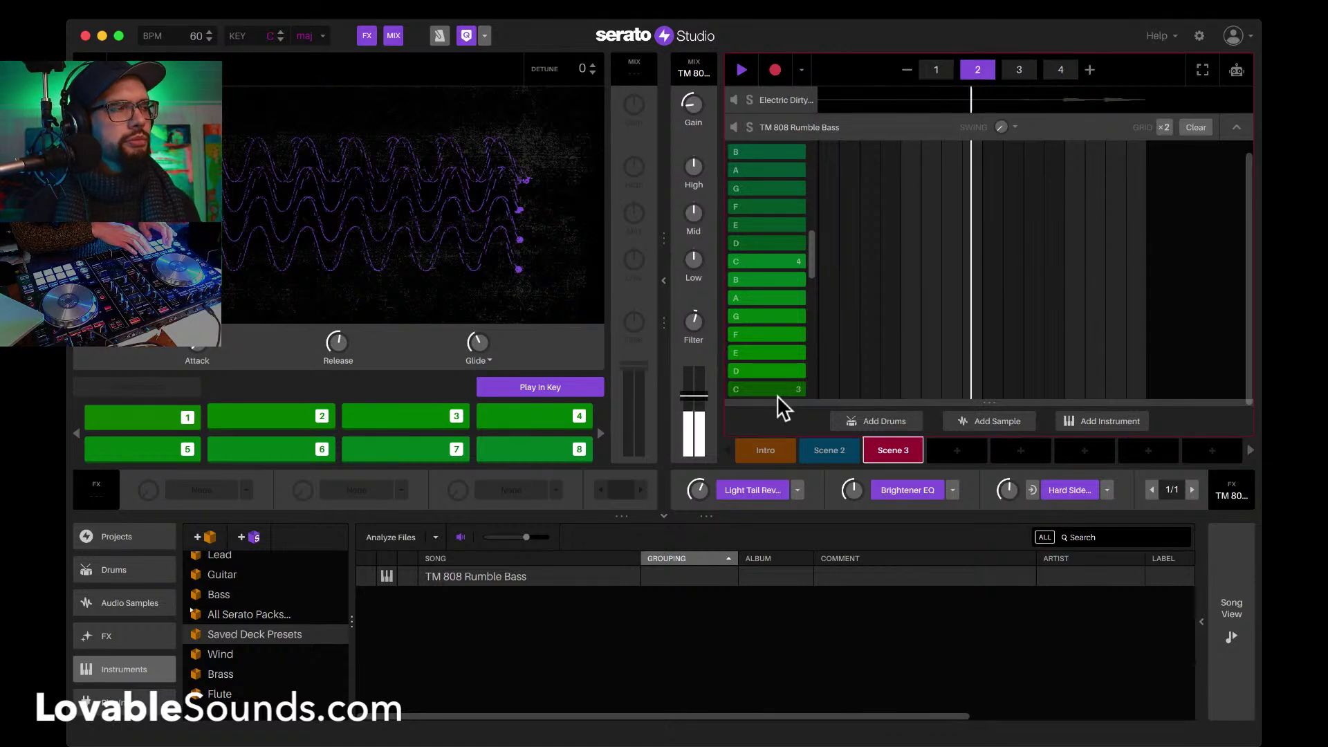
key("a")
key("a")
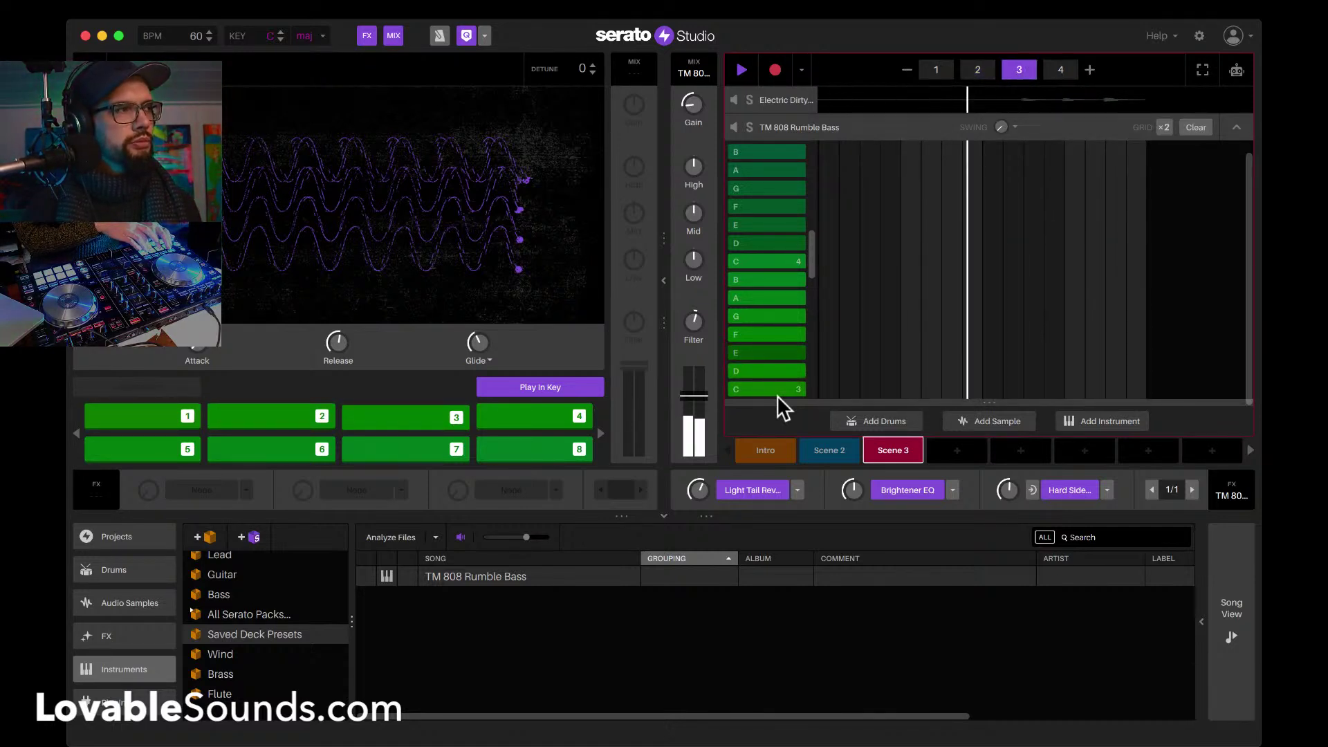
key("d")
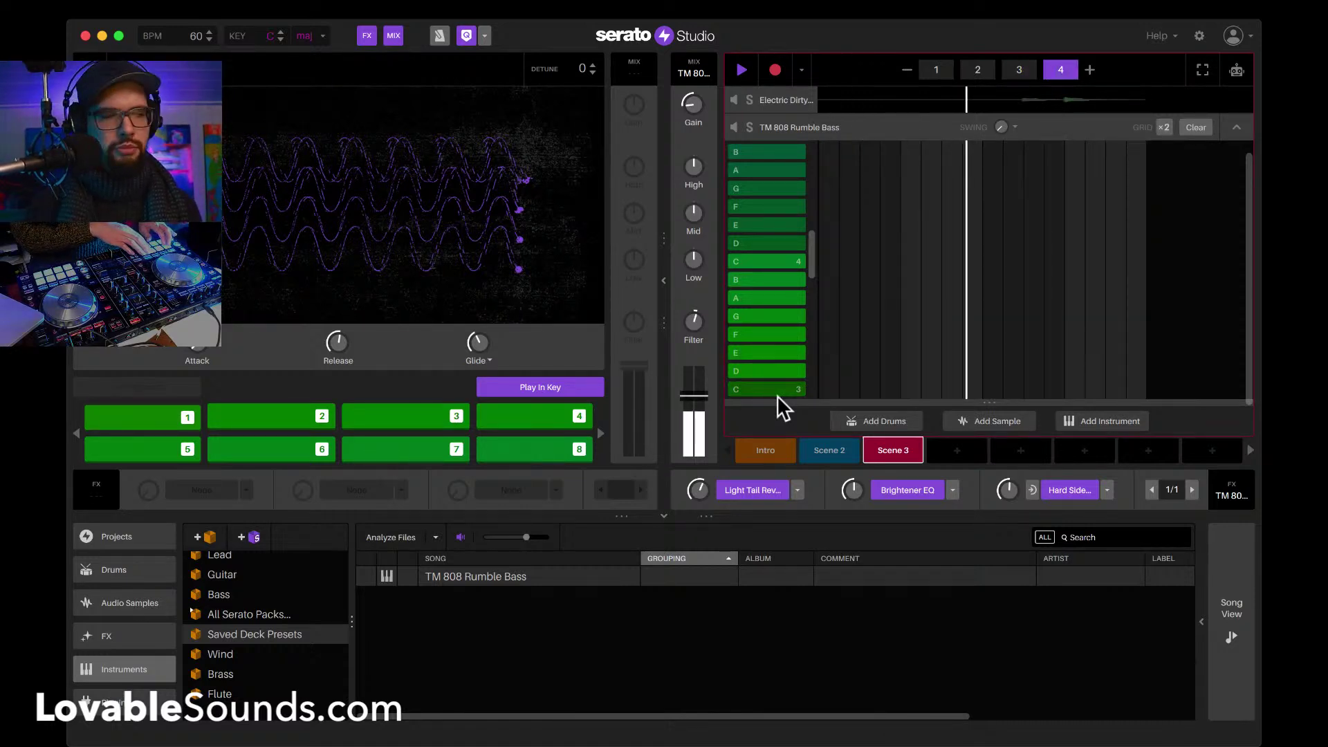
key("a")
key("a")
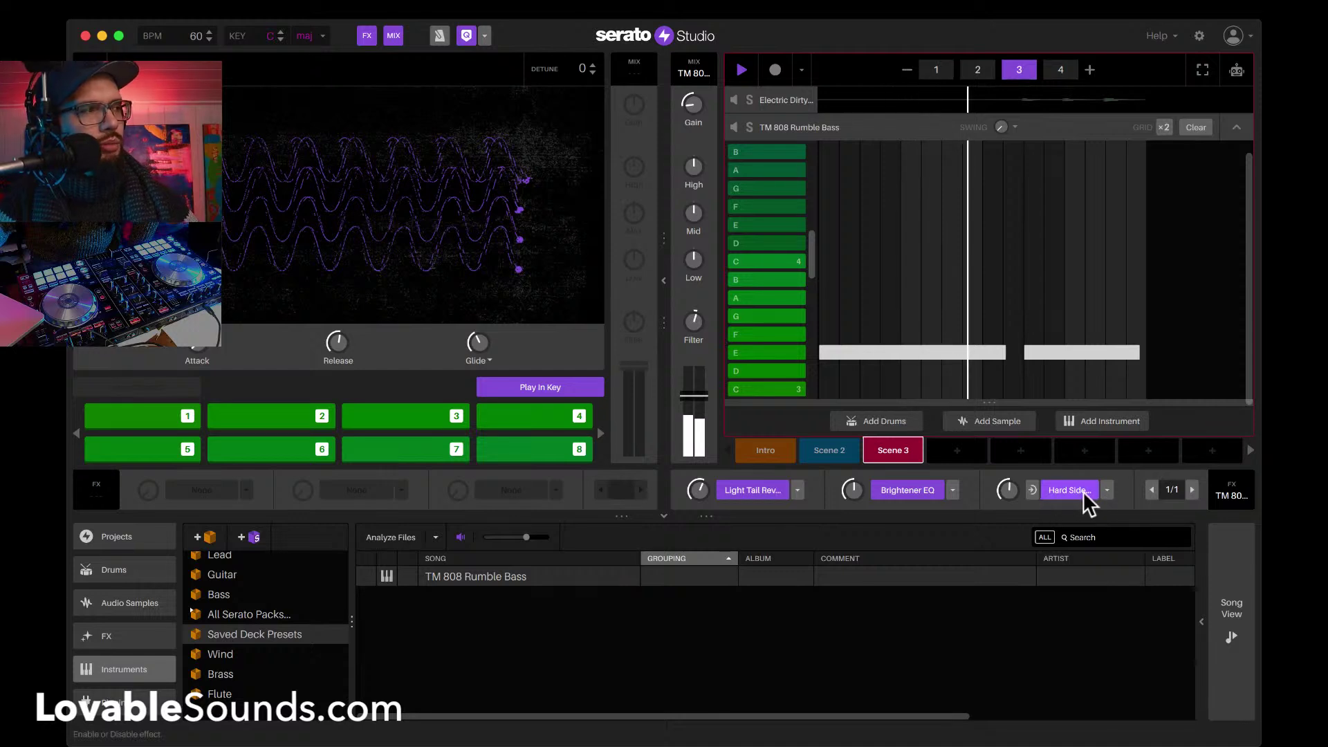
Step: Examine the bass sidechain effect's source setting and the kick pattern of the TM LoFi 5 drum track
left_click(1031, 489)
mouse_move(1015, 529)
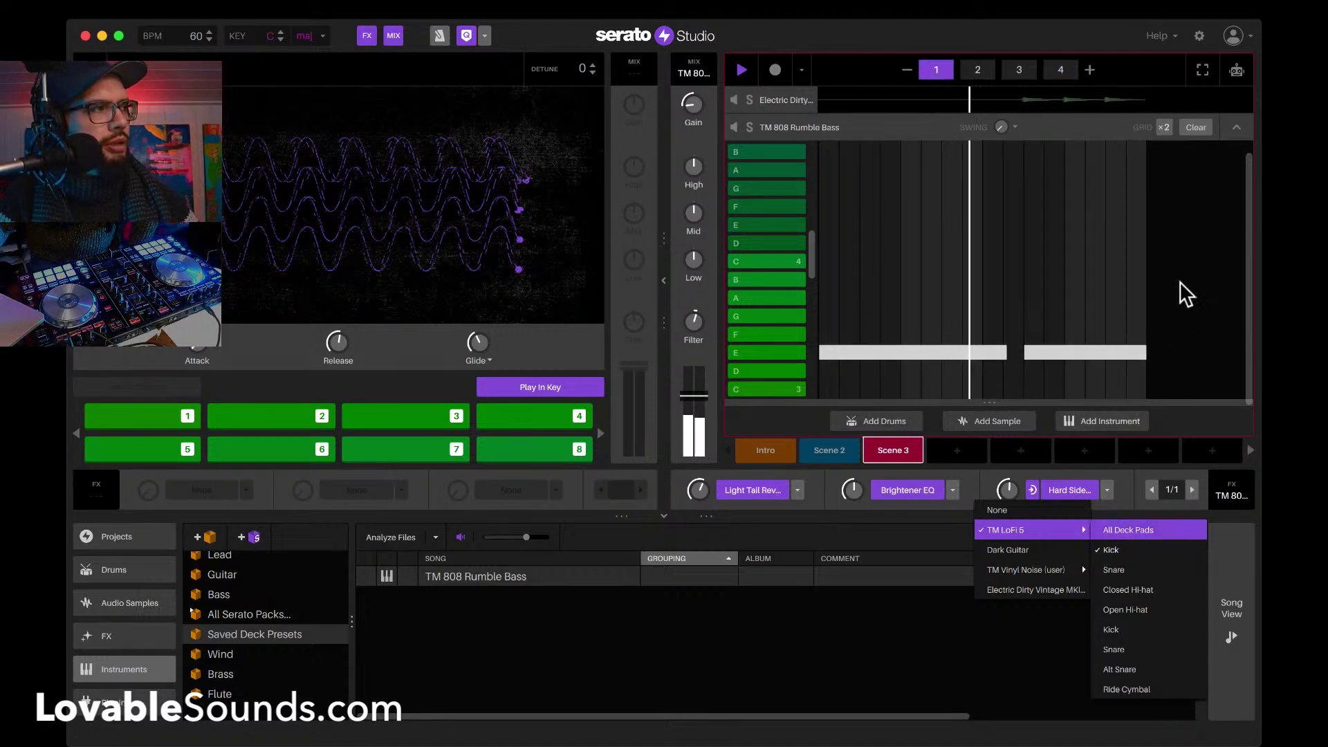
left_click(1194, 277)
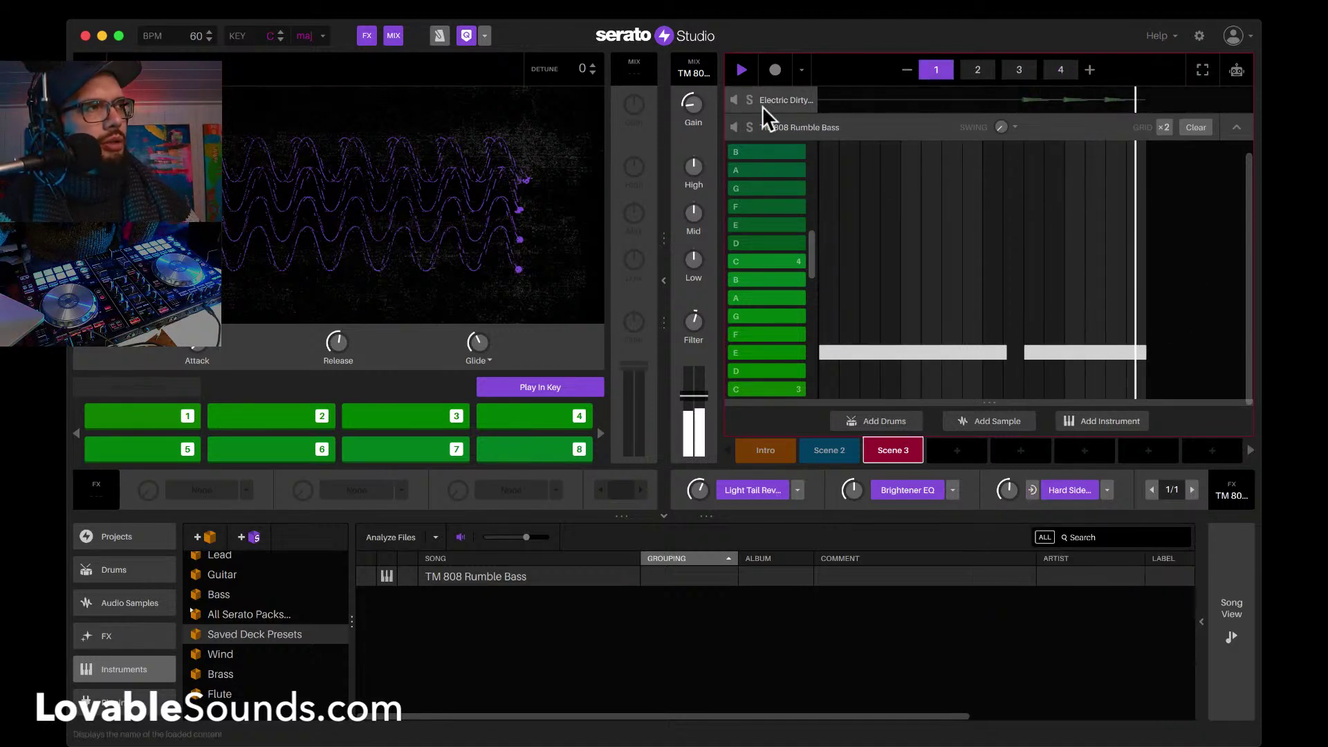
scroll(762, 105, "up", 3)
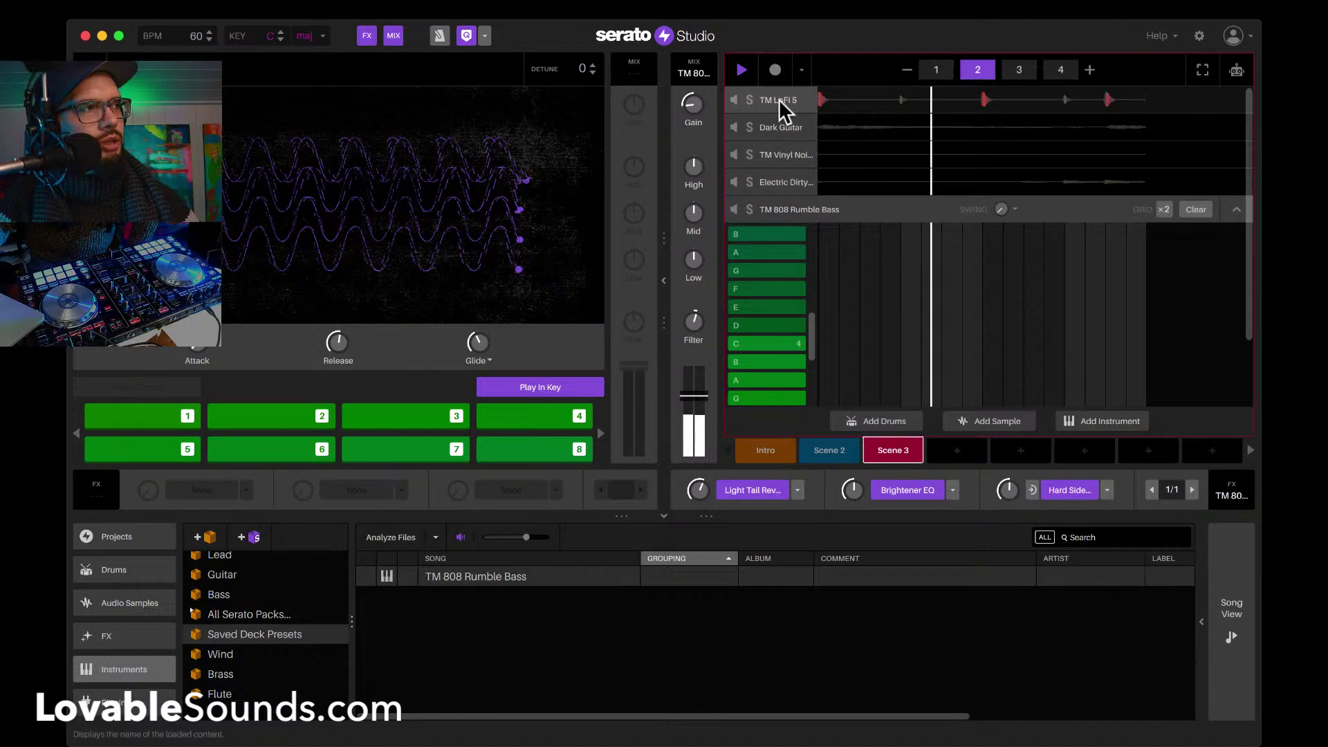
left_click(779, 99)
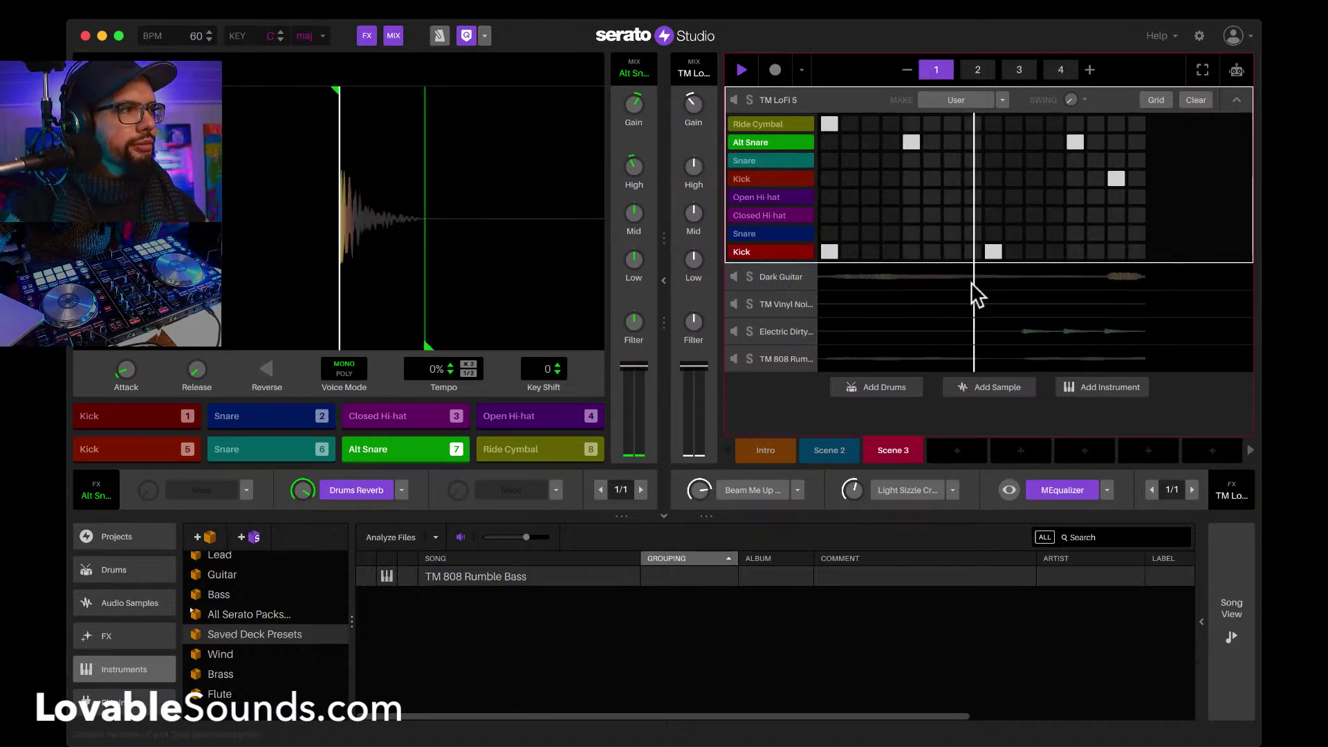
left_click(784, 359)
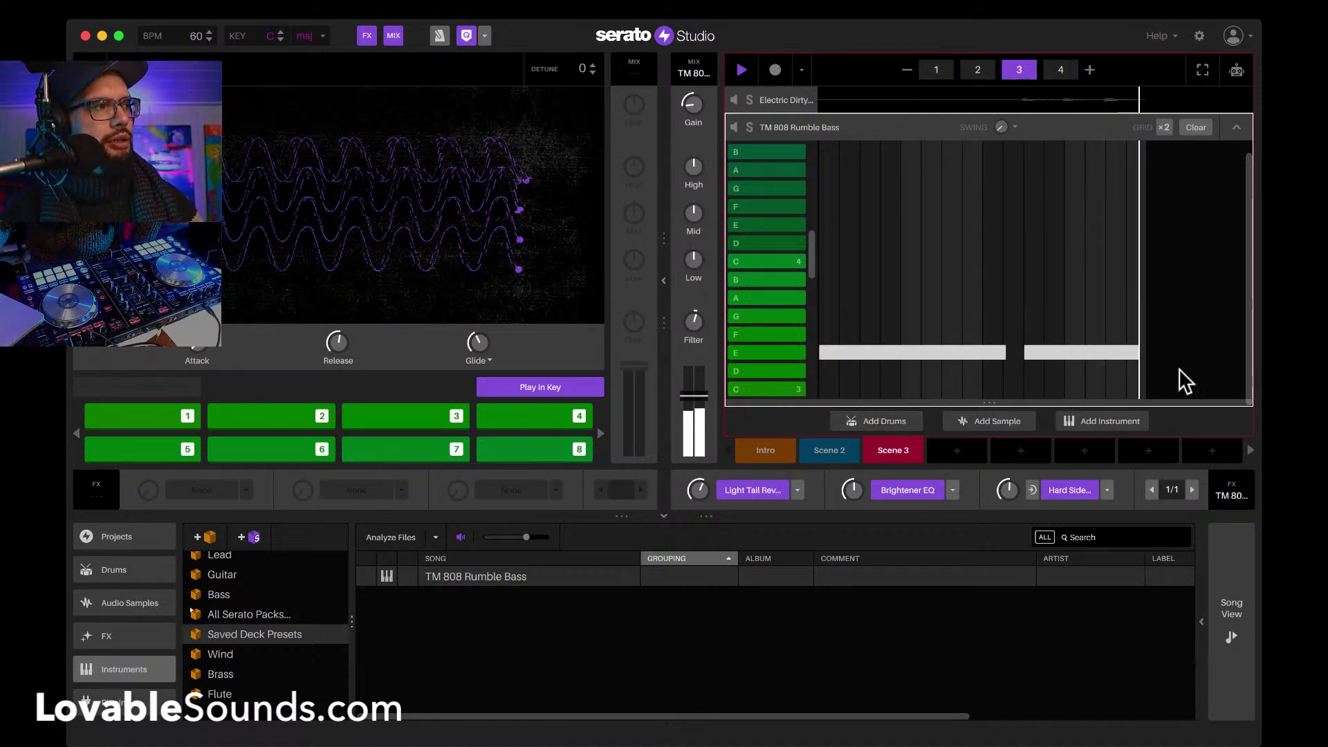
Step: Look through the Fav Synths plugin crate for another instrument
scroll(122, 621, "down", 1)
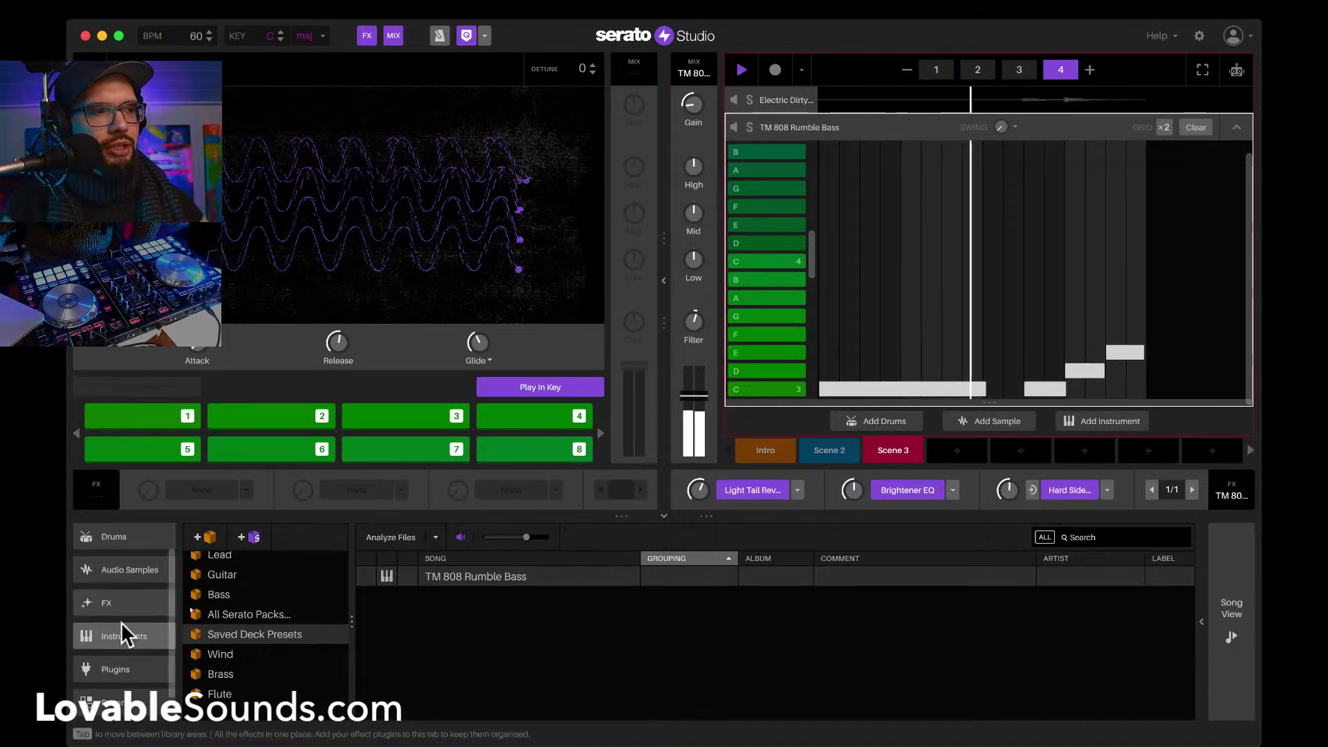
scroll(122, 621, "down", 1)
left_click(114, 663)
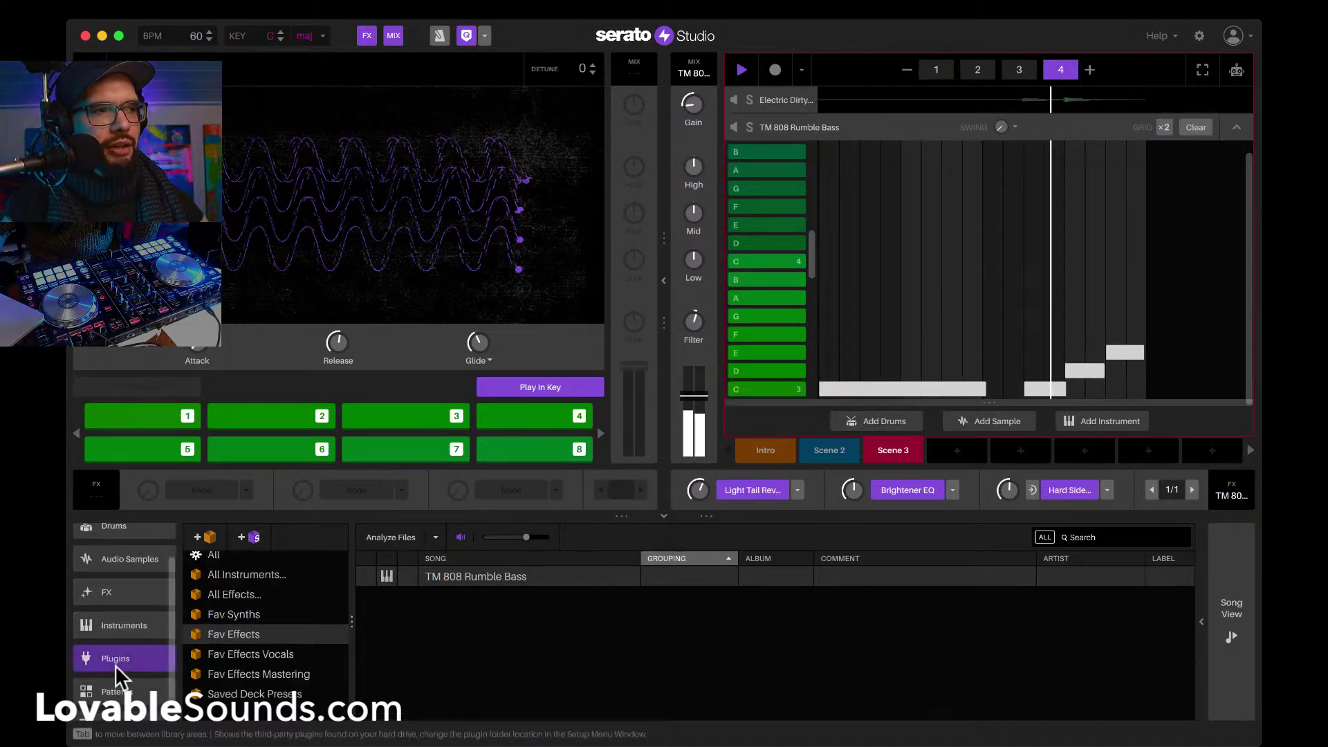
left_click(250, 611)
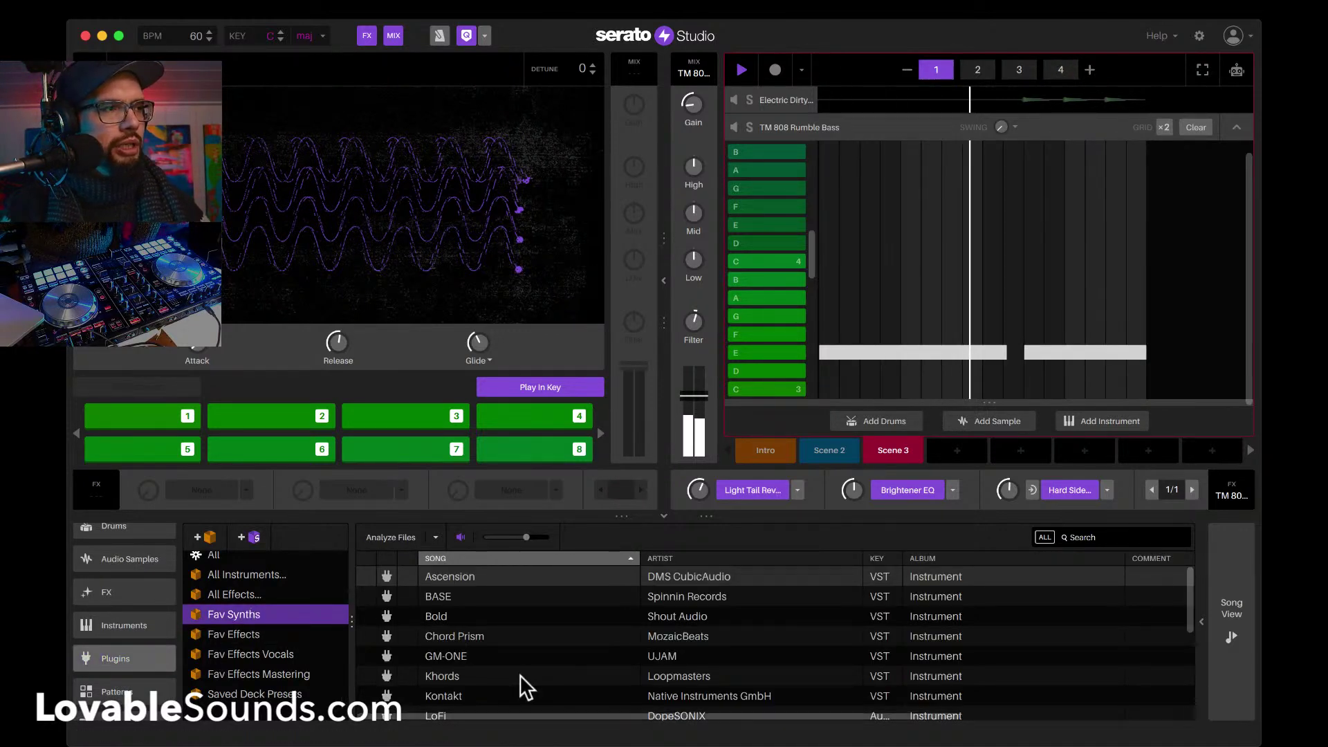
scroll(520, 676, "down", 3)
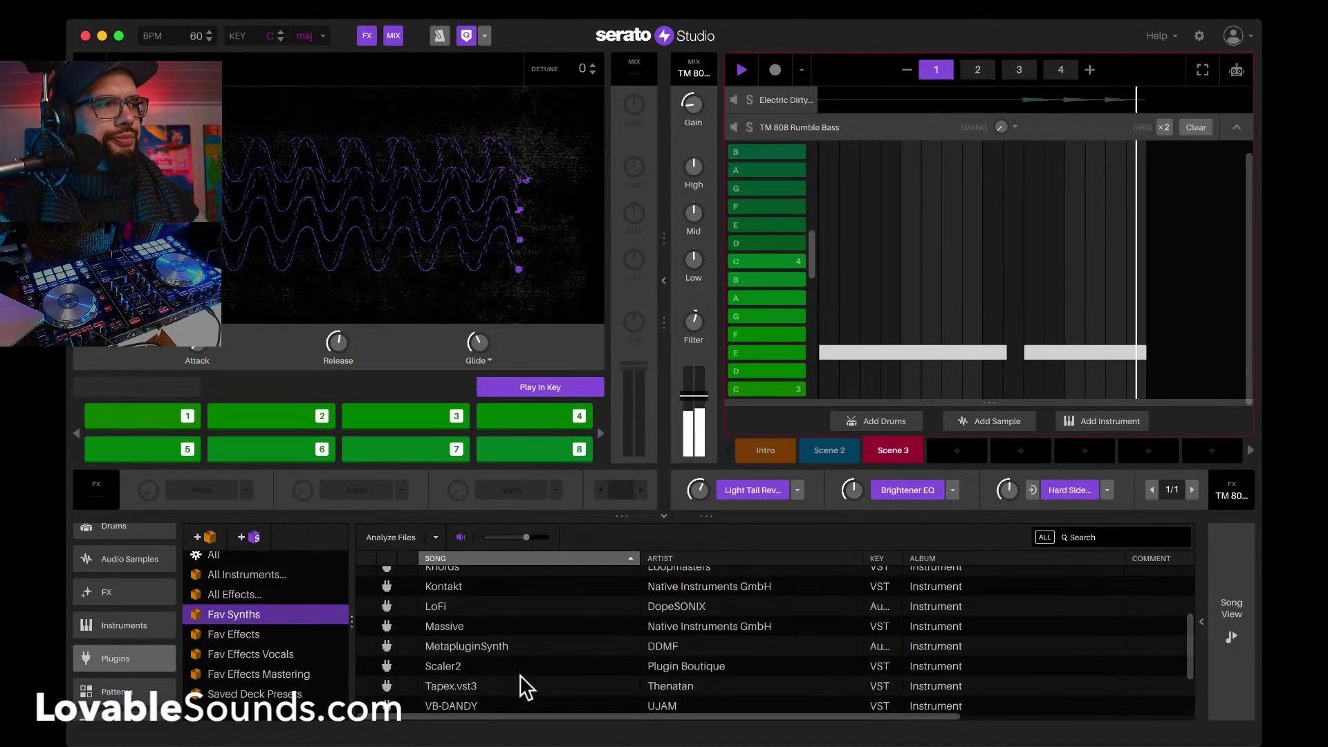
scroll(520, 674, "down", 4)
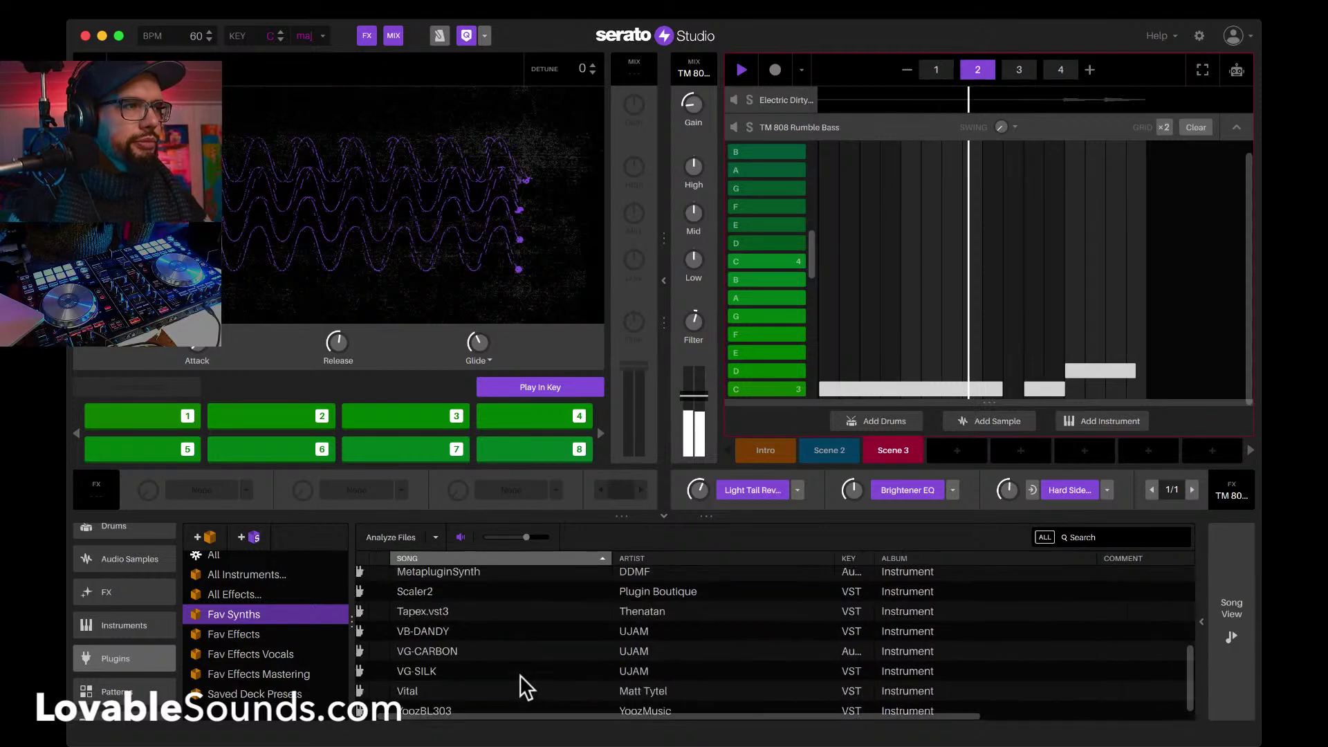
scroll(521, 675, "up", 3)
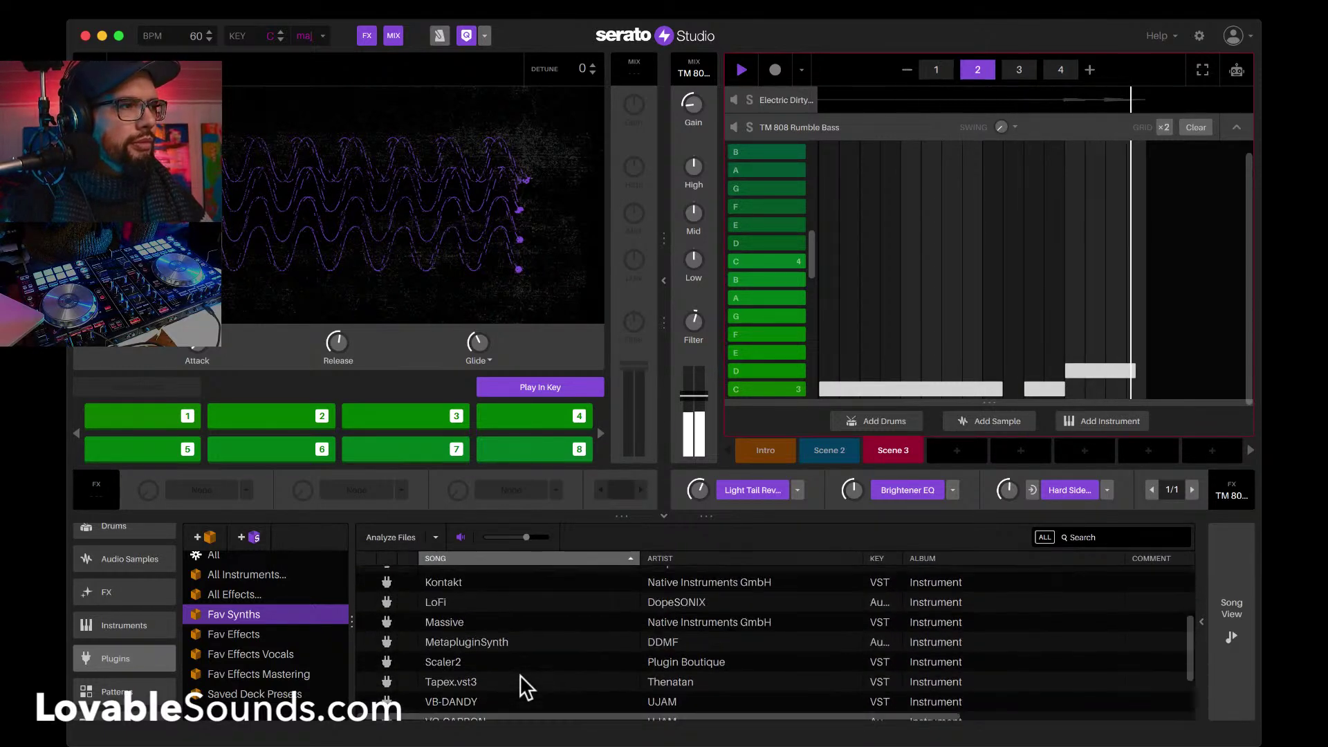
scroll(521, 674, "up", 2)
scroll(520, 675, "up", 3)
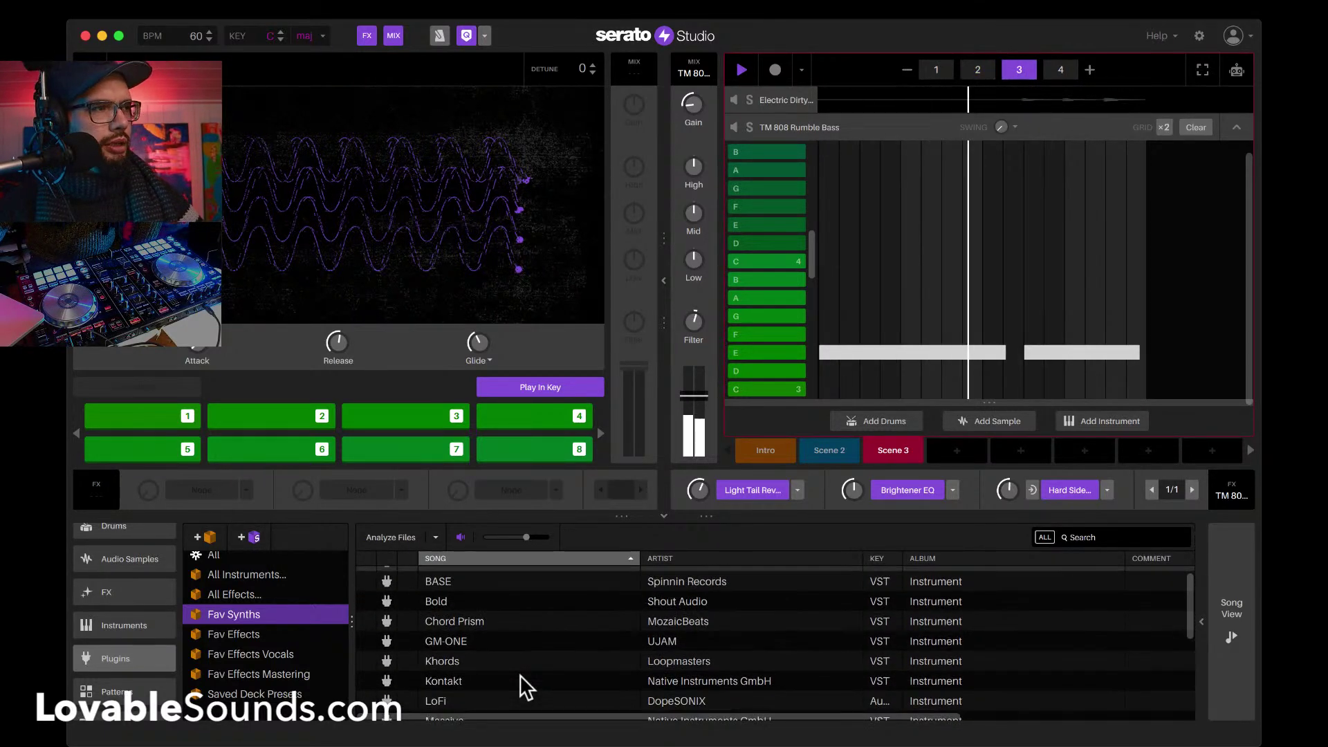
scroll(520, 674, "up", 1)
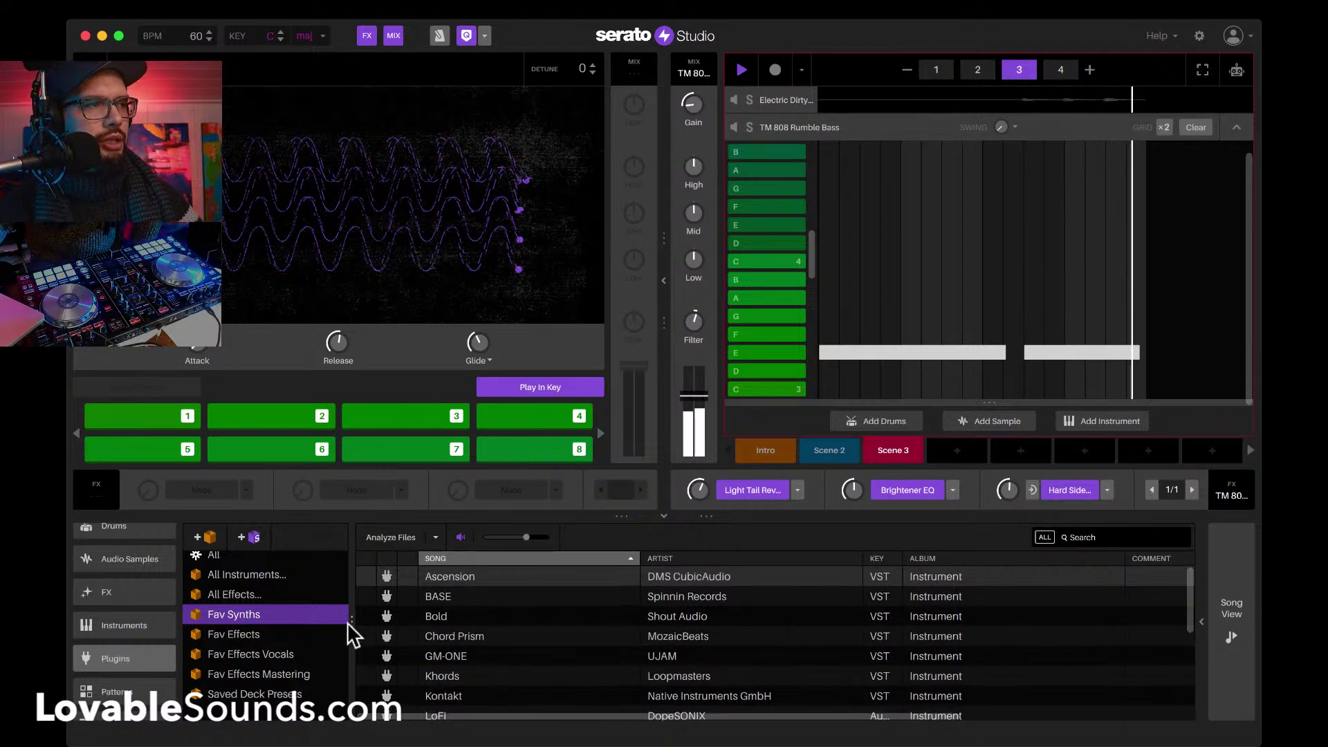
Step: Search all instrument plugins for "hy" and add the Hybrid VST to Scene 3 as a new instrument track
left_click(255, 574)
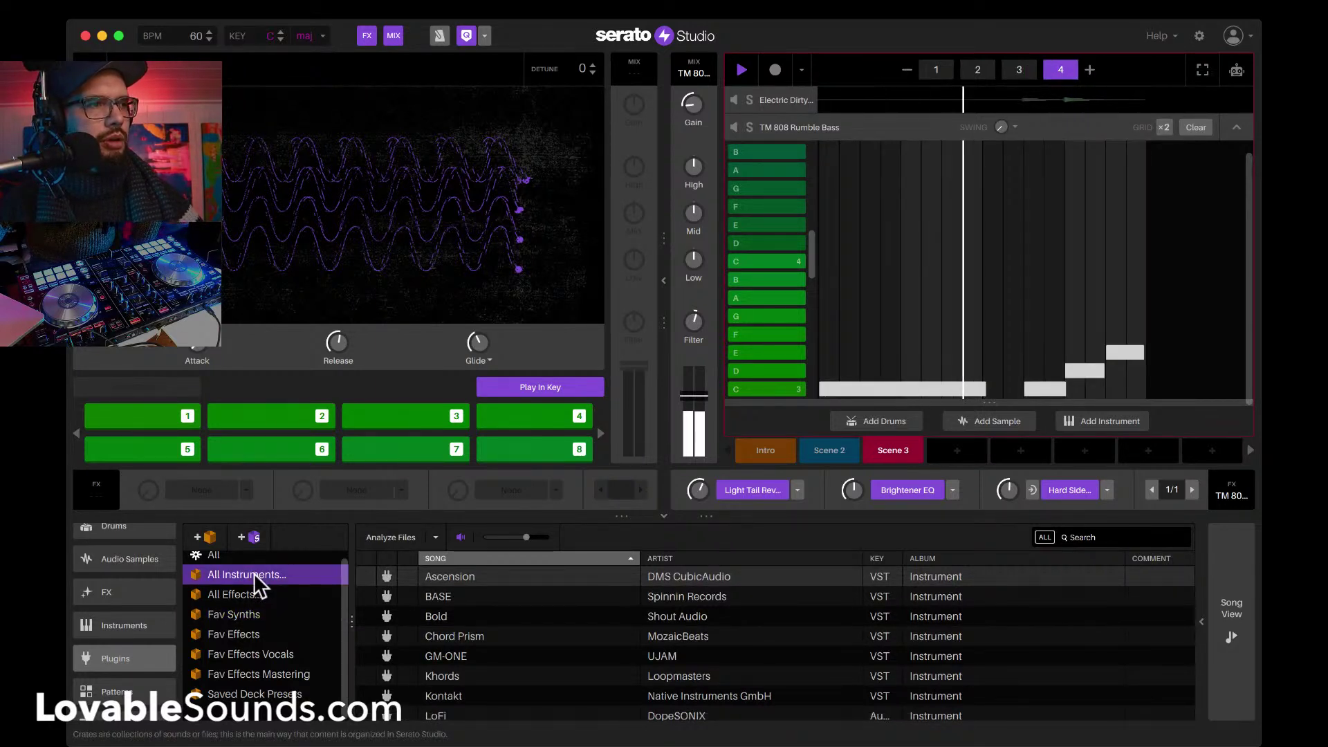
left_click(1102, 536)
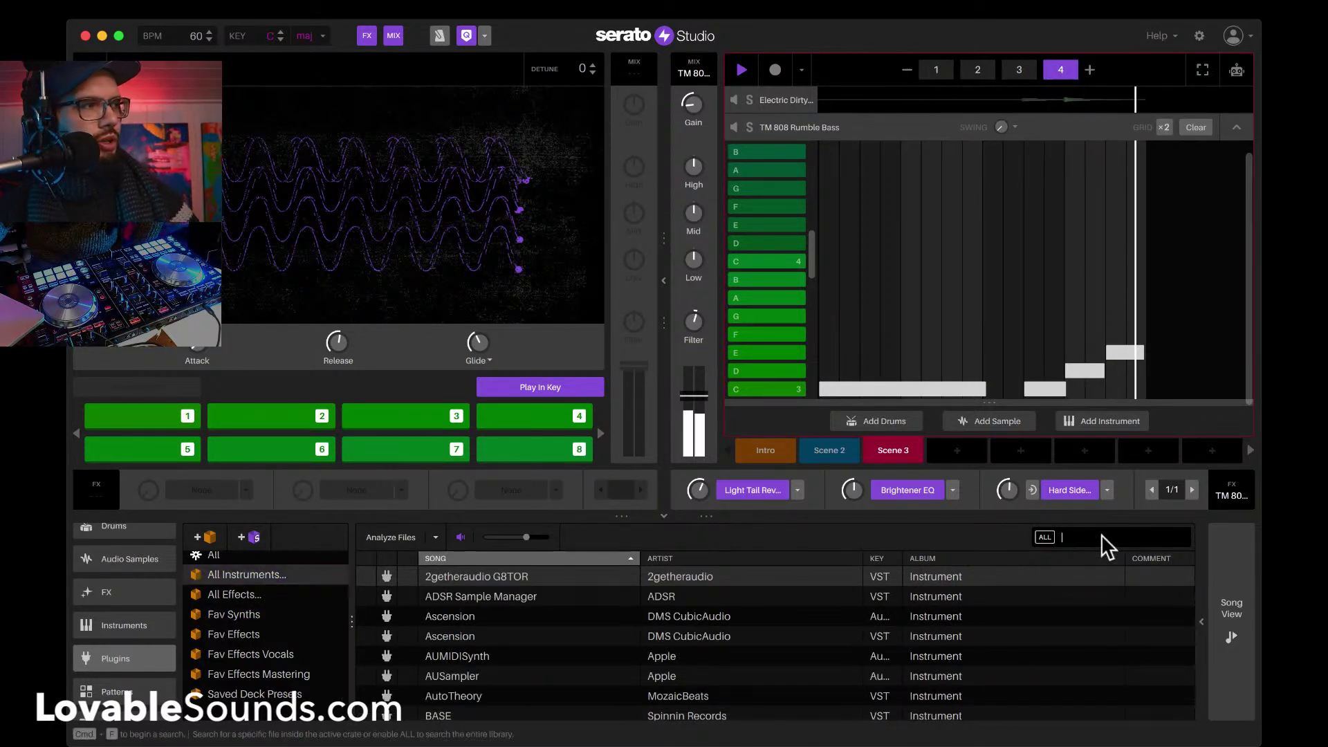
type("hy")
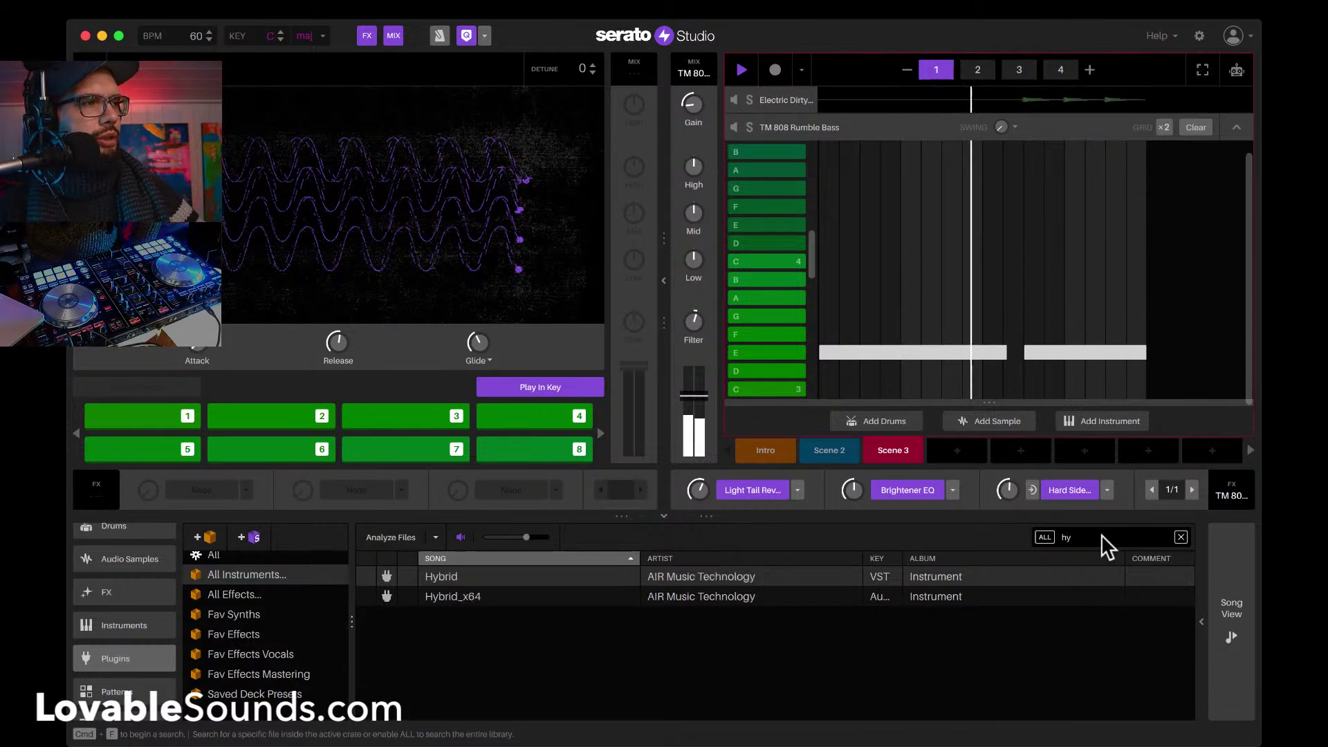
left_click_drag(457, 574, 789, 427)
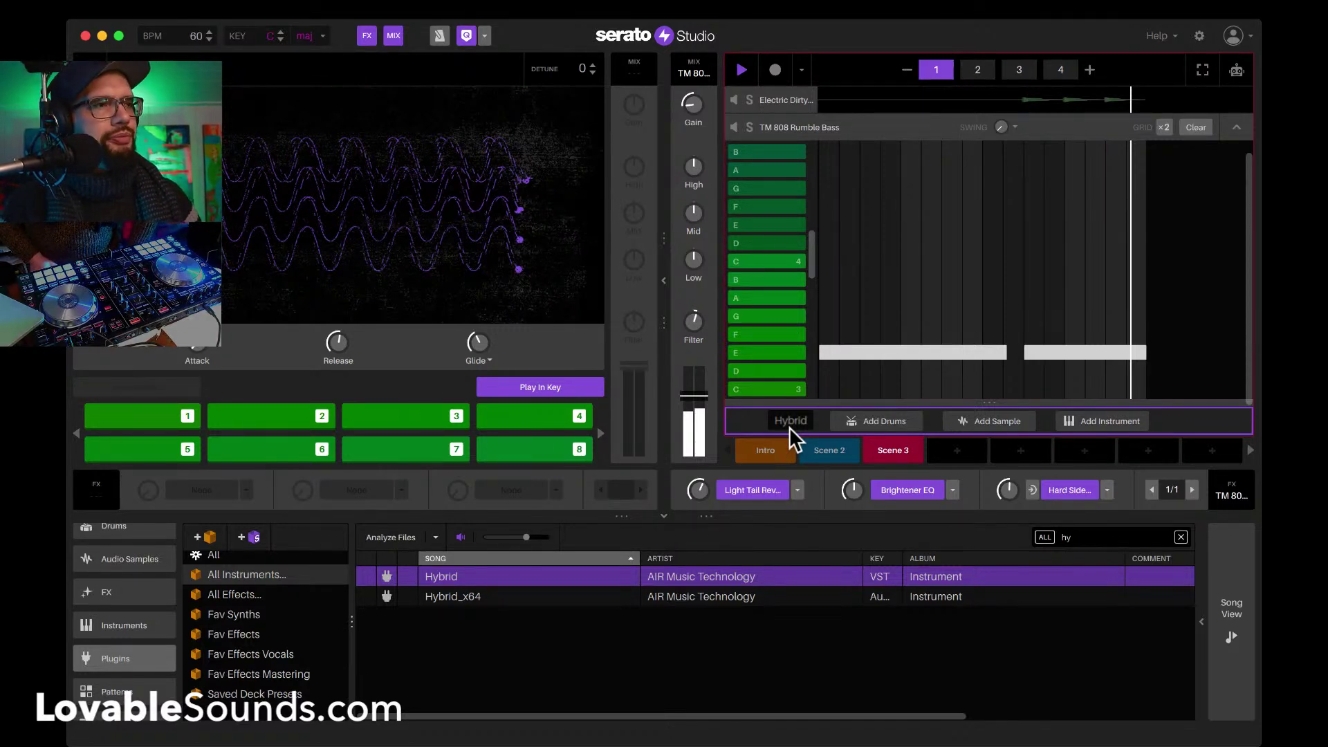
left_click_drag(790, 426, 790, 426)
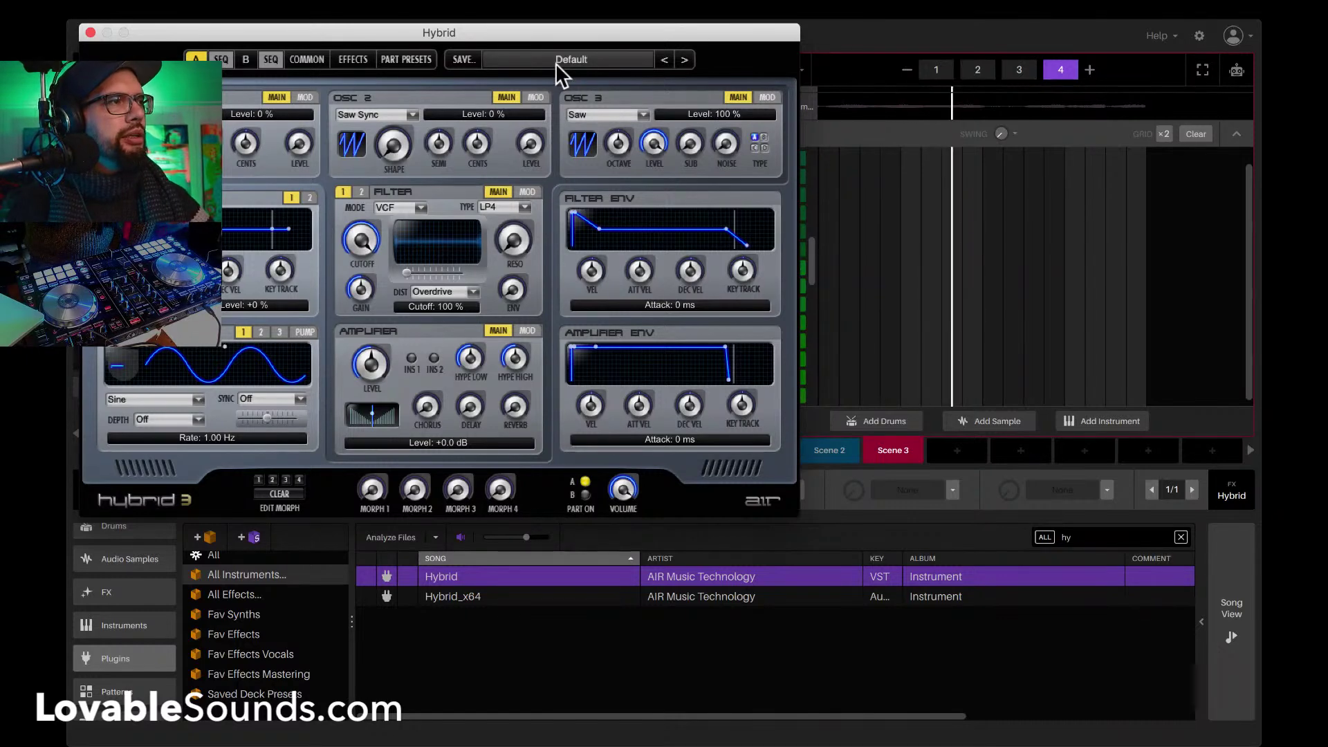
Step: Load the user preset 20 Dual Saw Pad in Hybrid and close the plugin window
left_click(555, 64)
mouse_move(554, 305)
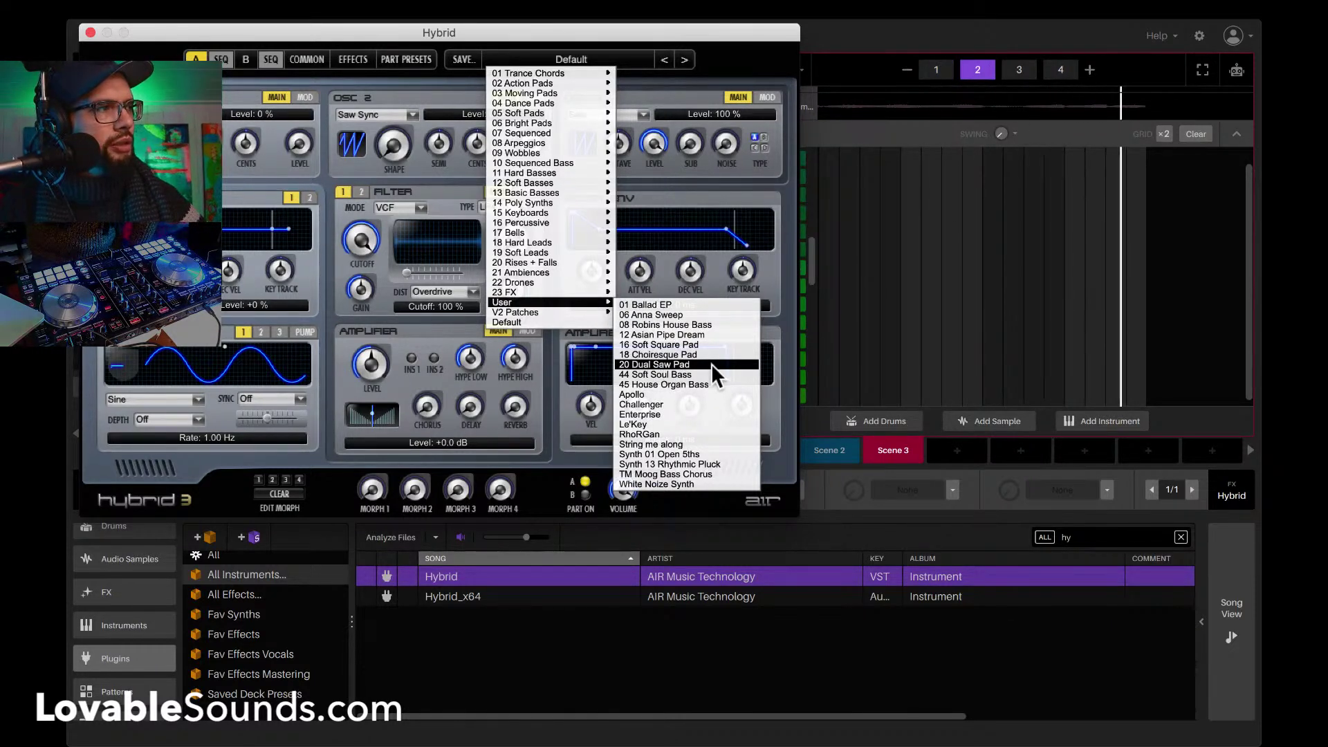
left_click(712, 364)
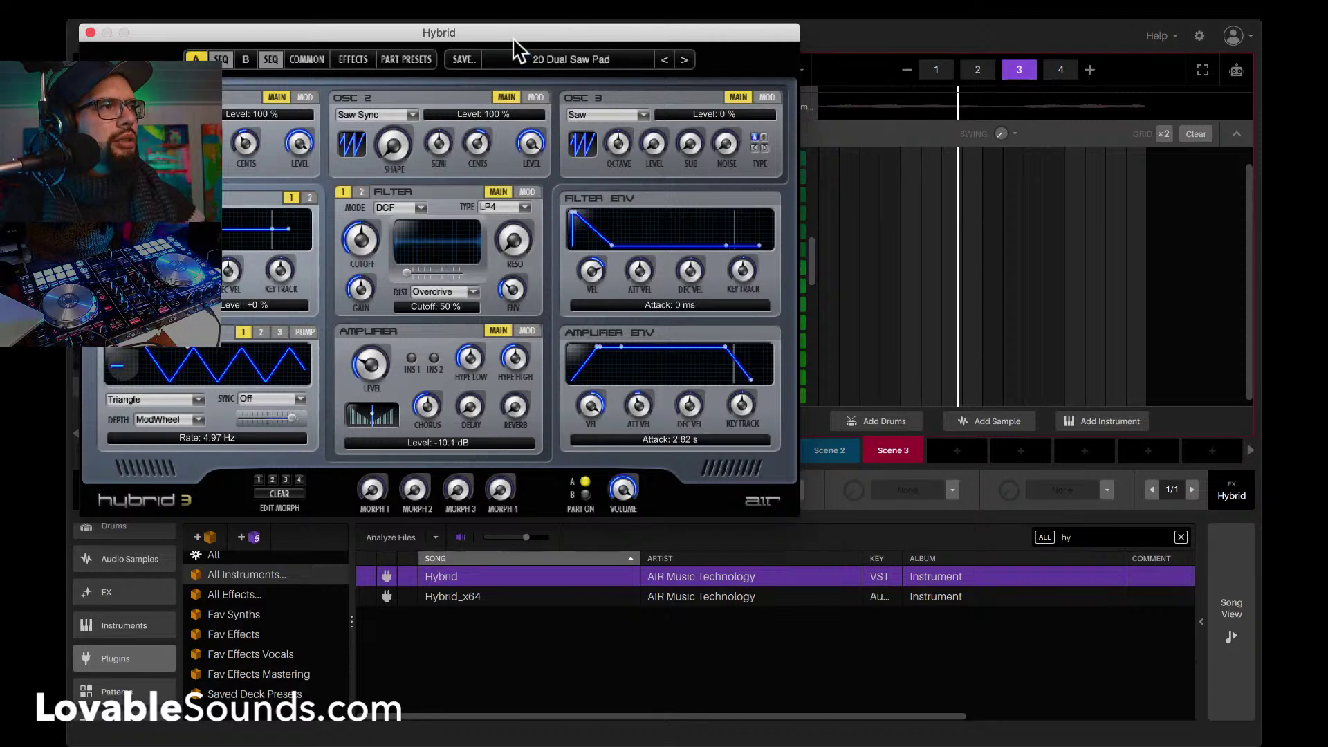
left_click(90, 33)
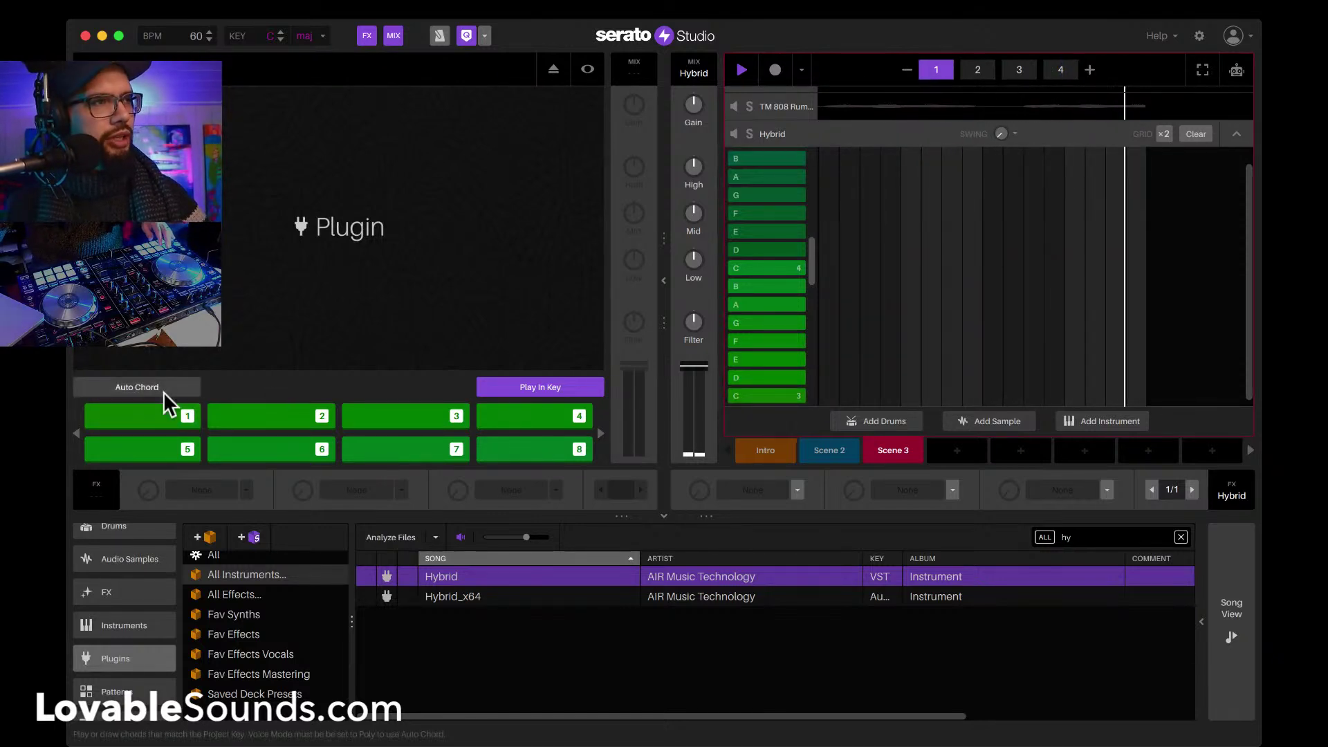
Step: Stop playback, enable Auto Chord for Hybrid and turn the track's filter down toward low pass
key("space")
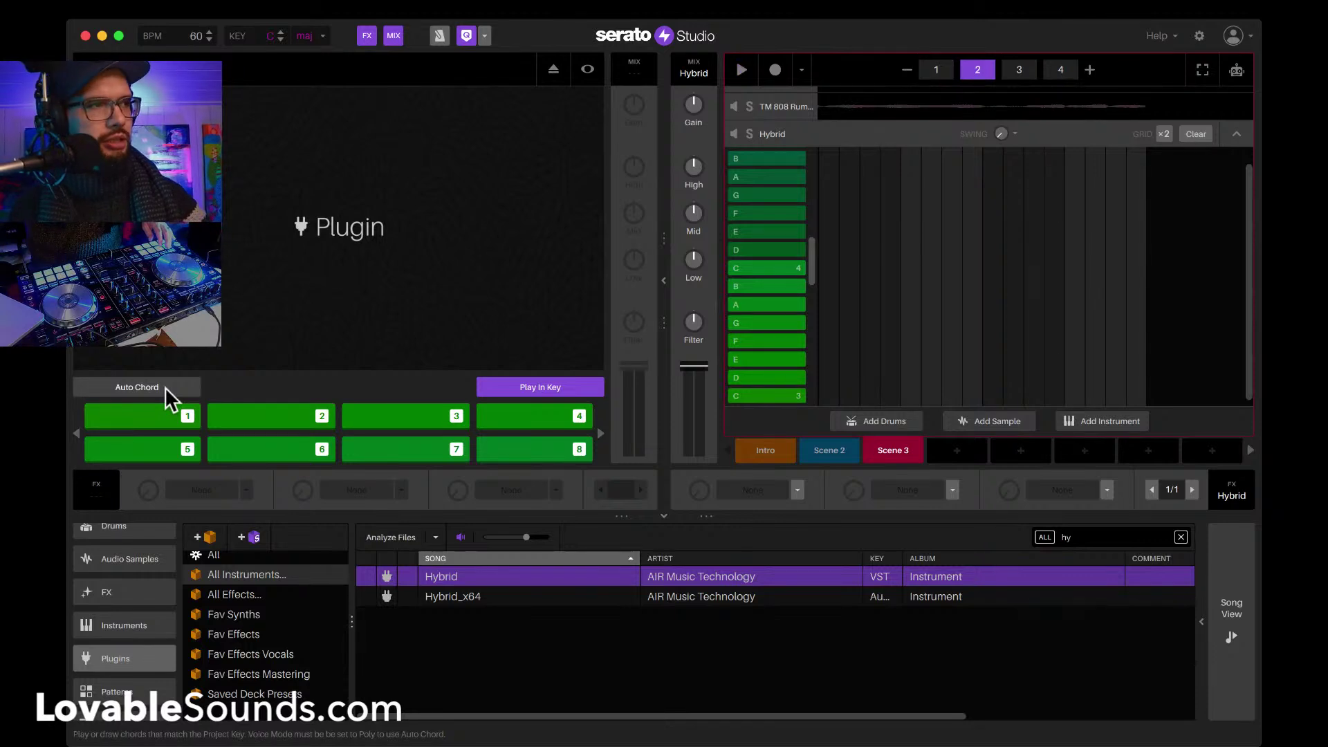
left_click(164, 387)
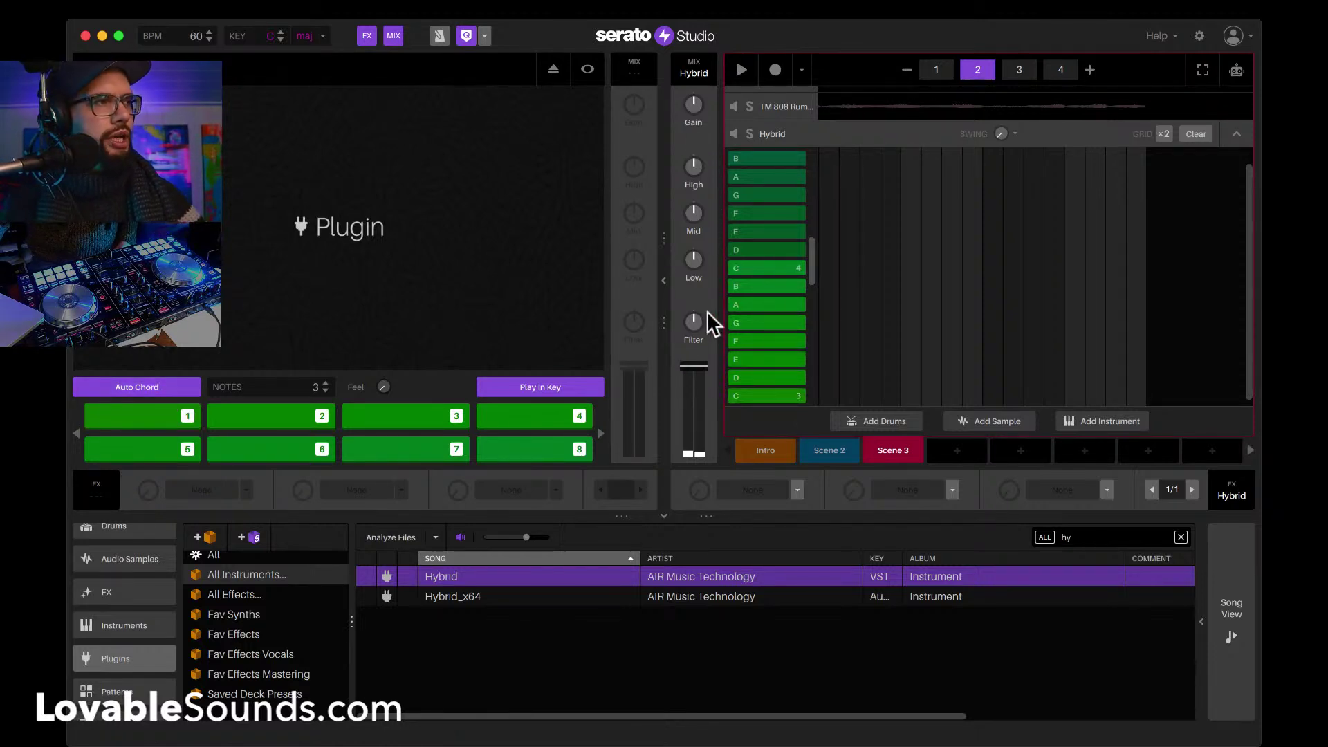
mouse_move(699, 317)
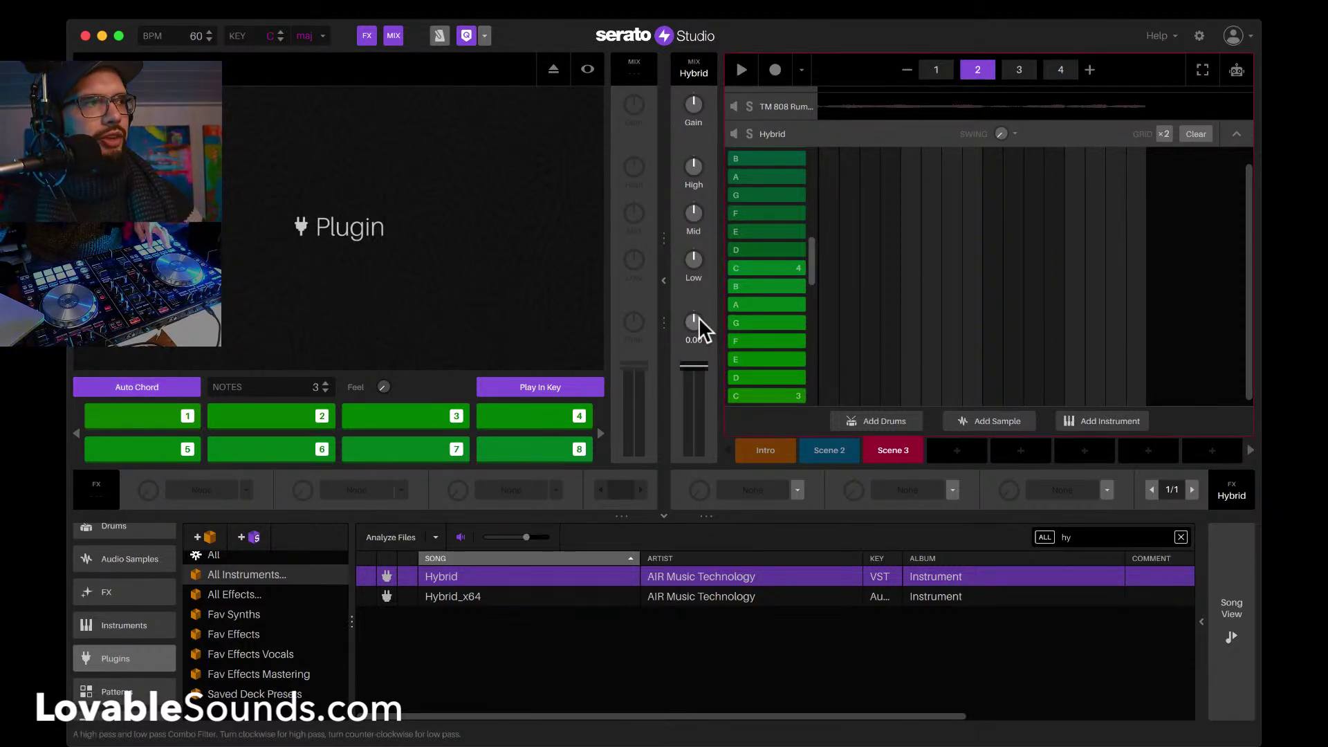
scroll(699, 317, "down", 3)
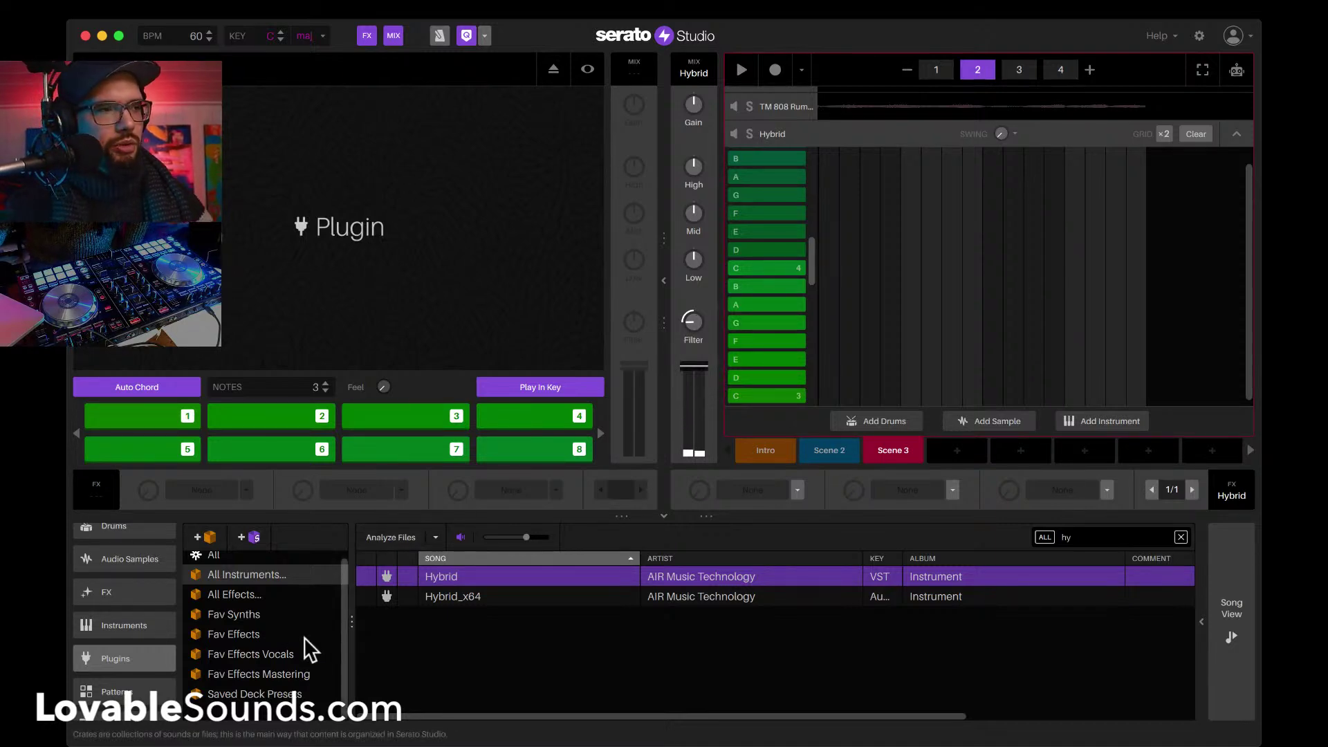
Step: Add MEqualizer from Fav Effects to the Hybrid track's second effect slot and pull down band 3 to cut the low end
key("space")
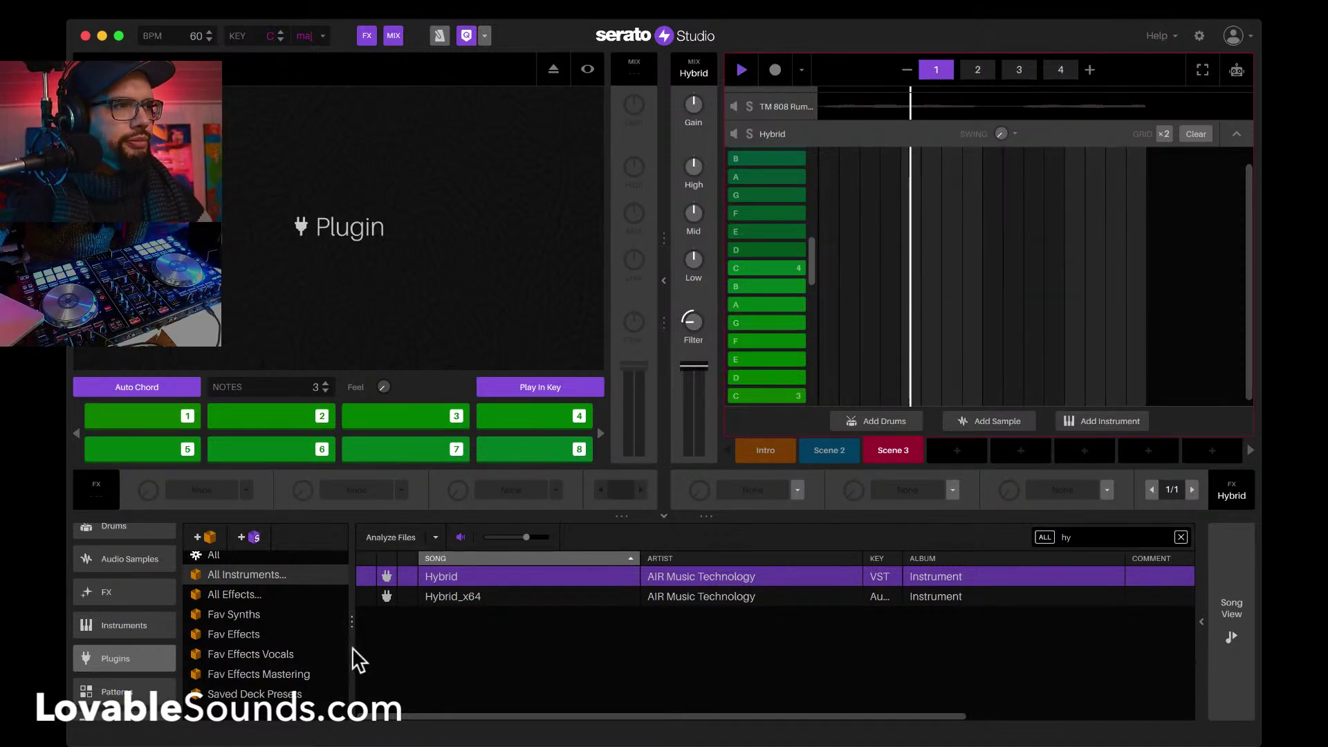
left_click(267, 632)
left_click_drag(483, 636, 900, 492)
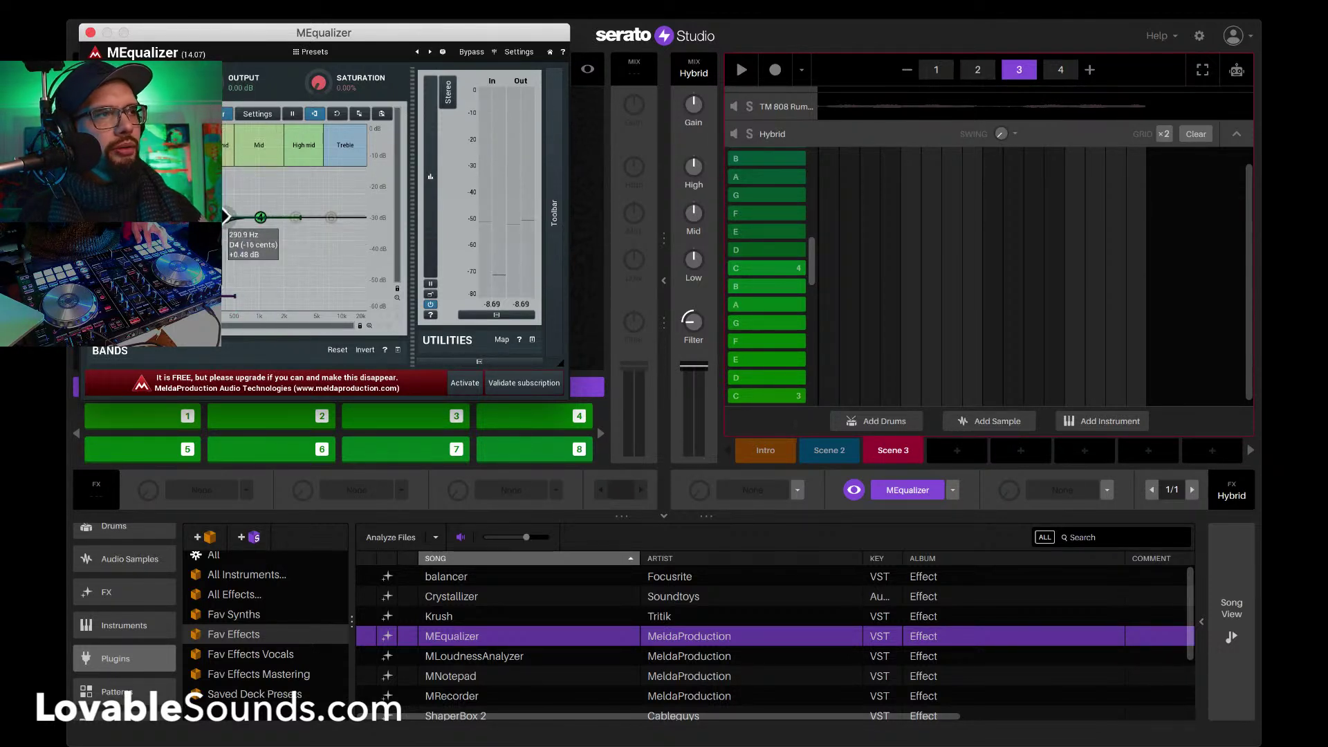
left_click_drag(227, 218, 232, 263)
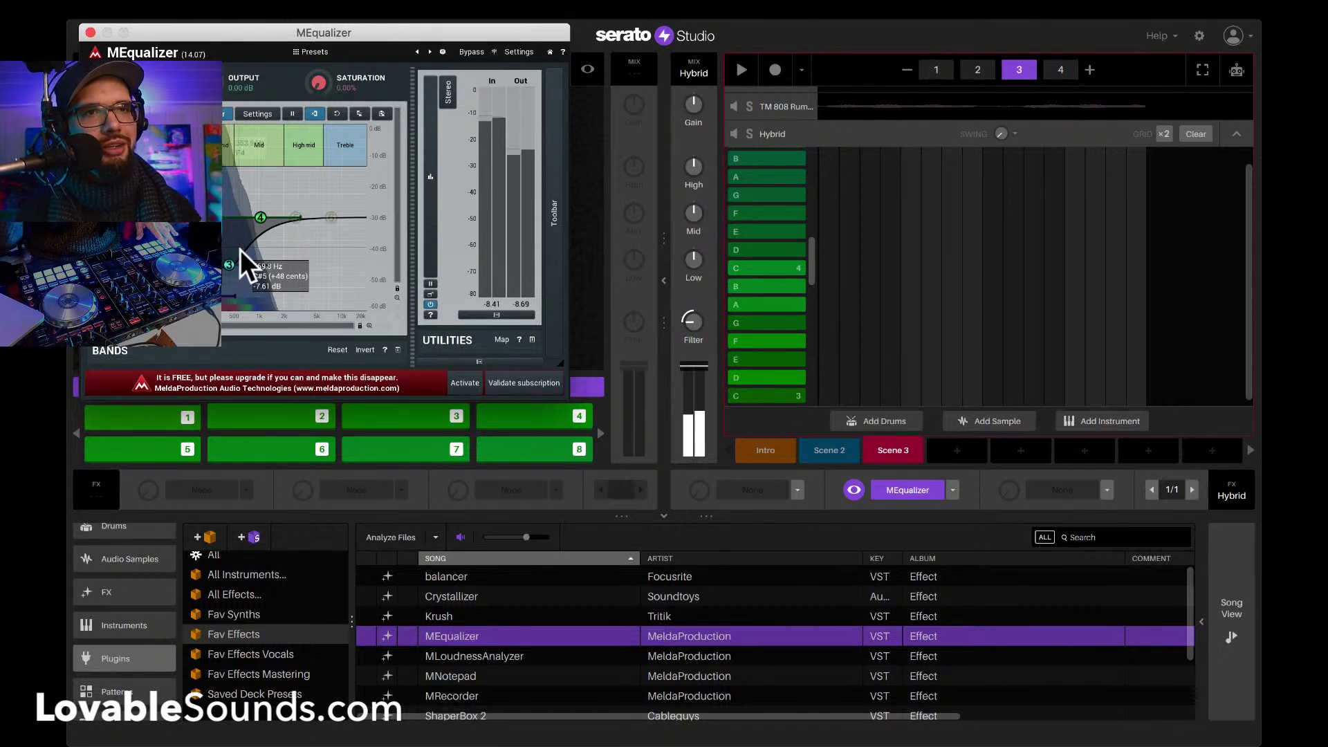
Step: Close the MEqualizer window and start playback, and create Scene 4 as a copy of Scene 3
left_click(90, 33)
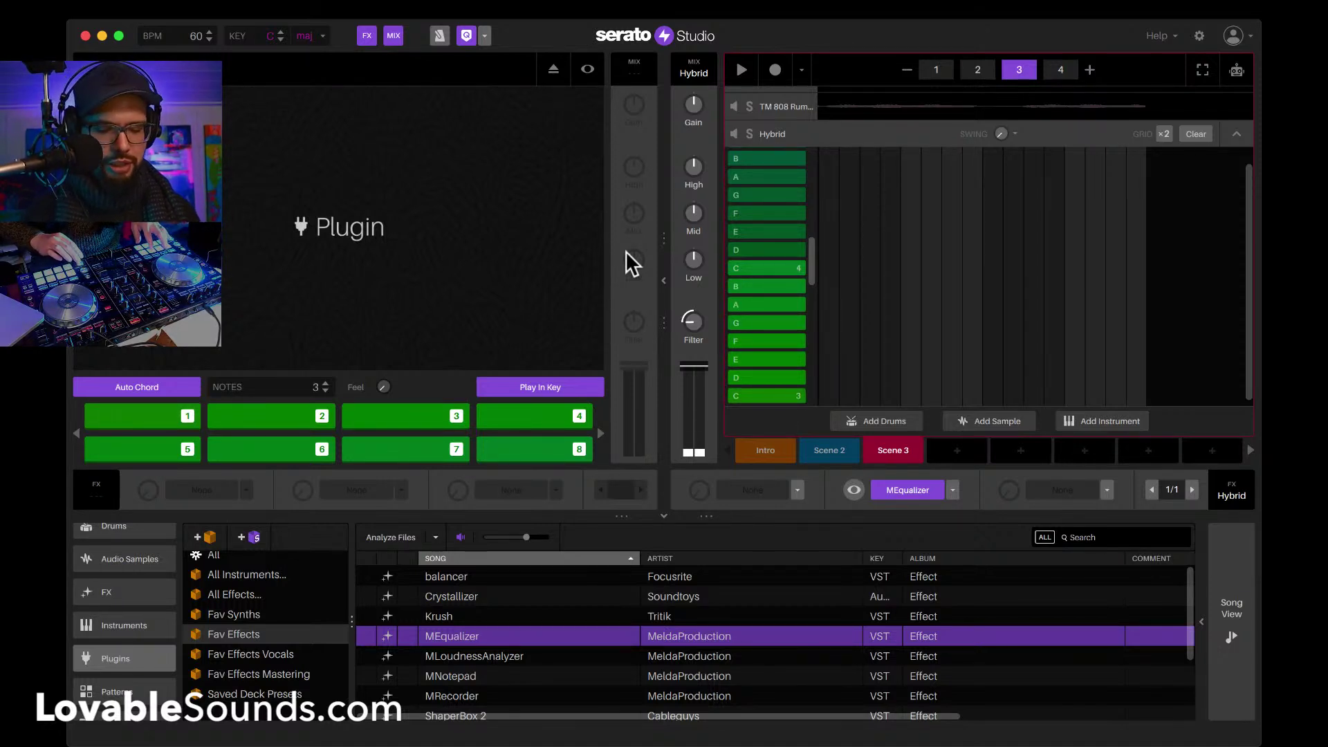
key("space")
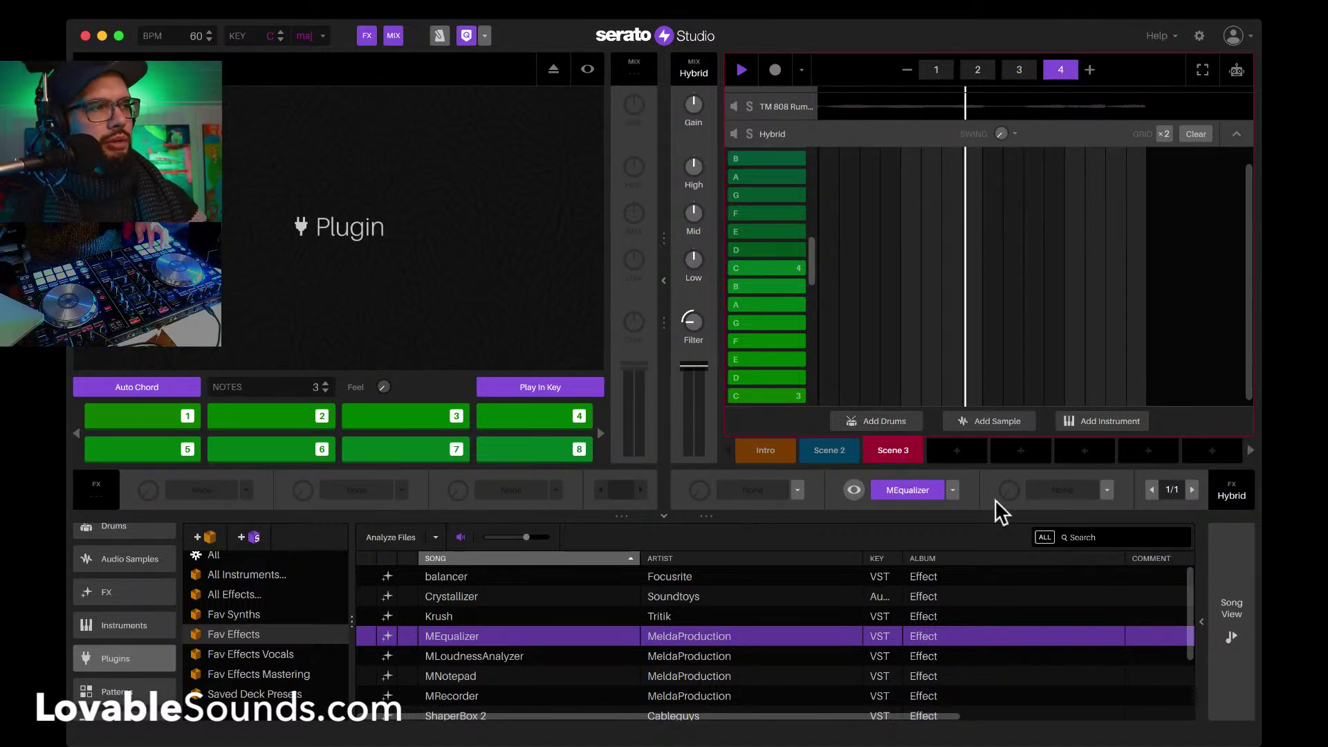
mouse_move(976, 454)
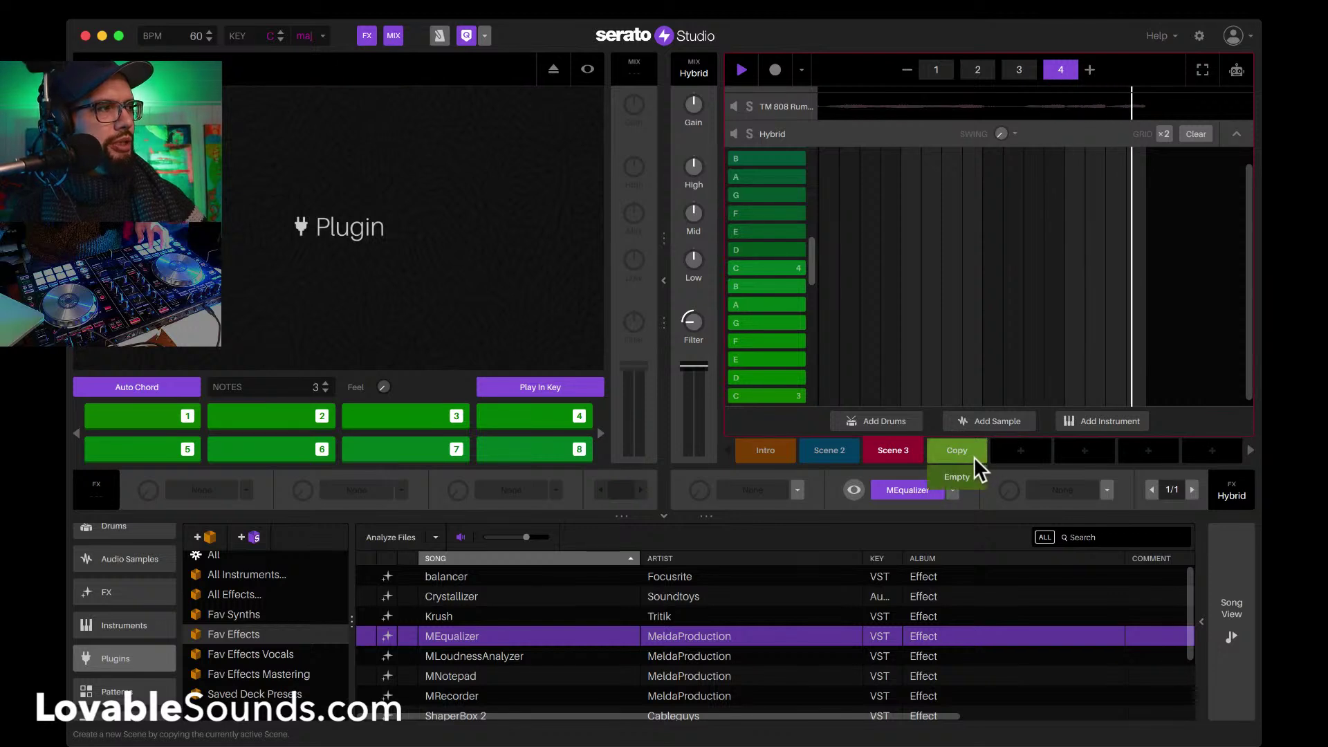
left_click(973, 455)
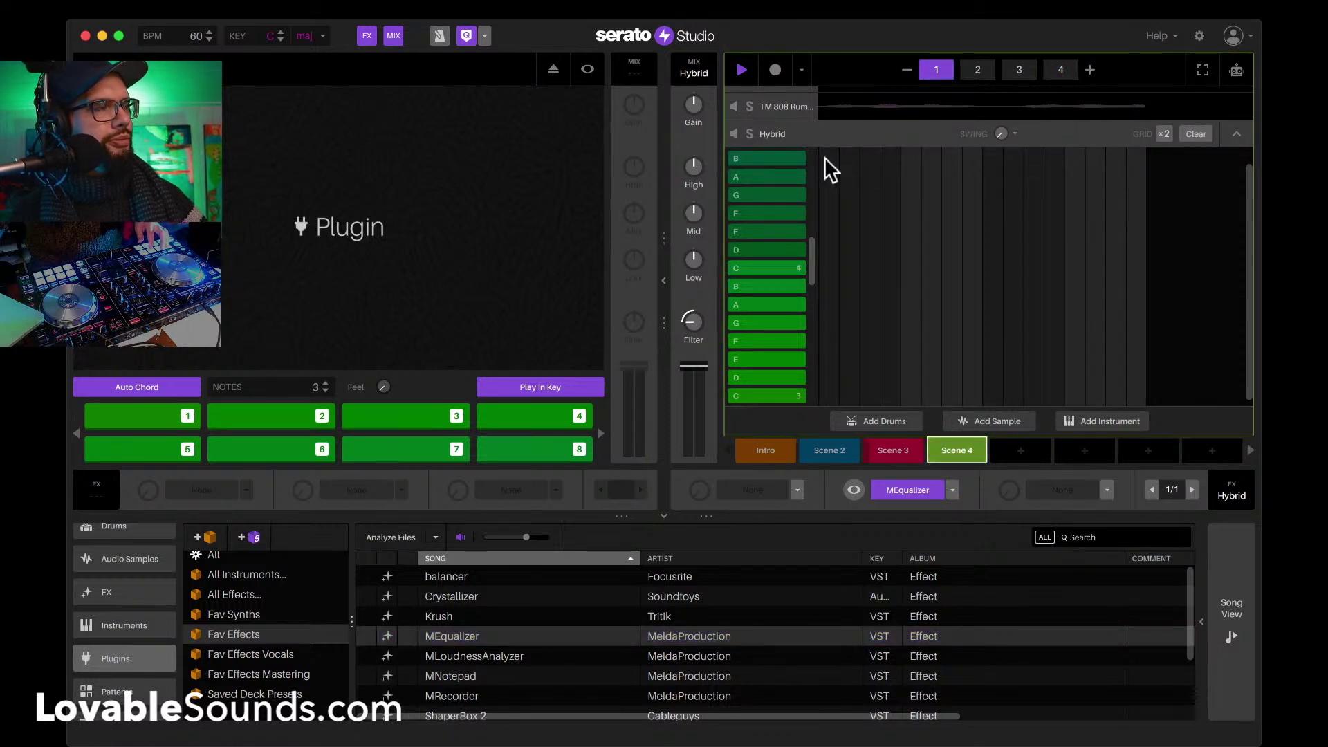
Step: Clear all notes from the Dark Guitar track in Scene 4
scroll(788, 131, "up", 4)
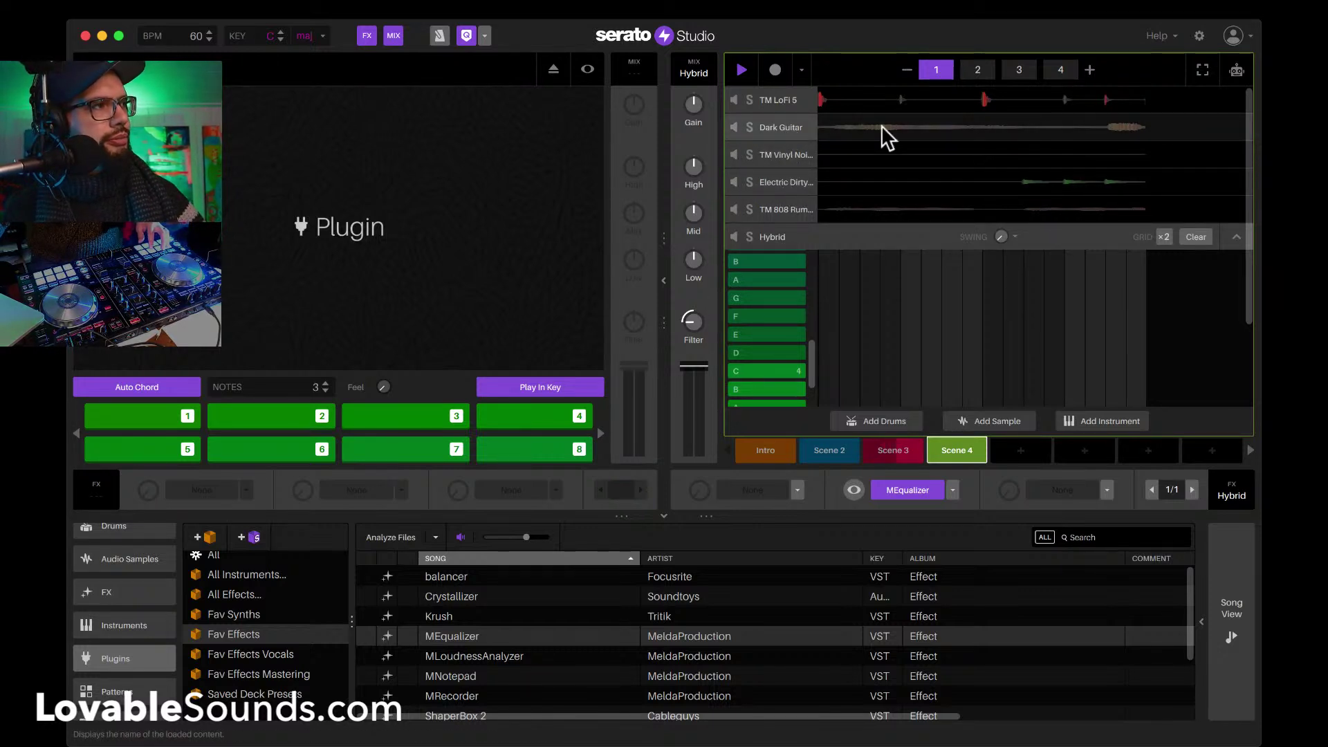
left_click(1027, 157)
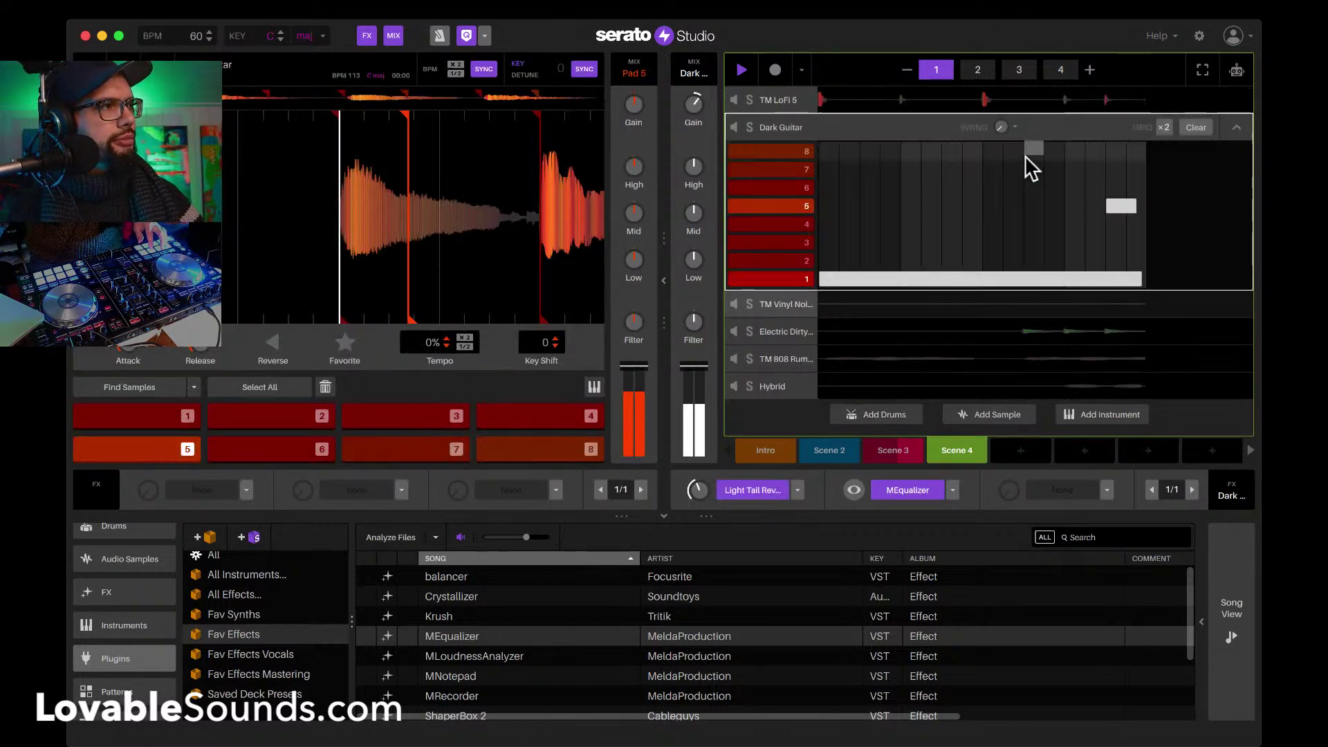
left_click(1198, 126)
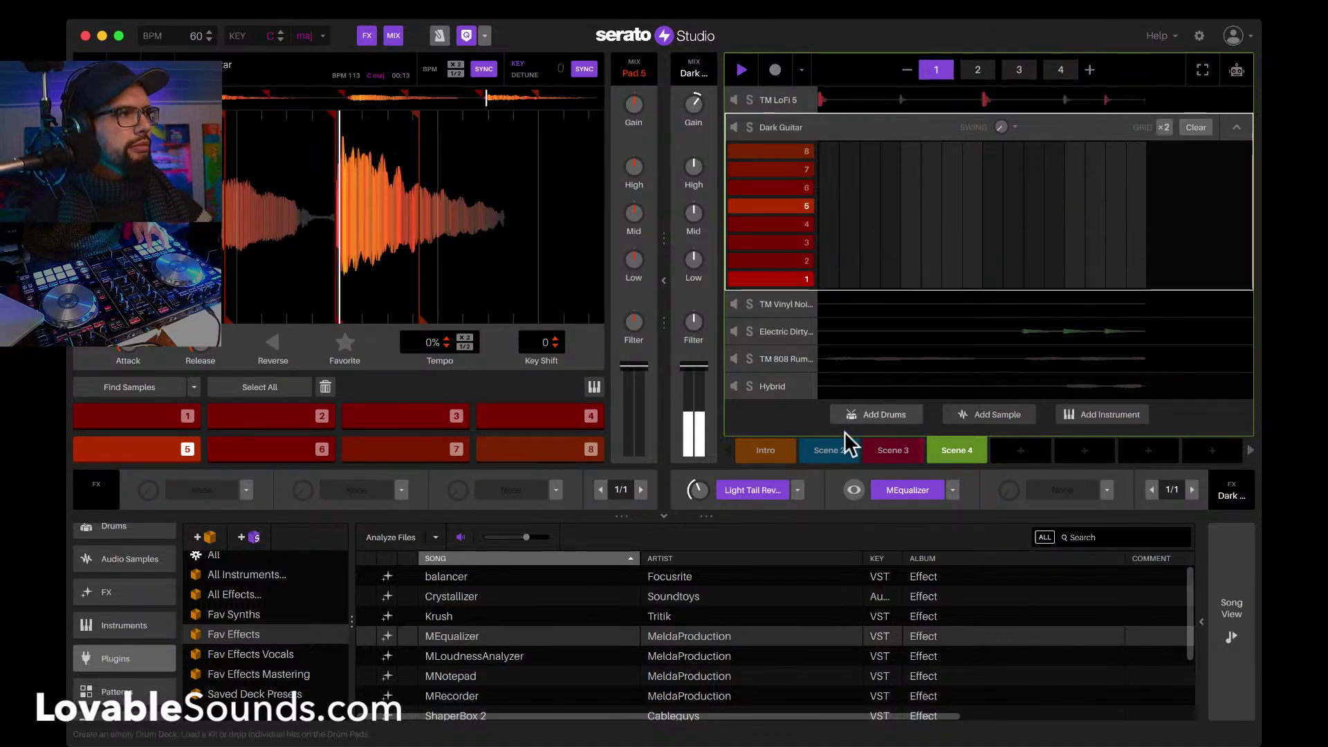
Step: Rehearse the Hybrid pad over Scene 4 and record sustained auto chords across its pages
left_click(787, 384)
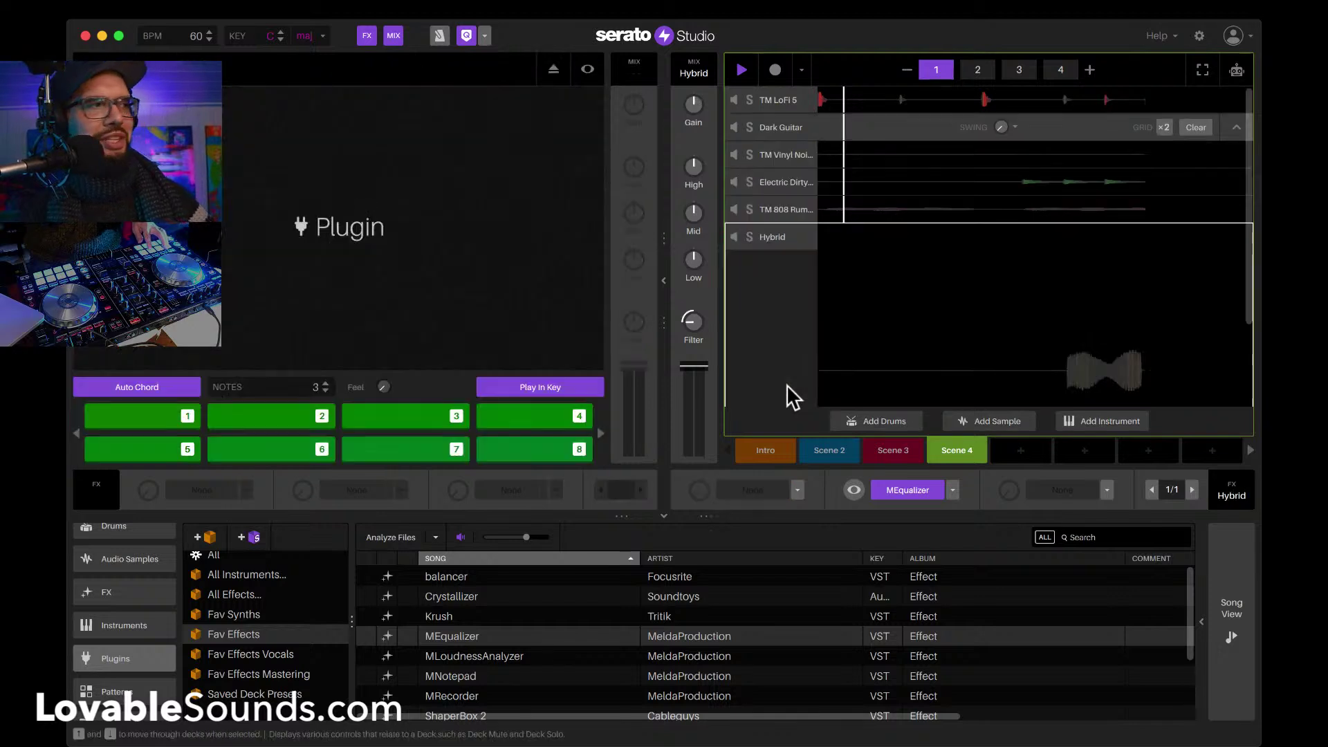
key("space")
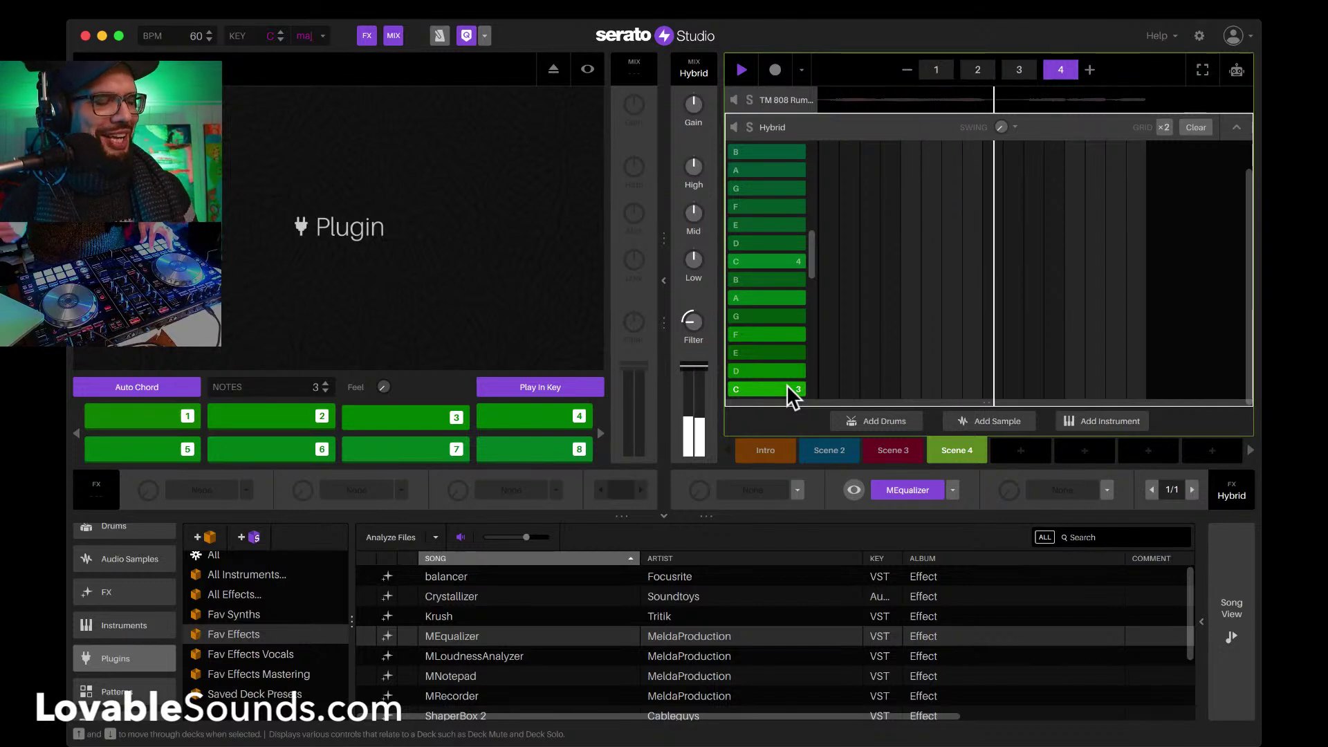
key("space")
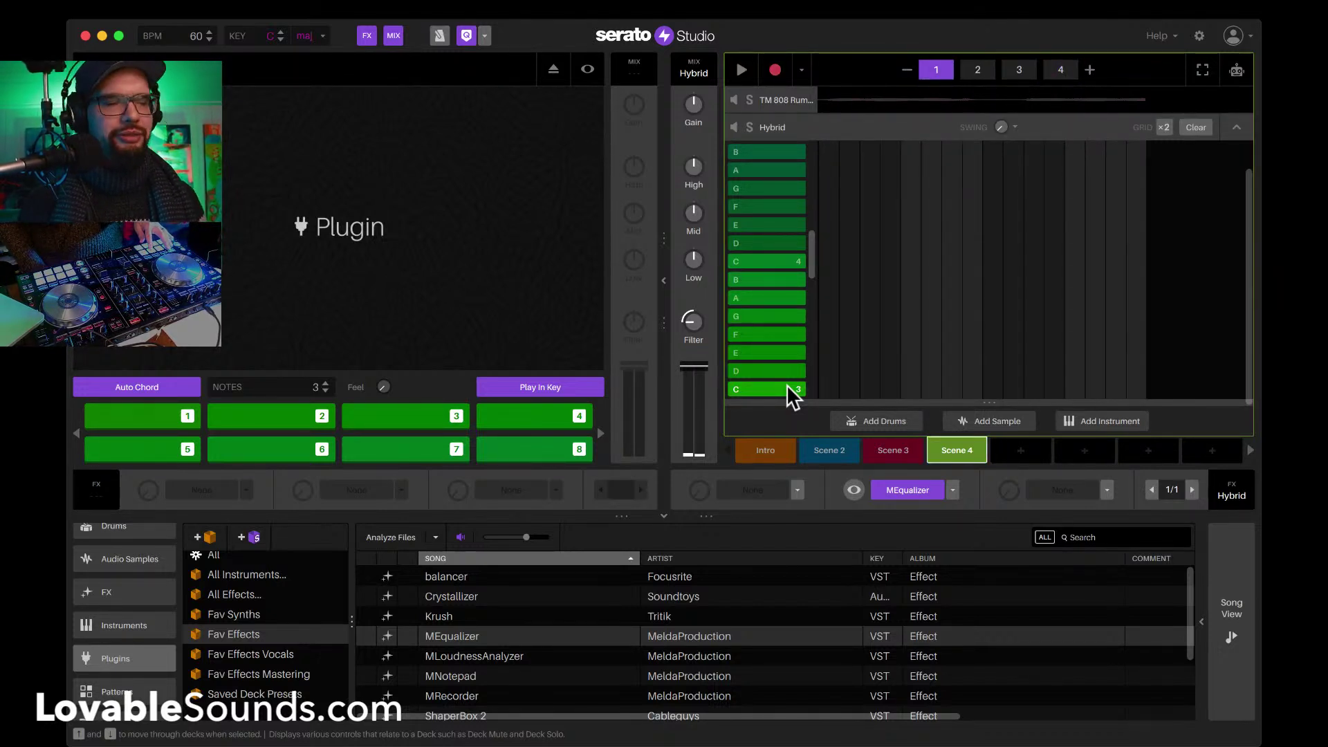
key("space")
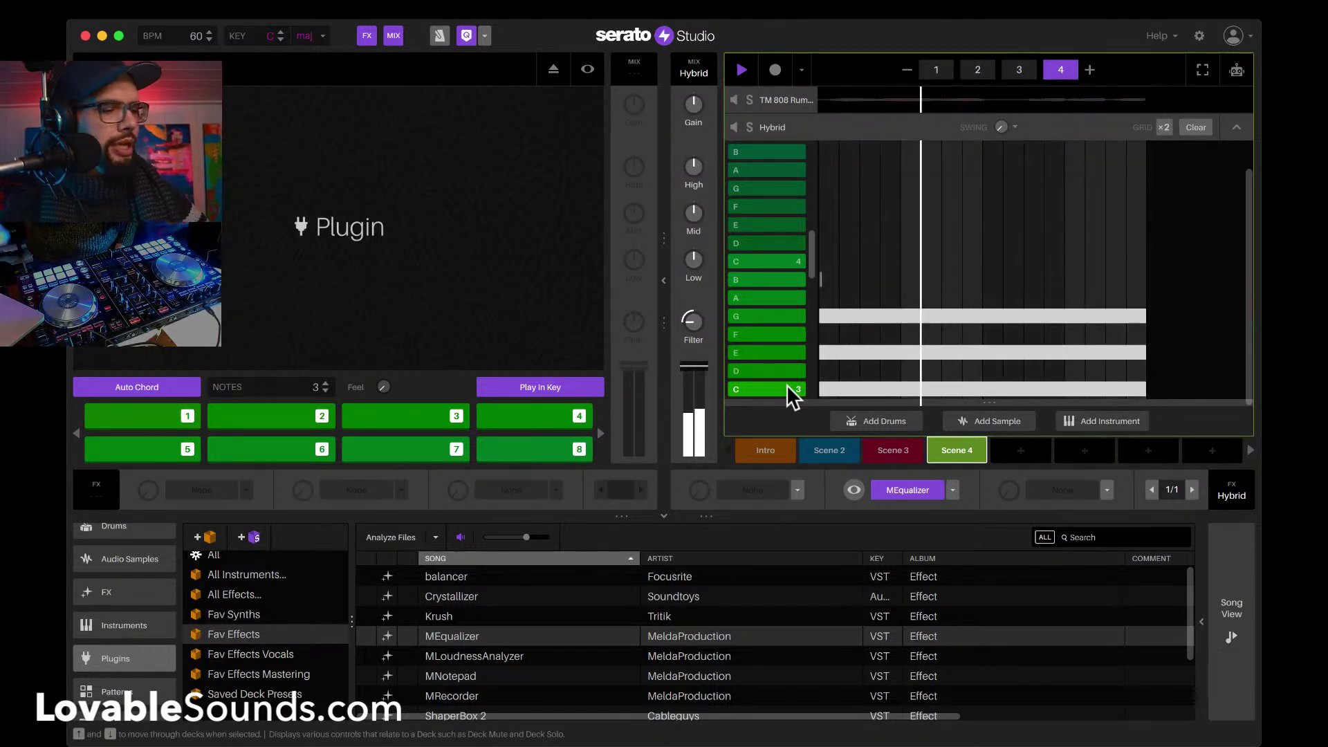
Step: Clear the Electric Dirty Vintage MKII Piano pattern in Scene 4
left_click(774, 126)
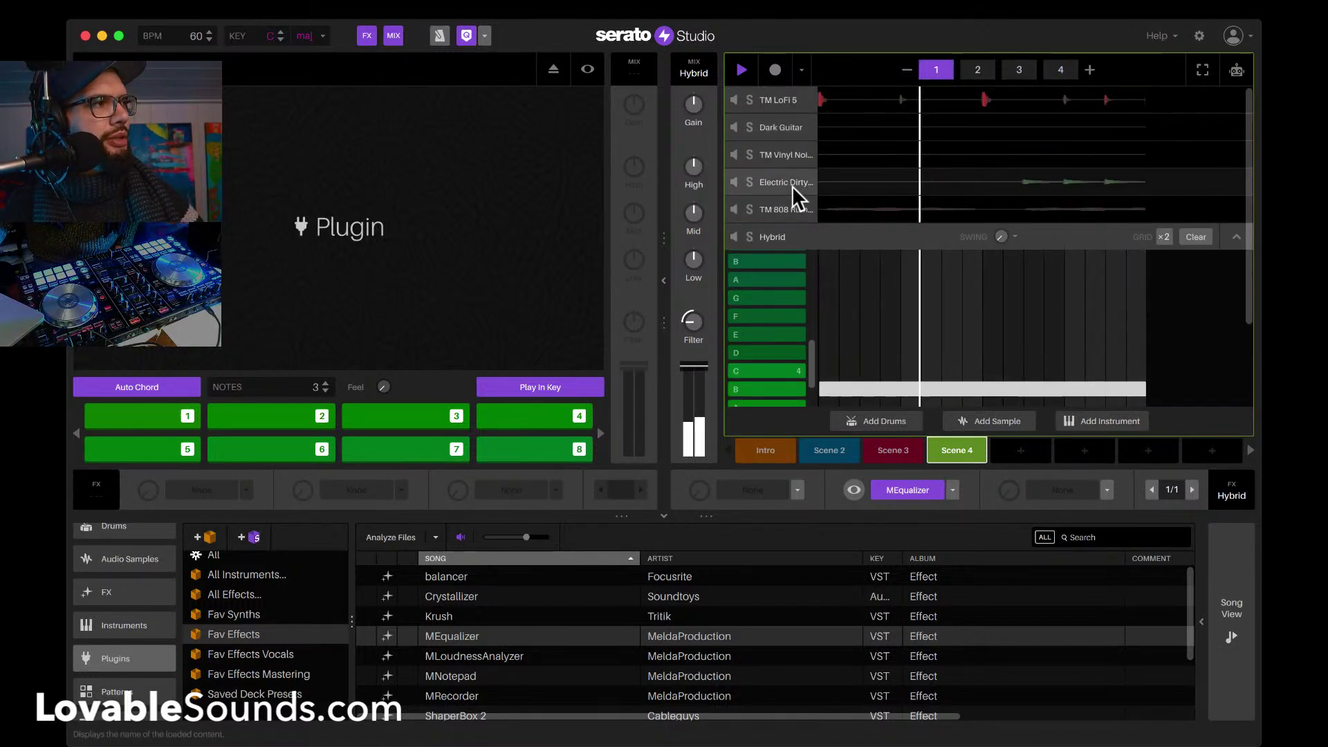
left_click(791, 183)
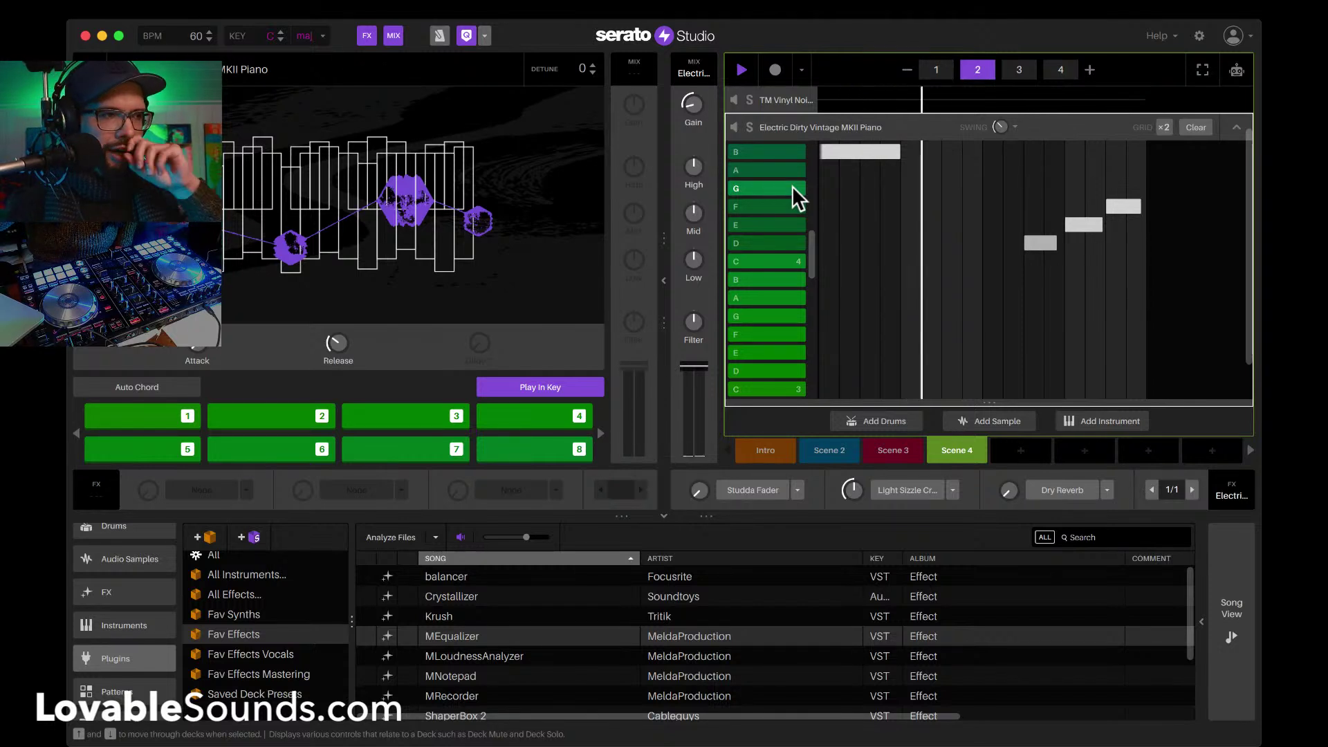
left_click(1198, 127)
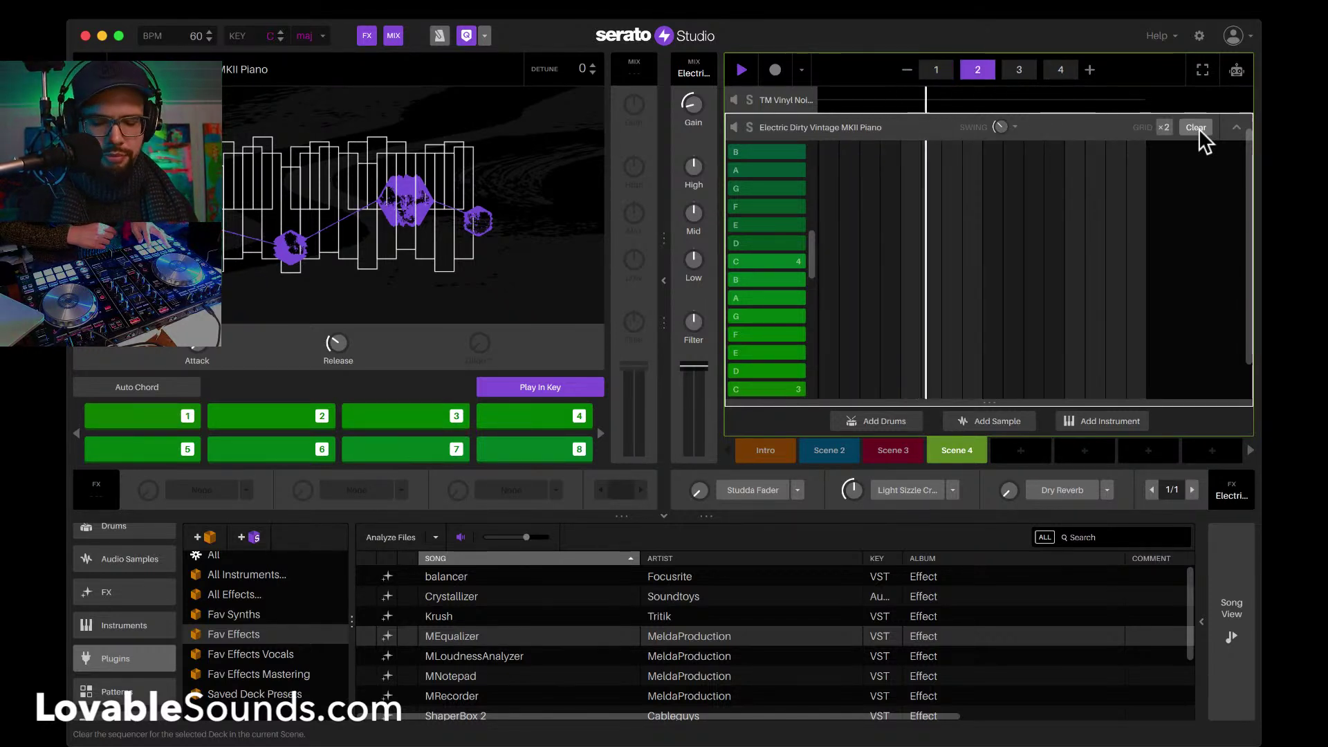
Step: Record a new electric piano melody in Scene 4 and delete the E note at the start of page 1
key("r")
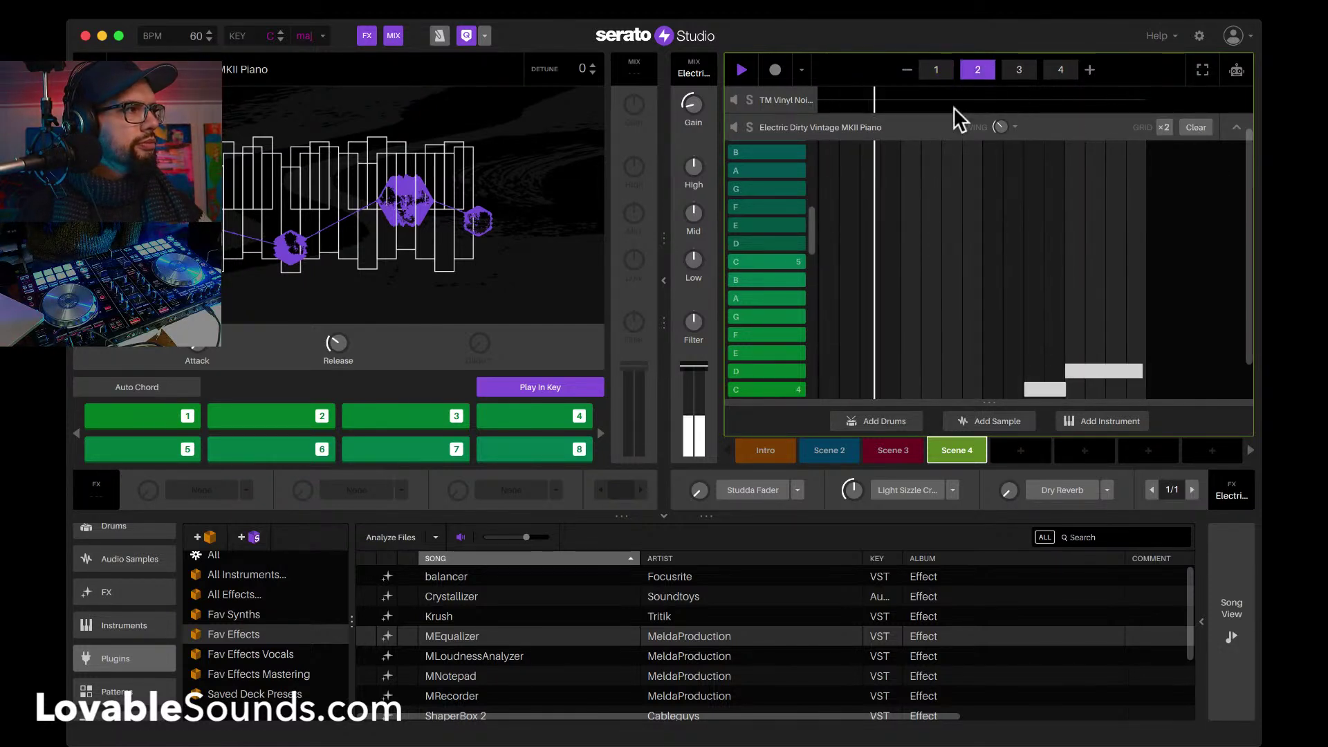
left_click(936, 73)
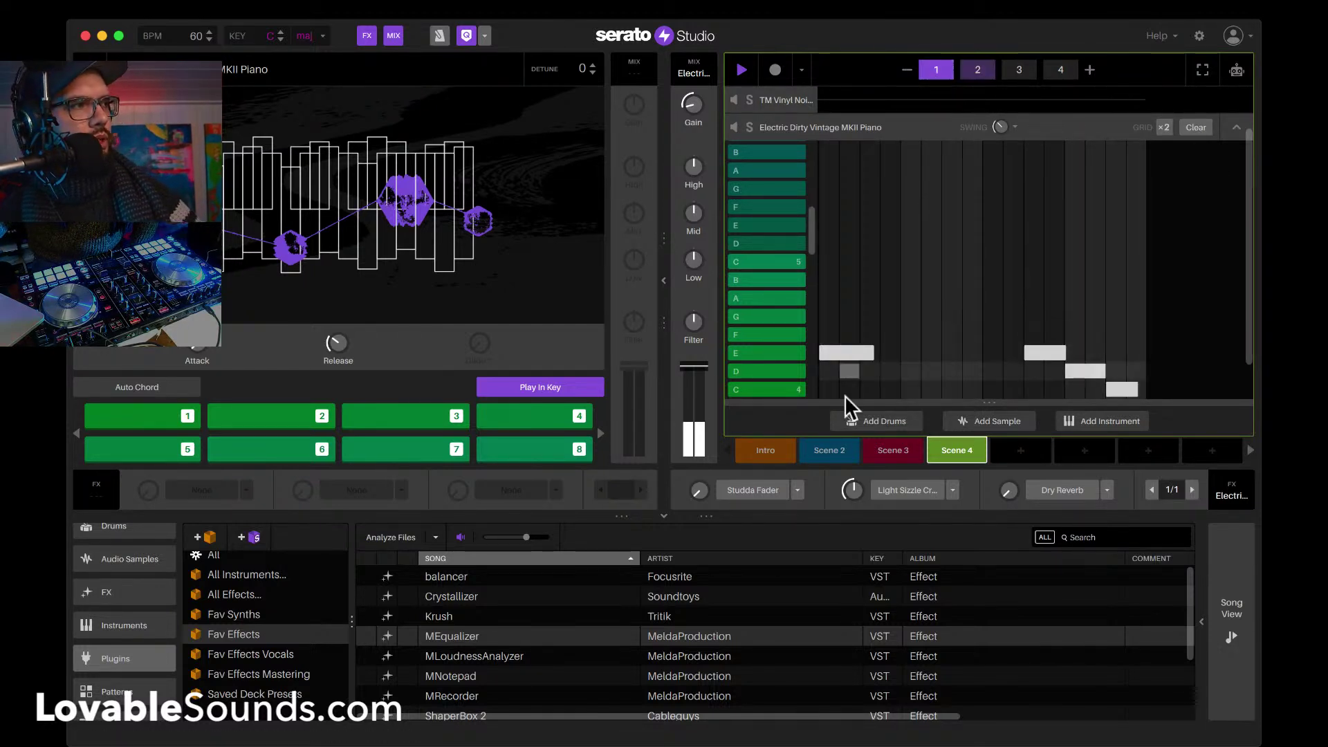
left_click(834, 343)
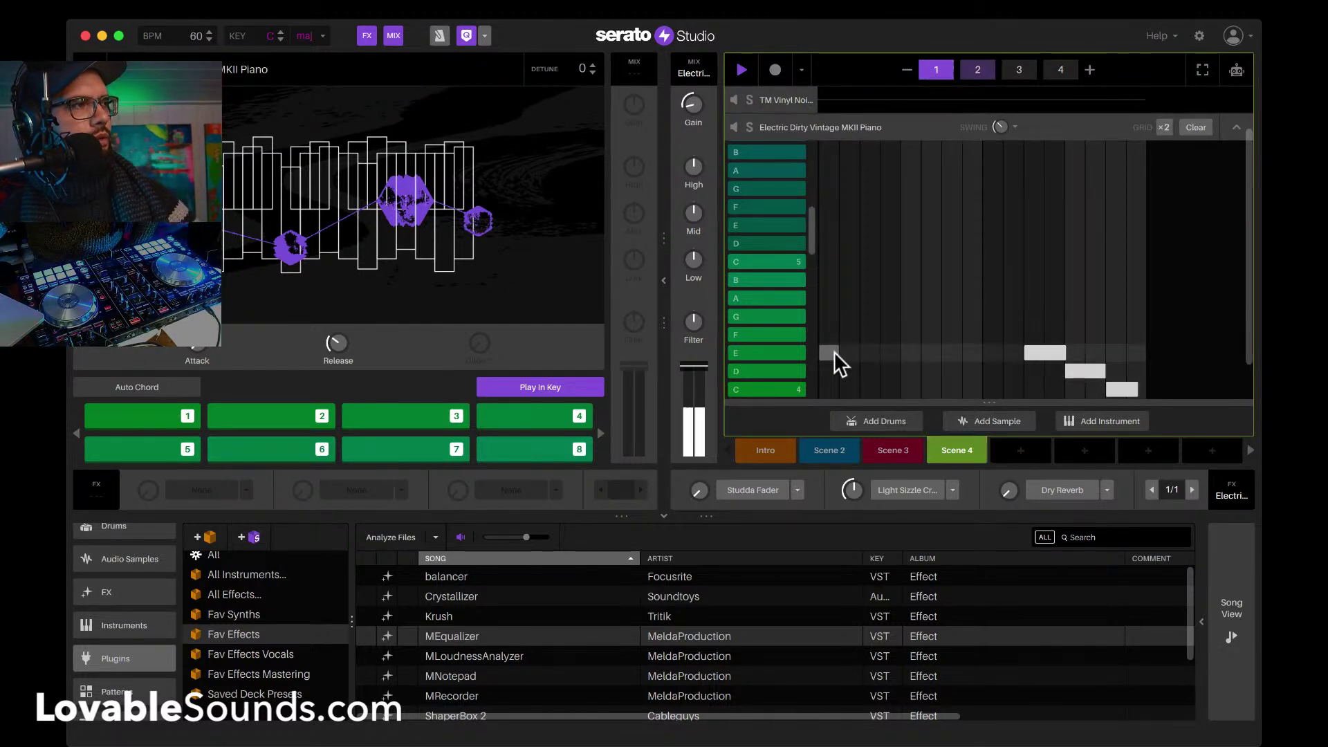
left_click(986, 317)
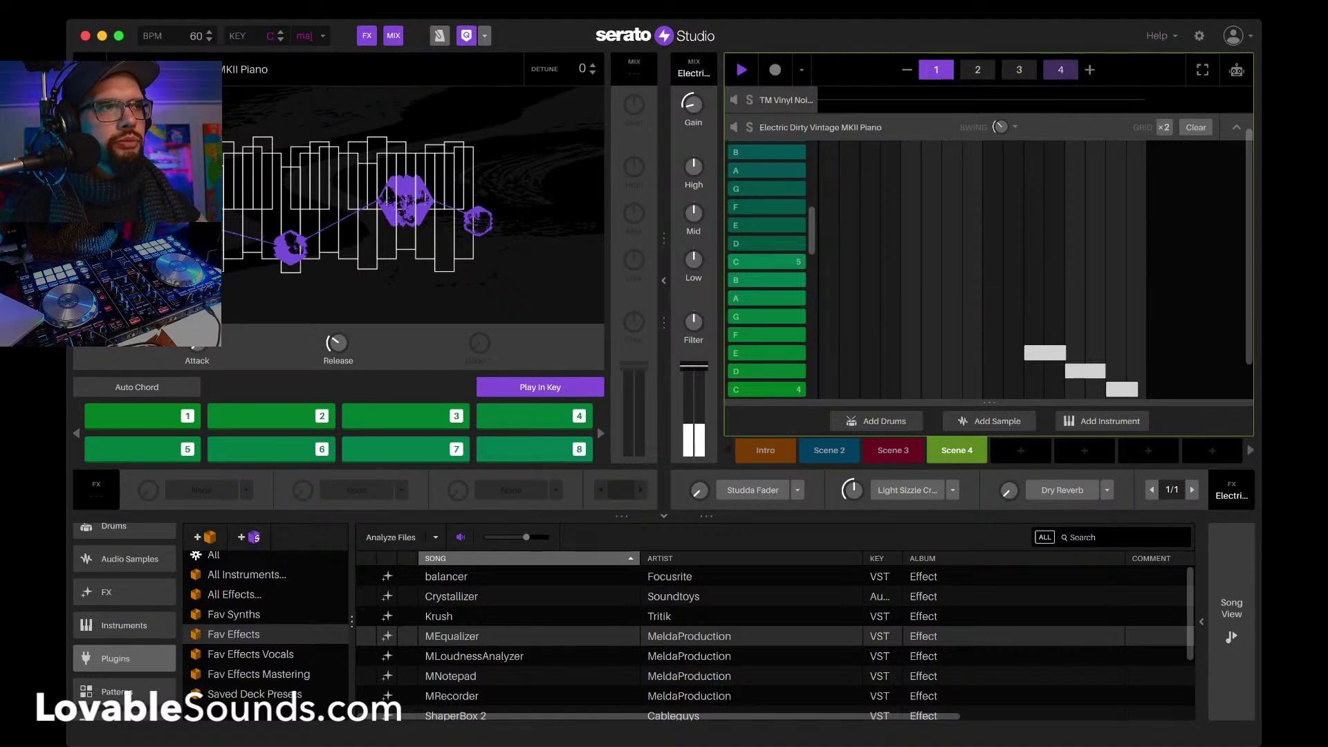
Step: Play back Scene 2 and examine the electric piano and TM 808 Rumble Bass patterns in Scene 3
key("space")
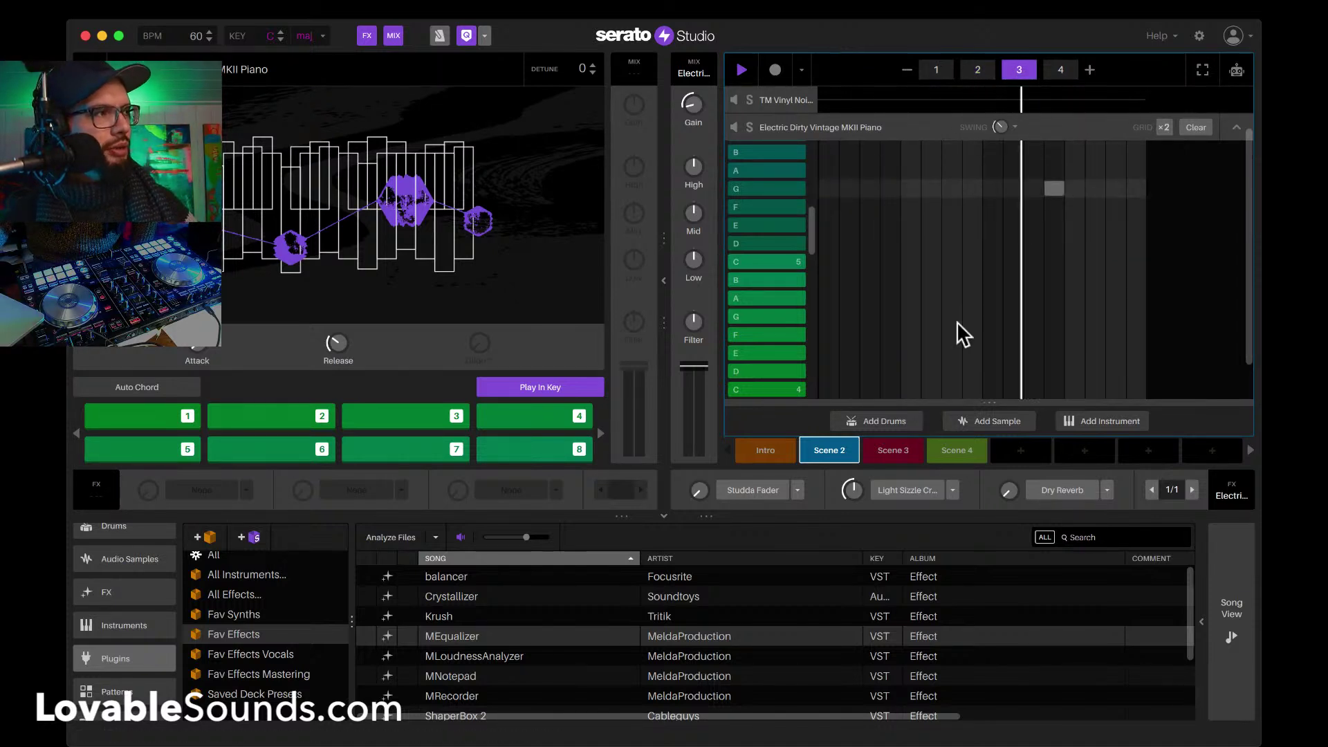
left_click(882, 449)
left_click(810, 127)
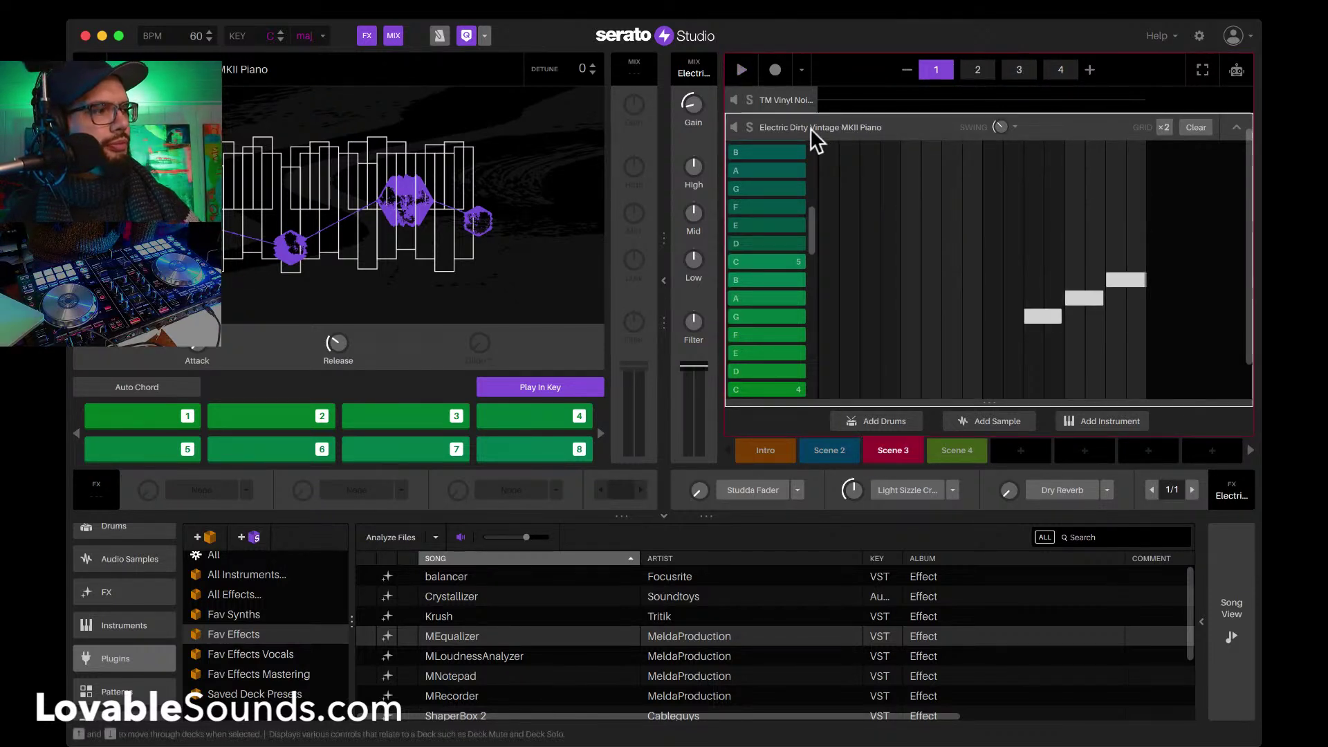
key("Down")
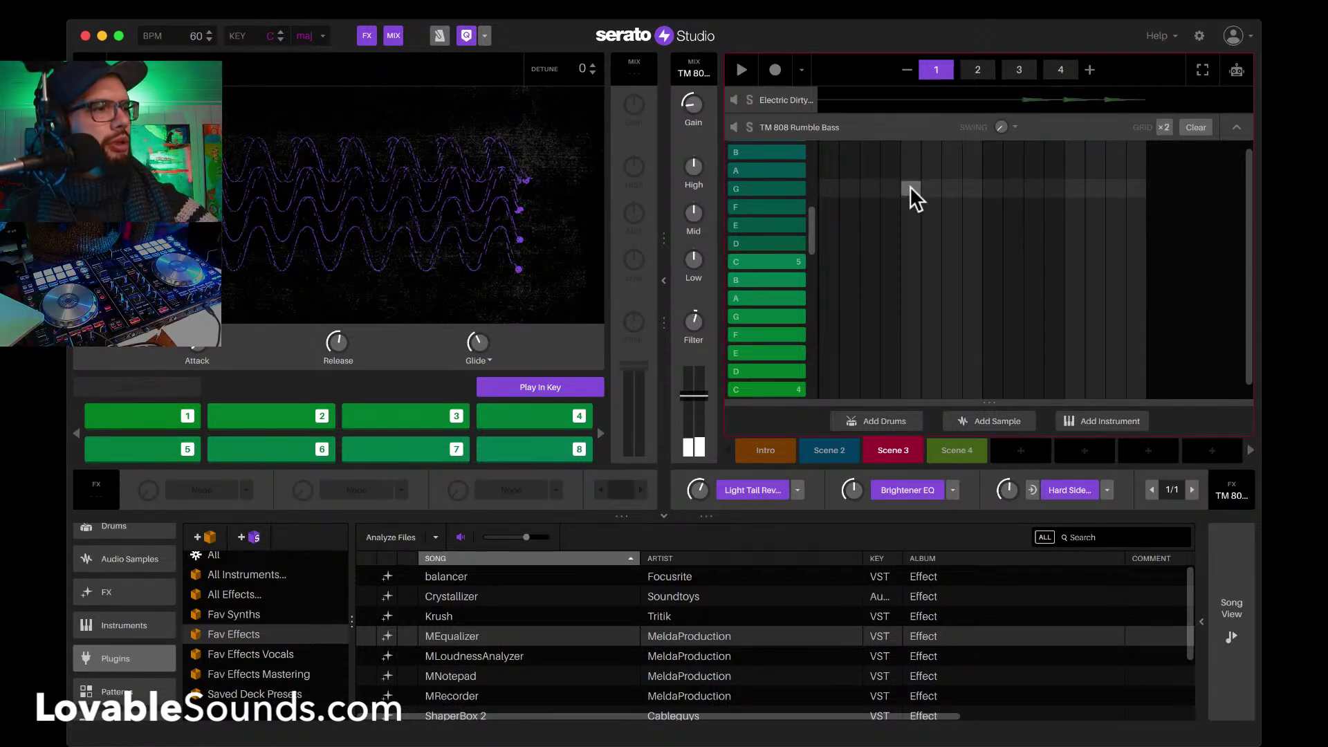
left_click(829, 452)
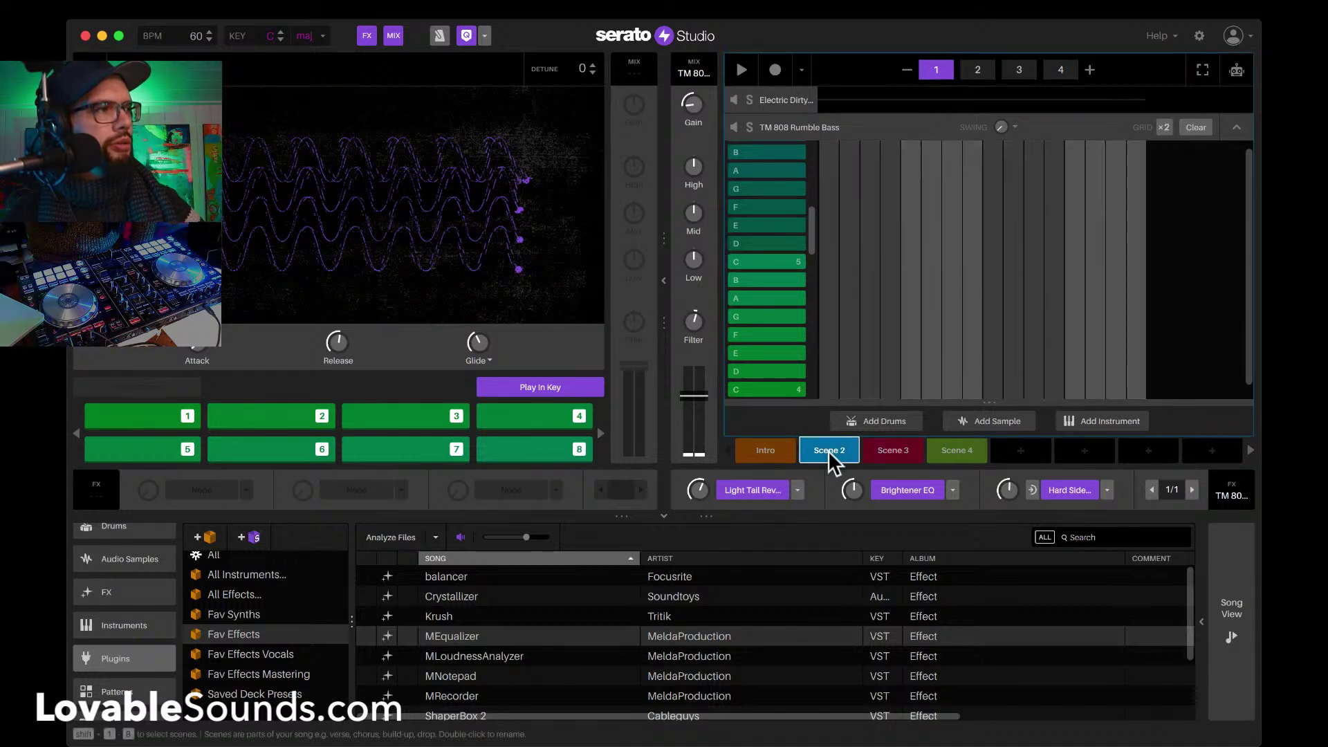
key("space")
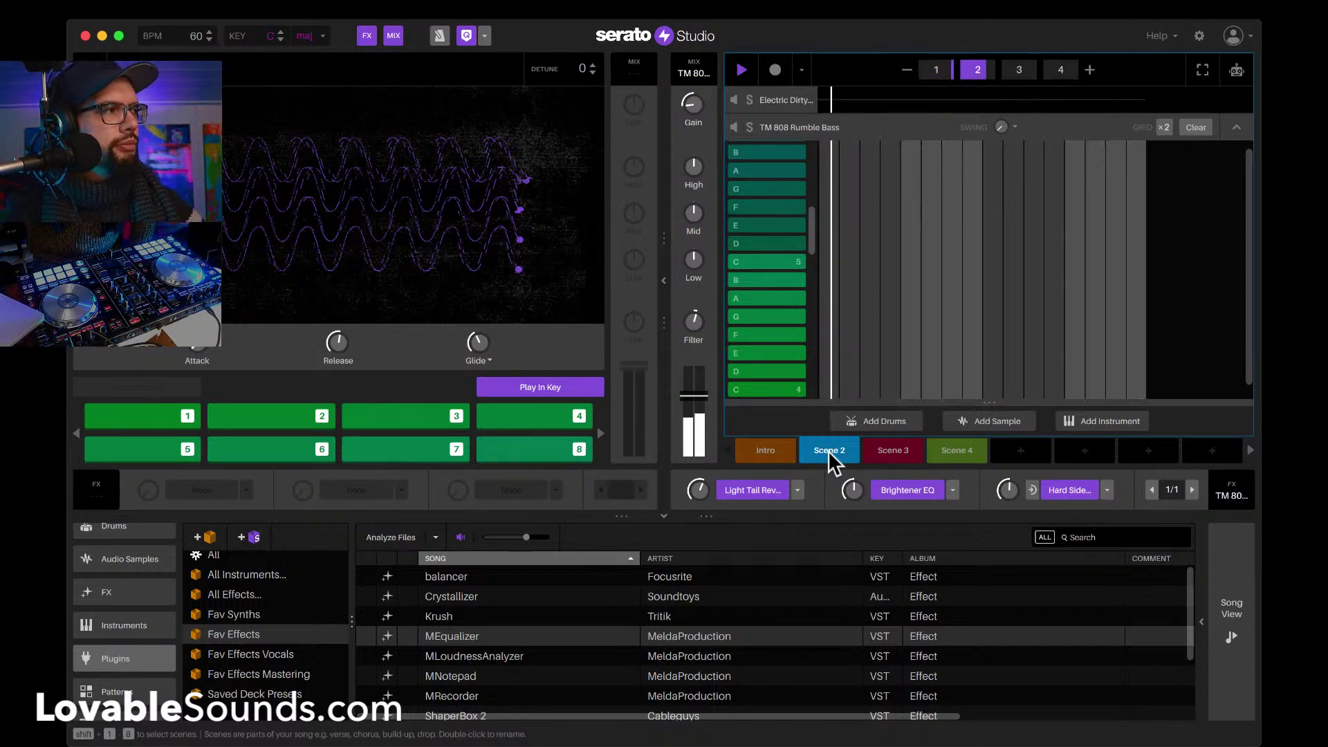
Step: On page 4 of the Intro's TM LoFi 5 drums, add an Alt Snare hit on step 13 and Kick hits on steps 11 and 12
left_click(754, 451)
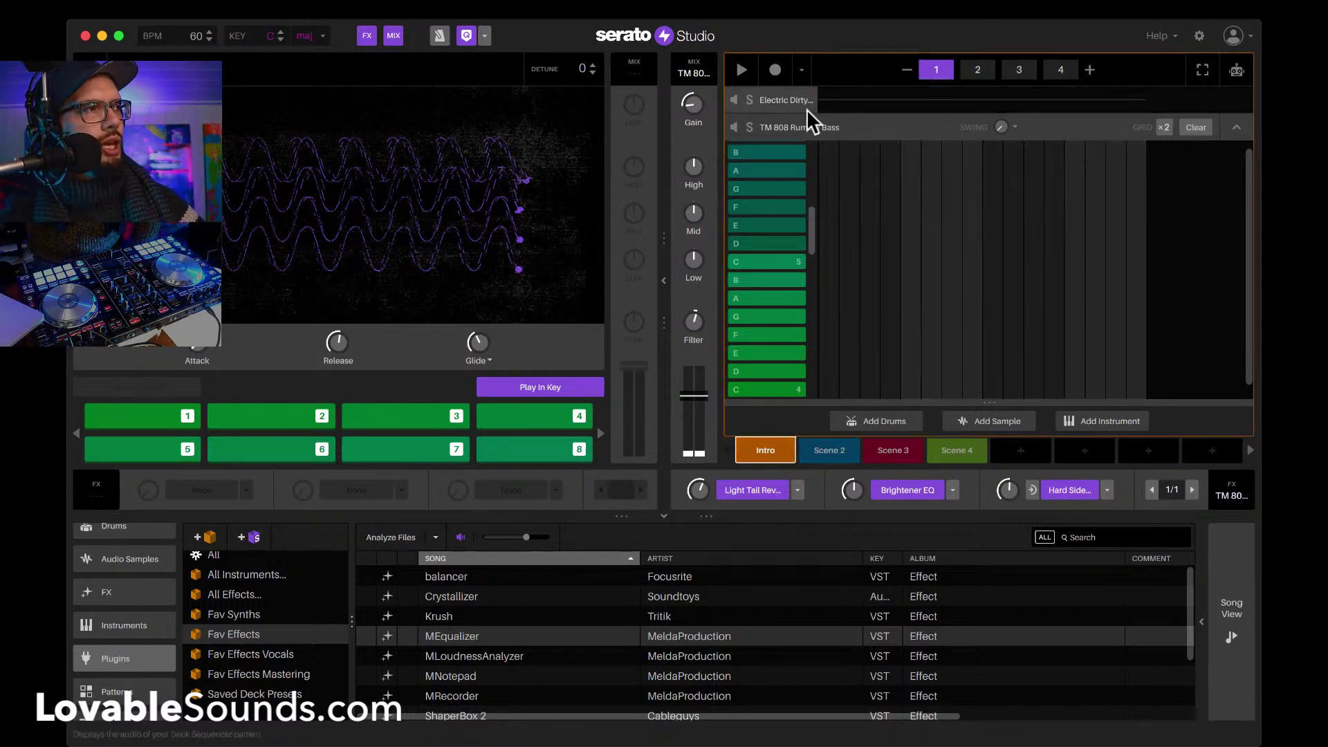
left_click(797, 101)
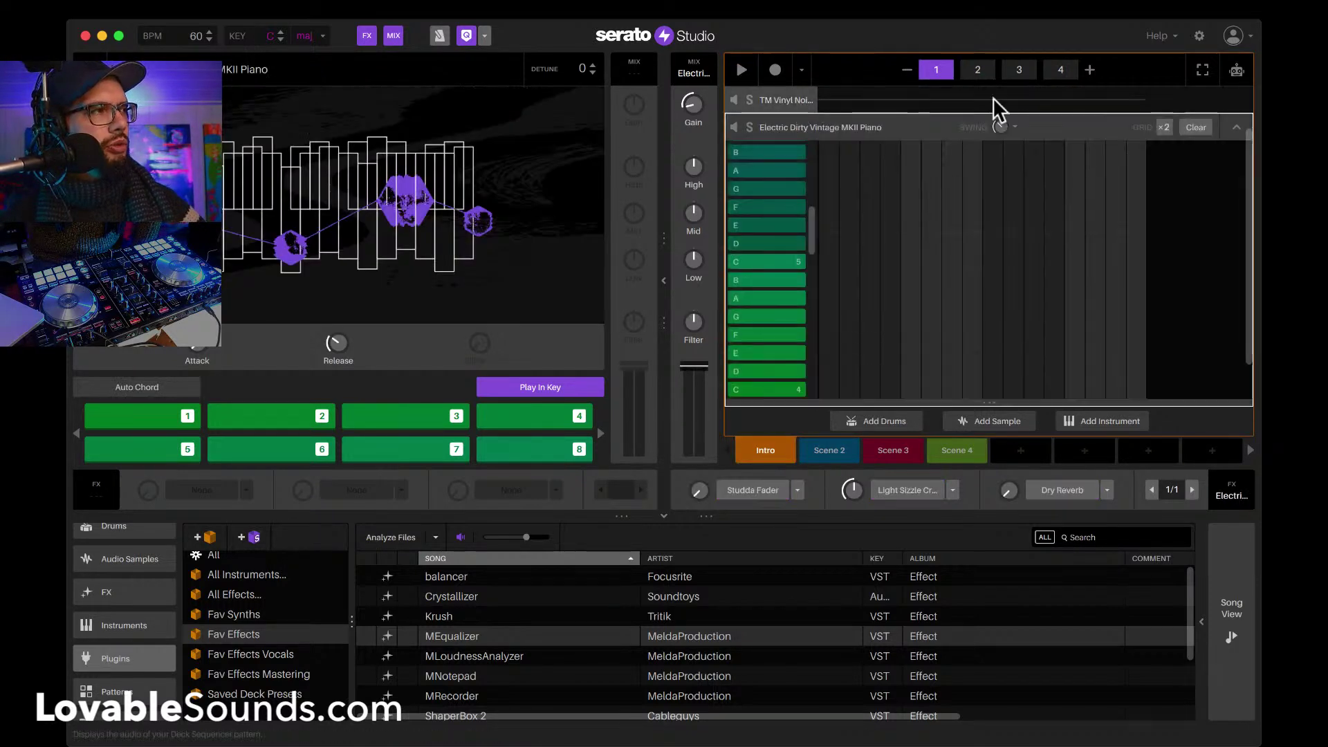
left_click(1057, 69)
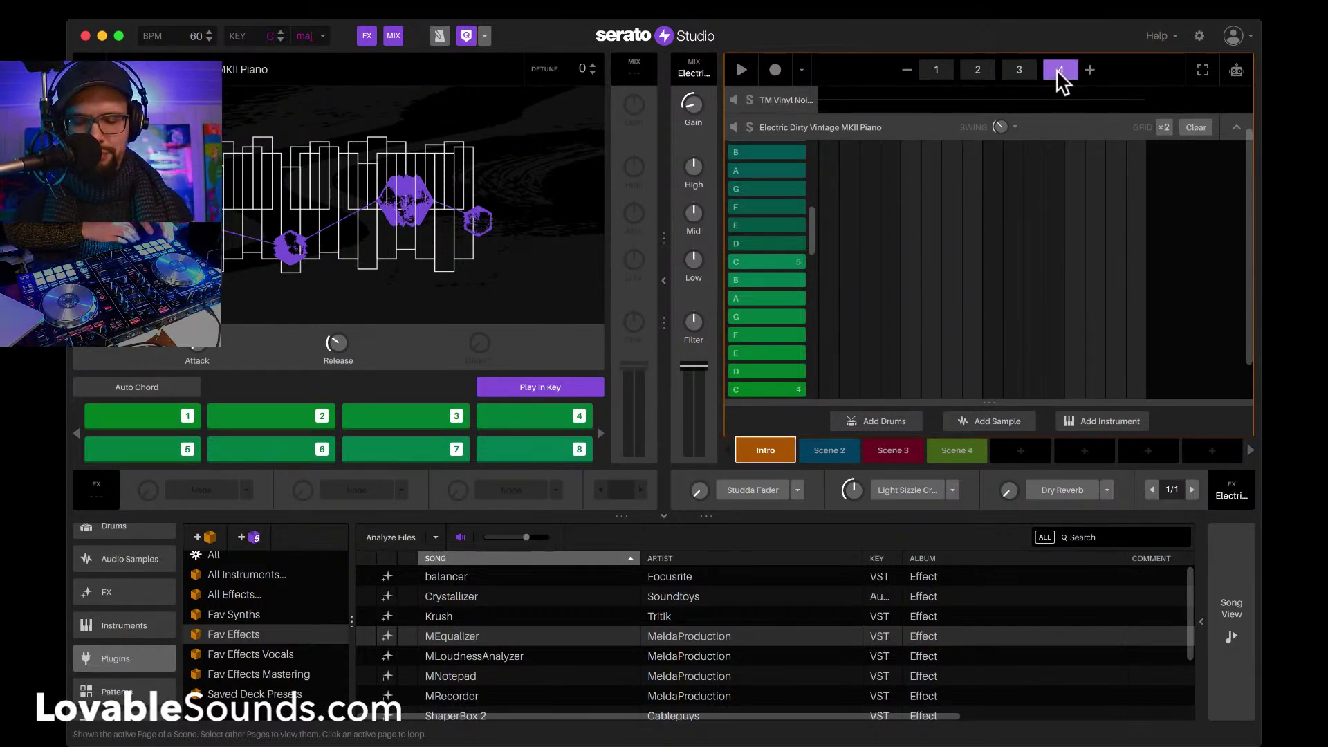
key("Down")
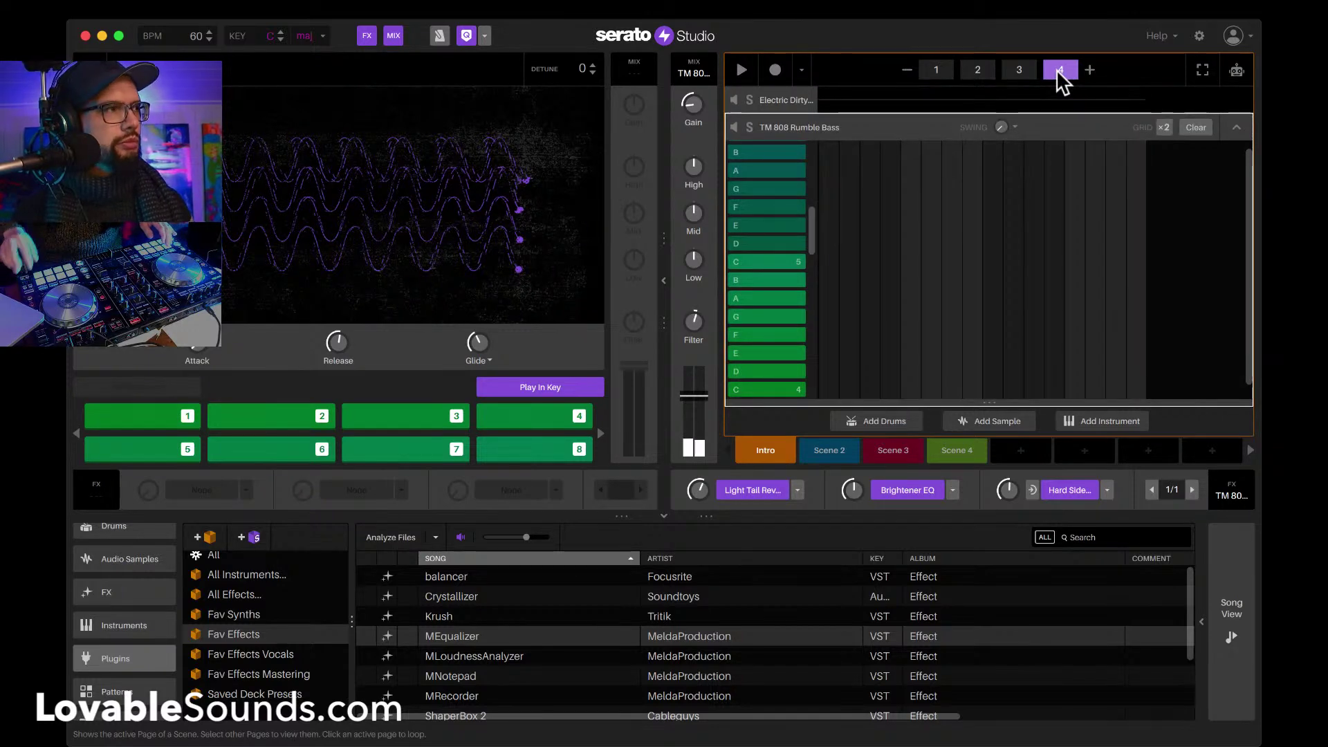
key("Up")
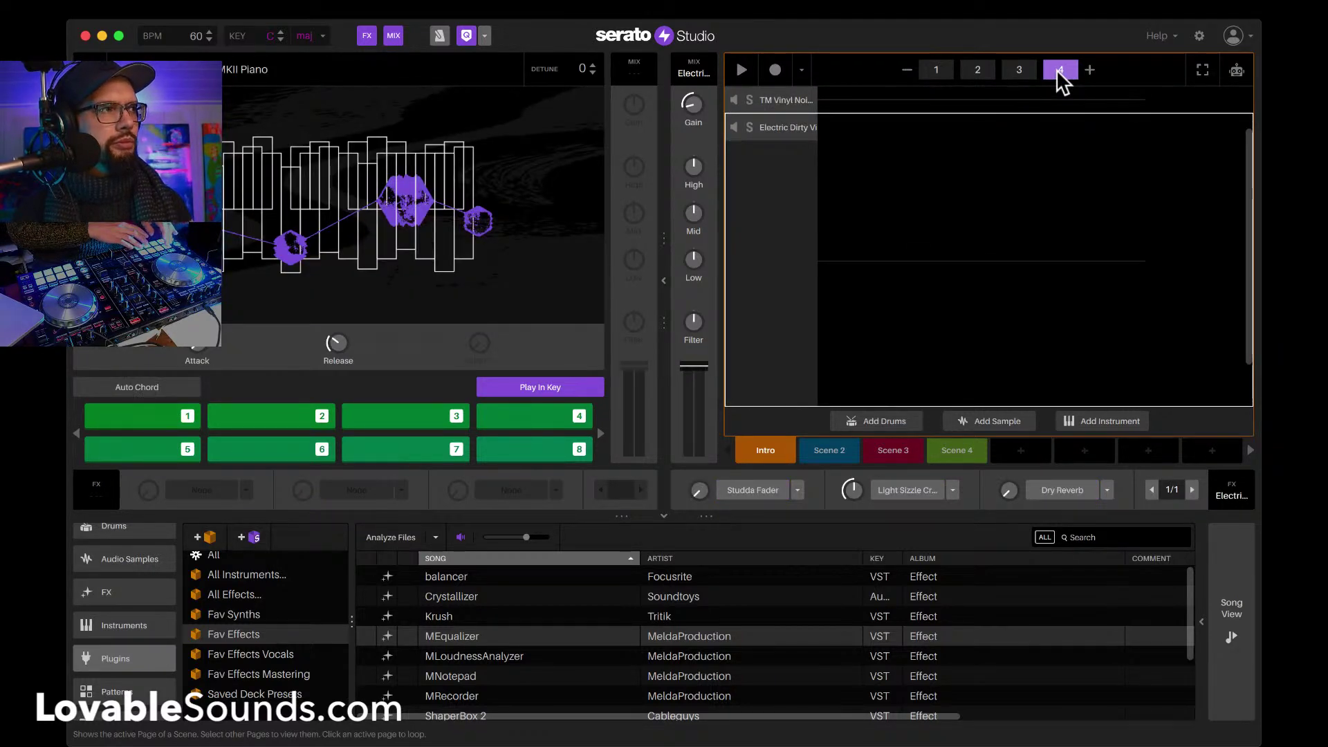
key("Up")
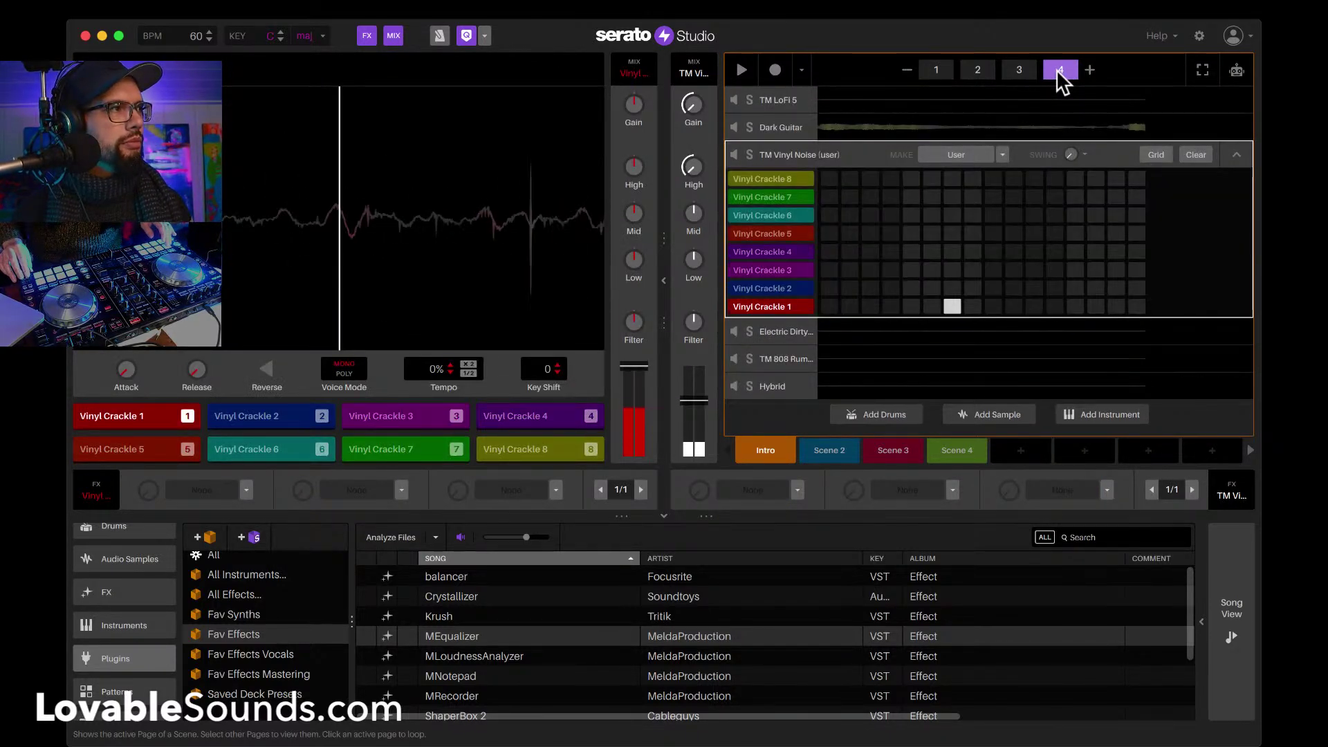
left_click(770, 98)
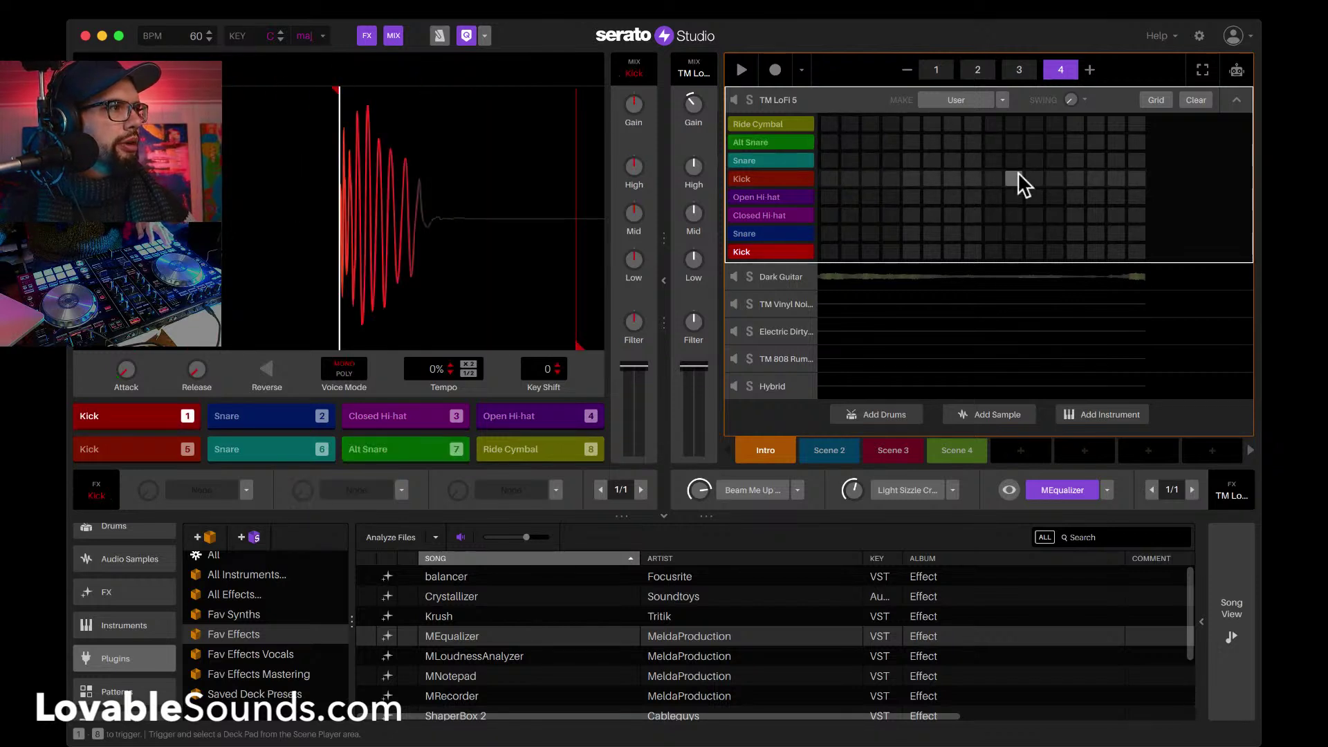
left_click(1072, 143)
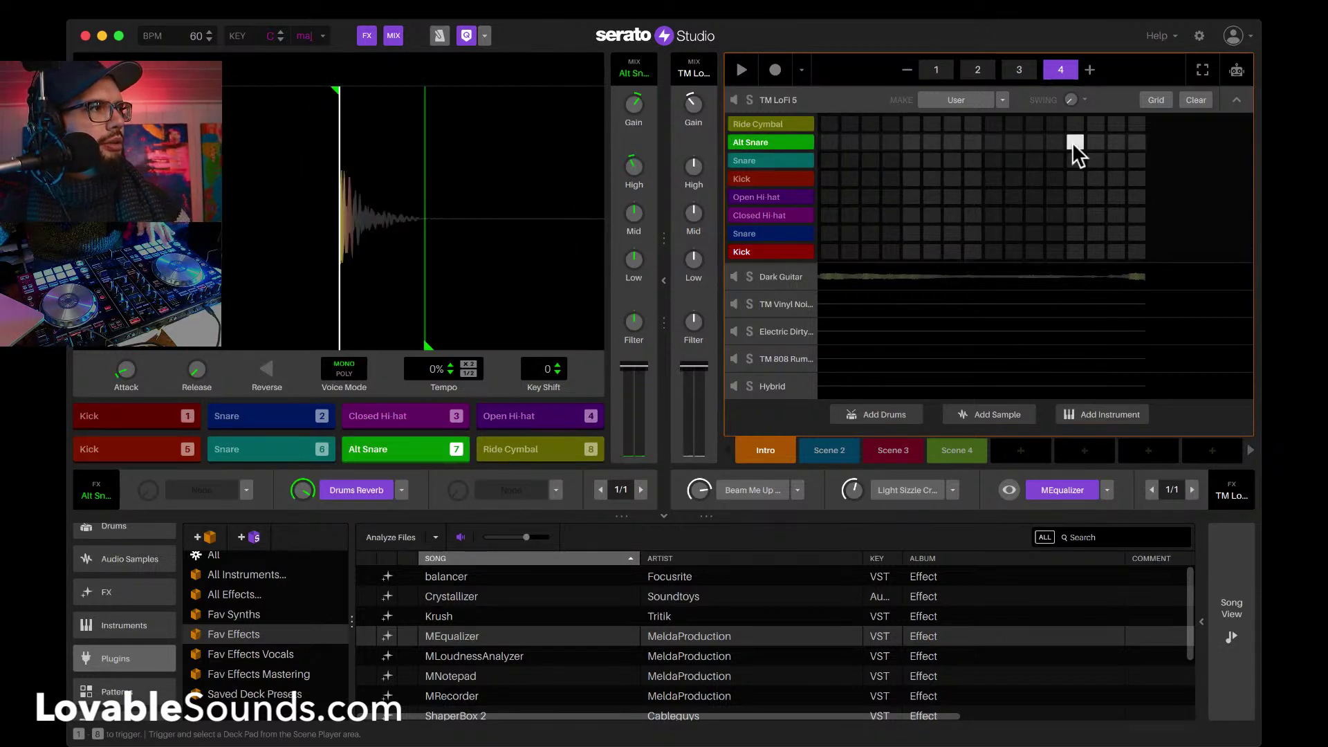
left_click(1056, 252)
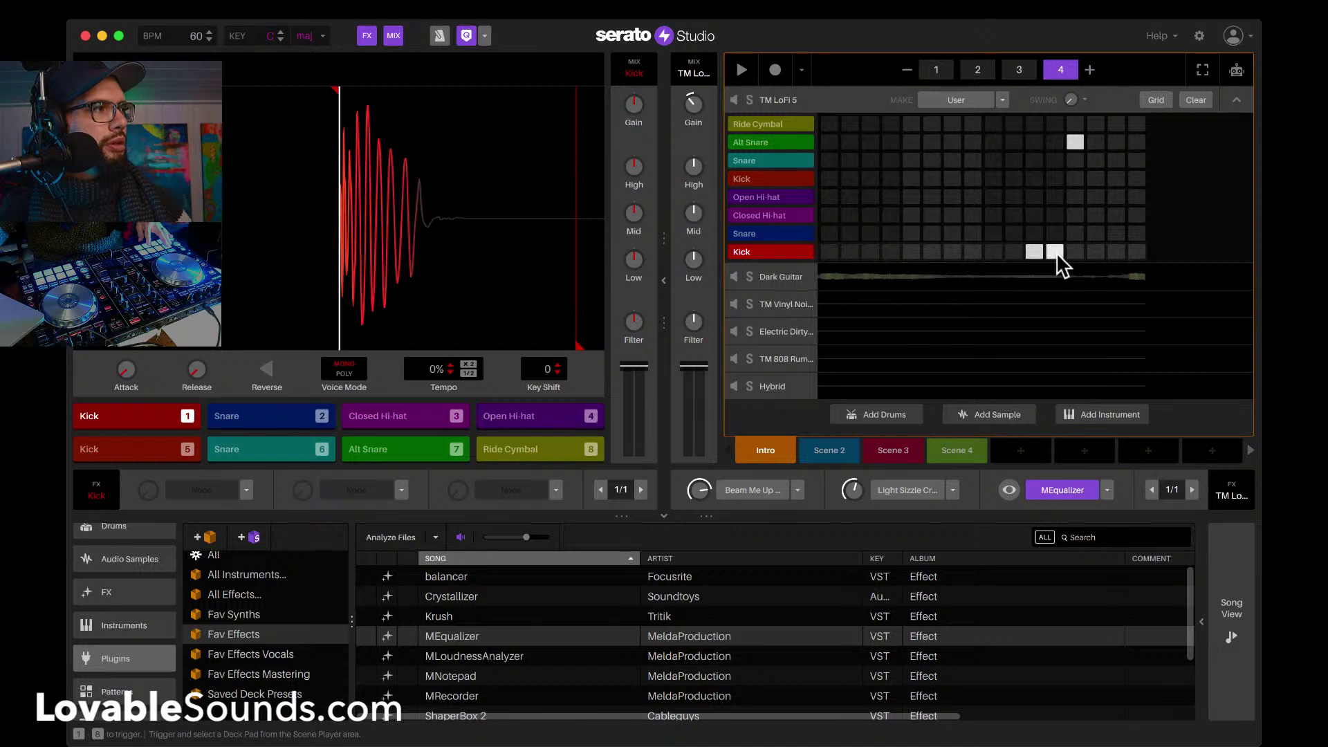
Step: On page 4 of the Intro, double the Kick row's grid resolution and replace the step 11 hit with one on that step's second half
left_click(1063, 70)
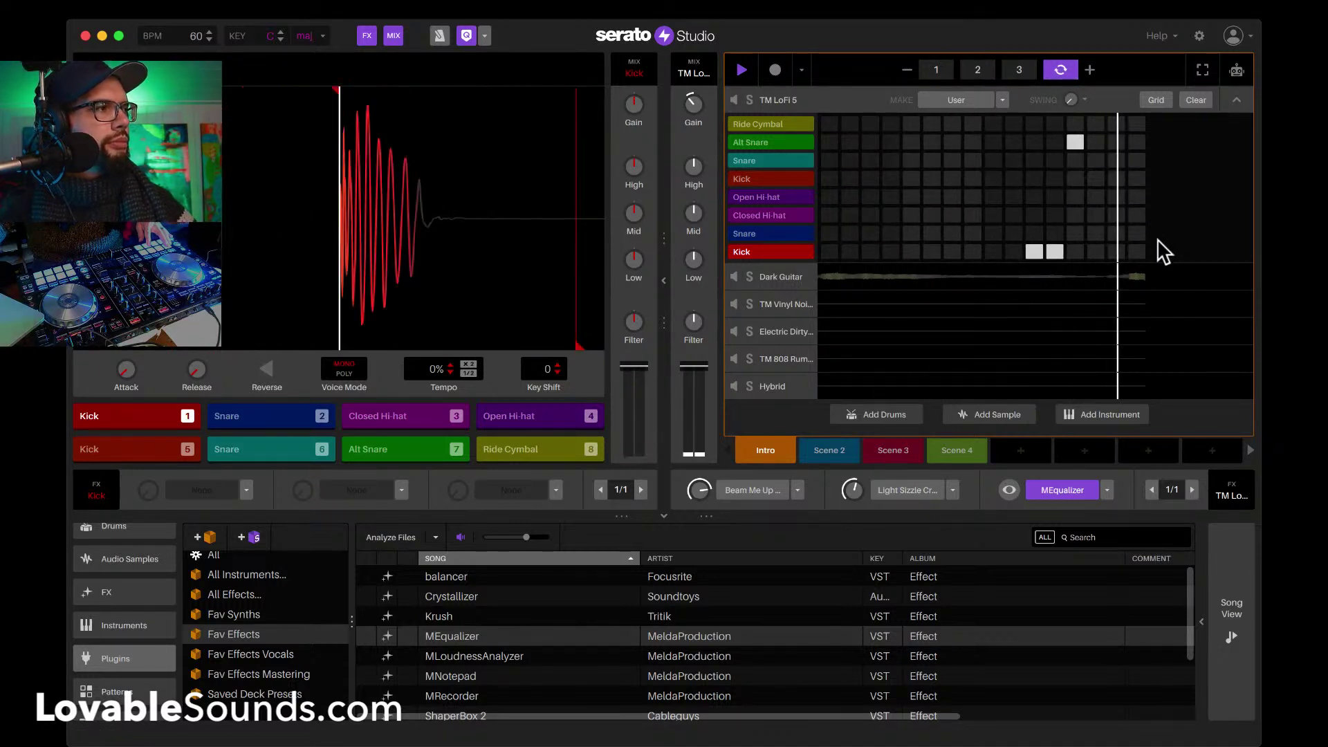
left_click(1035, 250)
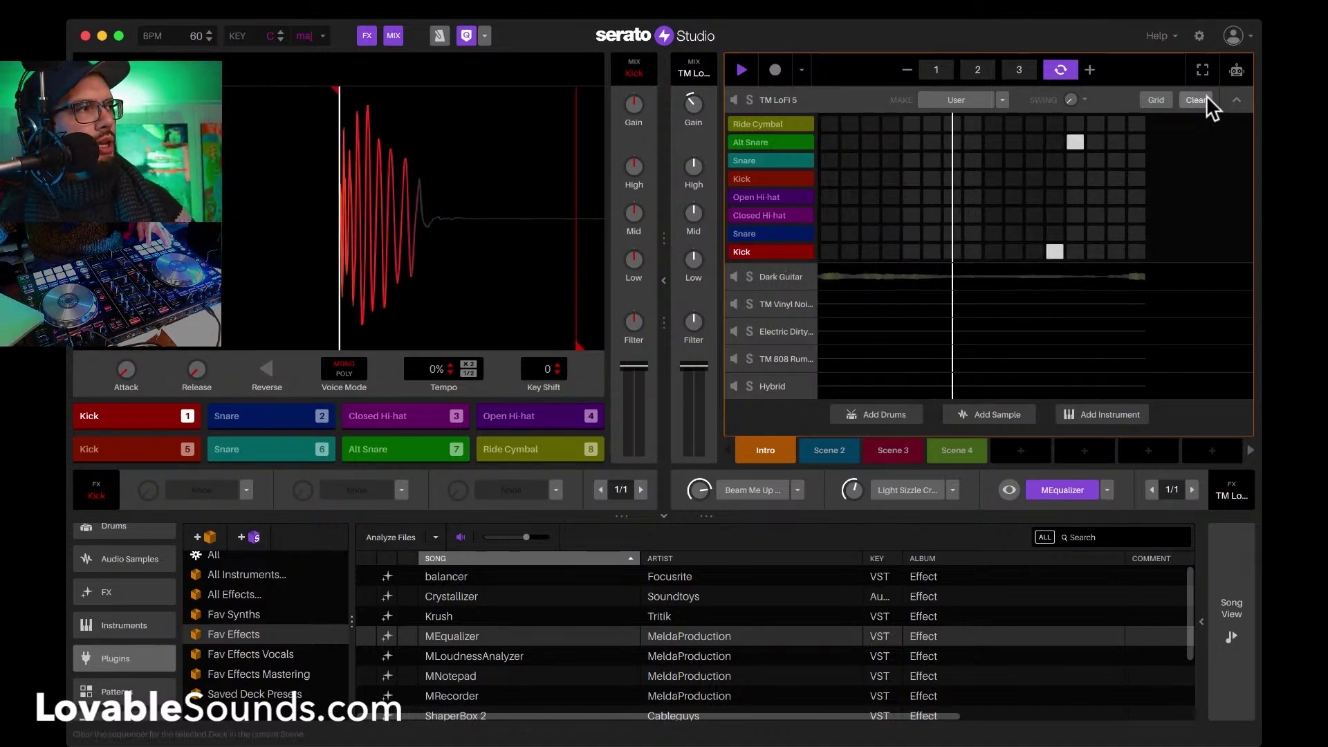
left_click(1157, 100)
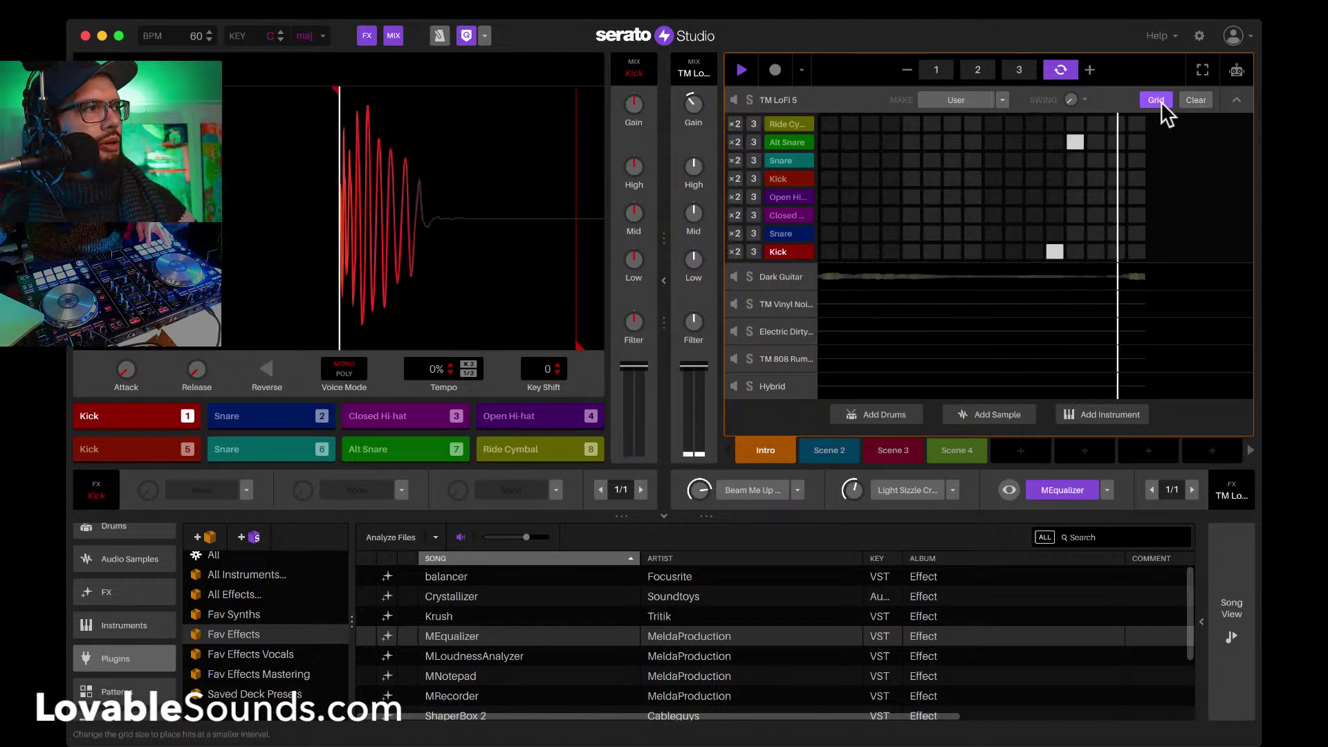
left_click(734, 252)
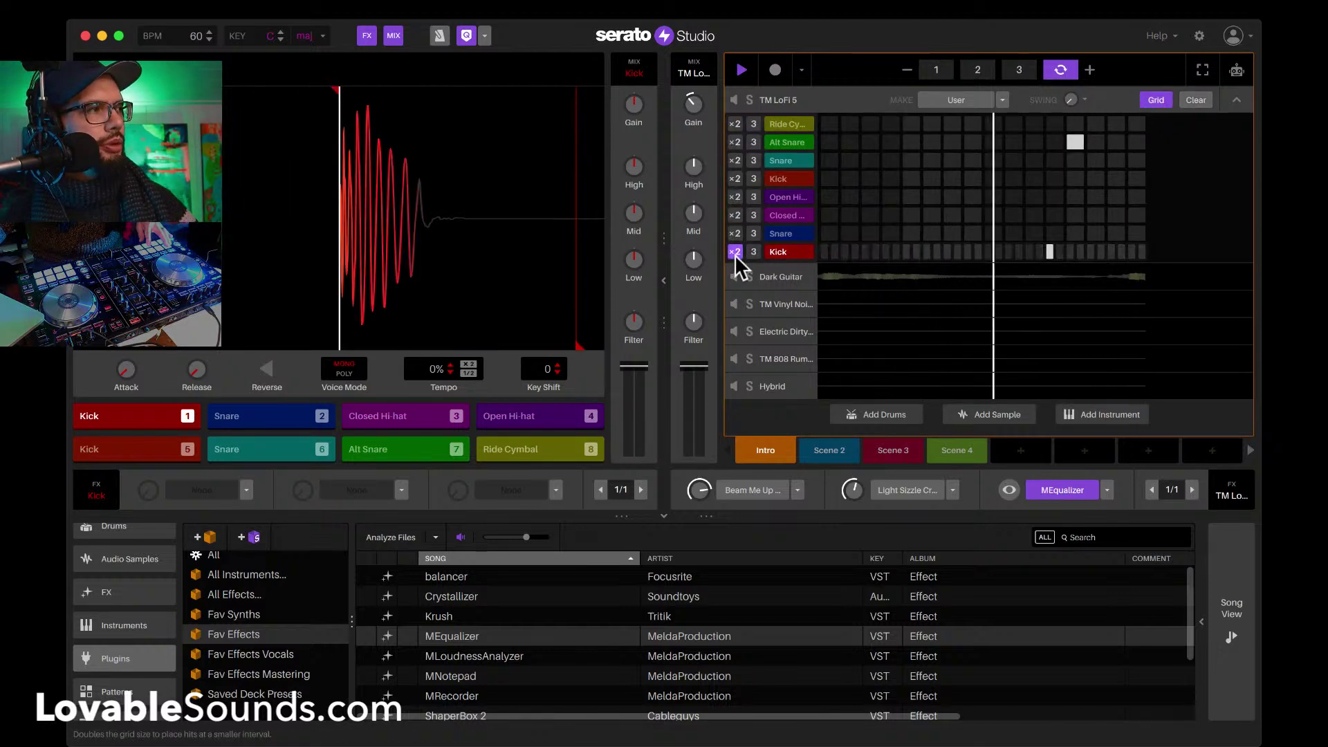
left_click(1037, 252)
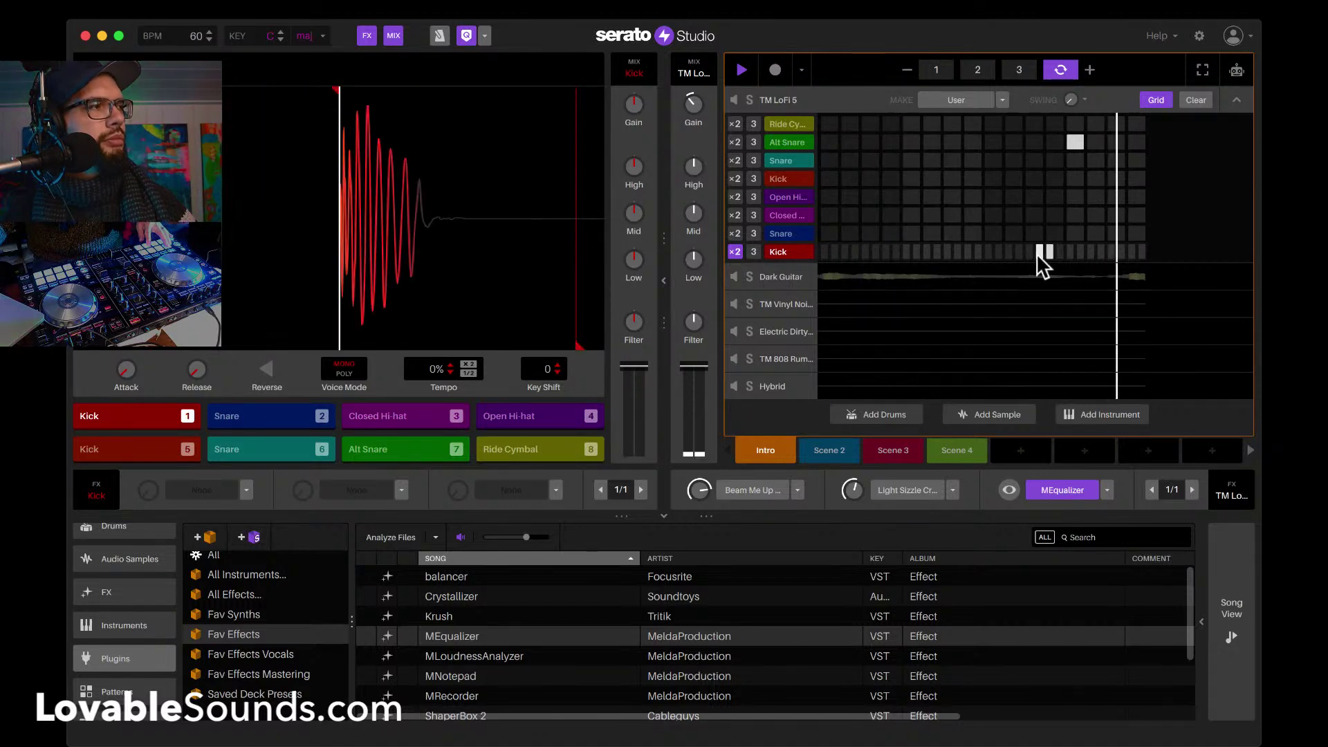
left_click_drag(1044, 261, 1050, 250)
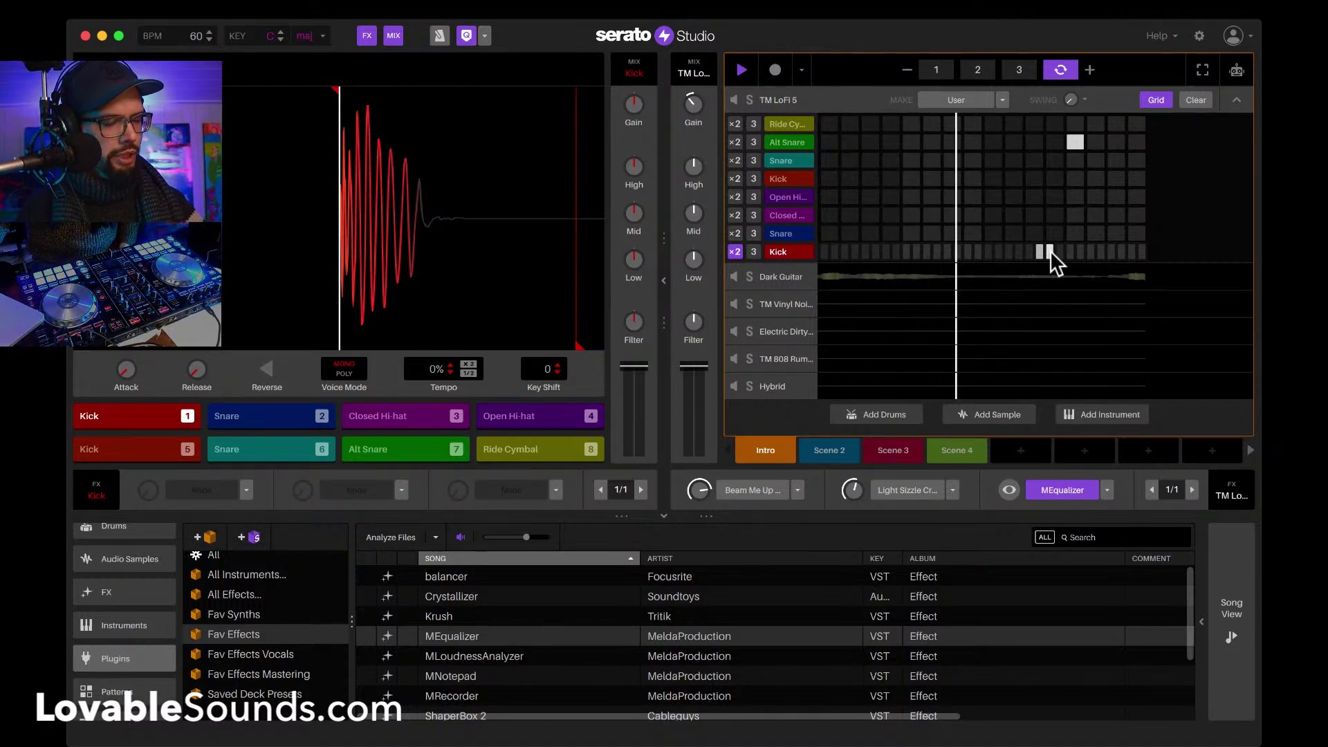
key("space")
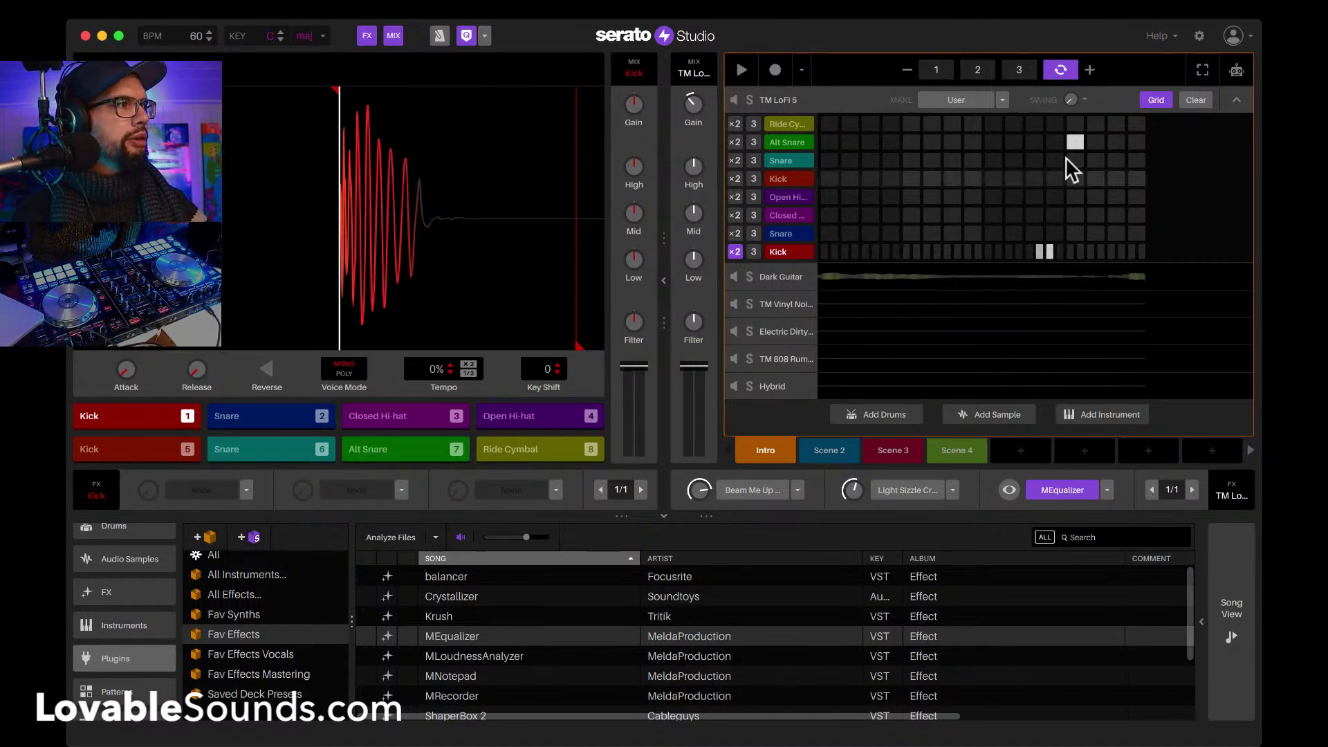
left_click(1153, 101)
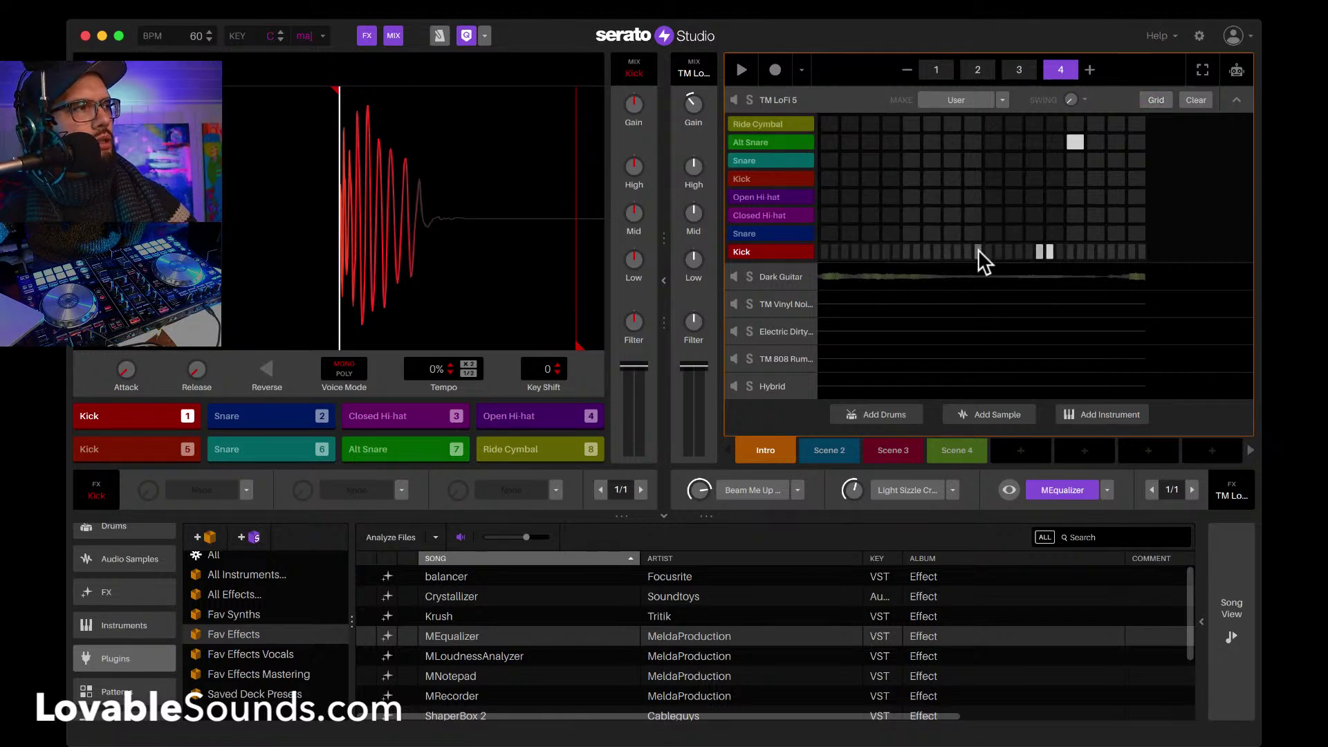
left_click(1041, 250)
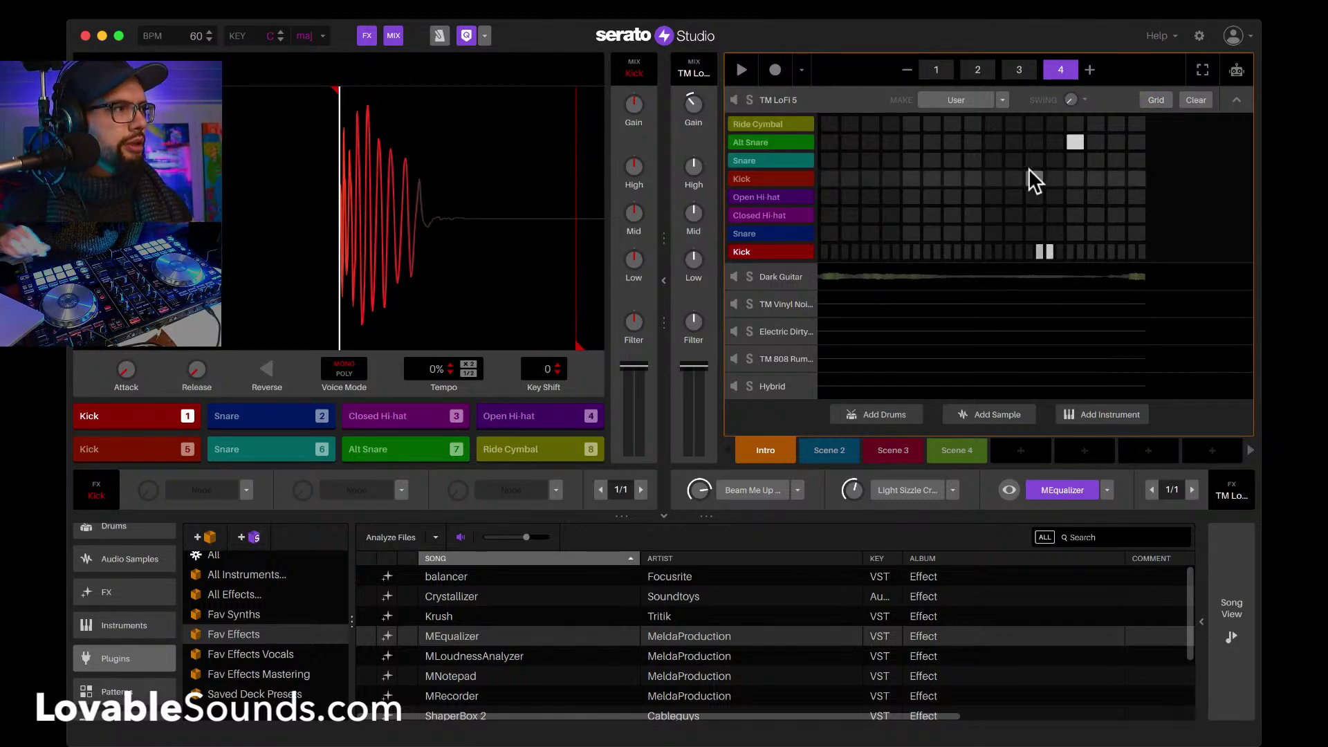
Step: Add a Kick hit on step 15 of page 4 in the Intro's TM LoFi 5 drums
left_click(1019, 69)
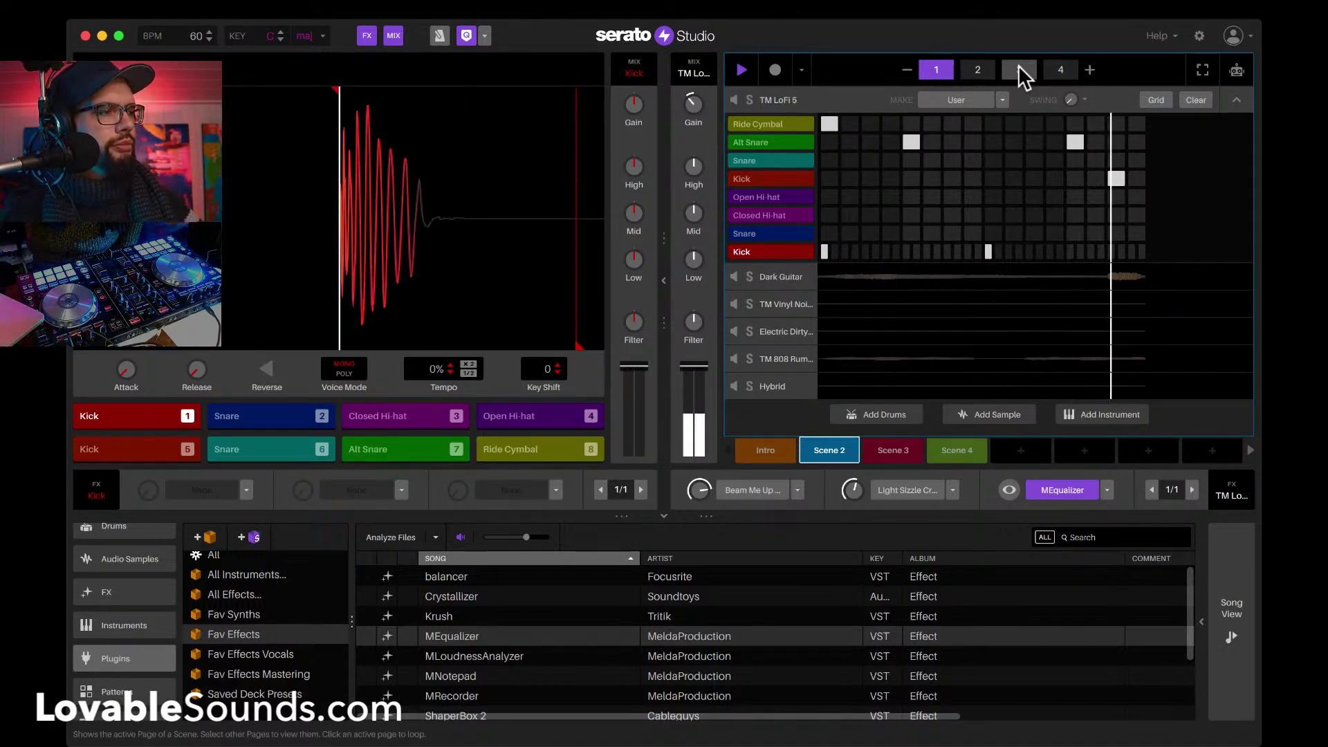
left_click(773, 455)
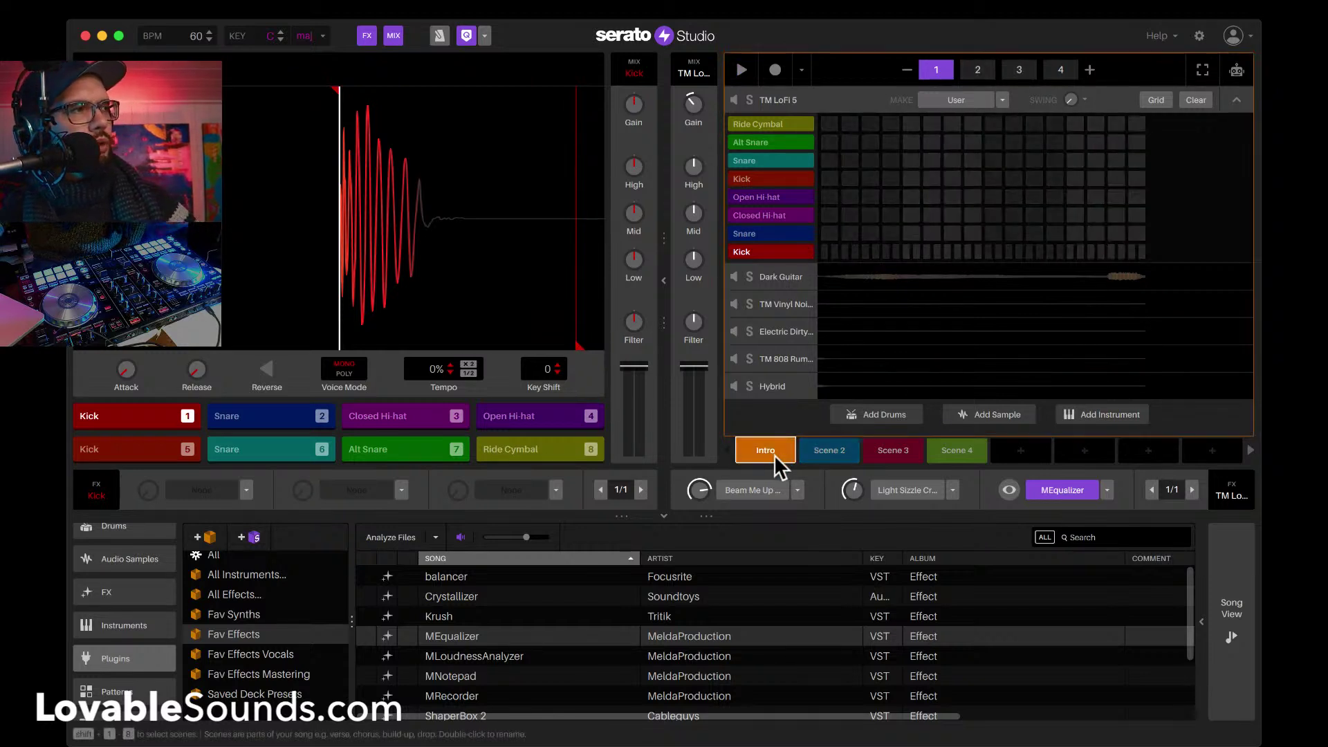
left_click(1060, 69)
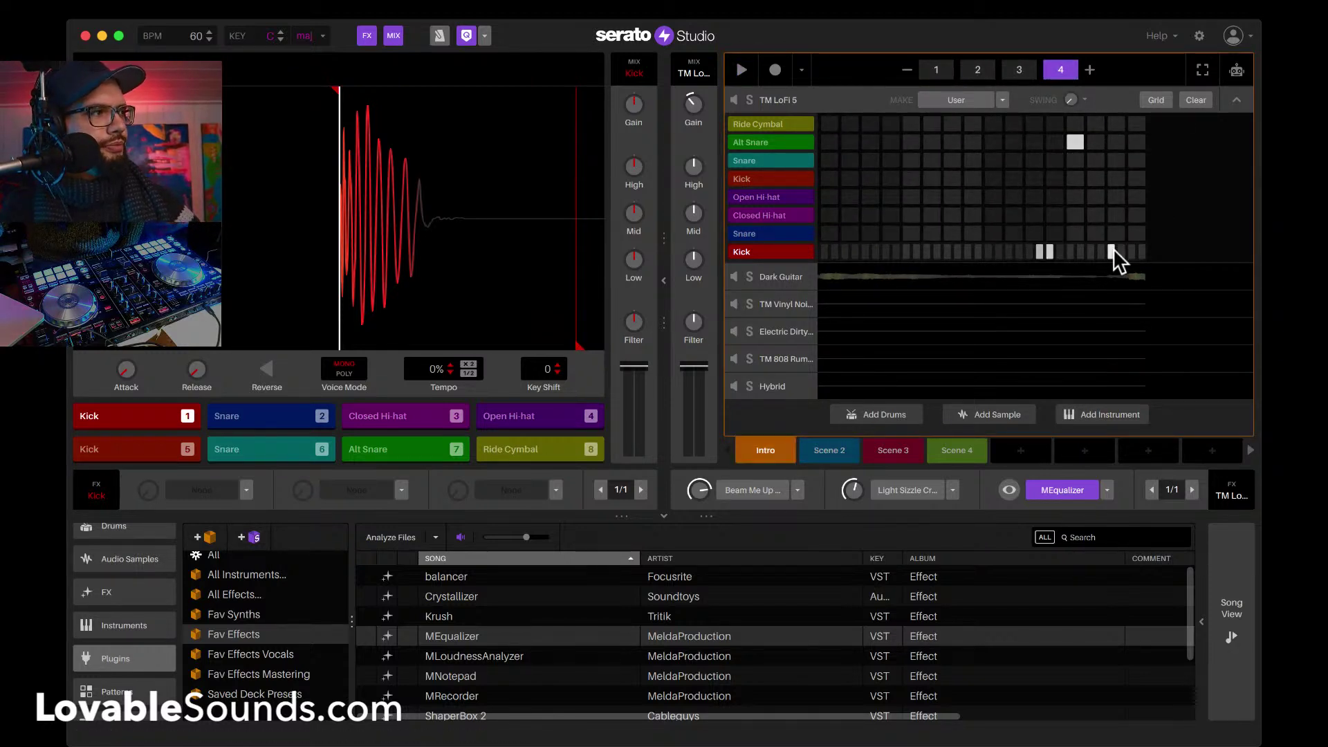
Step: Play back the Intro from page 3 to check the drum fill, continuing into Scene 2
left_click(1013, 69)
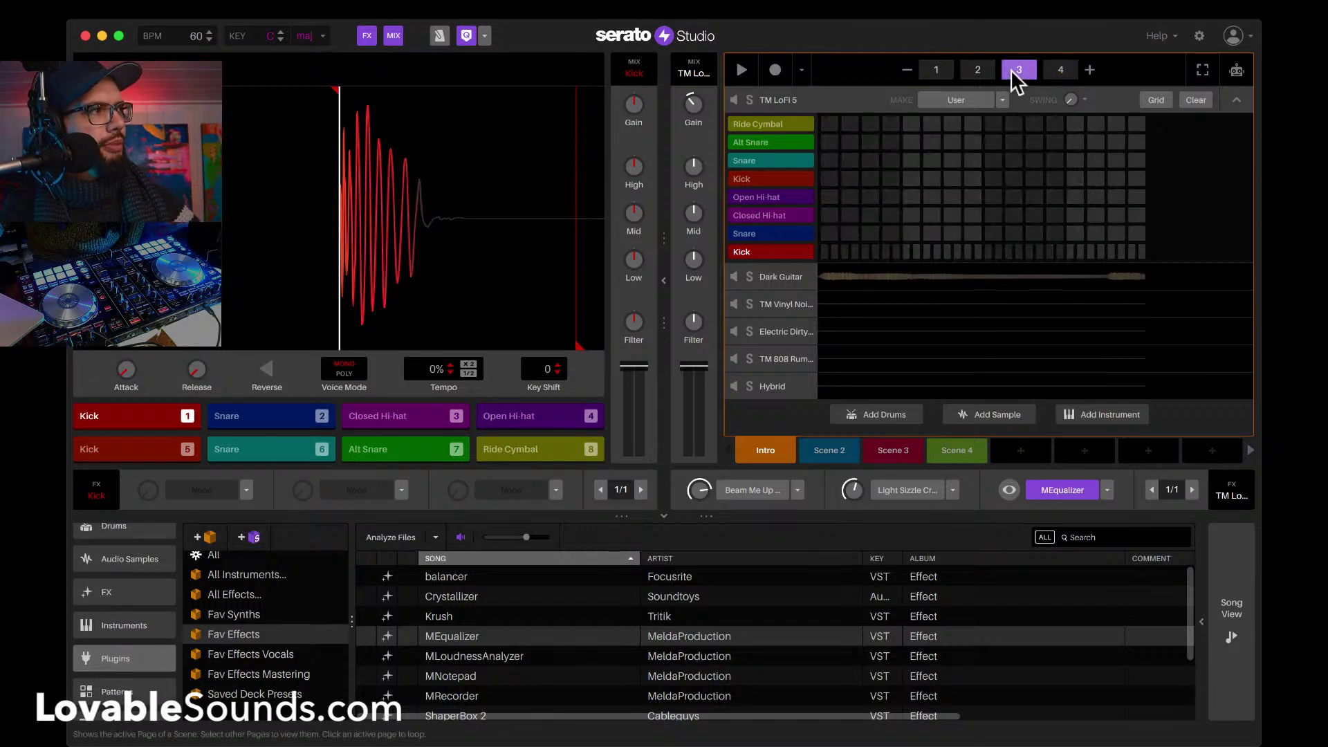
key("space")
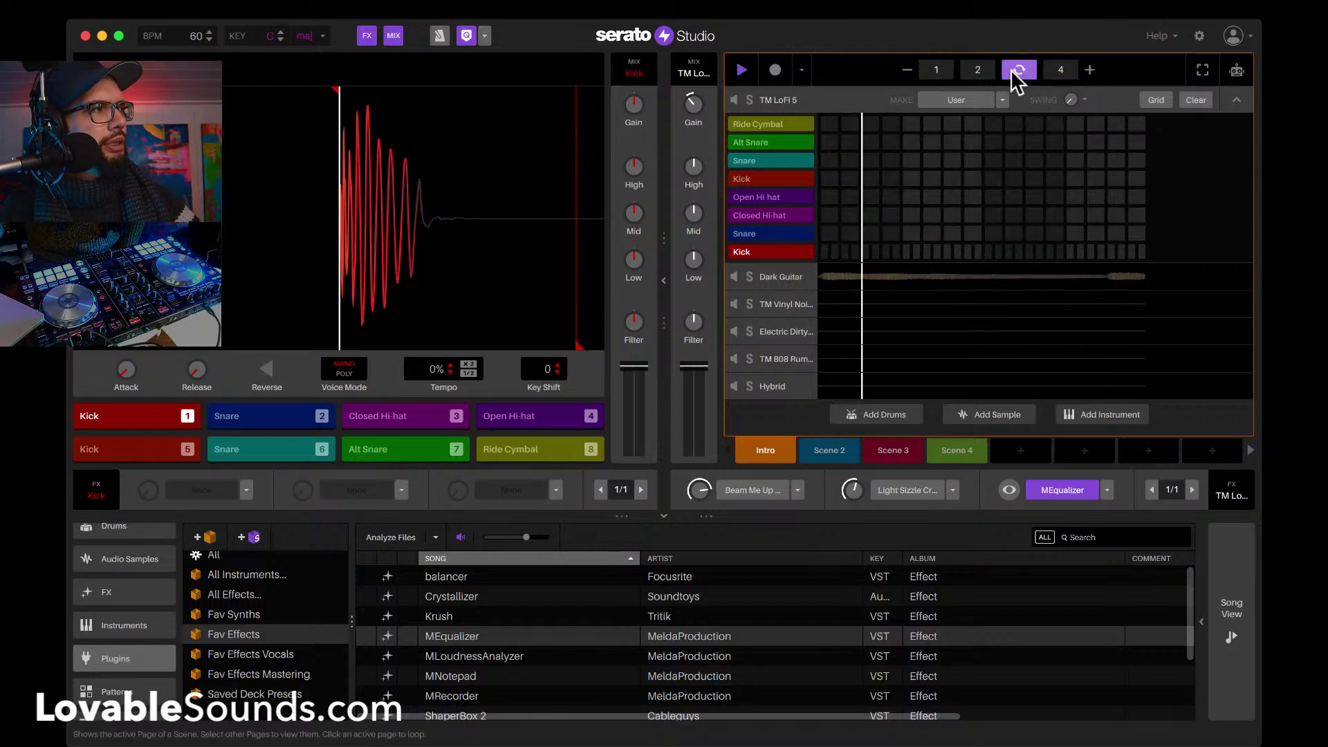
left_click(828, 447)
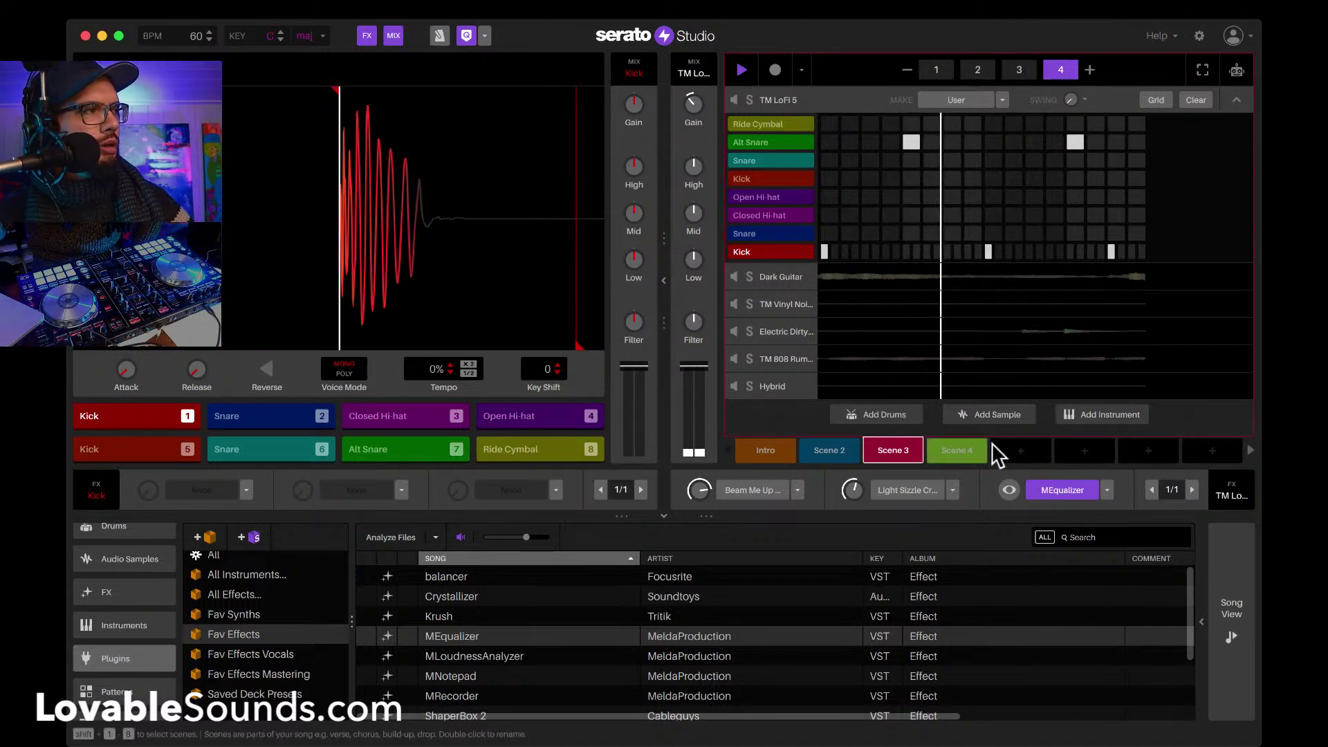
Step: Move Scene 4 one slot later and copy Scene 3 into the freed slot
left_click_drag(964, 447, 1024, 450)
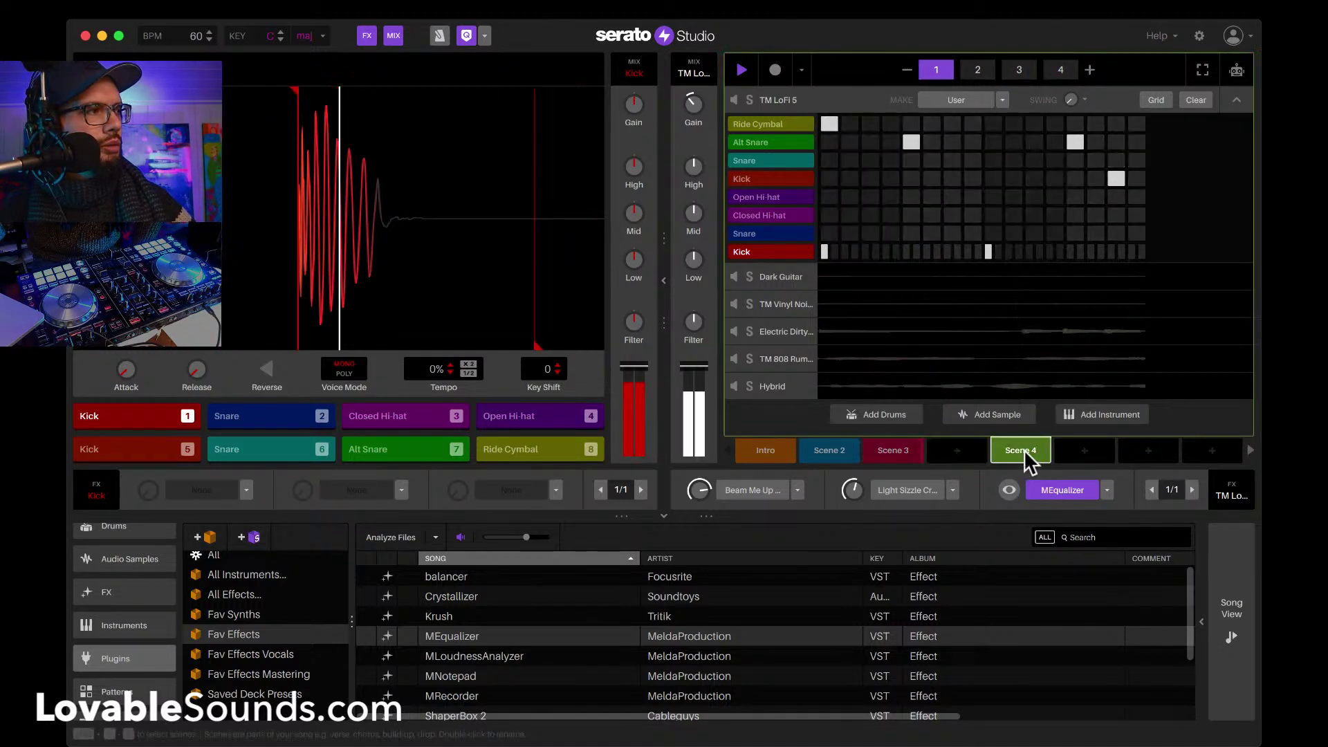
left_click(903, 451)
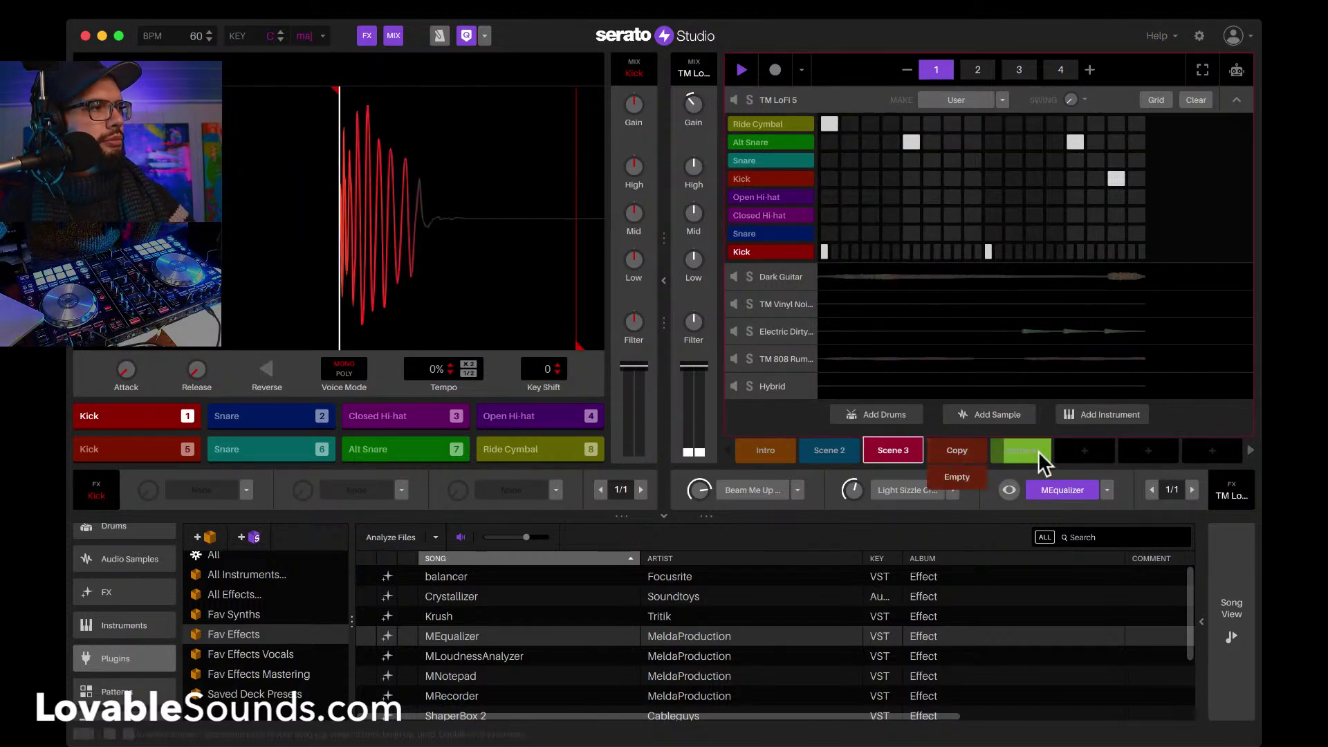
left_click(960, 451)
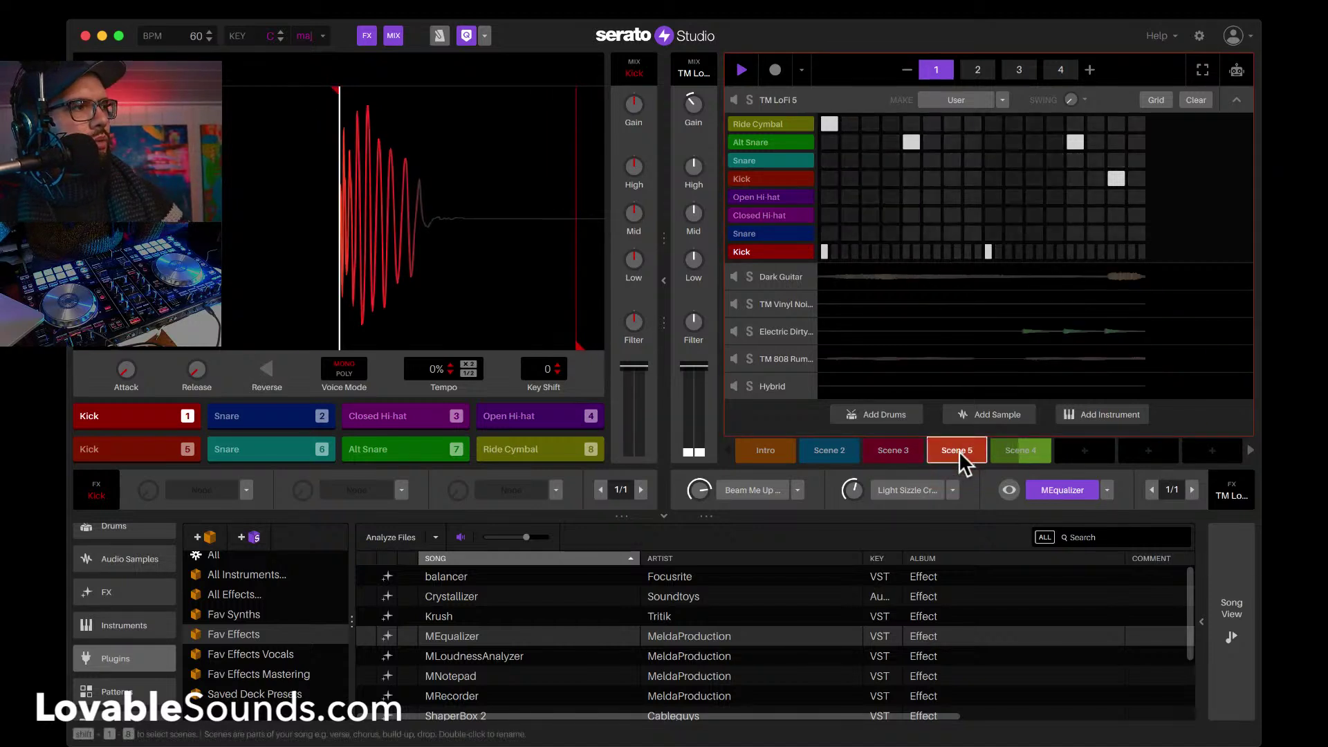
Step: Clear the TM LoFi 5 drum pattern in Scene 5 and play the scene back, comparing it with Scene 3
left_click(1194, 100)
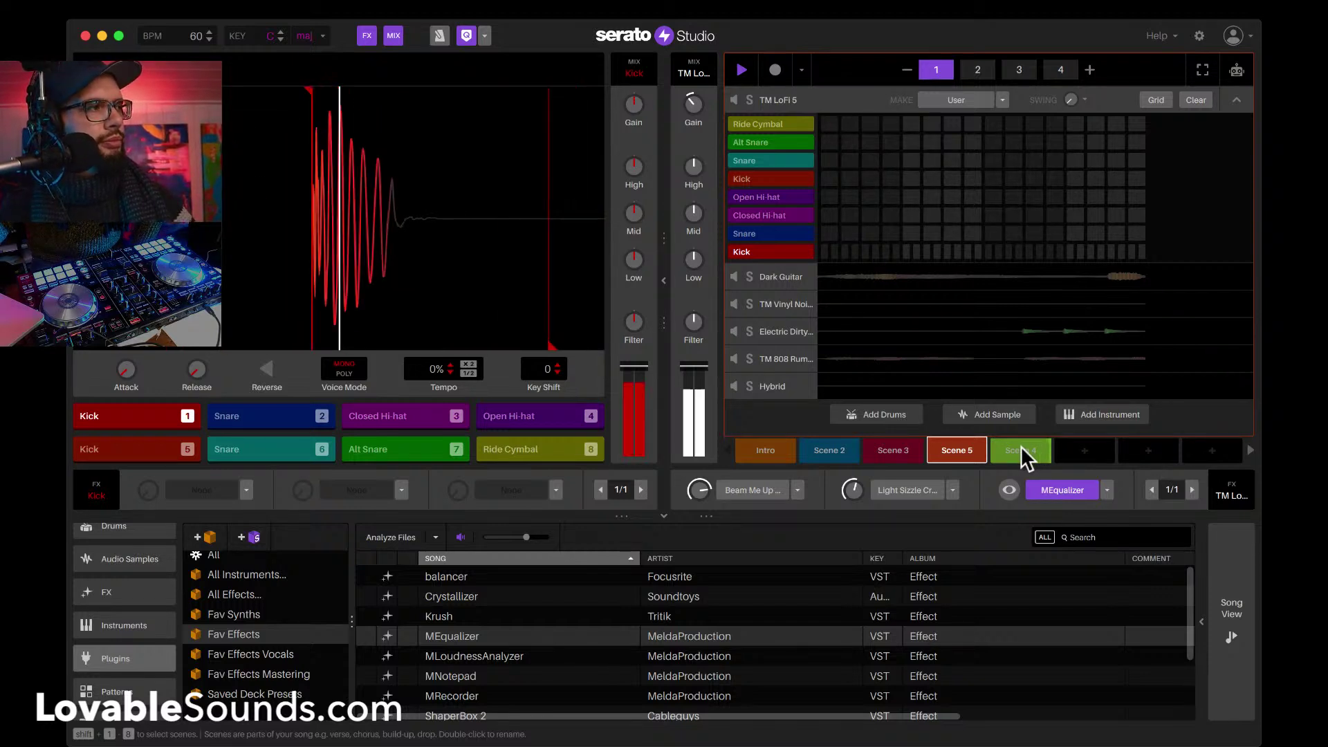
key("space")
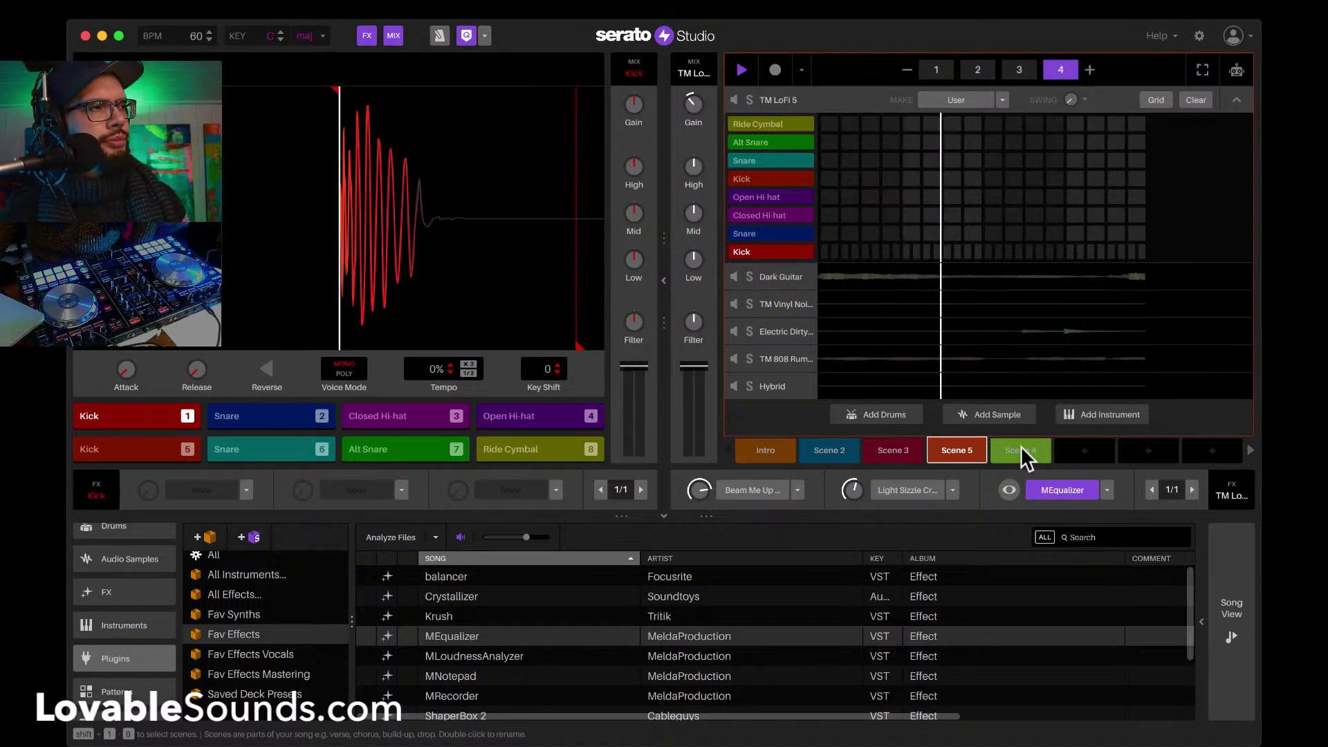
left_click(895, 446)
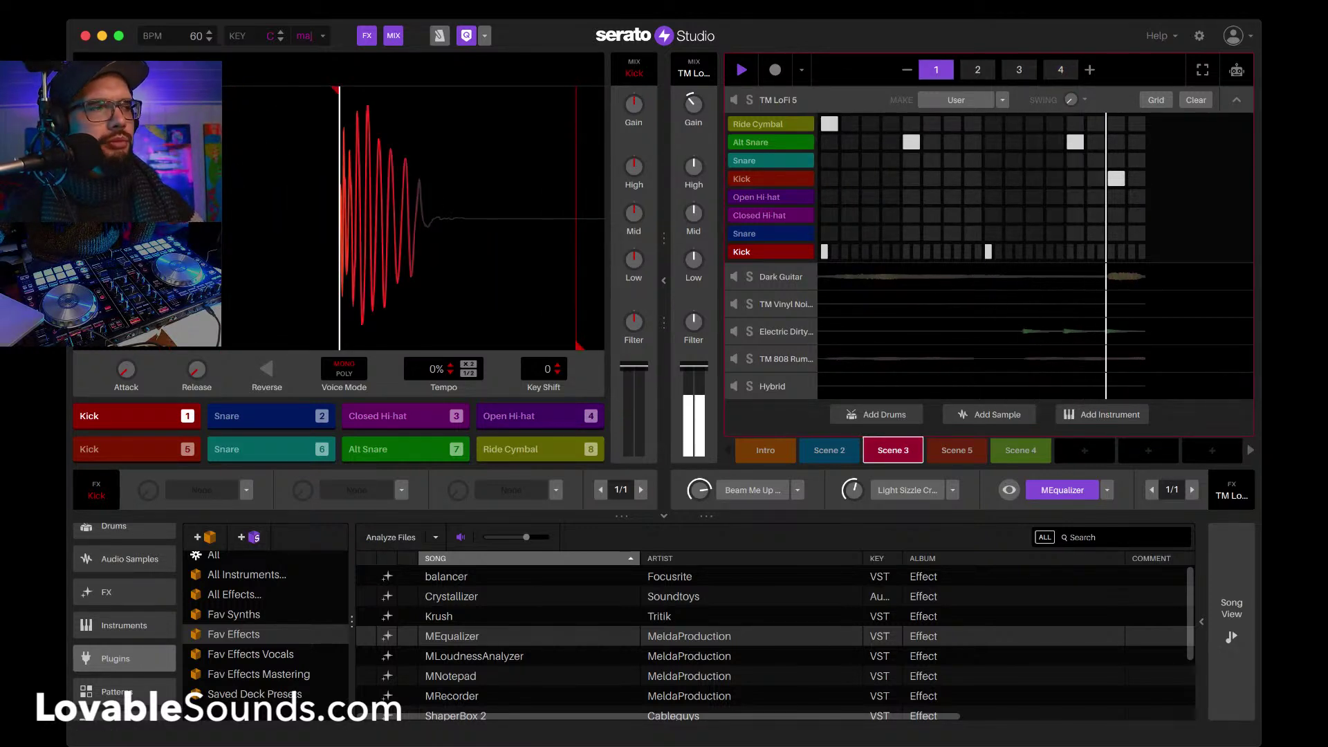
Step: In Song View, place Scene 2 after the Intro on the timeline and Scene 3 after Scene 2
left_click(1233, 620)
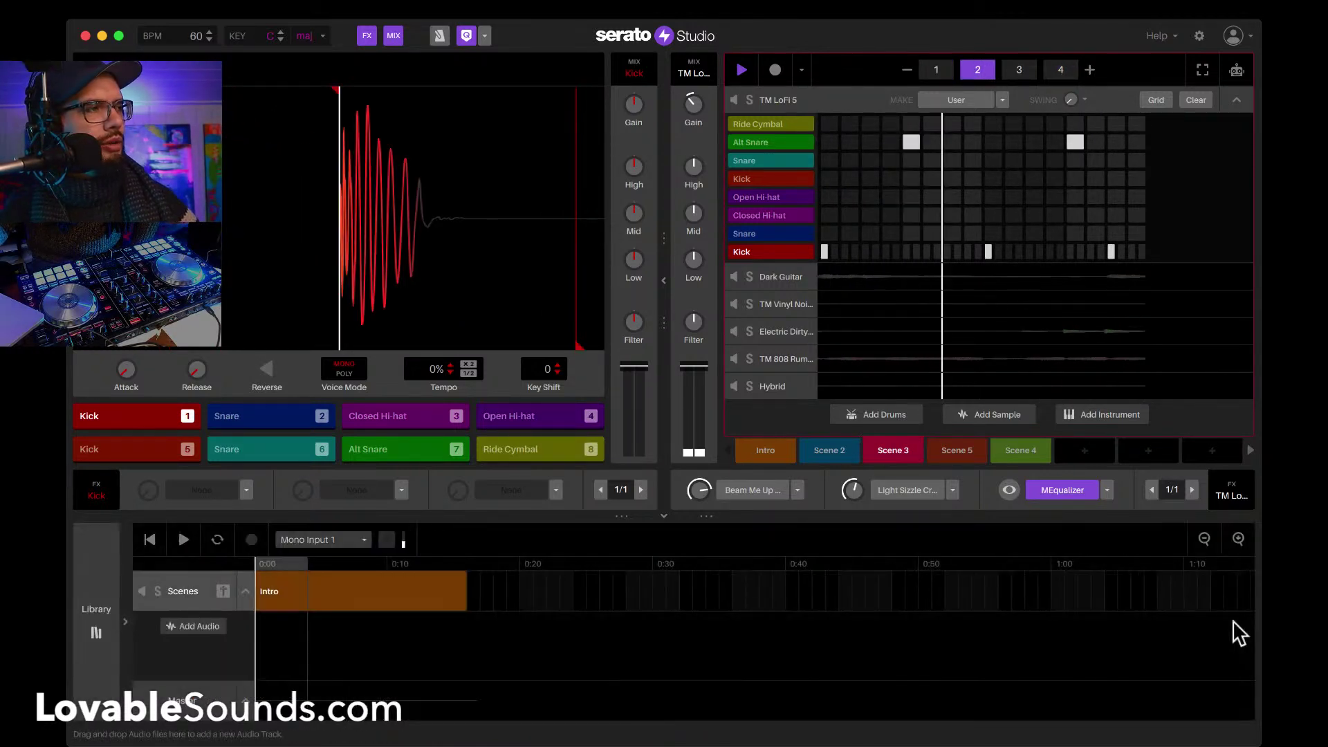
left_click(775, 450)
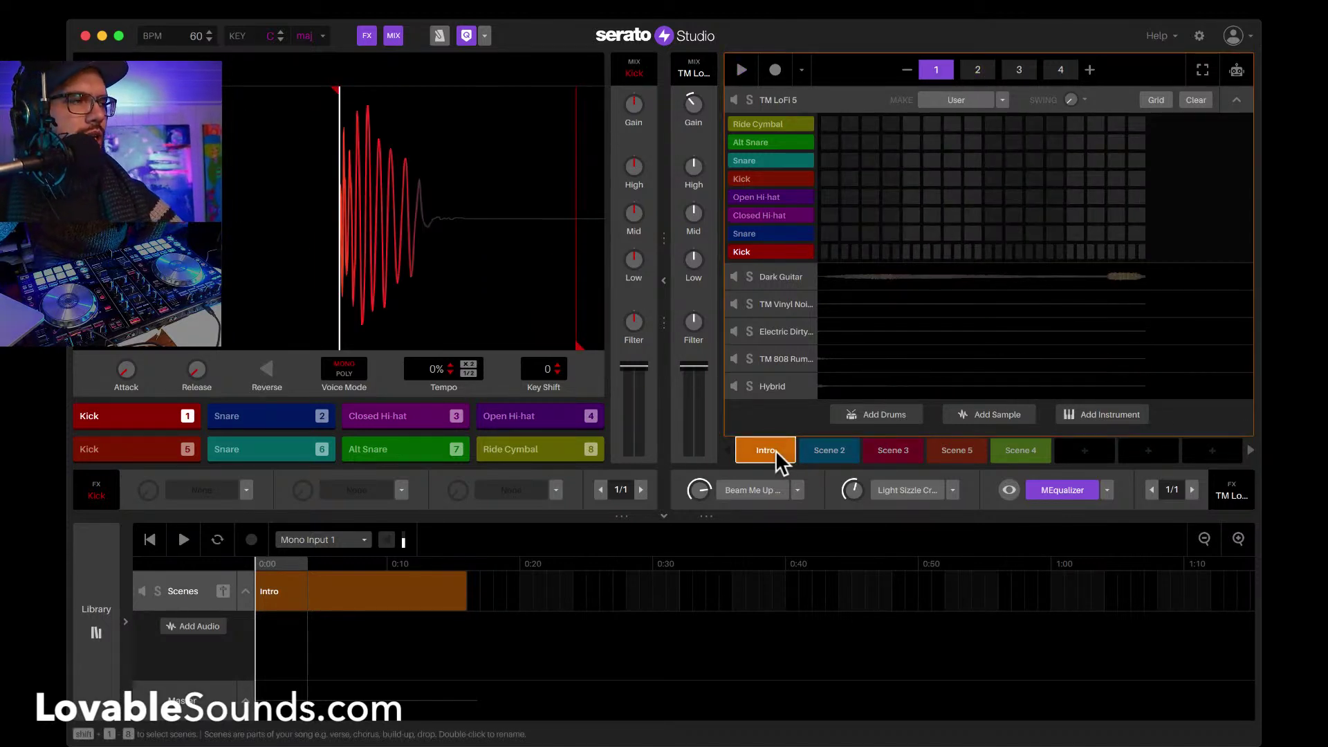
key("space")
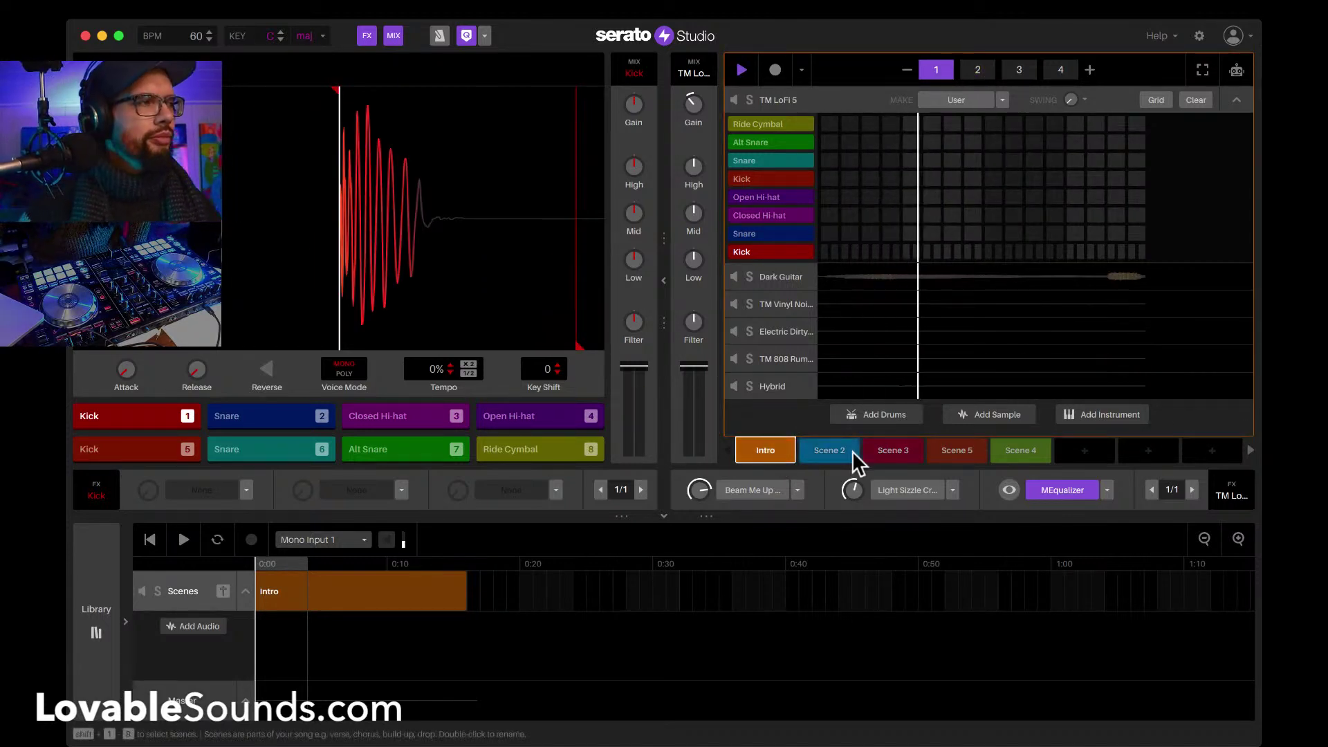
left_click_drag(824, 451, 504, 613)
left_click_drag(894, 449, 712, 600)
Step: Move Scene 4 ahead of Scene 5 in the scene order and place it after Scene 3 on the timeline
left_click(831, 453)
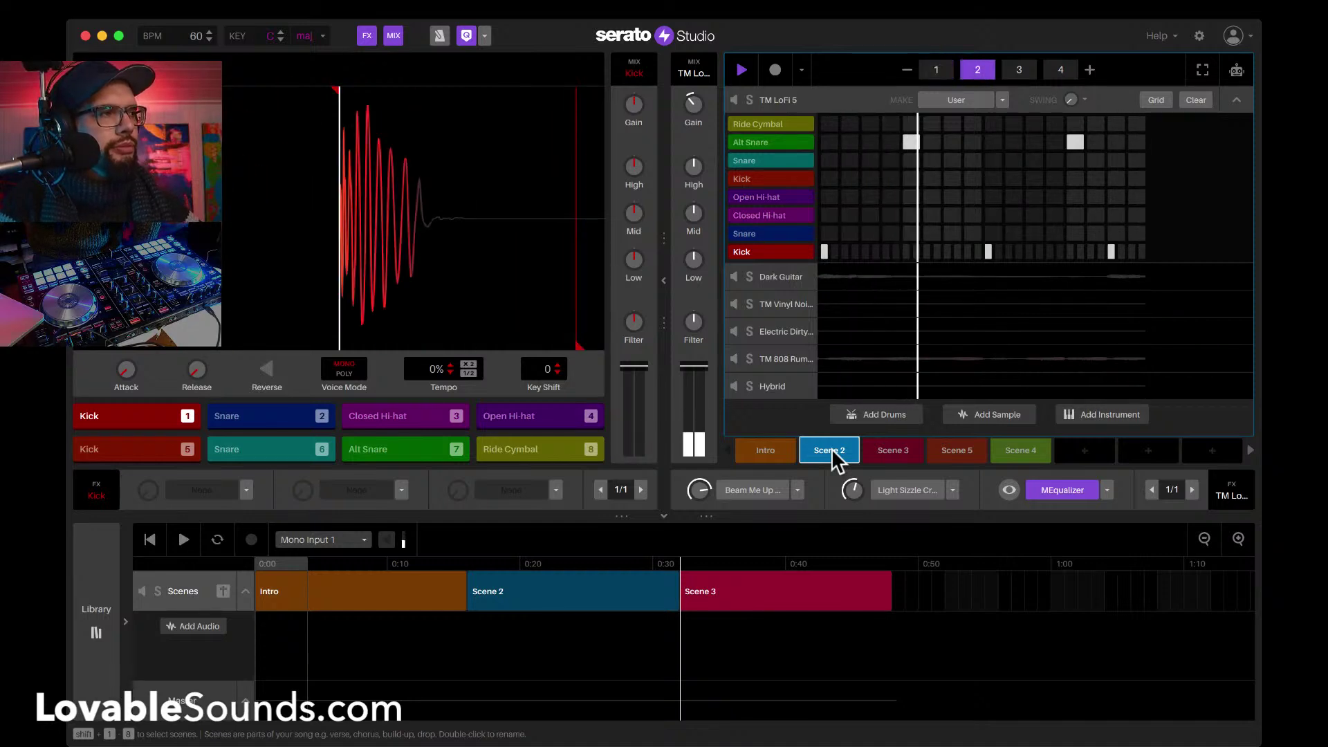
left_click(903, 450)
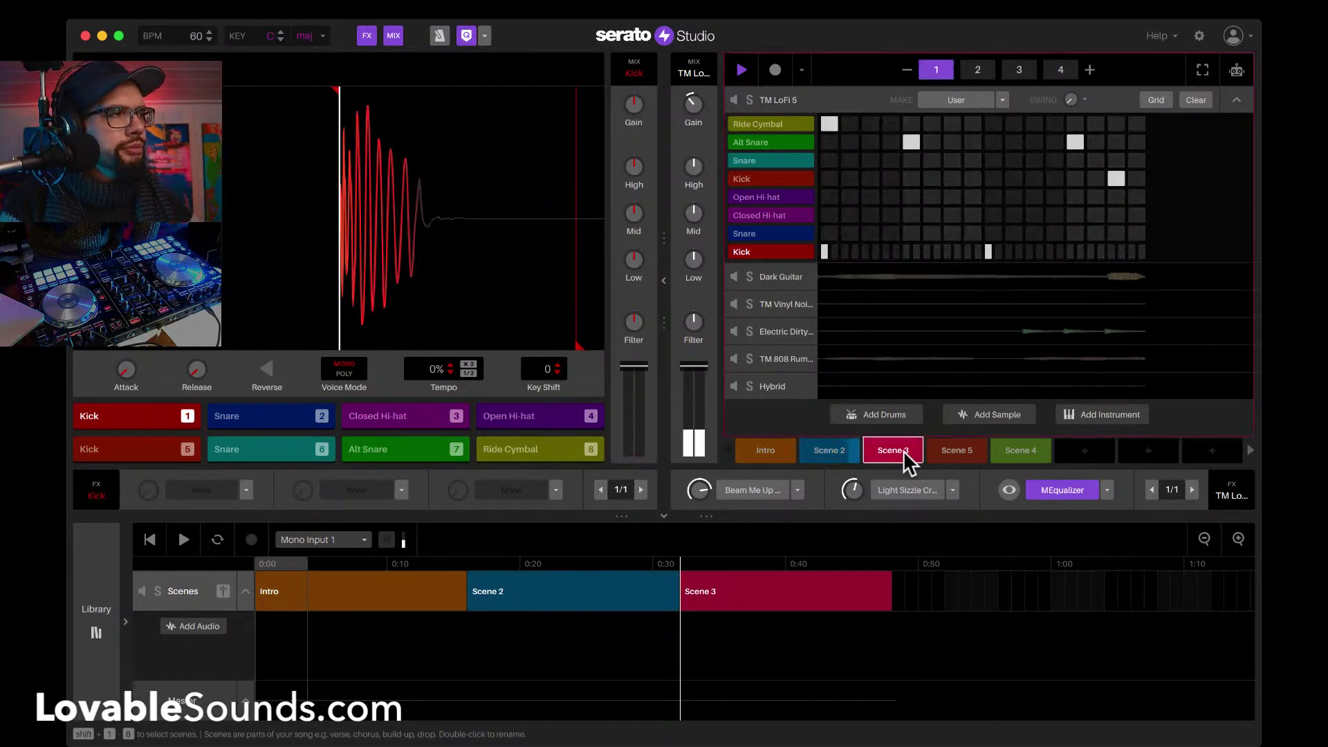
left_click(1014, 451)
left_click_drag(1014, 451, 926, 593)
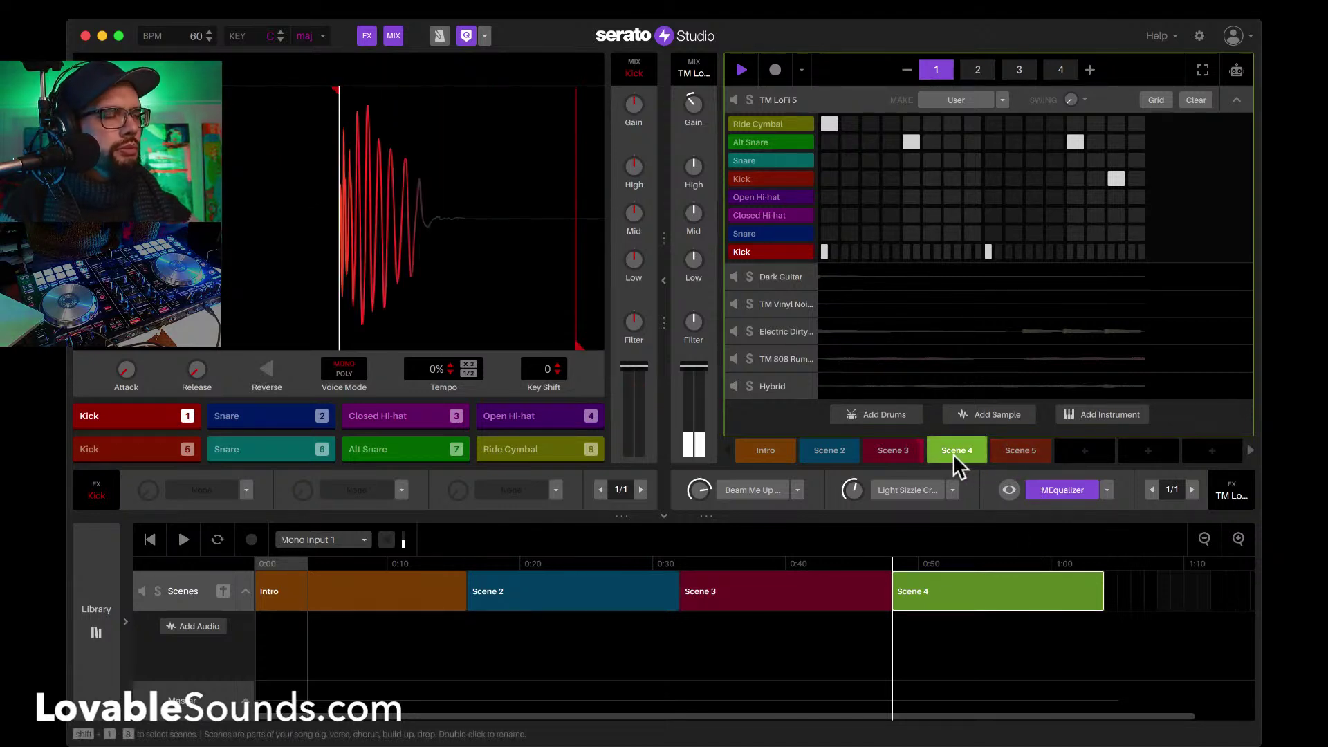
key("space")
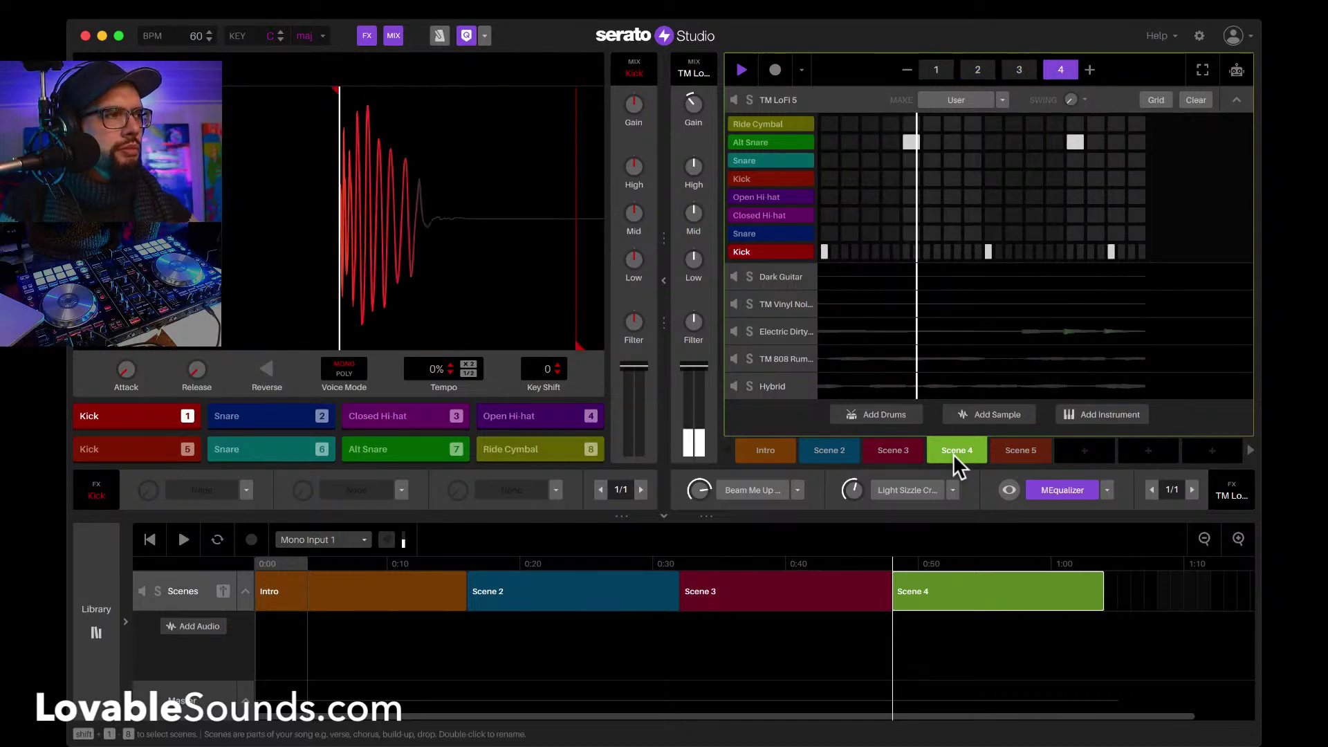
Step: Place Scene 5 after Scene 4 on the song timeline
left_click(1010, 451)
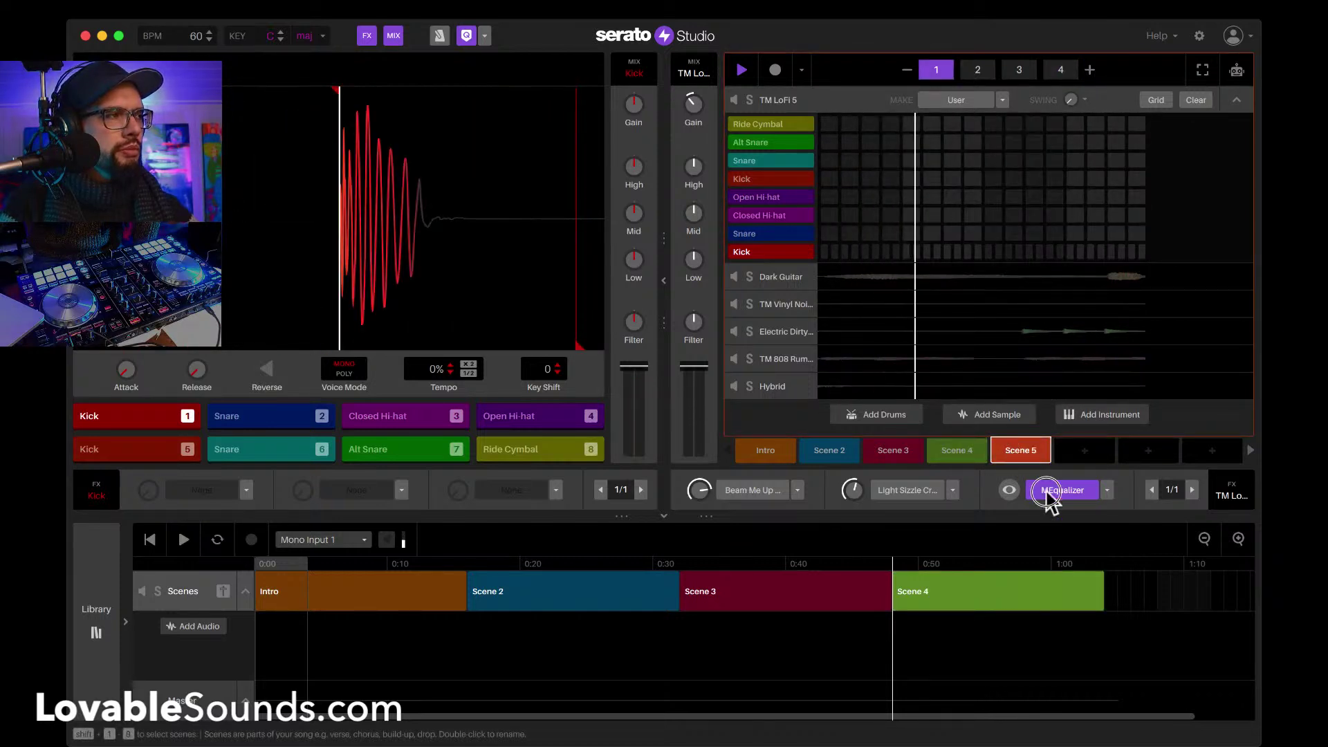
left_click(1129, 595)
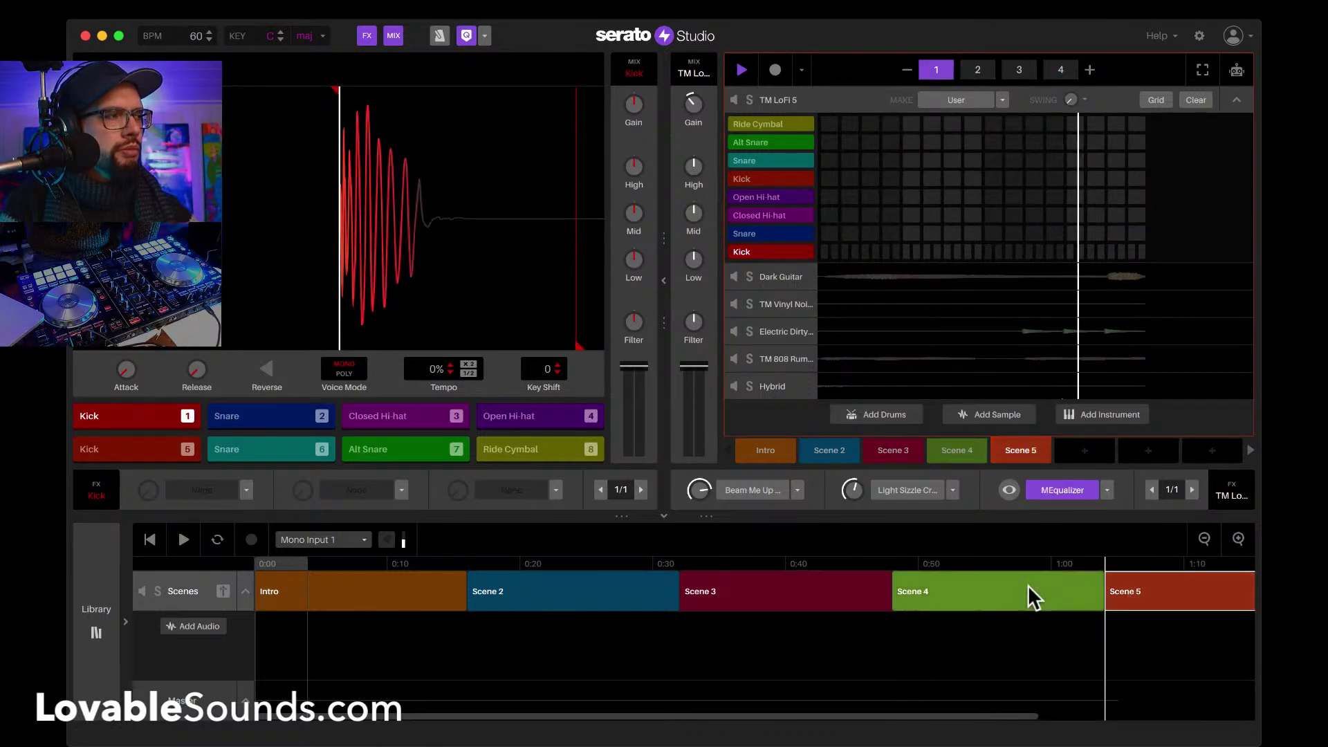
scroll(1028, 586, "right", 5)
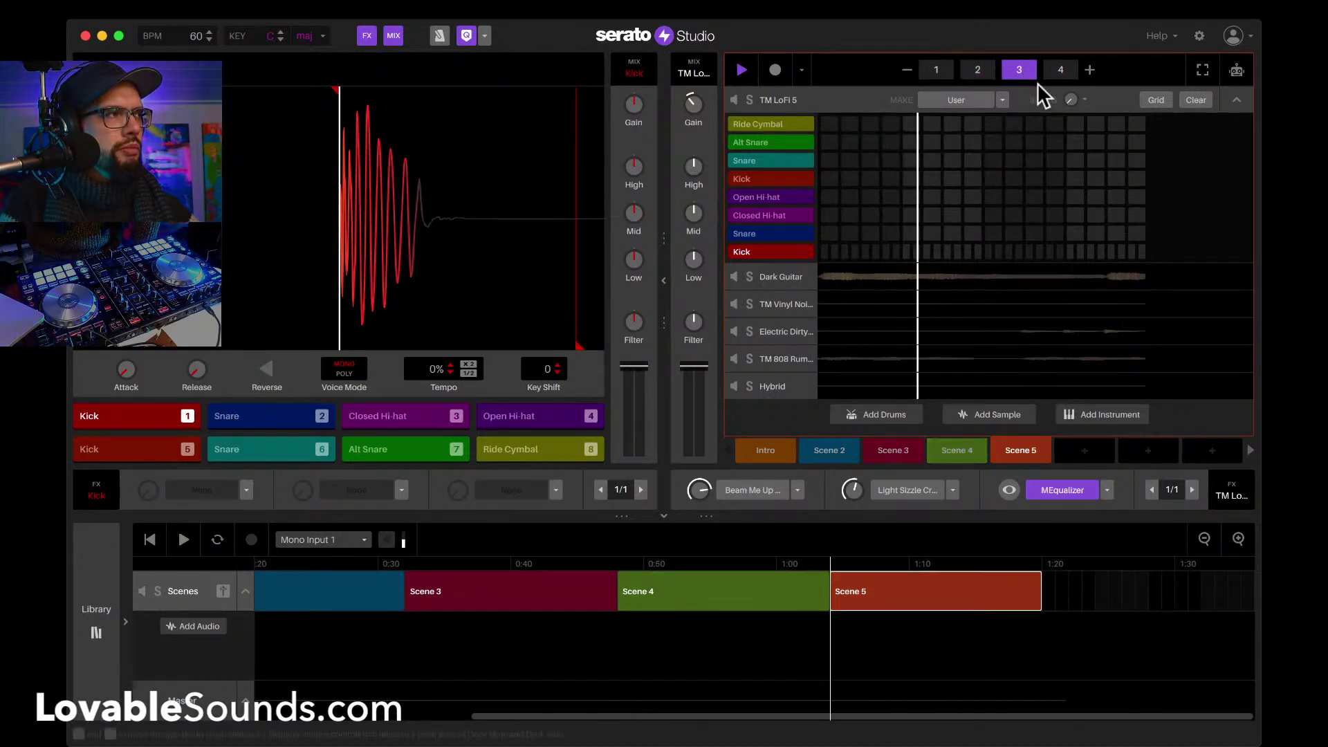
Step: On page 4 of Scene 5's TM LoFi 5 drums, add an Alt Snare hit on step 13 and Kick hits on steps 11, 15 and 16
left_click(1057, 72)
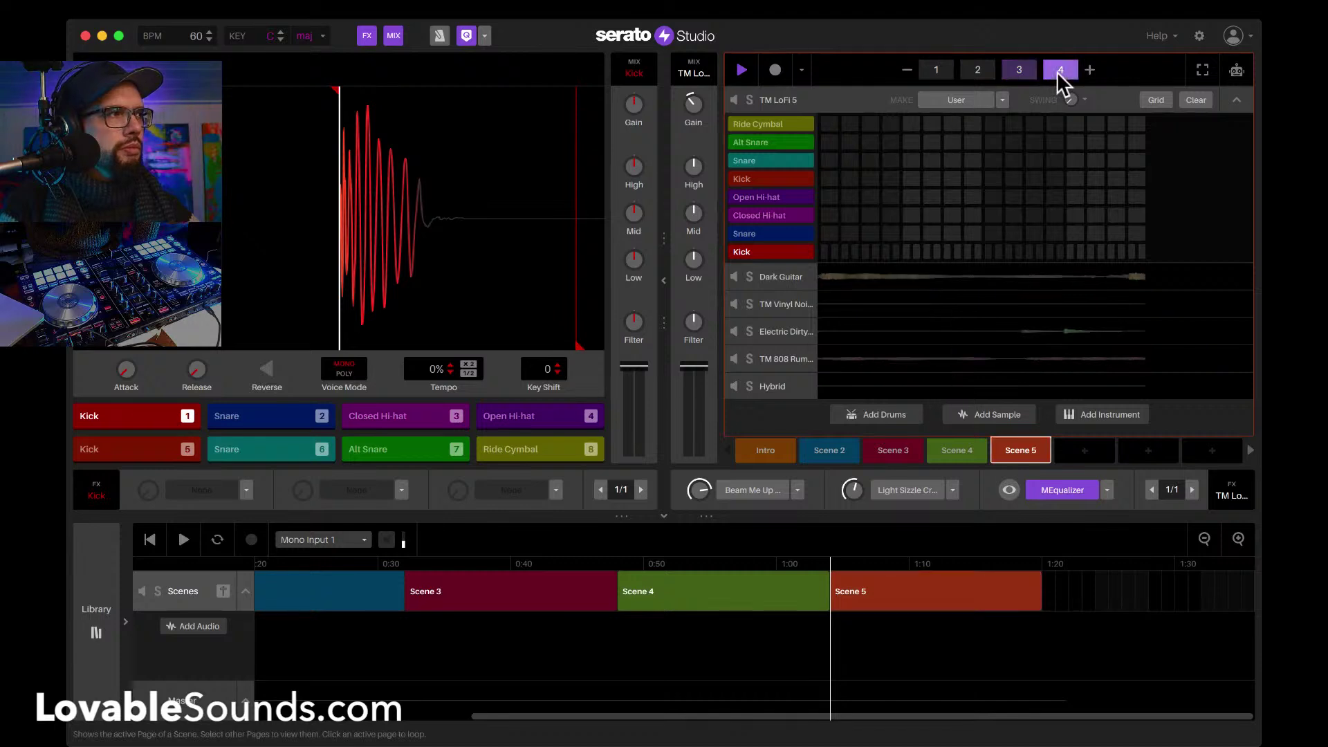
left_click(1075, 142)
left_click(1111, 252)
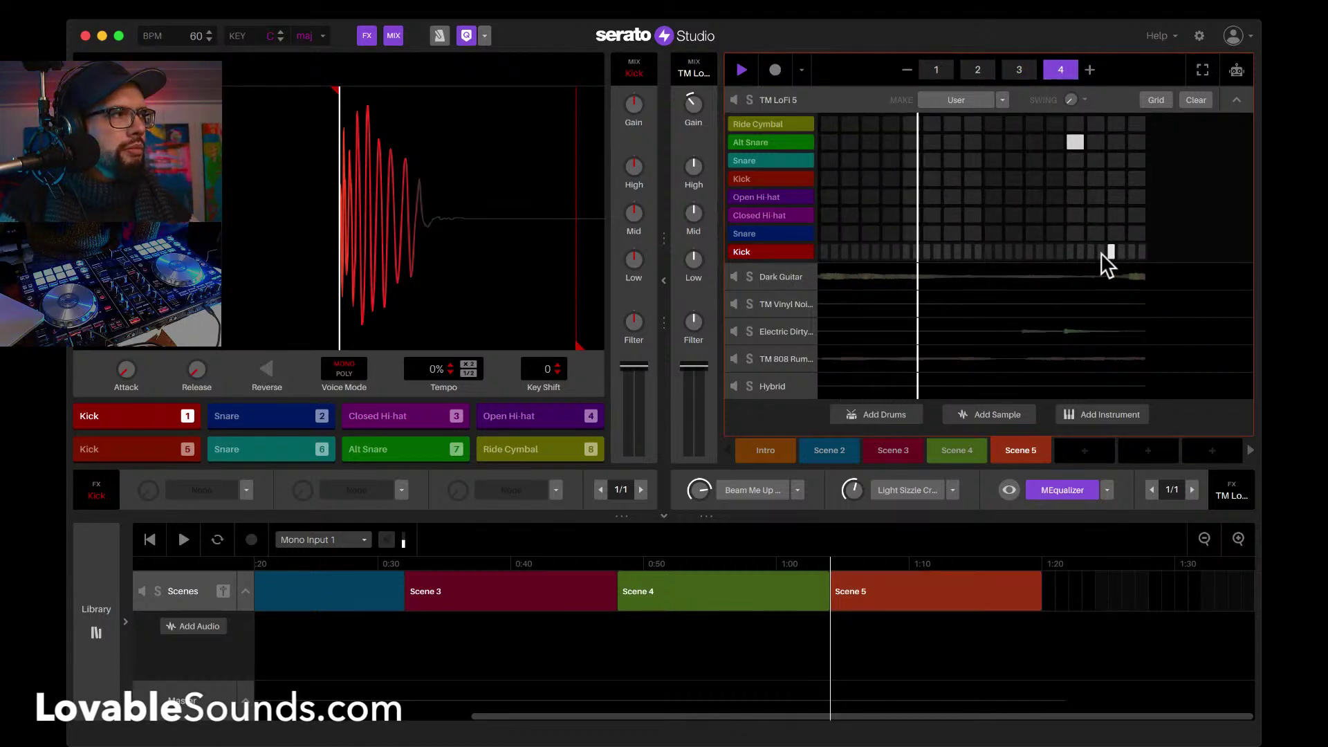
left_click(1050, 252)
left_click(1060, 252)
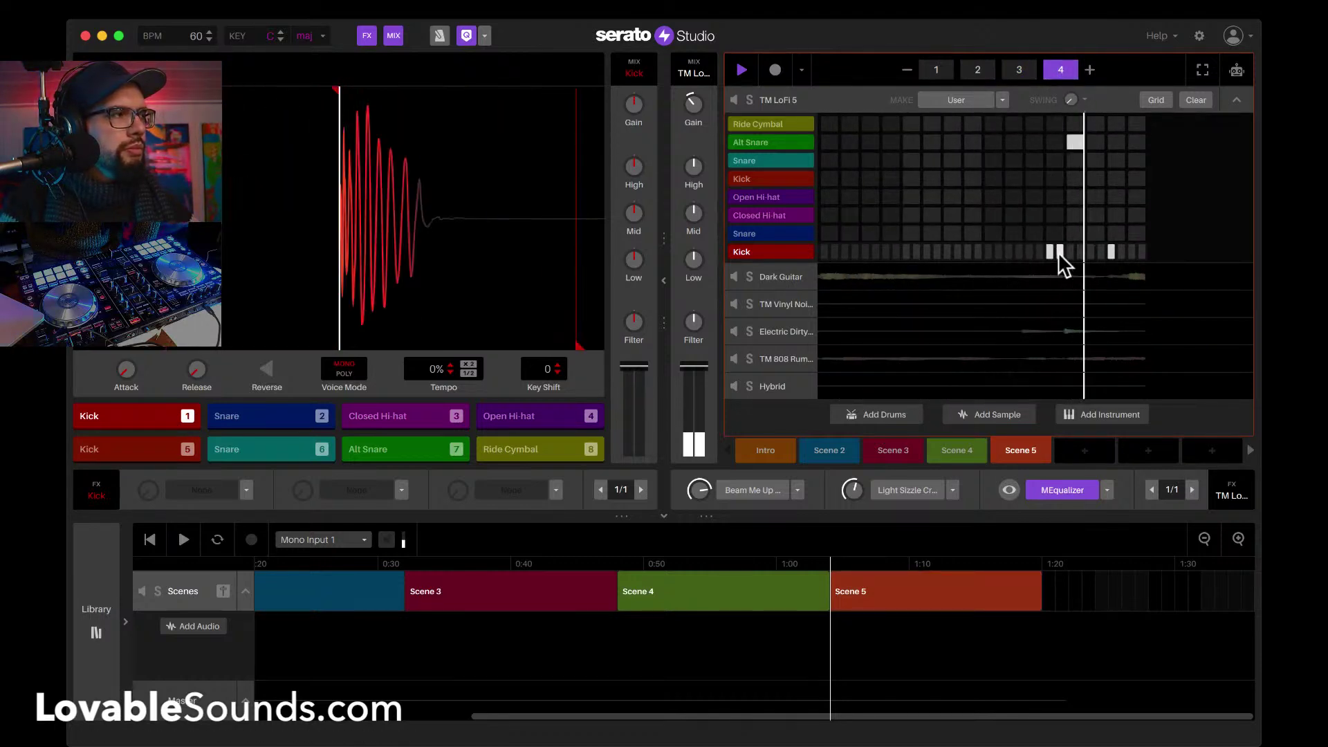
left_click(1059, 252)
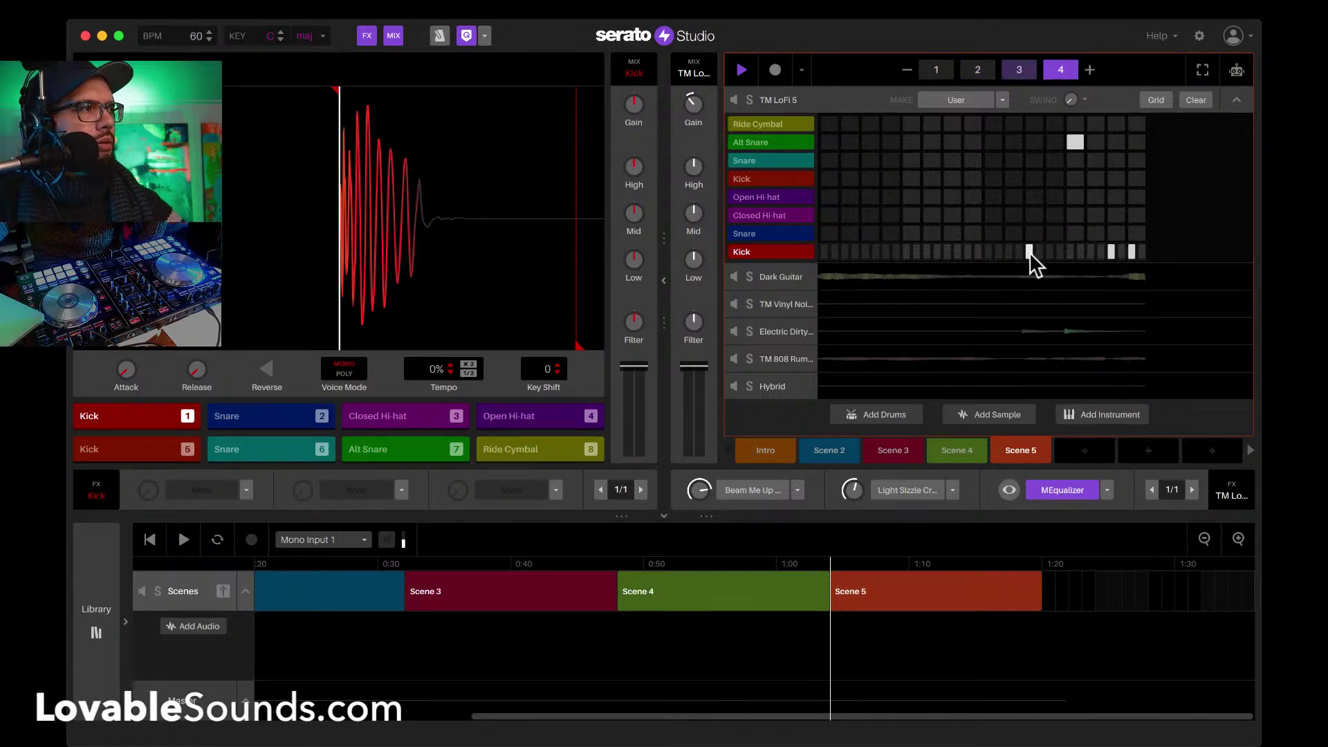
Step: Lower the velocity of the Kick hits on steps 11 and 16 of Scene 5's page 4
left_click_drag(1030, 252, 1031, 256)
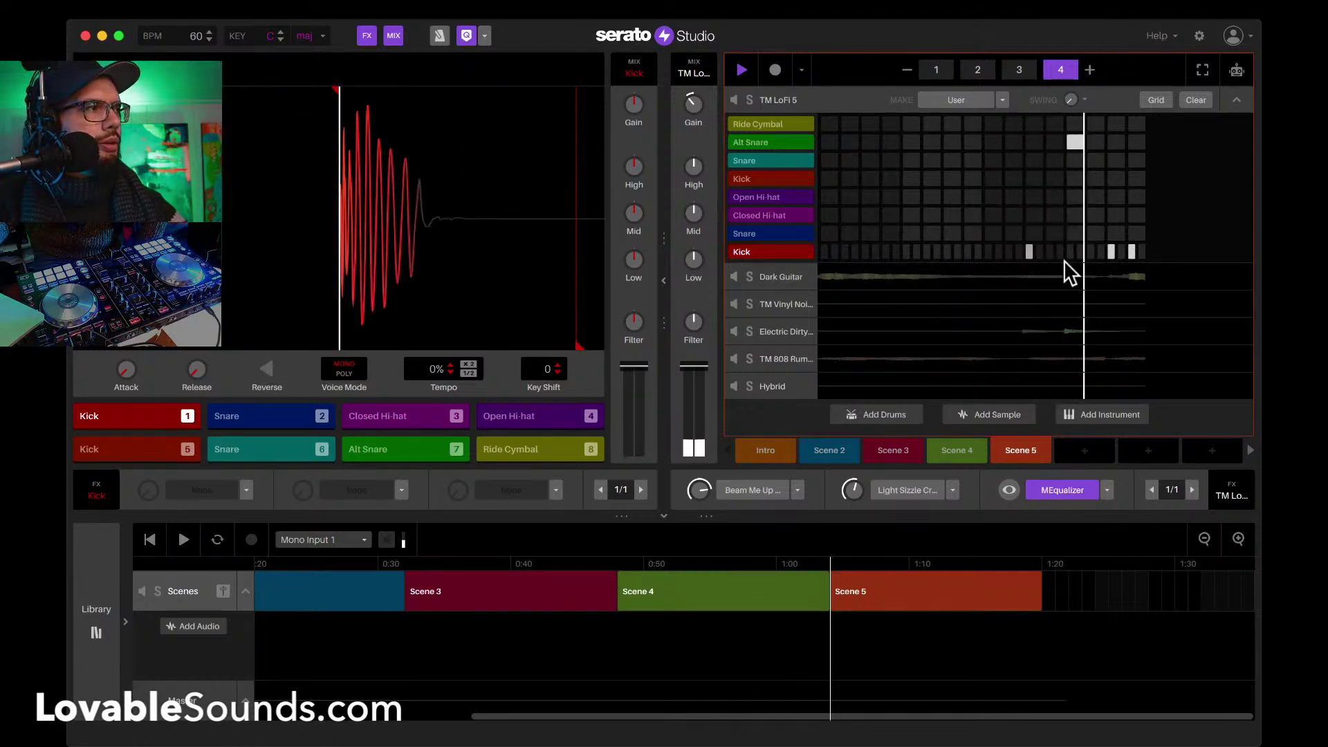
left_click(1132, 250)
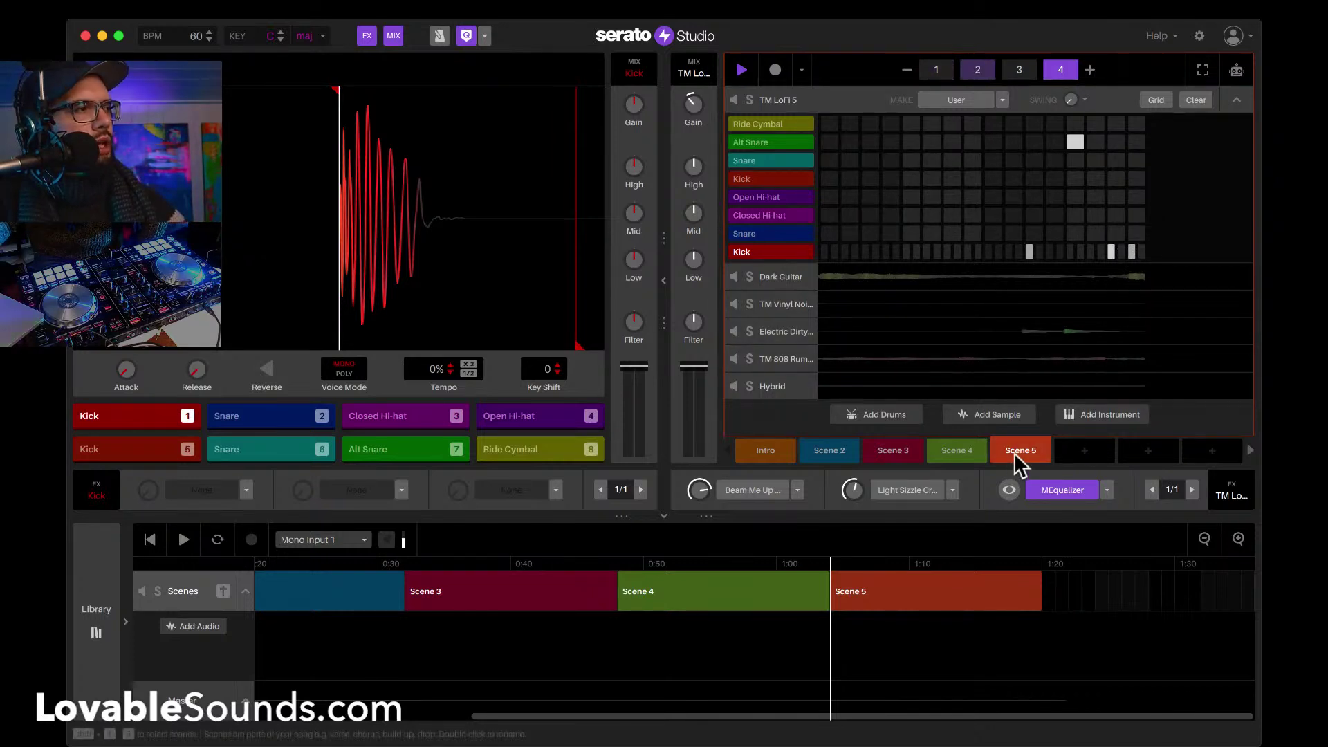
Step: Extend Scene 5 to eight pages and remove the Alt Snare and Kick fill hits from page 4
left_click(1090, 69)
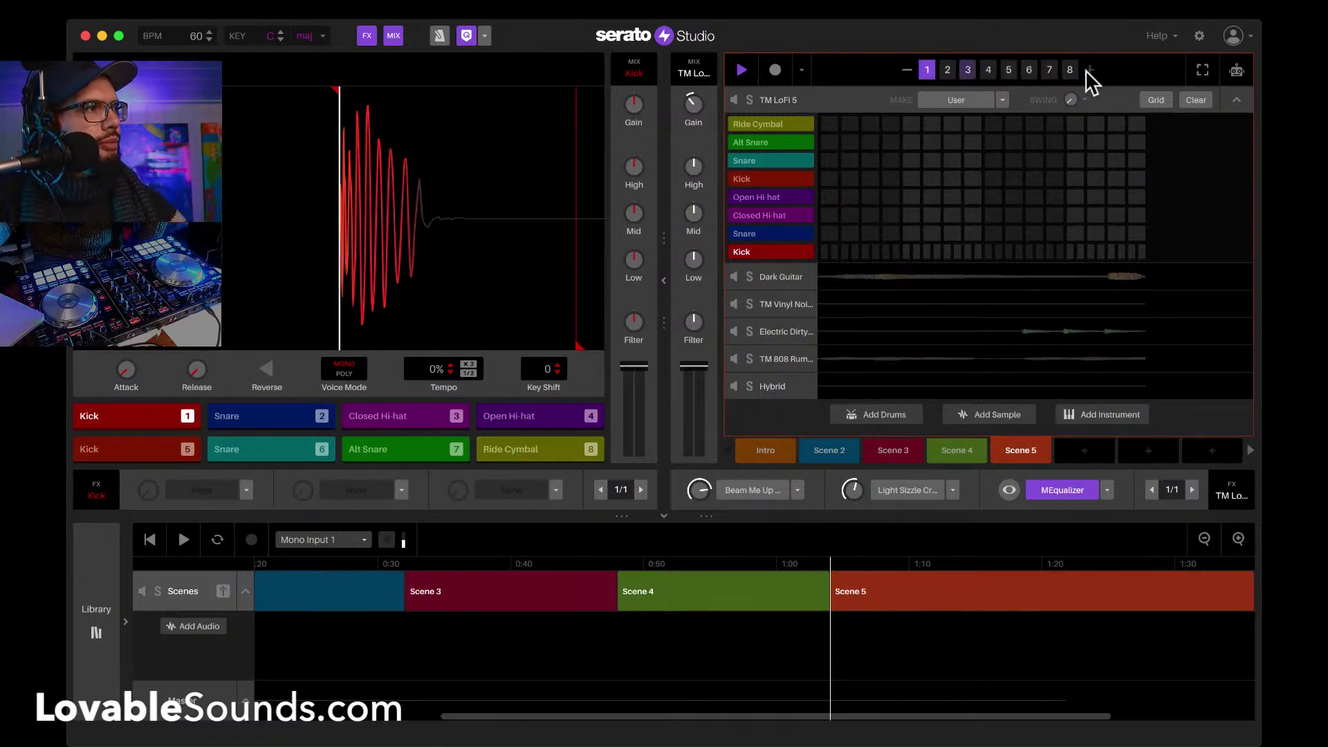
left_click(1076, 144)
left_click(1111, 252)
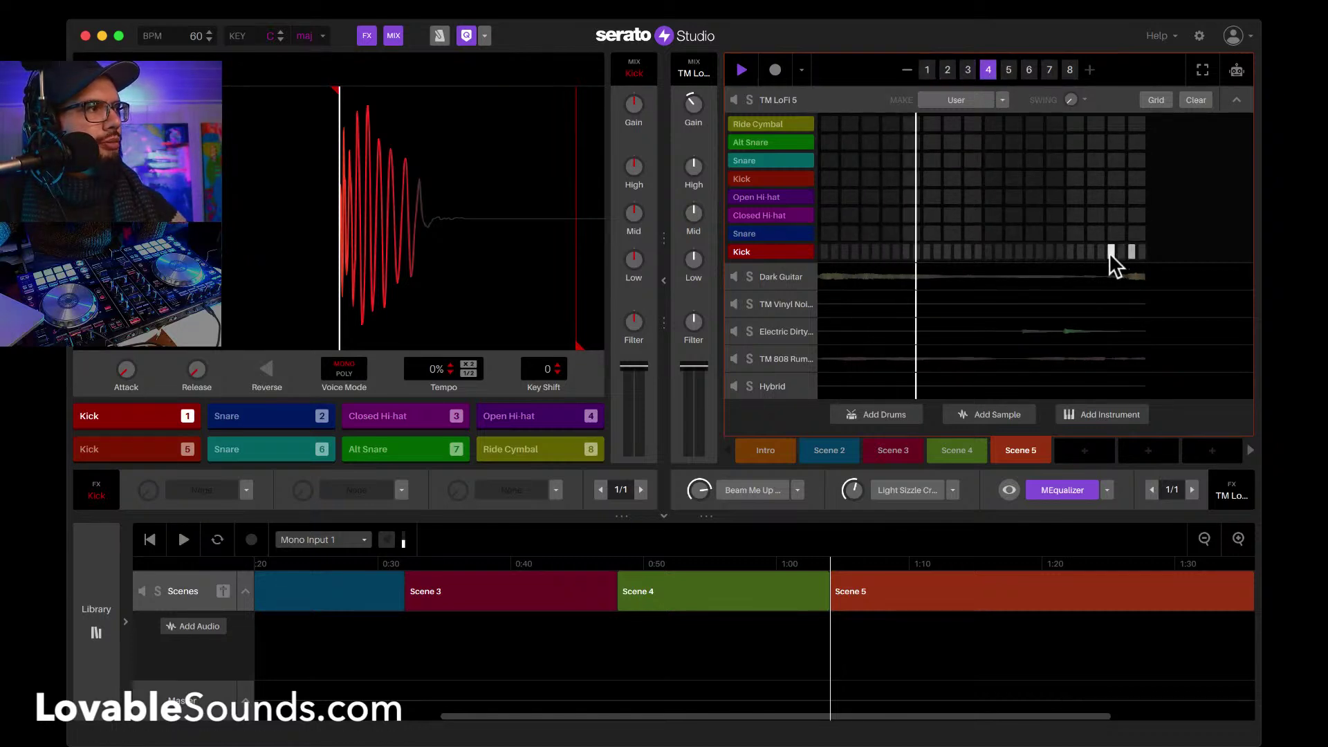
left_click(1133, 252)
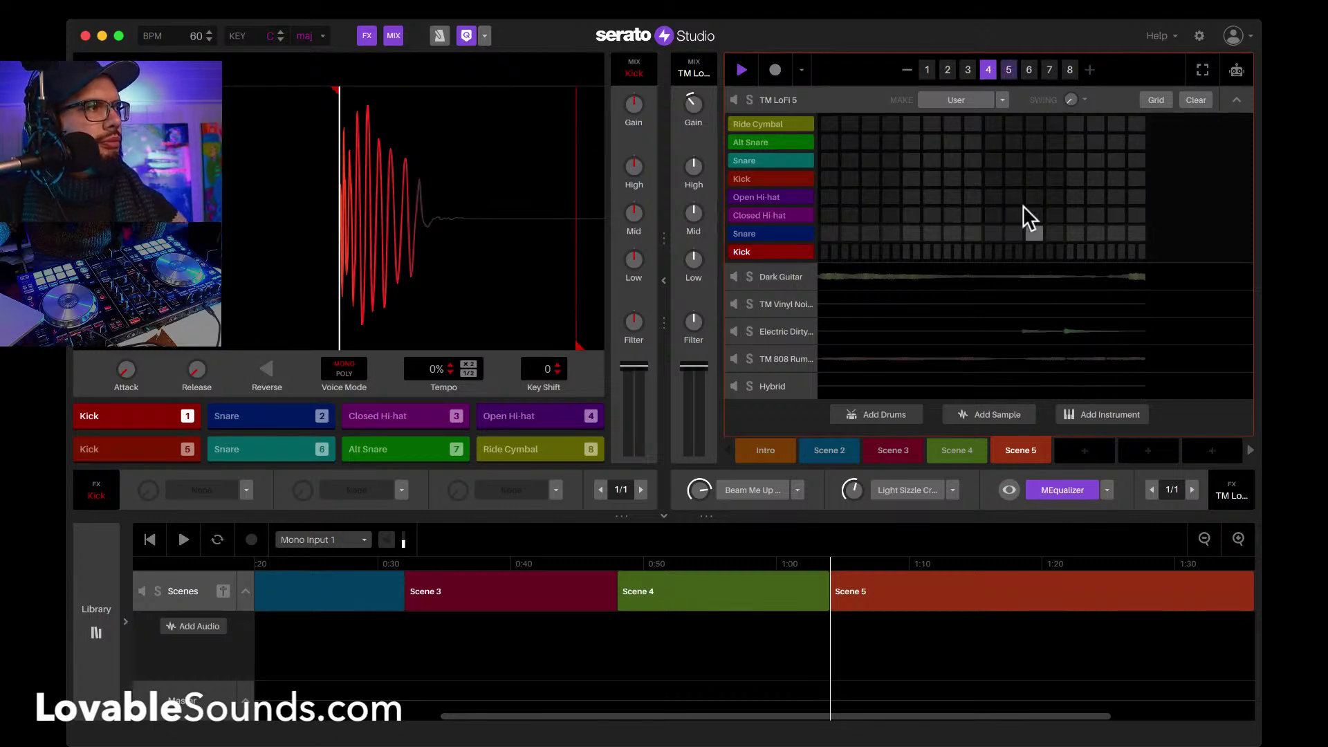
Step: Add a Closed Hi-hat hit on step 1 of pages 5 and 7 in Scene 5's TM LoFi 5 drums
left_click(1007, 69)
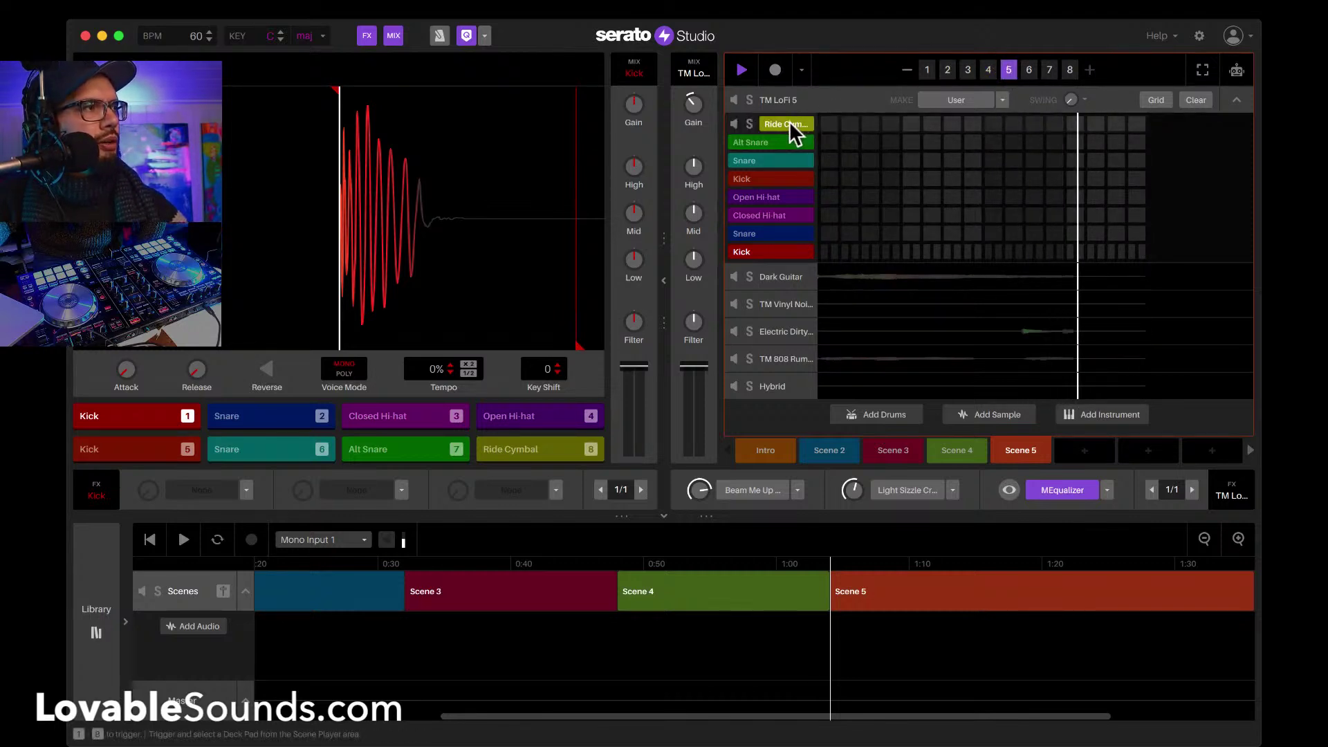
left_click(790, 121)
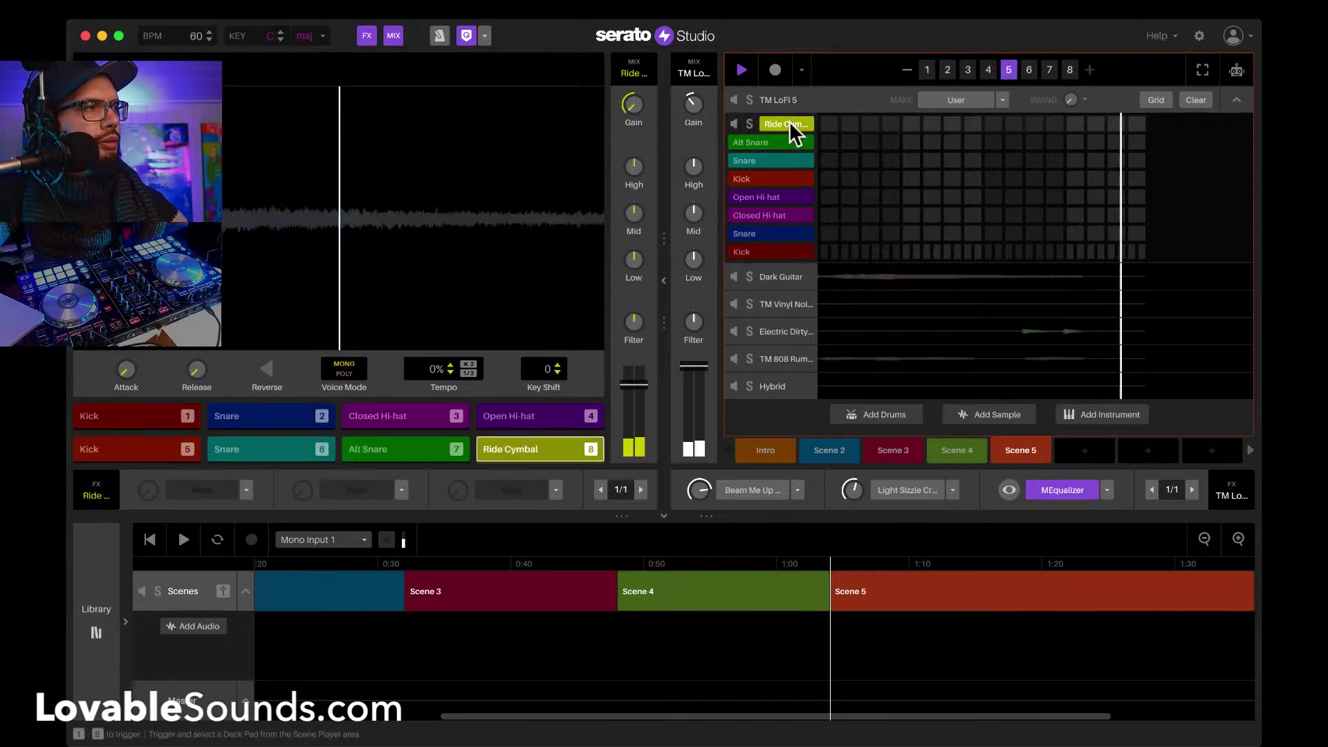
left_click(790, 213)
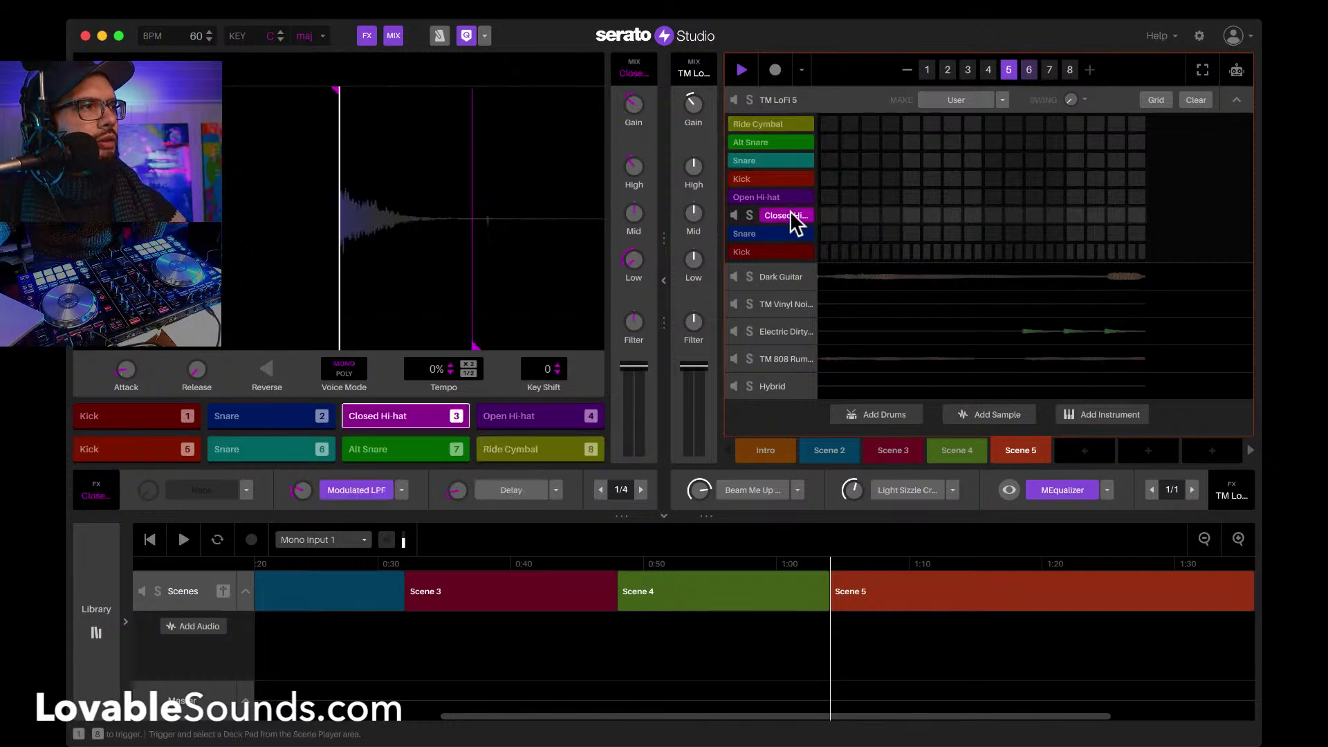
left_click(826, 214)
left_click(1048, 70)
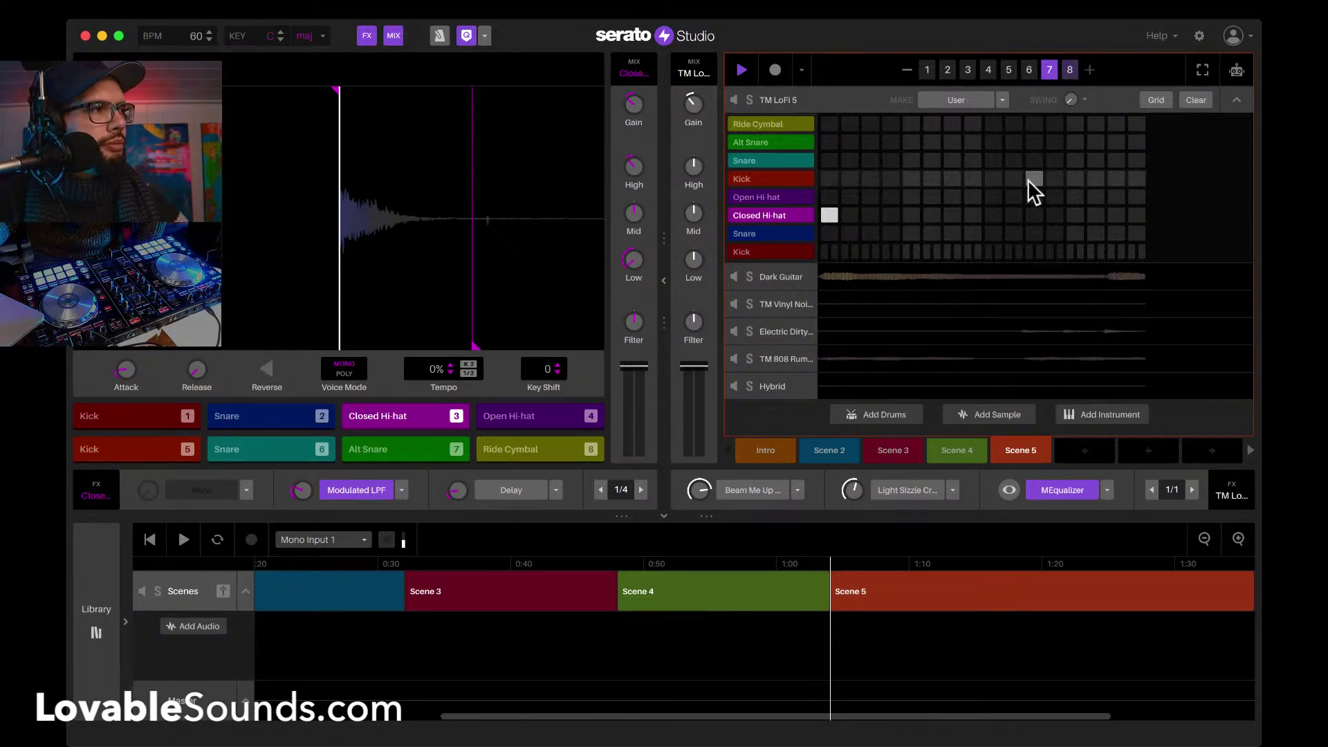
Step: Compare Scenes 3, 5 and 2, and place Scene 2 after Scene 5 on the song timeline
left_click(878, 451)
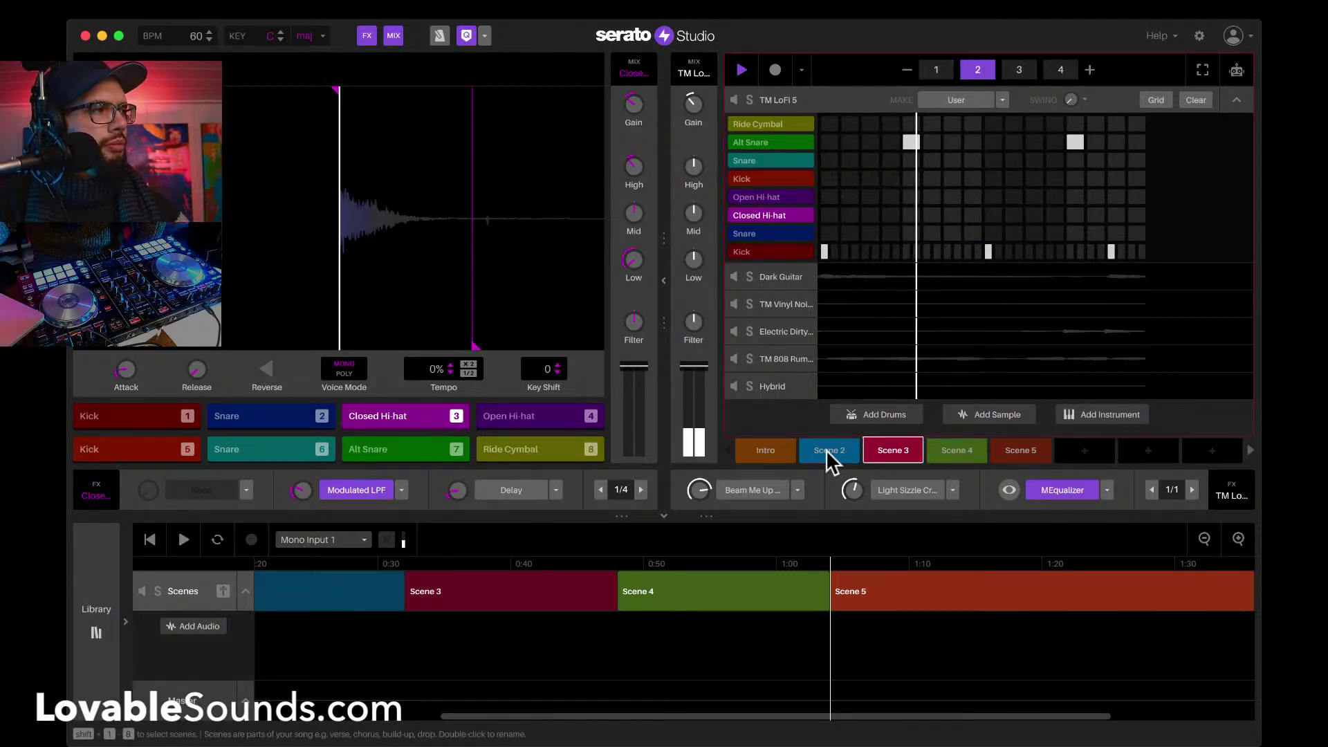
scroll(909, 587, "right", 5)
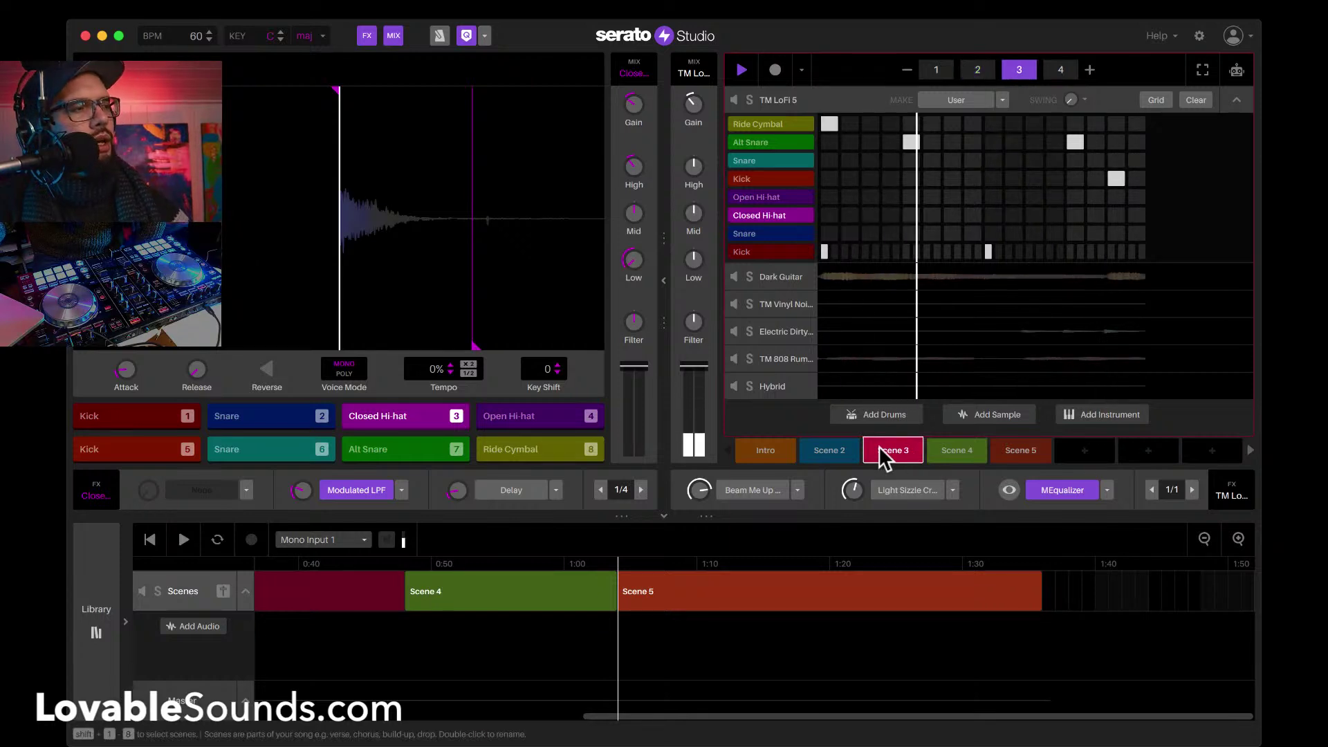
left_click(1017, 453)
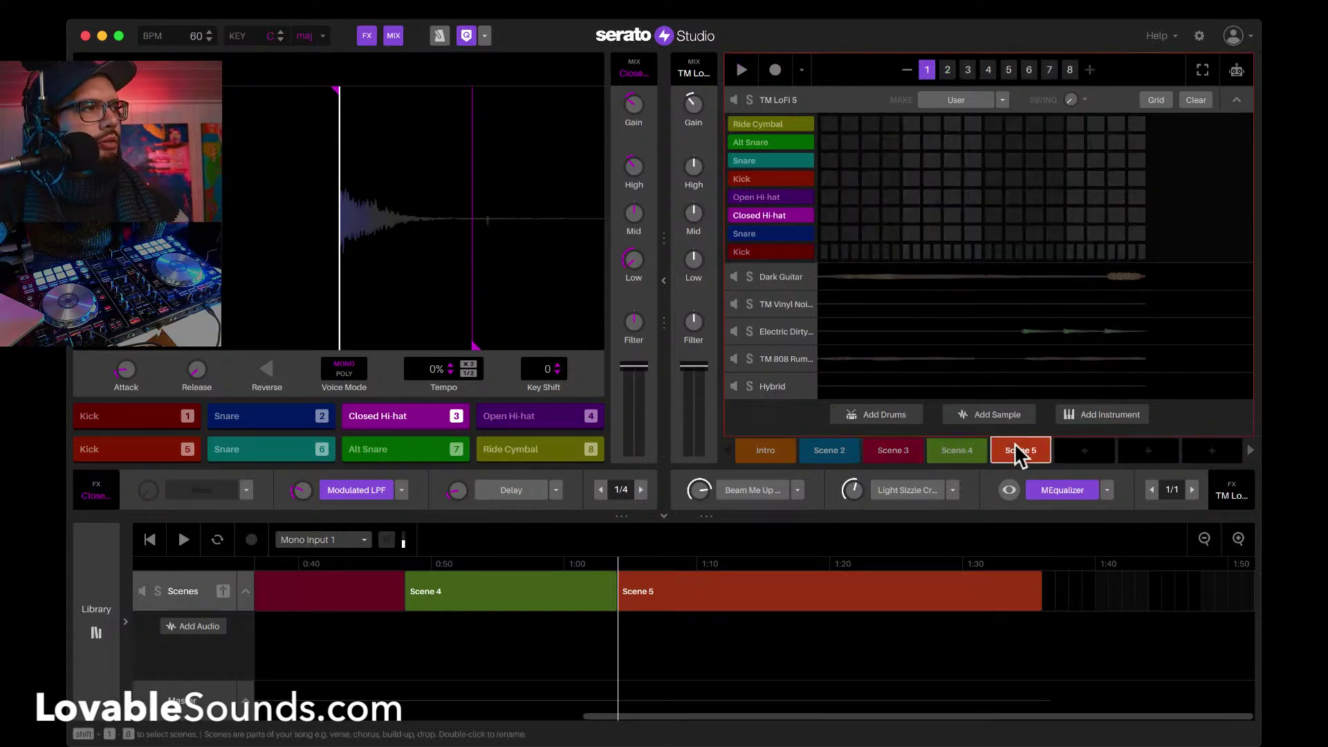
left_click(830, 450)
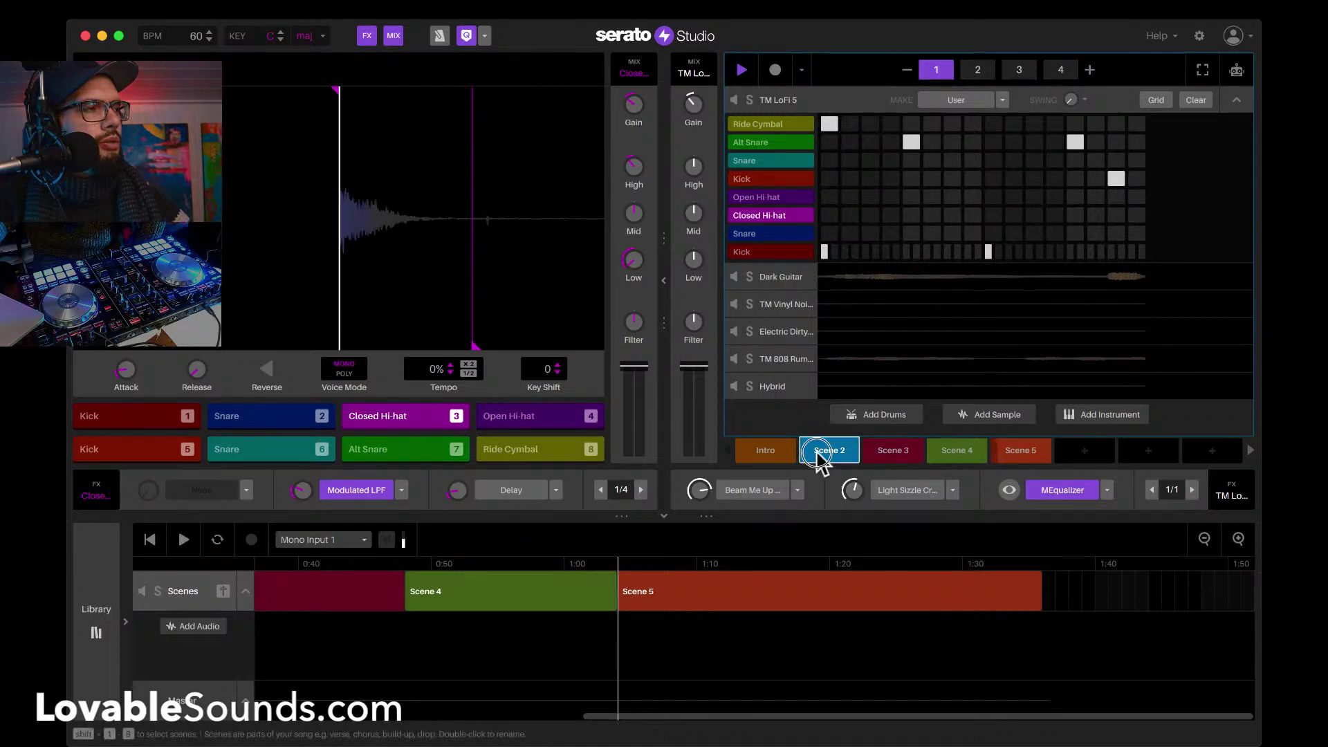
left_click_drag(818, 453, 1071, 594)
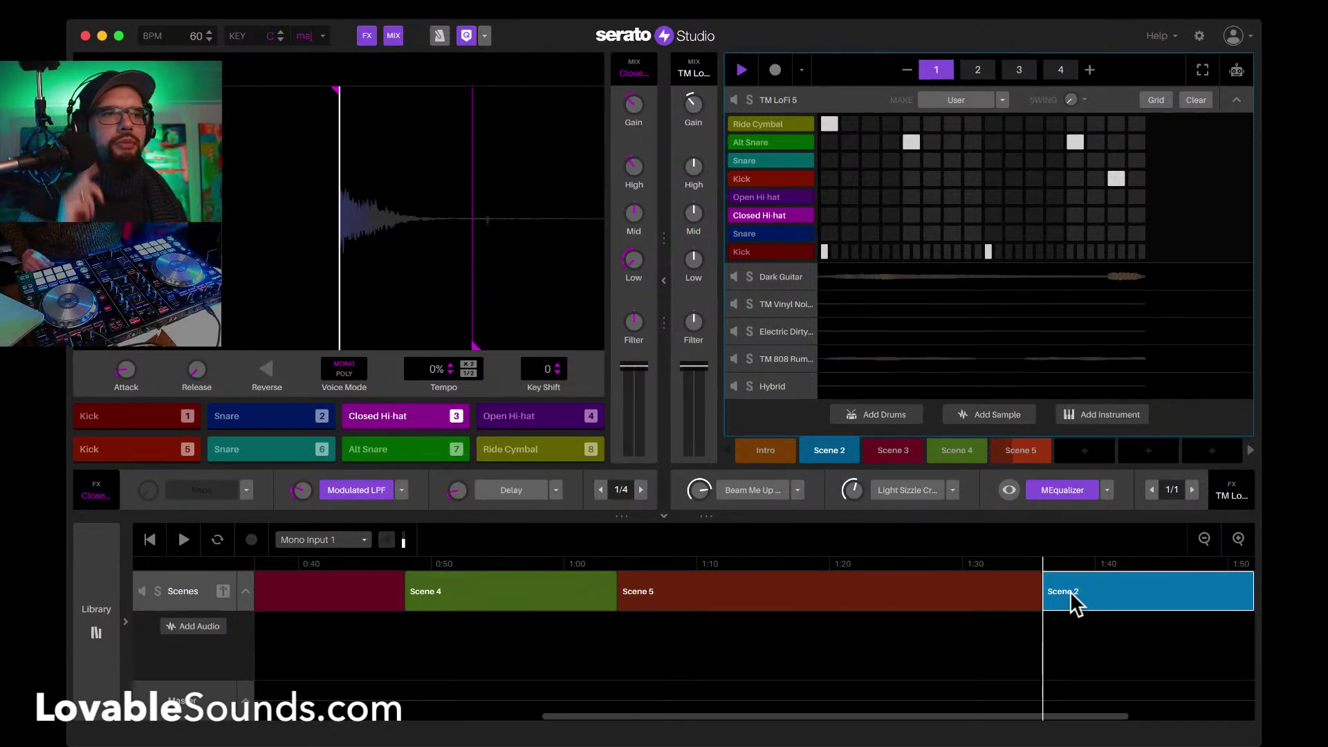
Step: Place Scene 4 twice in a row after the second Scene 2 on the song timeline
scroll(902, 645, "right", 5)
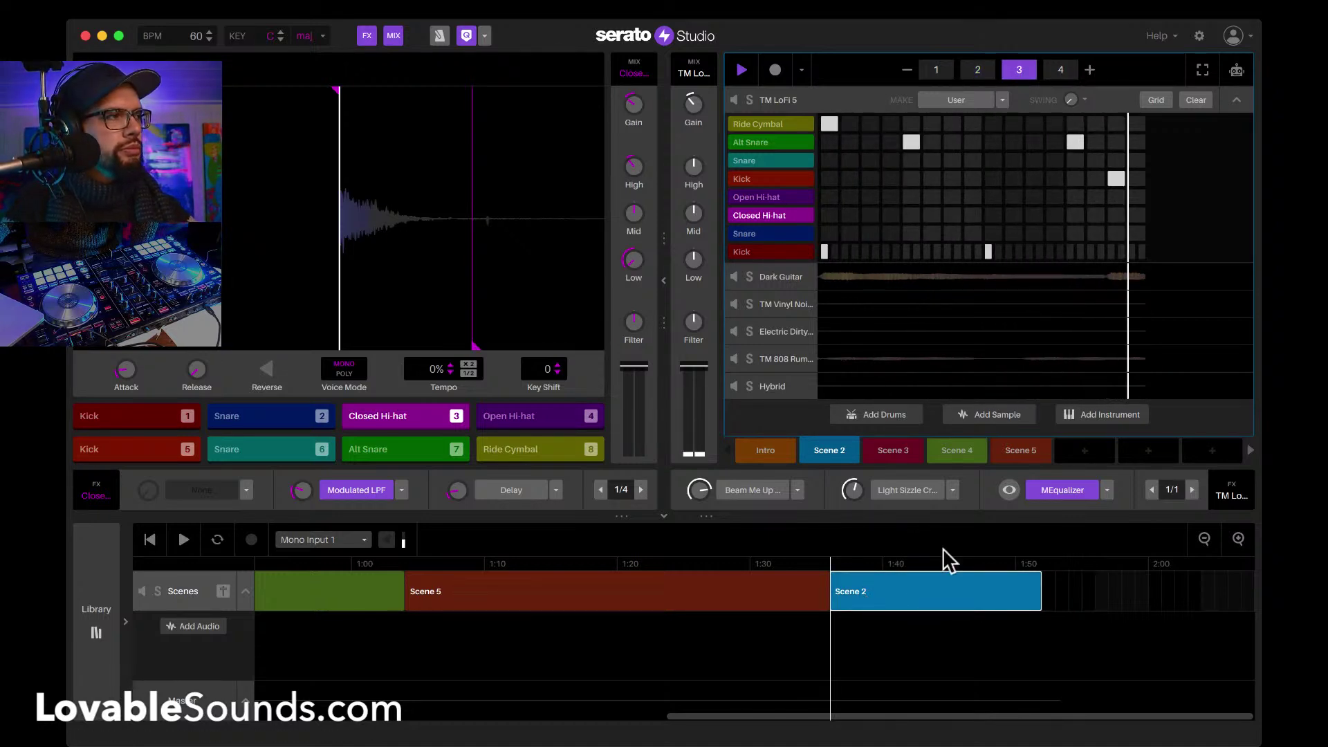
left_click(957, 451)
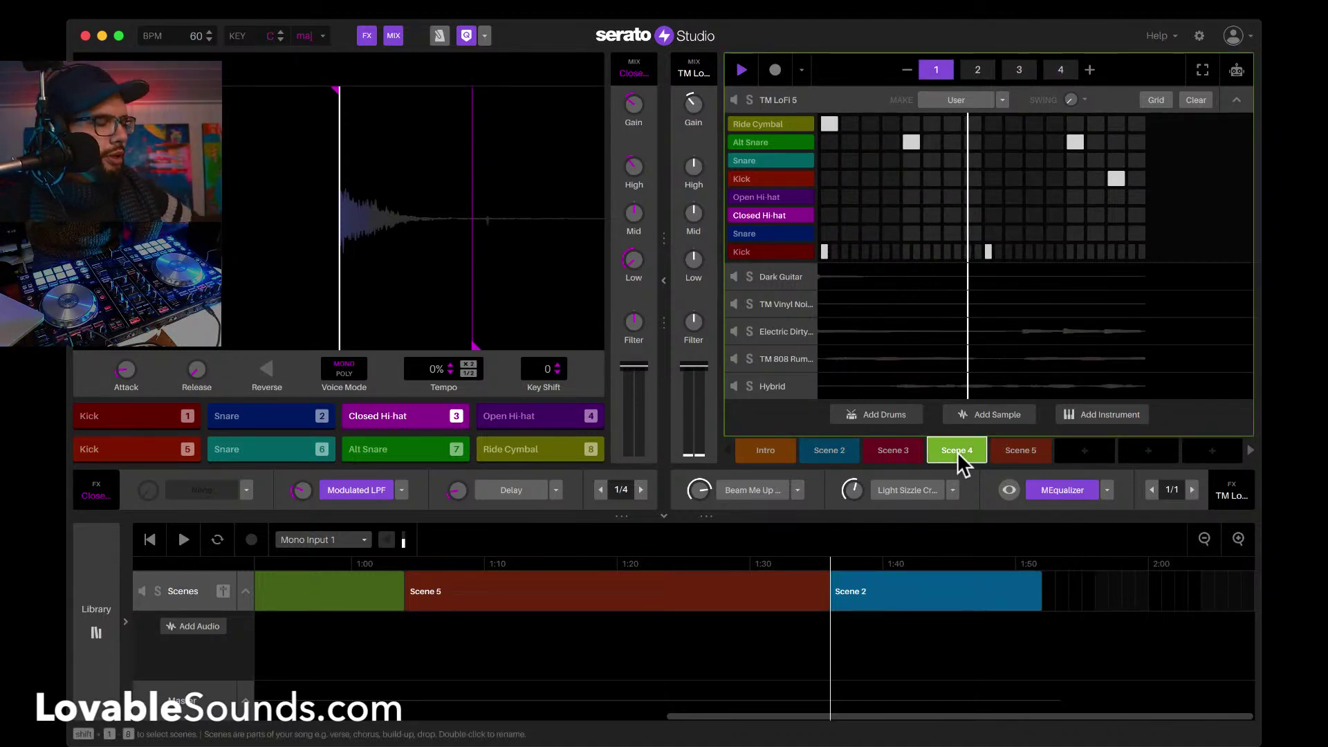
left_click_drag(999, 512, 1076, 591)
scroll(934, 592, "right", 3)
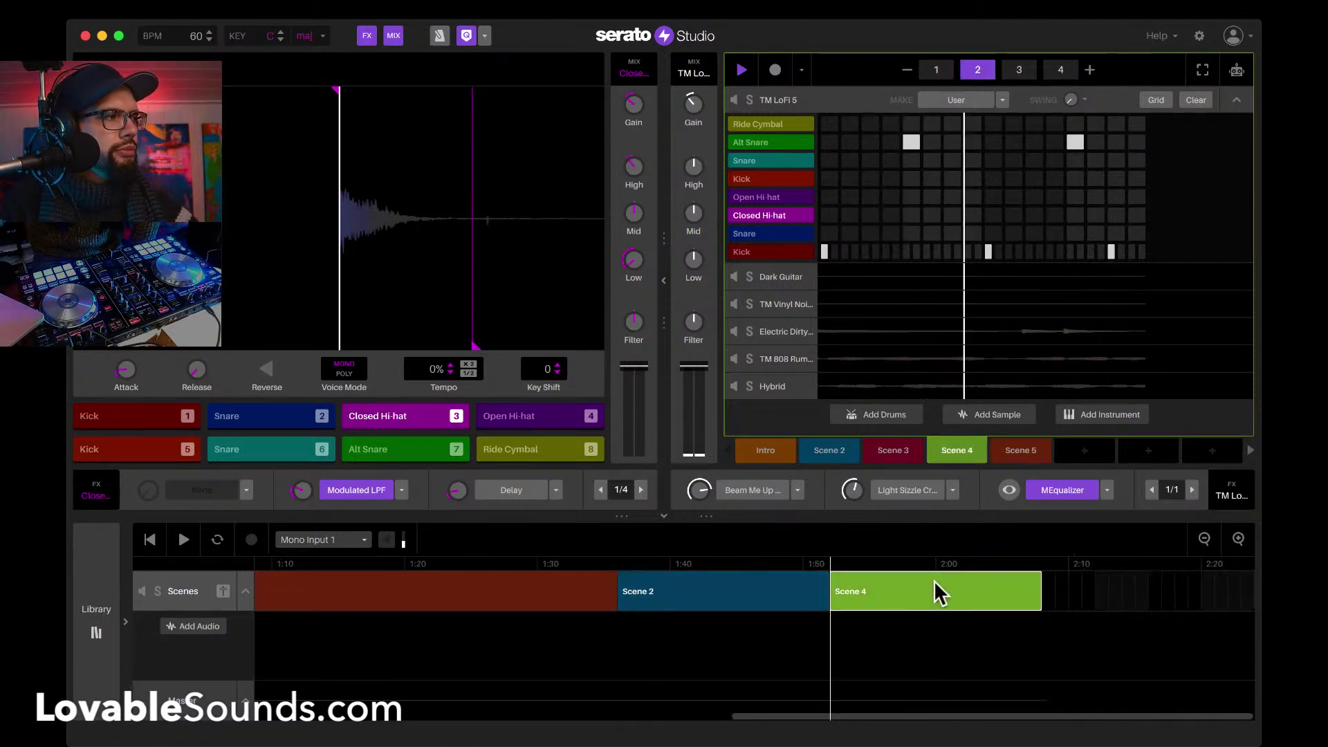
left_click_drag(990, 497, 1068, 587)
scroll(948, 605, "right", 3)
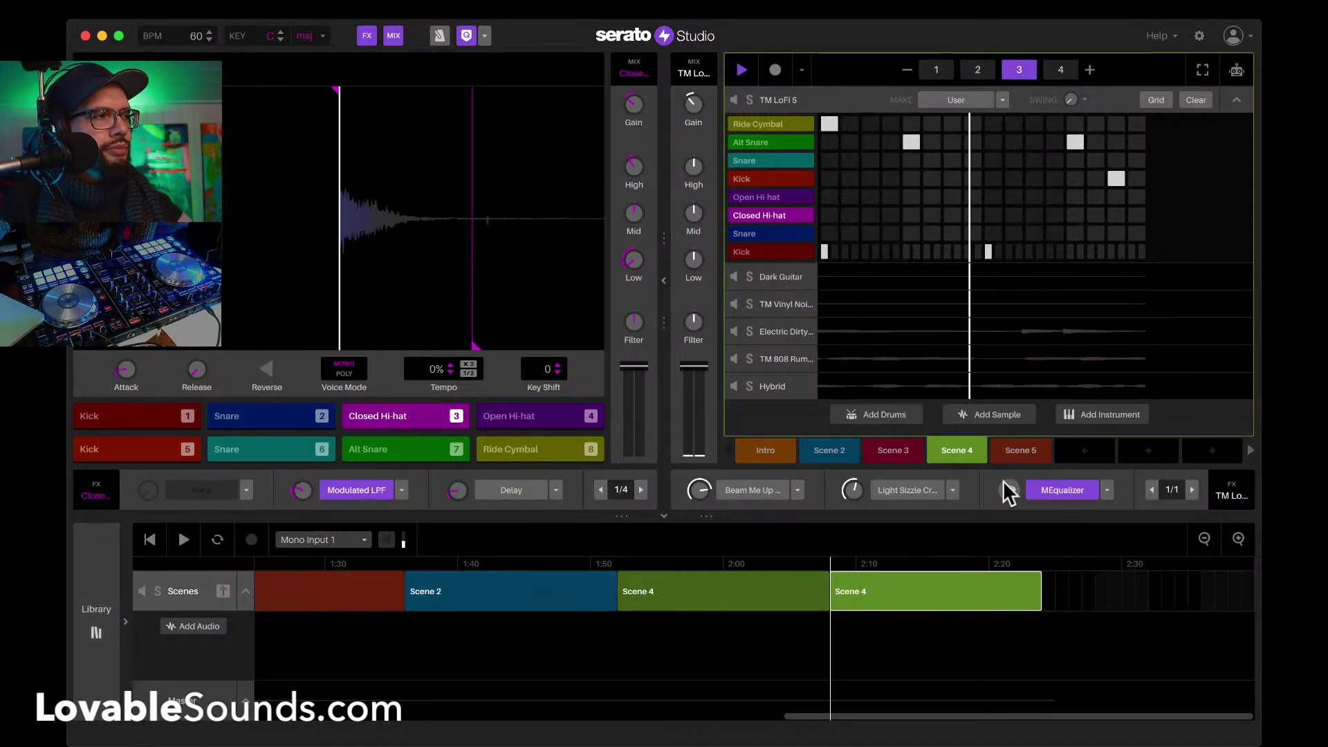
Step: Create Scene 6 as a copy of Scene 4 and place it after the last Scene 4 on the timeline
left_click(1099, 450)
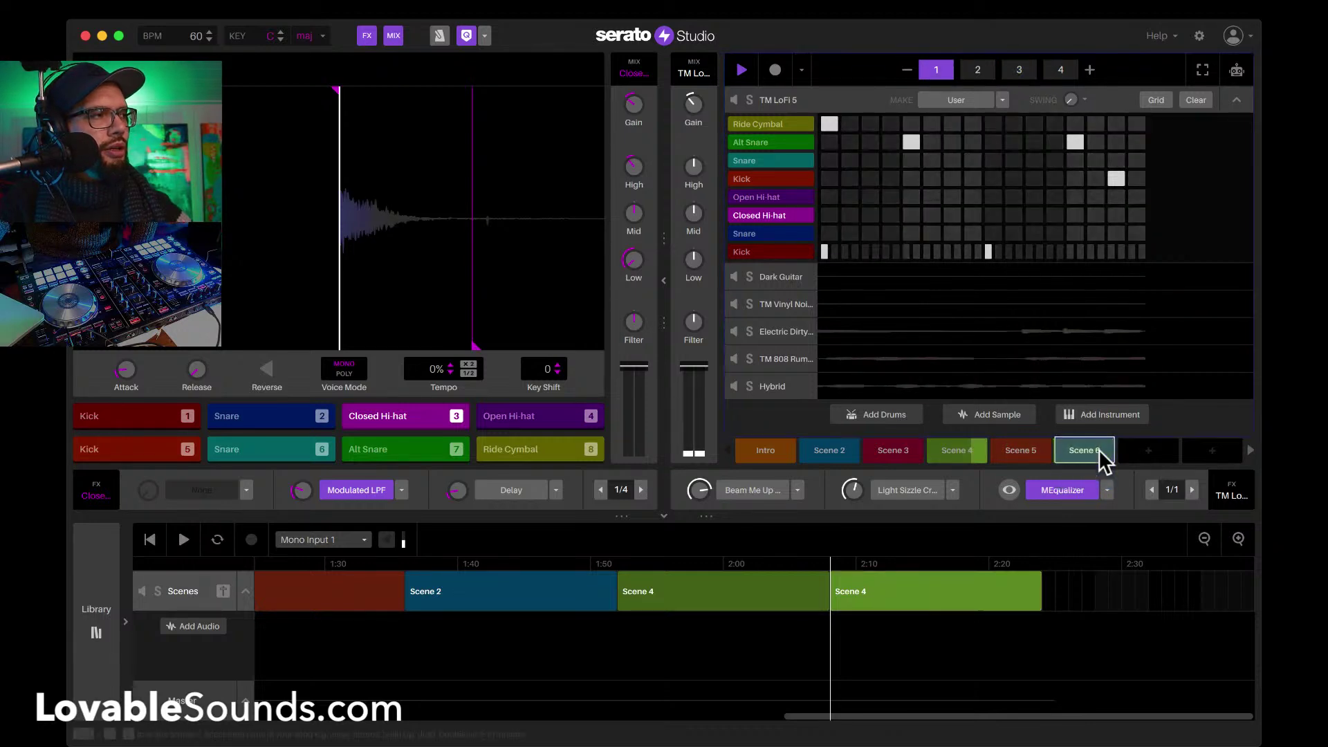
left_click_drag(1100, 541, 1097, 590)
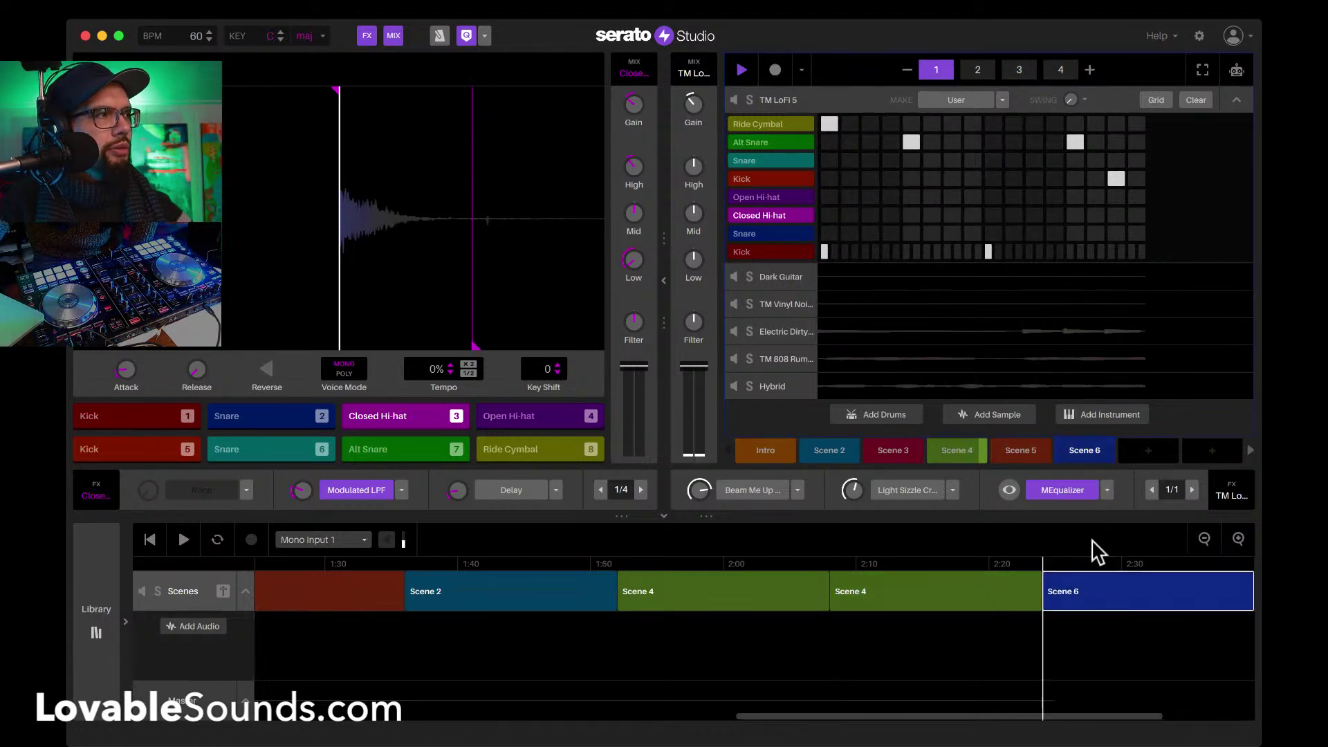
Step: Clear the TM LoFi 5 drum pattern in Scene 6, leave the deck unmuted and check page 2
left_click(730, 101)
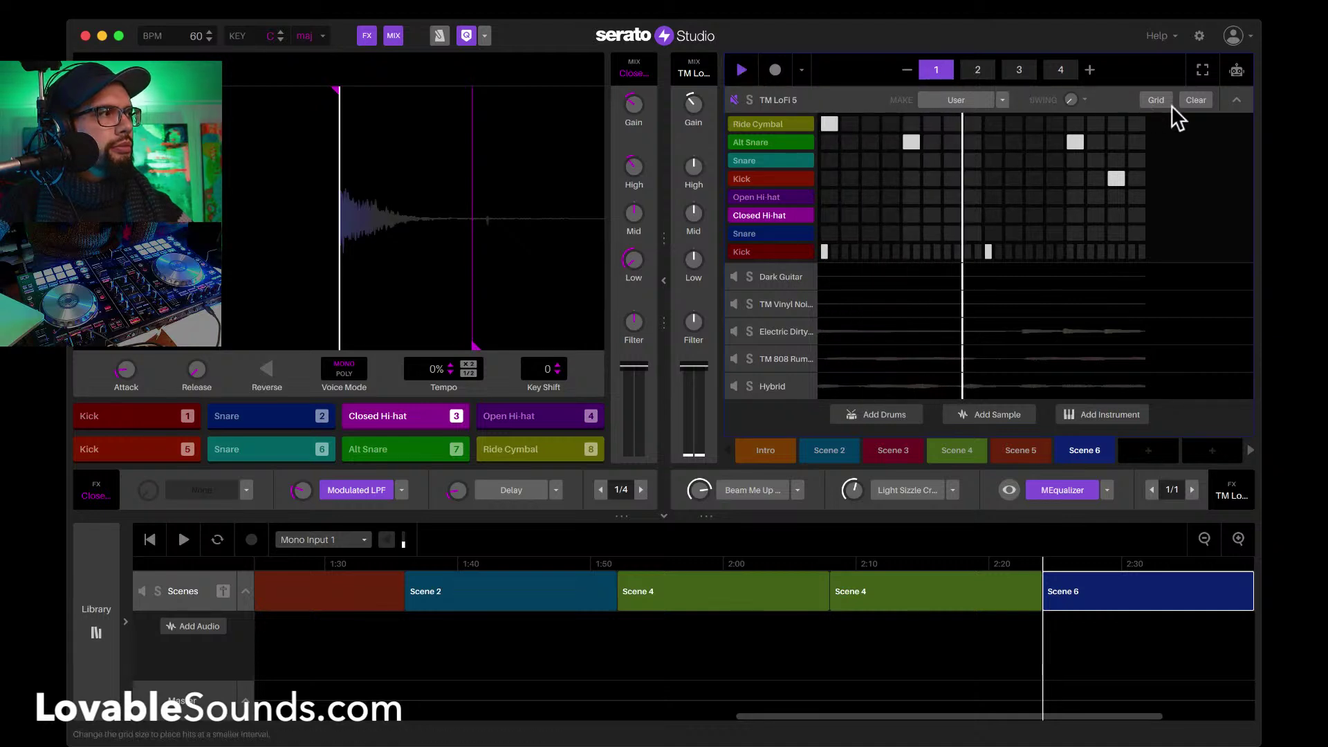
left_click(1190, 101)
left_click(734, 100)
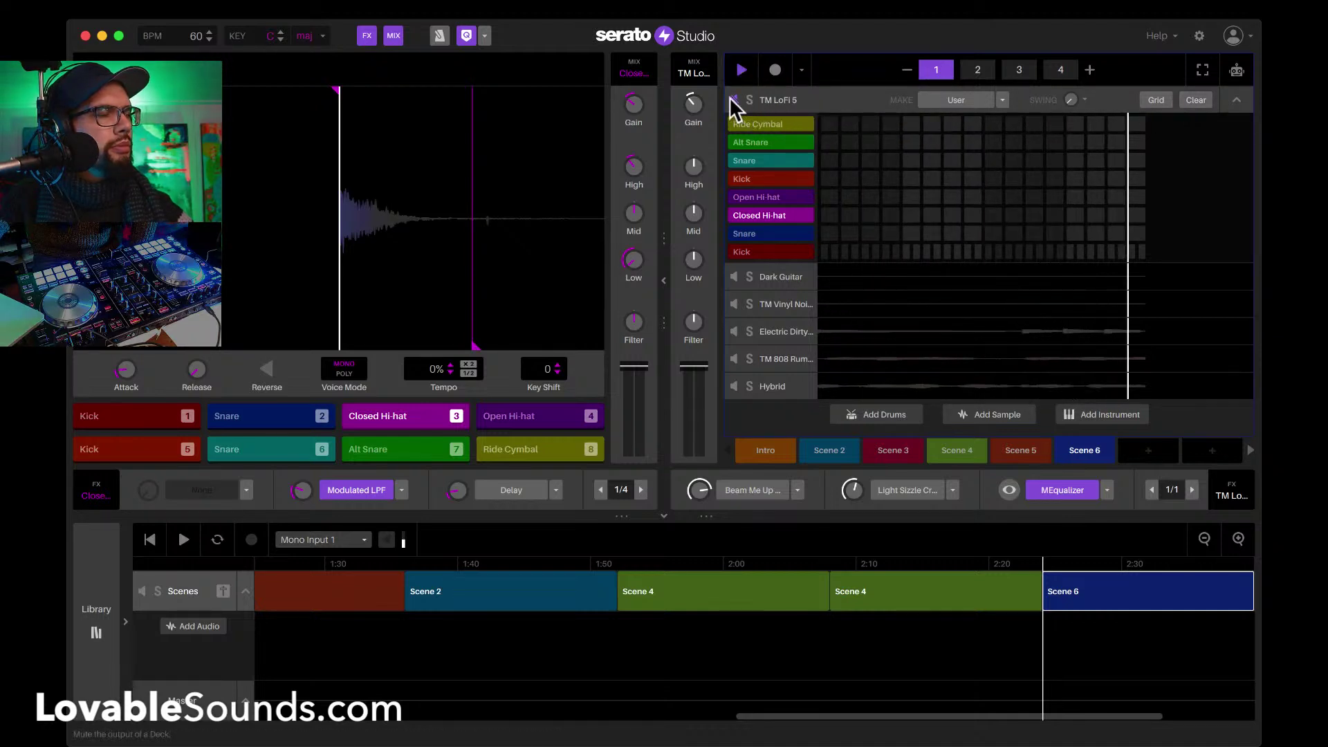
left_click(977, 70)
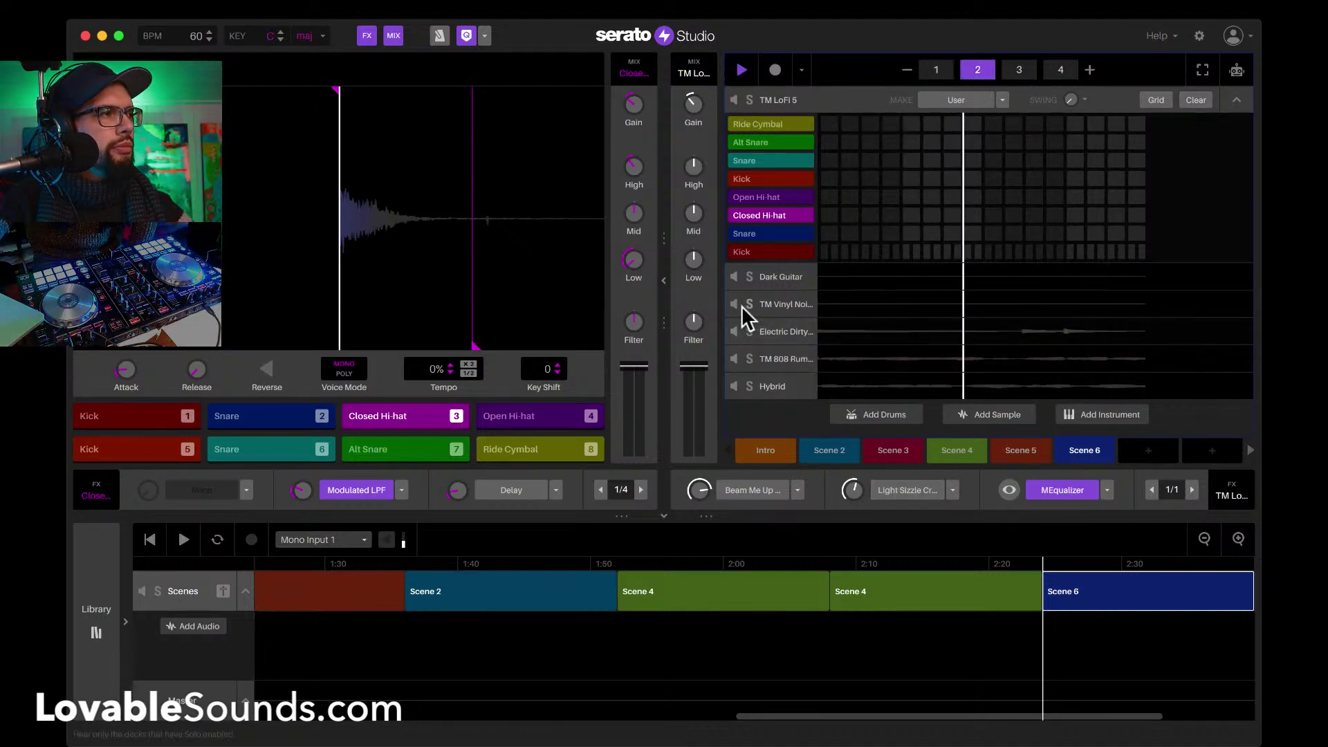
Step: On page 2 of Scene 6's Electric Dirty Vintage MKII Piano, delete the long D note that follows the C4 note
left_click(782, 334)
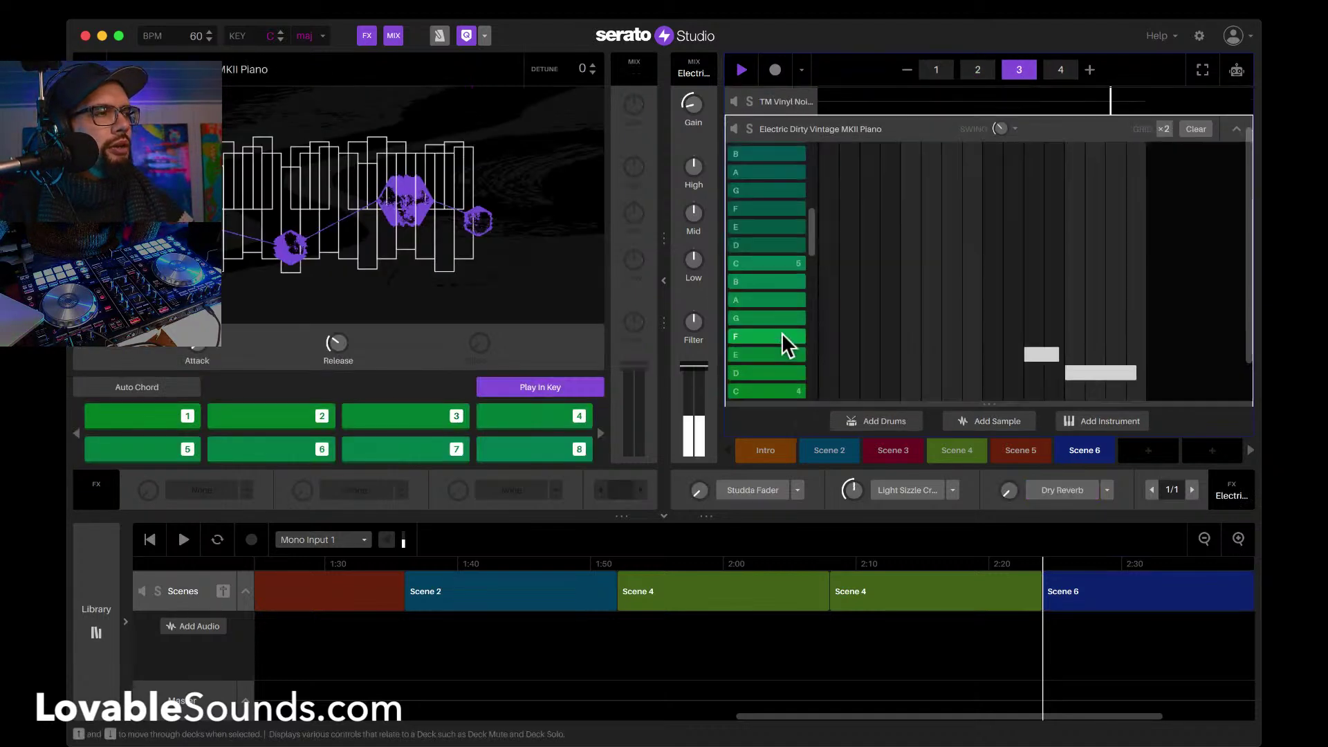
left_click(979, 69)
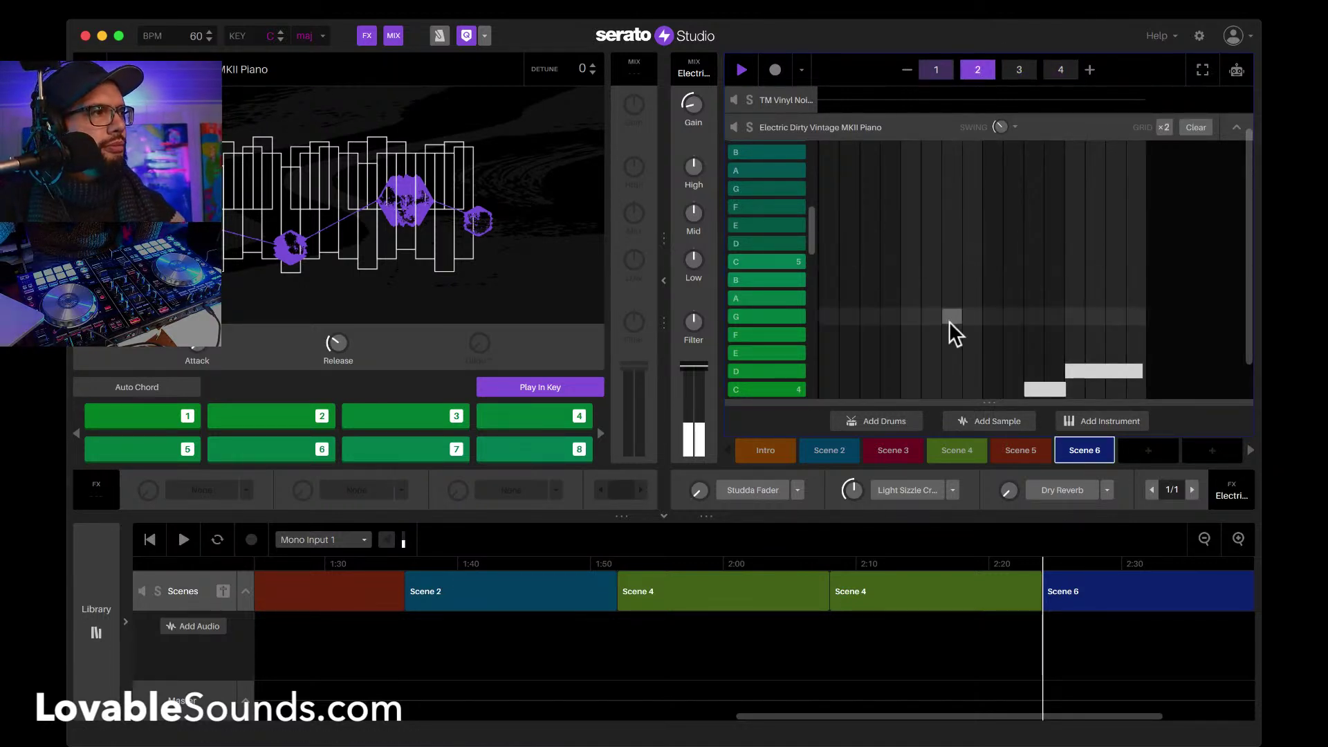
scroll(949, 321, "down", 1)
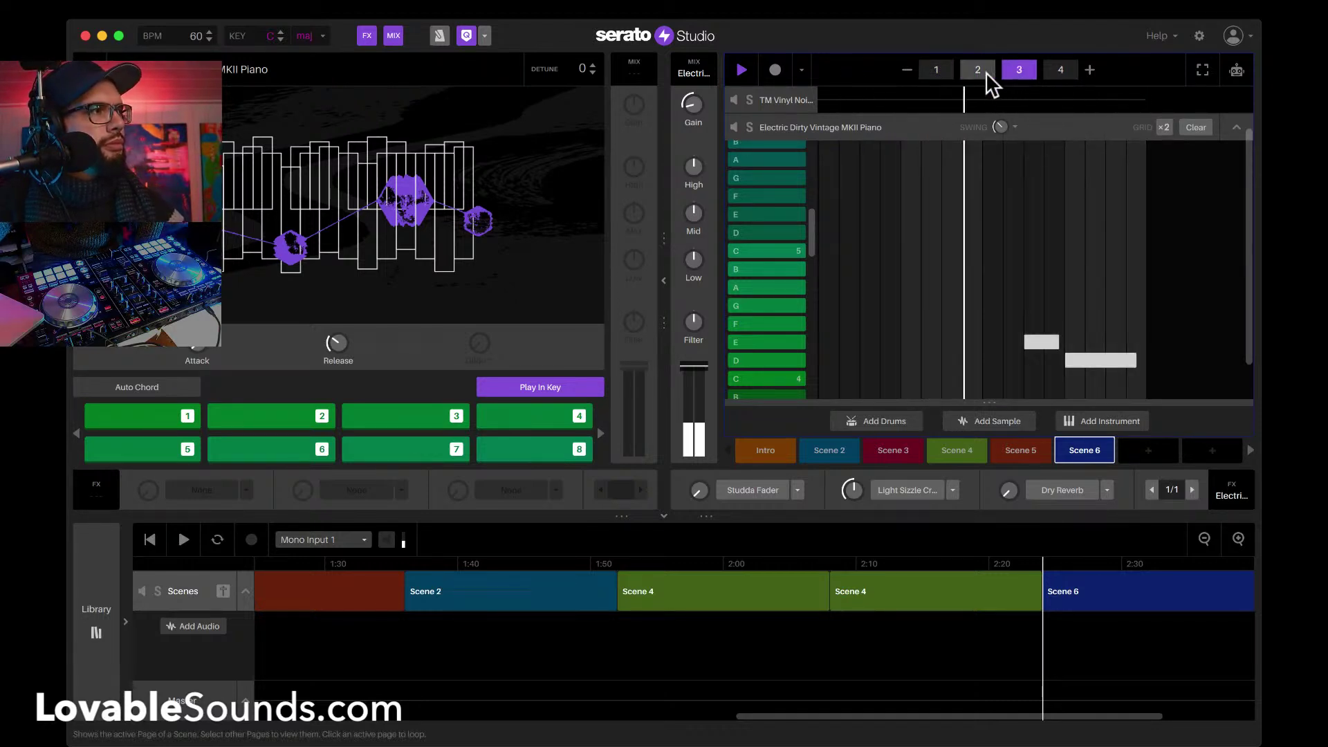
left_click(978, 70)
left_click_drag(1062, 284, 1095, 357)
left_click(1094, 357)
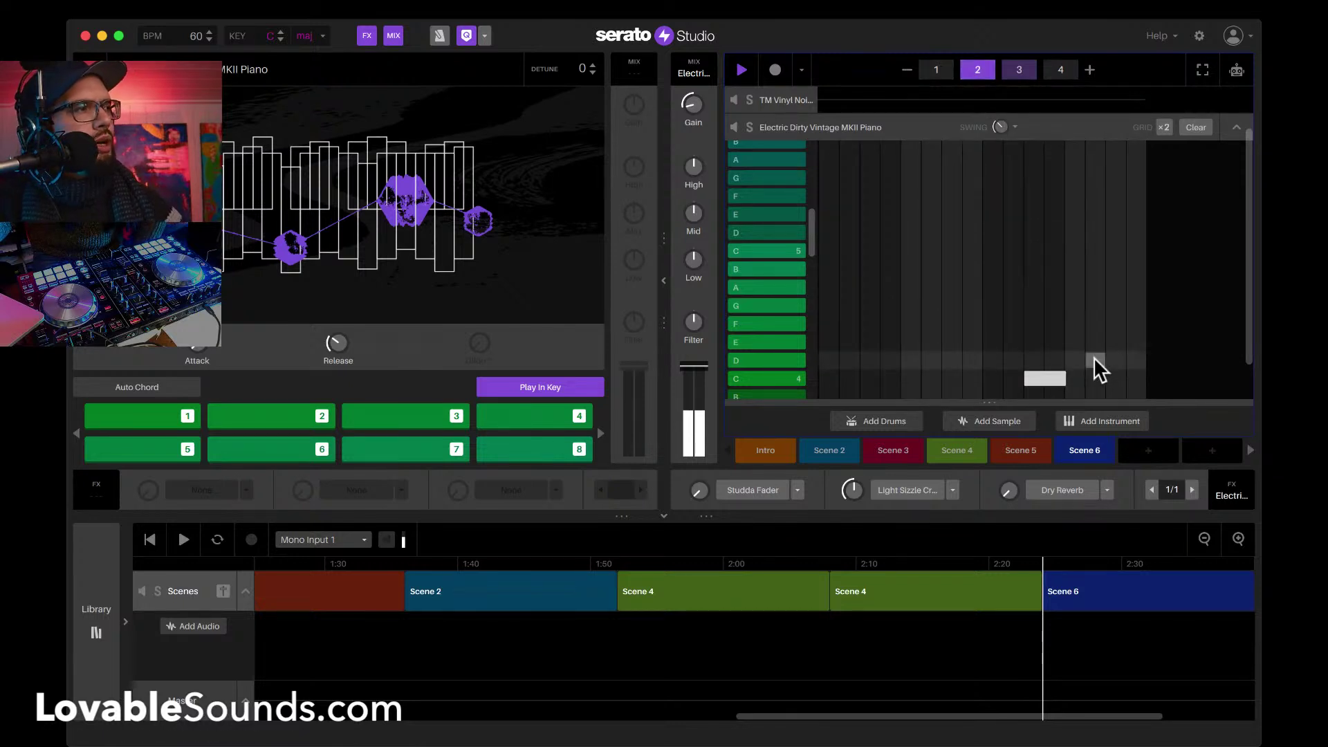
left_click(1039, 381)
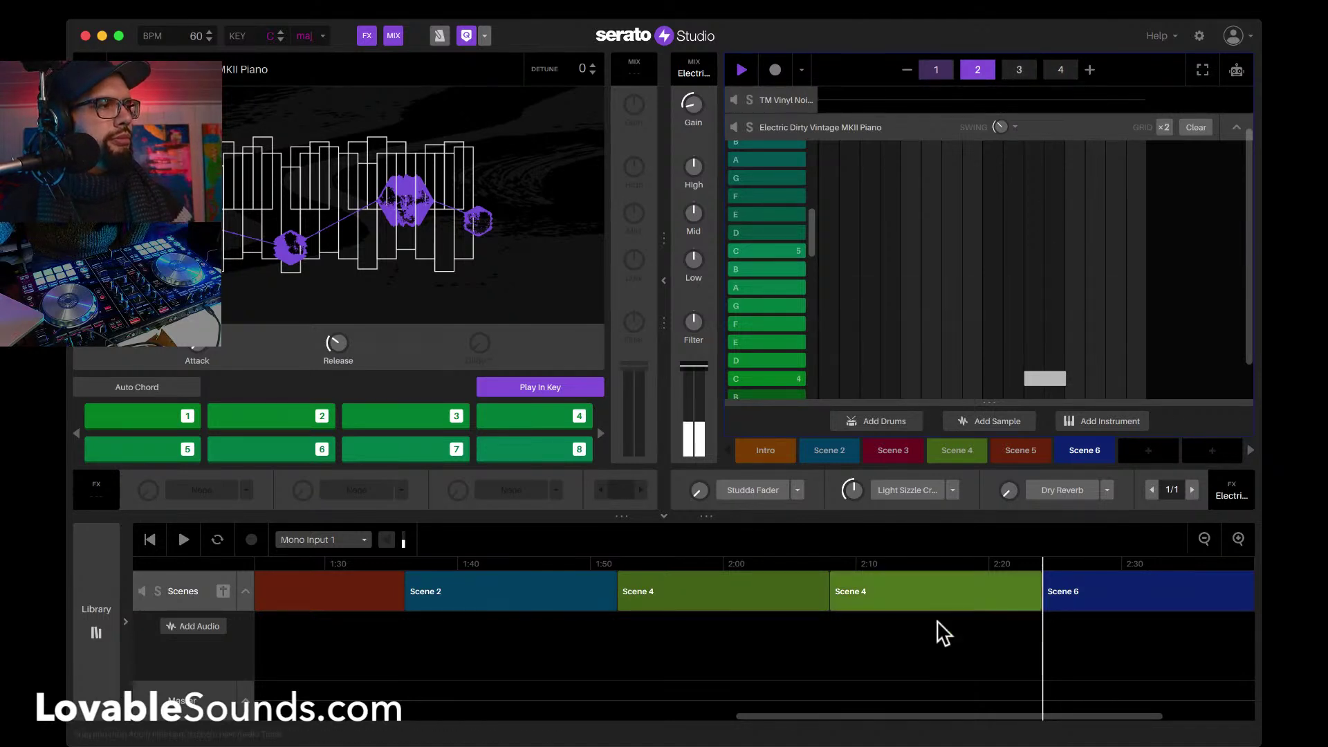
Step: Extend Scene 6 to eight pages
scroll(938, 612, "right", 5)
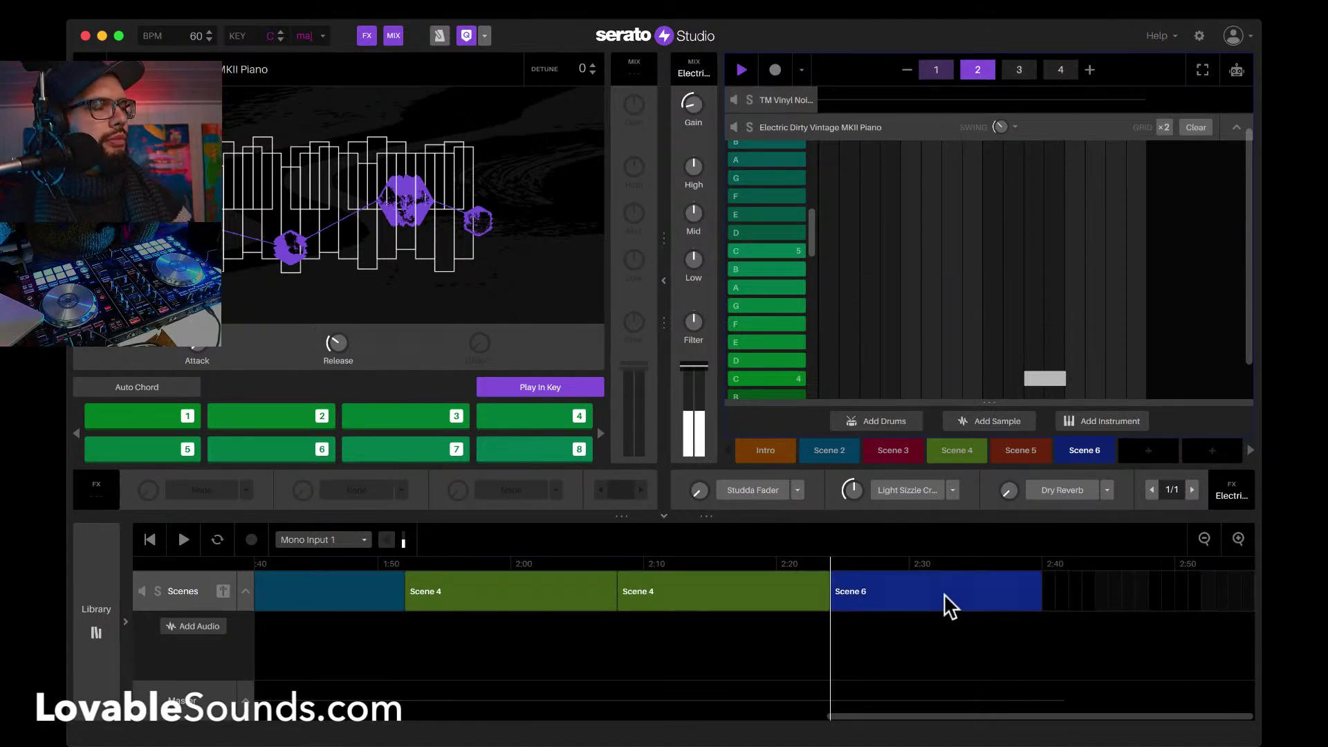
left_click(1092, 70)
scroll(877, 609, "right", 5)
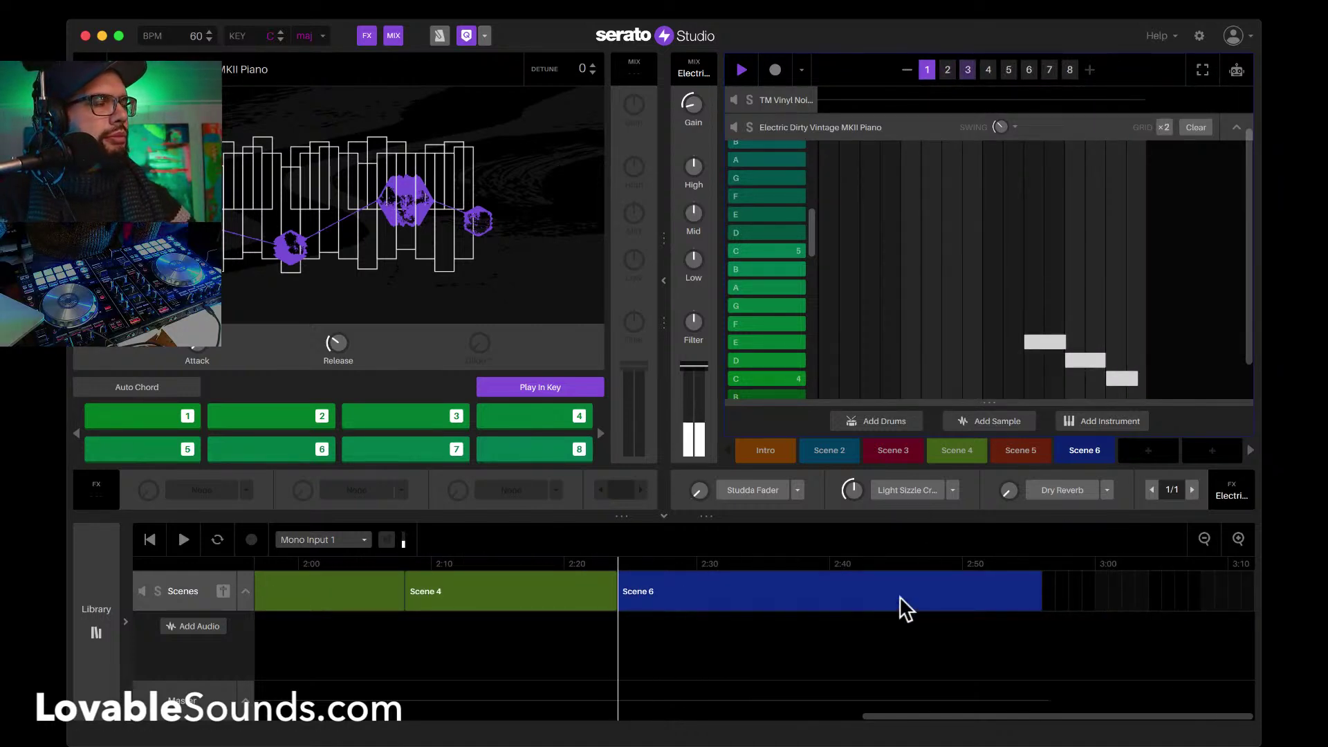
Step: Add a Closed Hi-hat hit on the first step of pages 5 and 7 in Scene 6's TM LoFi 5 pattern
left_click(1008, 69)
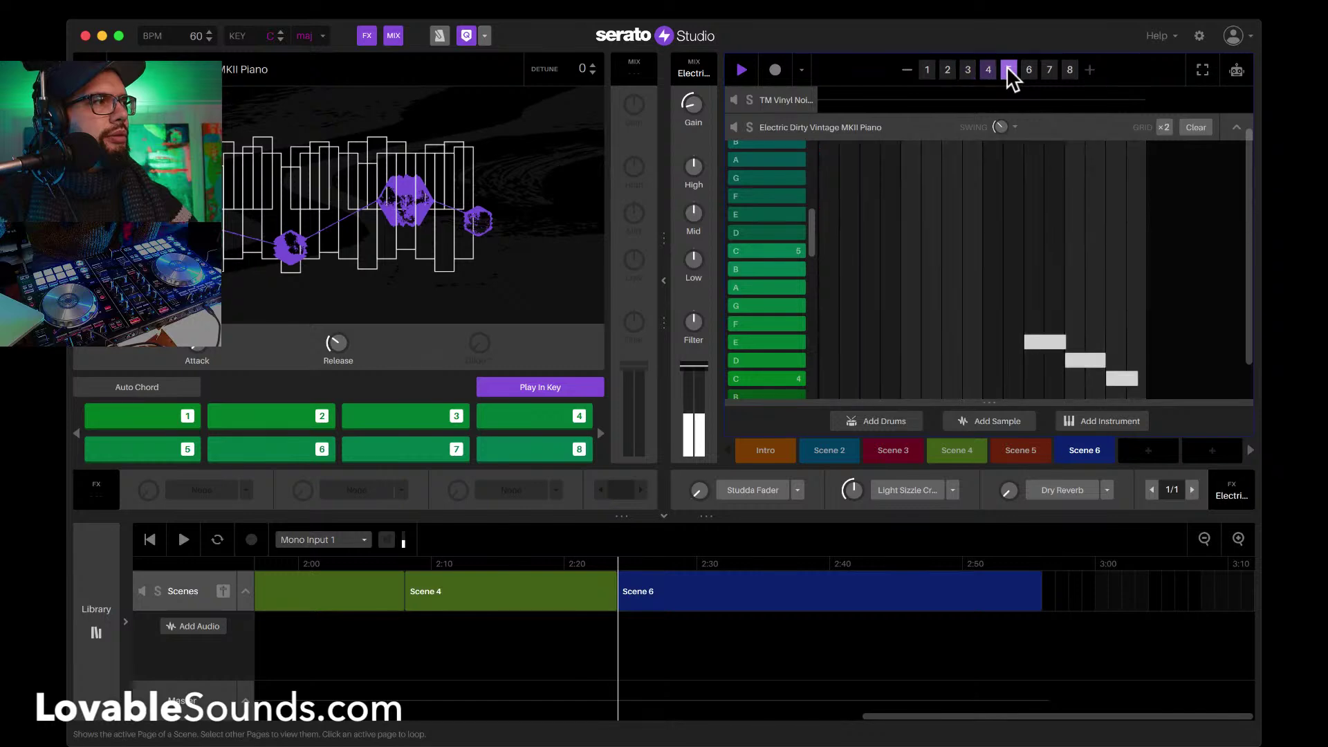
left_click(787, 98)
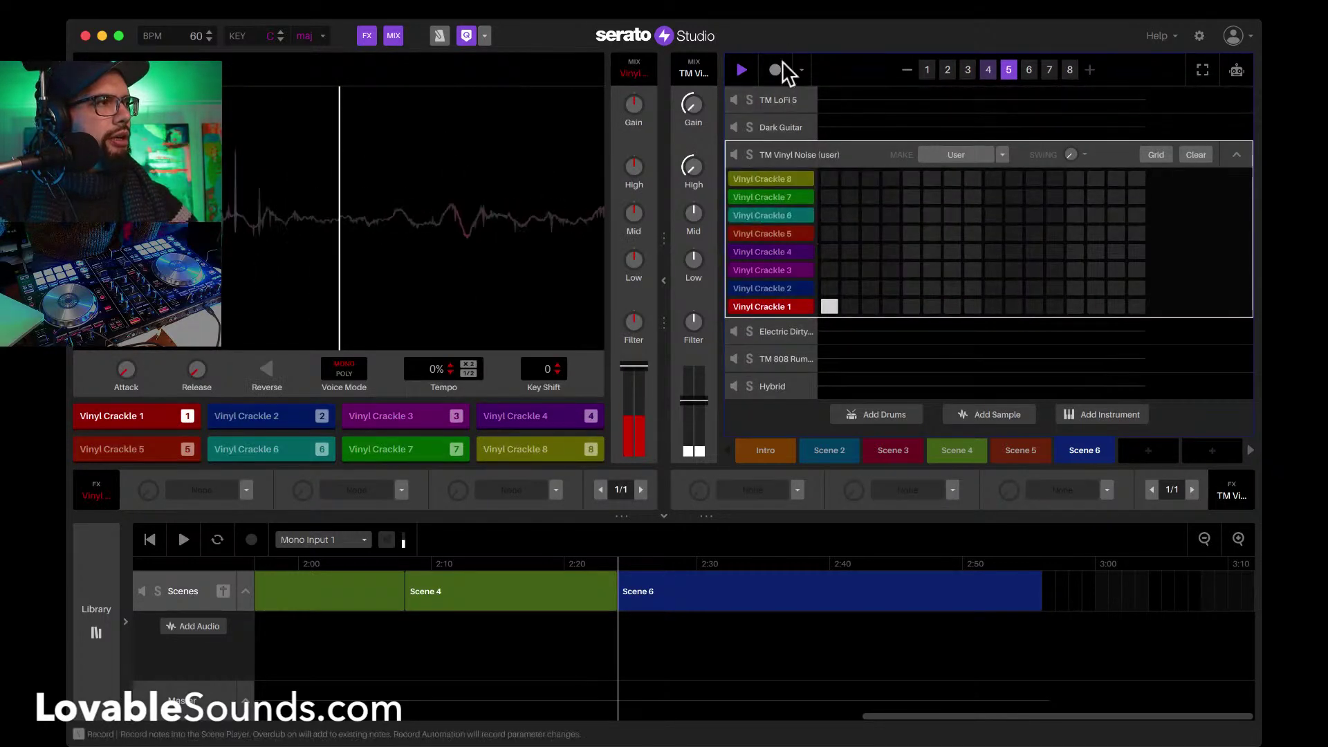
left_click(778, 97)
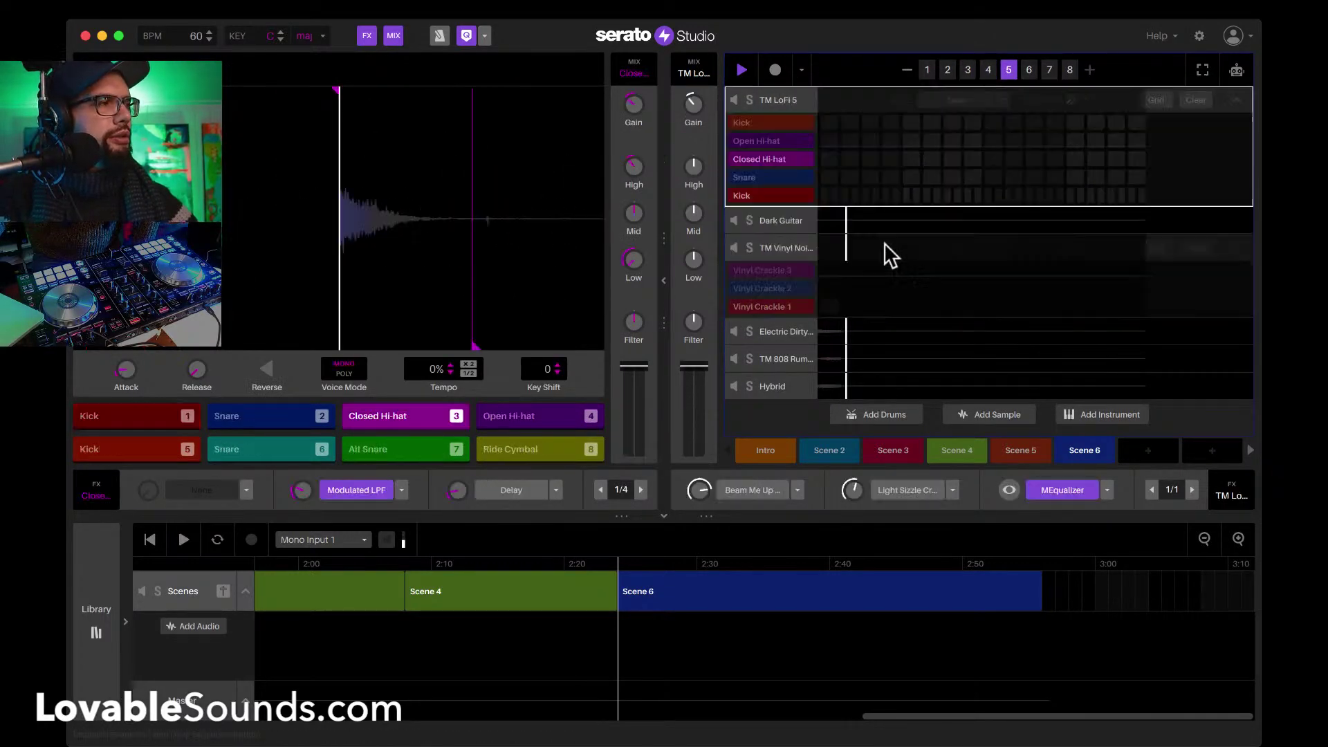
left_click(829, 215)
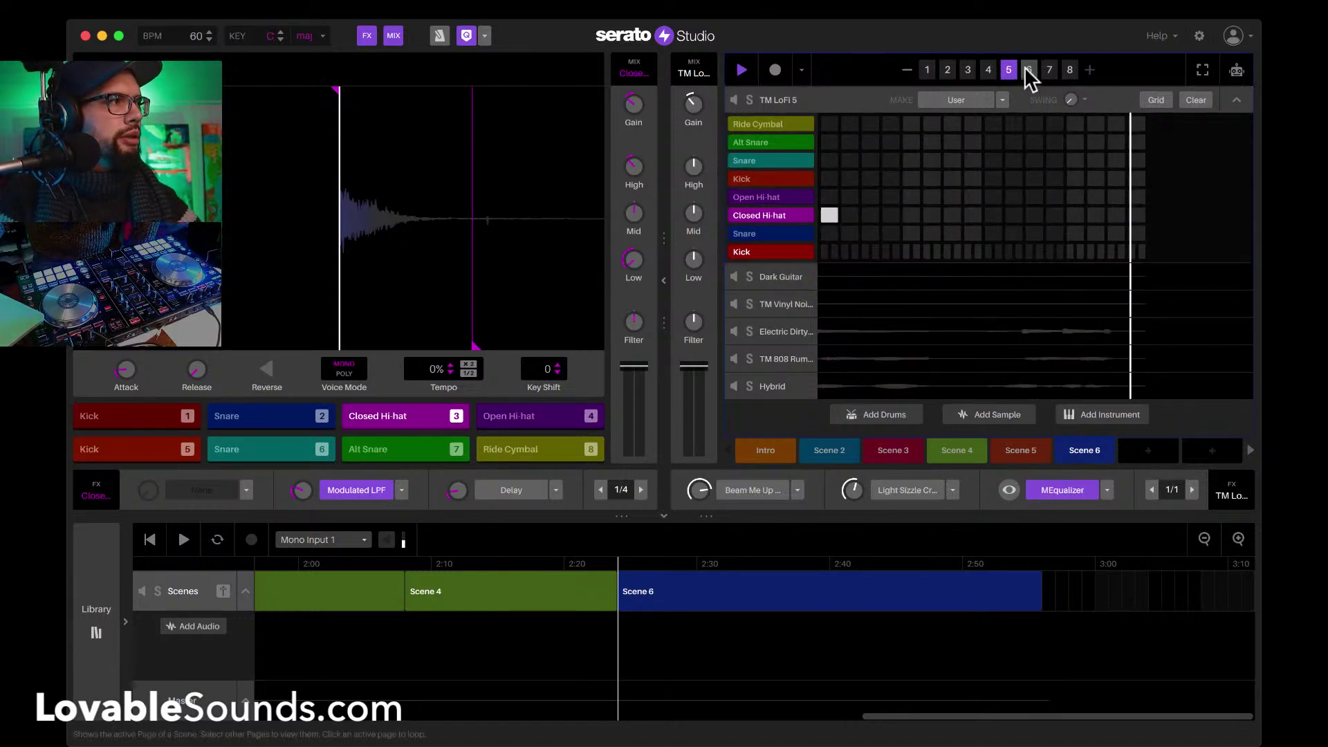
left_click(1049, 70)
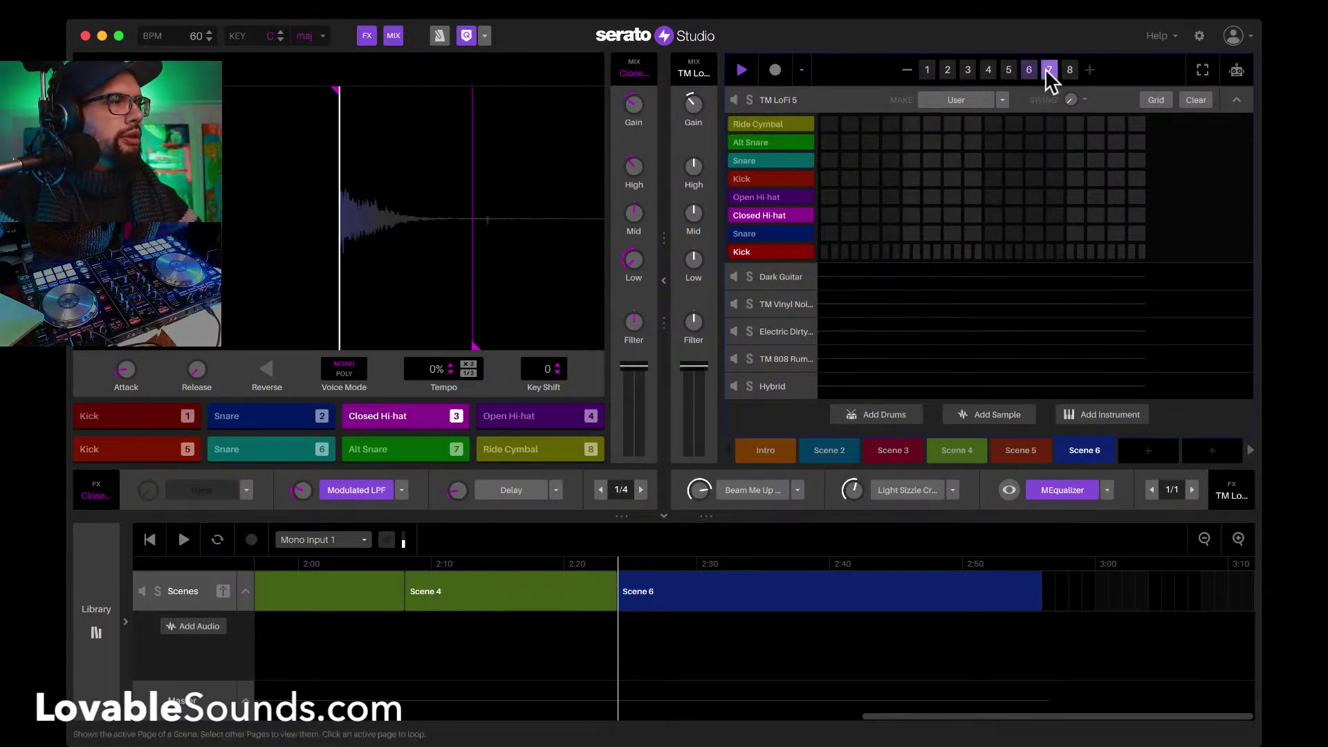
left_click(835, 214)
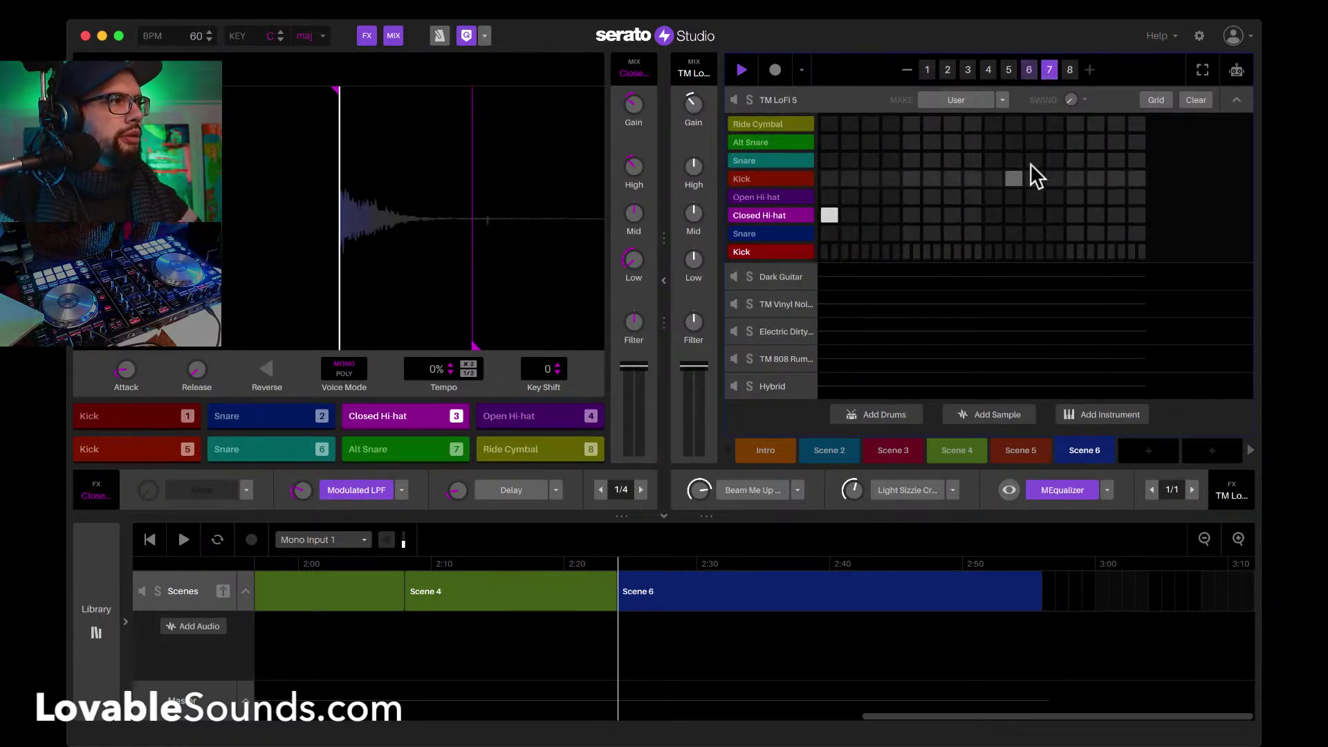
left_click(1069, 70)
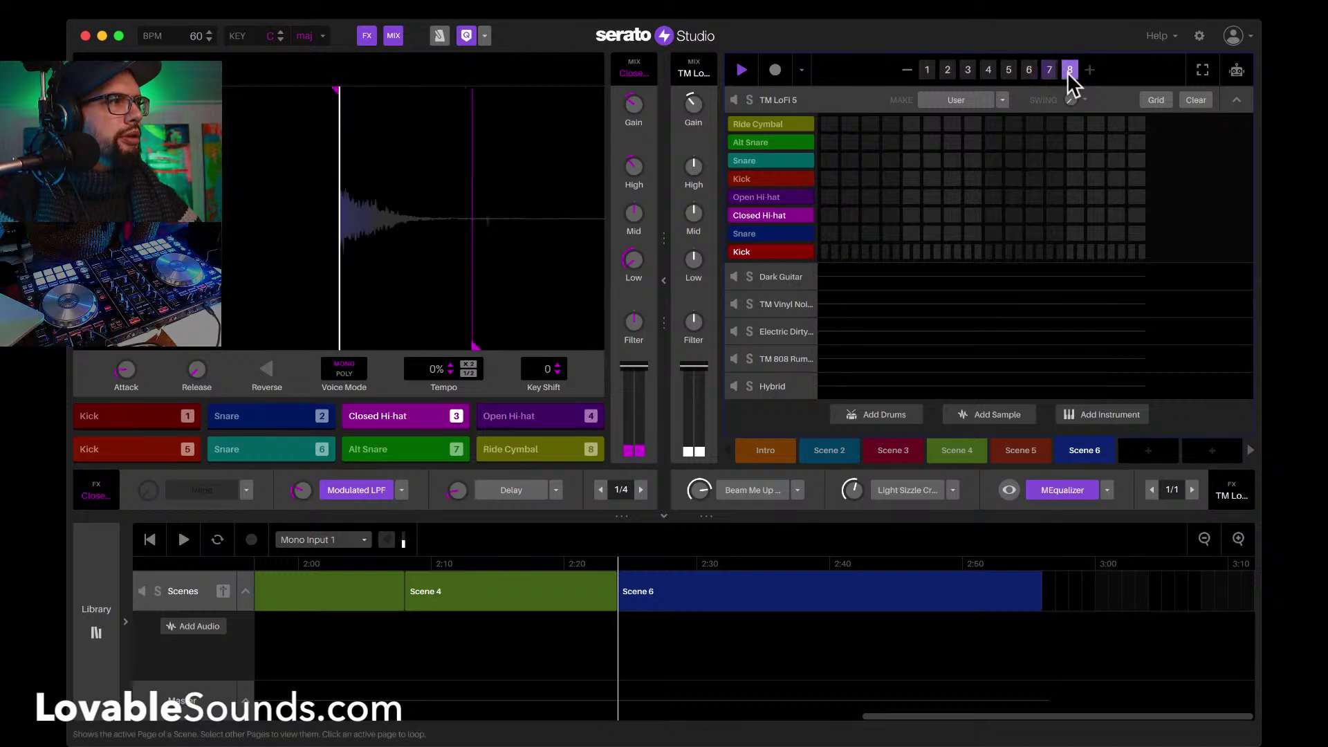
left_click(1010, 70)
left_click(829, 214)
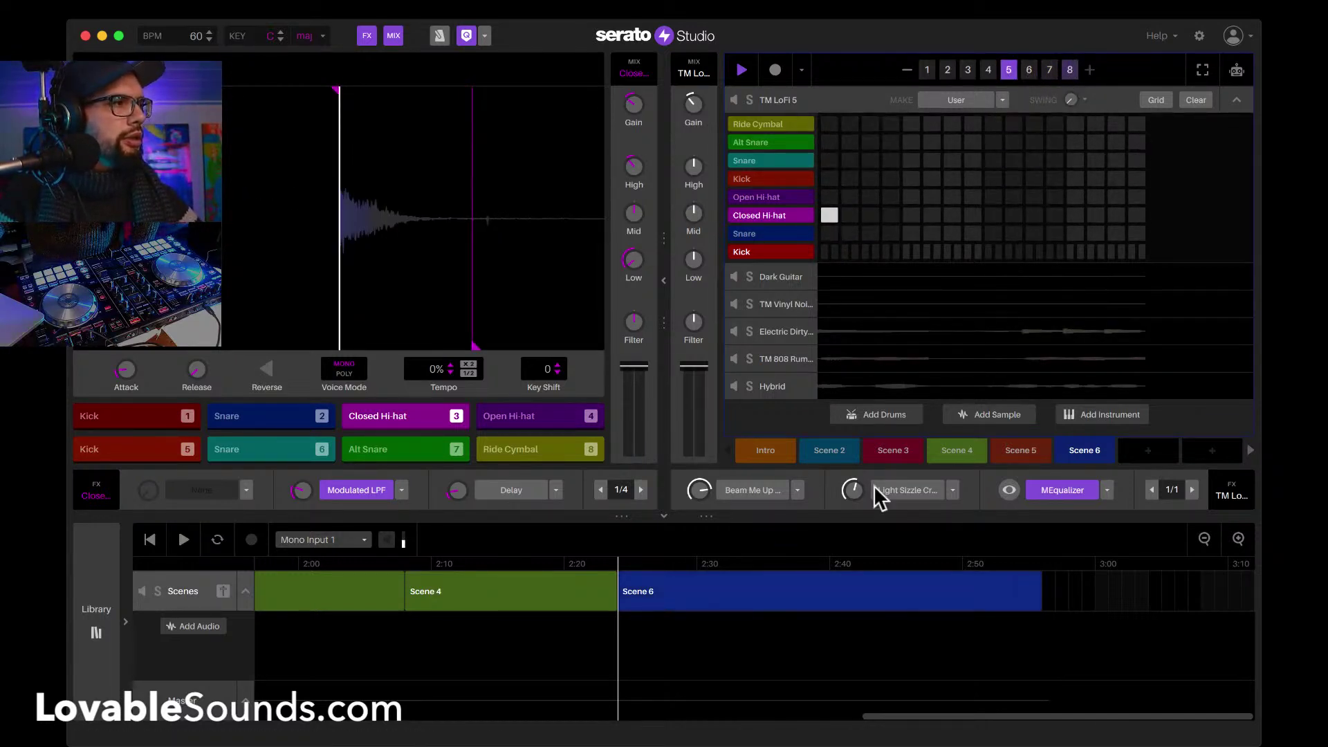
Step: Place Scene 3 directly after Scene 6 on the timeline, followed by another Scene 4
left_click(912, 451)
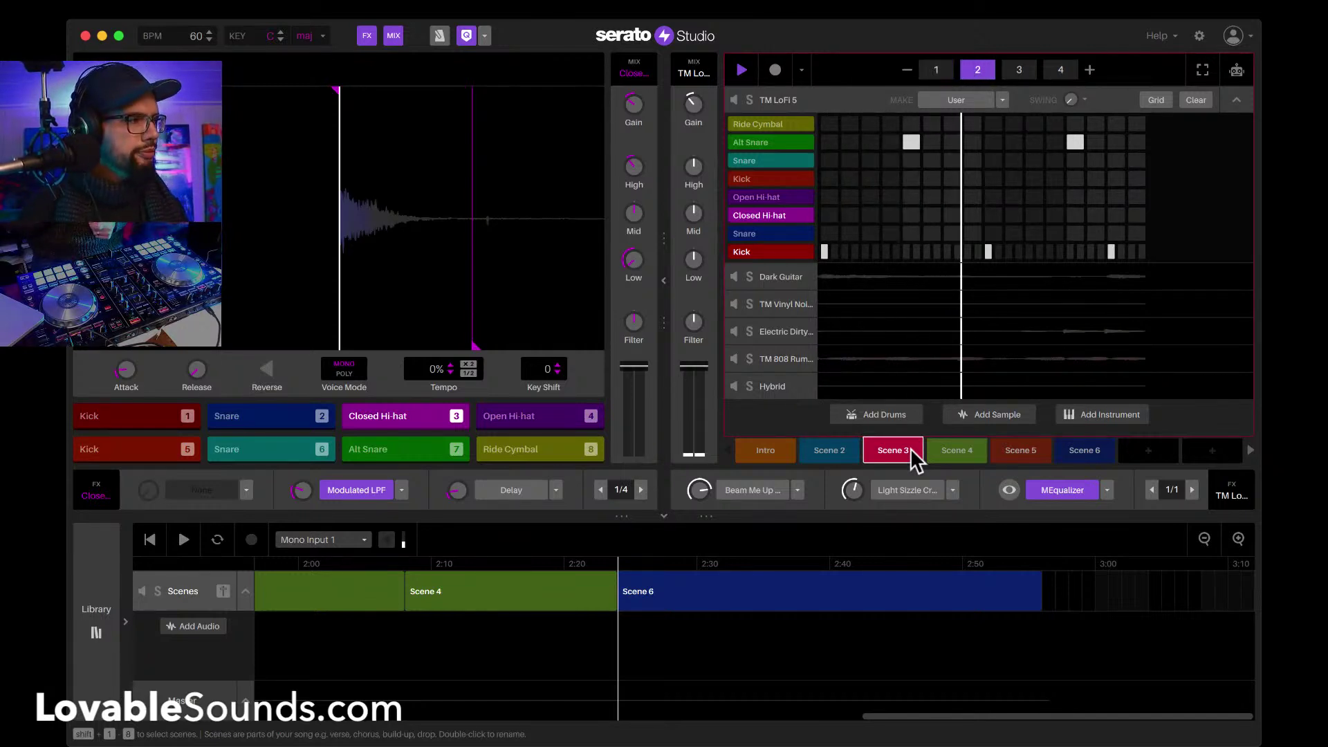
left_click_drag(910, 447, 1093, 603)
scroll(978, 587, "right", 5)
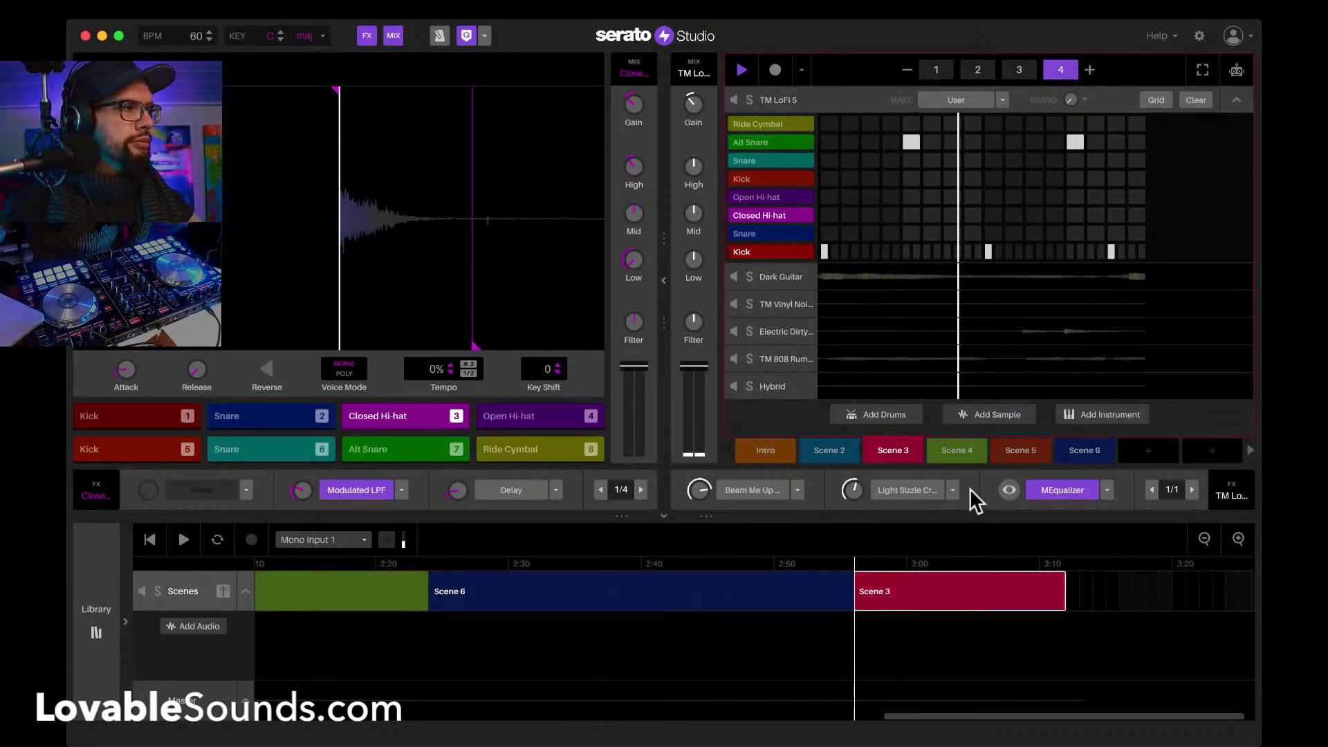
left_click(949, 451)
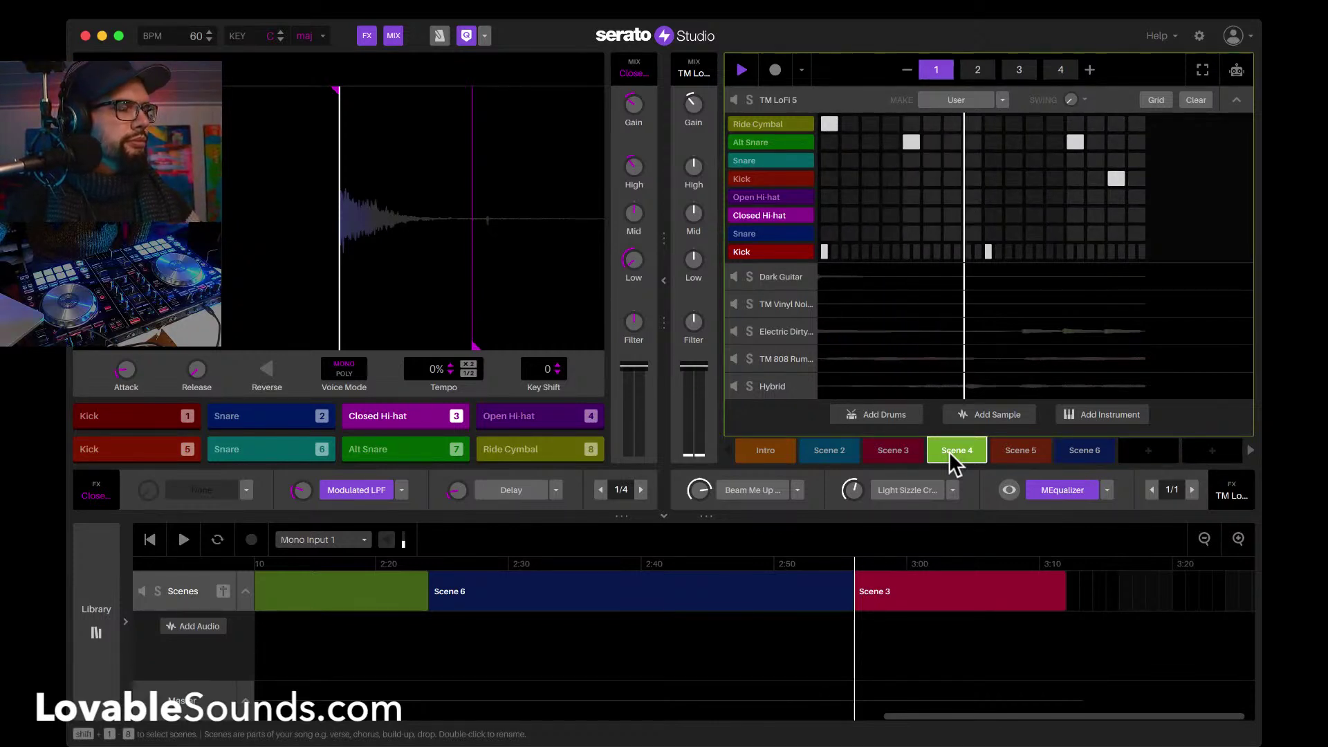
left_click_drag(954, 459, 1097, 580)
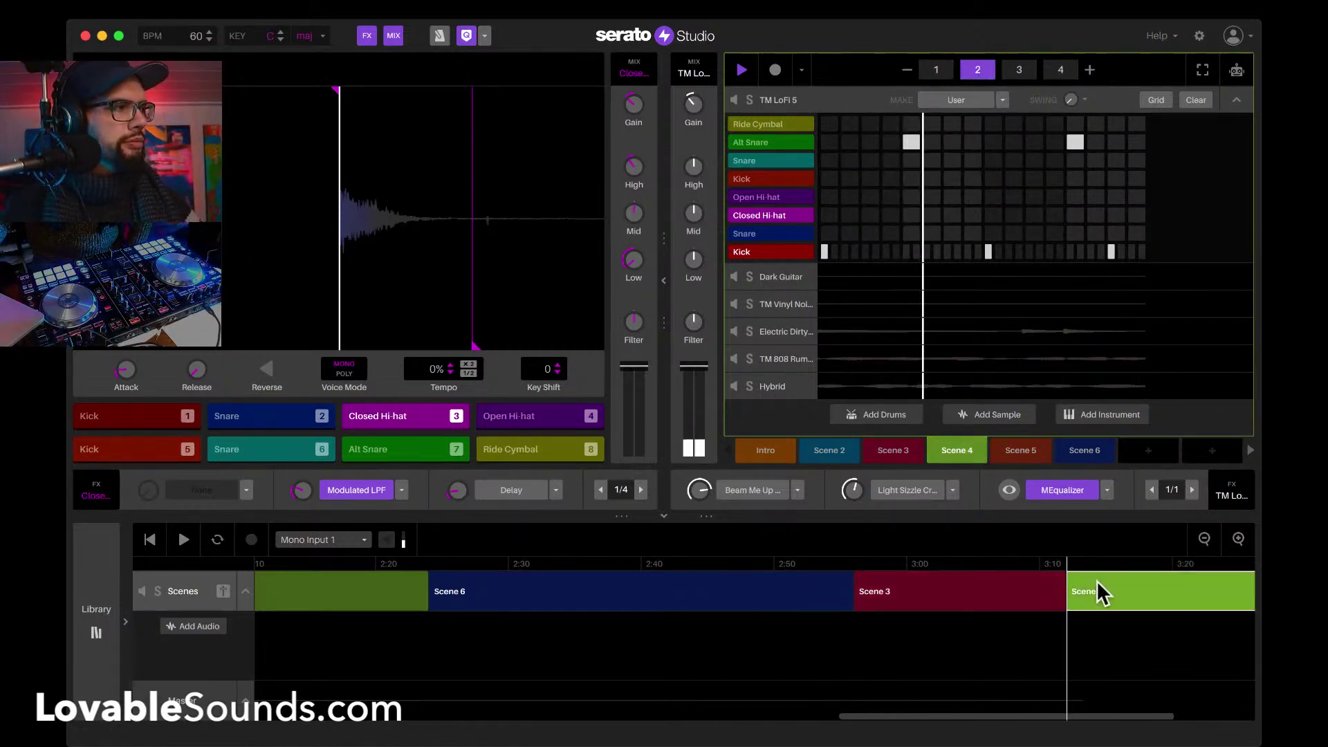
Step: Program a TM LoFi 5 fill late on page 8 of Scene 6 with three kicks and an Alt Snare on step 13, adjusting the kicks' velocity
left_click(1099, 444)
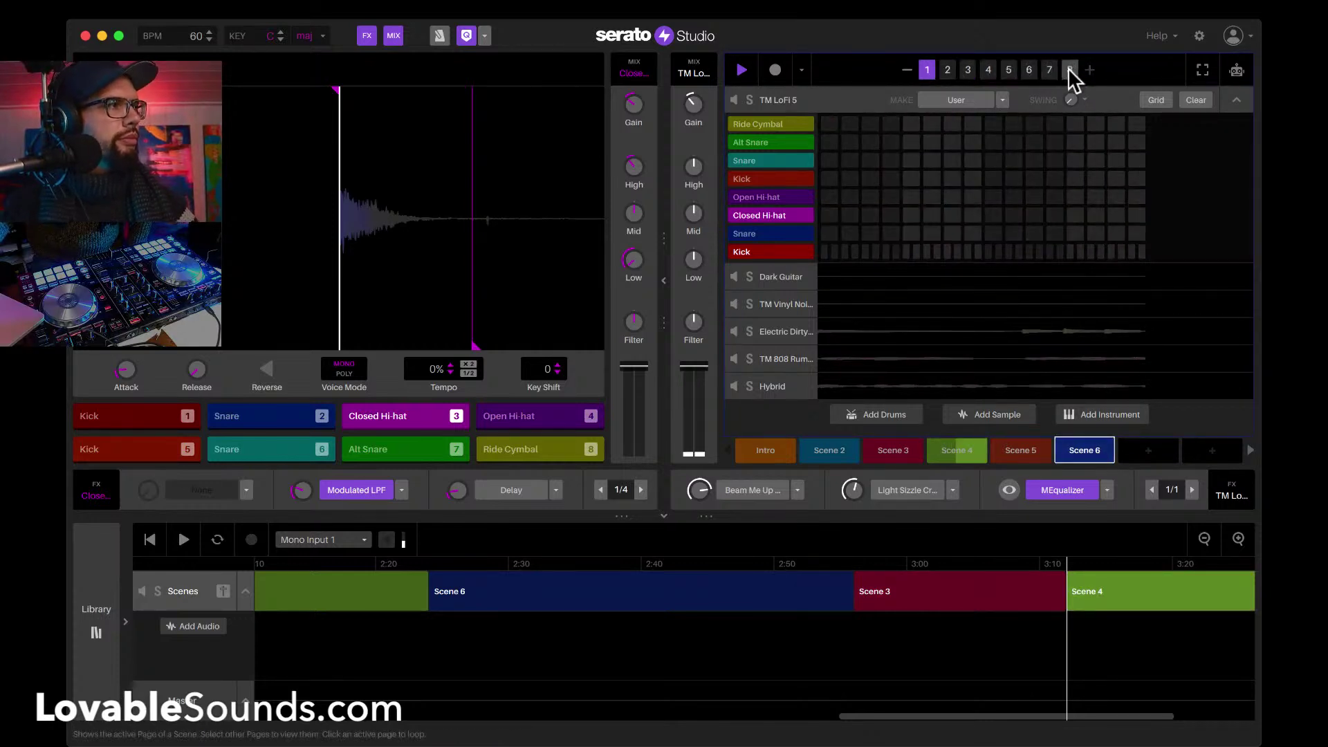
left_click(1070, 249)
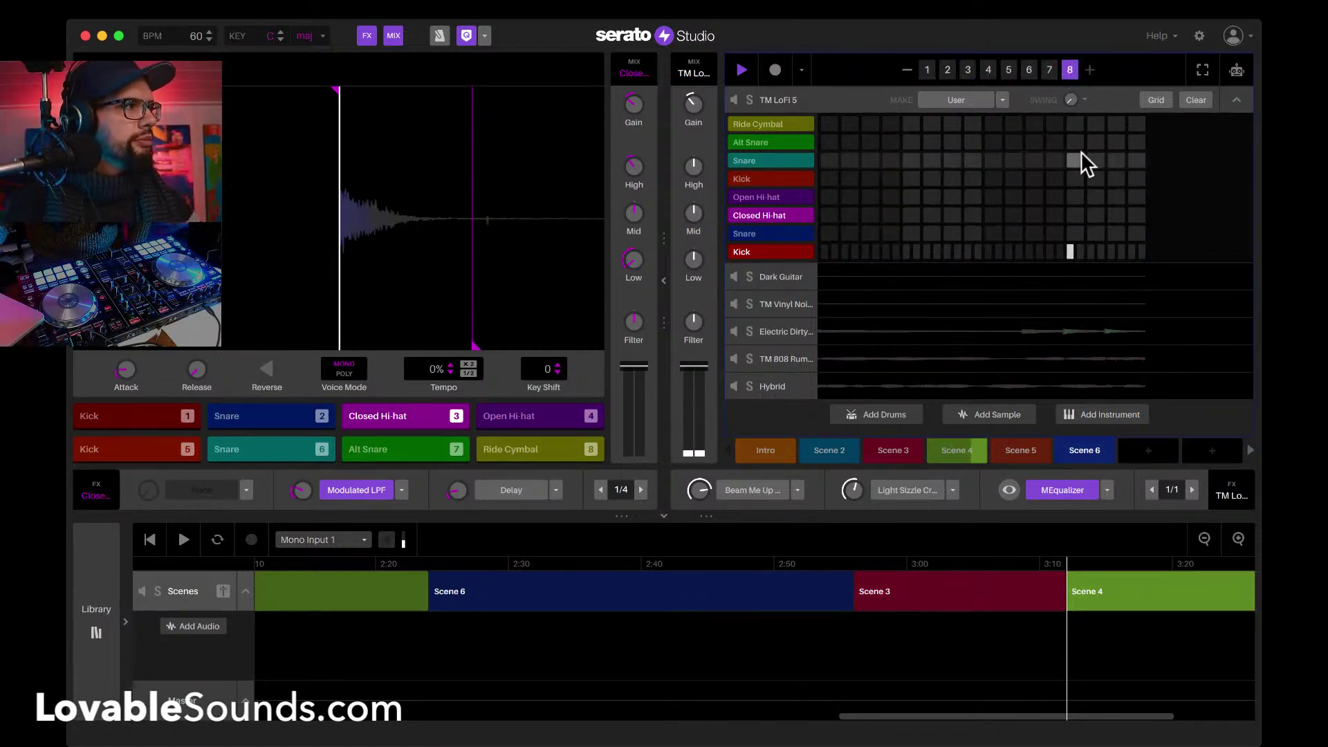
left_click(1029, 250)
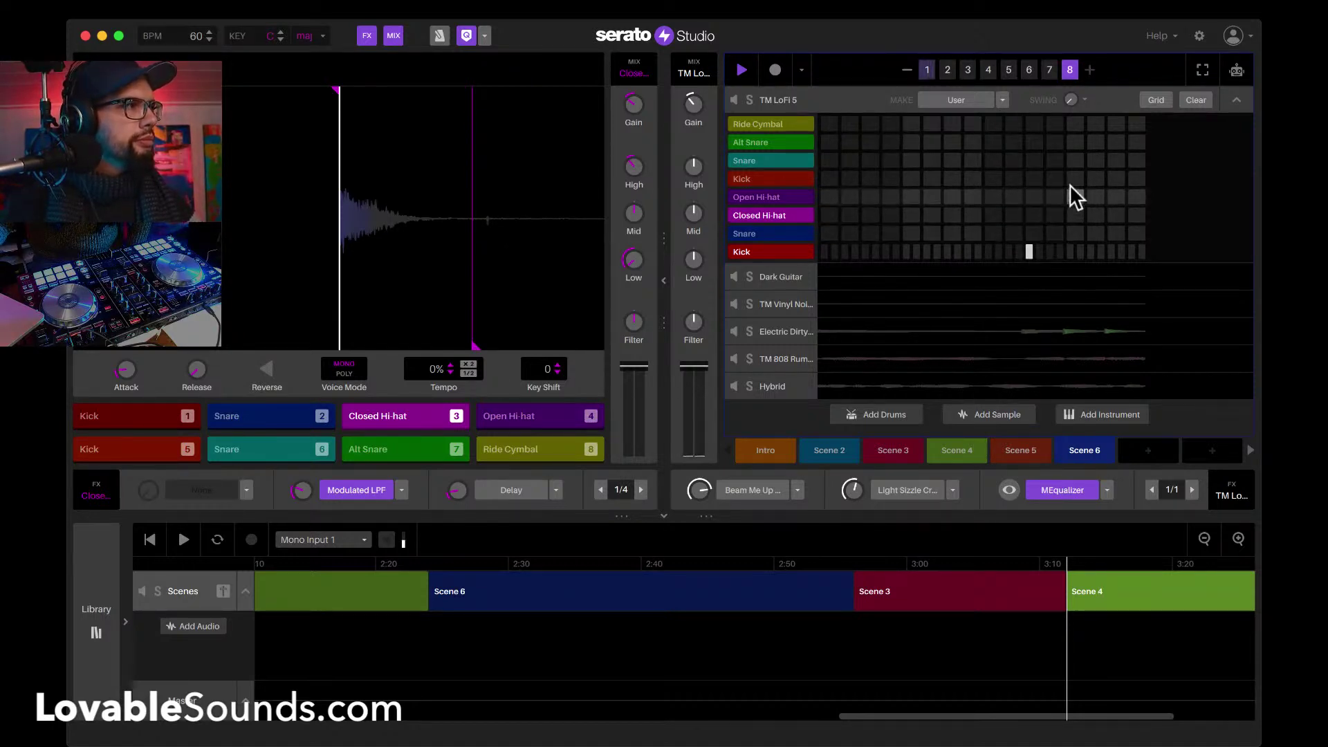
left_click(1073, 144)
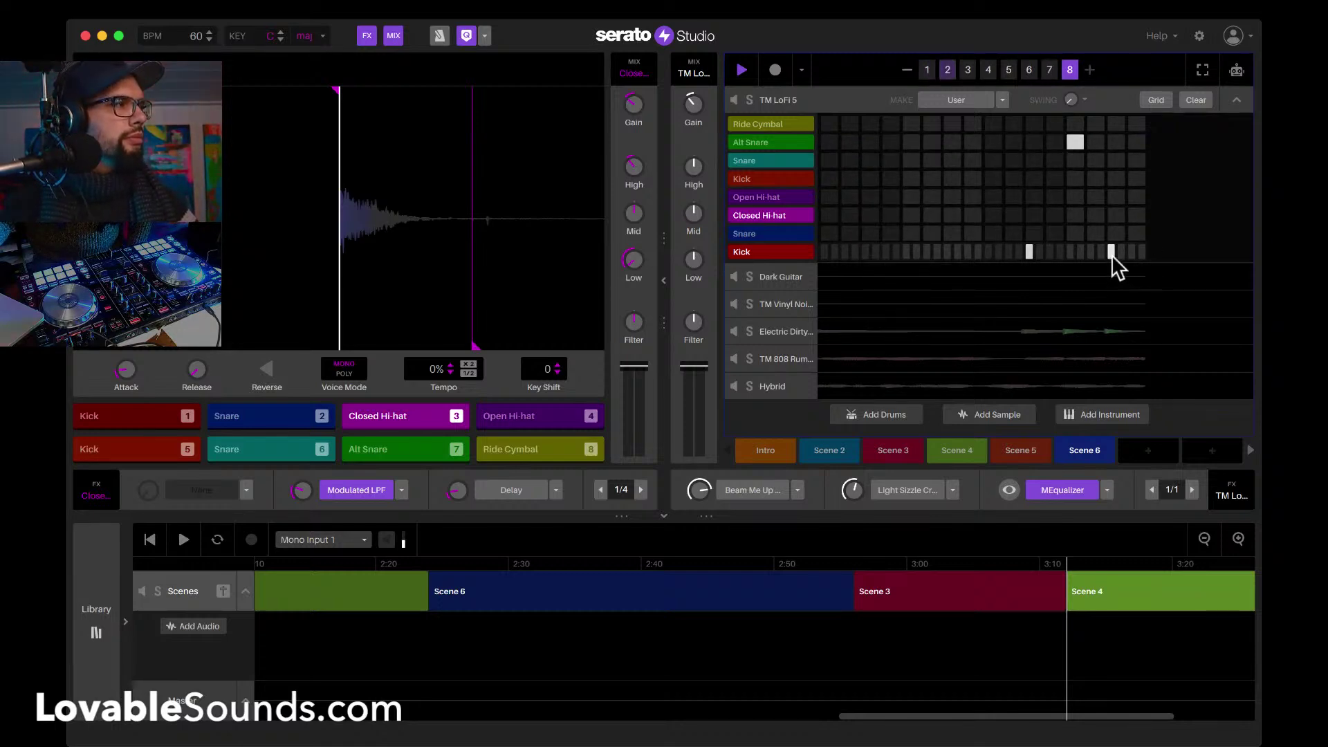
left_click(1131, 252)
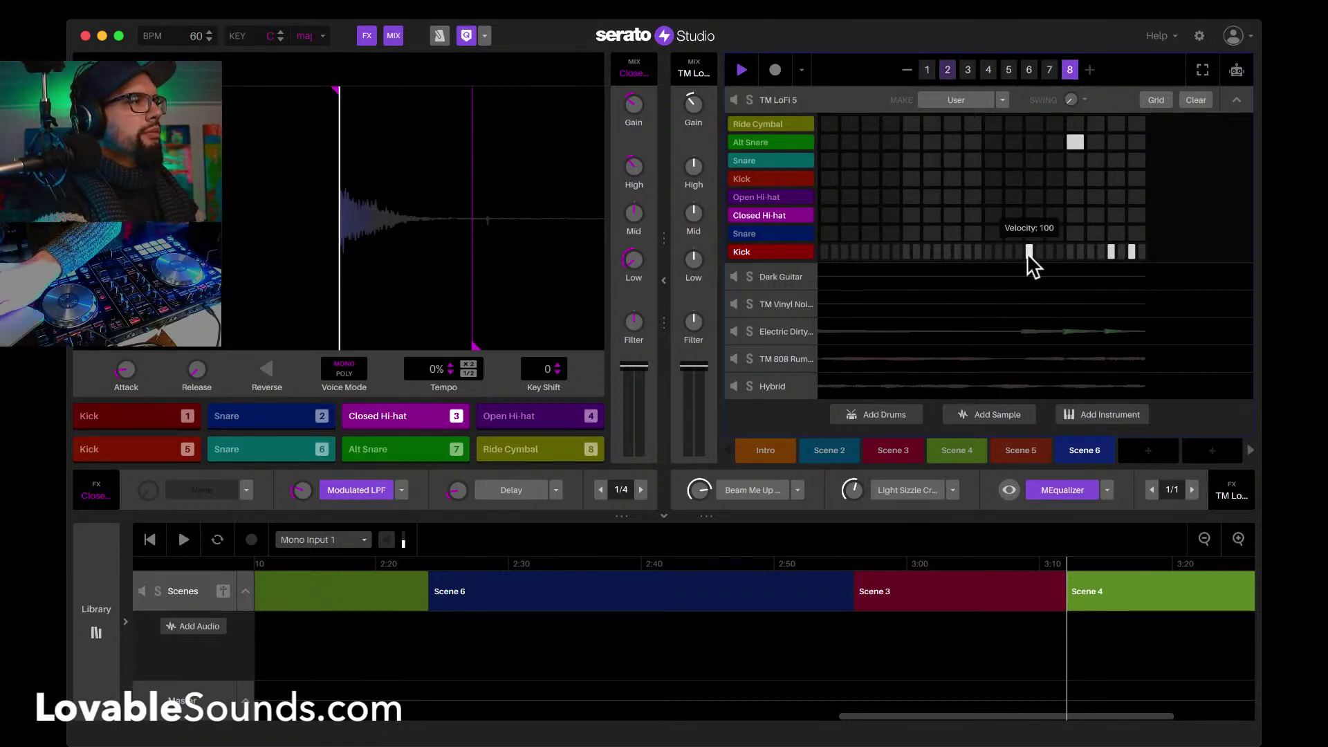
left_click_drag(1028, 252, 1132, 262)
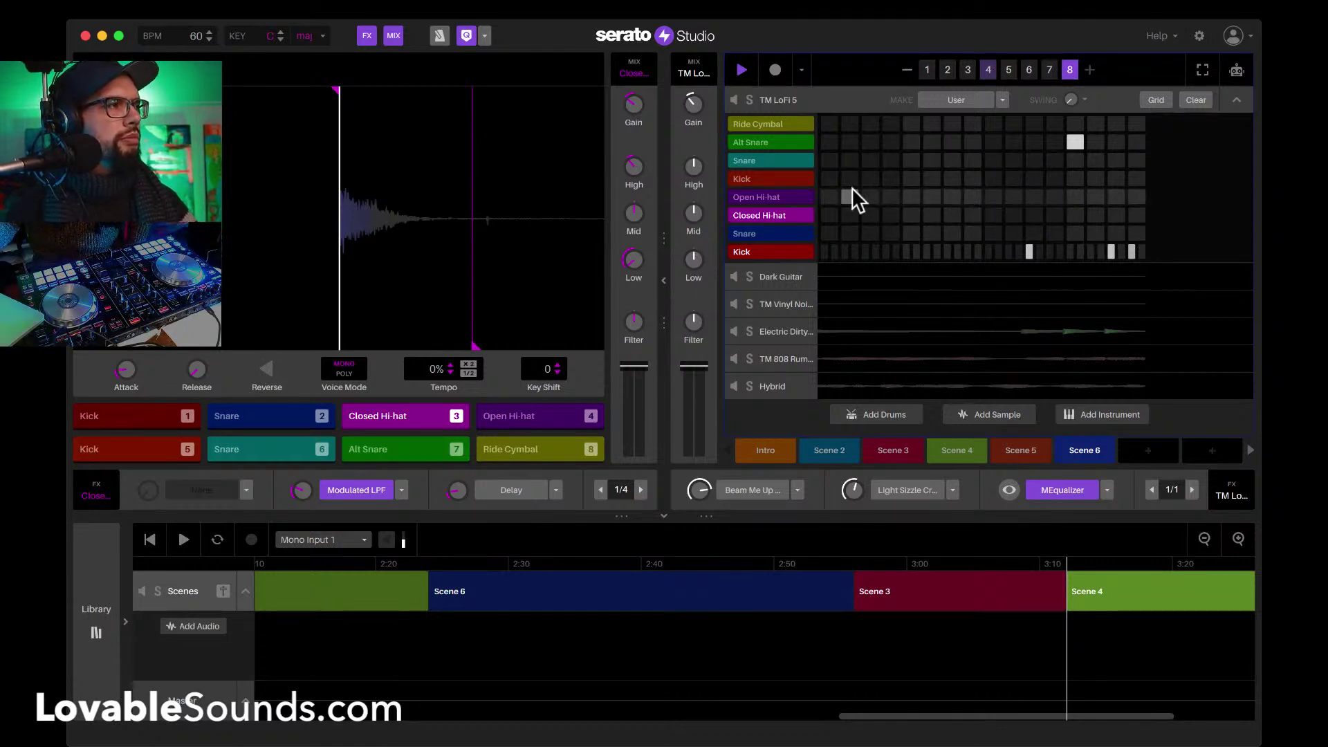
Step: Add a Ride Cymbal hit on step 9 of pages 5, 6, 7 and 8 in Scene 6's TM LoFi 5 pattern
left_click(804, 124)
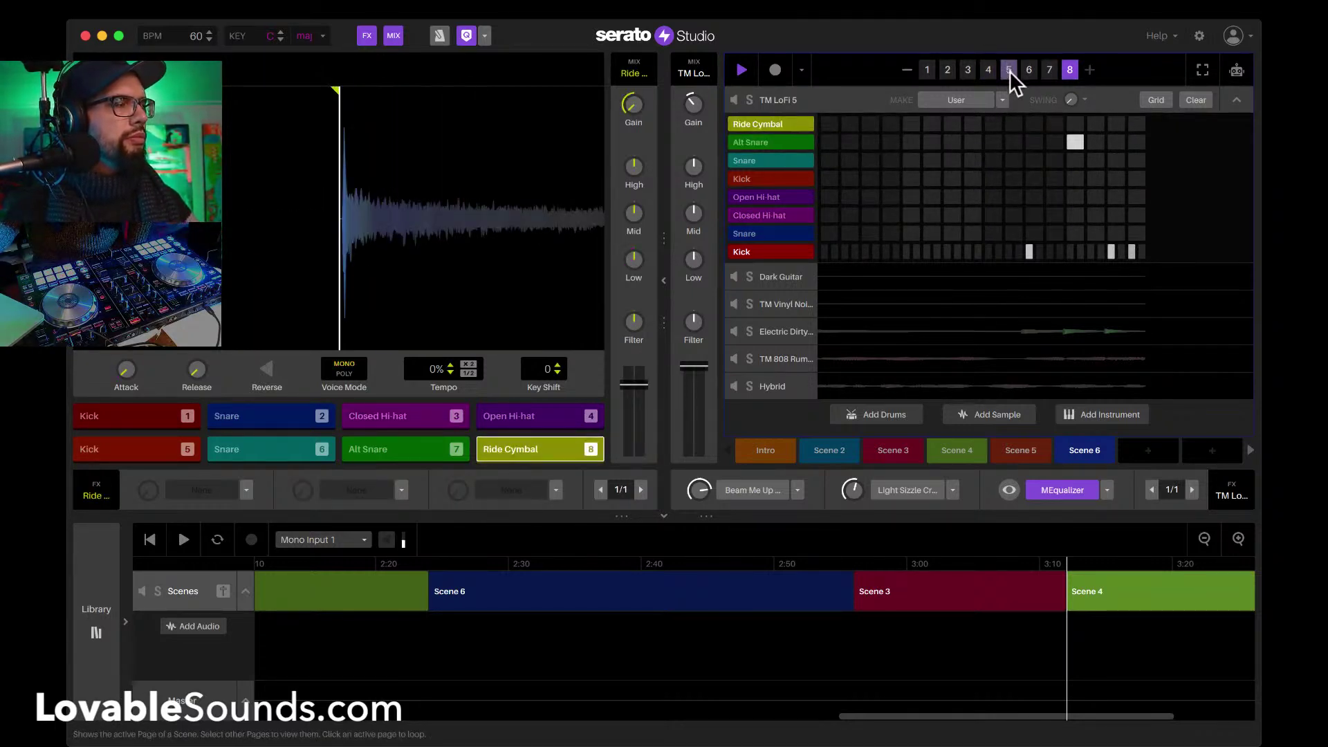
left_click(786, 123)
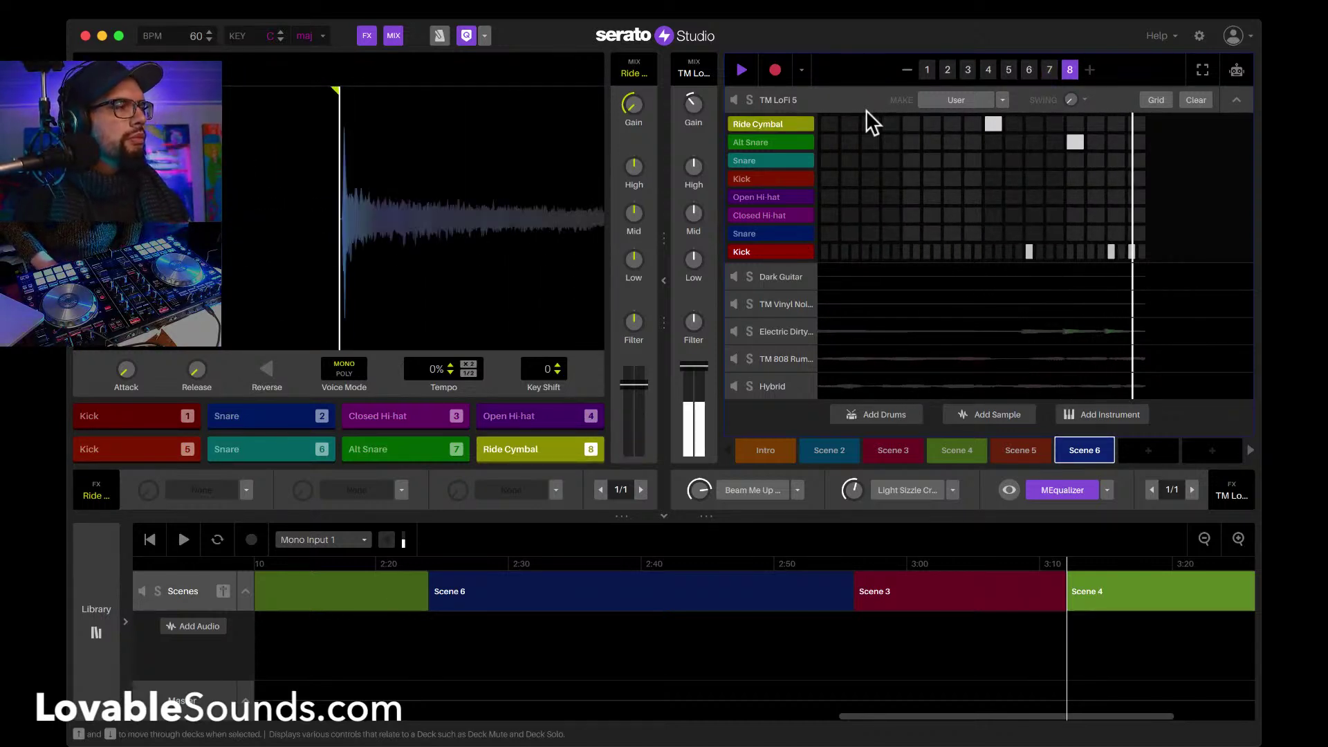
left_click(772, 72)
left_click(1011, 72)
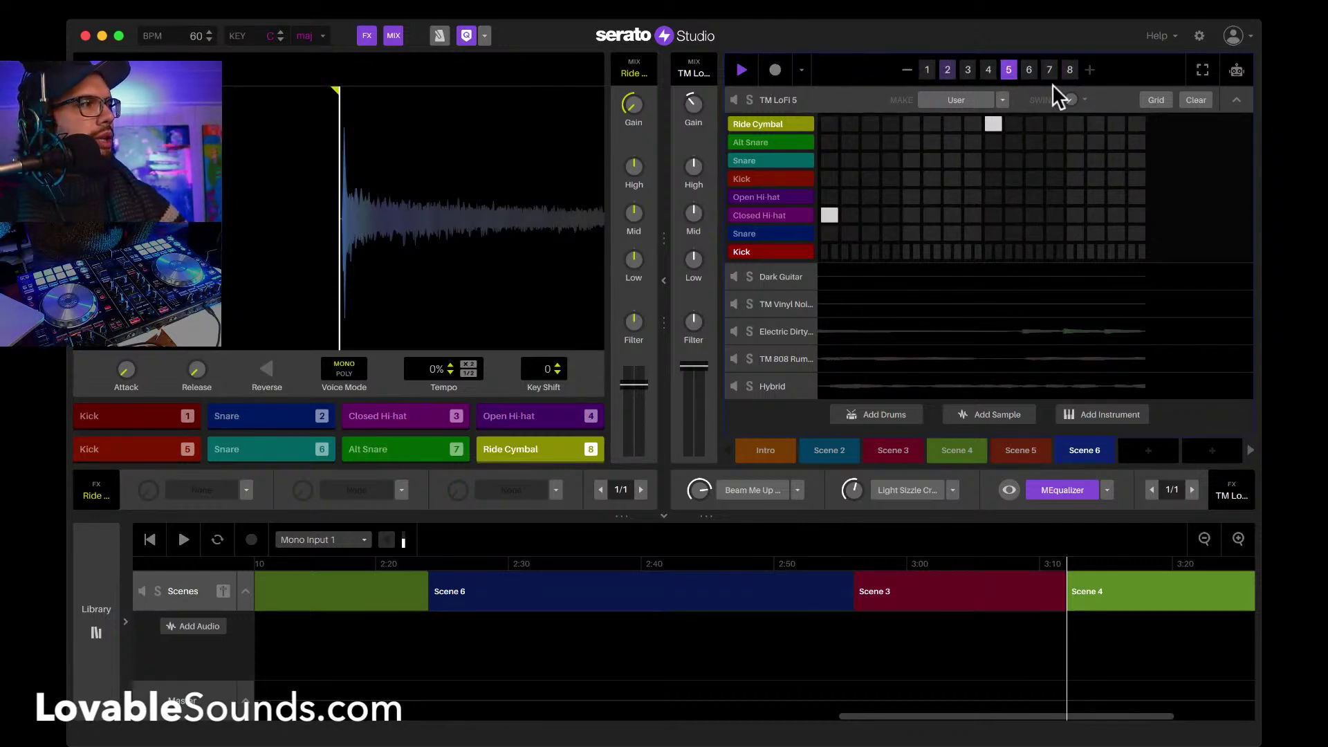
left_click(1029, 70)
left_click(994, 123)
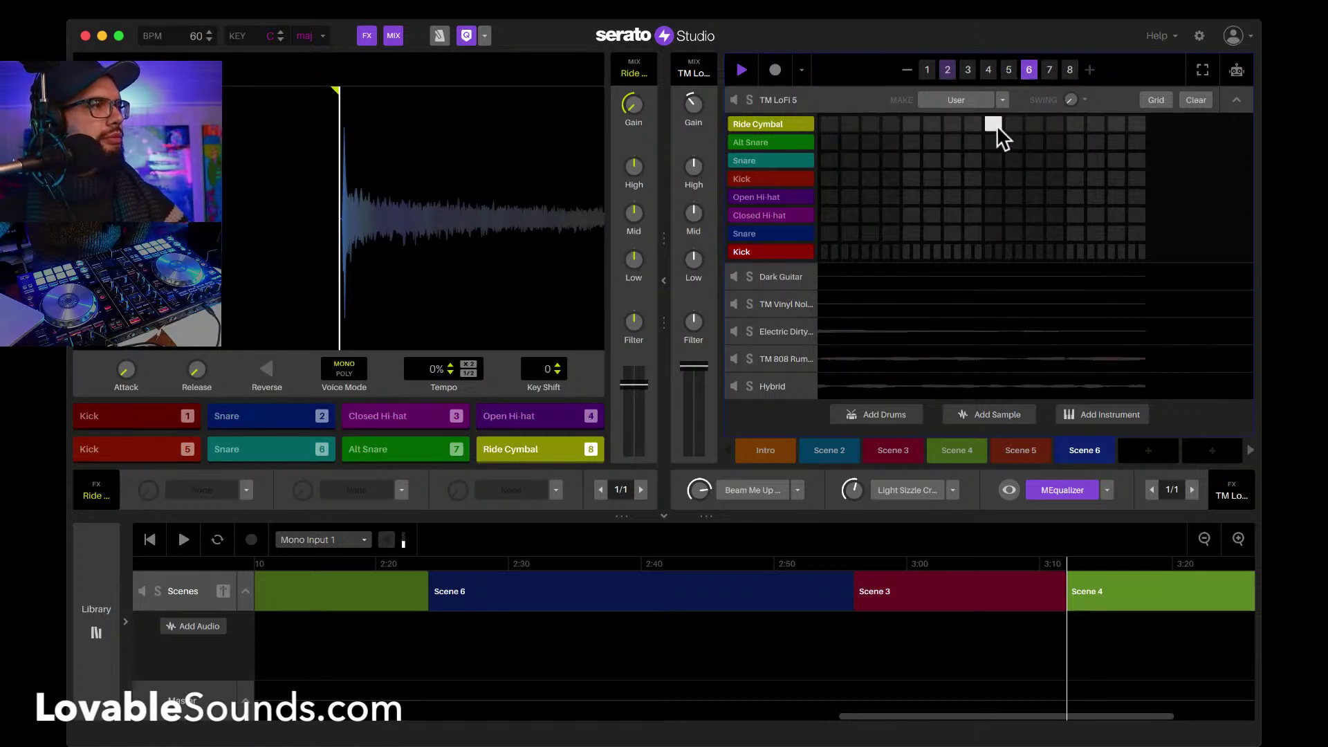
left_click(1049, 70)
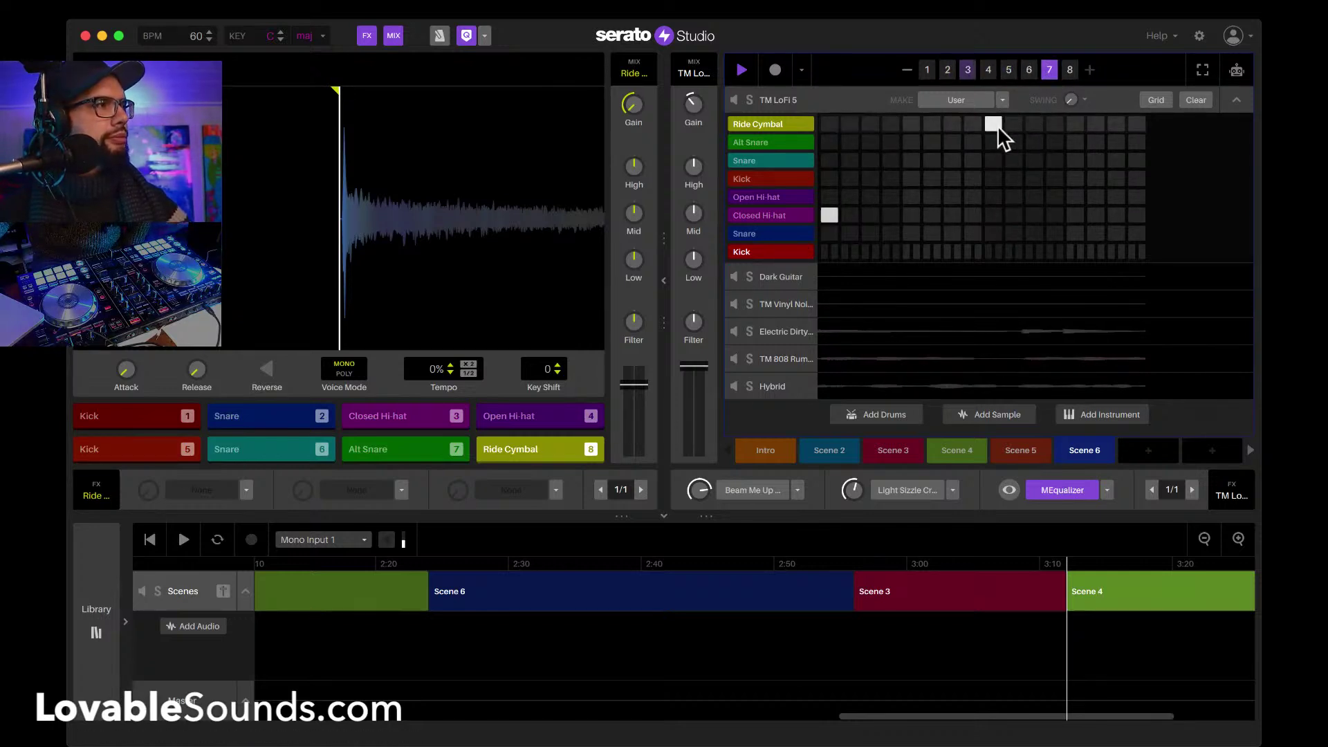
left_click(1070, 70)
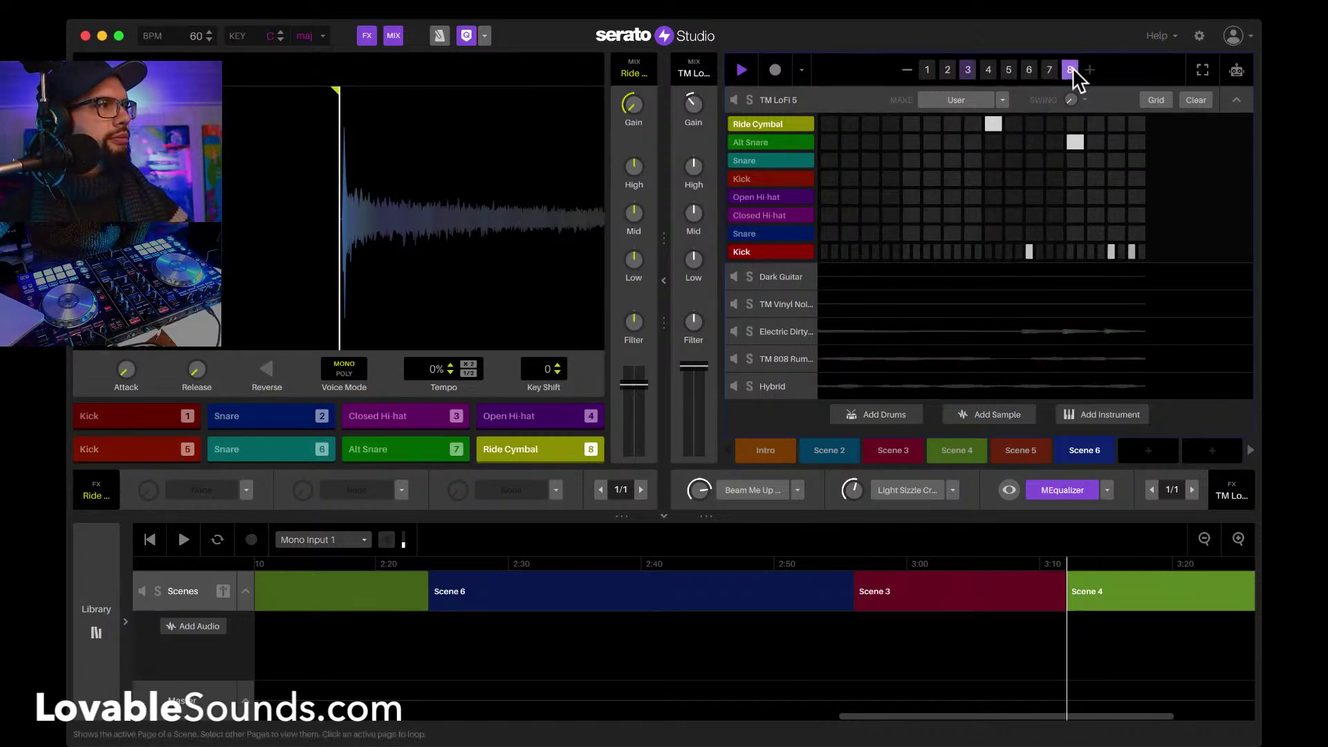
Step: Lower the velocity of the Ride Cymbal hits on pages 5 to 8 of Scene 6, setting page 6's hit to 71
left_click(1008, 69)
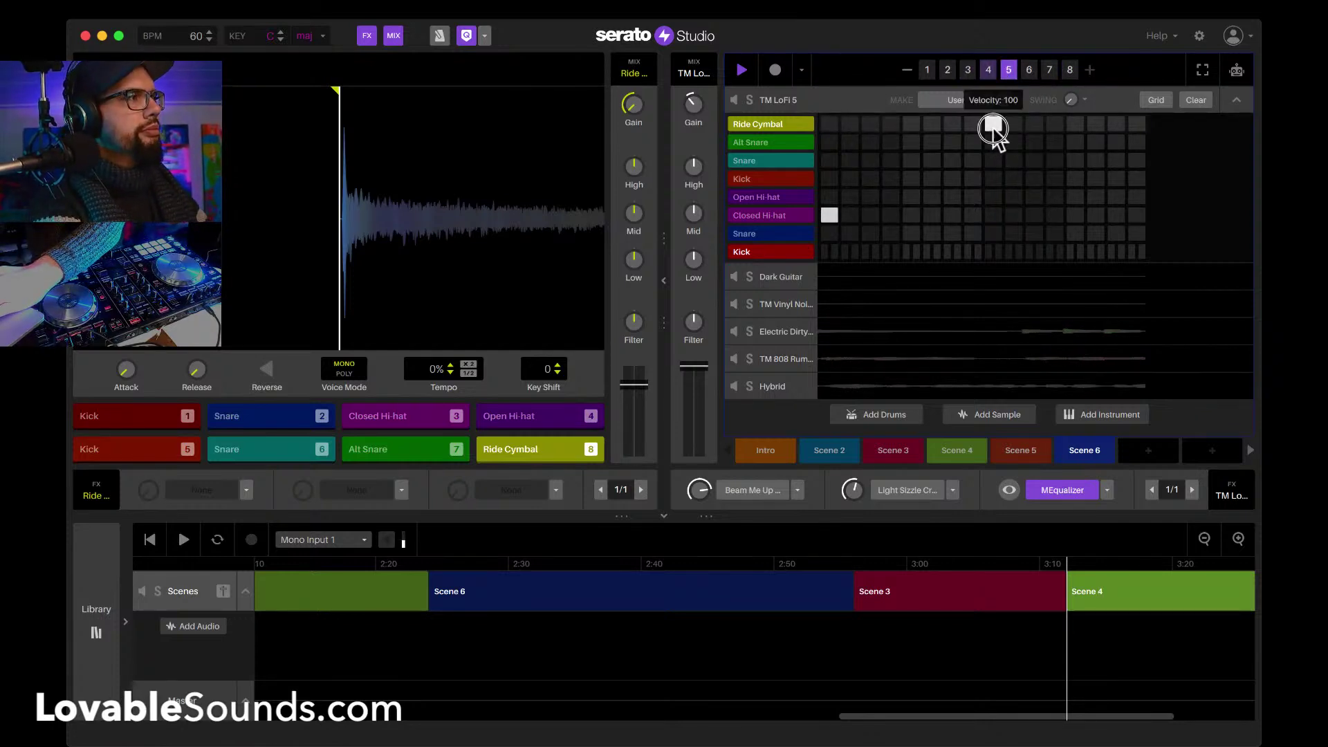
scroll(993, 126, "down", 3)
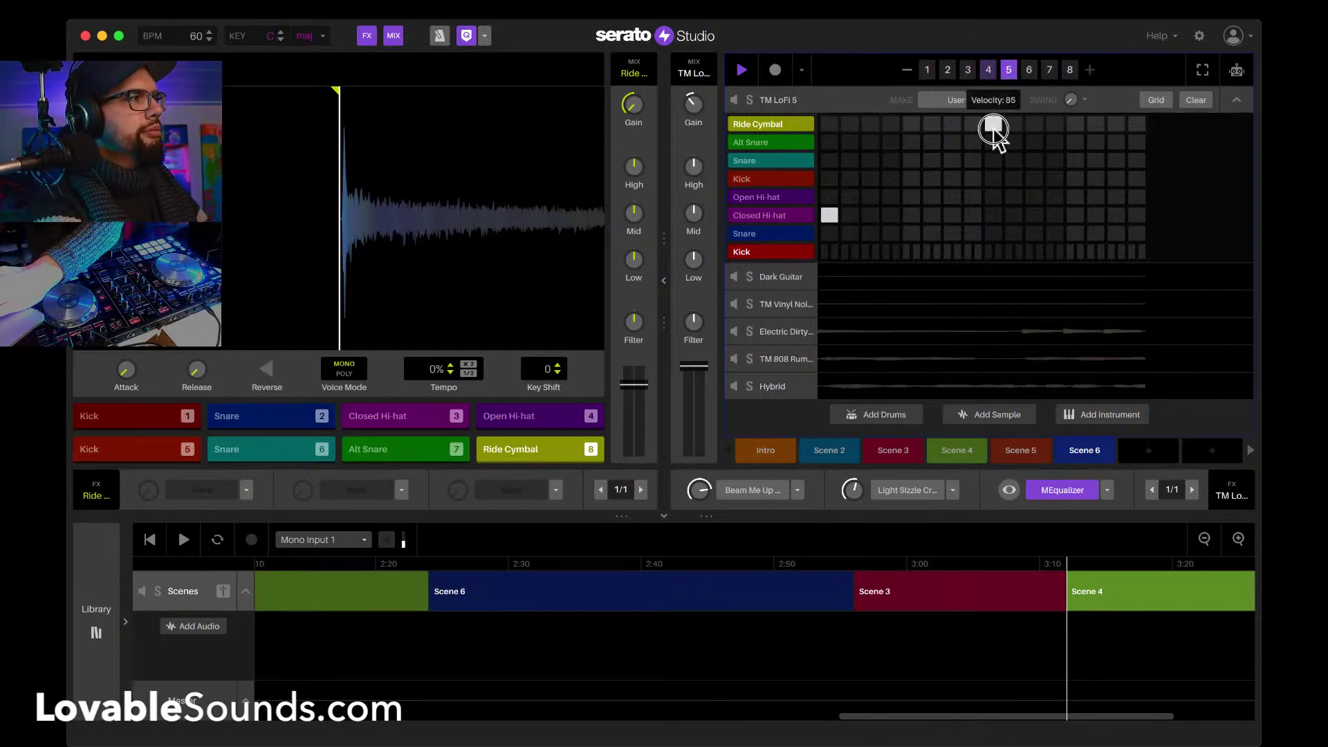
left_click(1030, 70)
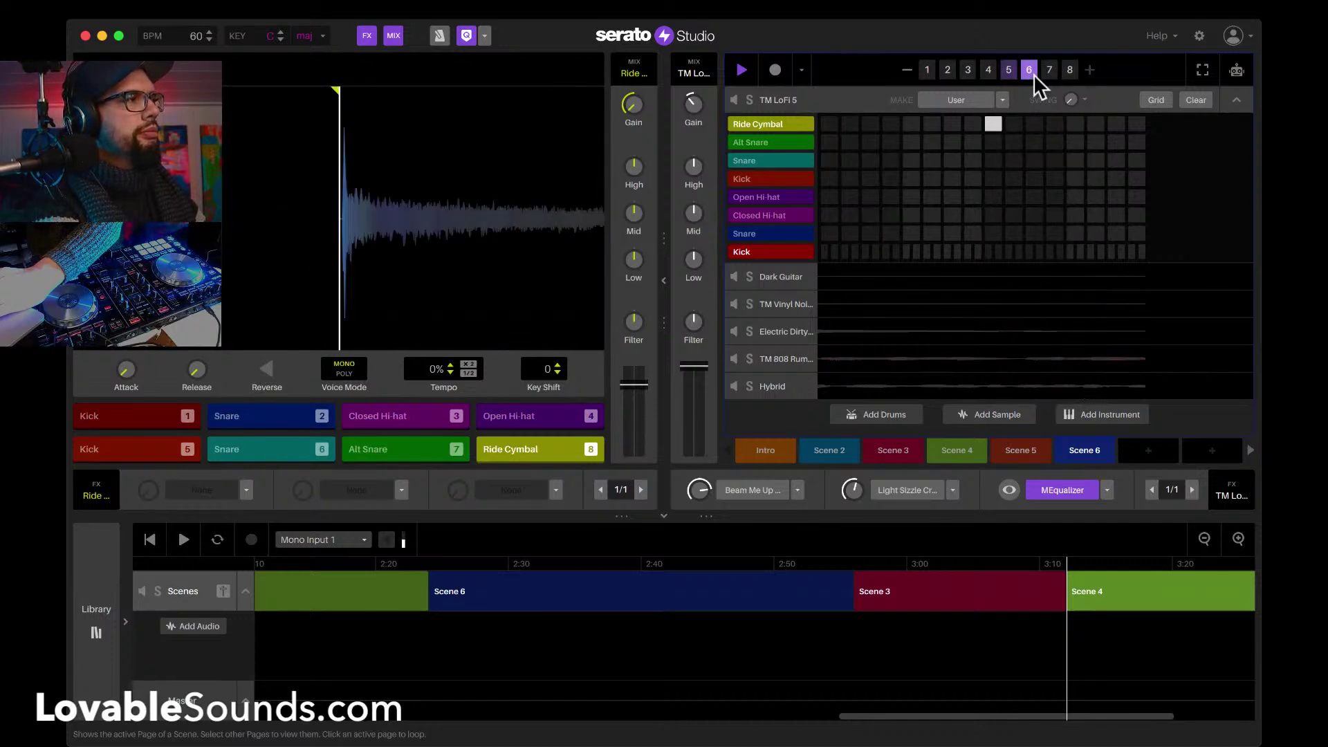
mouse_move(996, 128)
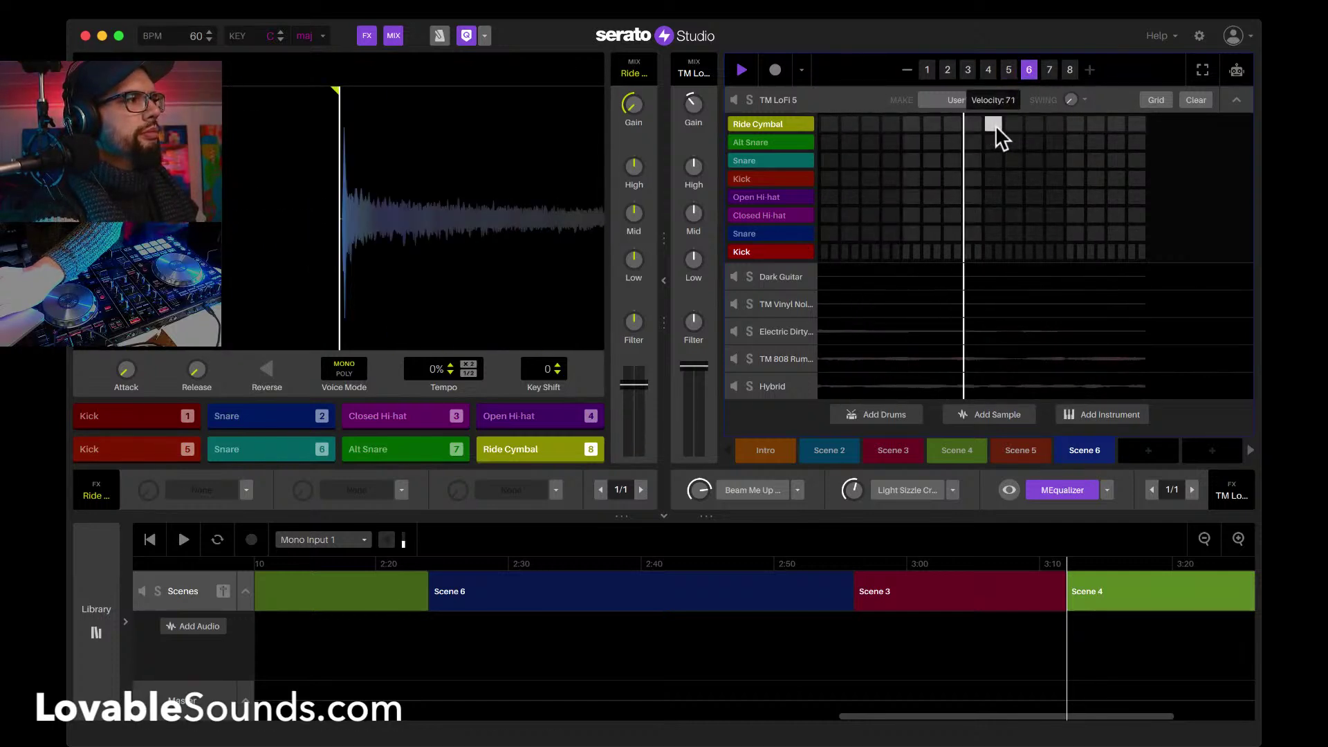
left_click(1050, 70)
mouse_move(994, 131)
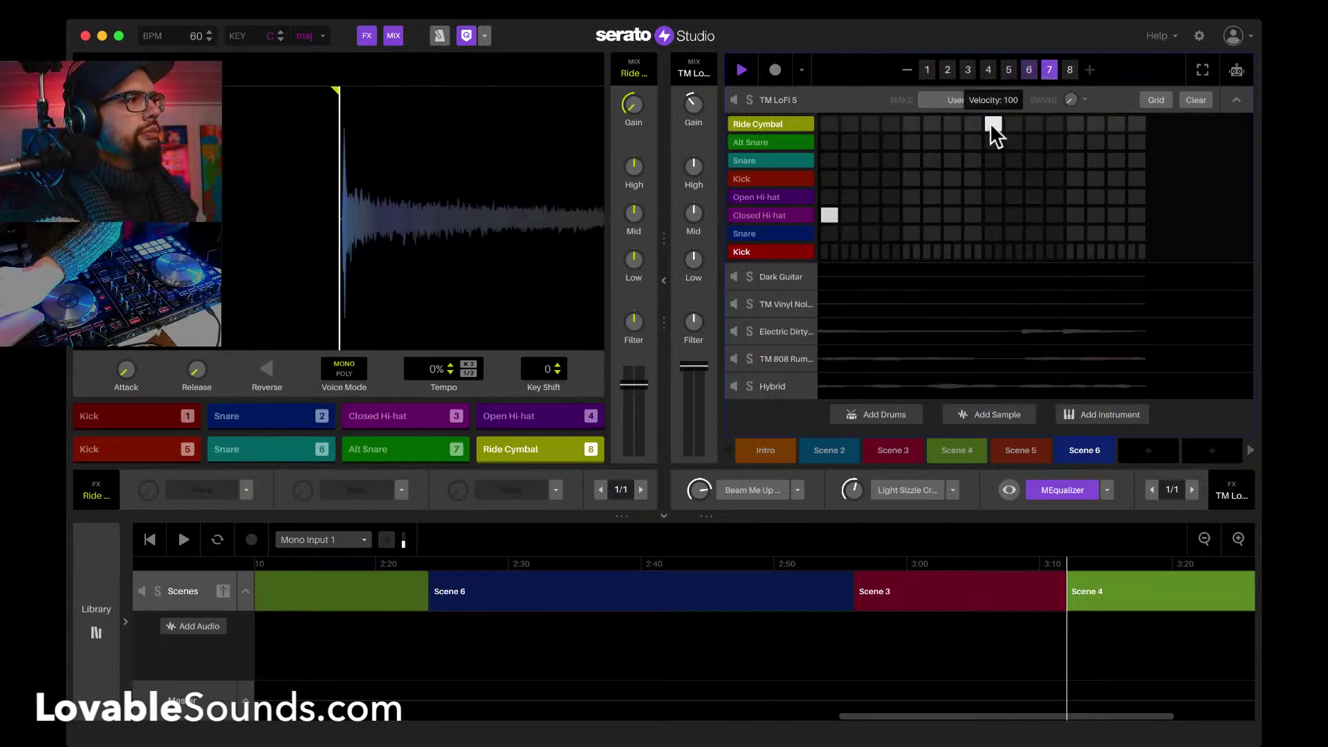
left_click(1069, 70)
mouse_move(994, 123)
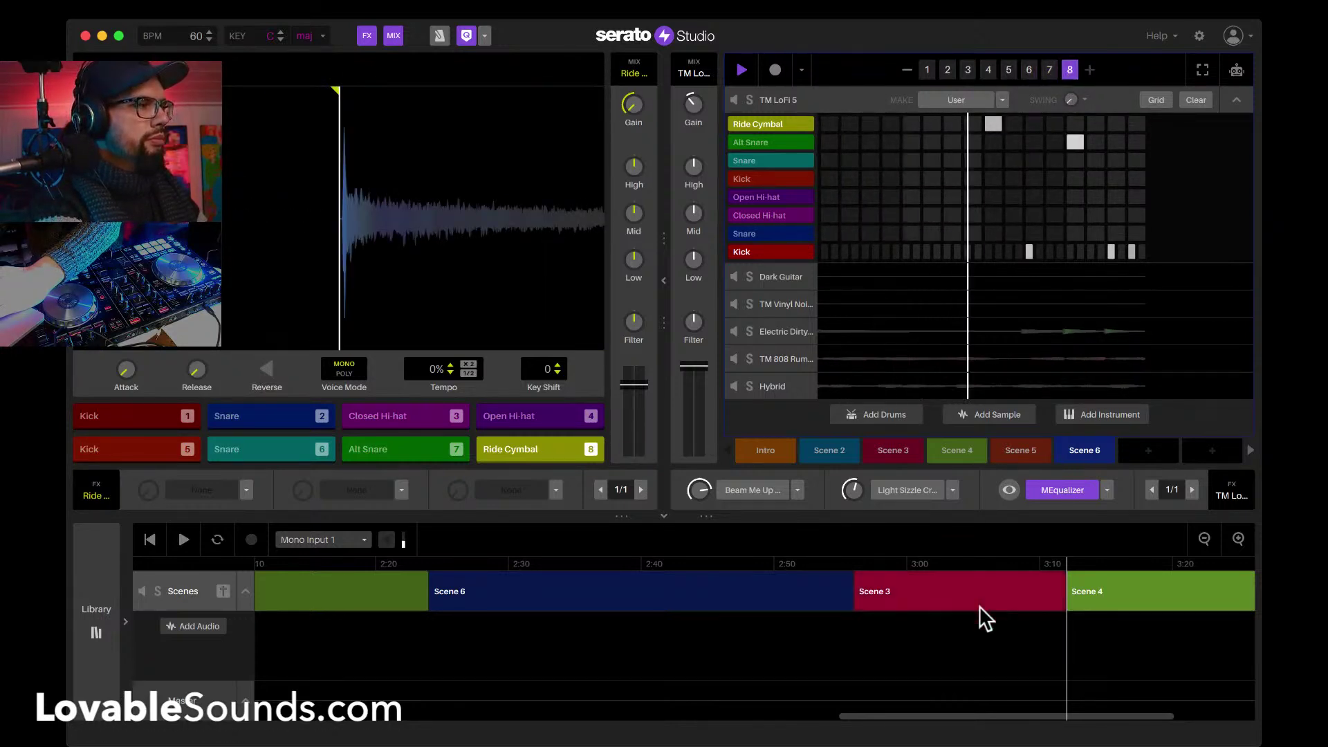
Step: Copy Scene 3 to a new scene named Scene 3b and put it in place of the Scene 3 clip after Scene 6 on the timeline
left_click(894, 451)
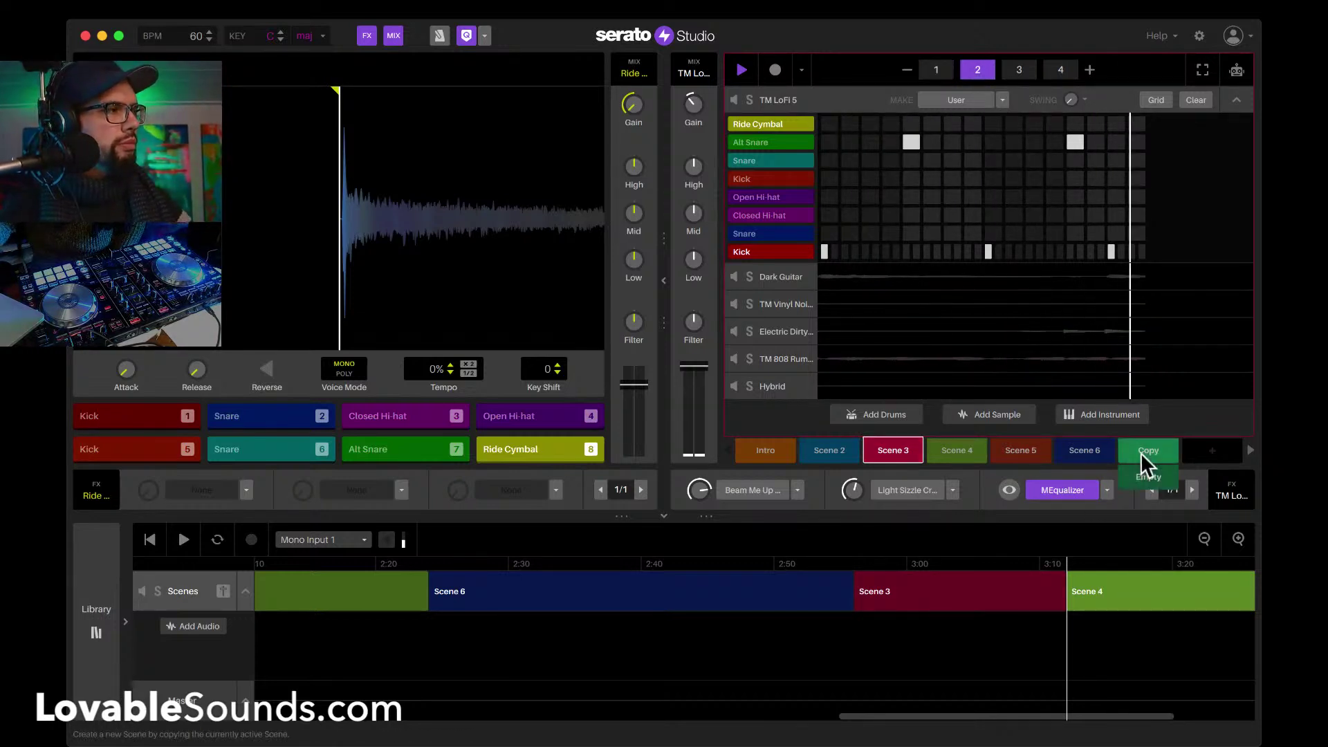
left_click(1142, 453)
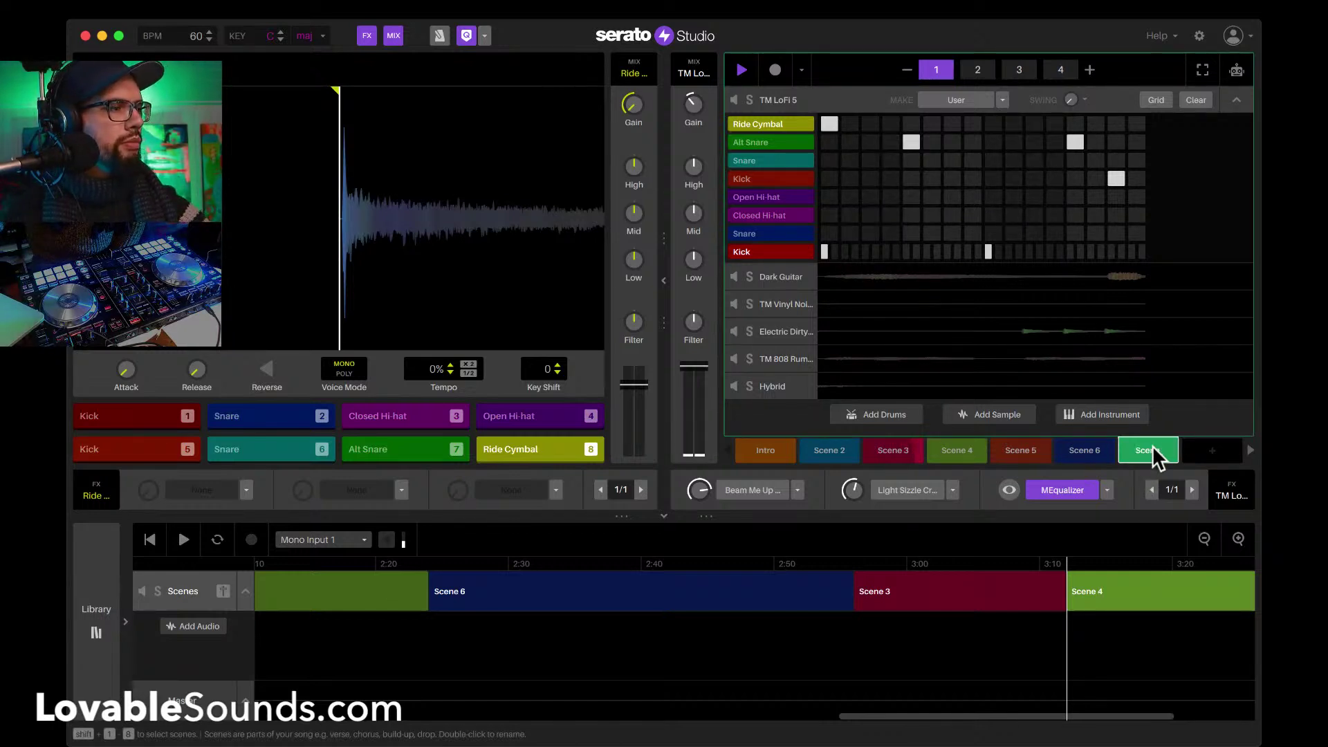
mouse_move(1152, 445)
left_mouse_down()
mouse_move(1052, 552)
mouse_move(1023, 554)
mouse_move(1152, 451)
left_mouse_up()
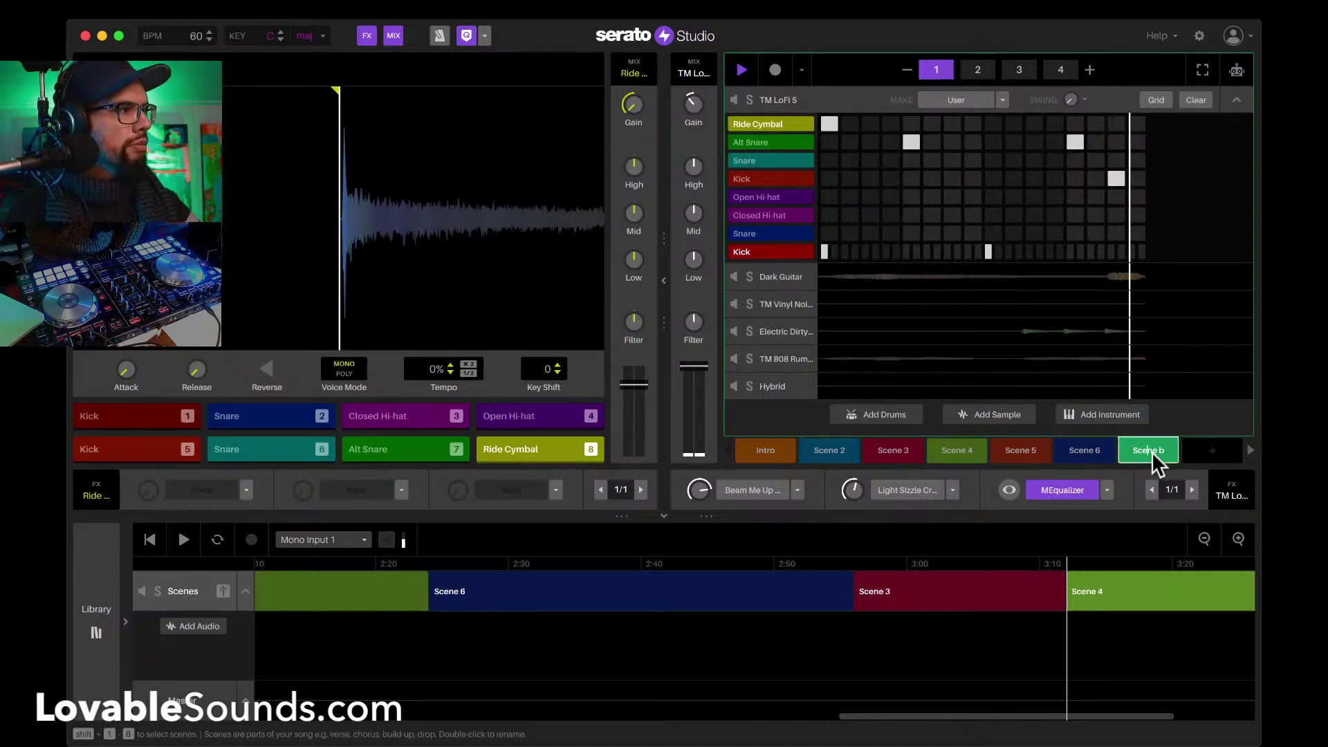
type("3")
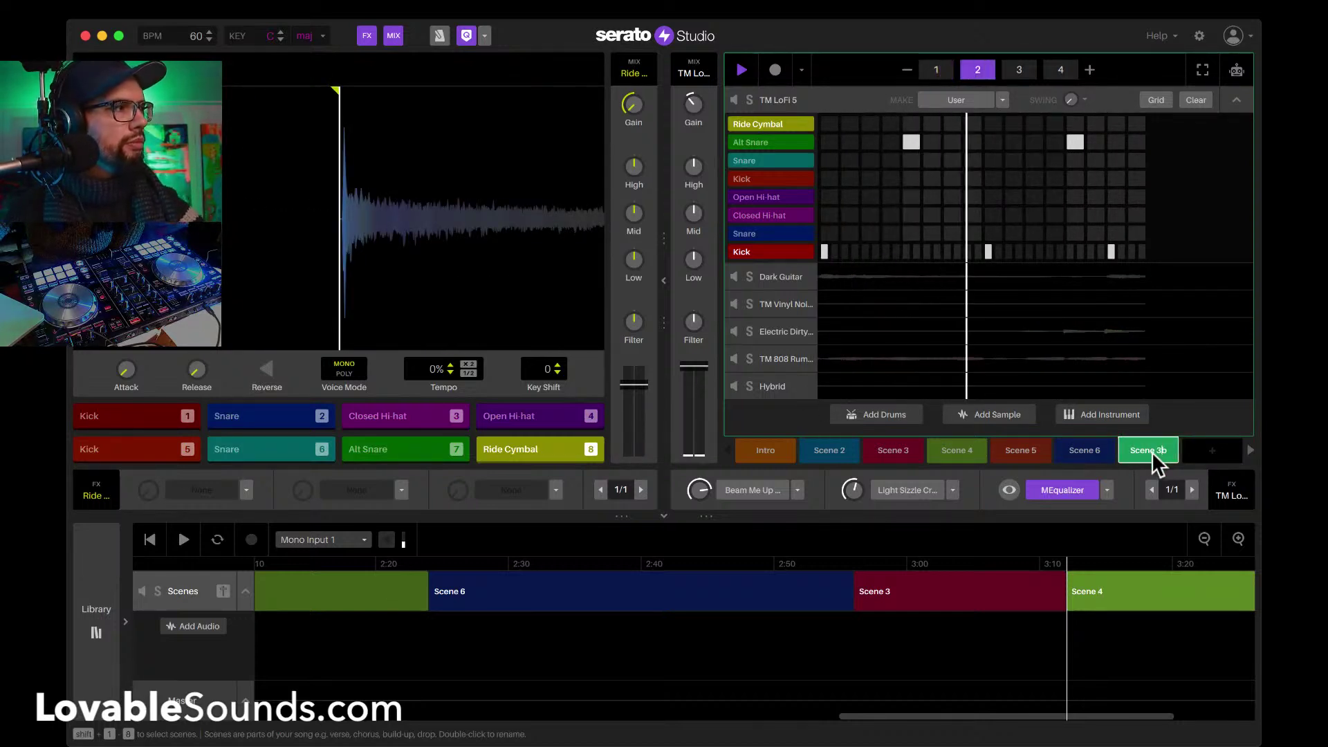
left_click_drag(1152, 451, 895, 595)
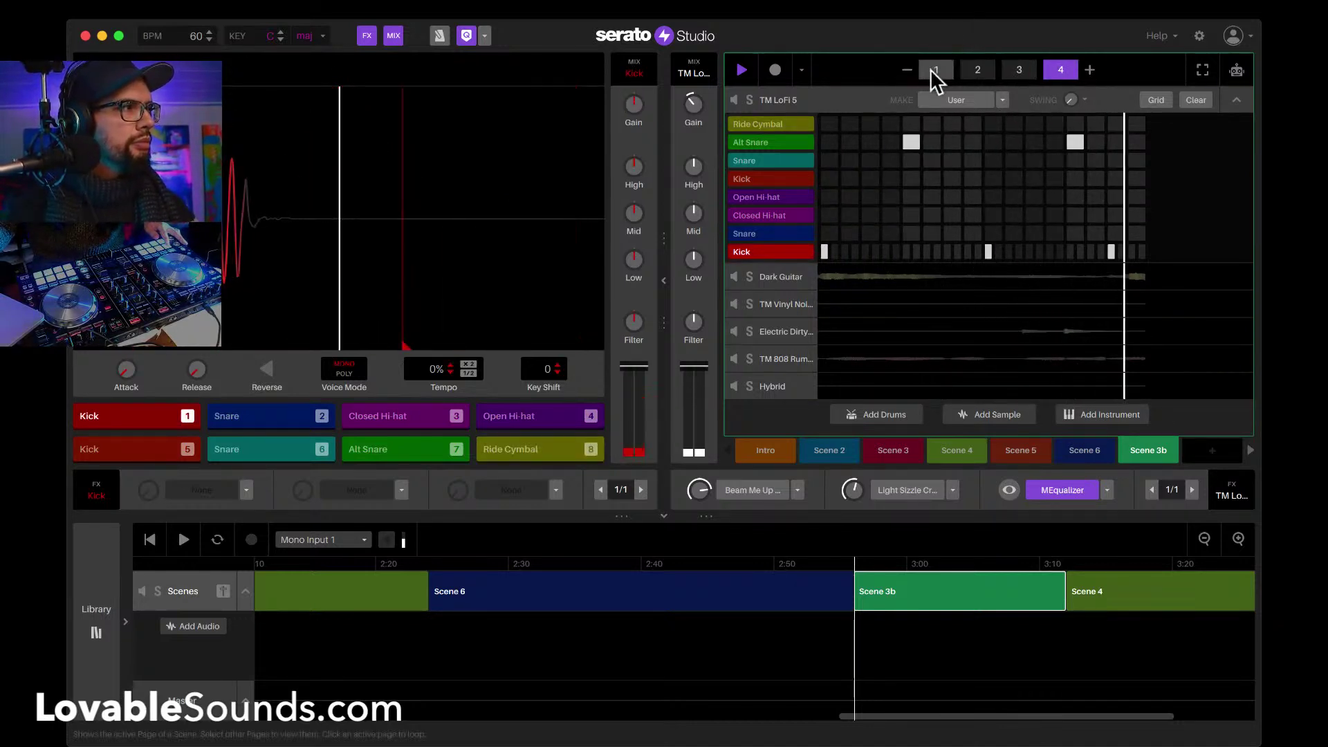
Step: Add an extra Kick to Scene 3b's TM LoFi 5 pattern, on half-step 13 of pages 1 and 3 and half-step 15 of pages 2 and 4
left_click(946, 249)
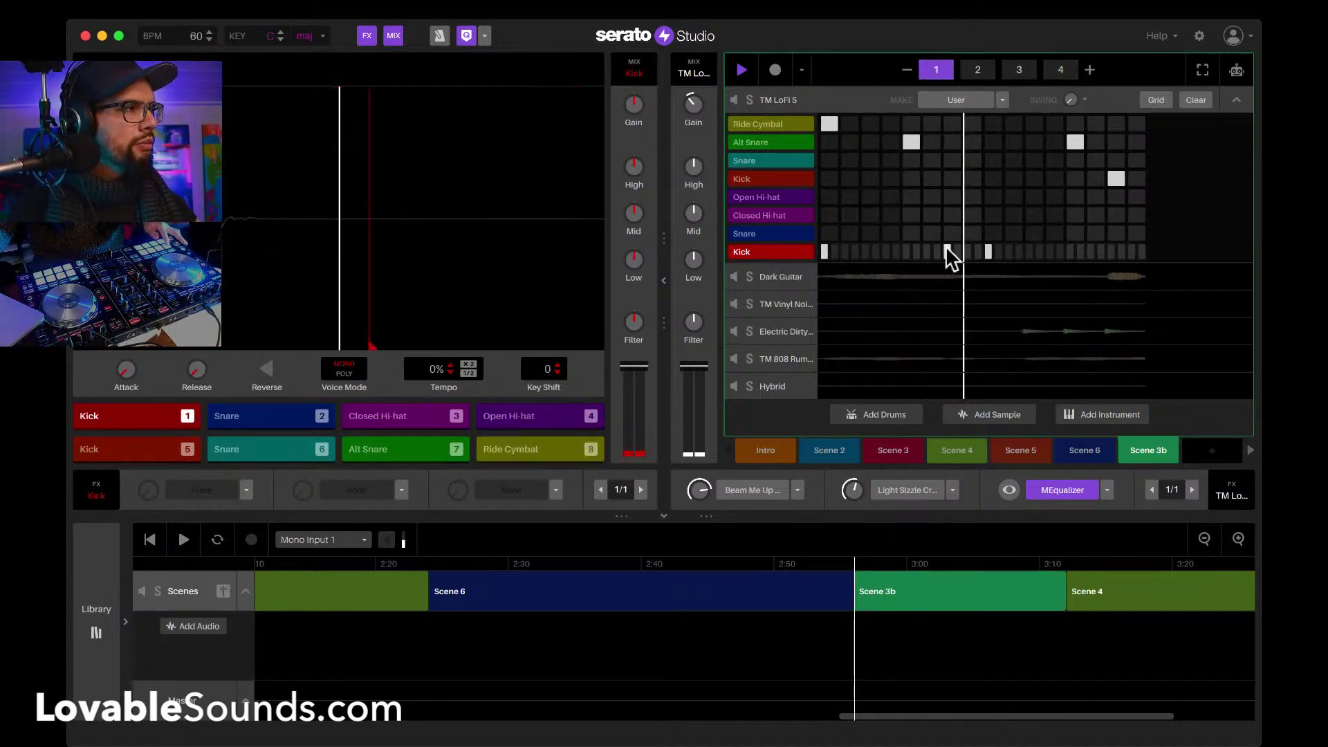
left_click(976, 72)
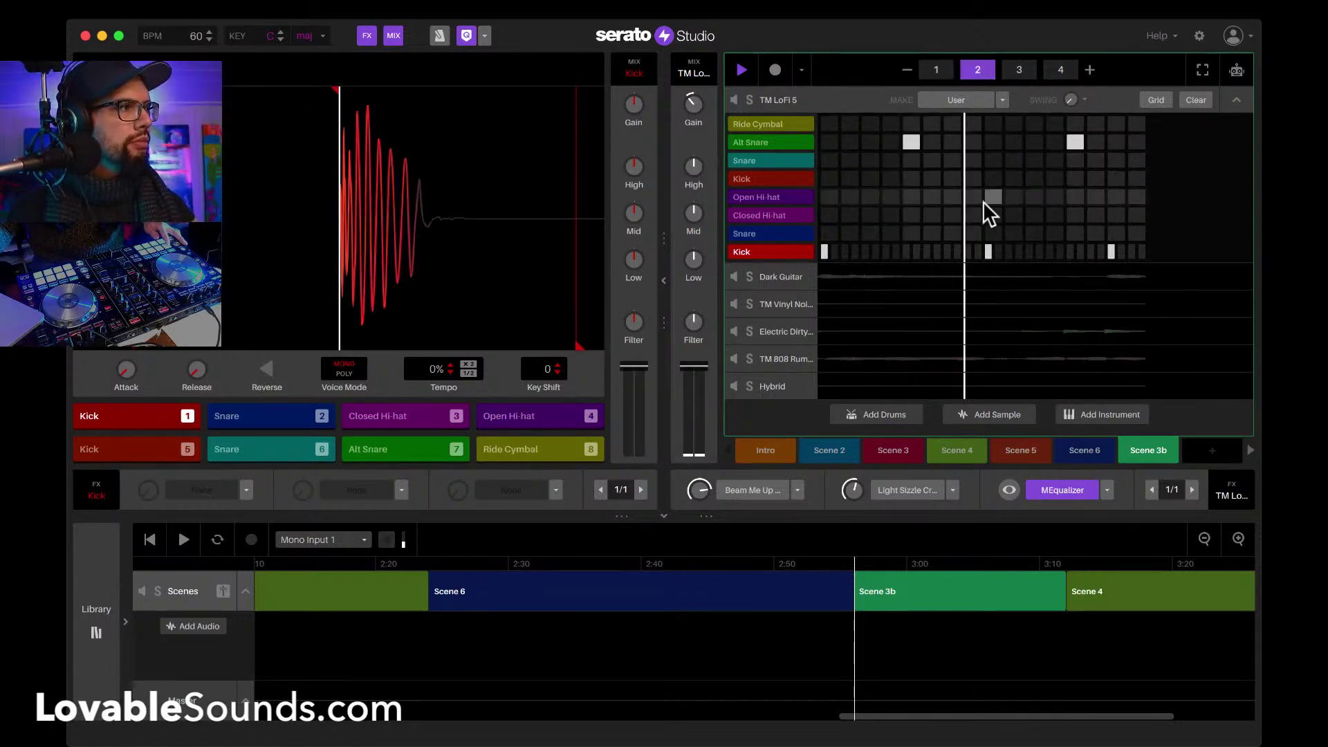
left_click(1013, 72)
left_click(948, 251)
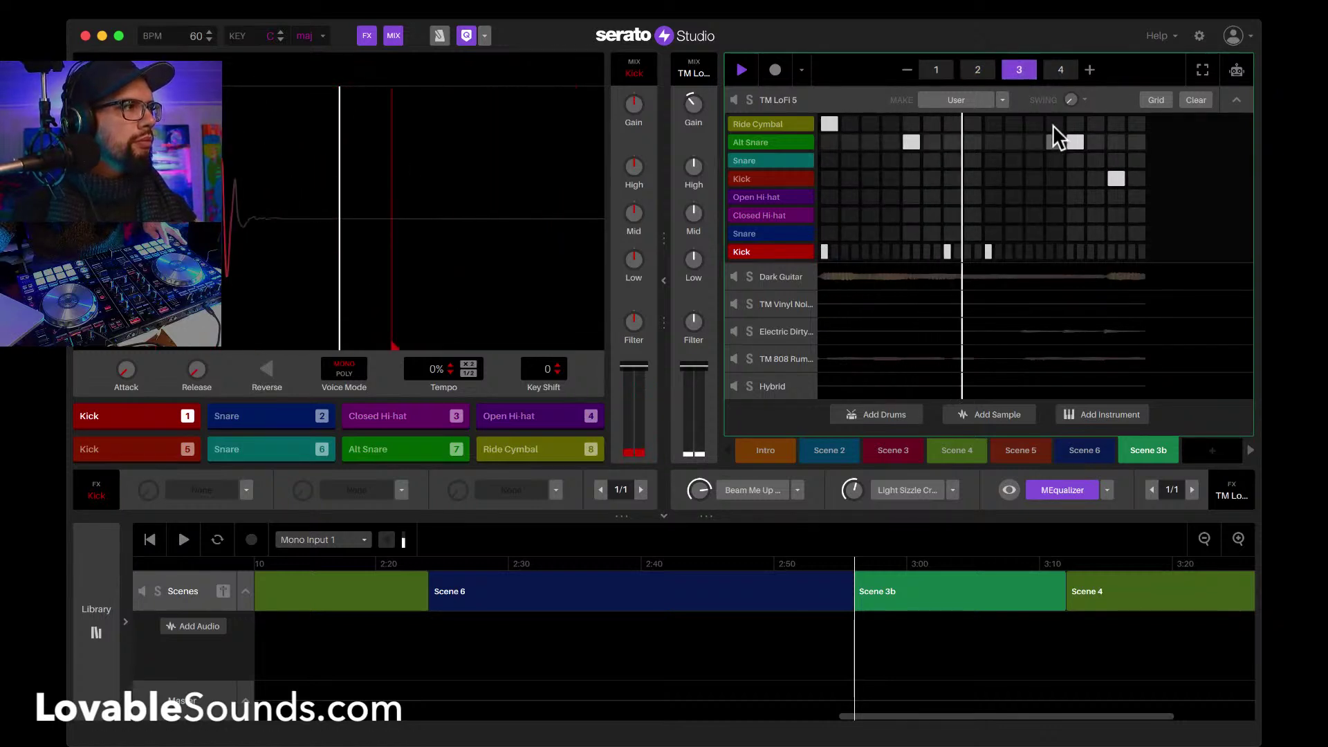
left_click(1060, 70)
left_click(966, 252)
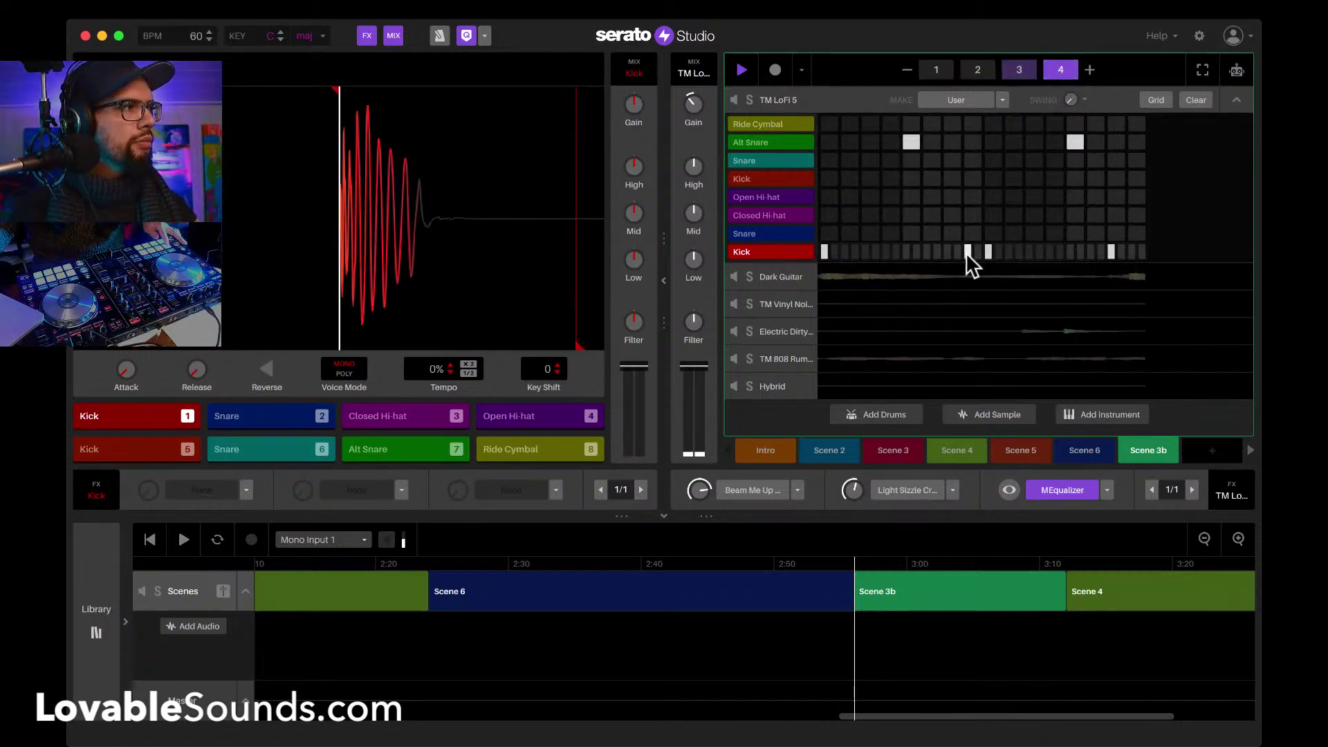
left_click(978, 70)
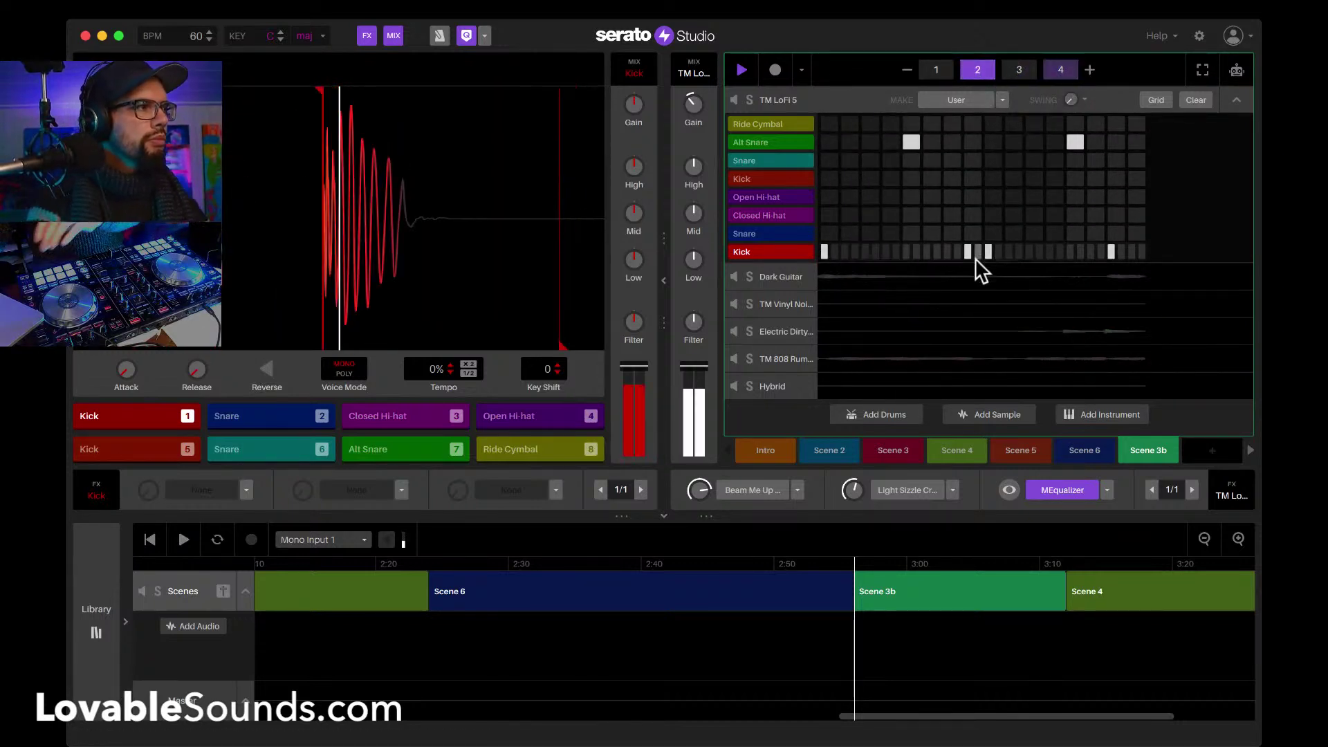
left_click_drag(968, 252, 972, 256)
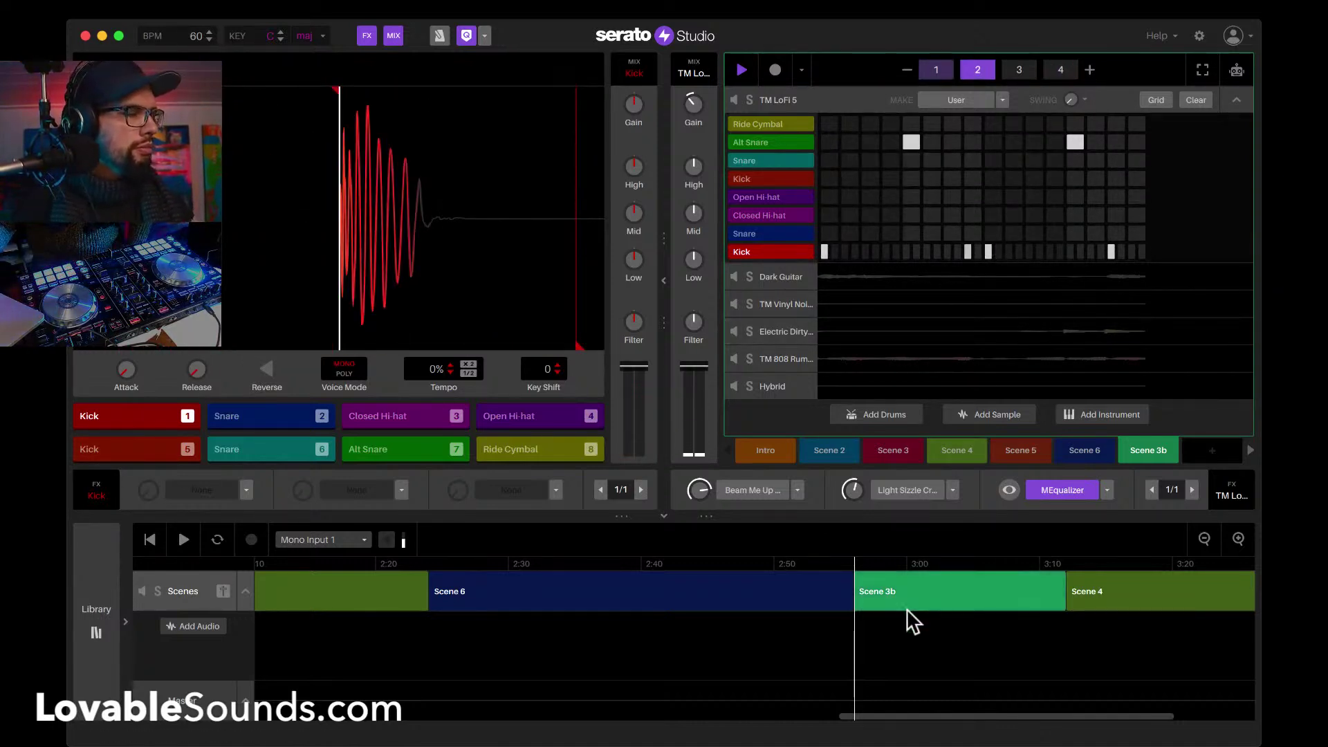
Step: Add a Closed Hi-hat hit on step 3 of pages 1 and 3 in Scene 3b's TM LoFi 5 pattern
key("space")
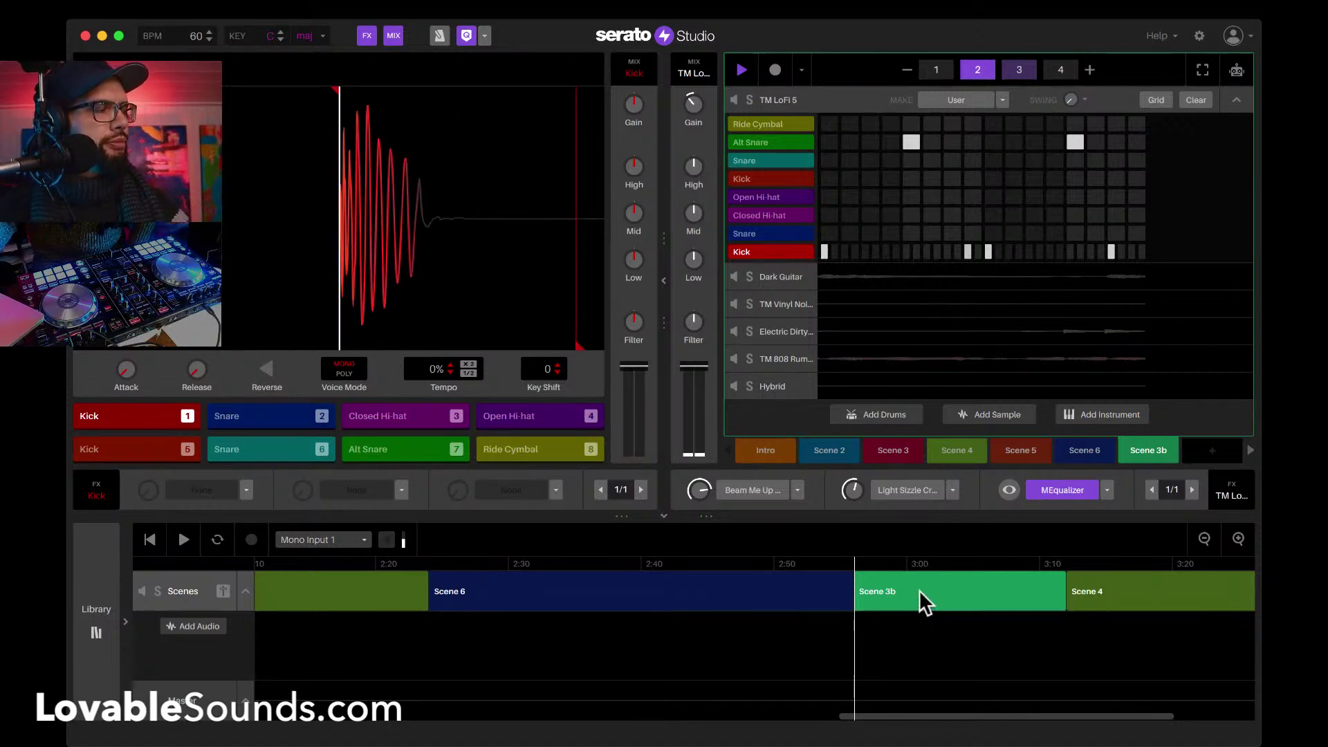
left_click(918, 590)
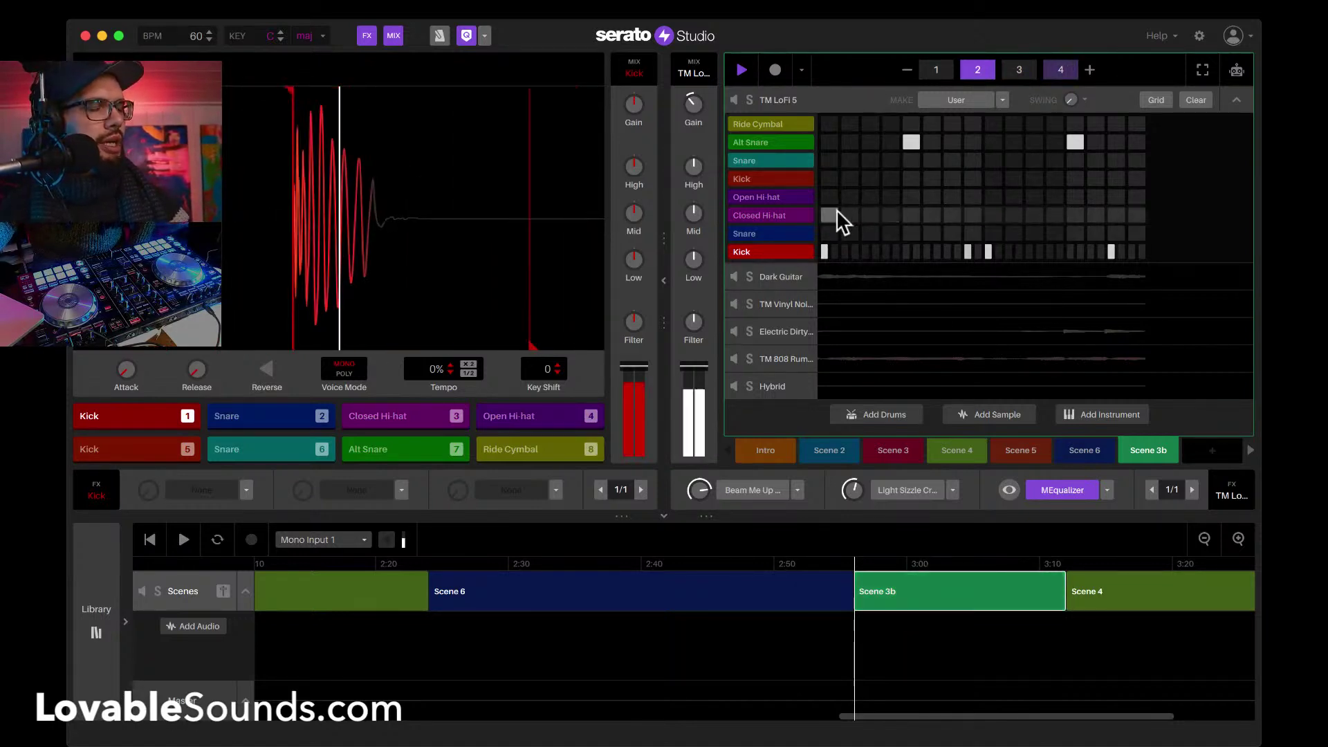
key("3")
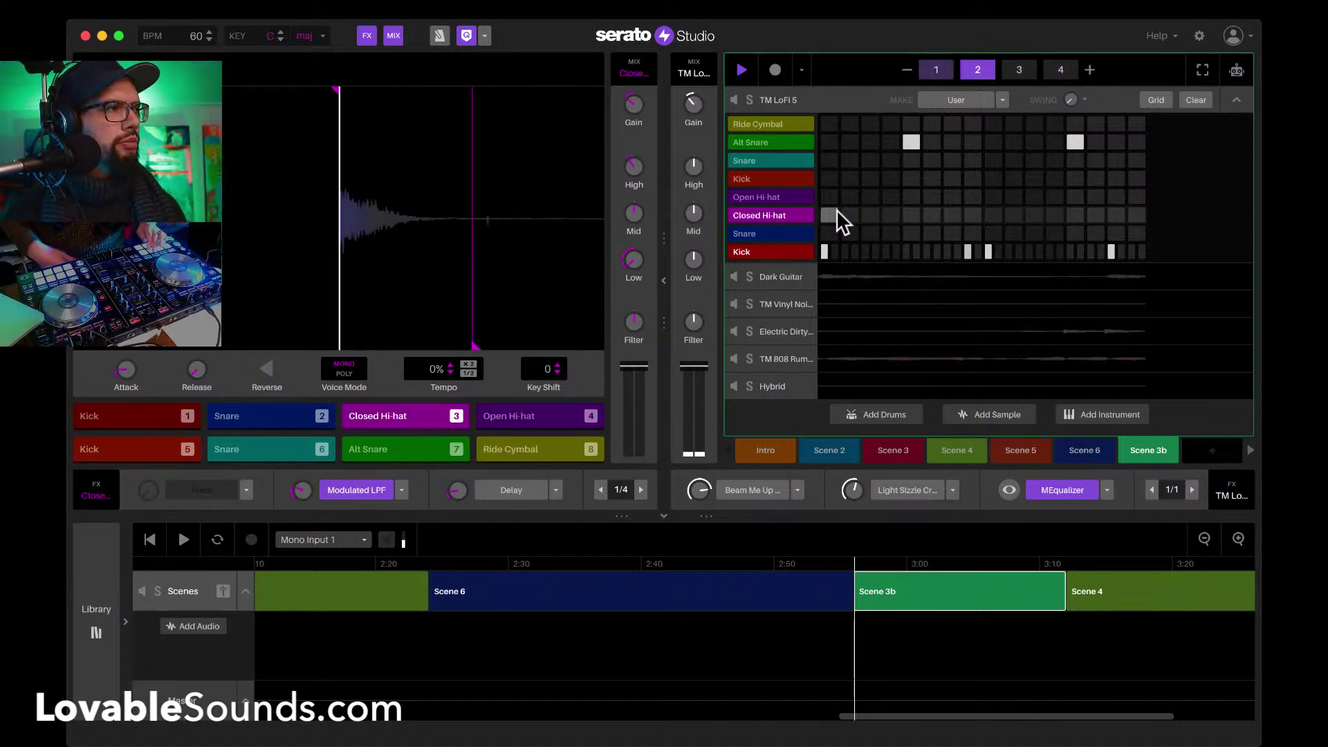
left_click(774, 68)
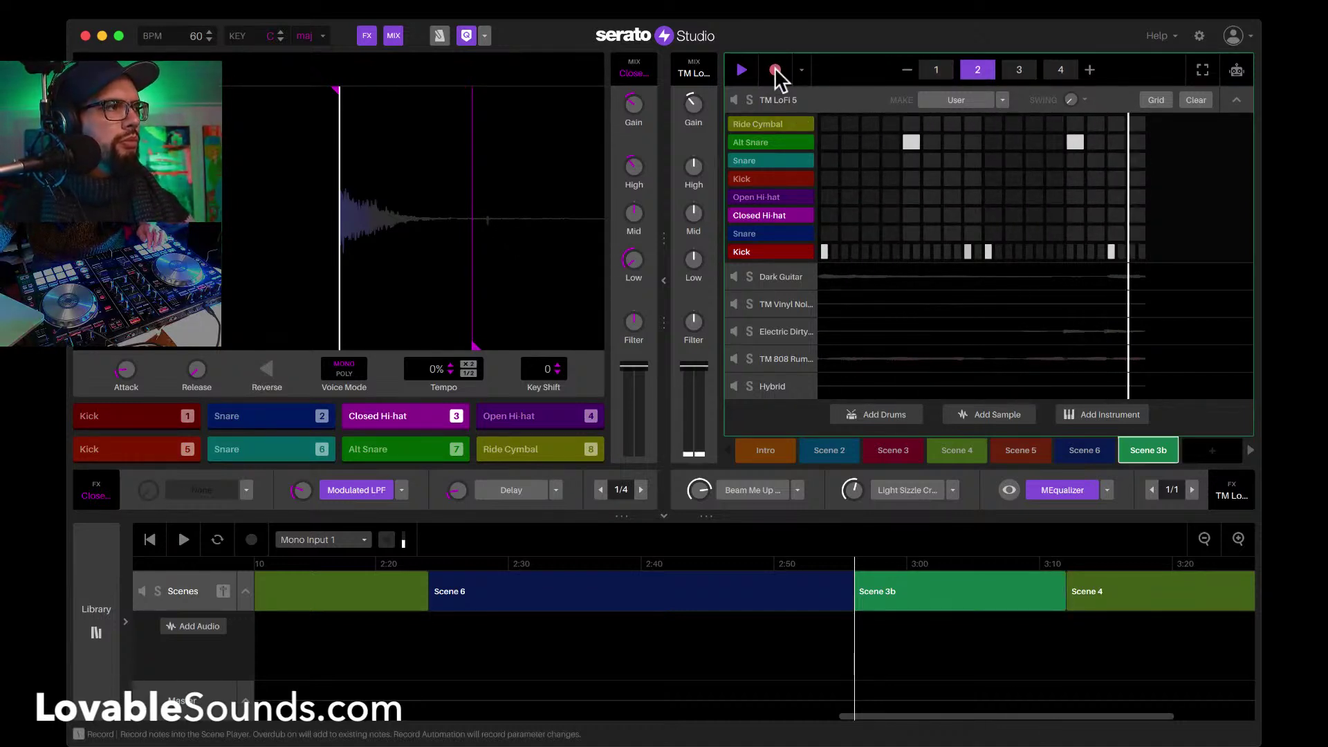
left_click(934, 70)
left_click(869, 217)
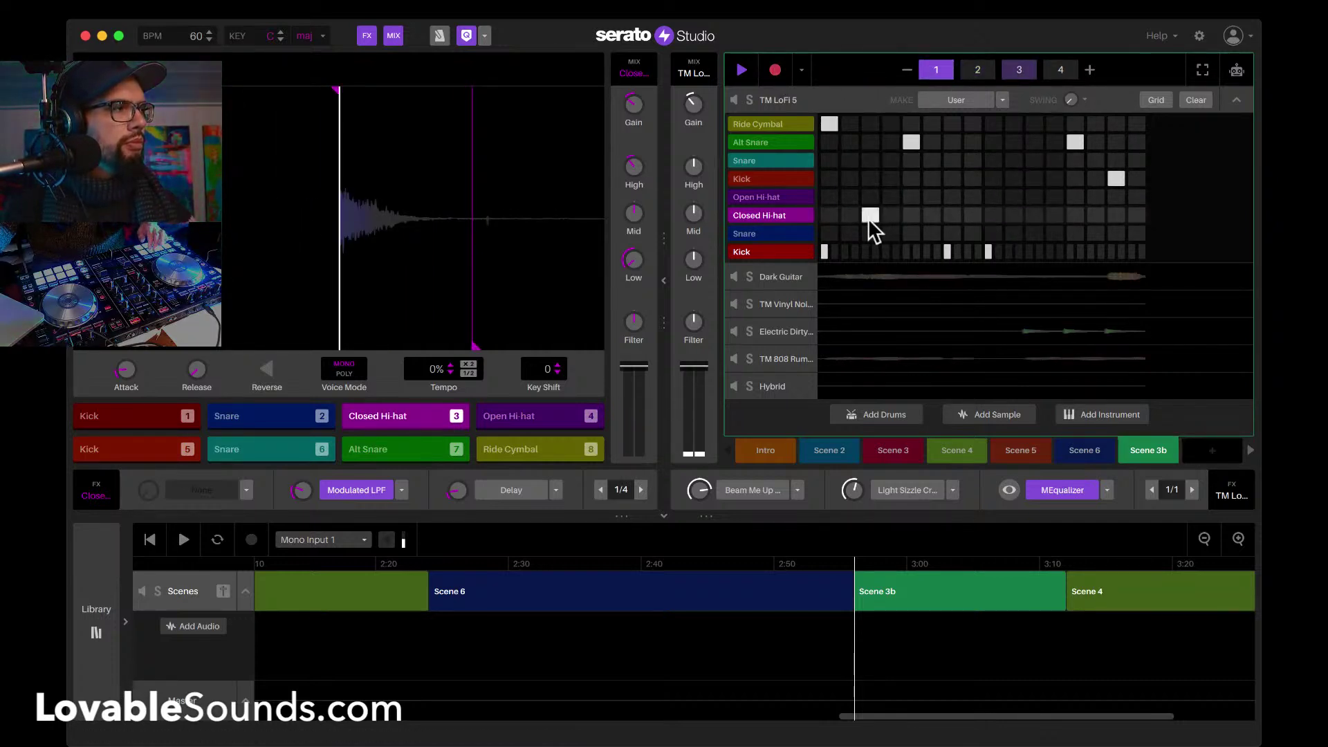
left_click(1020, 69)
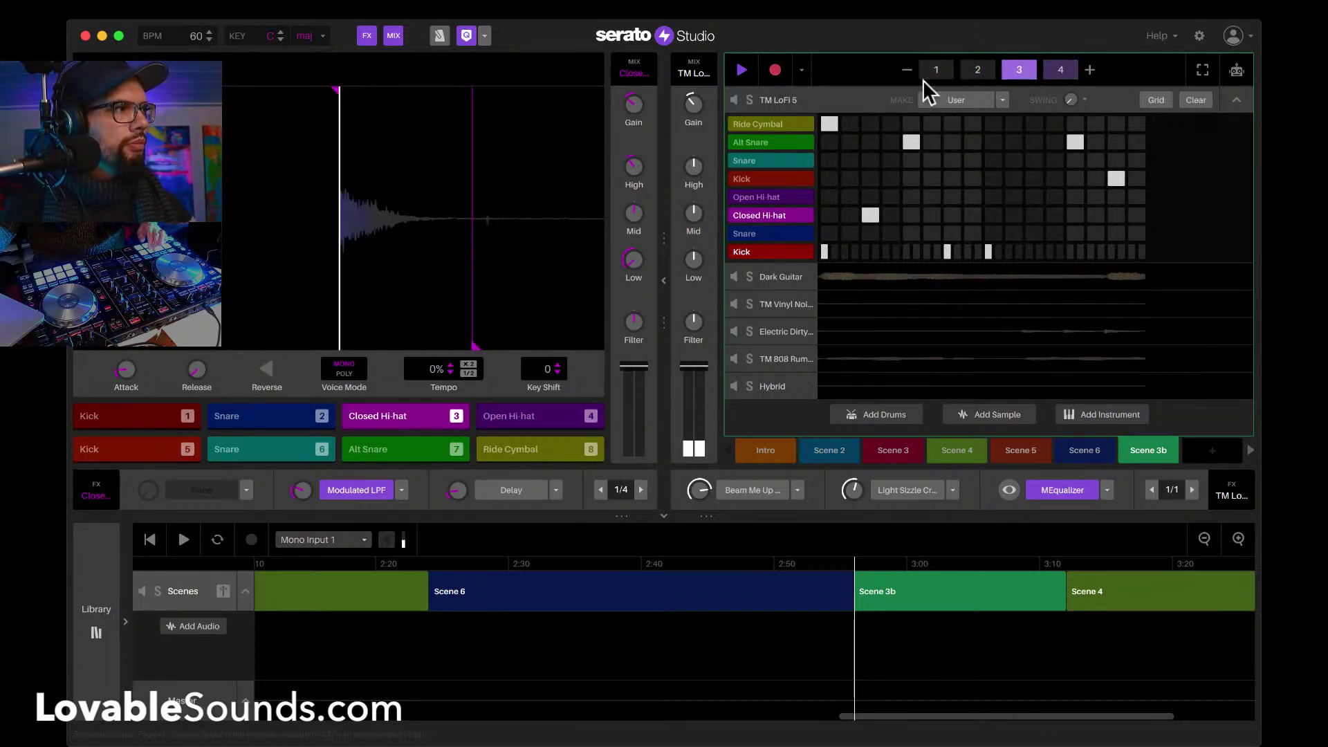
left_click(775, 69)
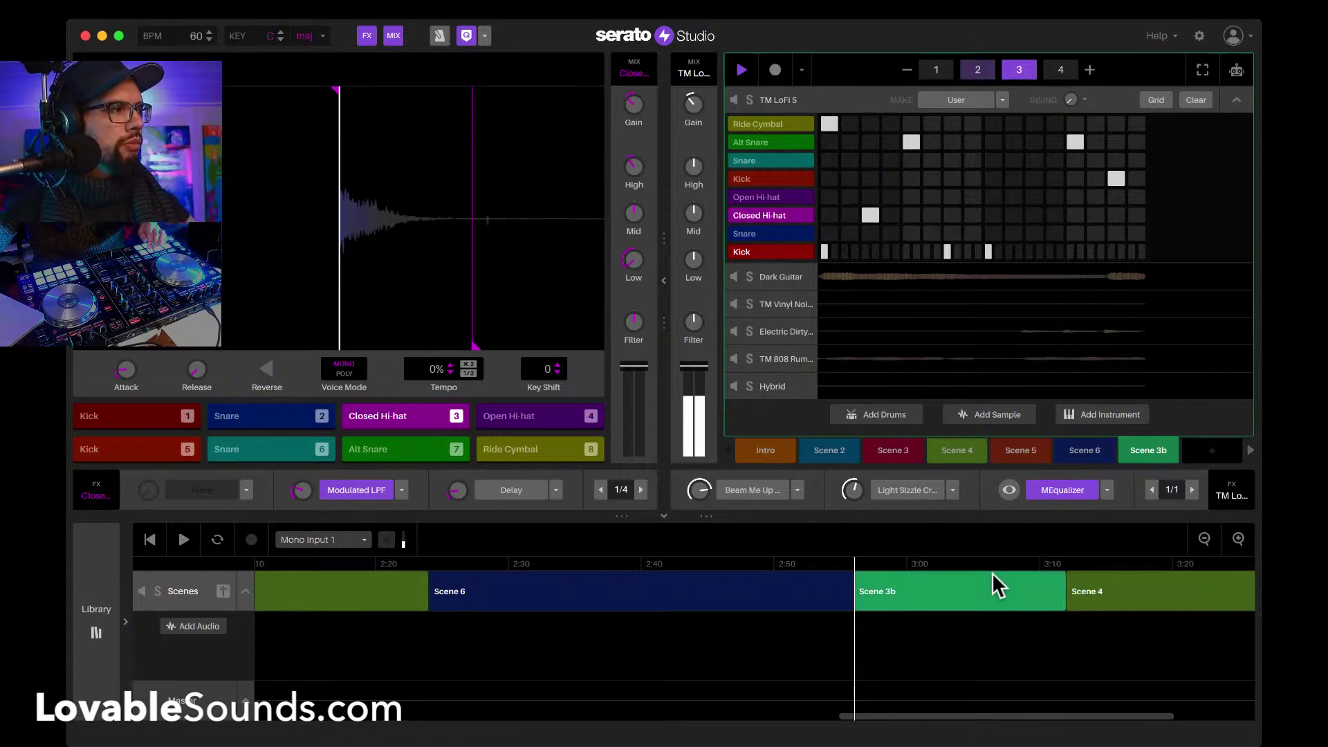
Step: Insert a second Scene 3b clip between the existing Scene 3b and Scene 4 clips on the timeline
scroll(992, 571, "right", 5)
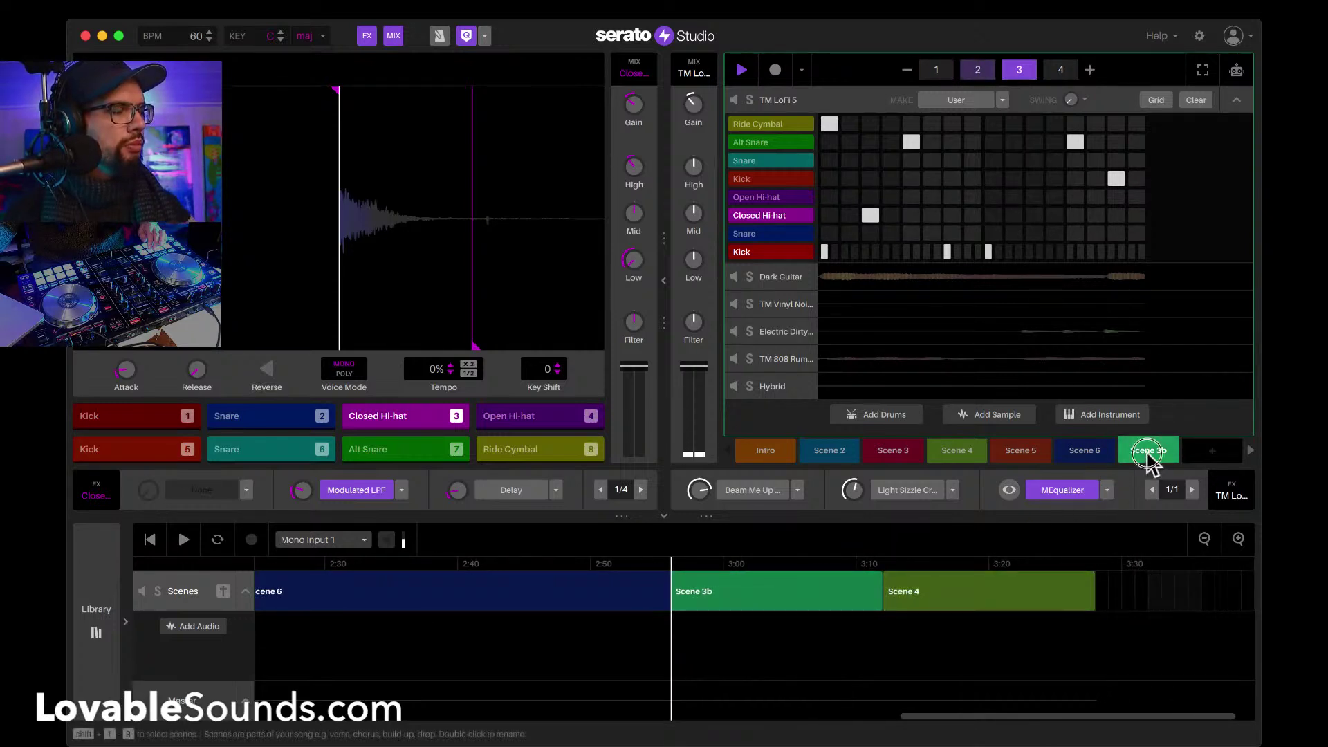
left_click_drag(1145, 453, 884, 592)
scroll(972, 586, "right", 5)
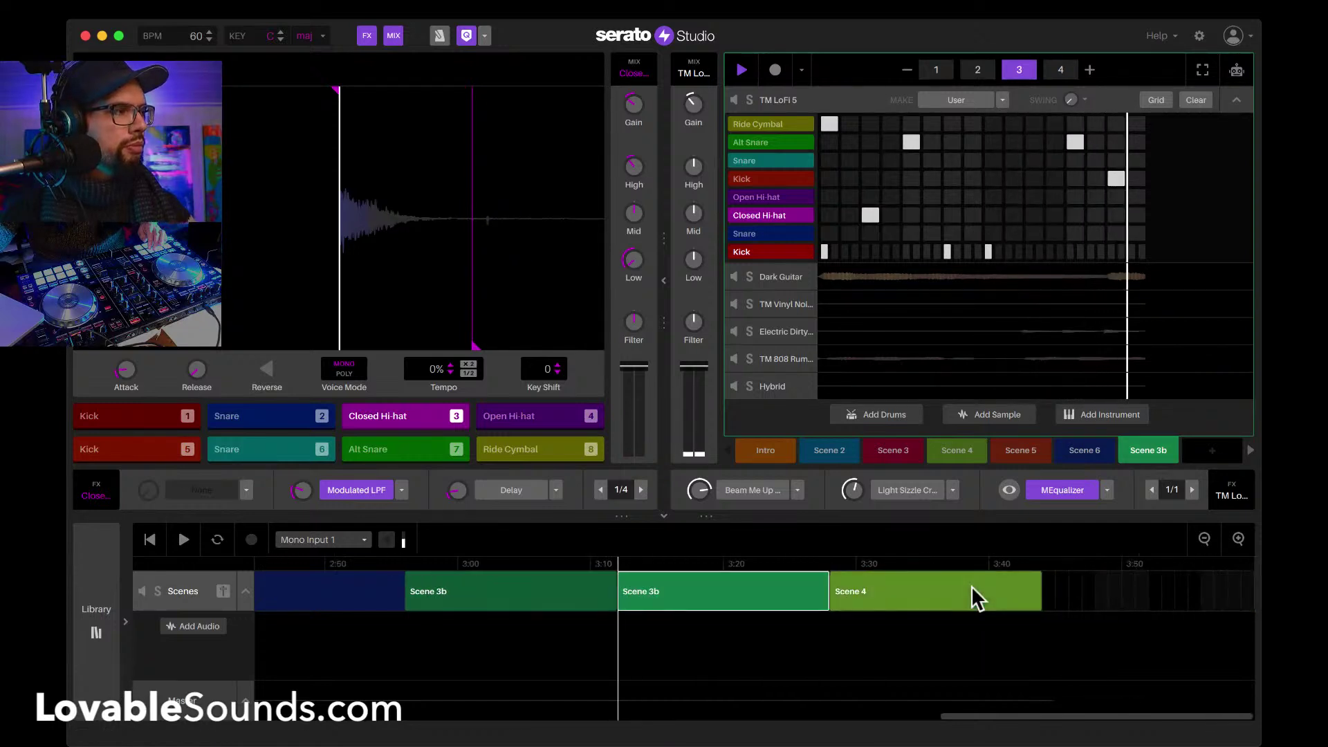
Step: Copy Scene 4 to a new scene named Scene 4outro and place it after the last Scene 4 clip on the timeline
left_click(953, 450)
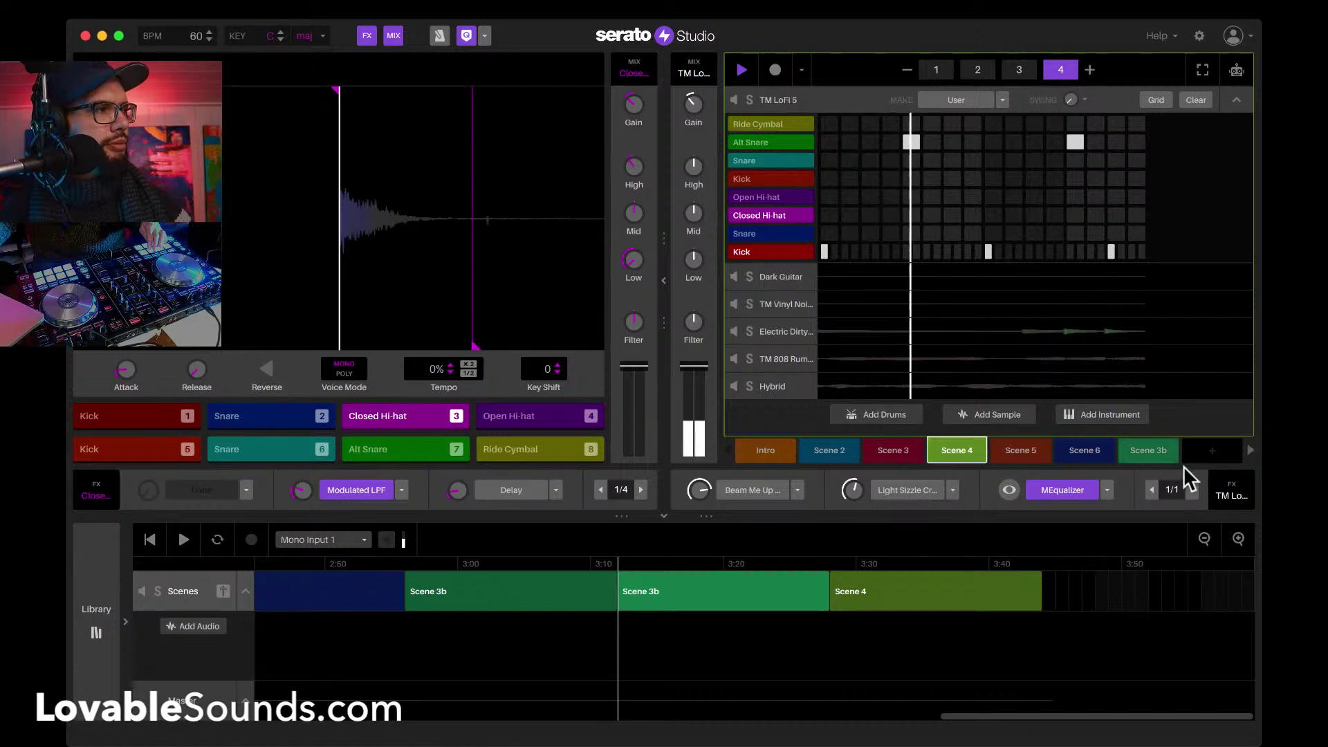
mouse_move(1206, 446)
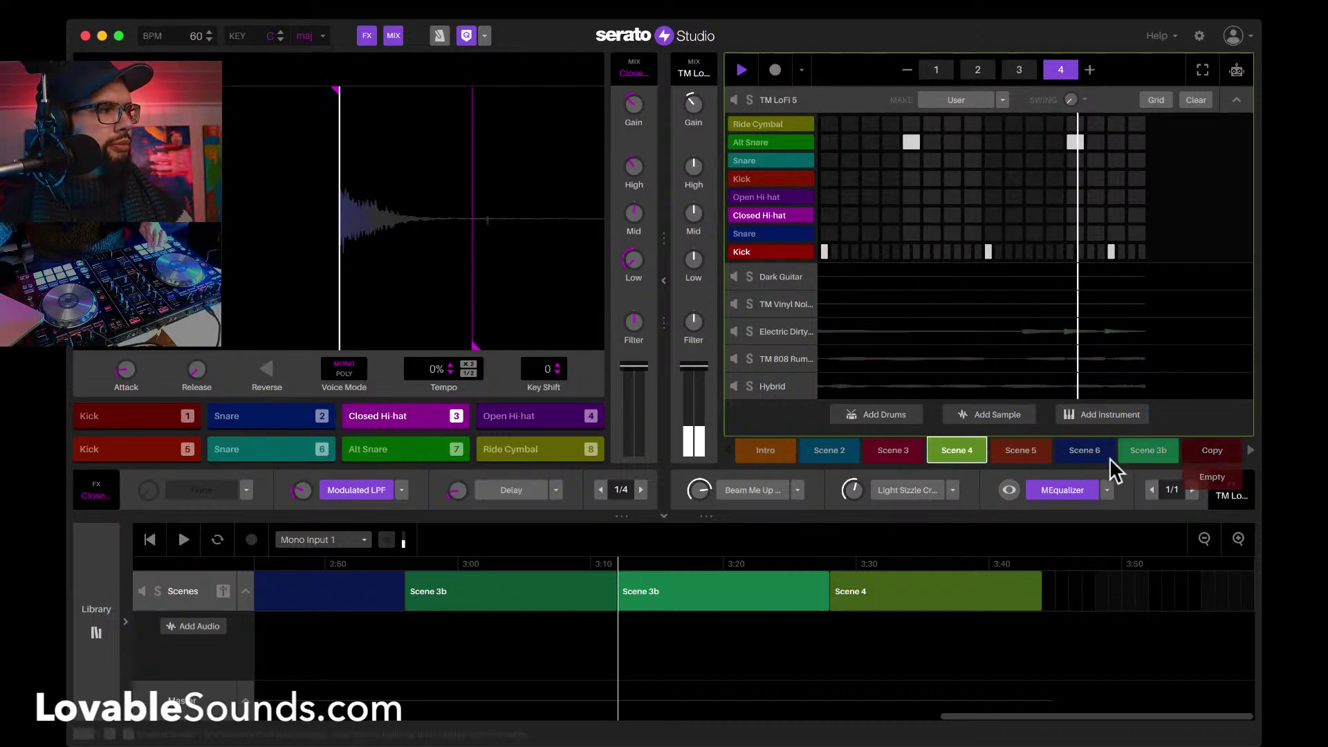
left_click(1209, 447)
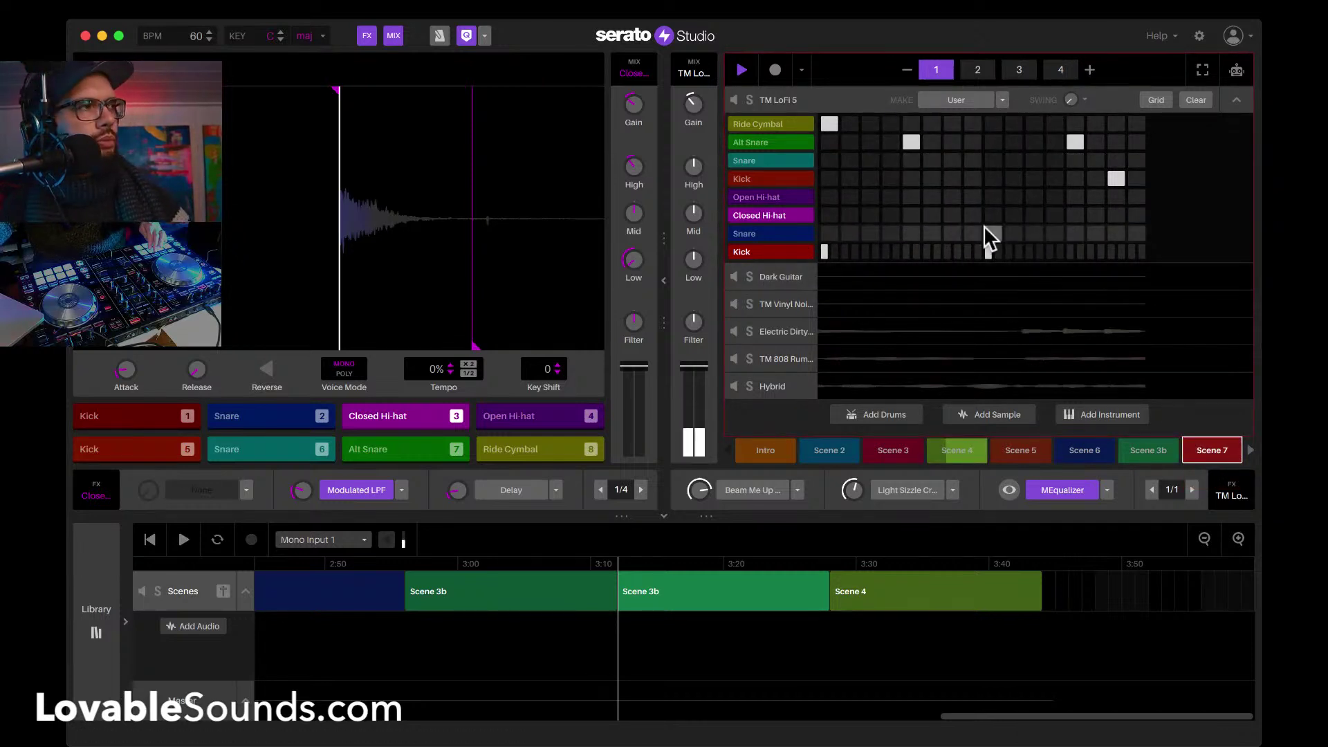
left_click(733, 101)
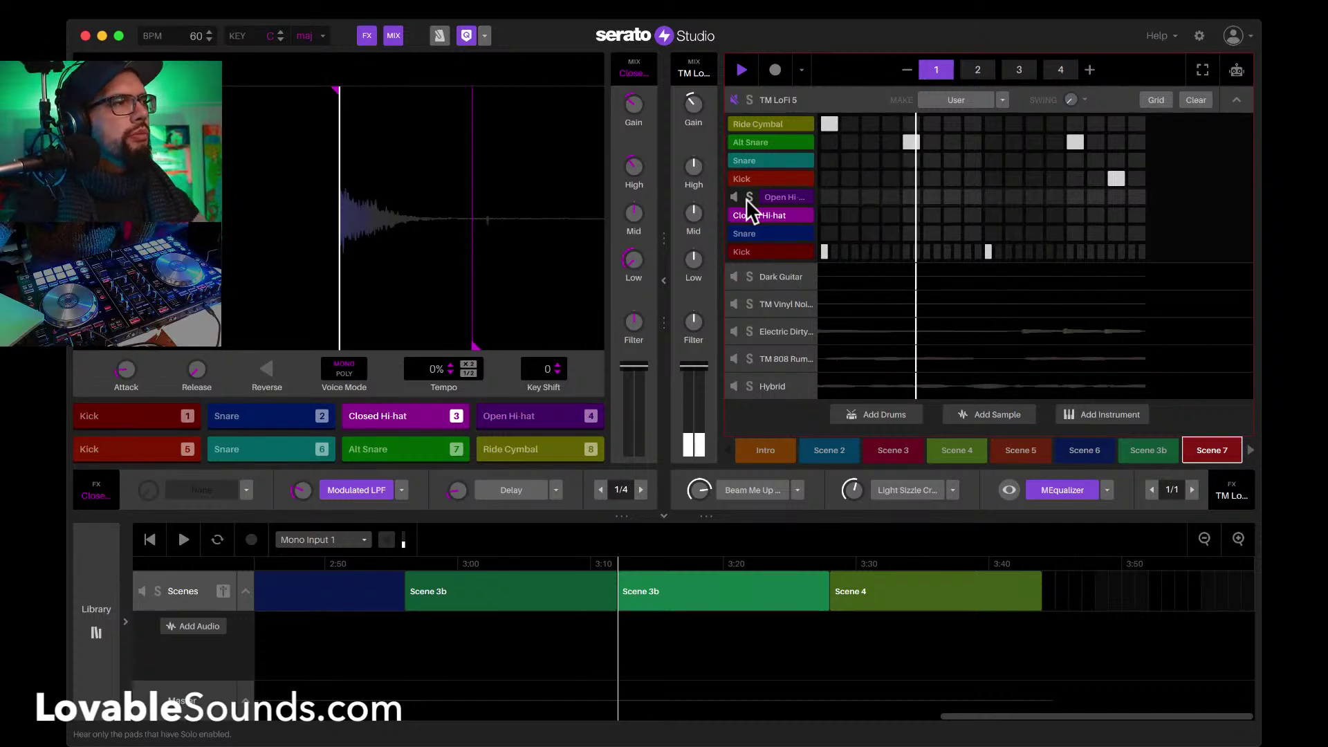
key("space")
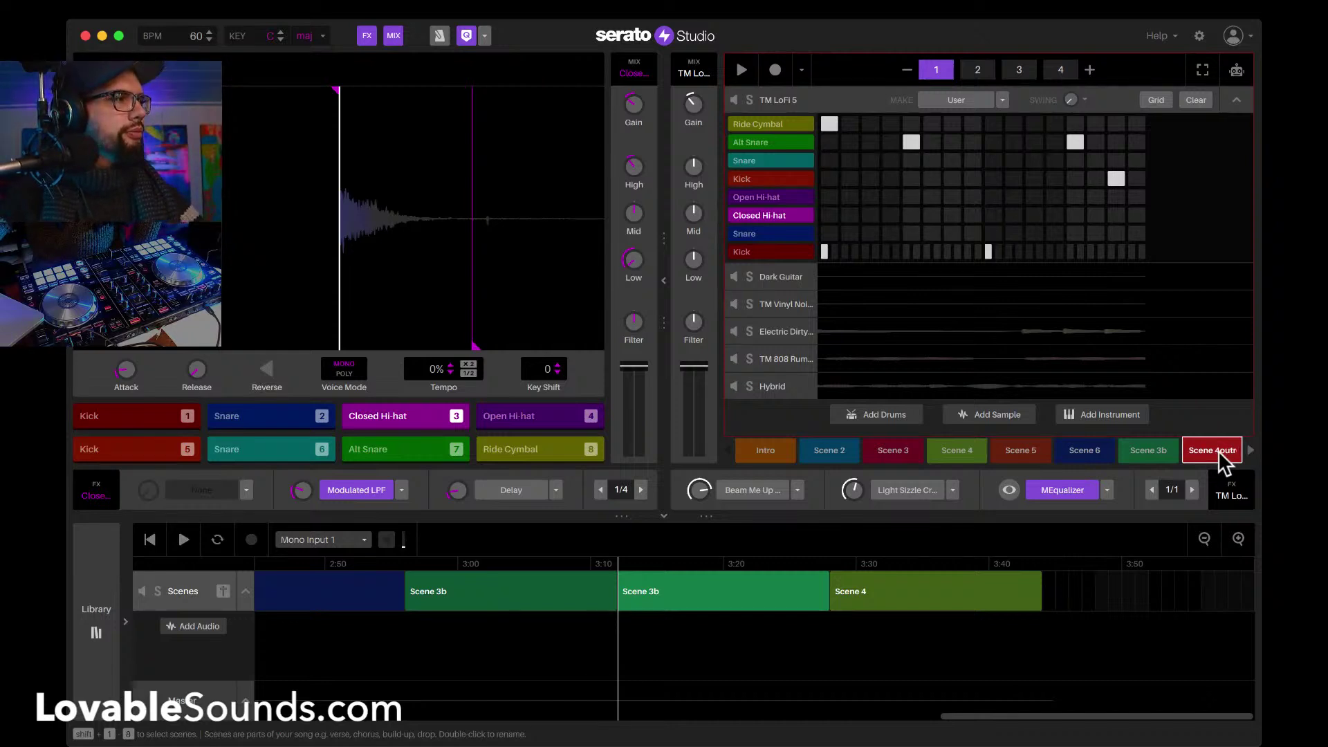
left_click_drag(1218, 450, 1089, 592)
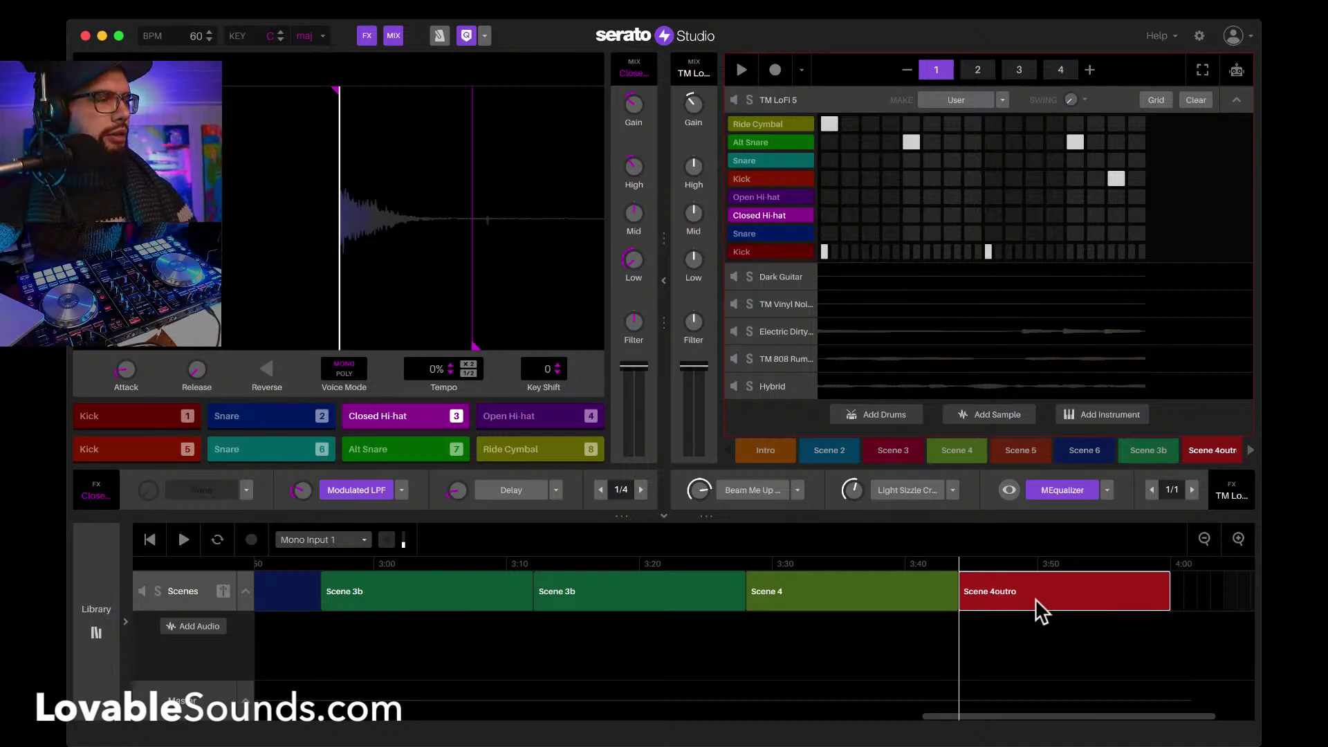
Step: Delete the TM LoFi 5 hits on pages 3 and 4 of Scene 4outro, keeping only page 3's opening kick
left_click(1010, 72)
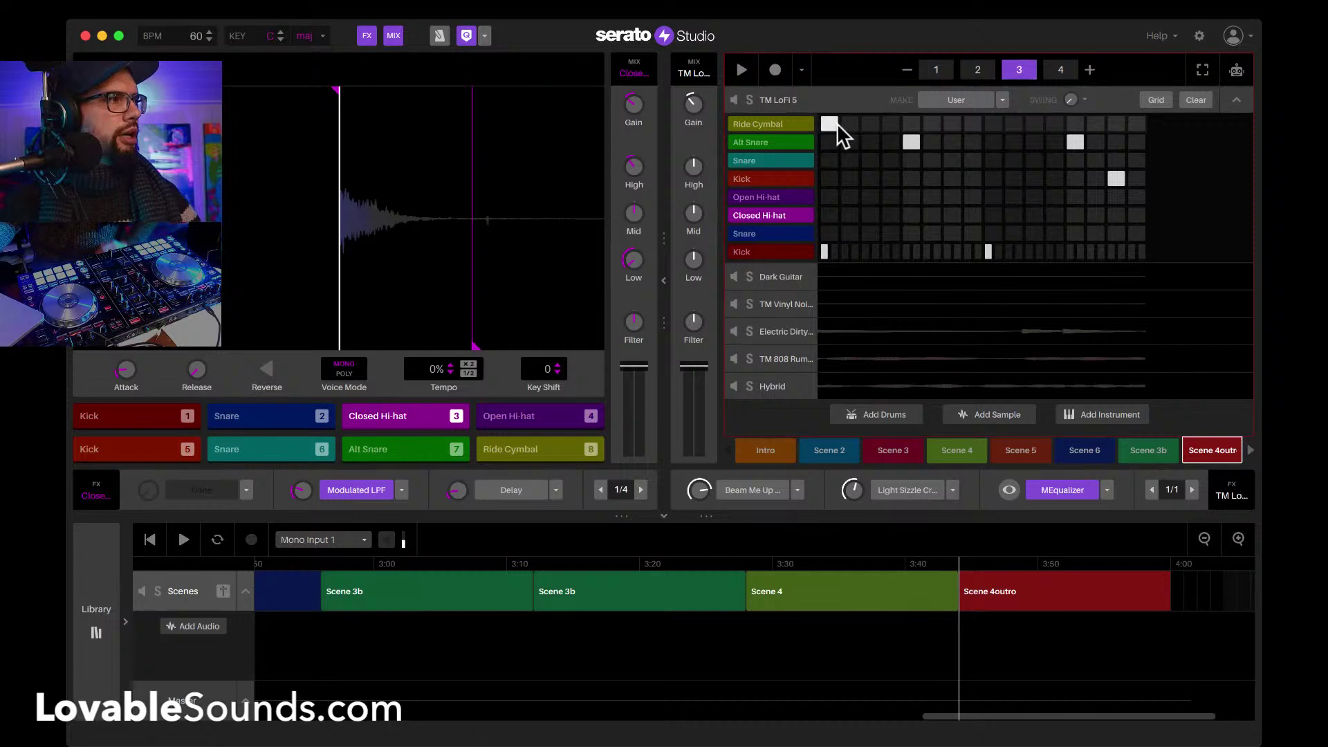
left_click_drag(836, 123, 1133, 253)
key("BackSpace")
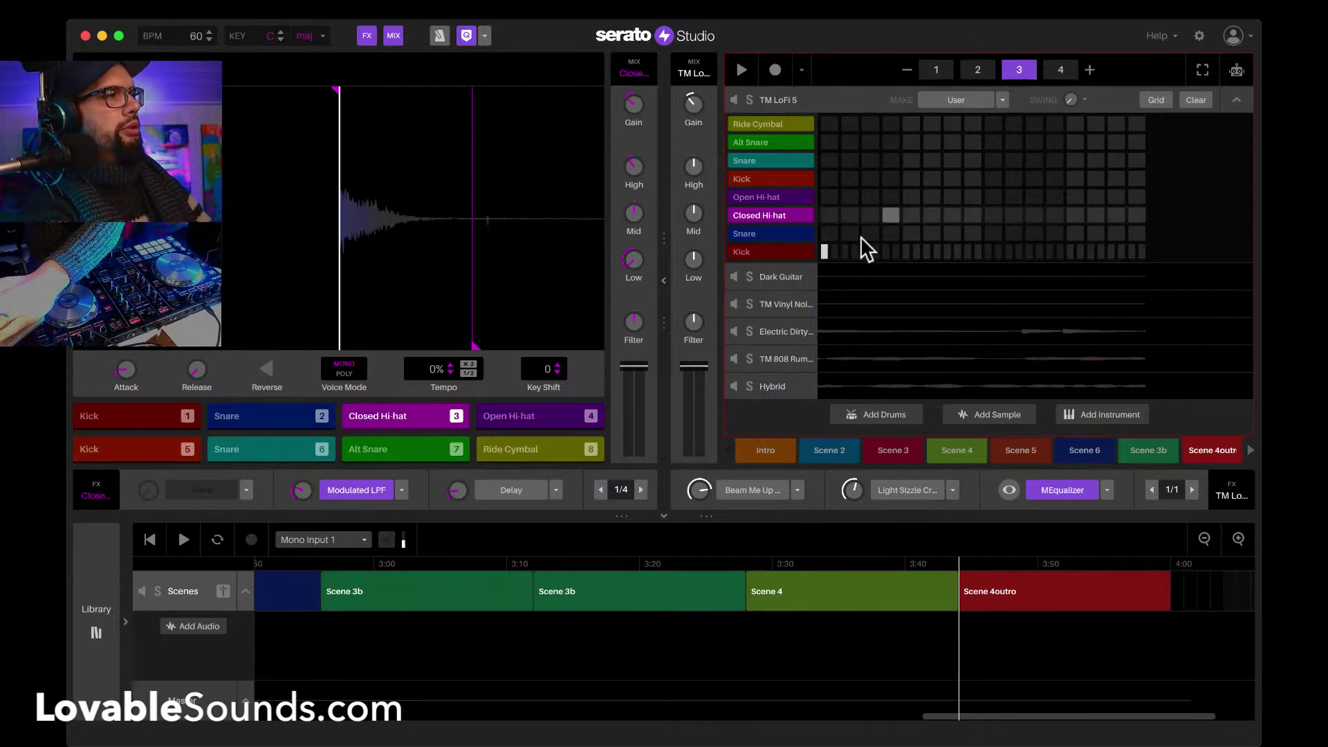
left_click(1062, 69)
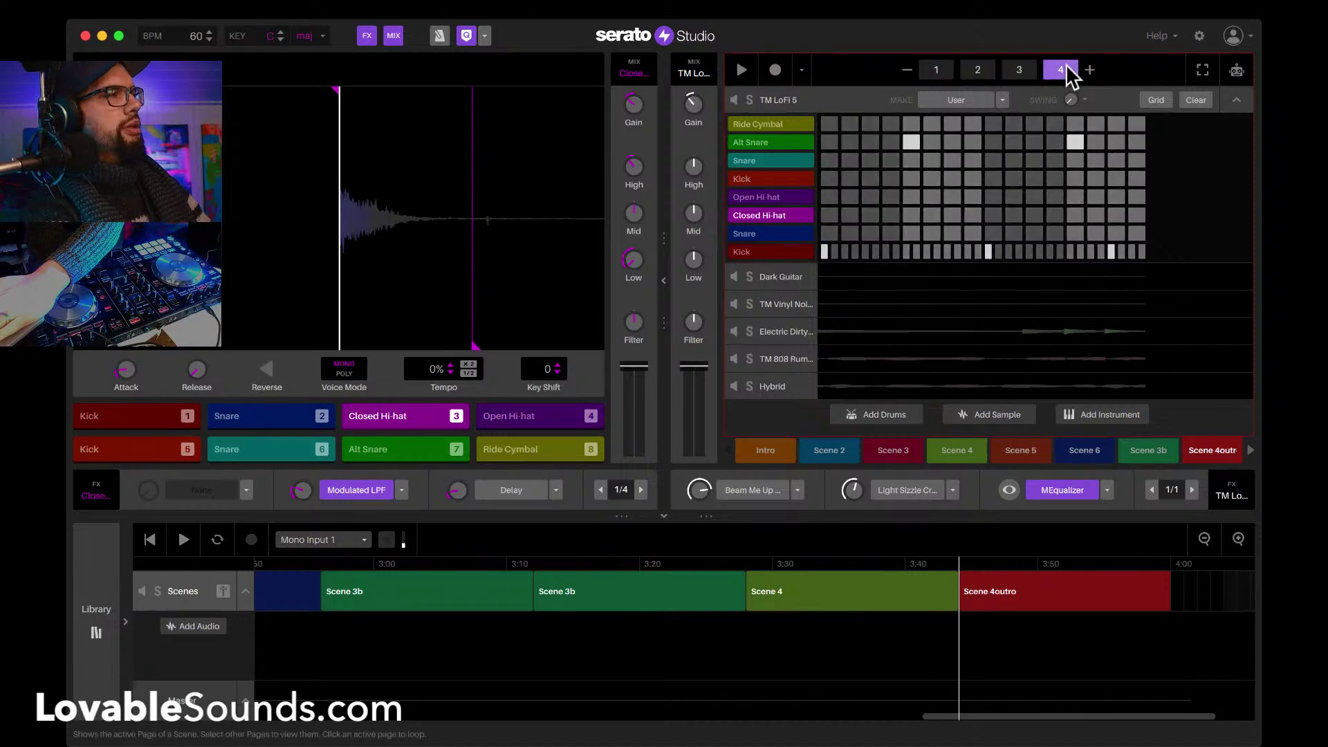
left_click_drag(825, 129, 1113, 259)
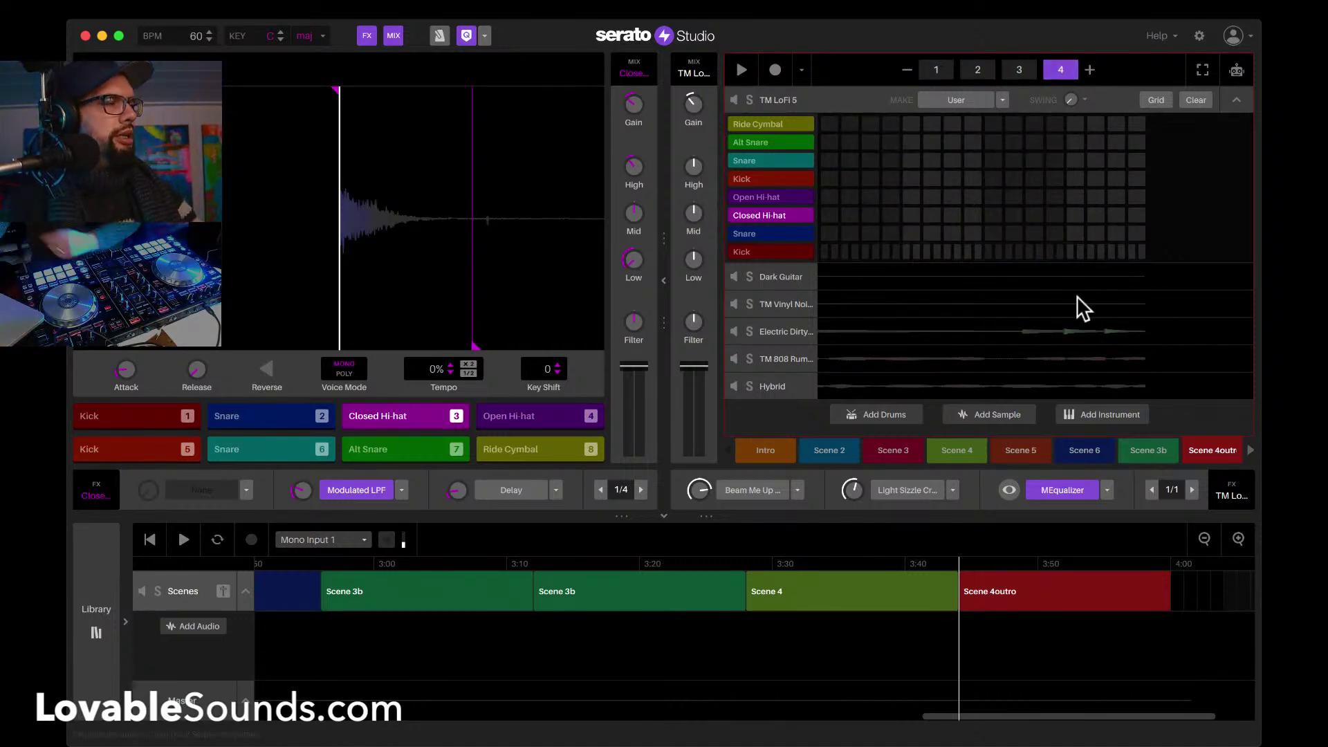
Step: Play the Scene 4outro clip and audition it with the Electric Dirty Vintage MKII Piano temporarily muted
left_click(990, 594)
key("space")
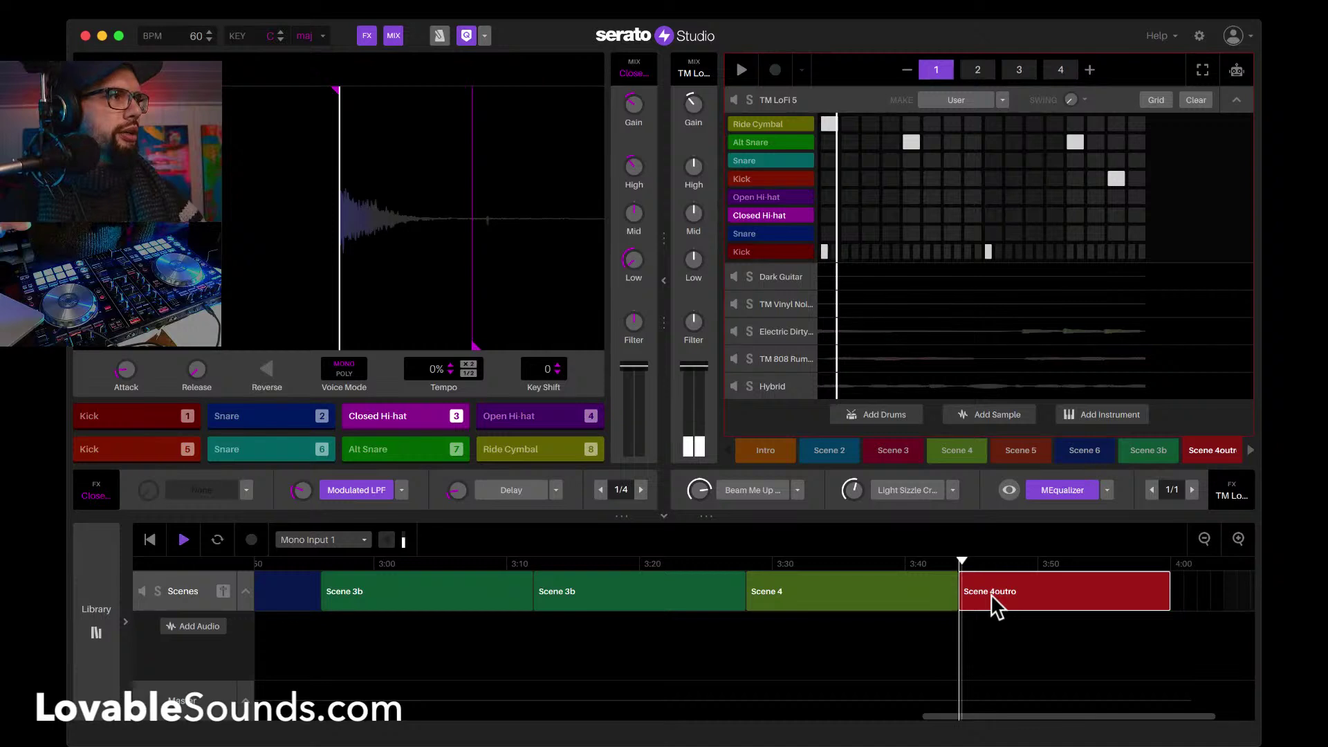
left_click(783, 330)
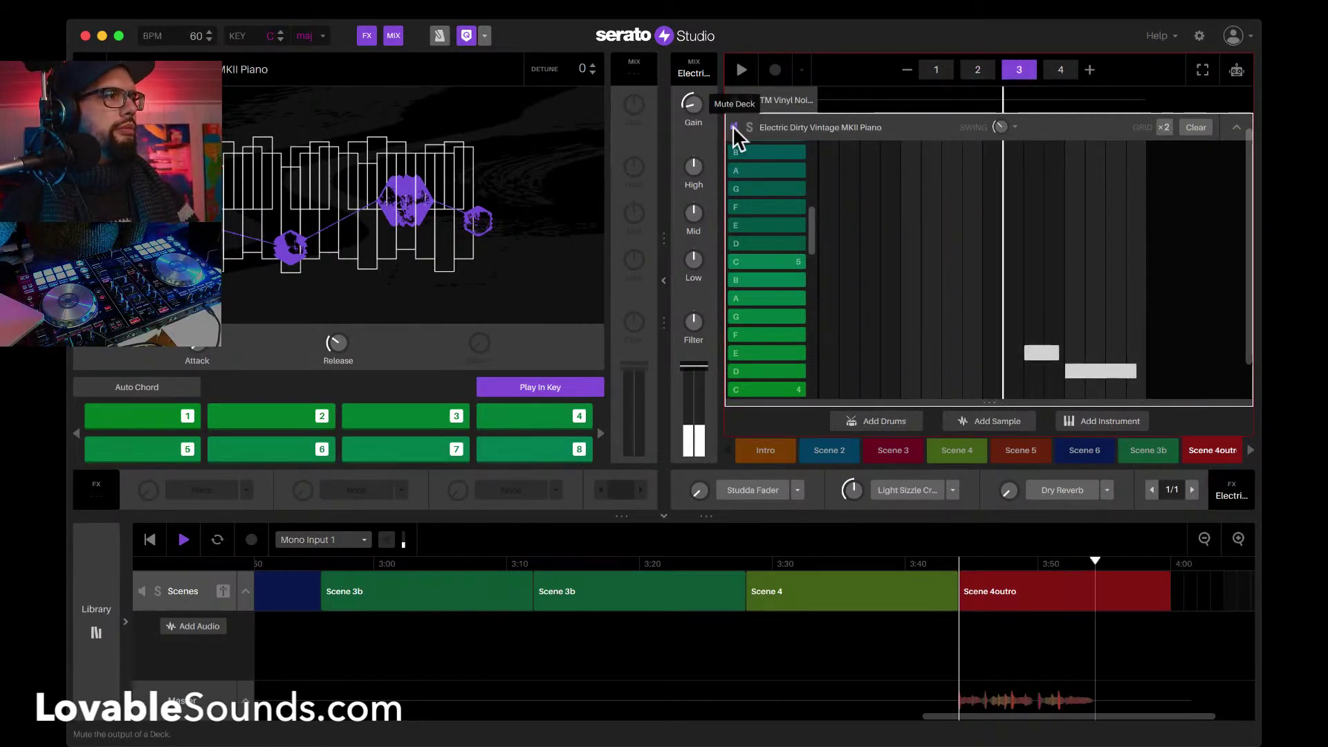
left_click(733, 126)
key("space")
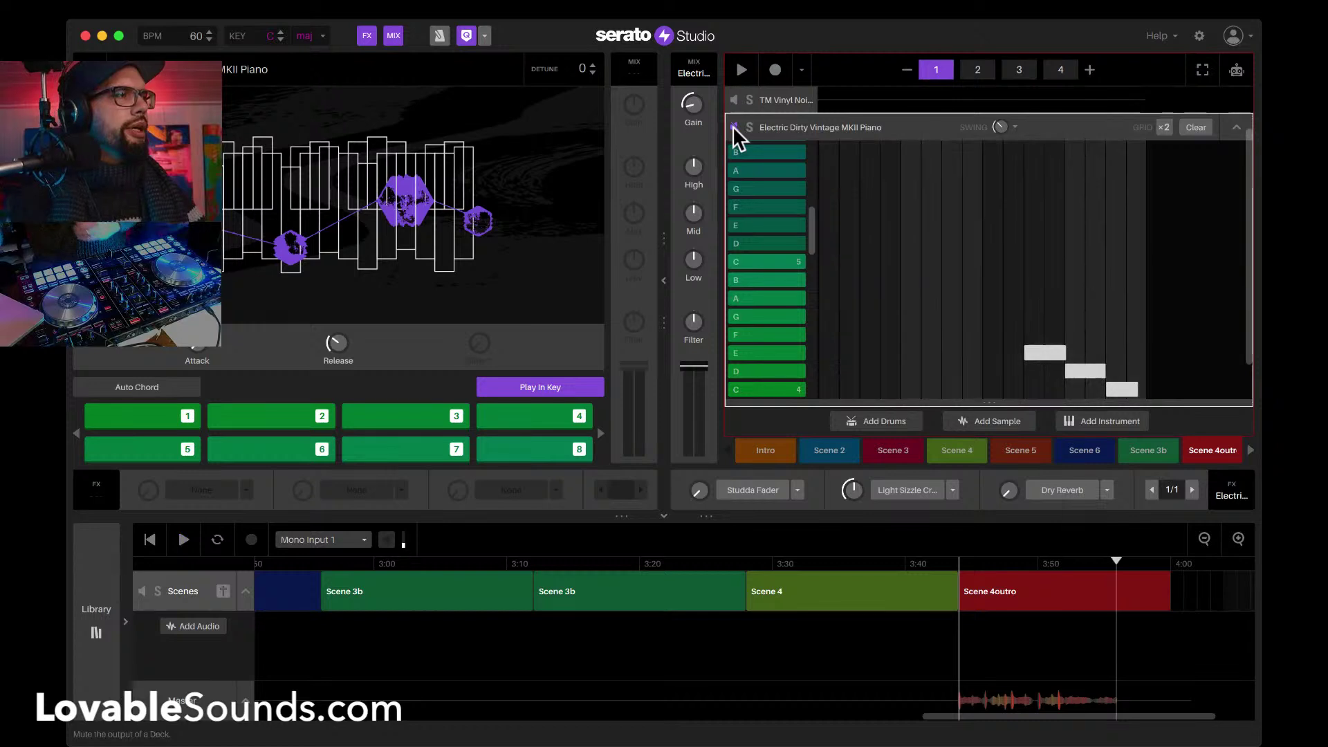
left_click(732, 126)
key("space")
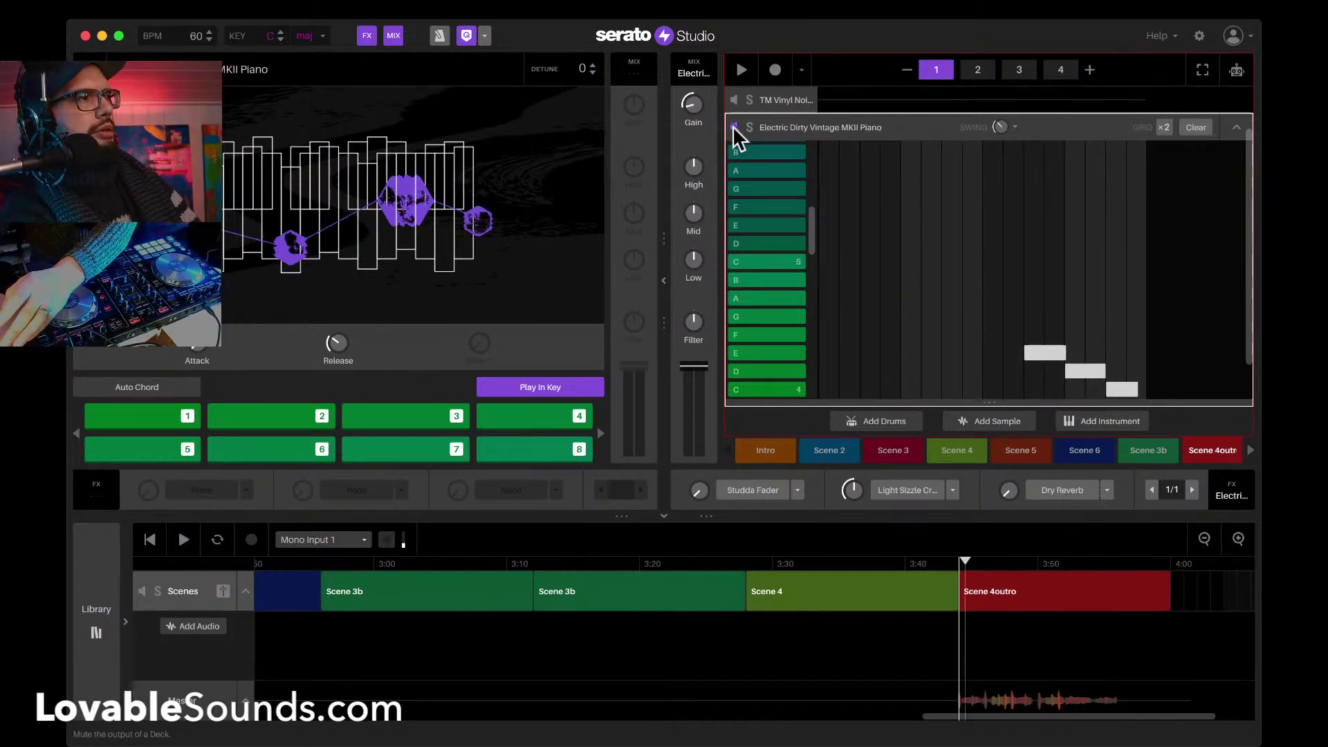
Step: Delete the closing E and D piano notes on page 3 and the C, G and A melody notes on page 4 of Scene 4outro
left_click(1011, 69)
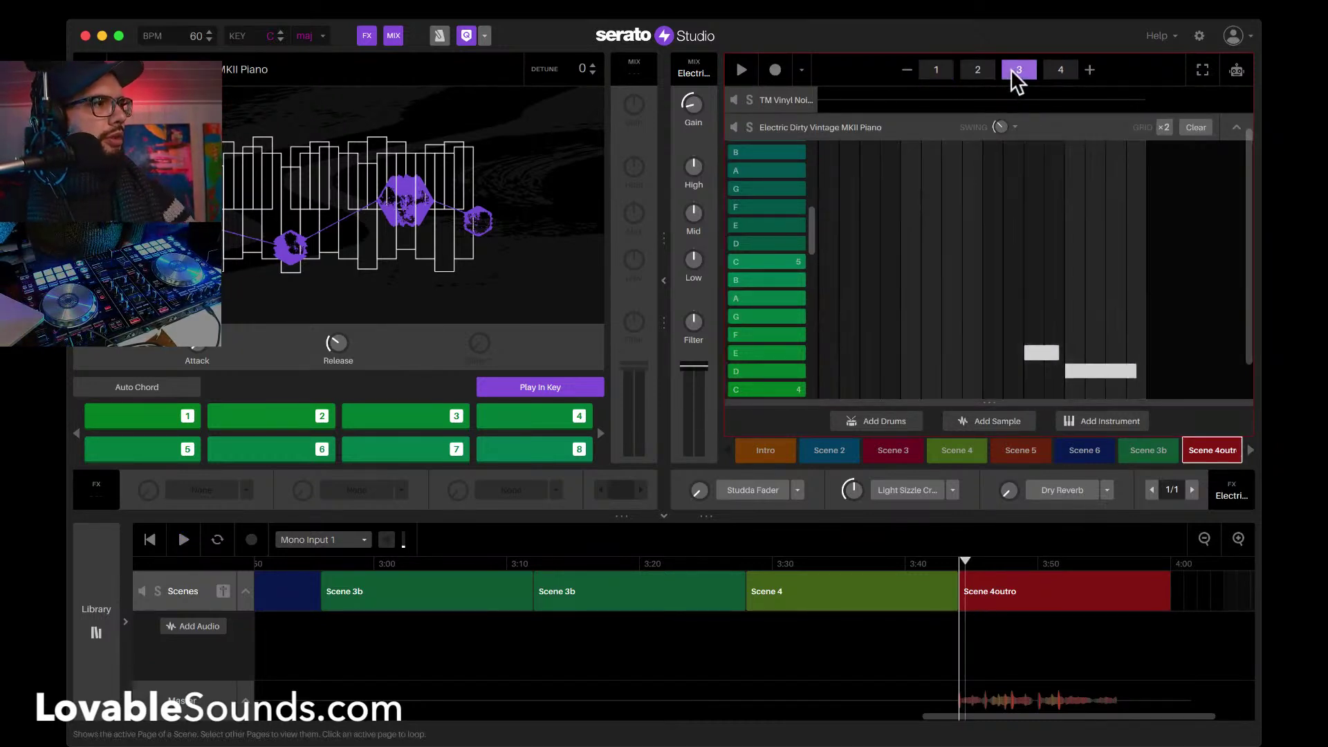
left_click_drag(1007, 291, 1151, 415)
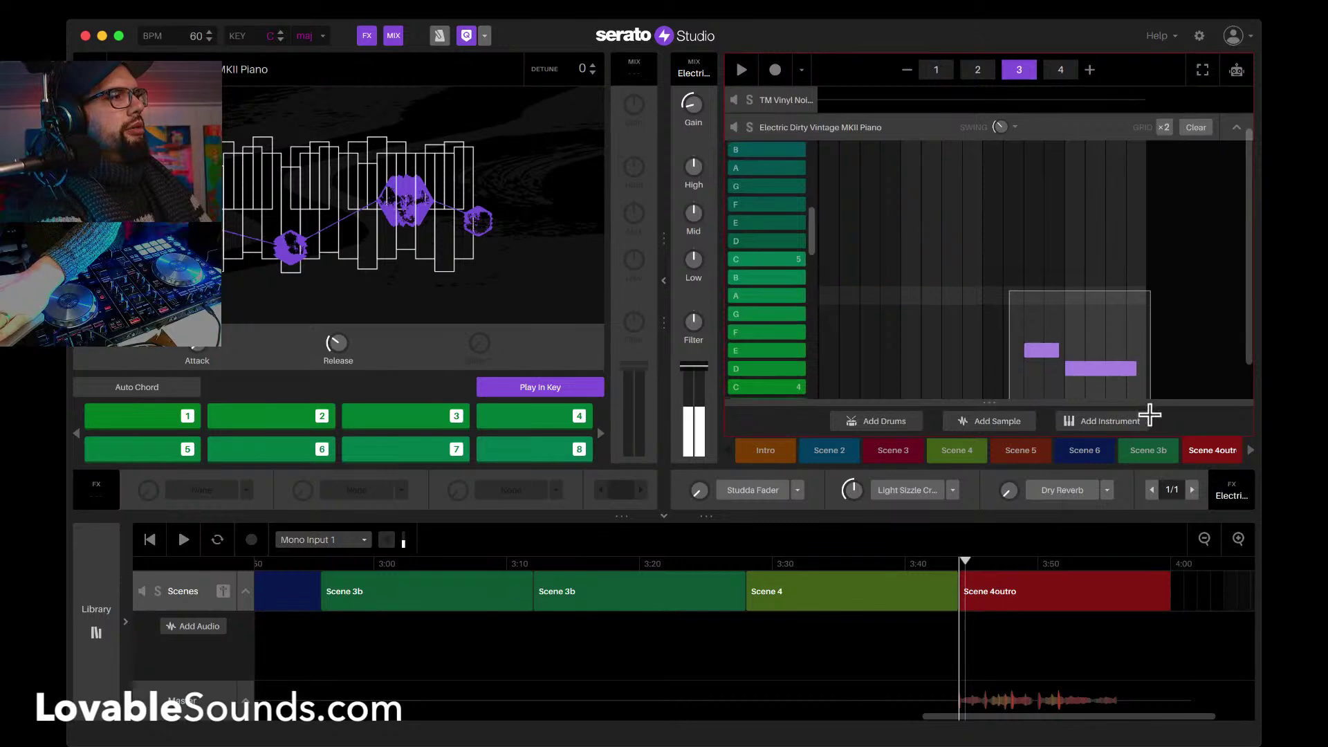
key("Delete")
left_click(1061, 63)
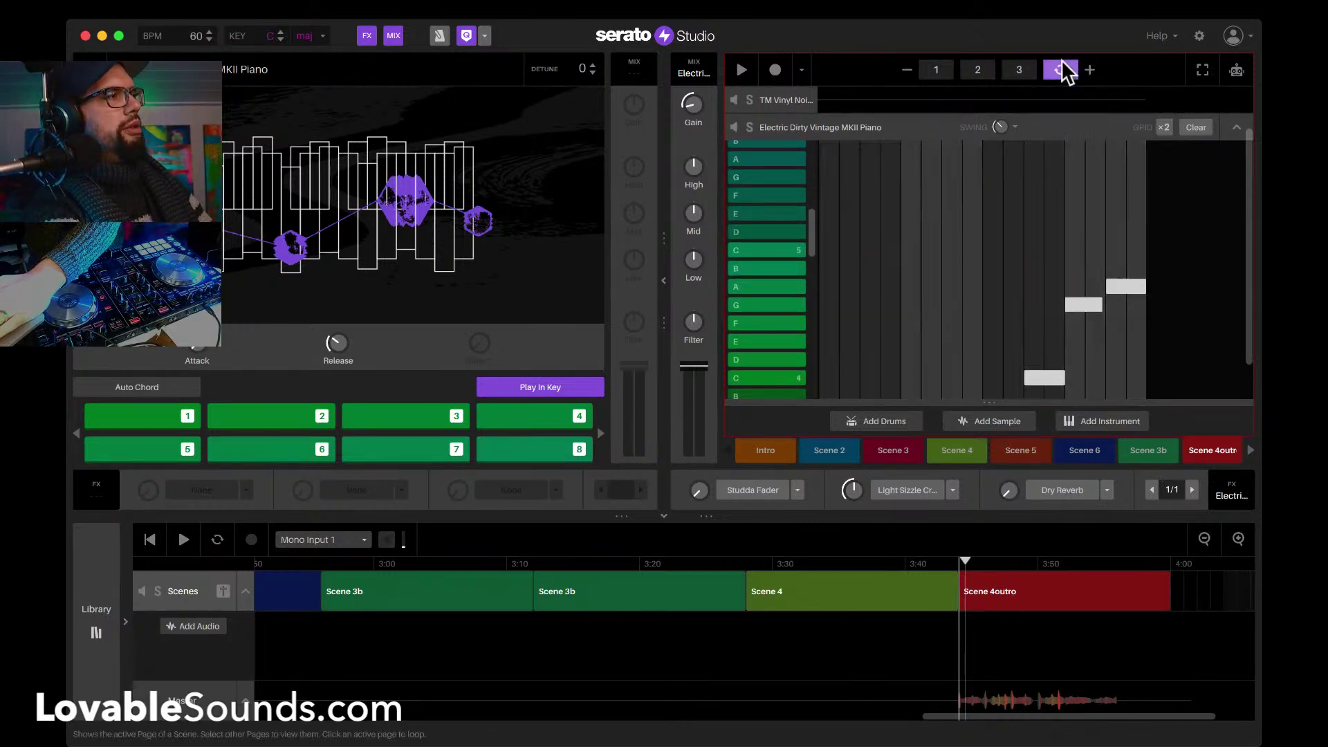
scroll(929, 194, "down", 2)
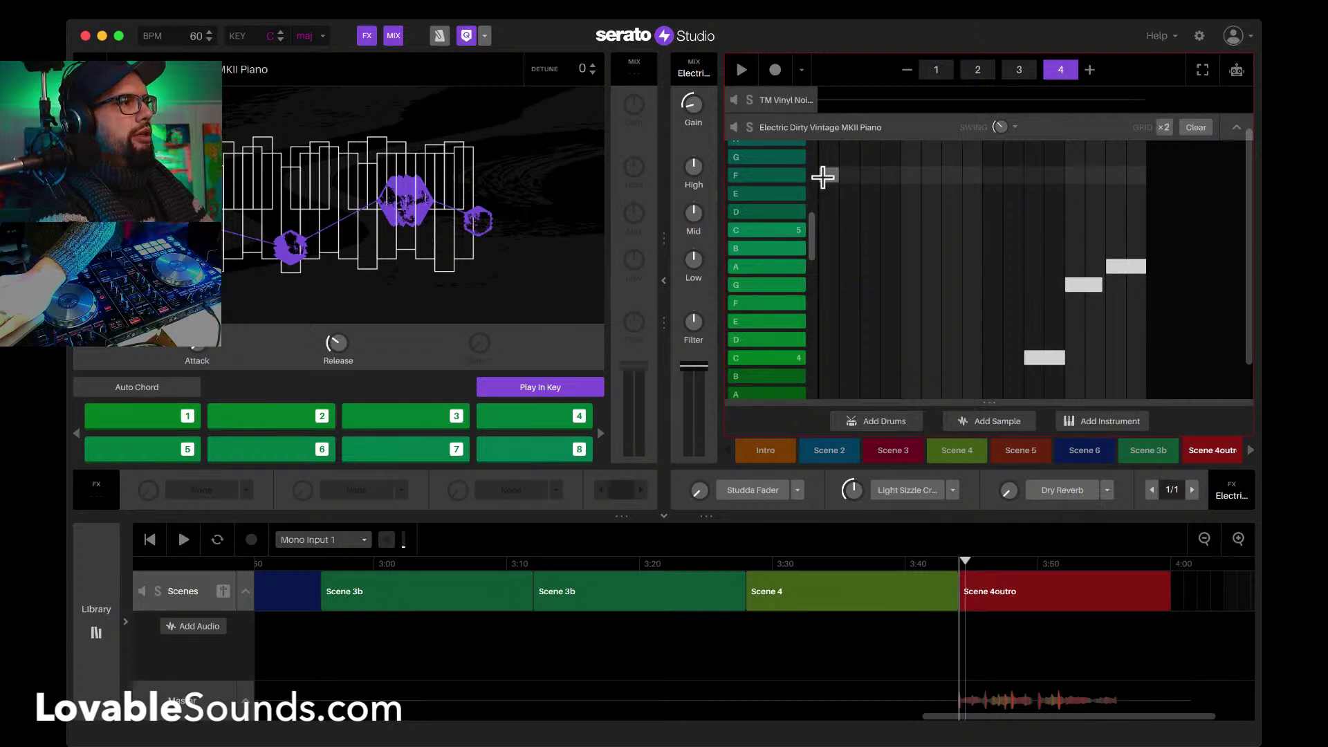
left_click_drag(824, 178, 1145, 403)
key("Delete")
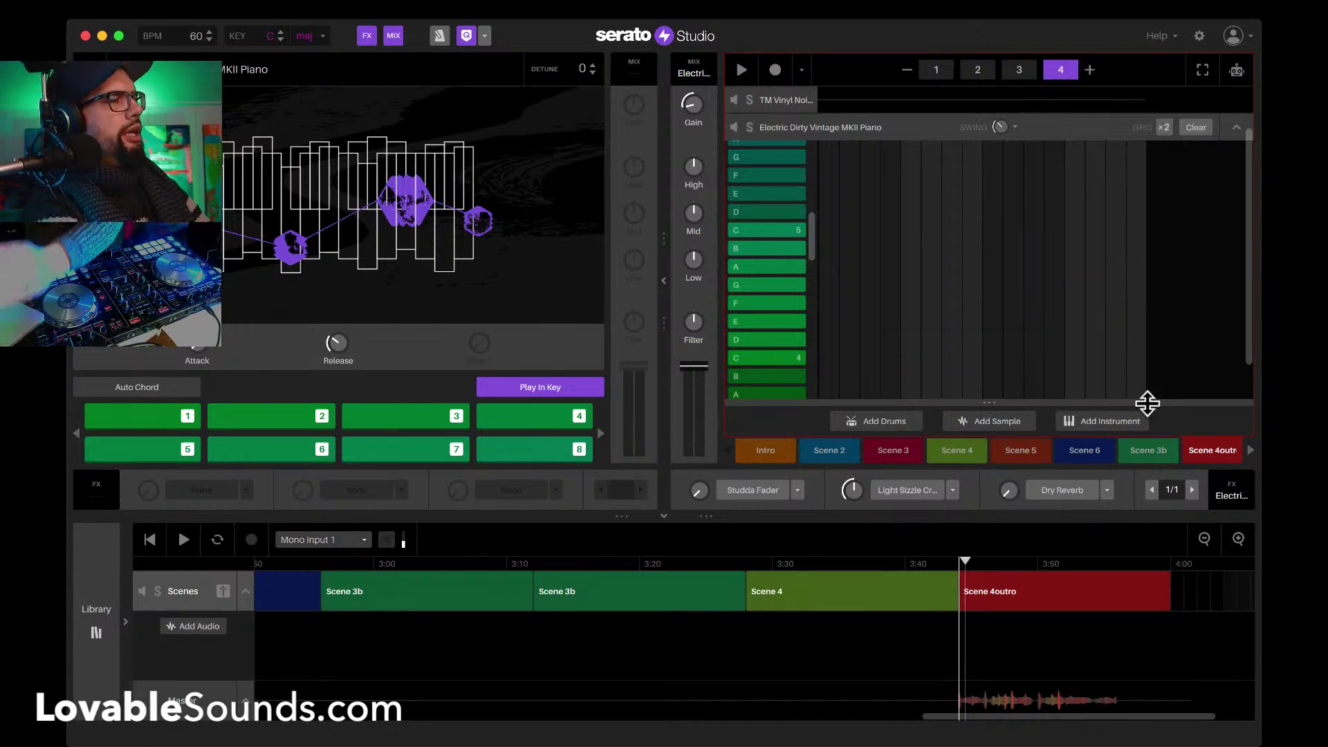
scroll(1060, 322, "down", 3)
scroll(1060, 322, "down", 5)
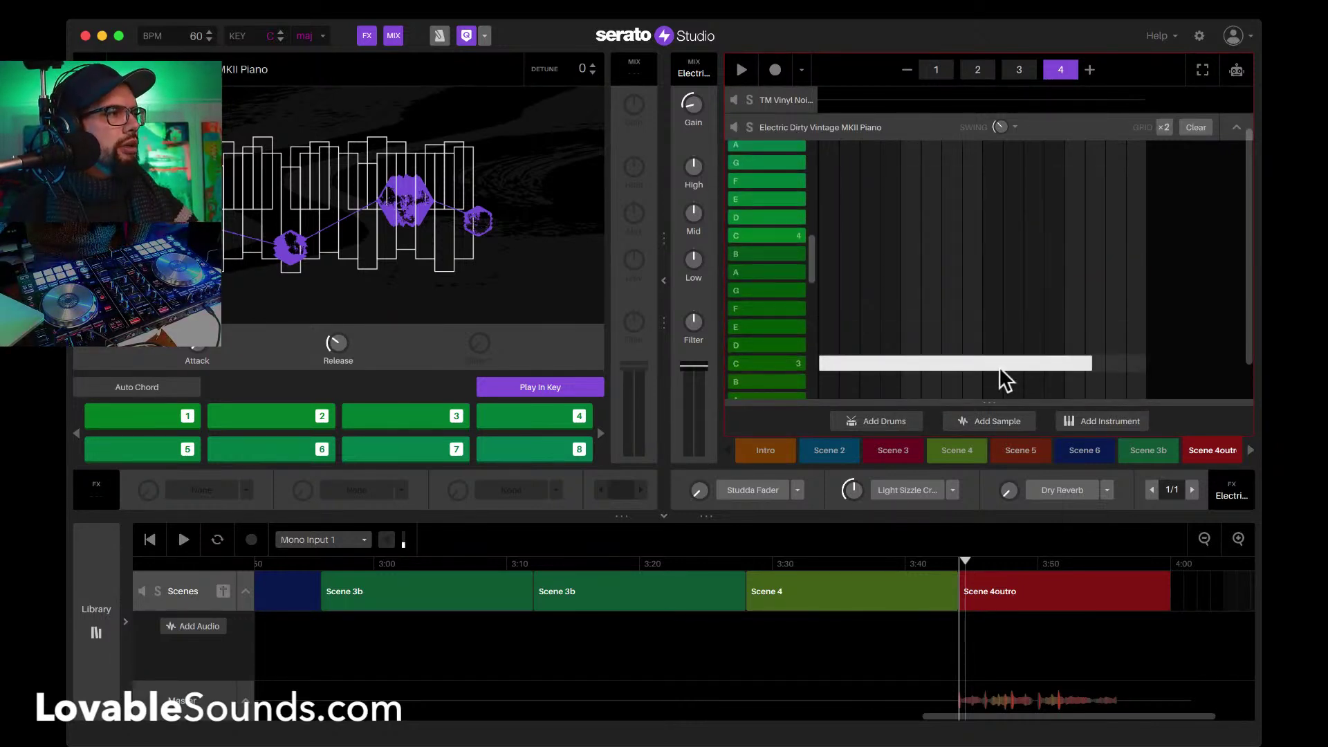
Step: Play back Scene 4outro with the piano part in view, checking page 2 and how the ending runs through page 4
left_click(1020, 69)
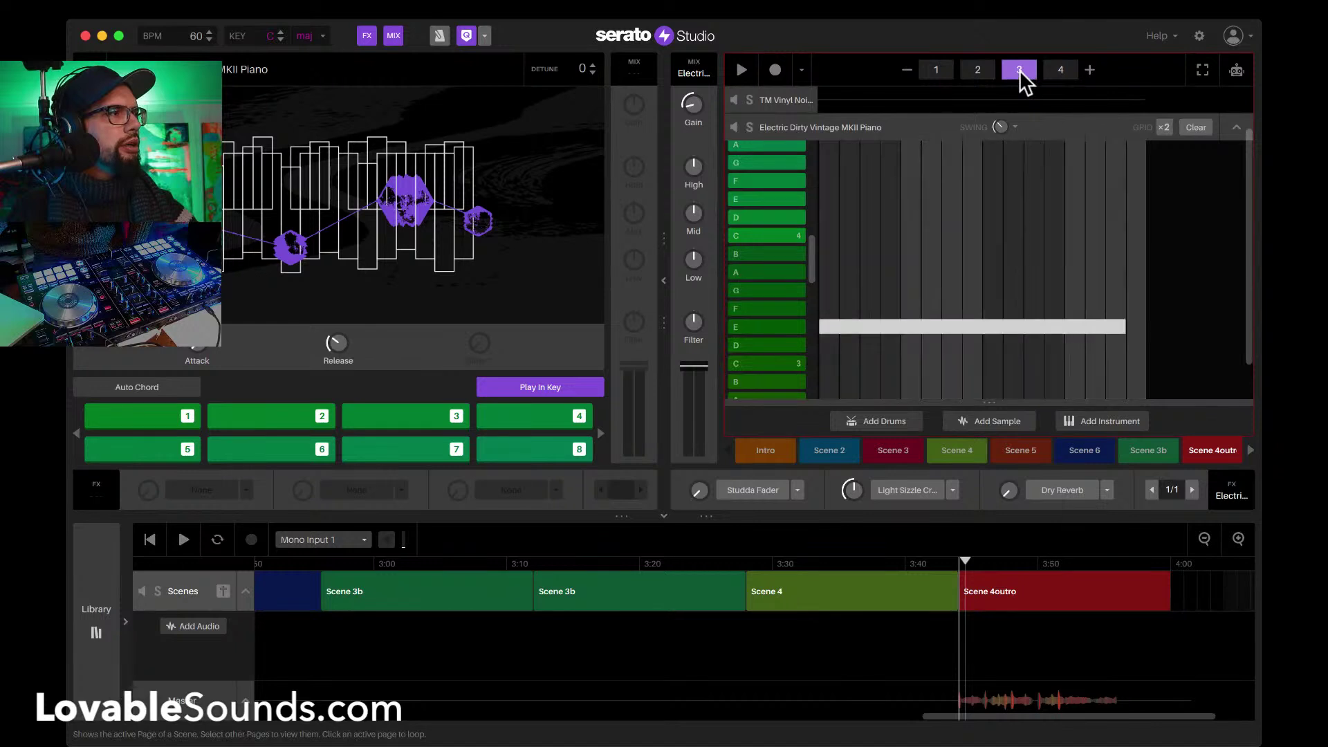
key("space")
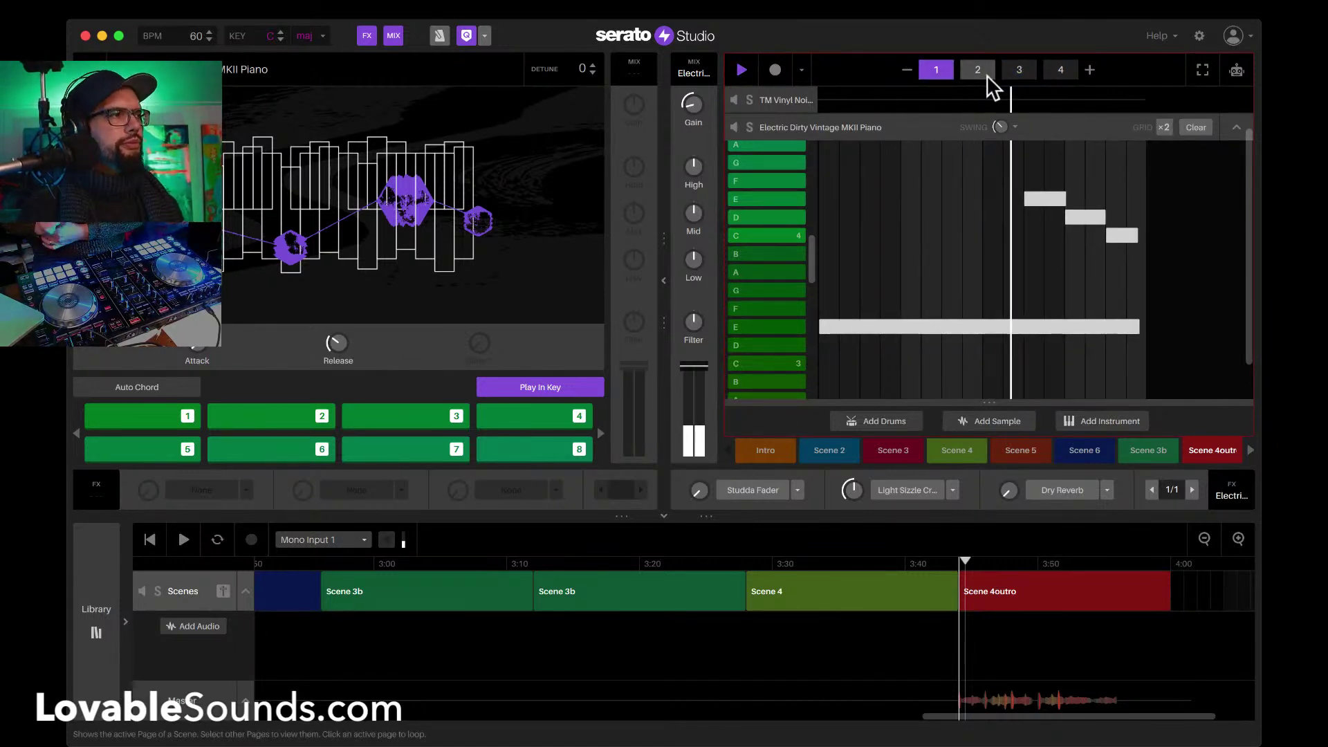
left_click(986, 75)
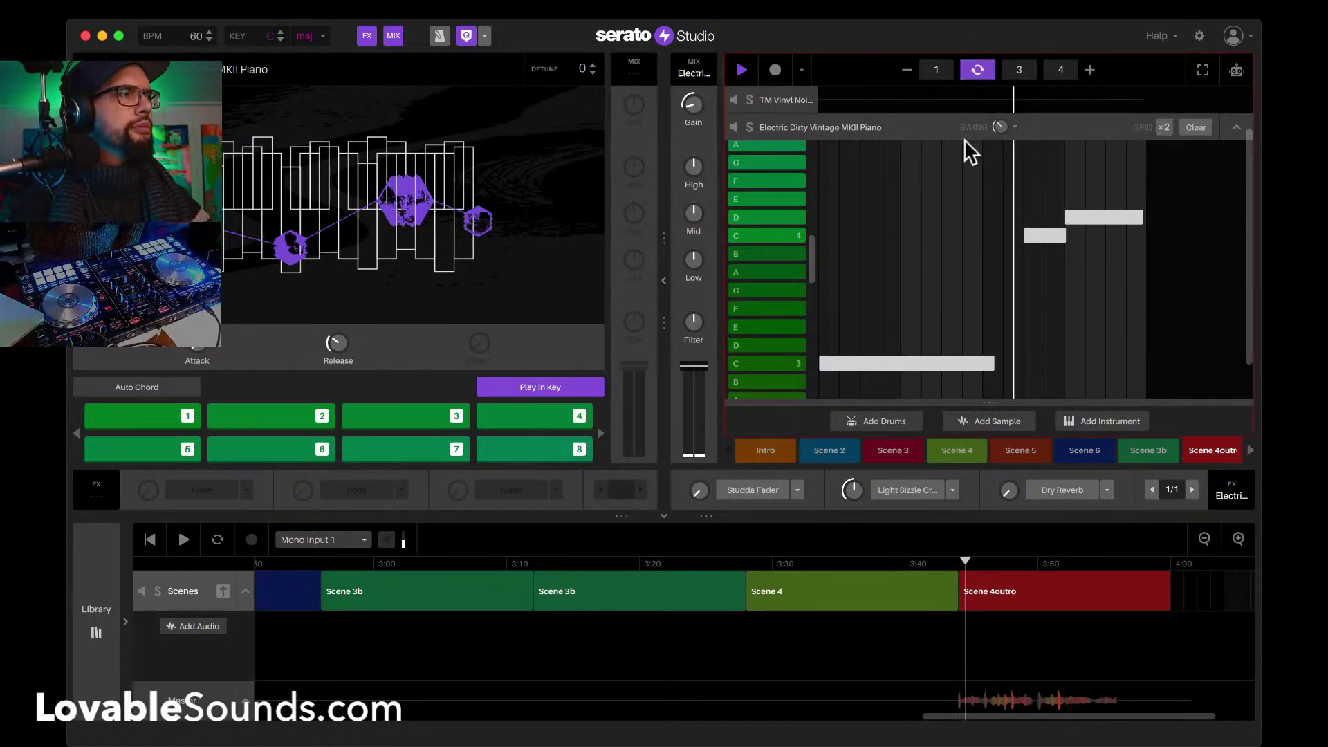
left_click(973, 77)
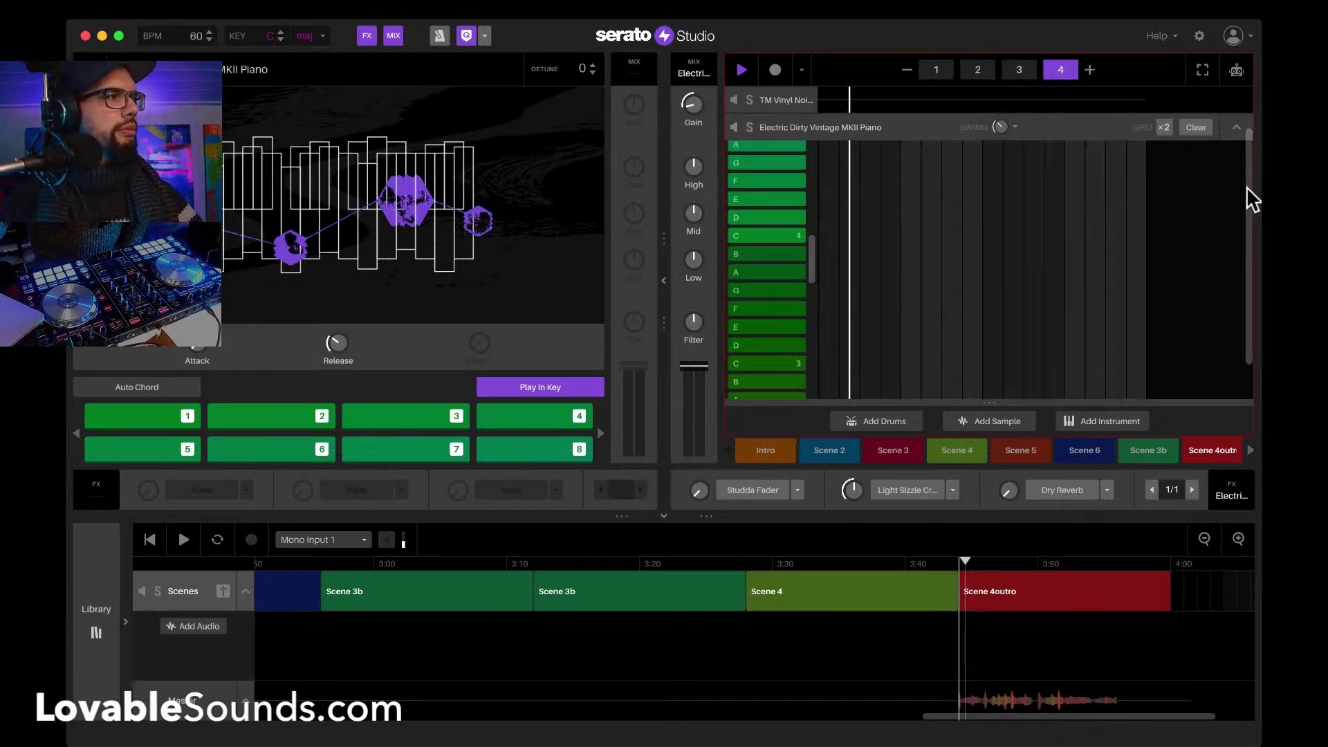
scroll(1215, 215, "down", 2)
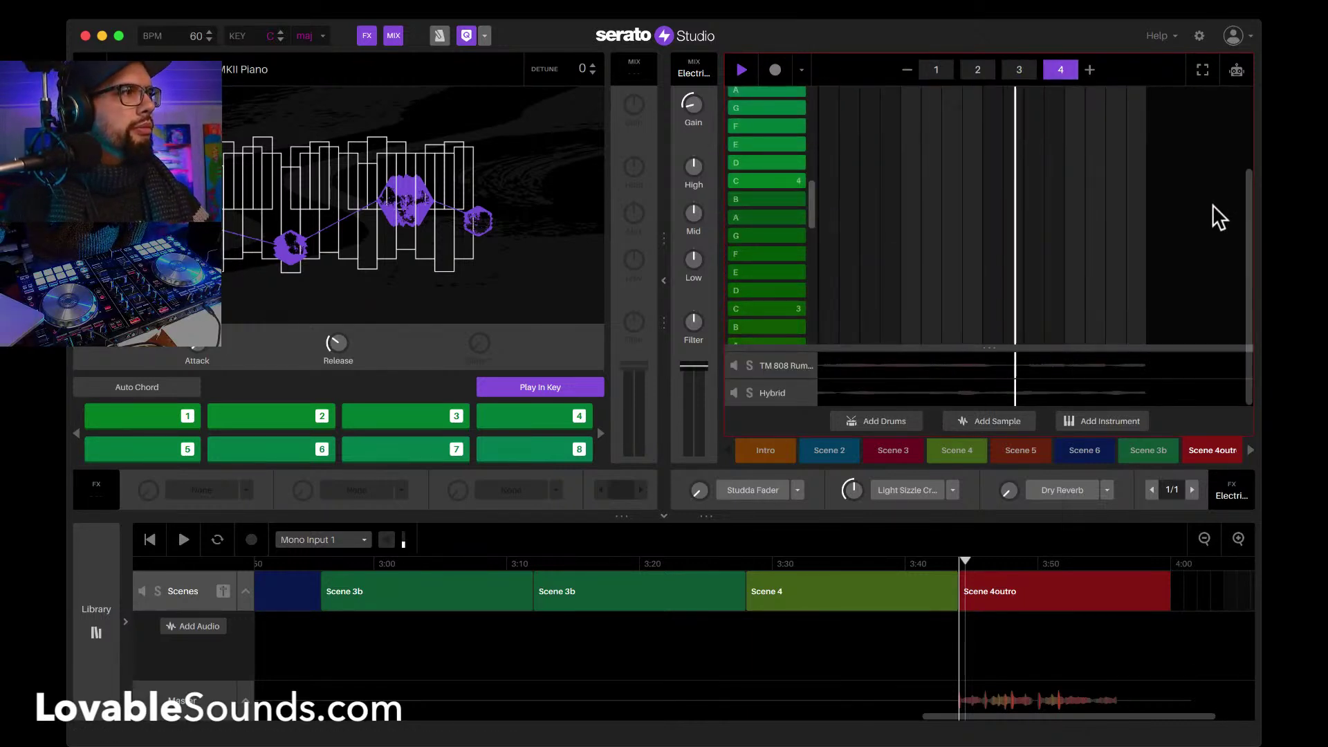
key("space")
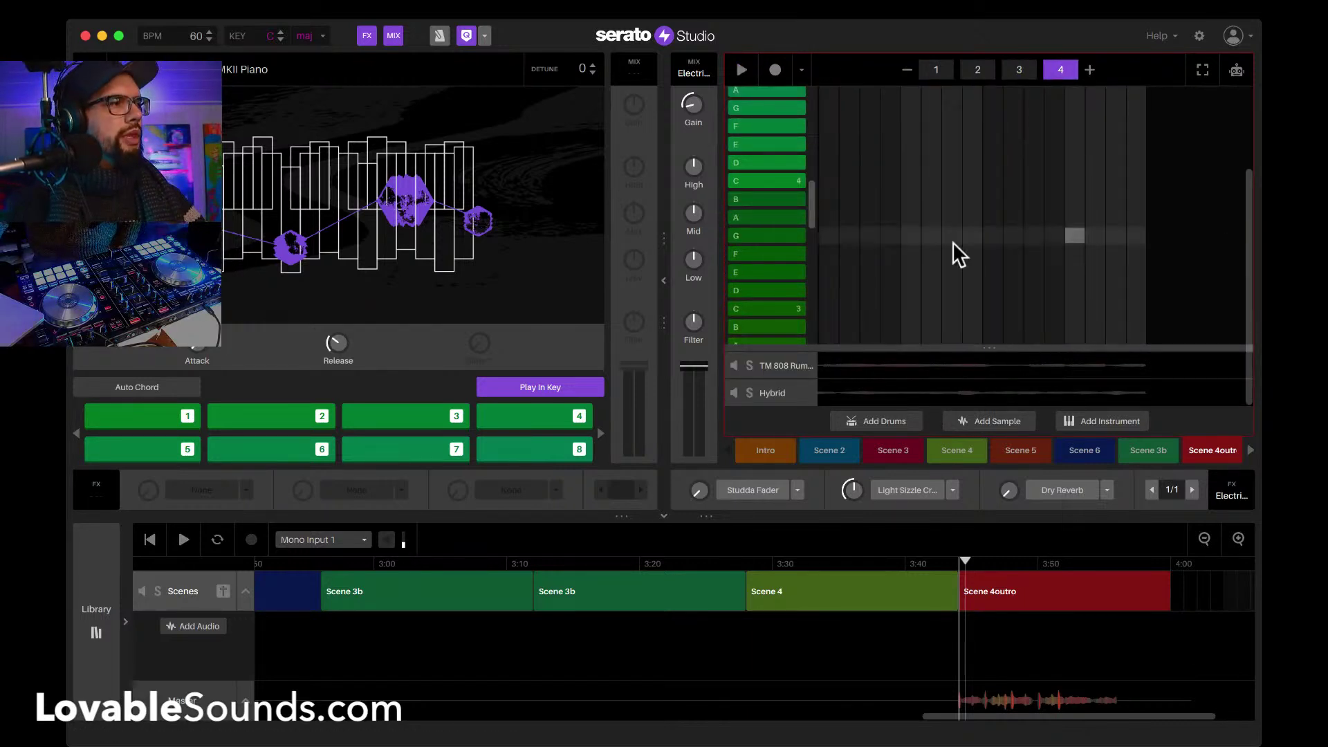
Step: Delete the closing C, D and E notes of TM 808 Rumble Bass on page 4, shorten its opening C to four grid steps, and audition it
left_click(783, 361)
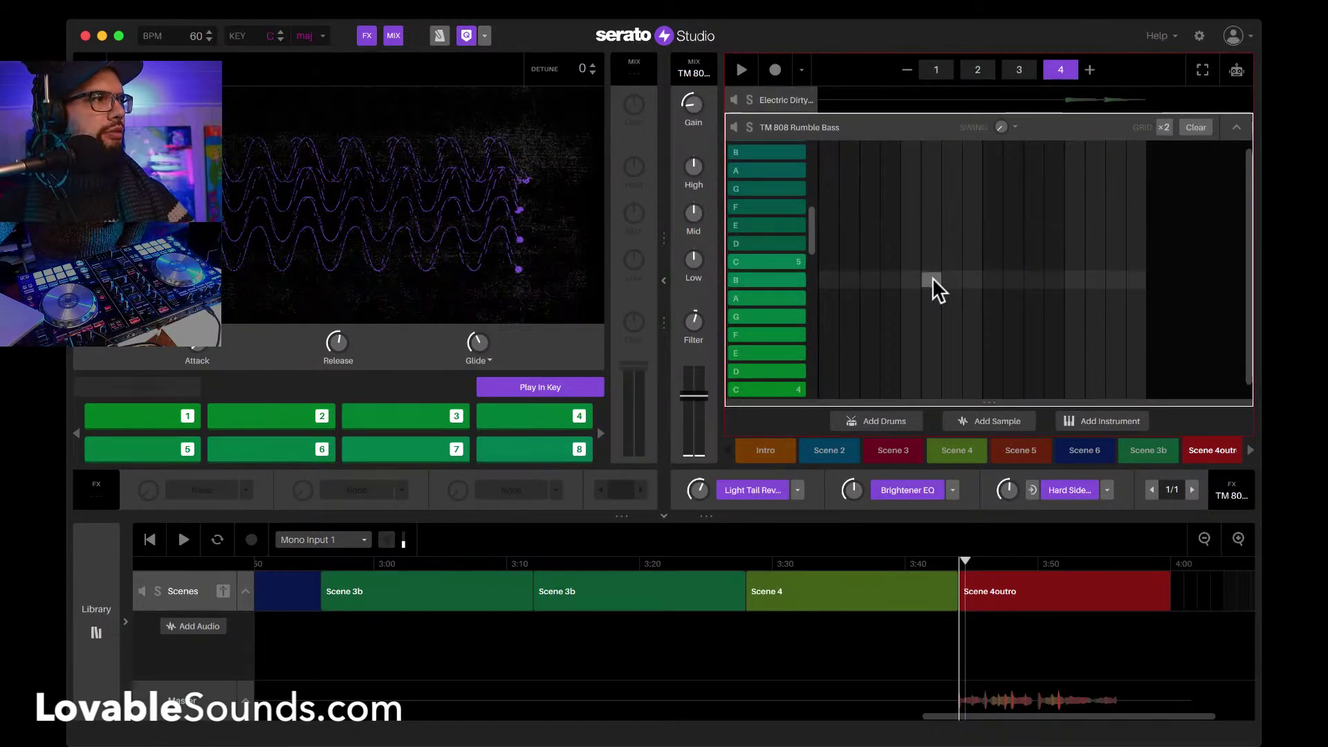
scroll(932, 277, "down", 3)
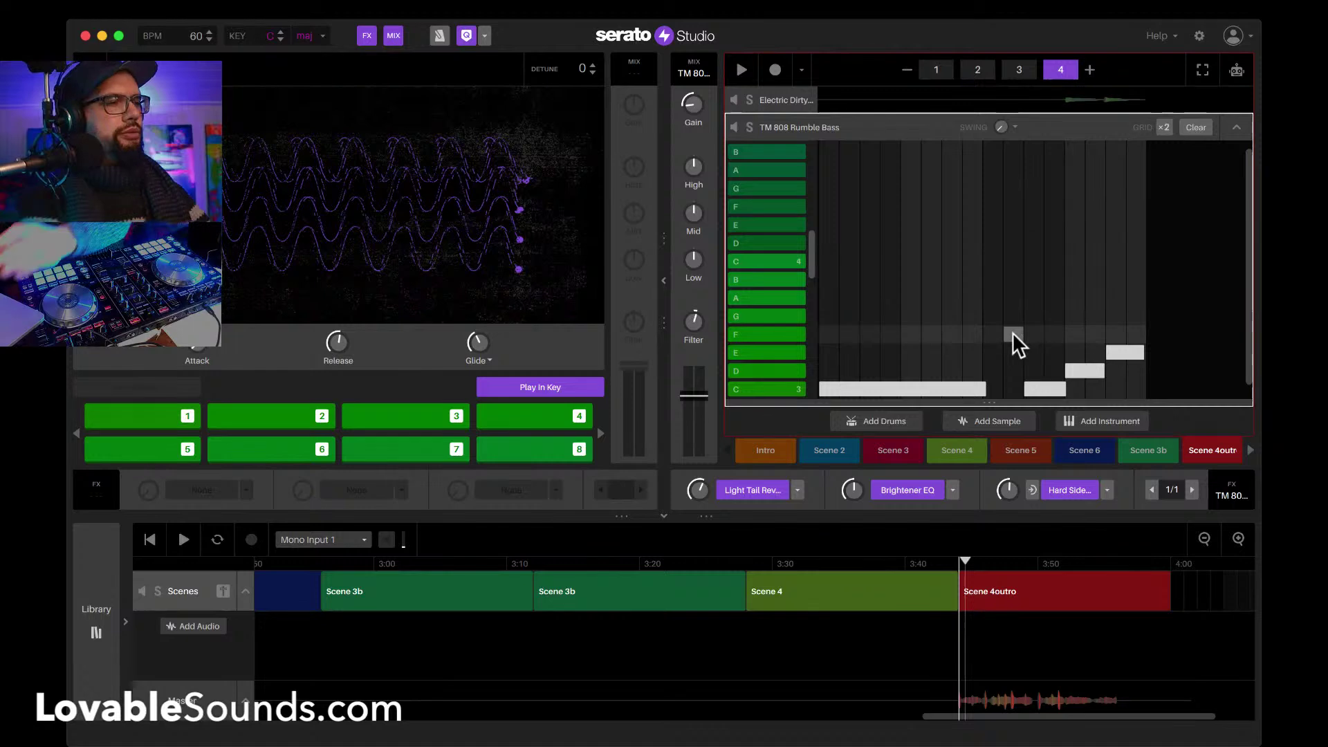
left_click_drag(1006, 318, 1144, 403)
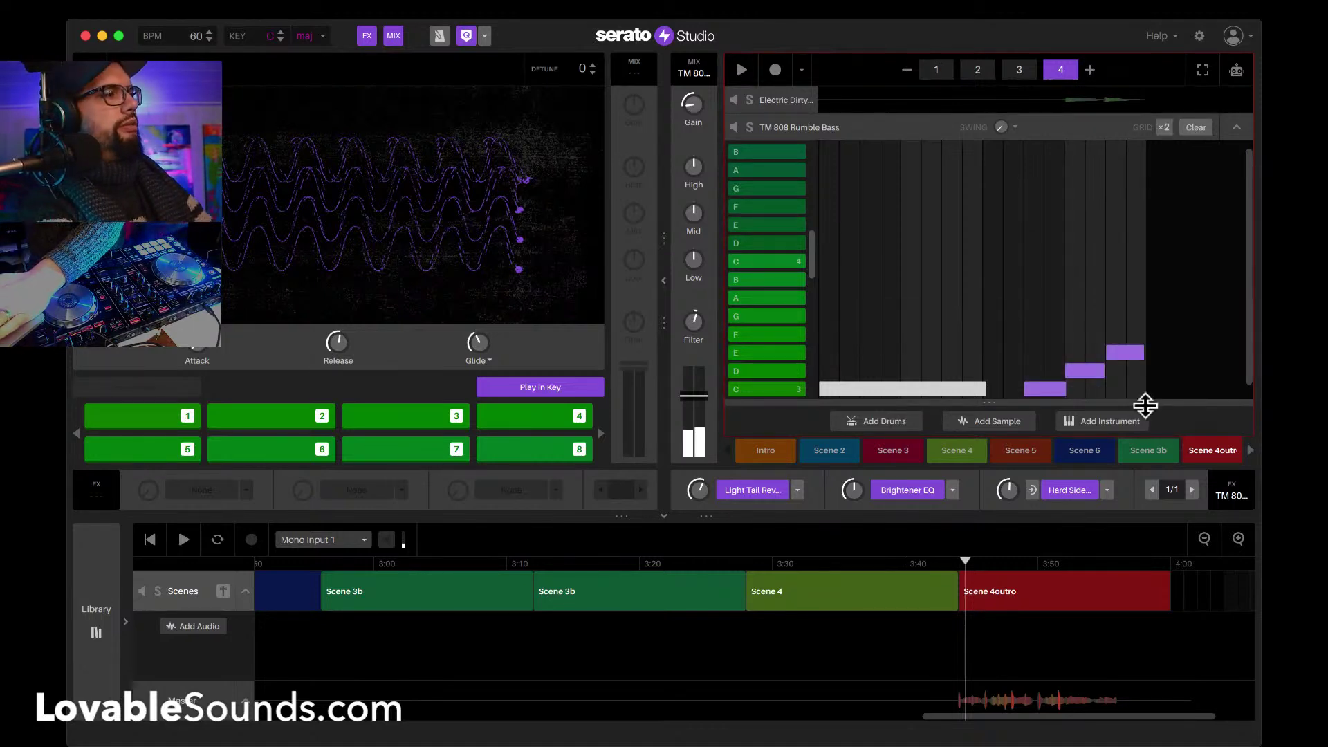
key("BackSpace")
left_click_drag(986, 391, 901, 389)
key("space")
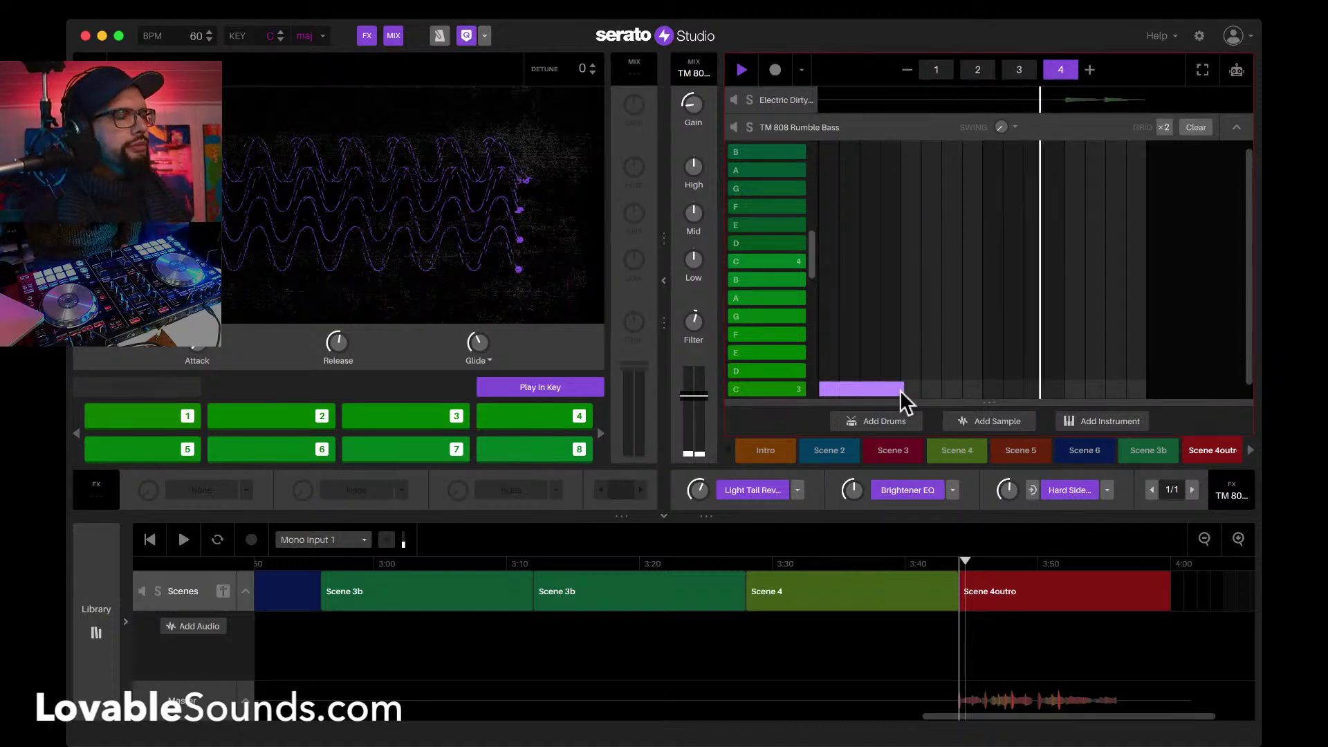
key("space")
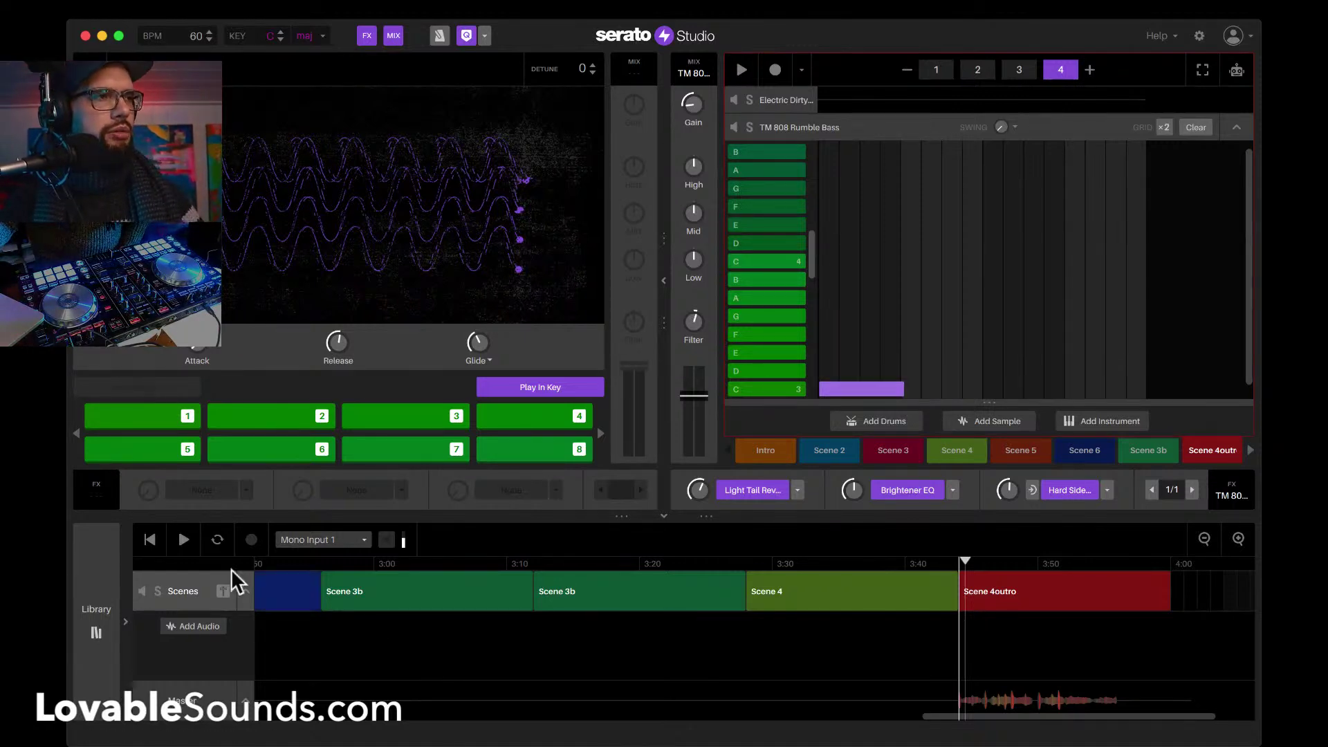
Step: Display the Master view with the effects section hidden and play the full song from the beginning
left_click(151, 539)
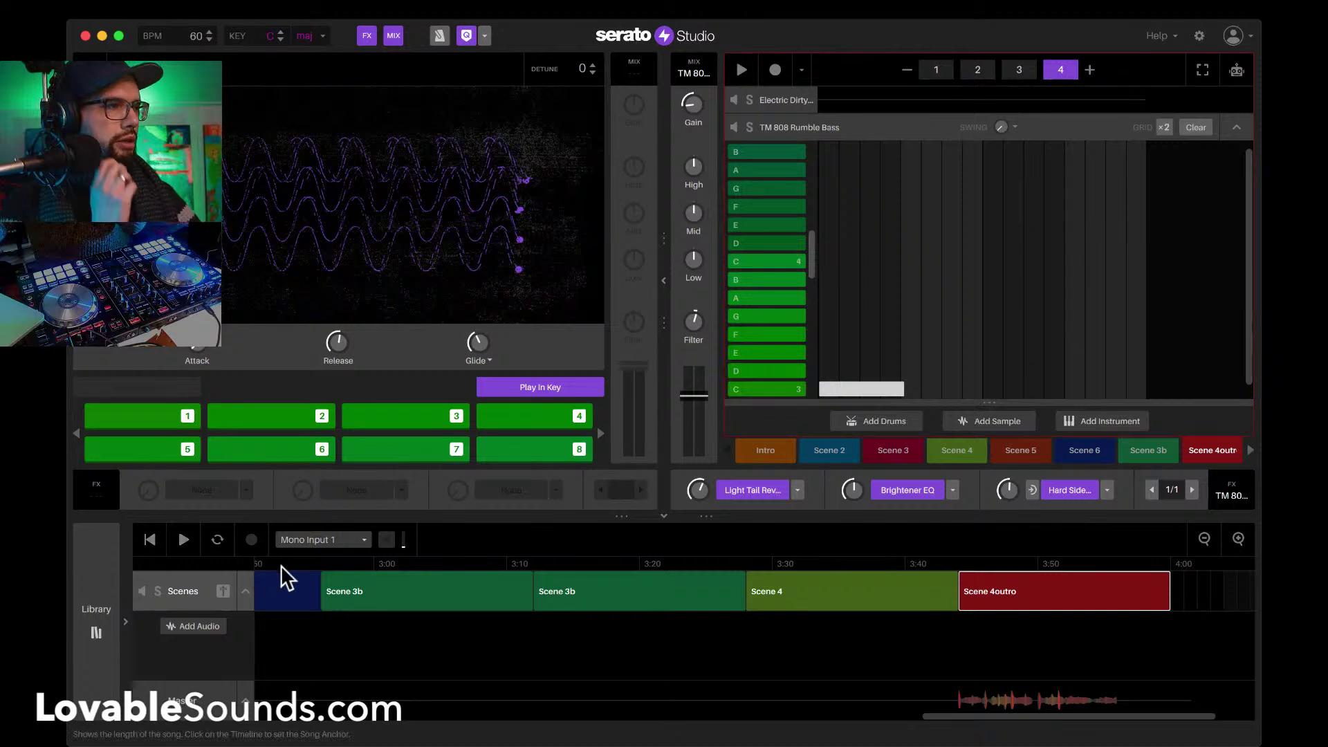
left_click(364, 37)
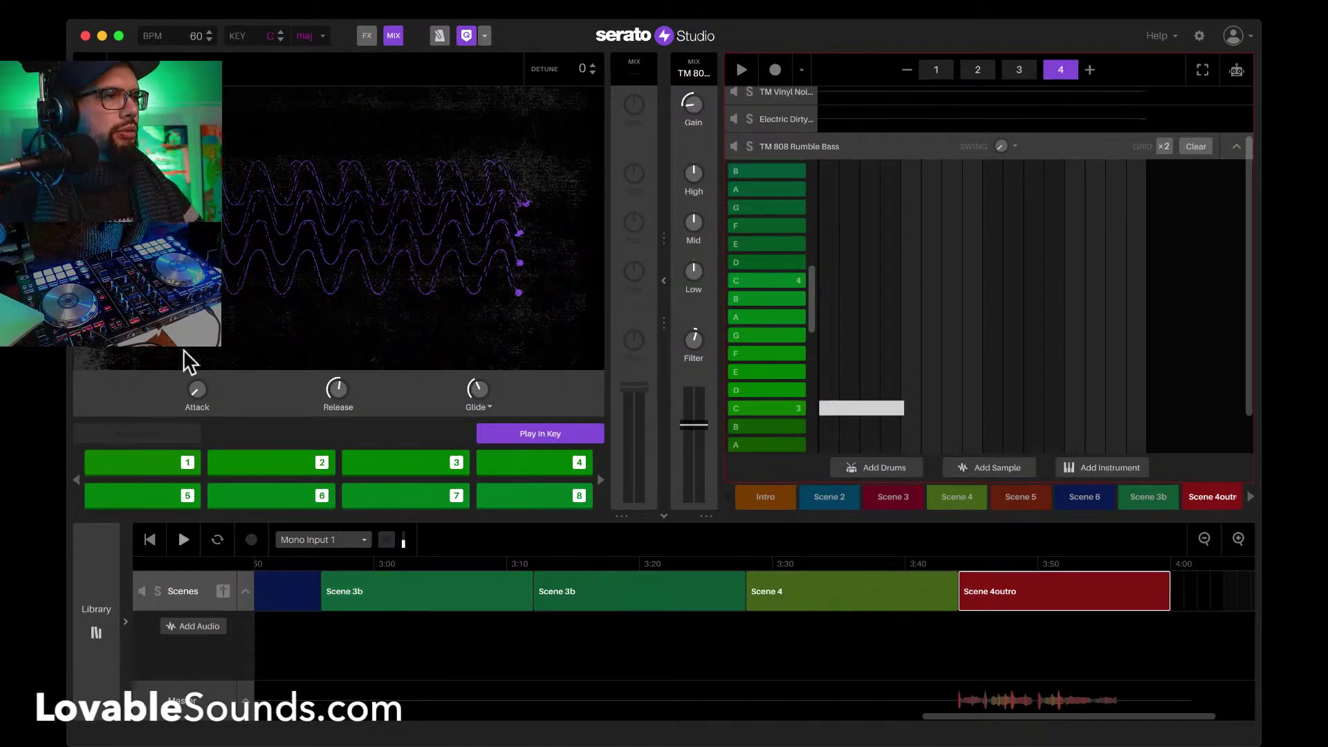
left_click(173, 716)
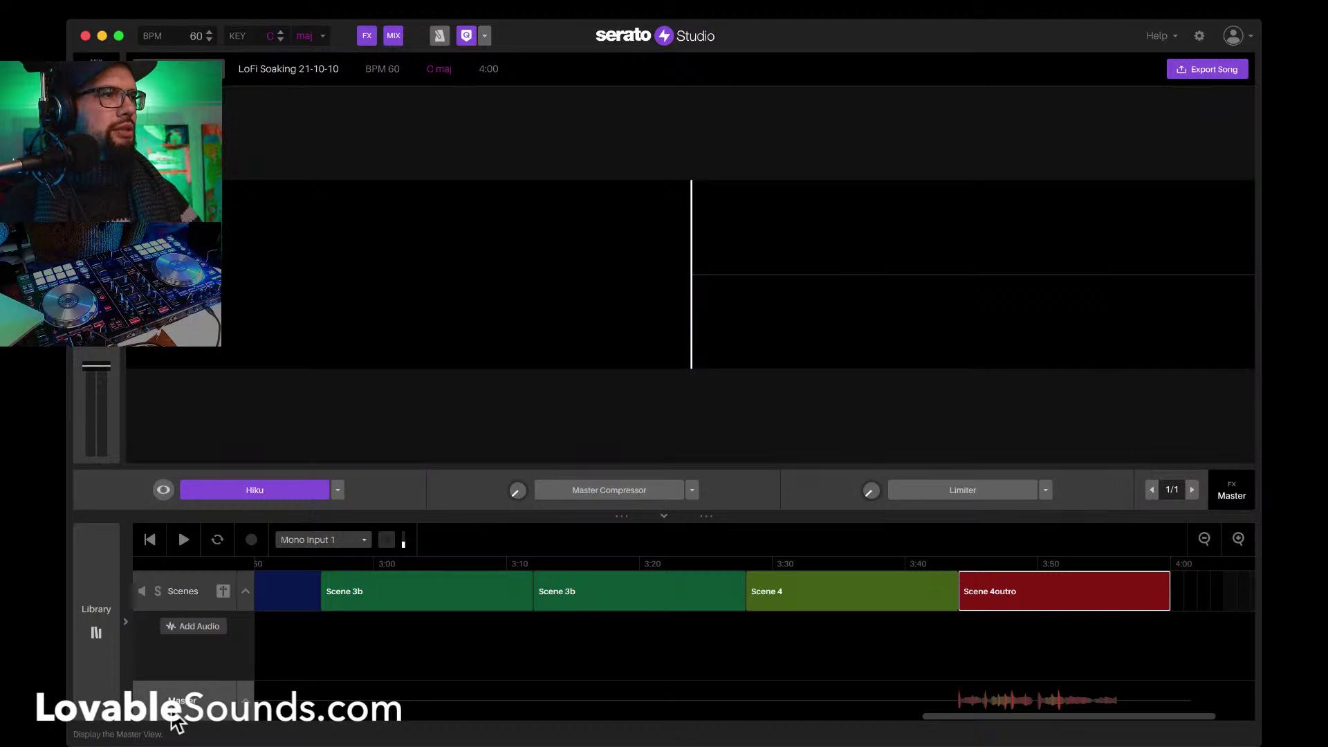
left_click(365, 38)
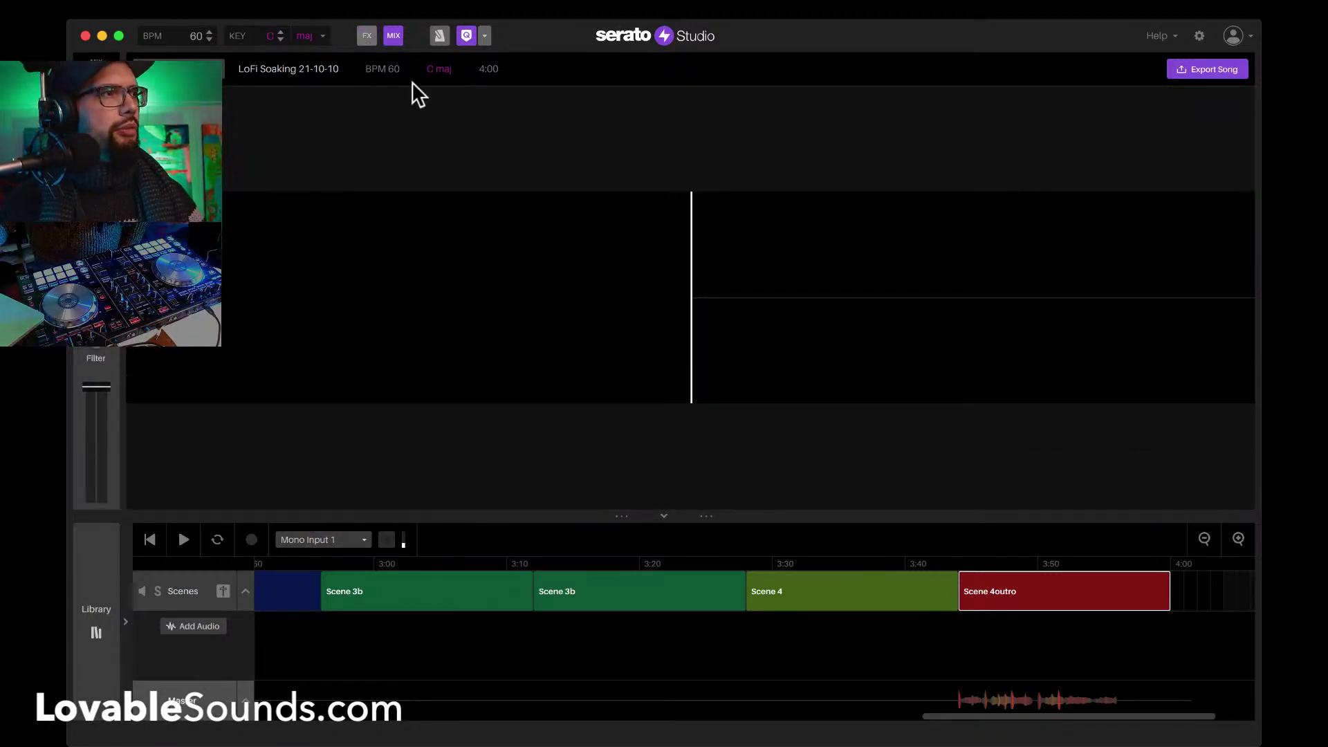
left_click(184, 538)
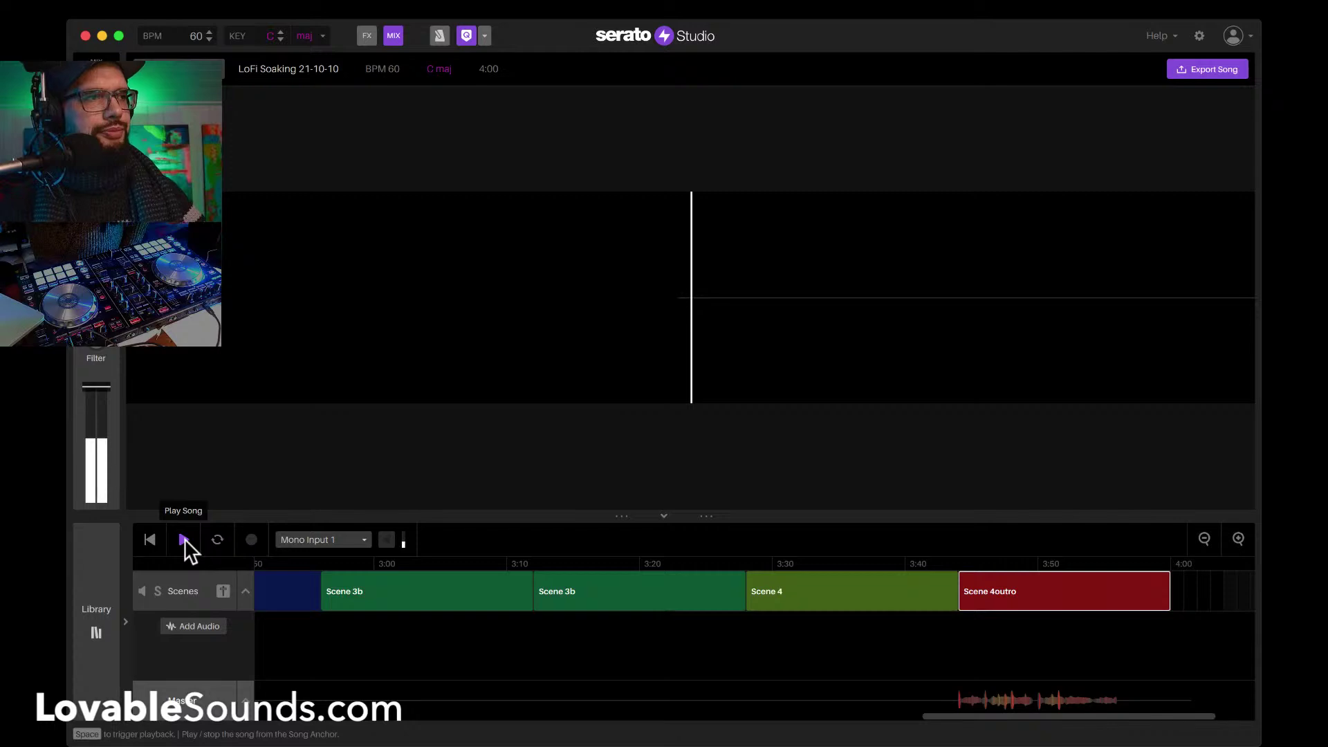